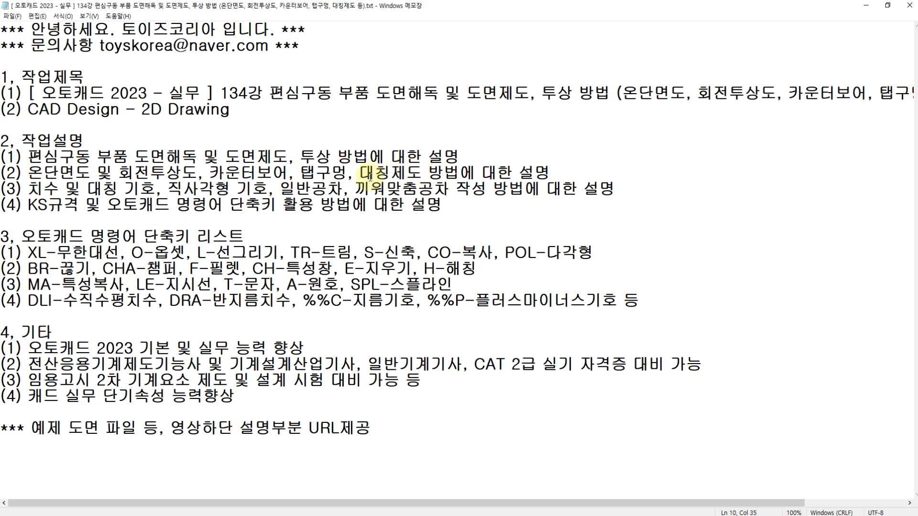
# Step: Review the lesson notes, including the task description and the list of AutoCAD command shortcuts
pyautogui.click(67, 189)
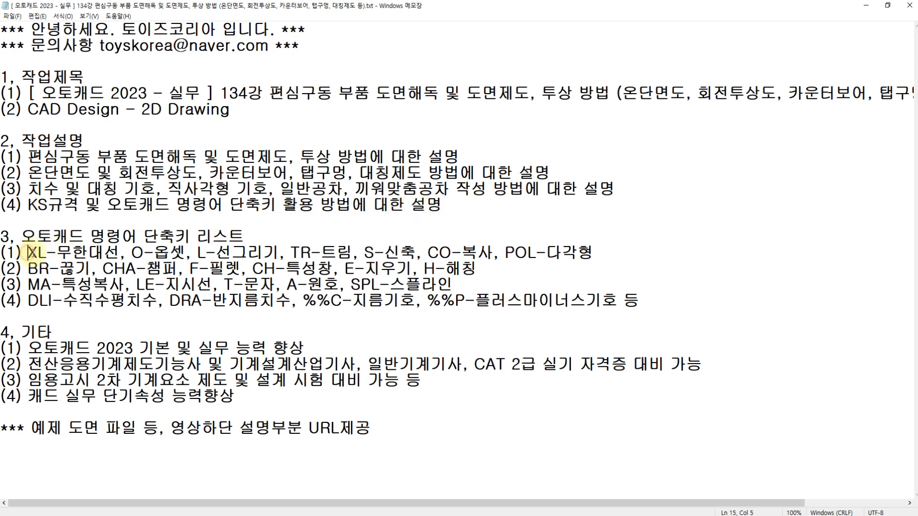
pyautogui.moveTo(28, 252); pyautogui.dragTo(570, 313)
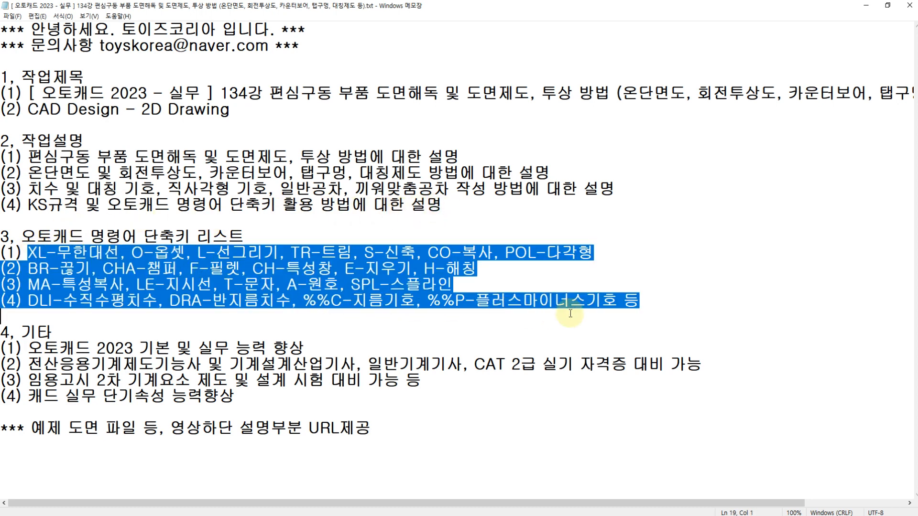
pyautogui.click(30, 428)
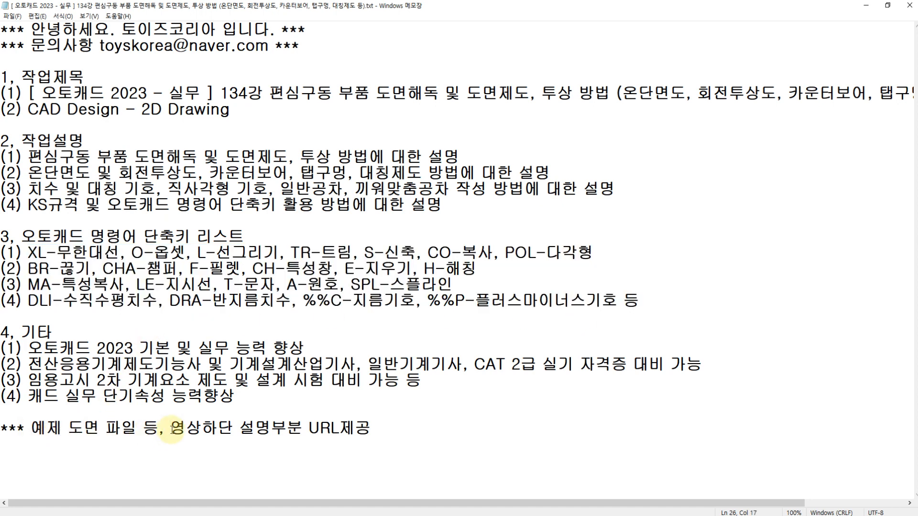
pyautogui.click(88, 77)
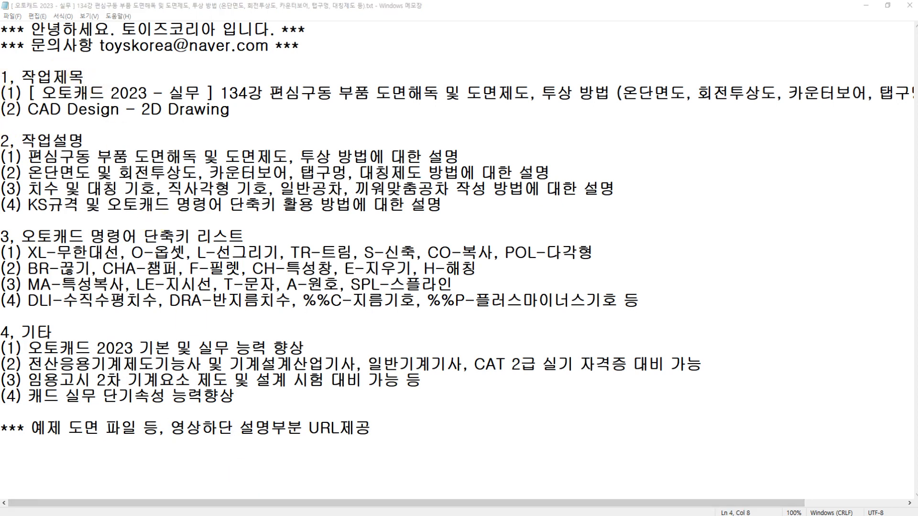
# Step: Switch to the two AutoCAD windows holding the finished reference drawing and the empty drawing form
pyautogui.click(234, 515)
pyautogui.click(287, 515)
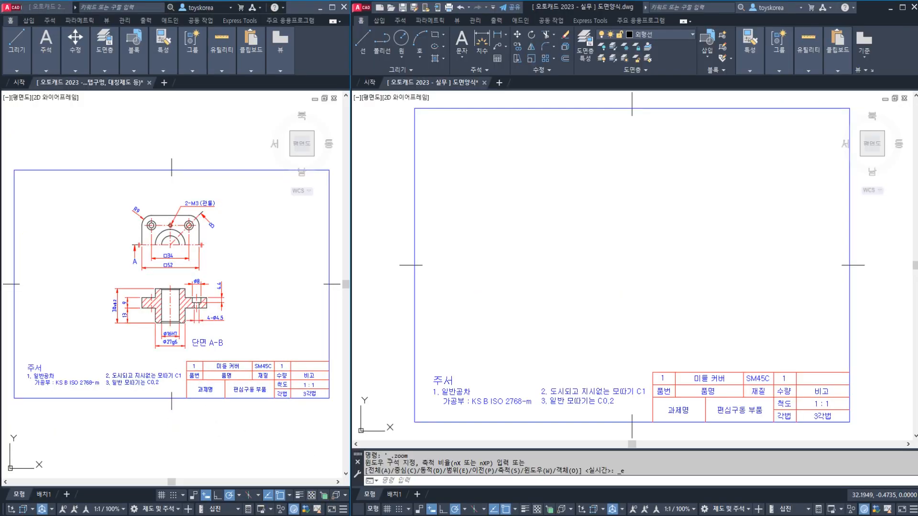
pyautogui.moveTo(533, 323)
pyautogui.mouseDown(button='middle')
pyautogui.moveTo(521, 316)
pyautogui.moveTo(547, 289)
pyautogui.moveTo(589, 276)
pyautogui.mouseUp(button='middle')
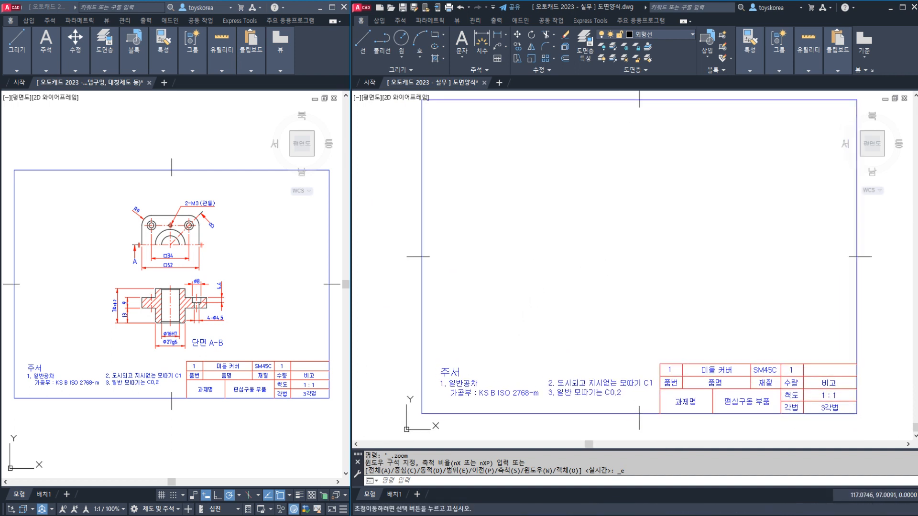
# Step: Examine the reference drawing's plan view, section A-B and title block entries for part name, material, quantity, scale and projection method
pyautogui.click(102, 307)
pyautogui.scroll(2, 125, 297)
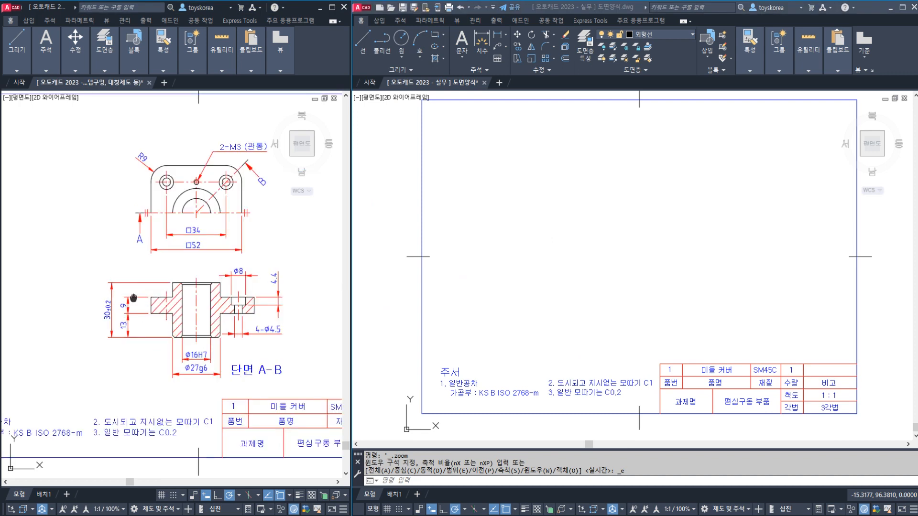
pyautogui.moveTo(133, 298); pyautogui.dragTo(32, 247, button='middle')
pyautogui.moveTo(171, 348); pyautogui.dragTo(148, 336, button='middle')
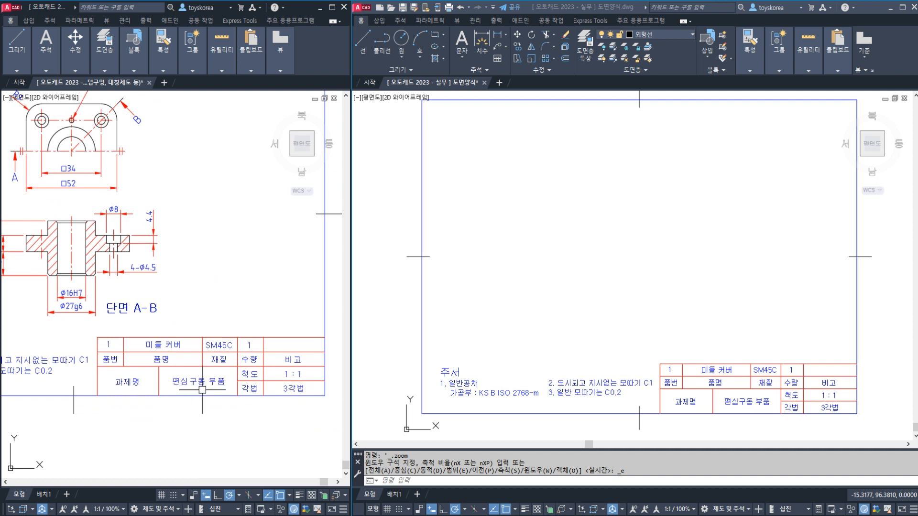
pyautogui.scroll(3, 142, 344)
pyautogui.moveTo(173, 358)
pyautogui.mouseDown(button='middle')
pyautogui.moveTo(152, 356)
pyautogui.moveTo(187, 366)
pyautogui.moveTo(148, 366)
pyautogui.mouseUp(button='middle')
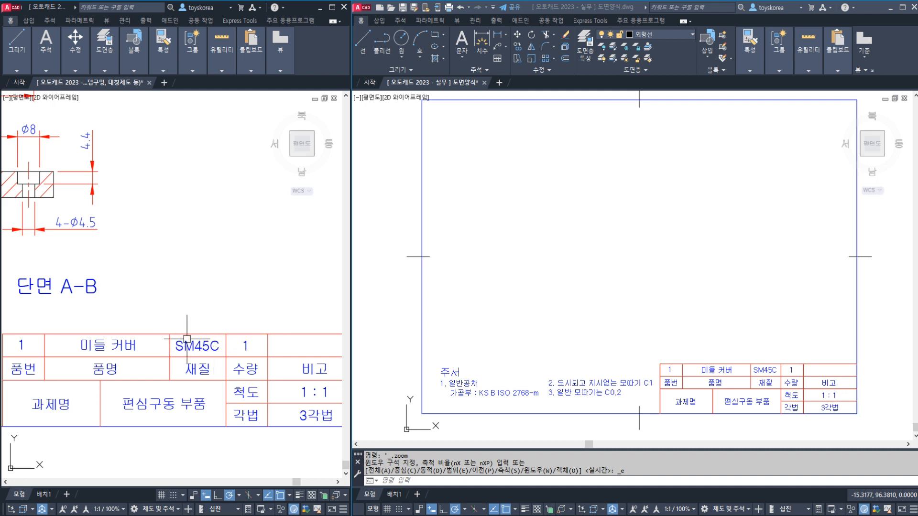
pyautogui.moveTo(82, 342); pyautogui.dragTo(219, 432, button='middle')
pyautogui.scroll(-3, 187, 344)
pyautogui.moveTo(121, 357); pyautogui.dragTo(163, 345, button='middle')
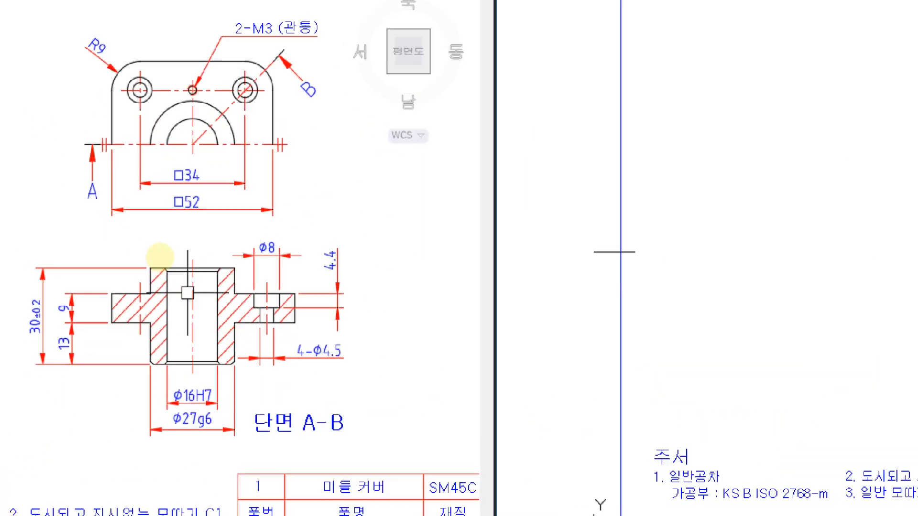
# Step: Mark the 단면 A-B label, the cutting path from A through the centre to B, and both section letters in red
pyautogui.moveTo(330, 500)
pyautogui.mouseDown()
pyautogui.moveTo(277, 475)
pyautogui.moveTo(383, 435)
pyautogui.moveTo(340, 500)
pyautogui.mouseUp()
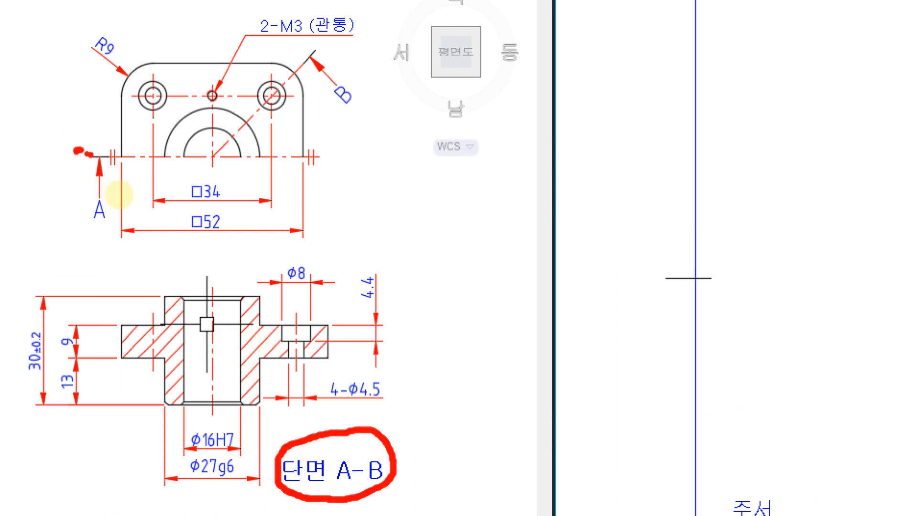
pyautogui.moveTo(325, 130)
pyautogui.mouseDown()
pyautogui.moveTo(328, 118)
pyautogui.moveTo(339, 134)
pyautogui.mouseUp()
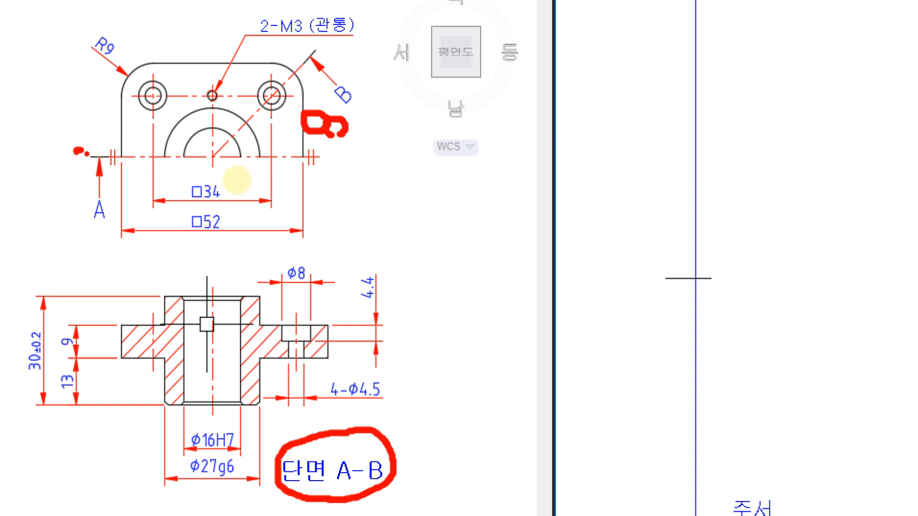
pyautogui.click(97, 169)
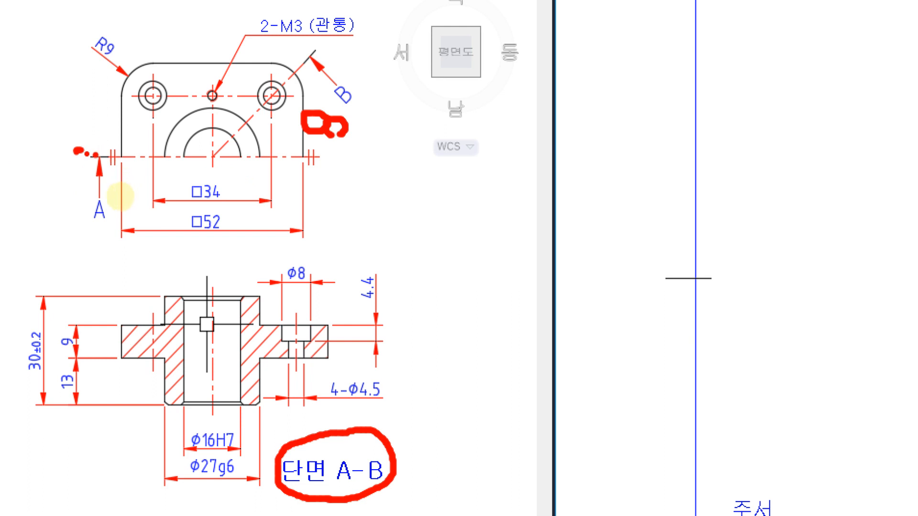
pyautogui.moveTo(89, 157)
pyautogui.mouseDown()
pyautogui.moveTo(194, 159)
pyautogui.moveTo(281, 94)
pyautogui.moveTo(314, 42)
pyautogui.mouseUp()
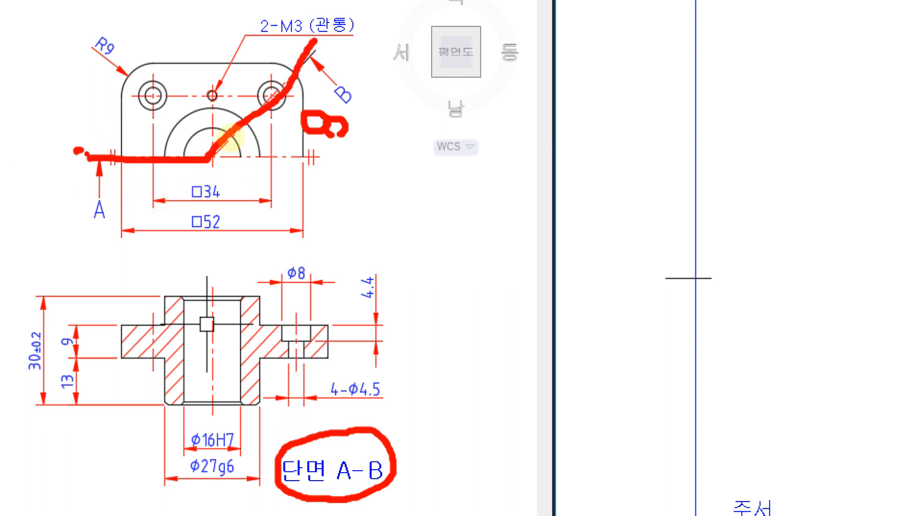
pyautogui.moveTo(357, 76)
pyautogui.mouseDown()
pyautogui.moveTo(335, 109)
pyautogui.moveTo(352, 85)
pyautogui.mouseUp()
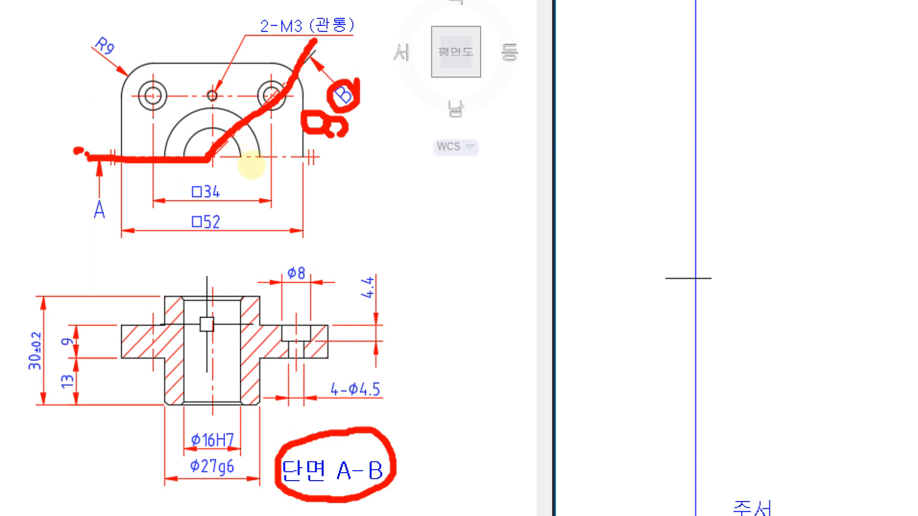
pyautogui.moveTo(86, 224)
pyautogui.mouseDown()
pyautogui.moveTo(89, 196)
pyautogui.moveTo(117, 213)
pyautogui.moveTo(103, 227)
pyautogui.mouseUp()
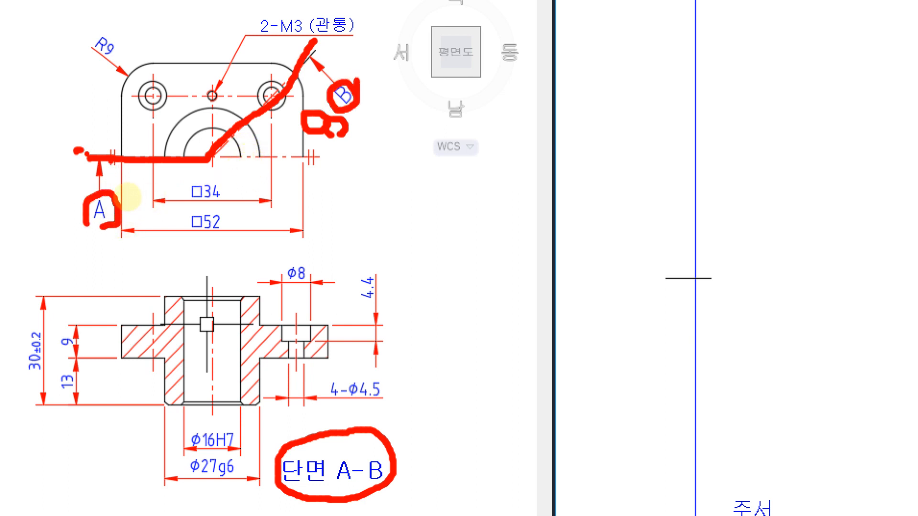
# Step: Highlight the inclined cut toward B, mark the section view's vertical centre line and circle the flange areas on both sides of it
pyautogui.moveTo(217, 162); pyautogui.dragTo(268, 115)
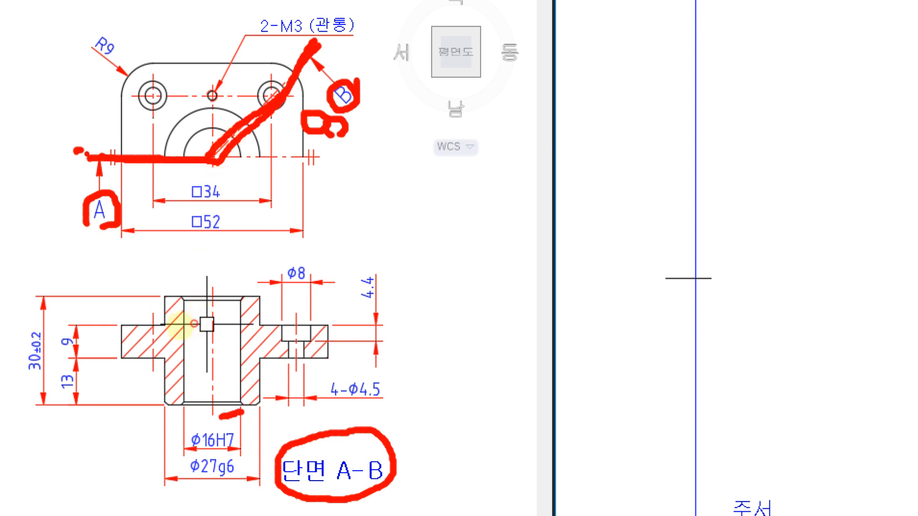
pyautogui.moveTo(241, 412)
pyautogui.mouseDown()
pyautogui.moveTo(148, 249)
pyautogui.moveTo(316, 361)
pyautogui.mouseUp()
pyautogui.hotkey('ctrl', 'z')
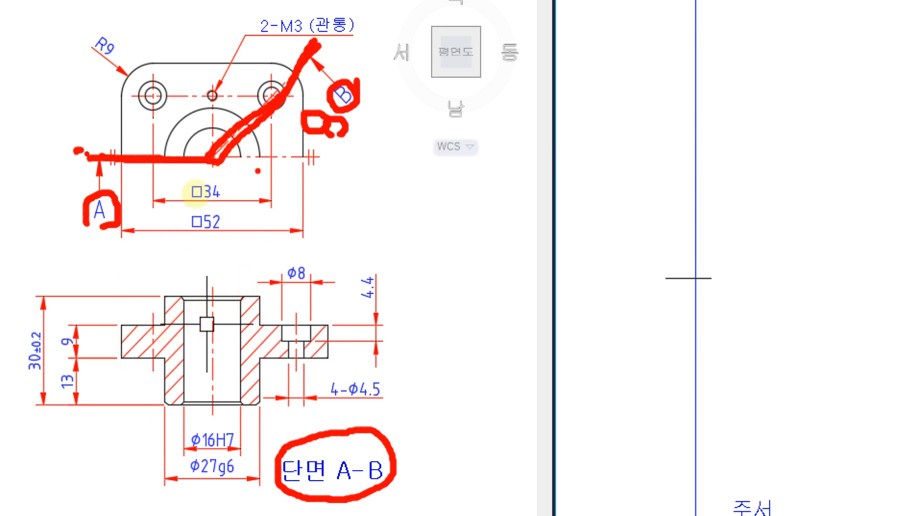
pyautogui.moveTo(210, 239)
pyautogui.mouseDown()
pyautogui.moveTo(178, 237)
pyautogui.moveTo(192, 209)
pyautogui.mouseUp()
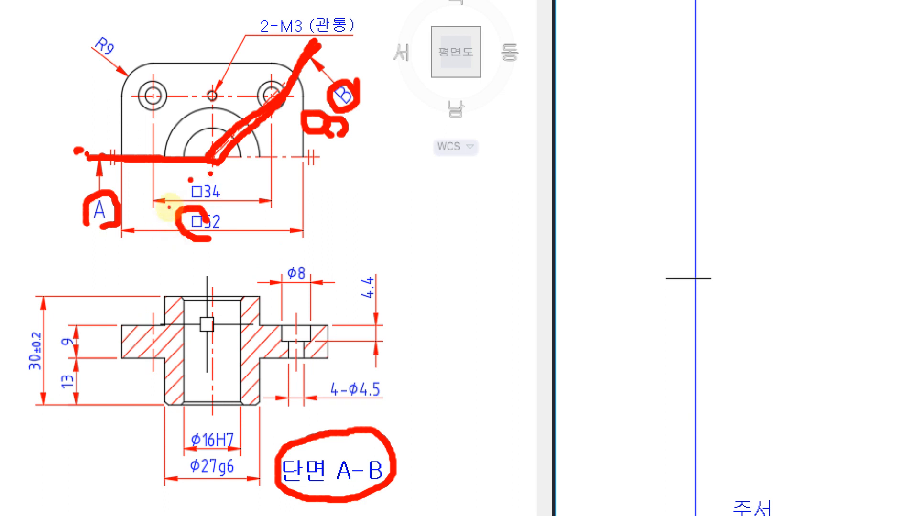
pyautogui.click(240, 185)
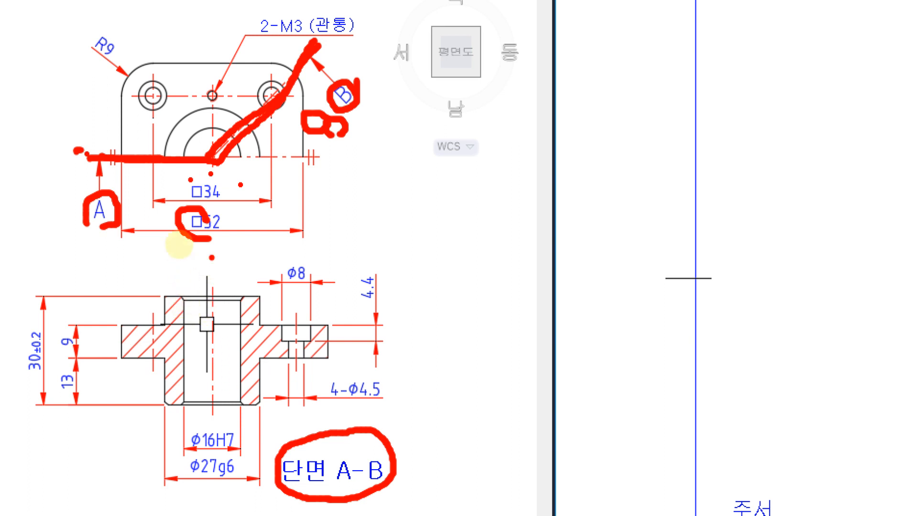
pyautogui.moveTo(211, 252); pyautogui.dragTo(208, 442)
pyautogui.moveTo(200, 344)
pyautogui.mouseDown()
pyautogui.moveTo(160, 311)
pyautogui.moveTo(186, 359)
pyautogui.mouseUp()
pyautogui.moveTo(286, 376)
pyautogui.mouseDown()
pyautogui.moveTo(359, 330)
pyautogui.moveTo(321, 367)
pyautogui.mouseUp()
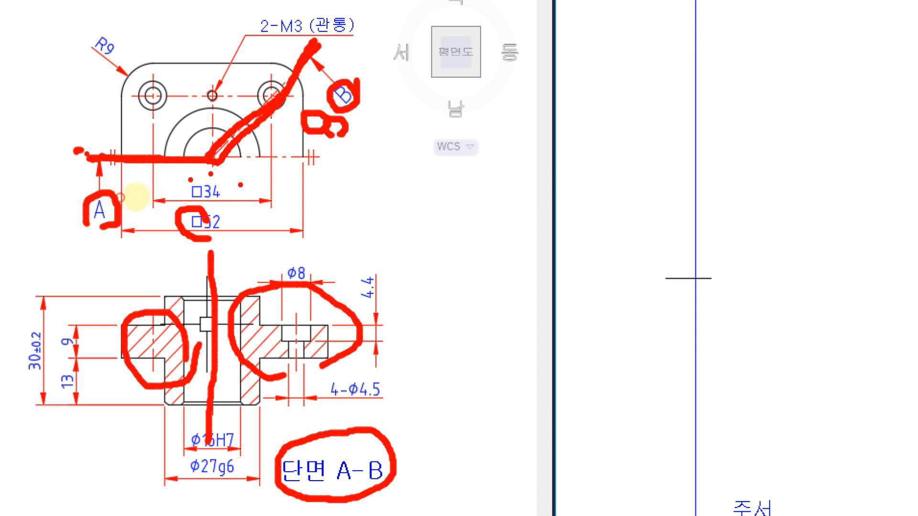
# Step: Retrace the inclined cutting line and add arrows for rotating side B and for the viewing direction at side A
pyautogui.moveTo(209, 158); pyautogui.dragTo(315, 48)
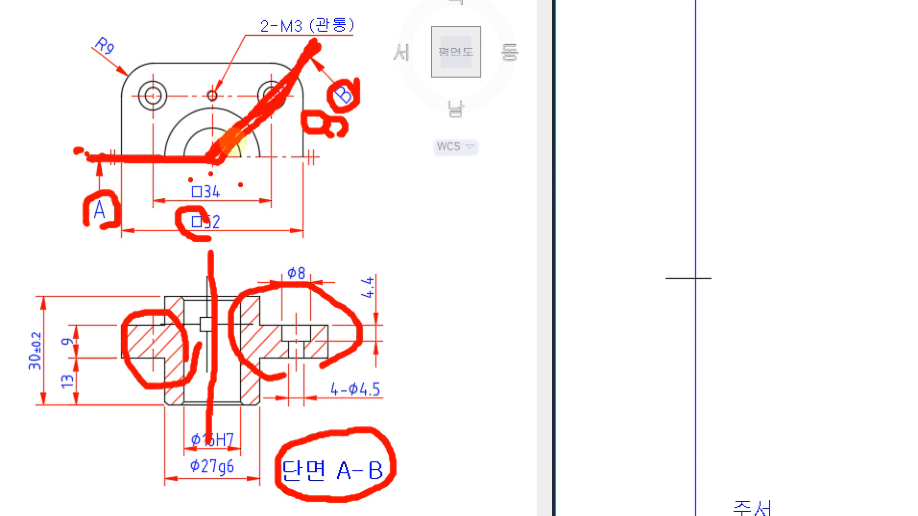
pyautogui.moveTo(354, 110)
pyautogui.mouseDown()
pyautogui.moveTo(385, 265)
pyautogui.moveTo(419, 271)
pyautogui.mouseUp()
pyautogui.click(102, 155)
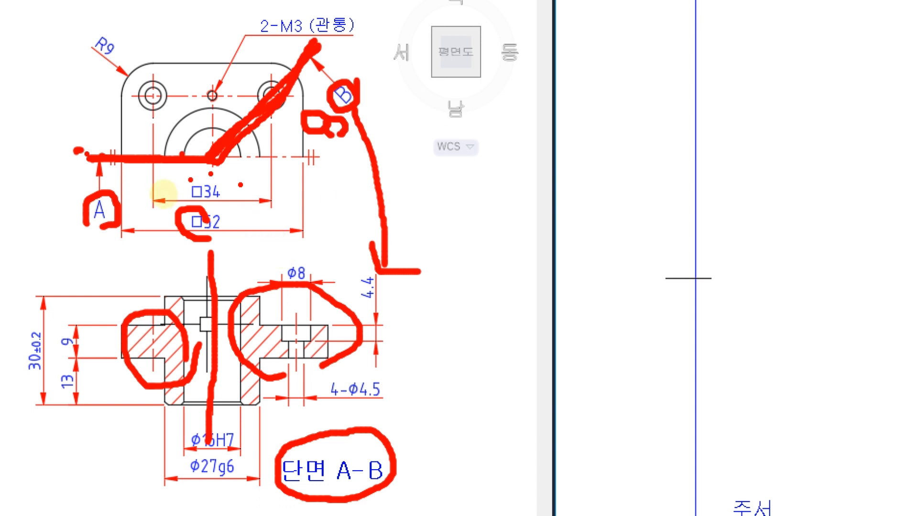
pyautogui.click(151, 286)
pyautogui.moveTo(150, 286)
pyautogui.mouseDown()
pyautogui.moveTo(156, 190)
pyautogui.moveTo(178, 203)
pyautogui.moveTo(140, 201)
pyautogui.mouseUp()
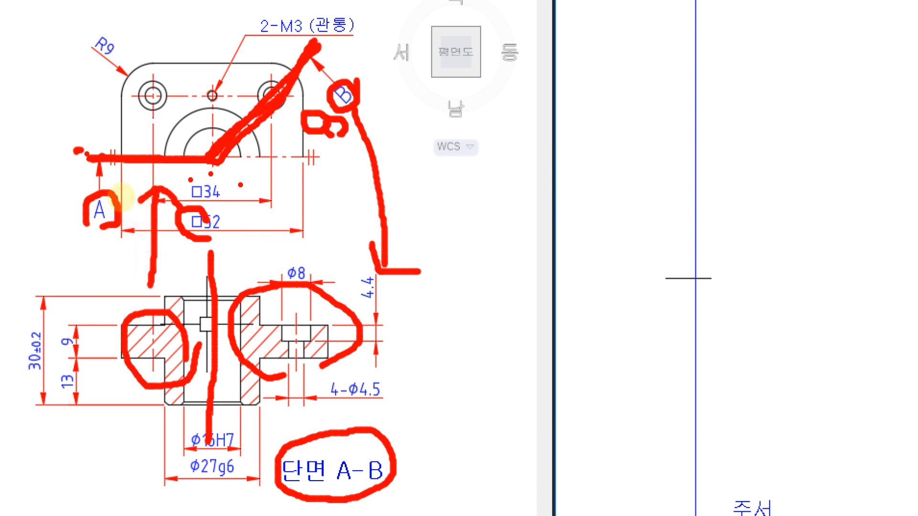
pyautogui.click(246, 169)
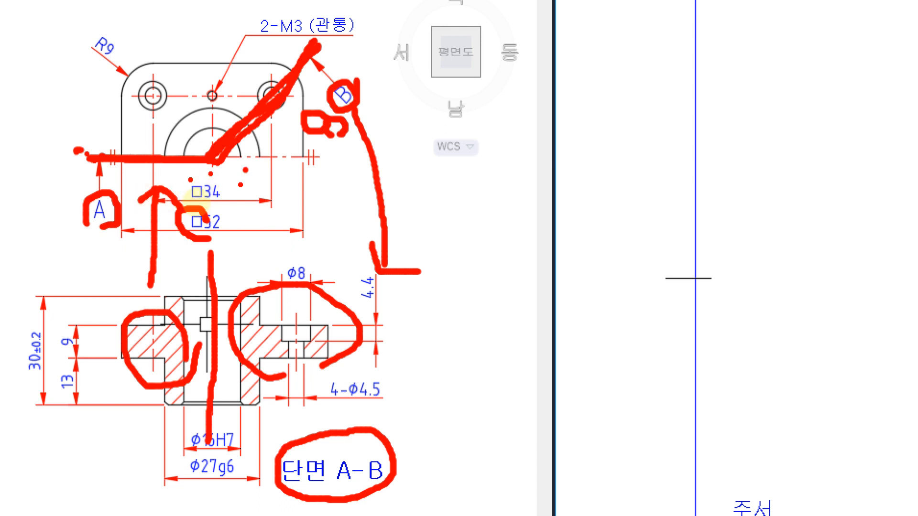
# Step: Circle the cutting path's bend and its A side, retrace the path with a second rotation arrow, and clear all marks
pyautogui.moveTo(247, 187)
pyautogui.mouseDown()
pyautogui.moveTo(194, 164)
pyautogui.moveTo(224, 187)
pyautogui.mouseUp()
pyautogui.moveTo(97, 165)
pyautogui.mouseDown()
pyautogui.moveTo(248, 138)
pyautogui.moveTo(319, 58)
pyautogui.mouseUp()
pyautogui.moveTo(404, 94); pyautogui.dragTo(437, 230)
pyautogui.moveTo(420, 210)
pyautogui.mouseDown()
pyautogui.moveTo(434, 234)
pyautogui.moveTo(458, 224)
pyautogui.moveTo(425, 203)
pyautogui.mouseUp()
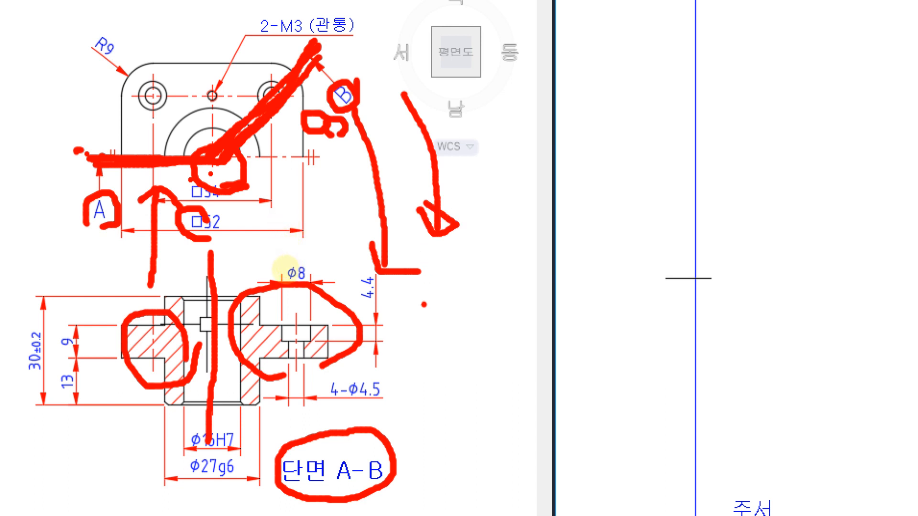
pyautogui.moveTo(153, 189)
pyautogui.mouseDown()
pyautogui.moveTo(132, 191)
pyautogui.moveTo(134, 134)
pyautogui.moveTo(160, 187)
pyautogui.mouseUp()
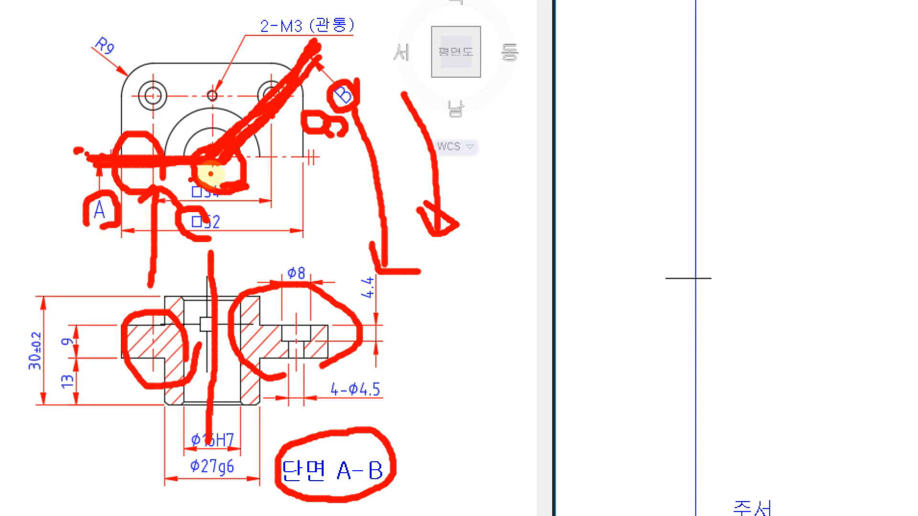
pyautogui.press('Escape')
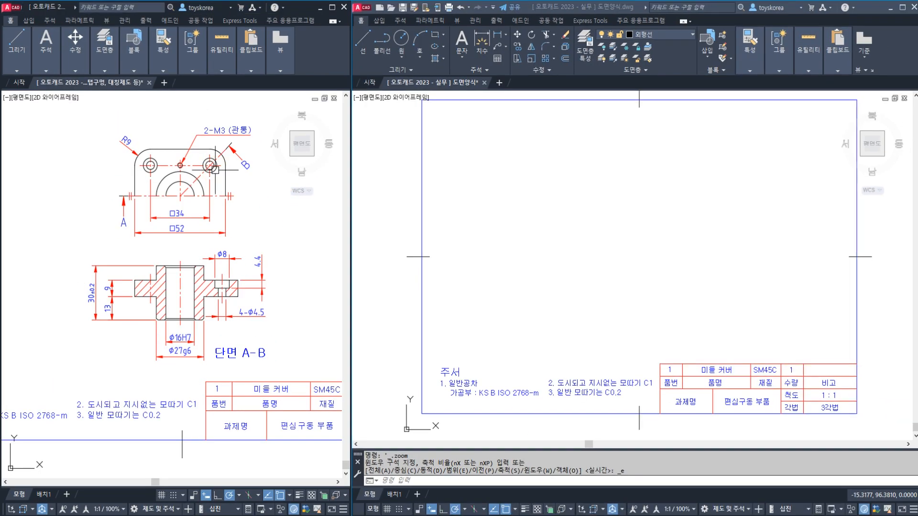
# Step: Mark the cut areas at side A and the counterbored hole near B, with an arrow to the Ø8 counterbore in the section
pyautogui.hotkey('ctrl', '1')
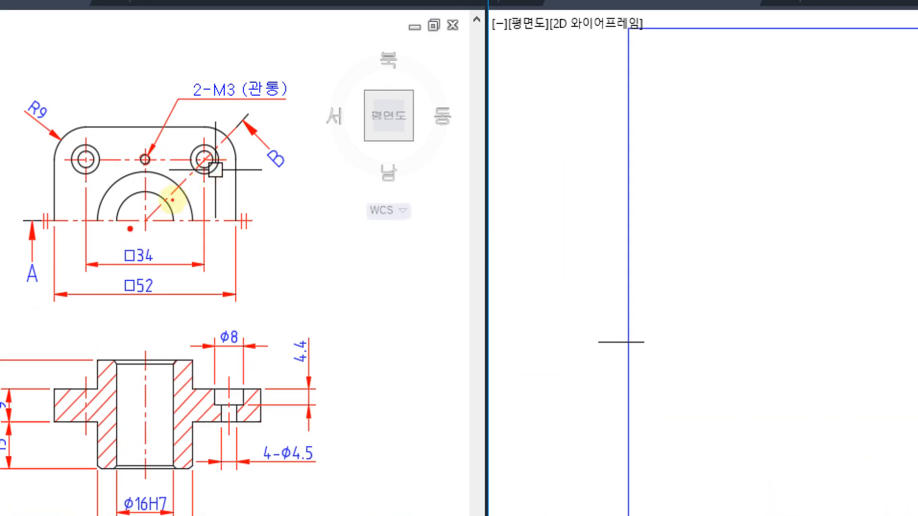
pyautogui.moveTo(173, 201)
pyautogui.mouseDown()
pyautogui.moveTo(131, 192)
pyautogui.moveTo(172, 200)
pyautogui.moveTo(175, 165)
pyautogui.moveTo(203, 127)
pyautogui.mouseUp()
pyautogui.moveTo(231, 160); pyautogui.dragTo(206, 179)
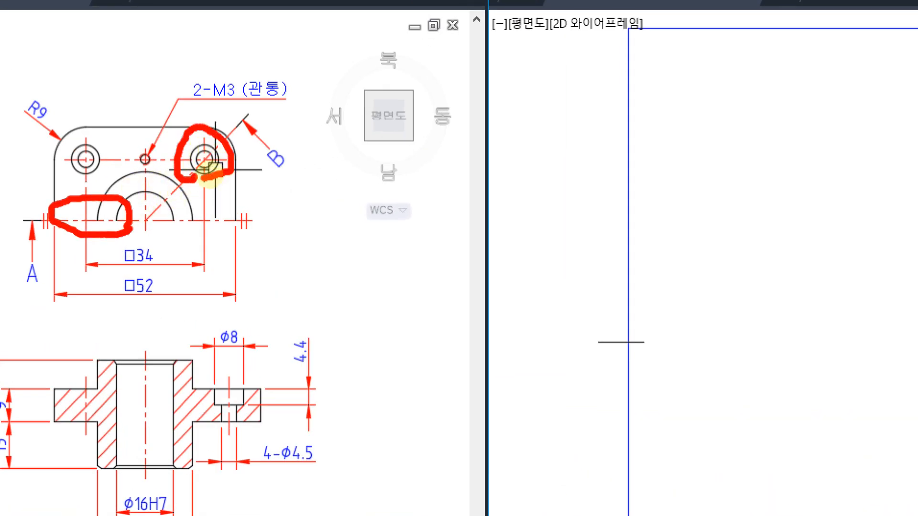
pyautogui.moveTo(241, 253)
pyautogui.mouseDown()
pyautogui.moveTo(244, 377)
pyautogui.moveTo(237, 363)
pyautogui.mouseUp()
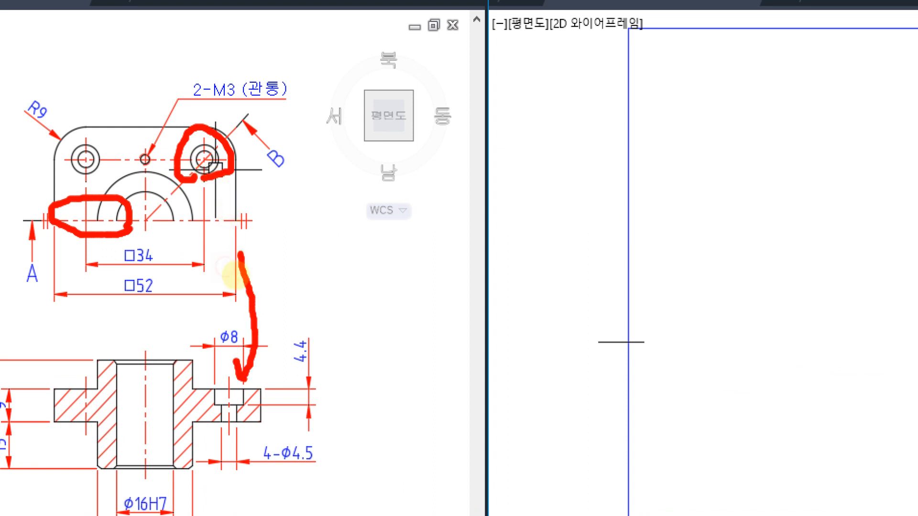
pyautogui.moveTo(193, 180); pyautogui.dragTo(204, 177)
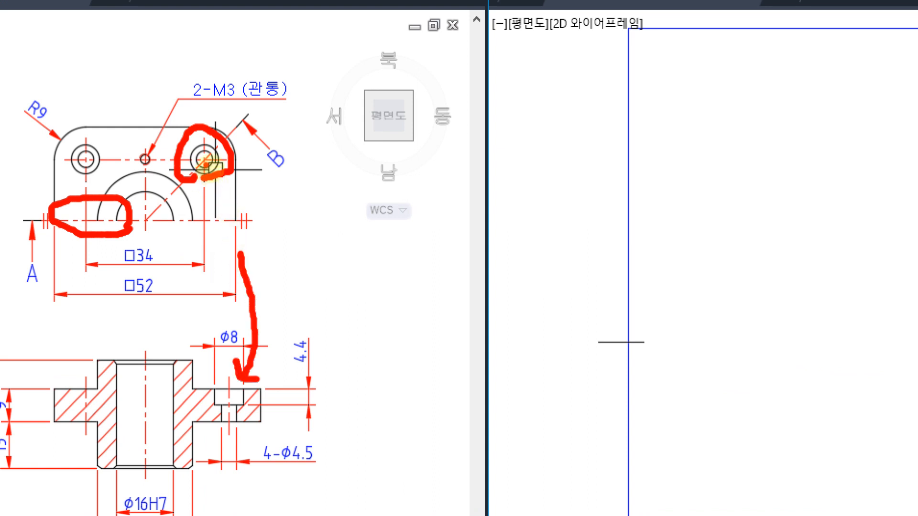
pyautogui.moveTo(60, 218); pyautogui.dragTo(248, 220)
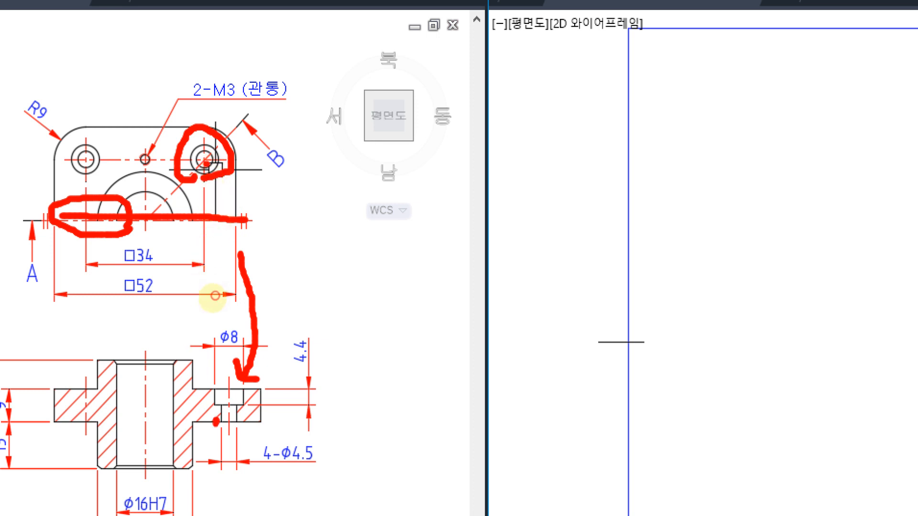
# Step: Circle the hatched area beside the counterbored hole in section A-B and mark a vertical line through it
pyautogui.moveTo(217, 422)
pyautogui.mouseDown()
pyautogui.moveTo(184, 380)
pyautogui.moveTo(223, 406)
pyautogui.mouseUp()
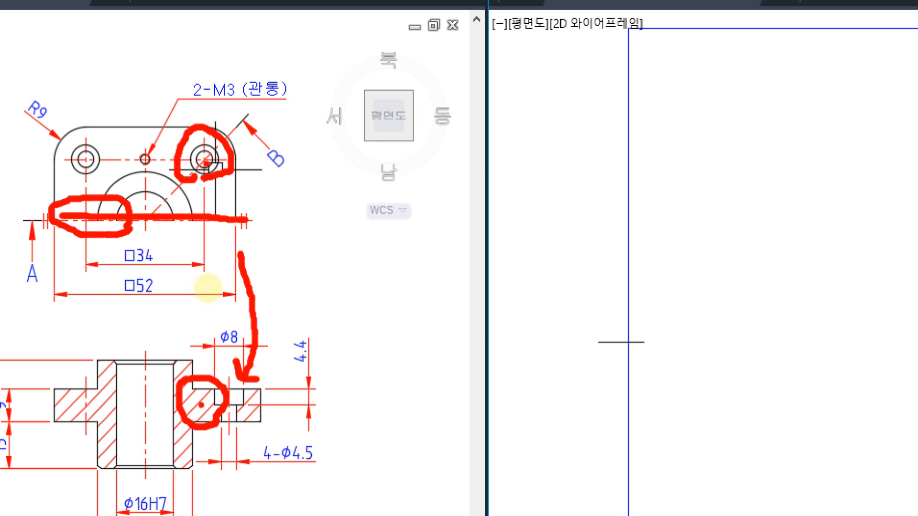
pyautogui.moveTo(201, 405)
pyautogui.mouseDown()
pyautogui.moveTo(210, 417)
pyautogui.moveTo(199, 383)
pyautogui.mouseUp()
pyautogui.moveTo(200, 347); pyautogui.dragTo(195, 436)
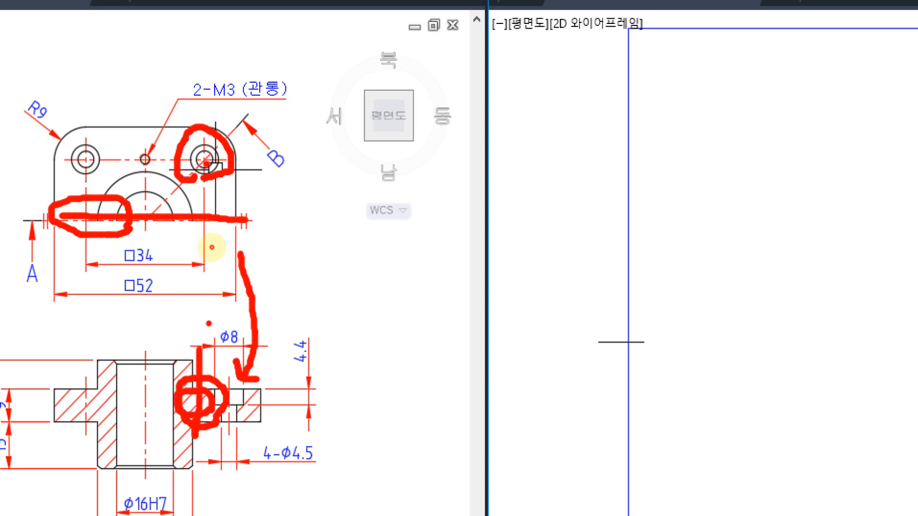
# Step: Cross out the vertical projection line, mark the hole at B rotated onto the horizontal cutting line and into section A-B, and clear the marks
pyautogui.moveTo(209, 321); pyautogui.dragTo(190, 357)
pyautogui.moveTo(183, 331); pyautogui.dragTo(211, 365)
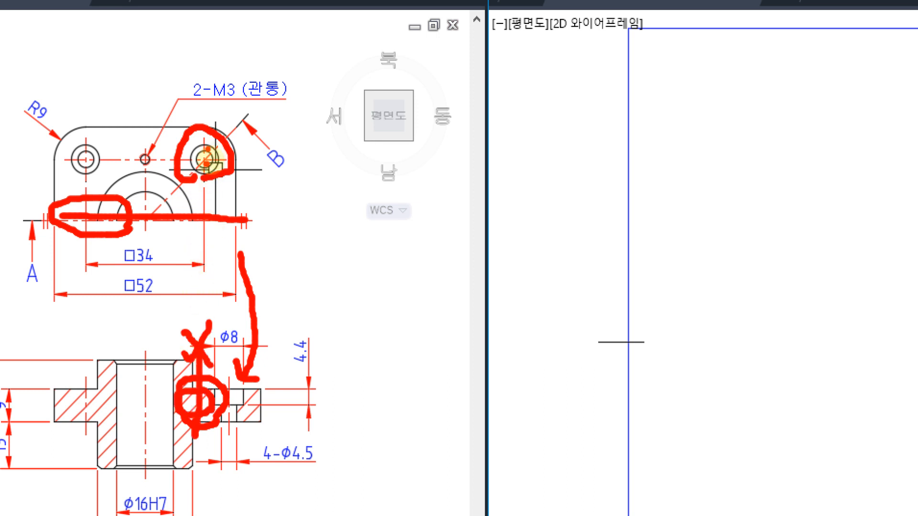
pyautogui.moveTo(209, 149)
pyautogui.mouseDown()
pyautogui.moveTo(251, 169)
pyautogui.moveTo(274, 208)
pyautogui.mouseUp()
pyautogui.moveTo(184, 216)
pyautogui.mouseDown()
pyautogui.moveTo(325, 215)
pyautogui.moveTo(211, 199)
pyautogui.moveTo(240, 236)
pyautogui.moveTo(245, 380)
pyautogui.mouseUp()
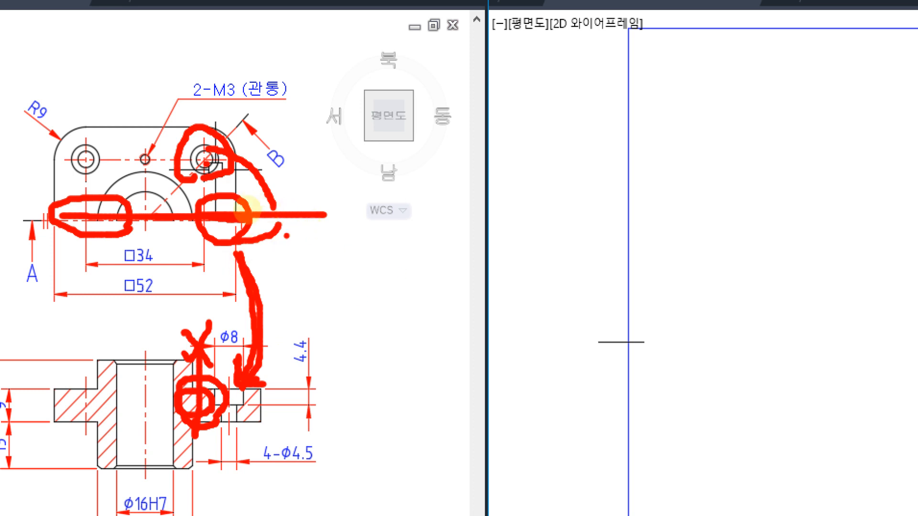
pyautogui.moveTo(253, 442)
pyautogui.mouseDown()
pyautogui.moveTo(191, 410)
pyautogui.moveTo(265, 374)
pyautogui.moveTo(210, 447)
pyautogui.mouseUp()
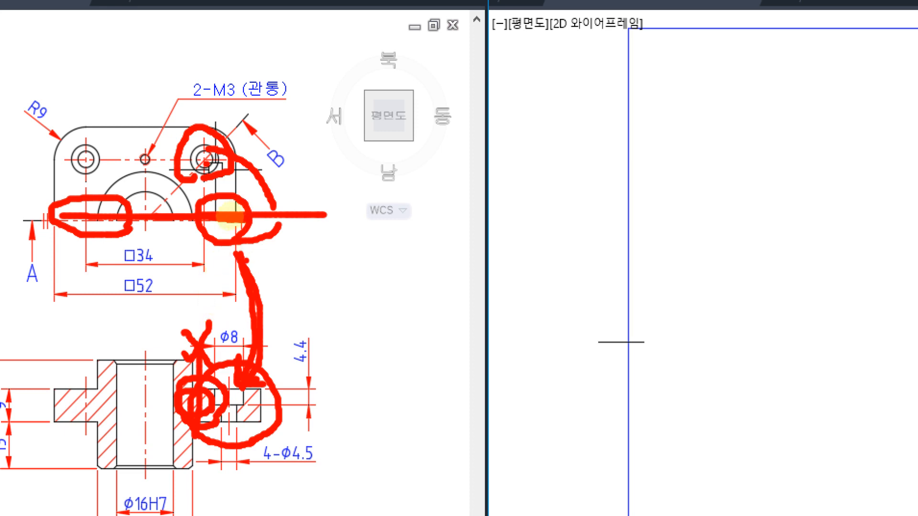
pyautogui.press('Escape')
# Step: Turn on the lineweight display in the reference drawing
pyautogui.scroll(2, 162, 228)
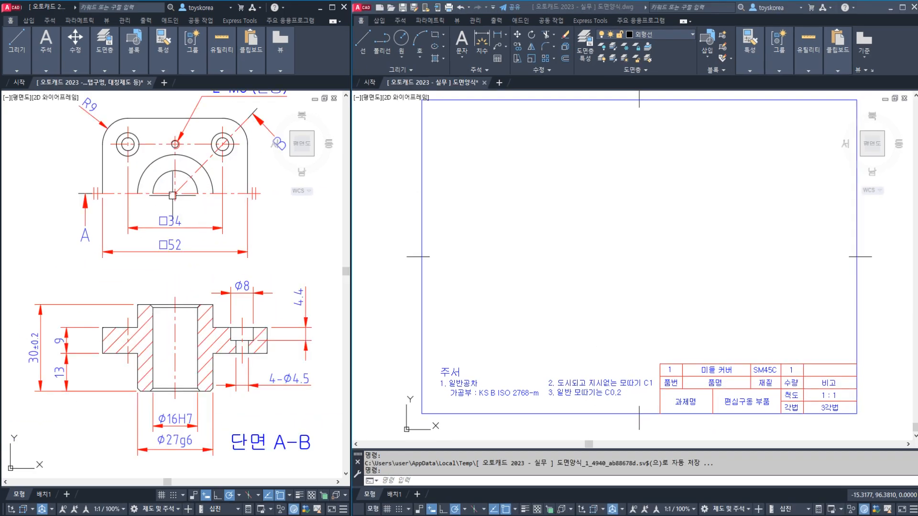
pyautogui.scroll(4, 172, 195)
pyautogui.scroll(-2, 173, 243)
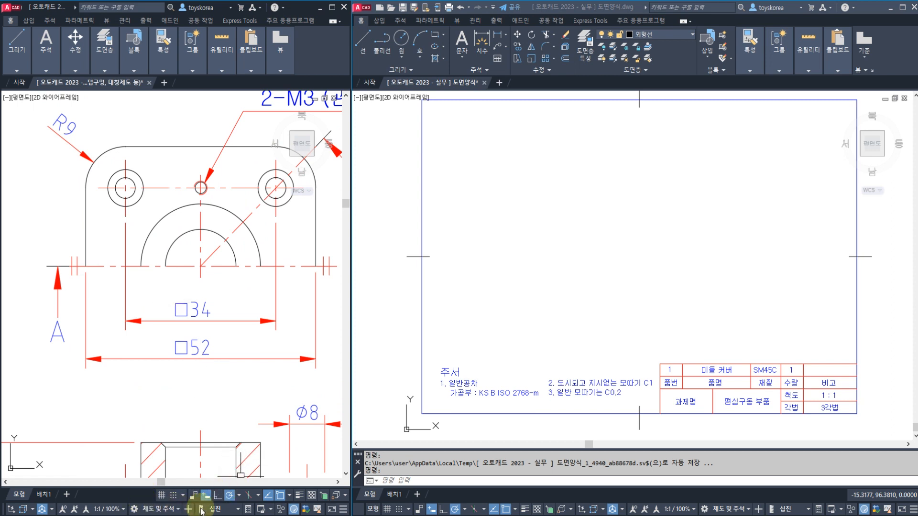
pyautogui.click(297, 497)
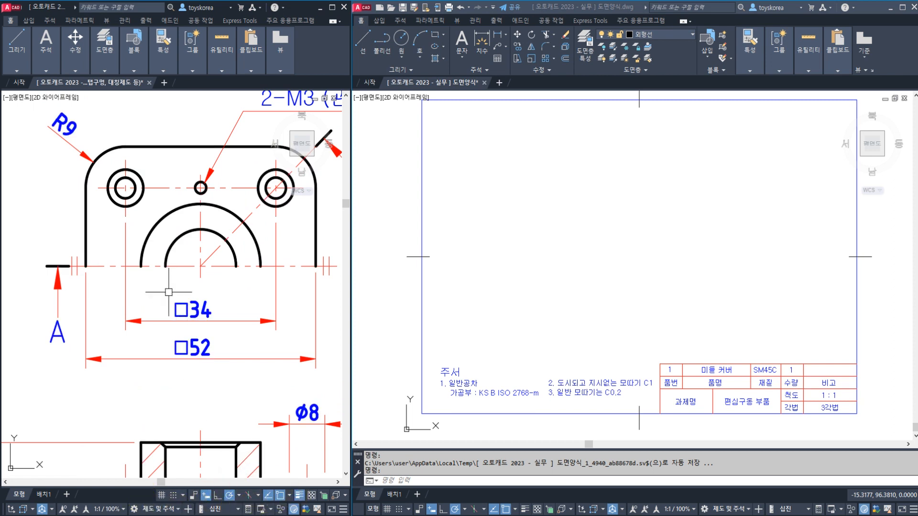
# Step: Mark the thick cutting-line ends at A and B and the bend at the centre, and clear the marks
pyautogui.moveTo(139, 274); pyautogui.dragTo(126, 280, button='middle')
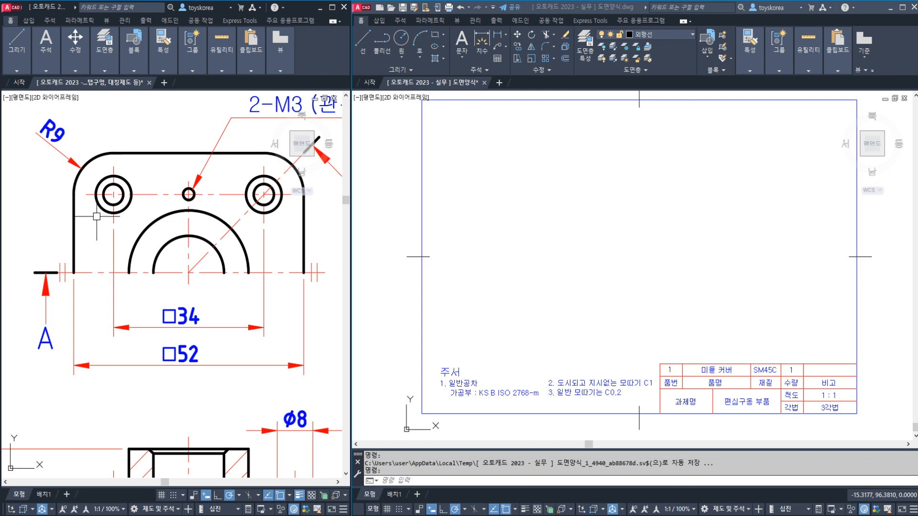
pyautogui.moveTo(108, 249); pyautogui.dragTo(101, 258, button='middle')
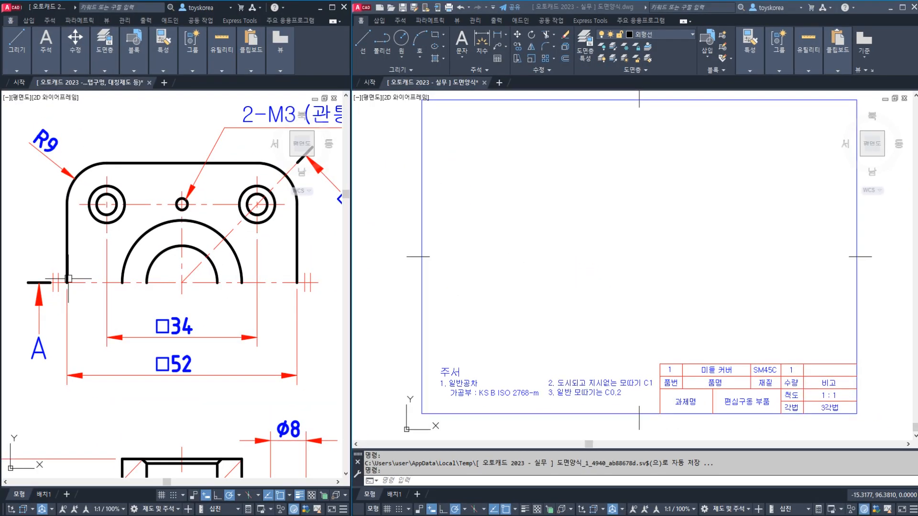
pyautogui.moveTo(98, 270); pyautogui.dragTo(74, 297, button='middle')
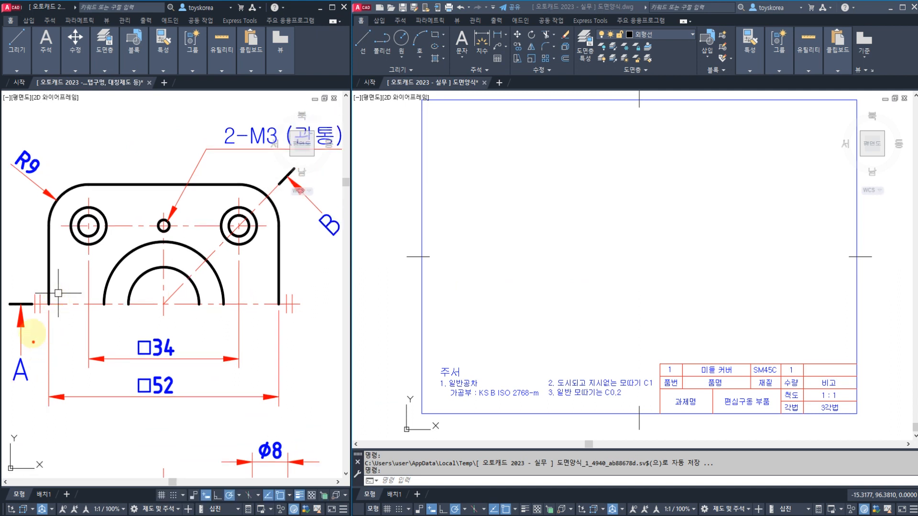
pyautogui.moveTo(14, 311); pyautogui.dragTo(42, 311)
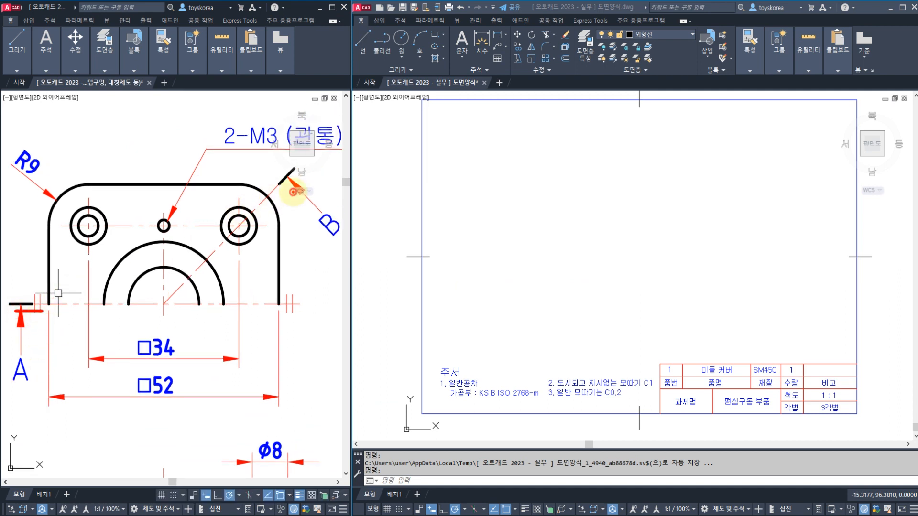
pyautogui.moveTo(293, 188)
pyautogui.mouseDown()
pyautogui.moveTo(300, 163)
pyautogui.moveTo(299, 196)
pyautogui.mouseUp()
pyautogui.moveTo(43, 298)
pyautogui.mouseDown()
pyautogui.moveTo(9, 316)
pyautogui.moveTo(22, 285)
pyautogui.moveTo(38, 310)
pyautogui.mouseUp()
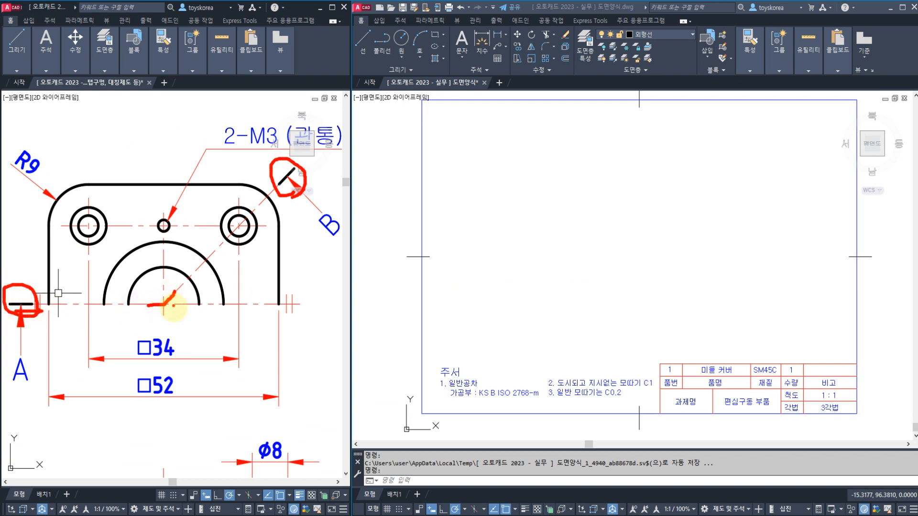
pyautogui.press('Escape')
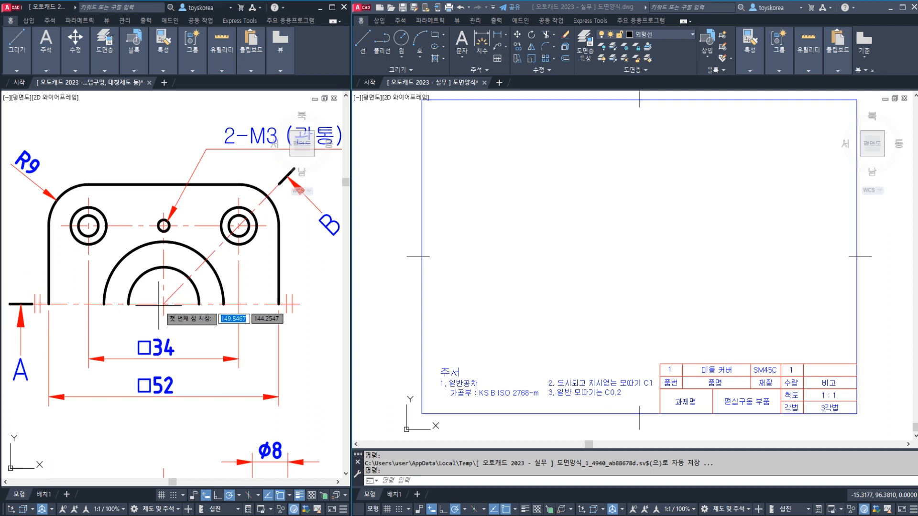
# Step: Draw the cutting line's thick bend at the centre of the arcs as a short horizontal segment and a short inclined segment toward B
pyautogui.press('Return')
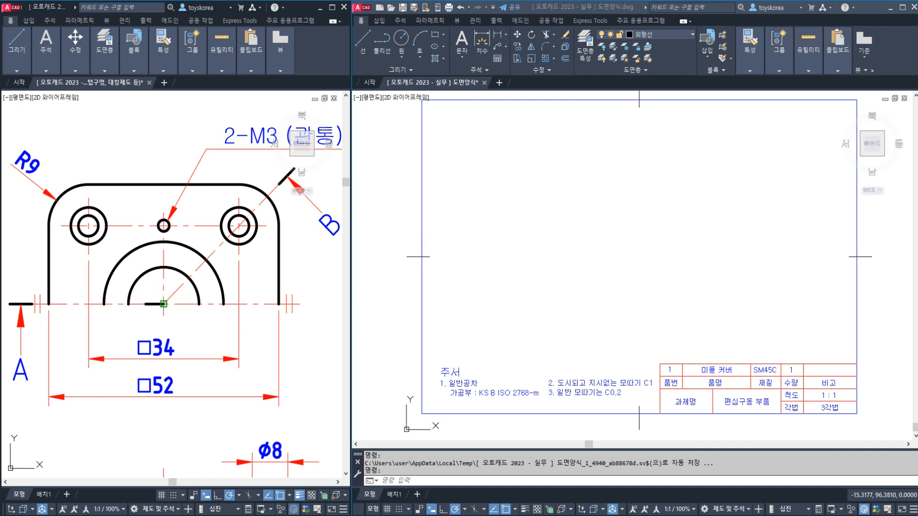
pyautogui.click(164, 304)
pyautogui.moveTo(158, 304); pyautogui.dragTo(181, 231, button='middle')
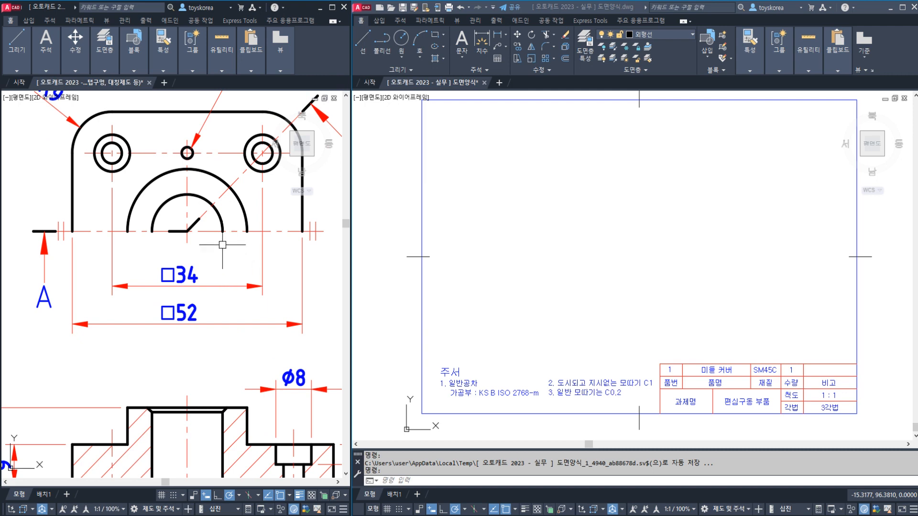
# Step: Compare the counterbored hole near B with its section below, and turn off the reference drawing's lineweight display
pyautogui.moveTo(216, 237)
pyautogui.mouseDown(button='middle')
pyautogui.moveTo(197, 265)
pyautogui.moveTo(188, 260)
pyautogui.mouseUp(button='middle')
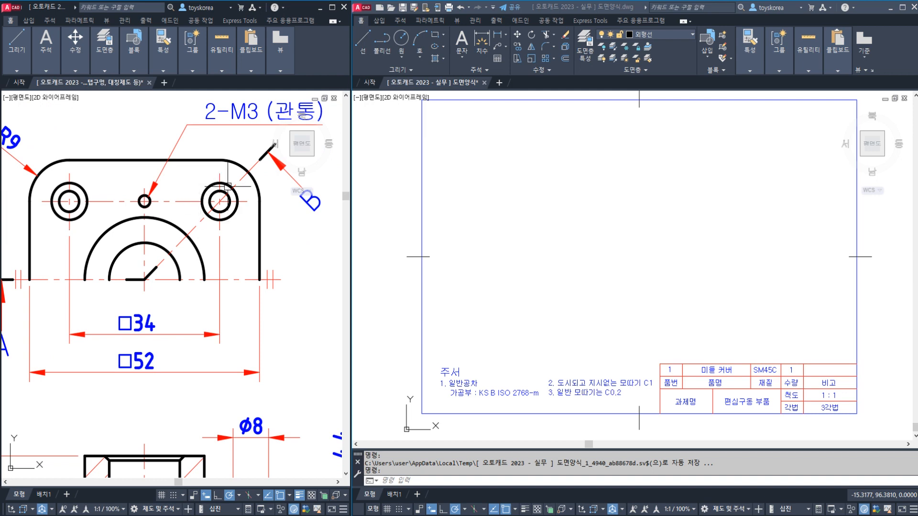
pyautogui.moveTo(224, 224); pyautogui.dragTo(211, 164, button='middle')
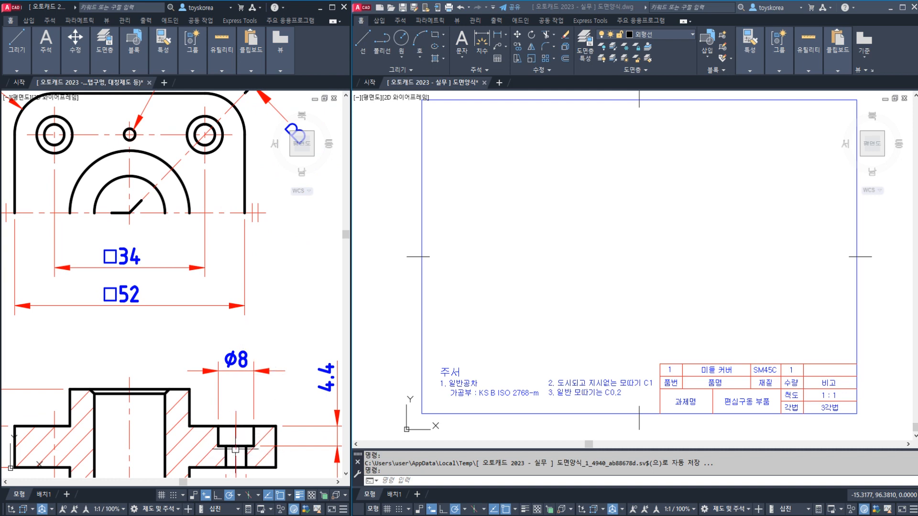
pyautogui.moveTo(250, 396)
pyautogui.mouseDown(button='middle')
pyautogui.moveTo(253, 473)
pyautogui.moveTo(268, 475)
pyautogui.mouseUp(button='middle')
pyautogui.scroll(-2, 175, 346)
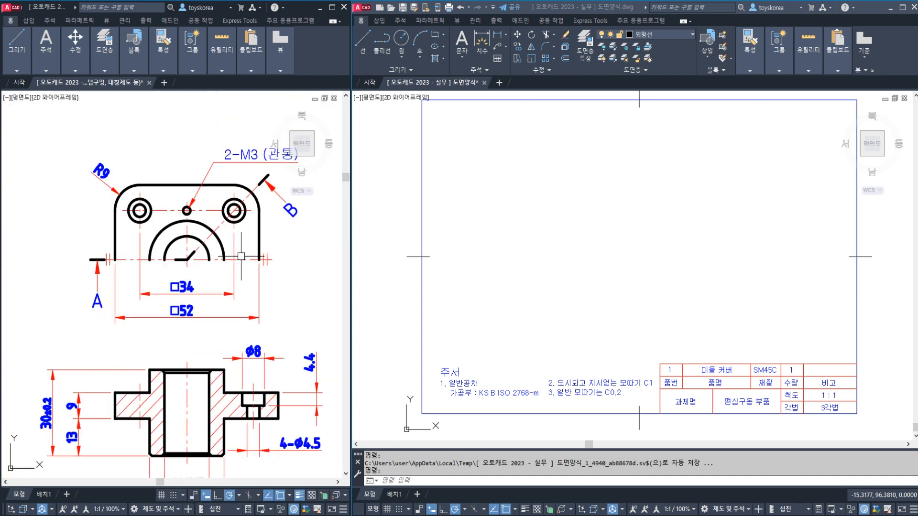
pyautogui.scroll(1, 174, 346)
pyautogui.moveTo(175, 346); pyautogui.dragTo(183, 317, button='middle')
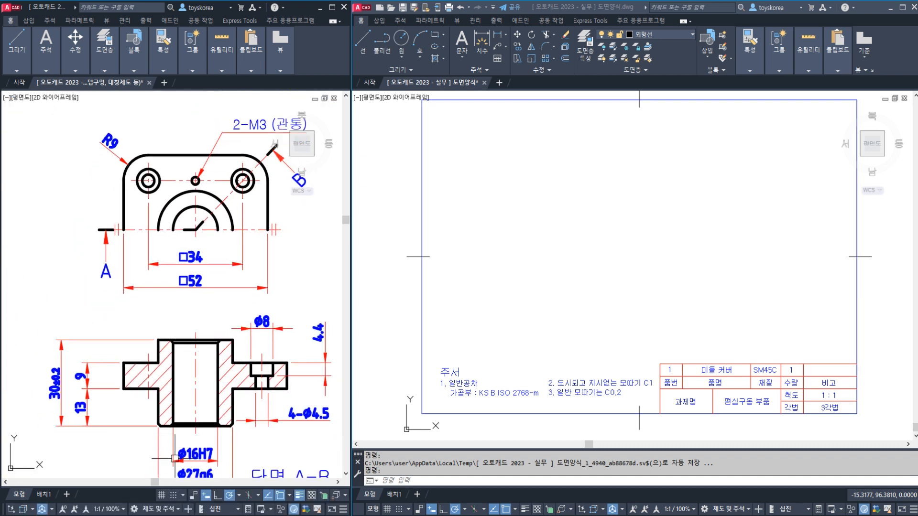
pyautogui.click(299, 496)
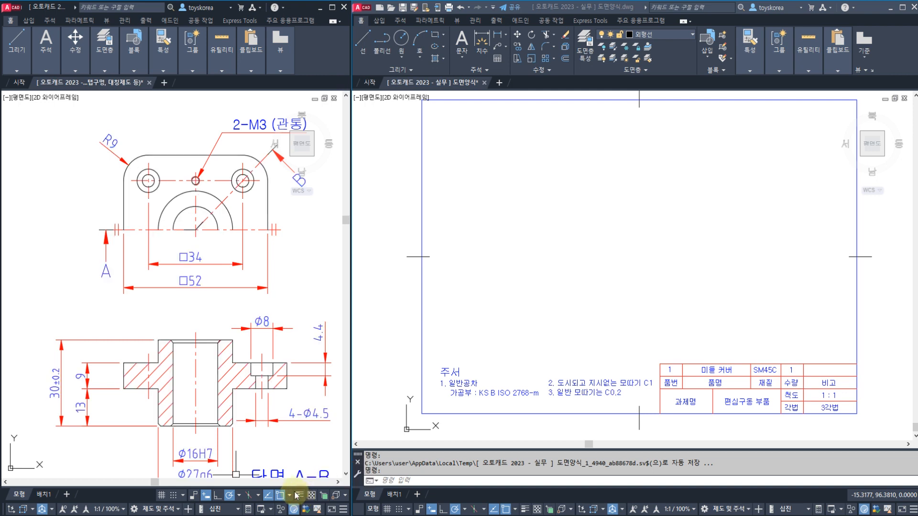
# Step: Read the general tolerance and chamfer notes below section A-B in the reference drawing
pyautogui.moveTo(143, 450)
pyautogui.mouseDown(button='middle')
pyautogui.moveTo(142, 315)
pyautogui.moveTo(168, 338)
pyautogui.moveTo(160, 338)
pyautogui.moveTo(234, 352)
pyautogui.mouseUp(button='middle')
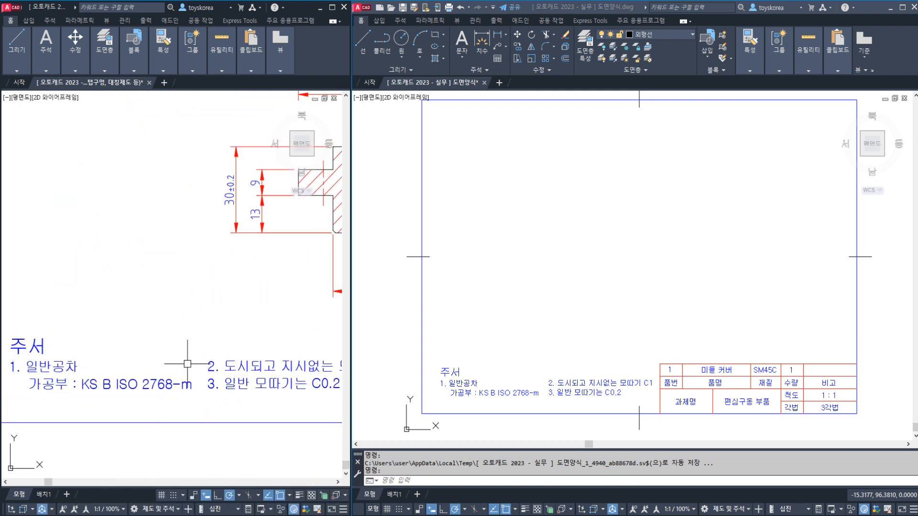
pyautogui.moveTo(185, 359); pyautogui.dragTo(81, 353, button='middle')
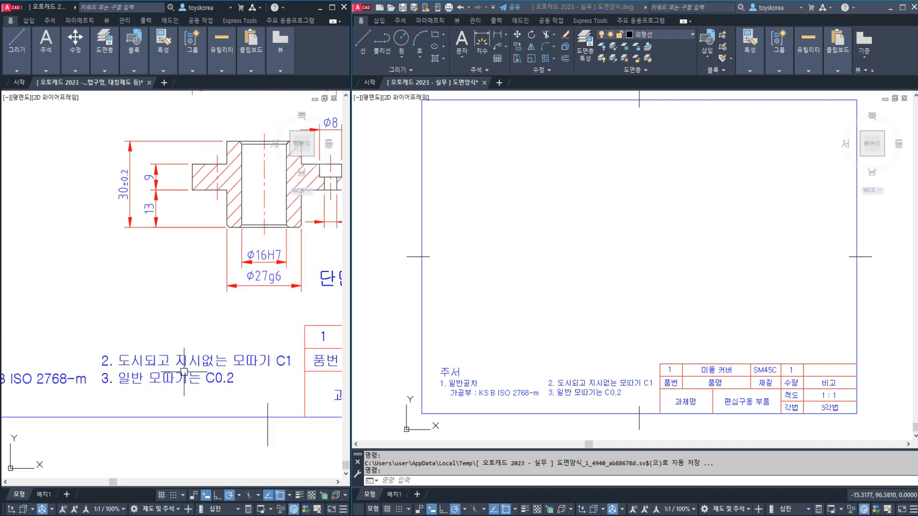
pyautogui.moveTo(203, 303); pyautogui.dragTo(139, 376, button='middle')
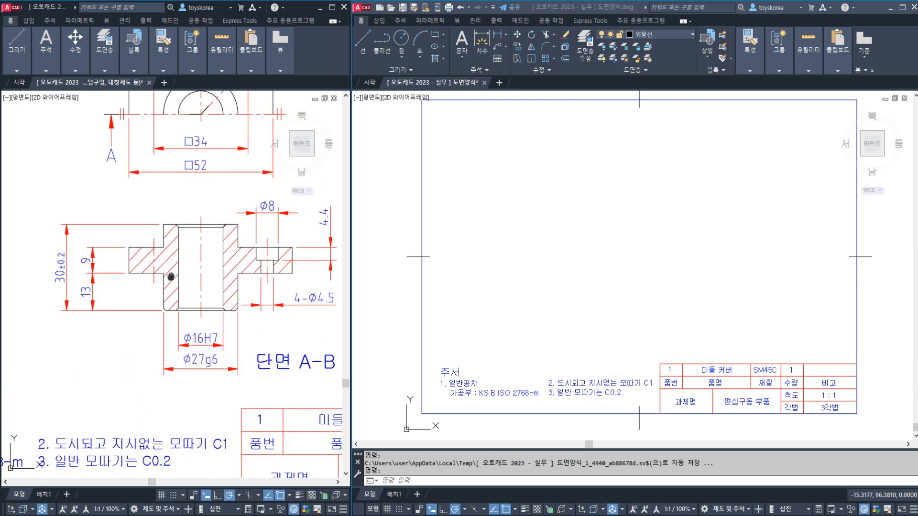
pyautogui.moveTo(180, 277); pyautogui.dragTo(155, 365, button='middle')
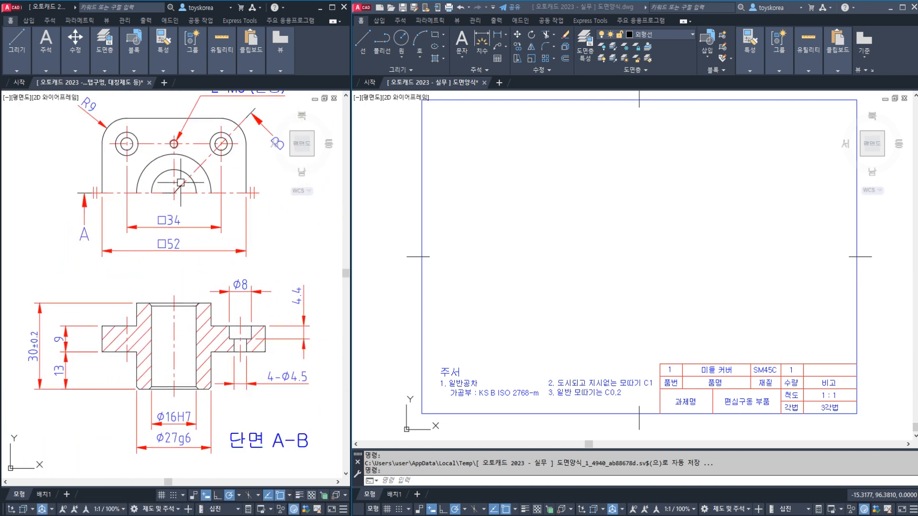
# Step: Circle both bore-end chamfers and the lower outer chamfers in section A-B, write 3 and C1 beside them, and clear the marks
pyautogui.scroll(4, 177, 282)
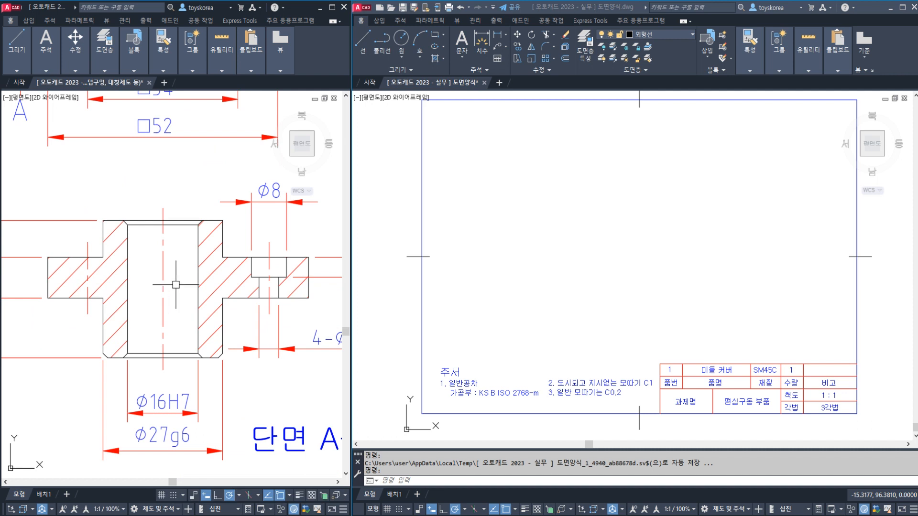
pyautogui.moveTo(120, 370)
pyautogui.mouseDown()
pyautogui.moveTo(136, 344)
pyautogui.moveTo(196, 347)
pyautogui.moveTo(158, 368)
pyautogui.moveTo(128, 350)
pyautogui.mouseUp()
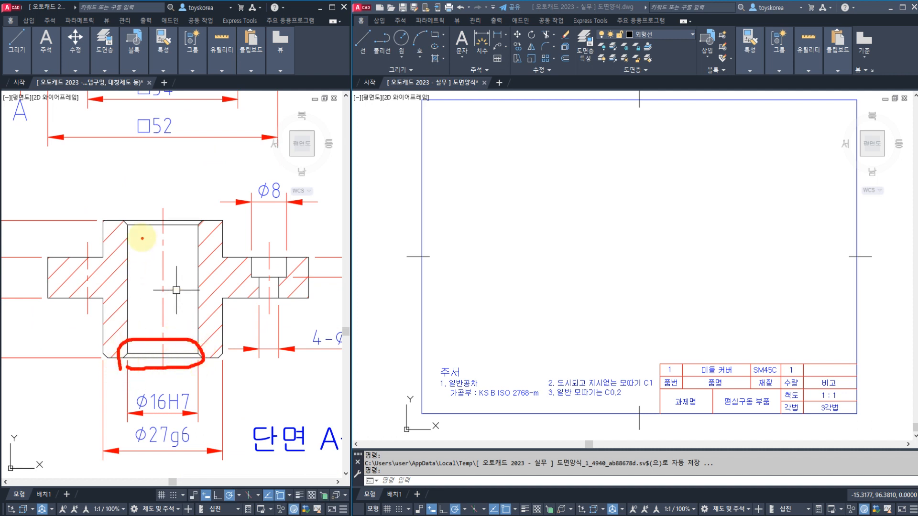
pyautogui.moveTo(141, 236)
pyautogui.mouseDown()
pyautogui.moveTo(123, 211)
pyautogui.moveTo(200, 200)
pyautogui.moveTo(205, 227)
pyautogui.moveTo(156, 235)
pyautogui.mouseUp()
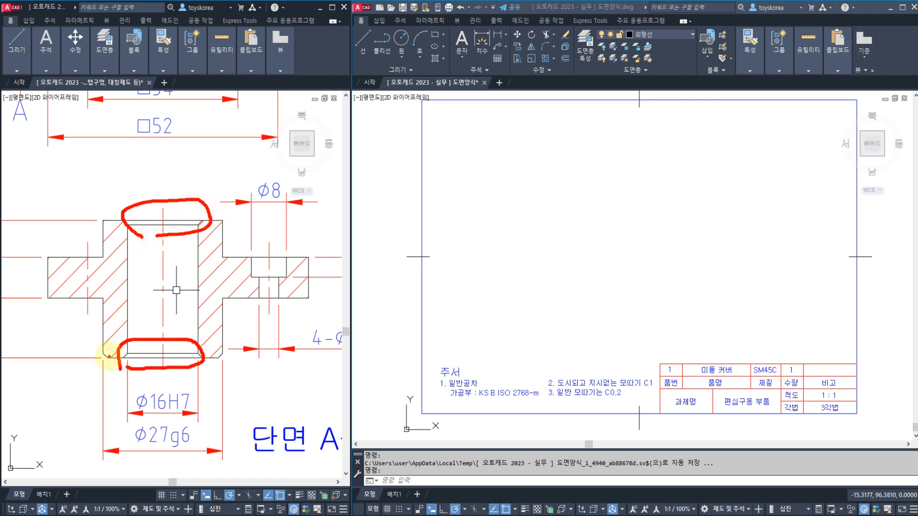
pyautogui.moveTo(96, 351); pyautogui.dragTo(106, 345)
pyautogui.moveTo(221, 345); pyautogui.dragTo(226, 349)
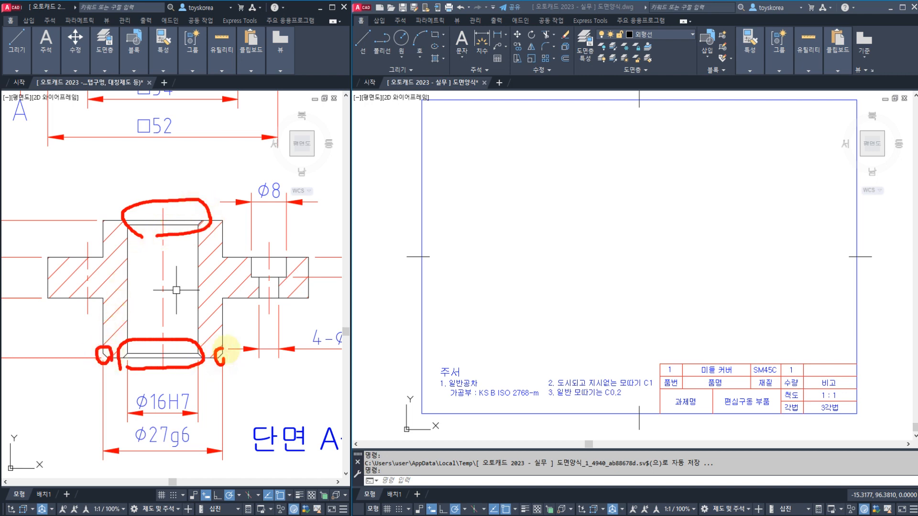
pyautogui.moveTo(190, 167)
pyautogui.mouseDown()
pyautogui.moveTo(204, 184)
pyautogui.moveTo(192, 190)
pyautogui.mouseUp()
pyautogui.moveTo(223, 352)
pyautogui.mouseDown()
pyautogui.moveTo(220, 367)
pyautogui.moveTo(246, 365)
pyautogui.moveTo(246, 400)
pyautogui.moveTo(263, 407)
pyautogui.mouseUp()
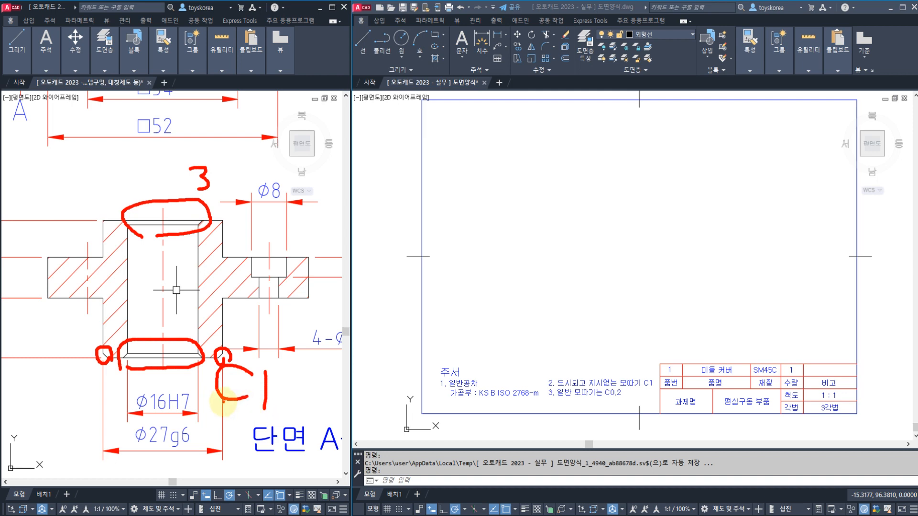
pyautogui.press('Escape')
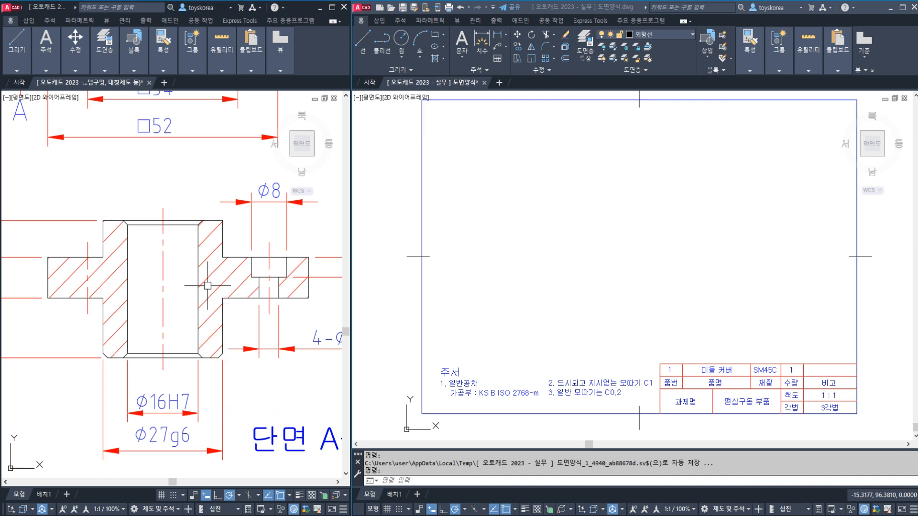
# Step: Circle the upper view and section A-B, link them with arrows in both directions, and clear the marks
pyautogui.scroll(-2, 194, 262)
pyautogui.moveTo(129, 224)
pyautogui.mouseDown(button='middle')
pyautogui.moveTo(143, 308)
pyautogui.moveTo(125, 302)
pyautogui.mouseUp(button='middle')
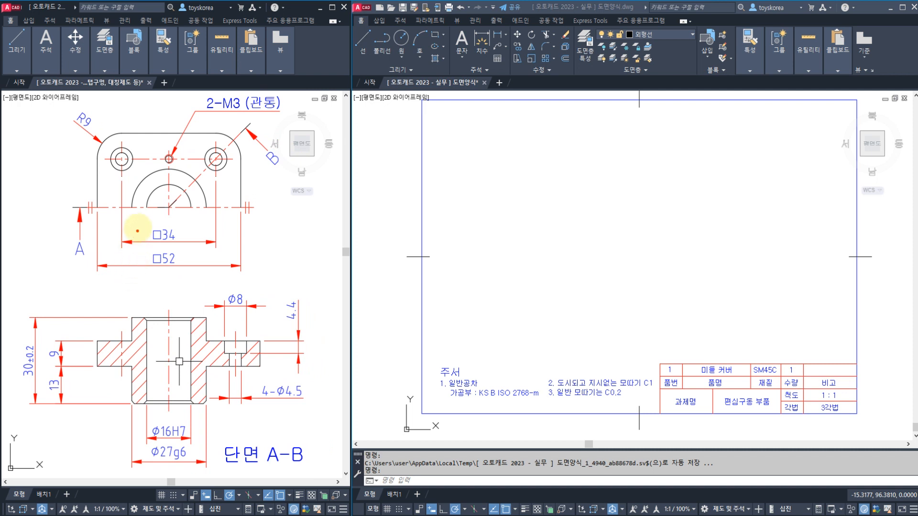
pyautogui.moveTo(151, 224)
pyautogui.mouseDown()
pyautogui.moveTo(72, 205)
pyautogui.moveTo(182, 93)
pyautogui.moveTo(266, 170)
pyautogui.moveTo(165, 224)
pyautogui.moveTo(131, 297)
pyautogui.moveTo(143, 299)
pyautogui.mouseUp()
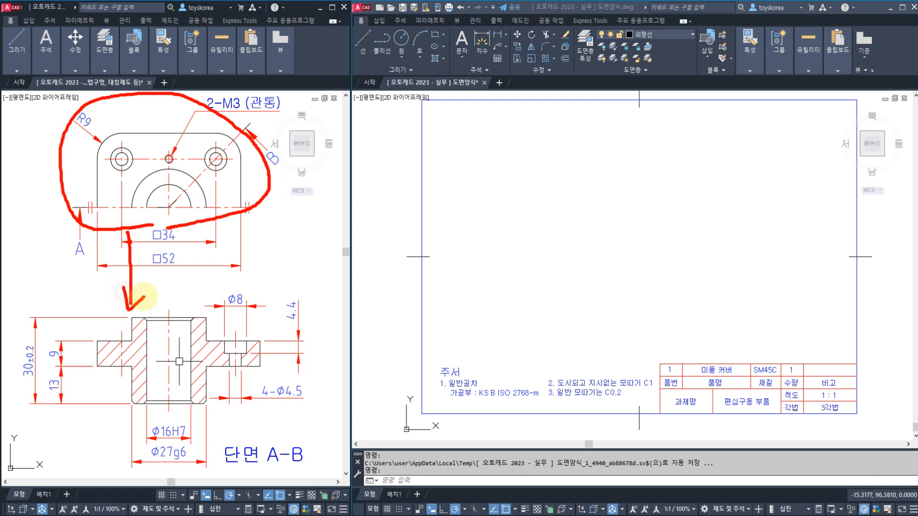
pyautogui.moveTo(204, 340)
pyautogui.mouseDown()
pyautogui.moveTo(80, 391)
pyautogui.moveTo(103, 317)
pyautogui.mouseUp()
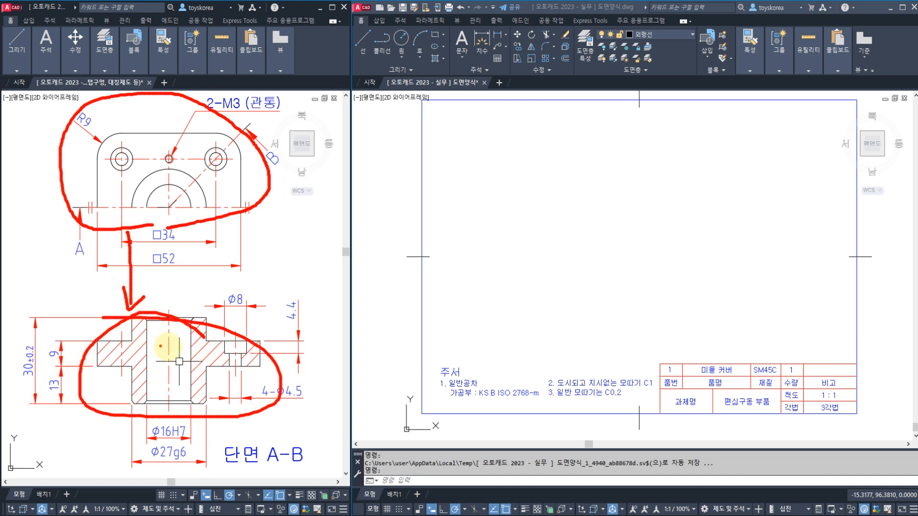
pyautogui.moveTo(185, 354)
pyautogui.mouseDown()
pyautogui.moveTo(191, 260)
pyautogui.moveTo(169, 261)
pyautogui.moveTo(224, 268)
pyautogui.mouseUp()
pyautogui.hotkey('ctrl', 'z')
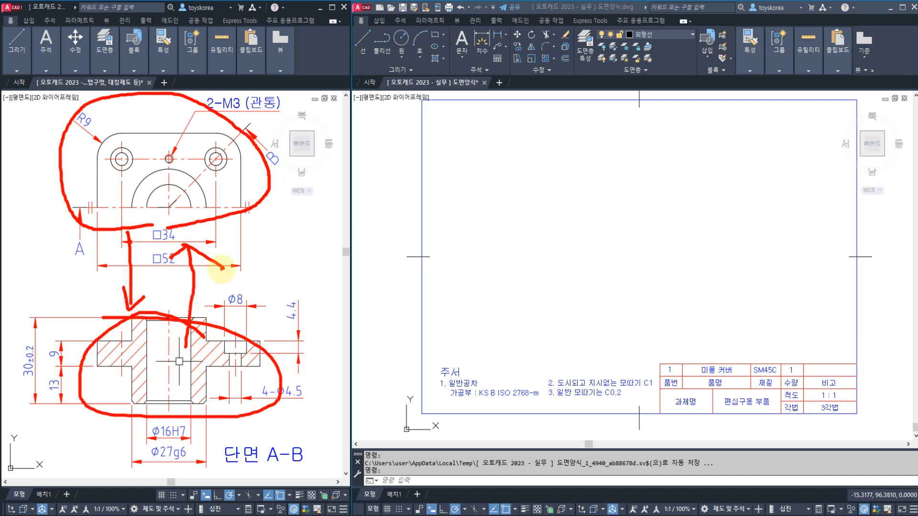
pyautogui.press('Escape')
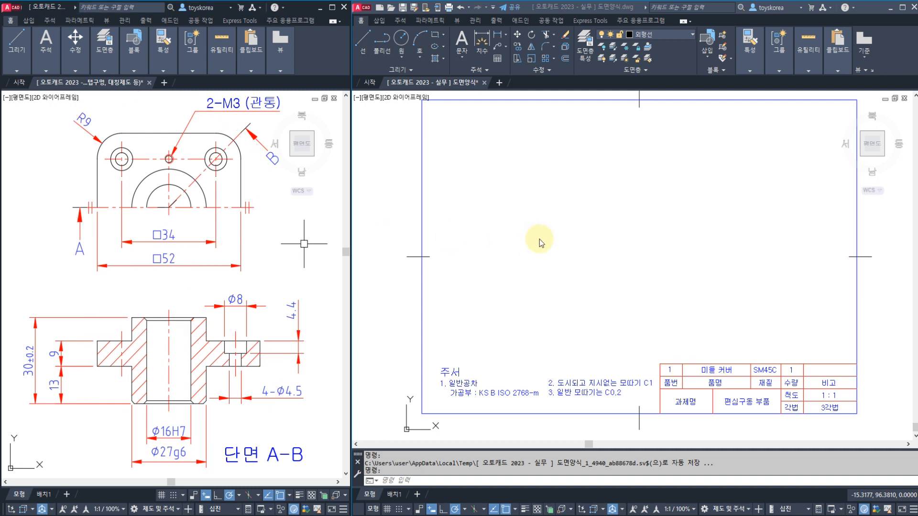
# Step: Switch to the empty drawing form for the middle cover and cancel any active command
pyautogui.click(541, 244)
pyautogui.press('Escape')
pyautogui.press('Escape')
pyautogui.moveTo(619, 246); pyautogui.dragTo(556, 263, button='middle')
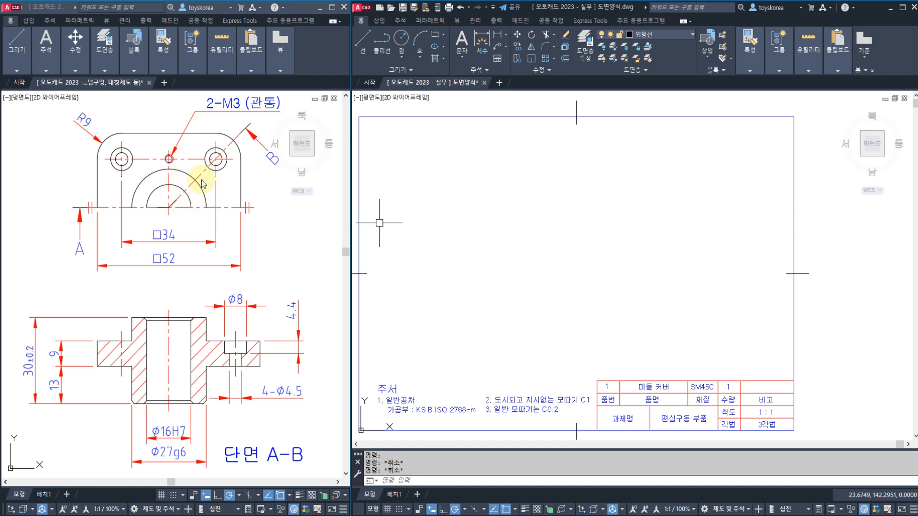
# Step: Examine the □34 and □52 dimensions and the straight outline edges they relate to in the reference's upper view
pyautogui.click(524, 181)
pyautogui.press('Escape')
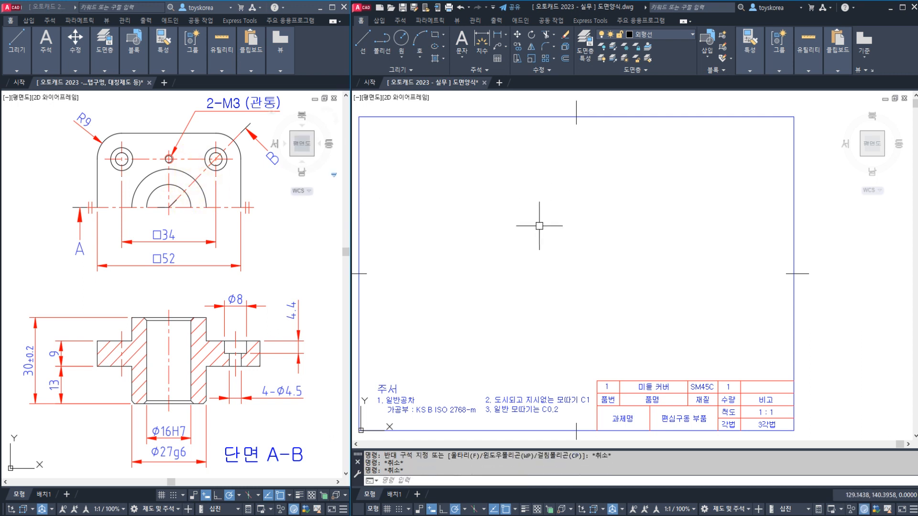
pyautogui.click(195, 255)
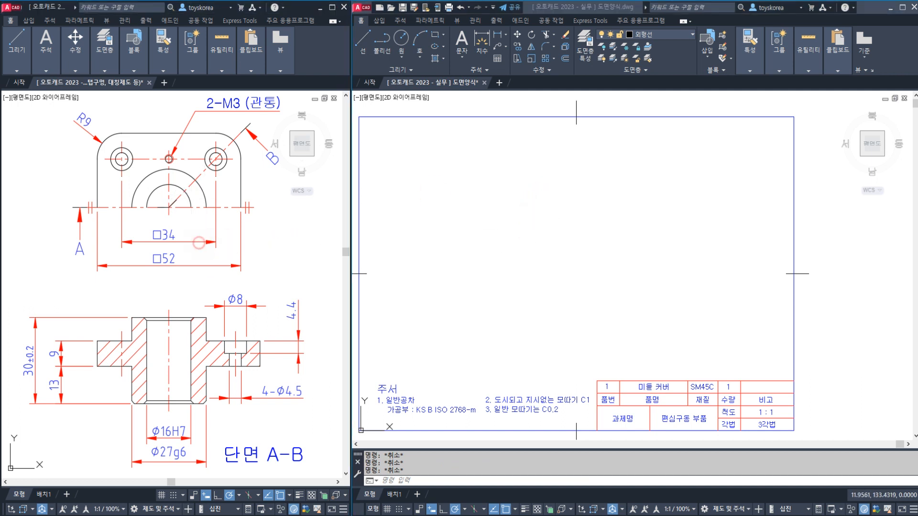
pyautogui.click(169, 258)
pyautogui.press('Escape')
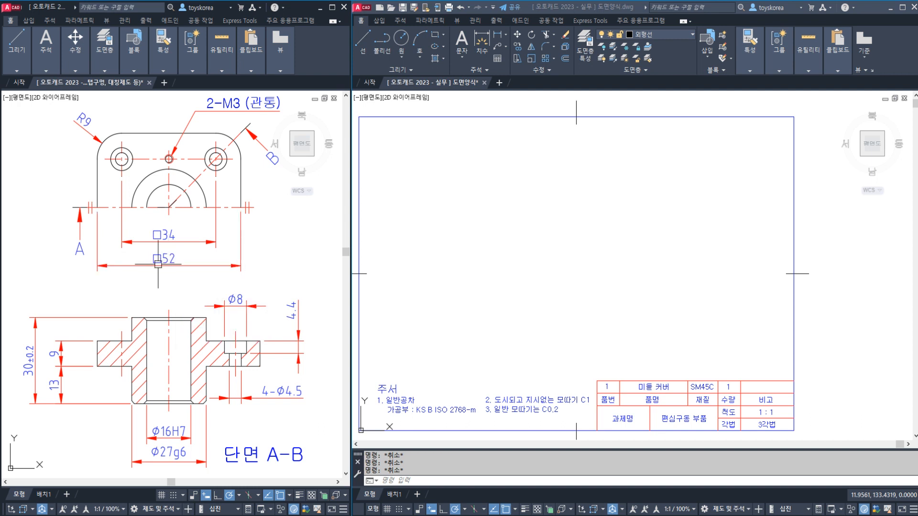
pyautogui.click(97, 175)
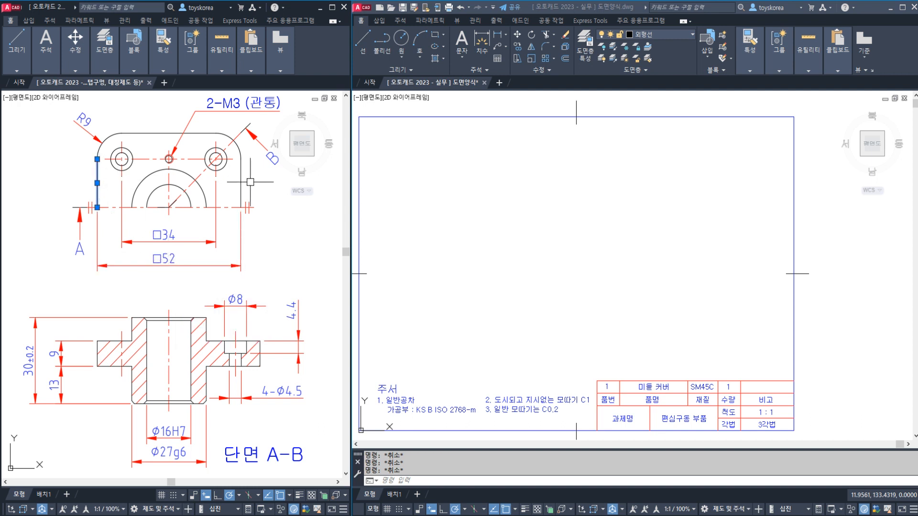
pyautogui.press('Escape')
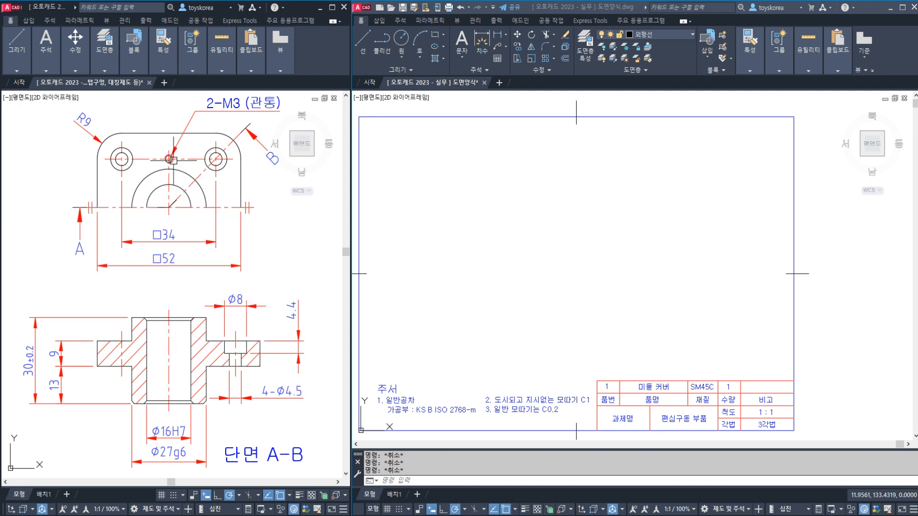
pyautogui.click(156, 133)
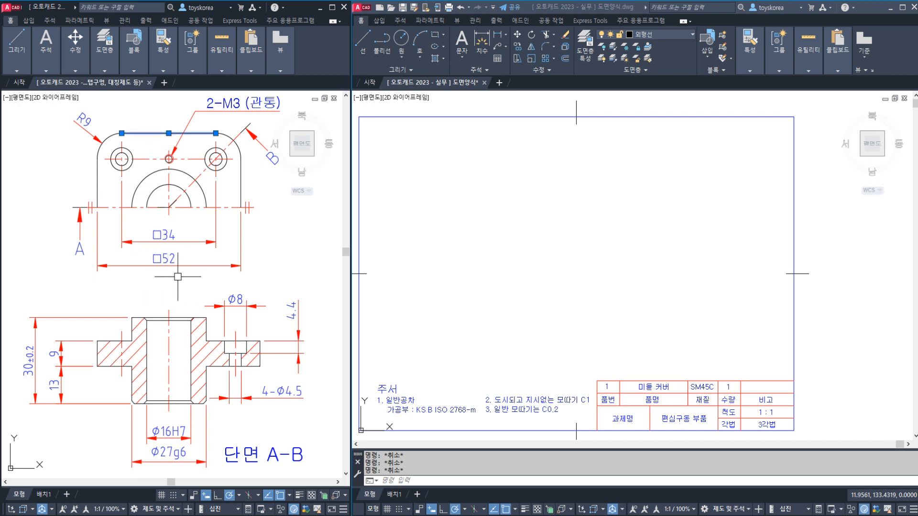
pyautogui.press('Escape')
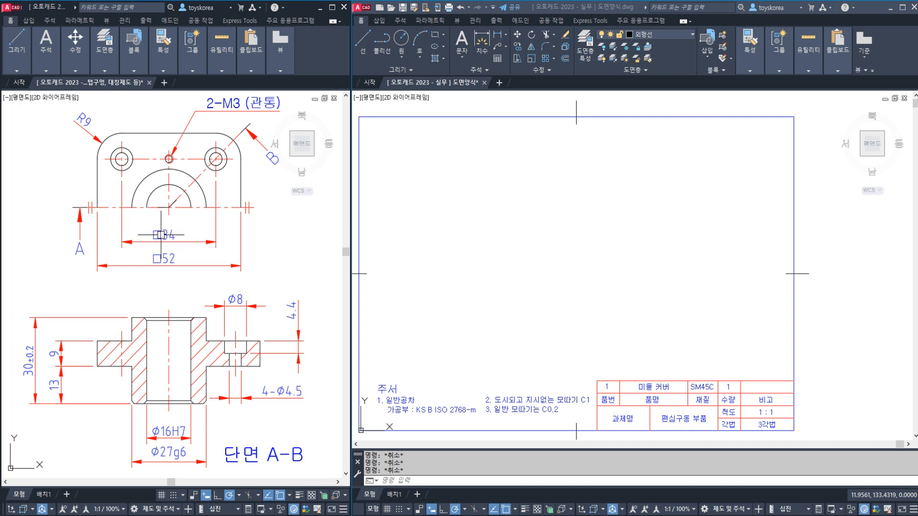
# Step: Draw horizontal and vertical construction lines crossing in the upper half of the drawing form, with the vertical one aligned to the frame's centre mark
pyautogui.click(495, 199)
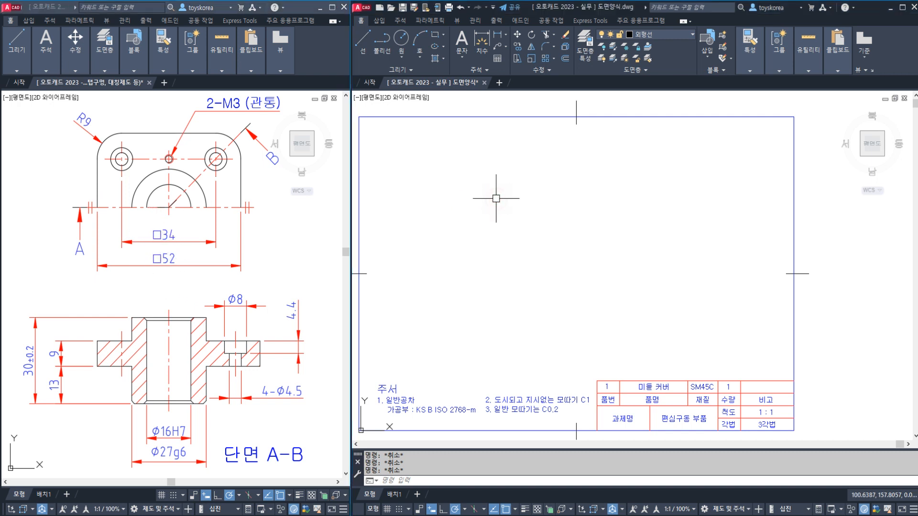
pyautogui.write('XL')
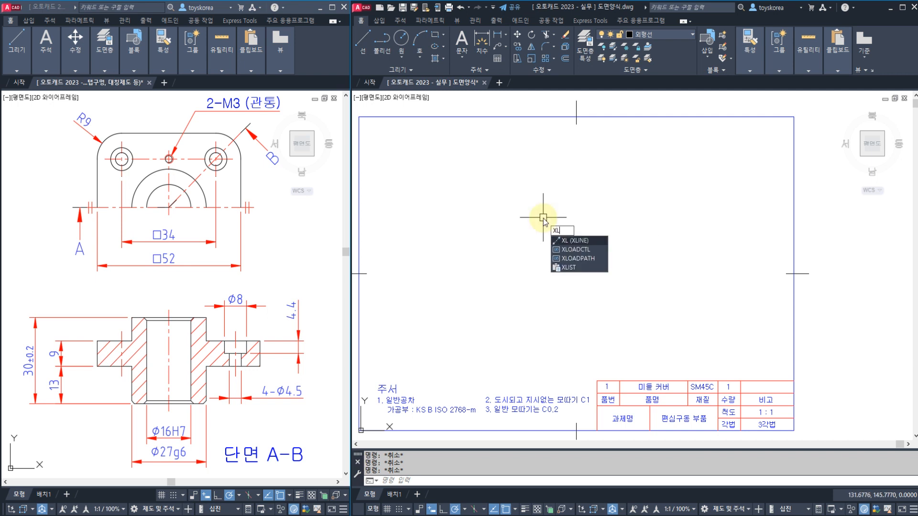
pyautogui.press('Return')
pyautogui.click(577, 214)
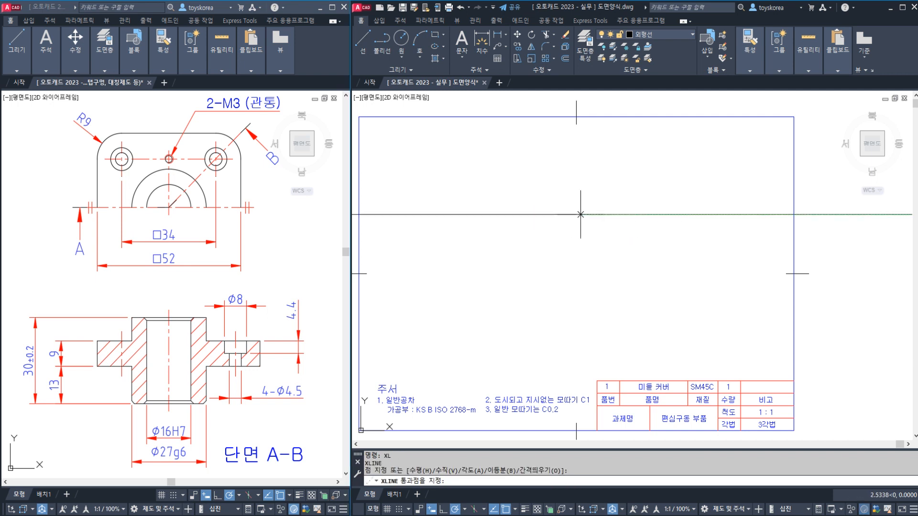
pyautogui.click(591, 214)
pyautogui.click(577, 200)
pyautogui.press('Escape')
# Step: Circle the construction-line intersection and the matching bore centre in the reference's upper view, and clear the marks
pyautogui.hotkey('ctrl', '2')
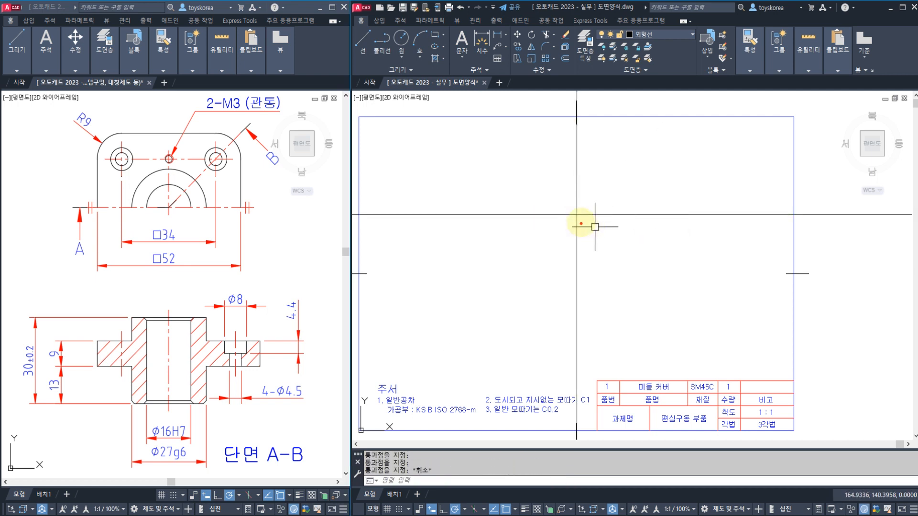
pyautogui.moveTo(581, 224)
pyautogui.mouseDown()
pyautogui.moveTo(580, 206)
pyautogui.moveTo(567, 226)
pyautogui.mouseUp()
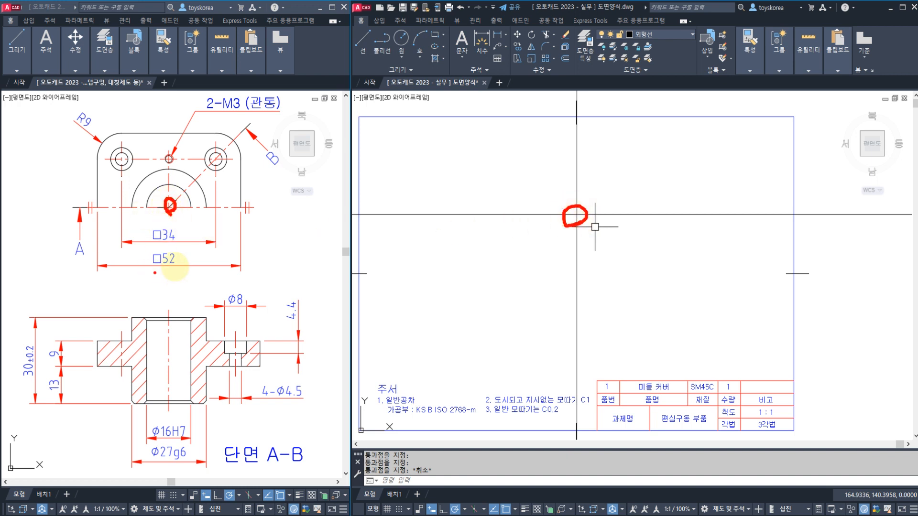
pyautogui.press('Escape')
pyautogui.click(165, 249)
pyautogui.click(666, 252)
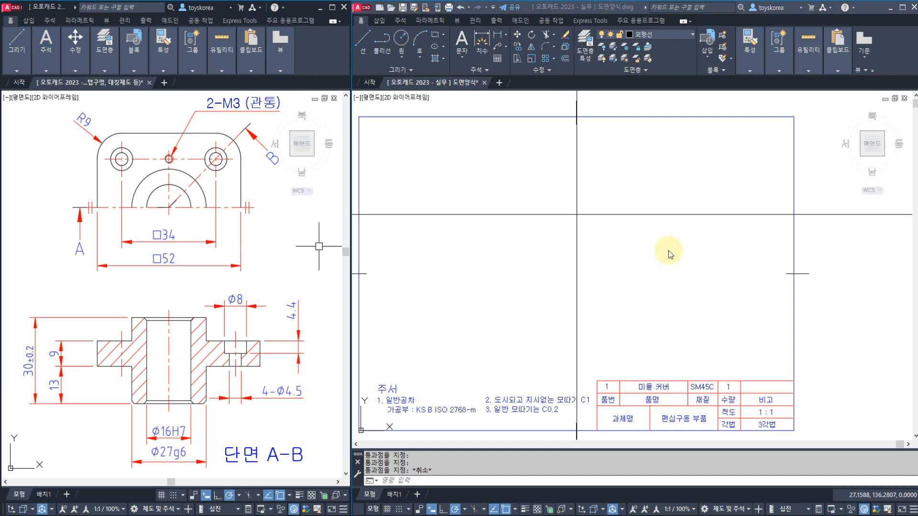
pyautogui.press('Escape')
pyautogui.press('Escape')
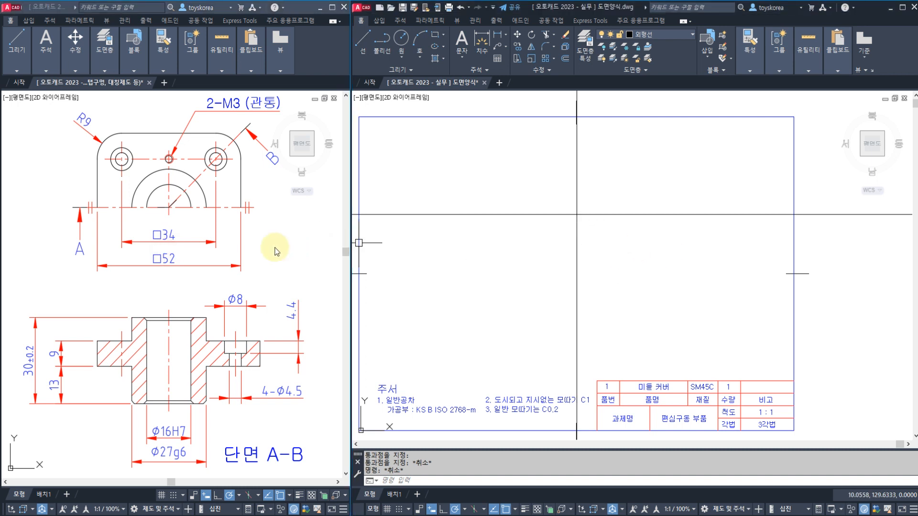
pyautogui.click(184, 250)
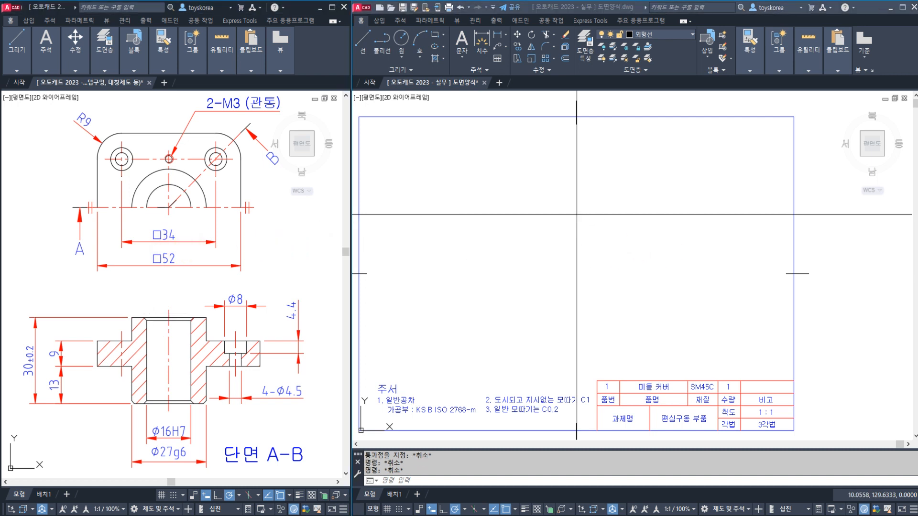
pyautogui.scroll(2, 148, 289)
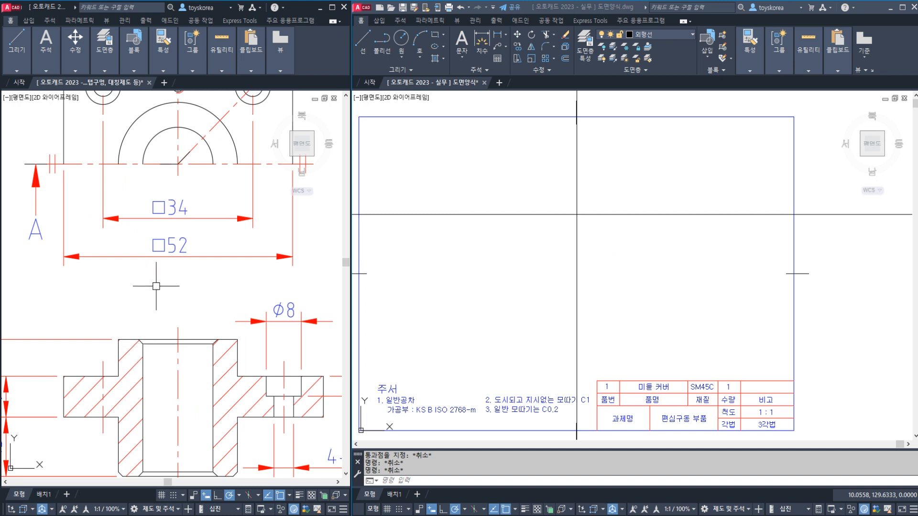
pyautogui.moveTo(156, 287); pyautogui.dragTo(146, 302, button='middle')
pyautogui.write('xl')
pyautogui.press('space')
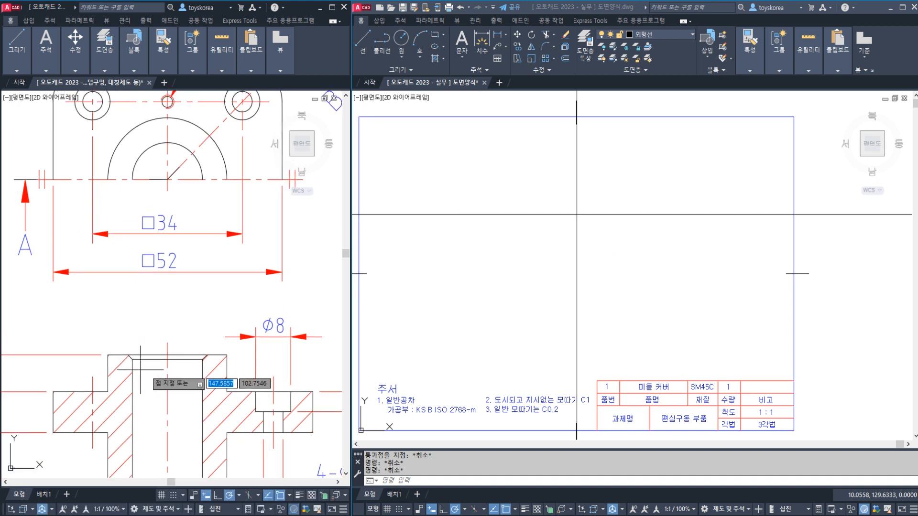
pyautogui.click(132, 356)
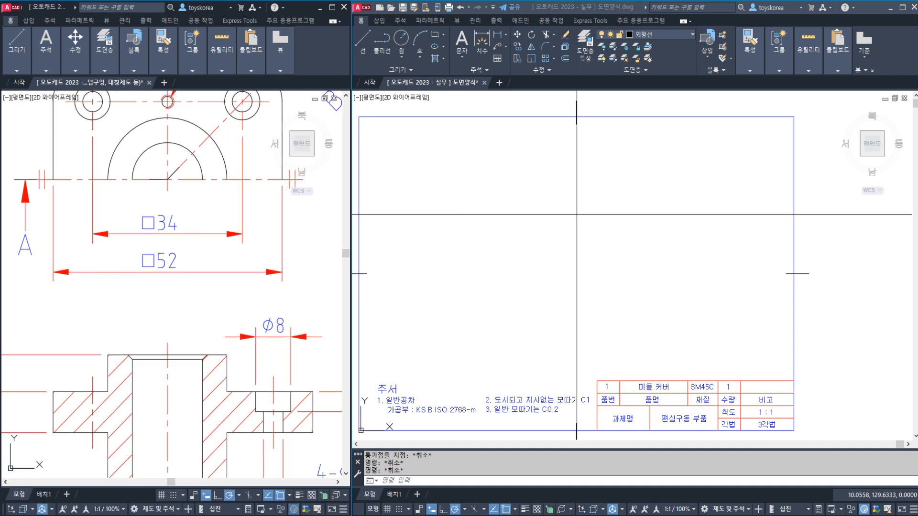
pyautogui.click(130, 352)
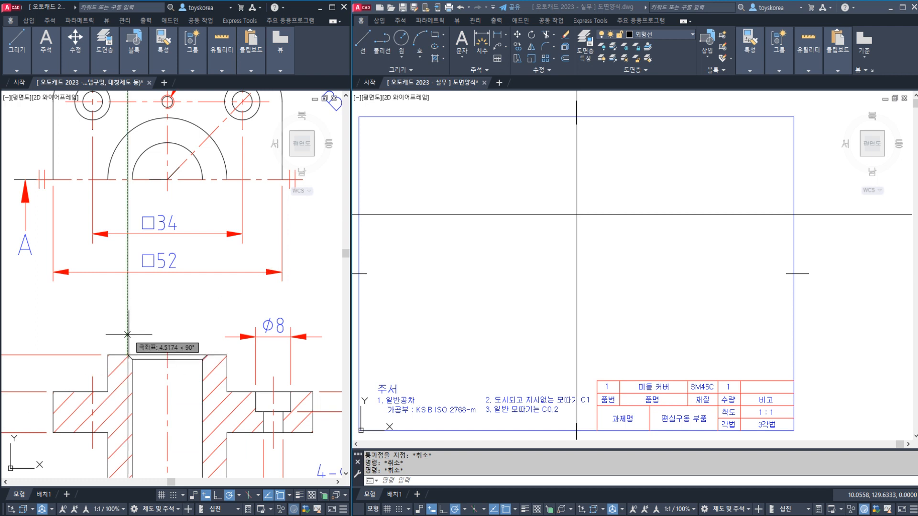
pyautogui.press('Escape')
# Step: Offset the inner bore arc outward by 1 in the reference's upper view to add the missing chamfer edge
pyautogui.write('o')
pyautogui.press('space')
pyautogui.write('1')
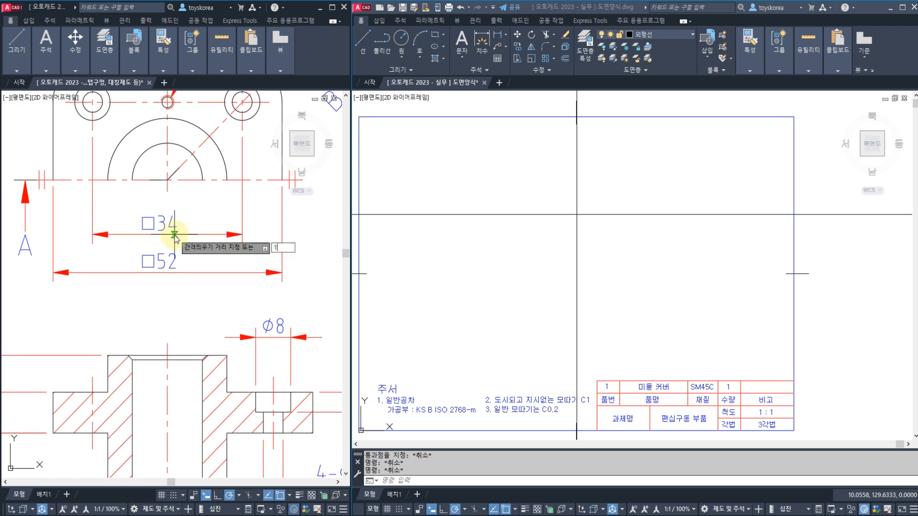
pyautogui.press('space')
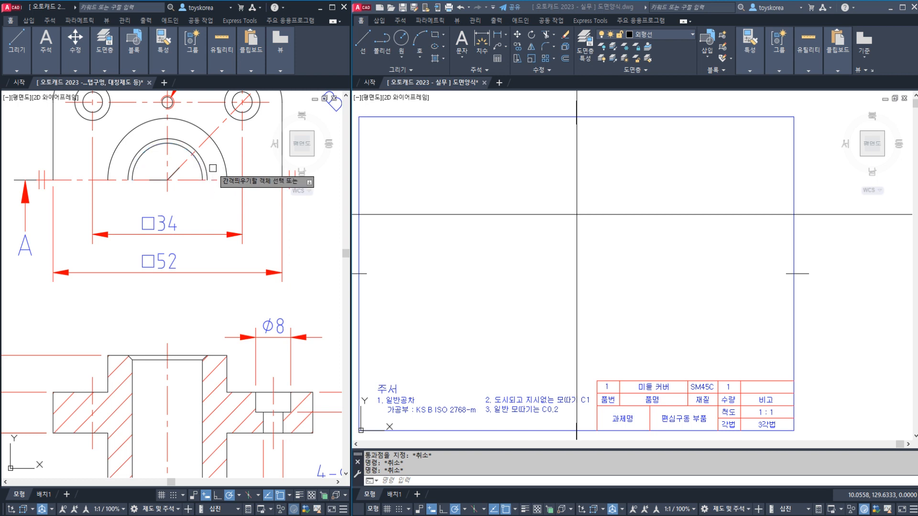
pyautogui.moveTo(202, 462); pyautogui.dragTo(198, 420, button='middle')
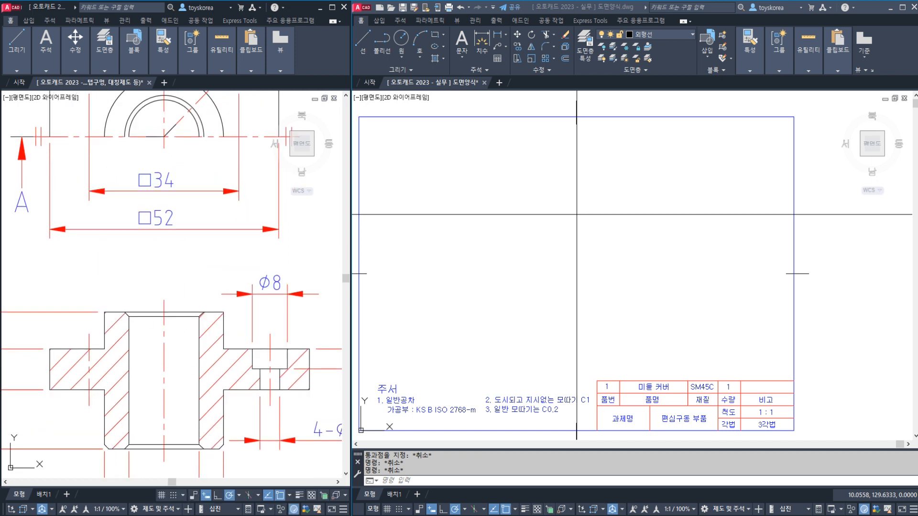
pyautogui.moveTo(126, 222); pyautogui.dragTo(127, 319, button='middle')
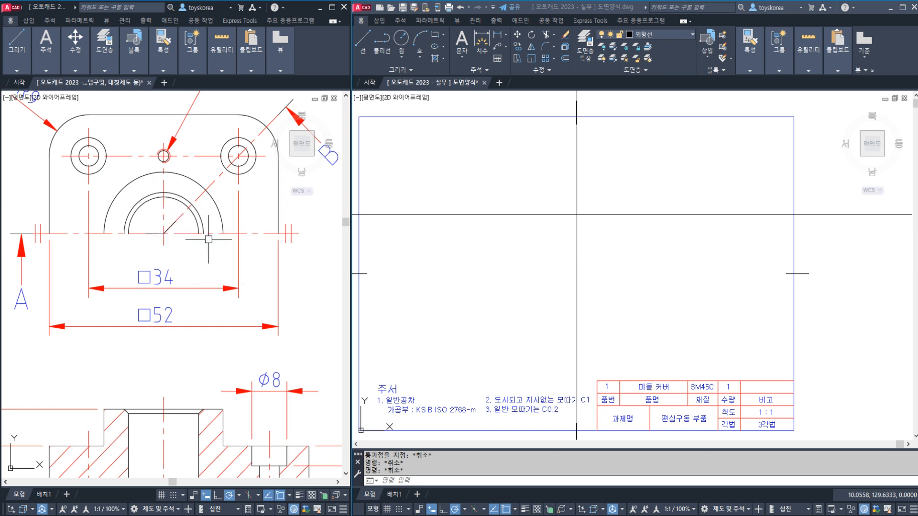
pyautogui.press('Escape')
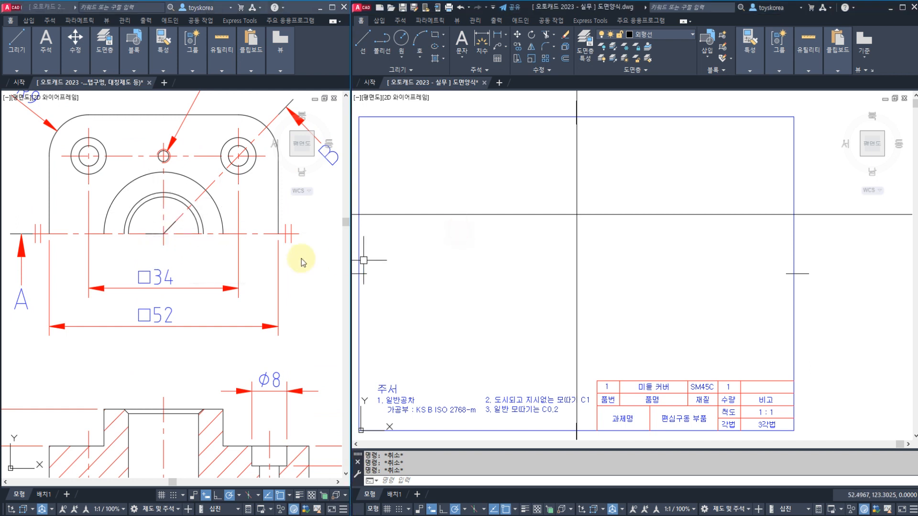
pyautogui.click(422, 253)
pyautogui.press('Escape')
# Step: Select the □34 and □52 dimensions together in the reference drawing to review them, and clear the selection
pyautogui.scroll(-2, 169, 282)
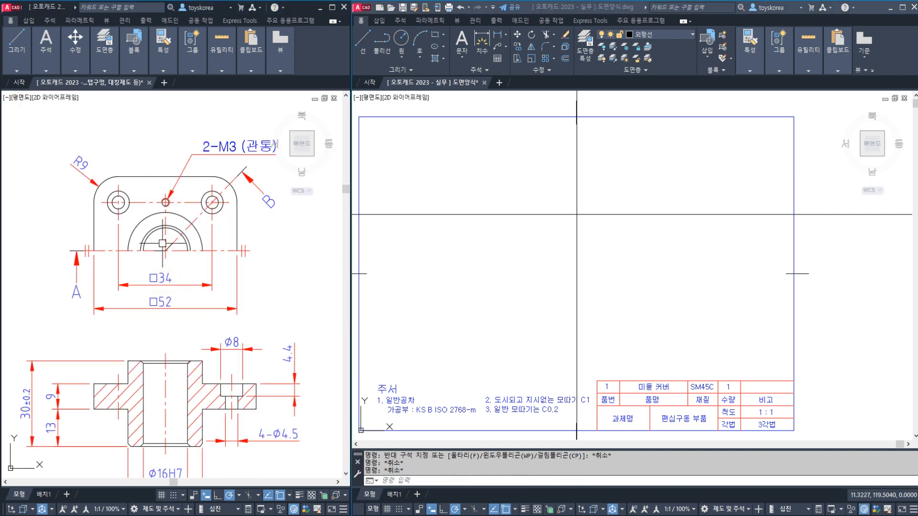
pyautogui.scroll(2, 143, 241)
pyautogui.click(187, 400)
pyautogui.click(89, 263)
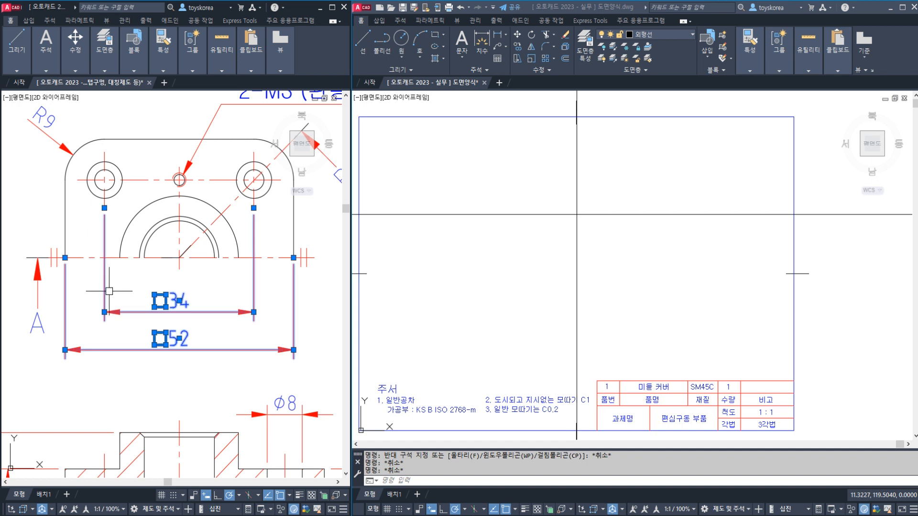
pyautogui.press('Escape')
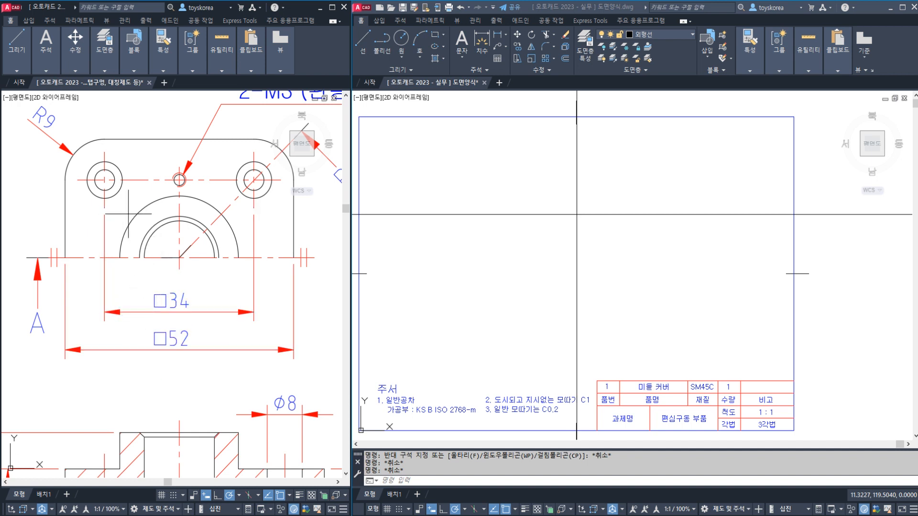
pyautogui.scroll(-2, 134, 237)
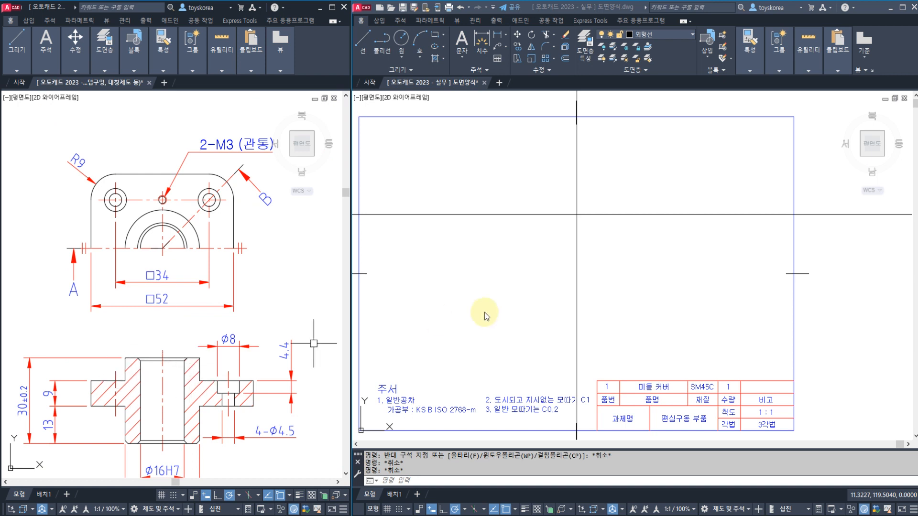
pyautogui.press('Escape')
pyautogui.moveTo(498, 312); pyautogui.dragTo(498, 304, button='middle')
pyautogui.write('x')
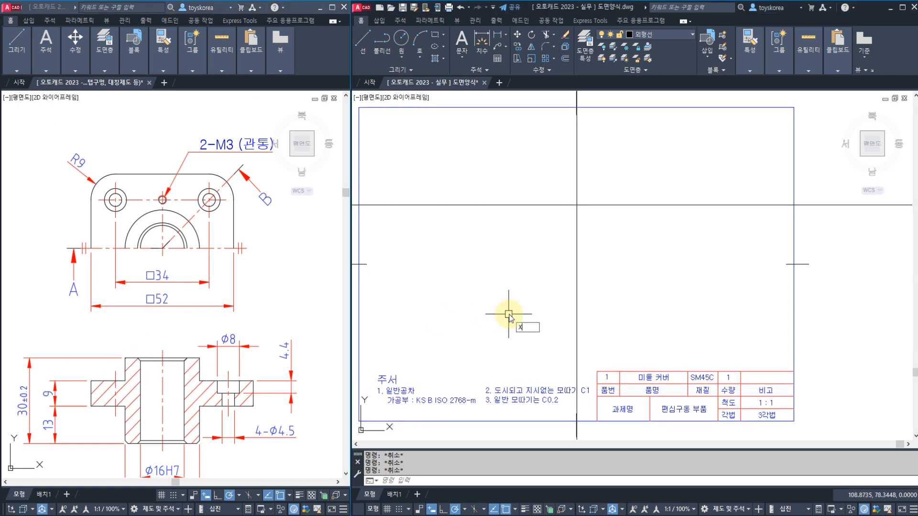
pyautogui.write('l')
pyautogui.press('Return')
pyautogui.press('Escape')
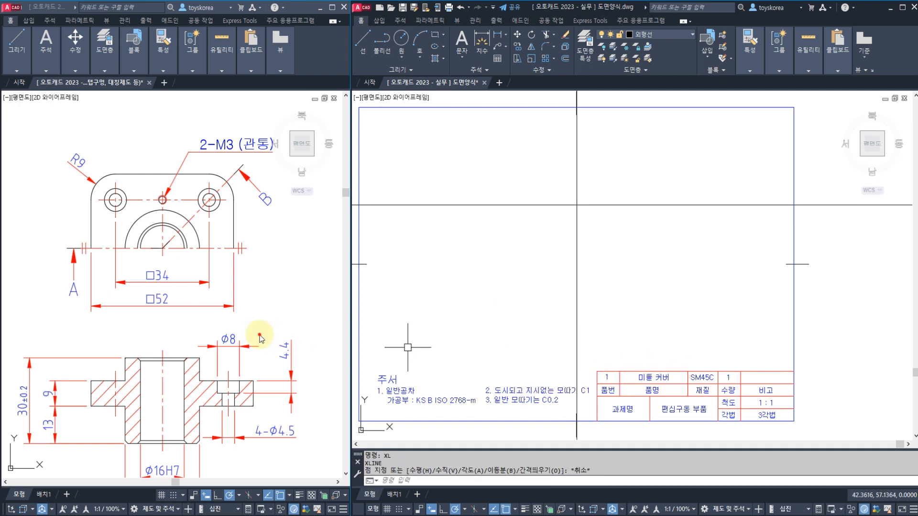
pyautogui.press('Escape')
pyautogui.press('Escape')
# Step: Draw a second horizontal construction line across the vertical one in the form's lower half as the base of the section view
pyautogui.click(597, 298)
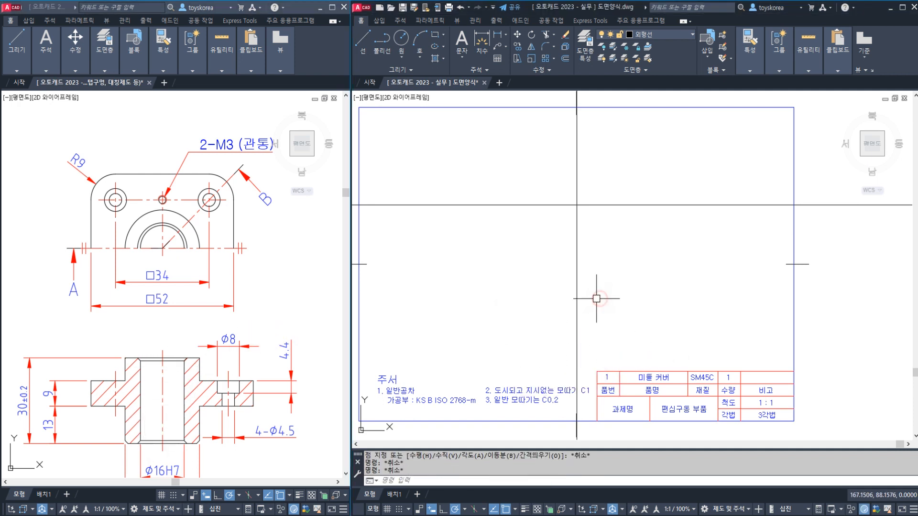
pyautogui.write('xl')
pyautogui.press('Return')
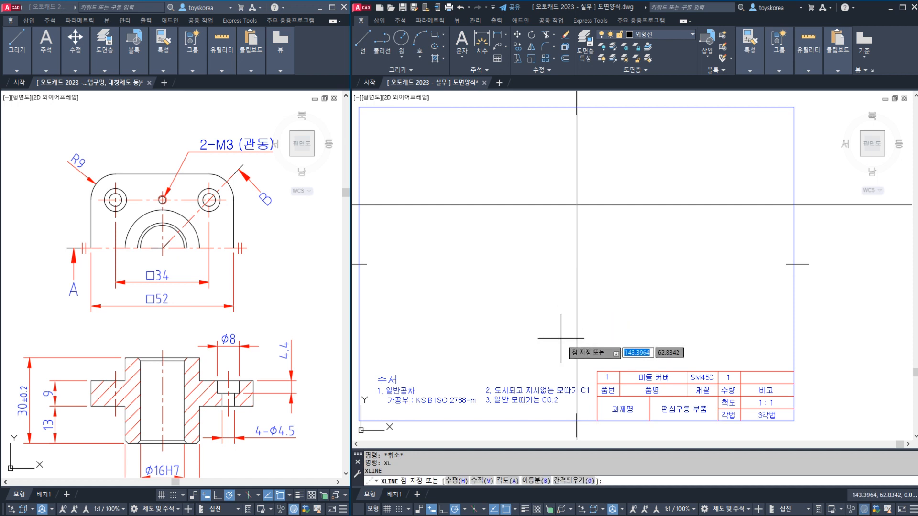
pyautogui.click(577, 336)
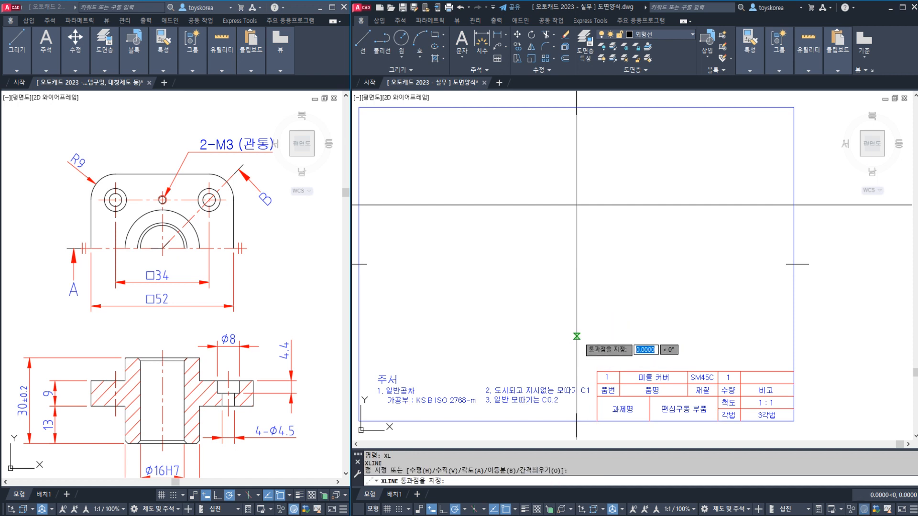
pyautogui.click(587, 335)
pyautogui.press('Escape')
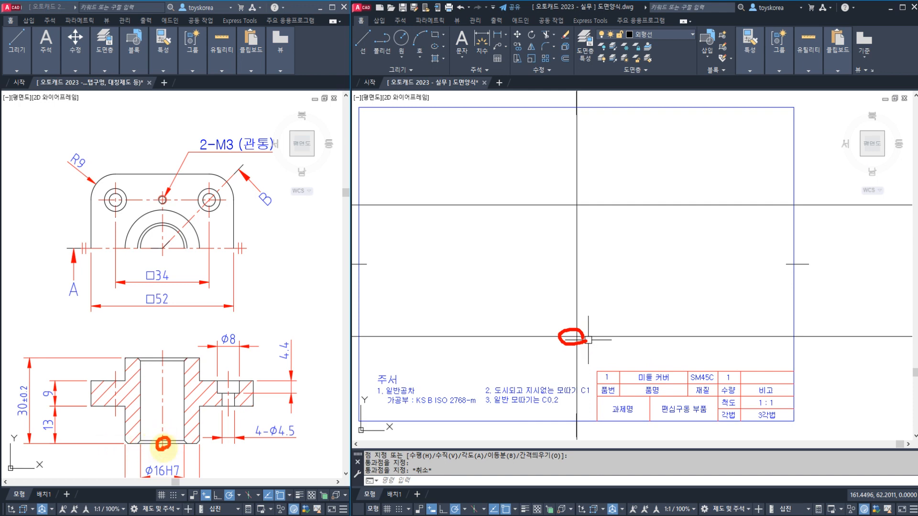
# Step: Mark the base lines and shared vertical centreline of both views in the reference and the form, and clear the marks
pyautogui.moveTo(27, 250); pyautogui.dragTo(278, 265)
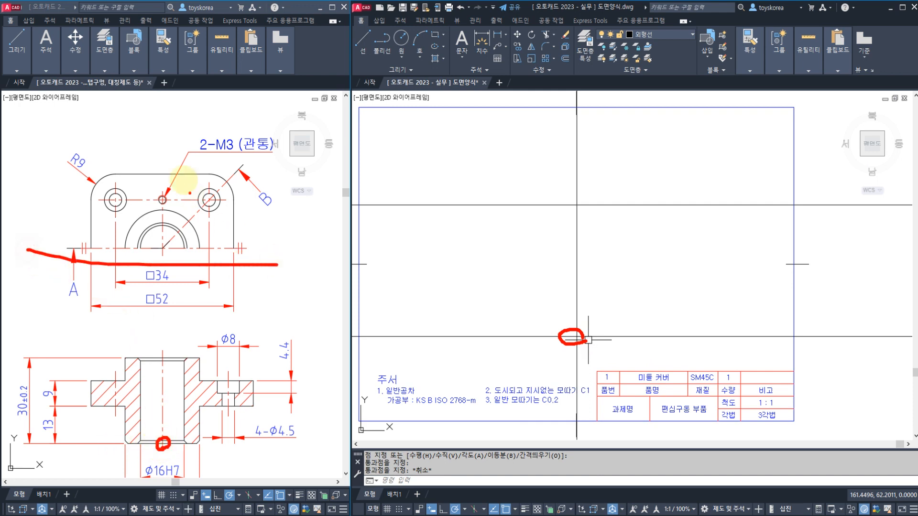
pyautogui.moveTo(165, 148); pyautogui.dragTo(175, 457)
pyautogui.moveTo(44, 439); pyautogui.dragTo(264, 453)
pyautogui.moveTo(457, 210); pyautogui.dragTo(669, 212)
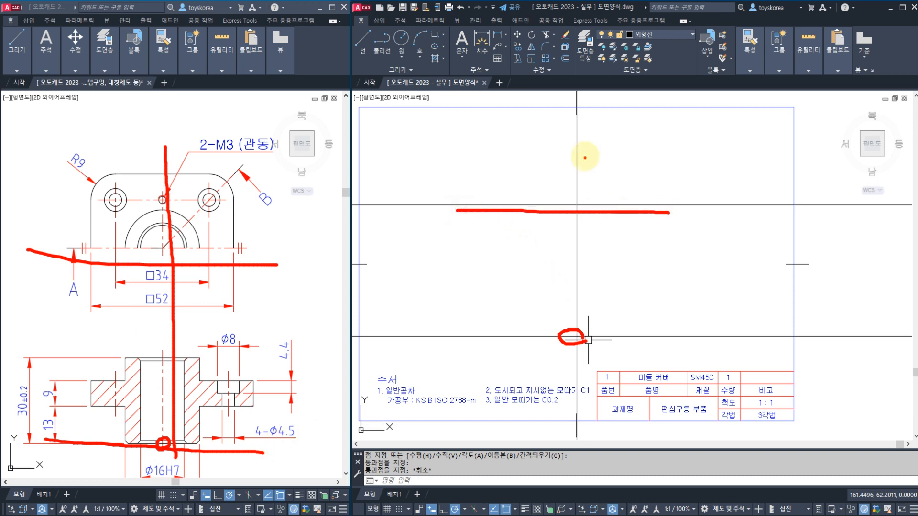
pyautogui.moveTo(585, 150); pyautogui.dragTo(582, 436)
pyautogui.moveTo(452, 341); pyautogui.dragTo(745, 343)
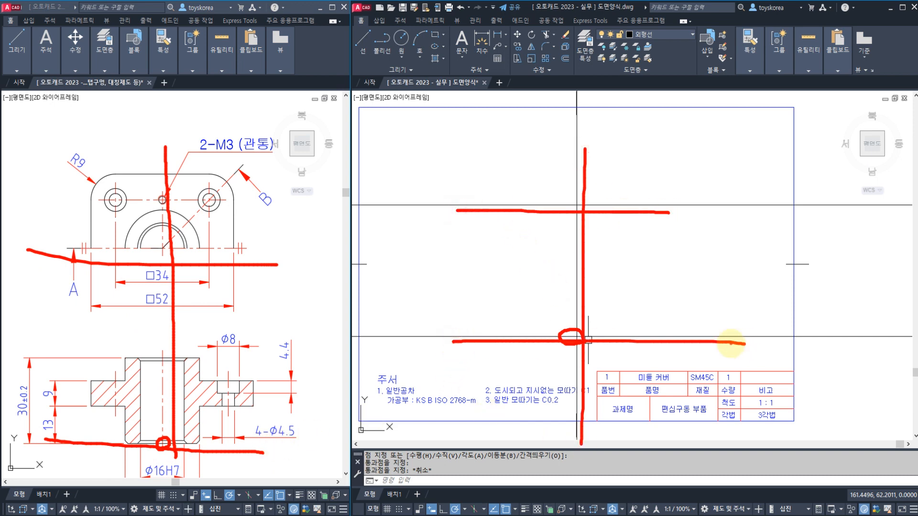
pyautogui.moveTo(739, 205)
pyautogui.mouseDown()
pyautogui.moveTo(574, 204)
pyautogui.moveTo(739, 206)
pyautogui.mouseUp()
pyautogui.moveTo(739, 315)
pyautogui.mouseDown()
pyautogui.moveTo(657, 311)
pyautogui.moveTo(741, 336)
pyautogui.mouseUp()
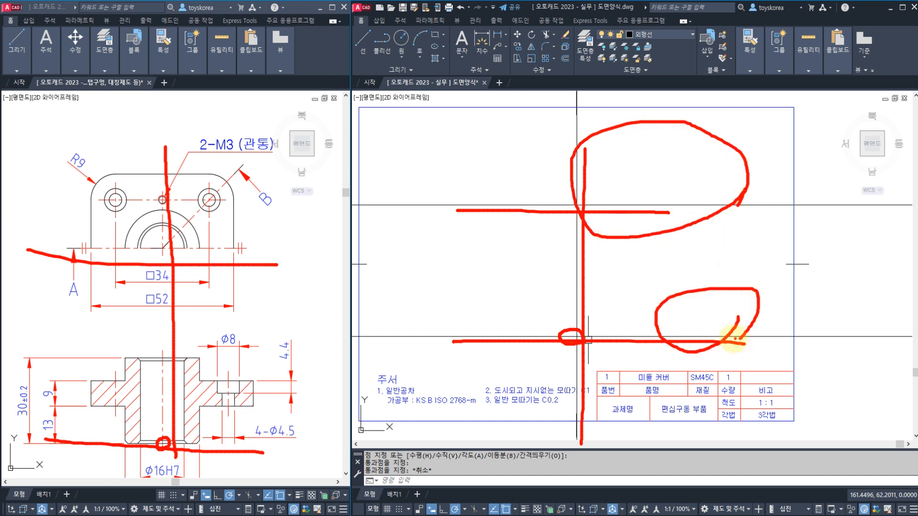
pyautogui.hotkey('ctrl', 'z')
pyautogui.press('Escape')
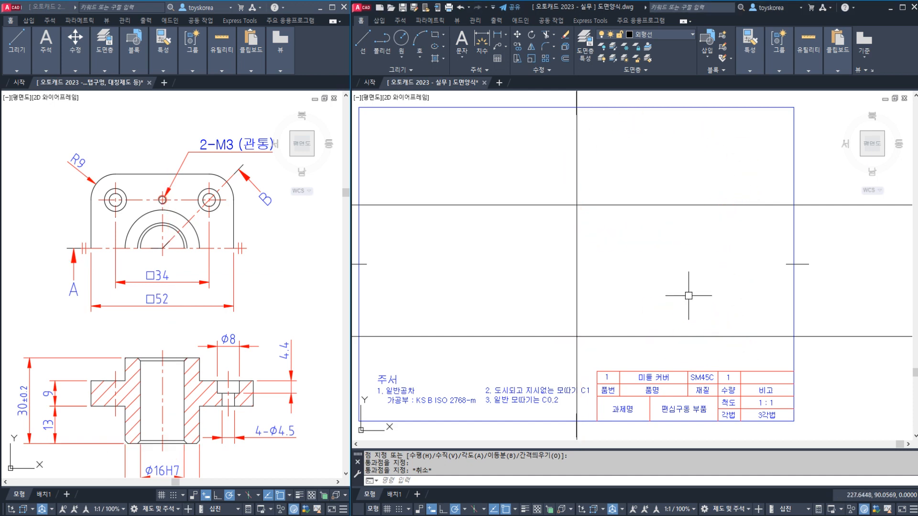
pyautogui.click(643, 285)
pyautogui.press('Escape')
pyautogui.press('Escape')
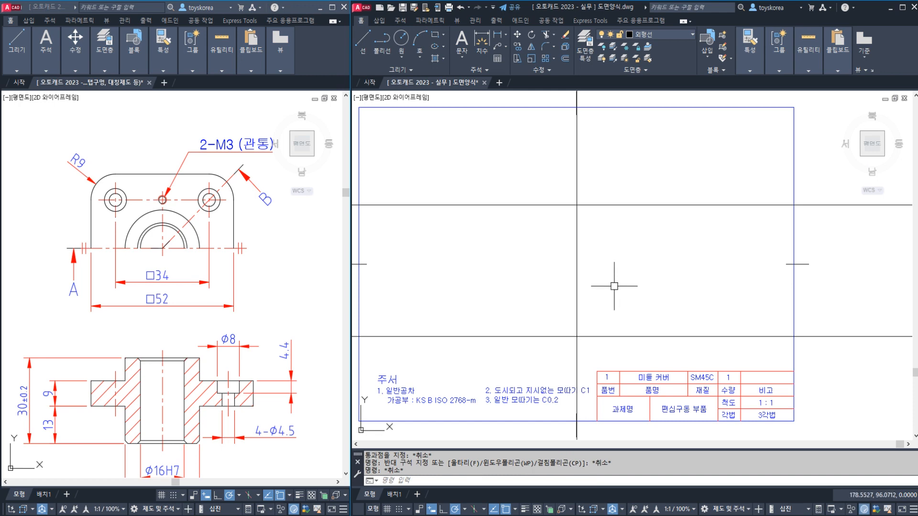
pyautogui.click(507, 263)
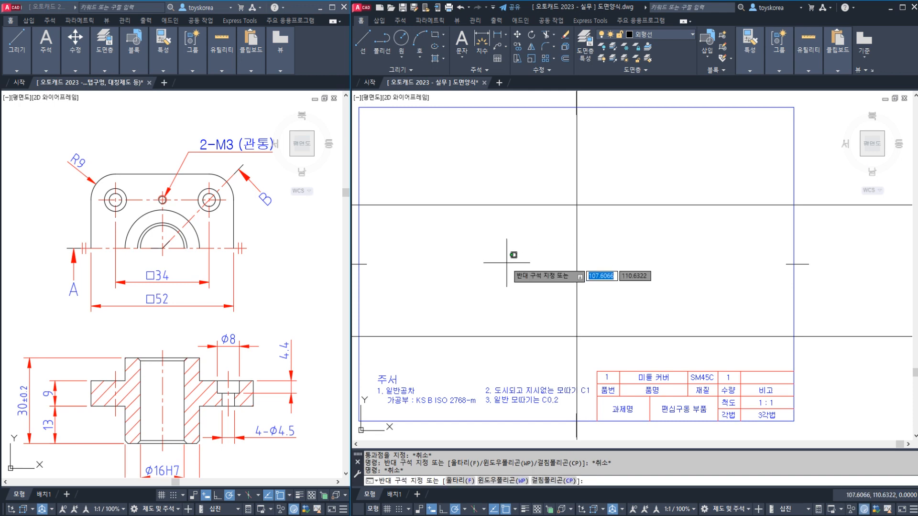
pyautogui.press('Escape')
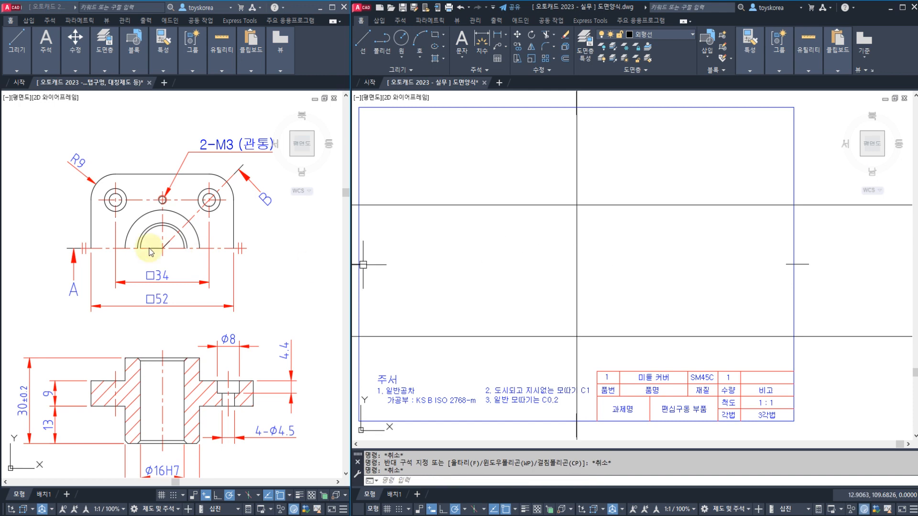
# Step: Trace both walls of the Ø16H7 bore in the reference's section A-B
pyautogui.click(176, 228)
pyautogui.moveTo(167, 272); pyautogui.dragTo(168, 259, button='middle')
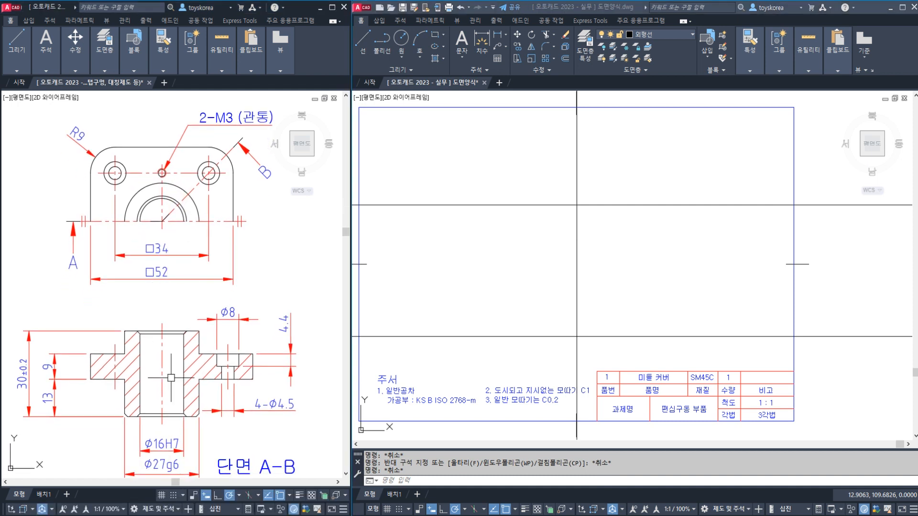
pyautogui.click(184, 401)
pyautogui.press('Escape')
pyautogui.press('Escape')
pyautogui.scroll(3, 182, 377)
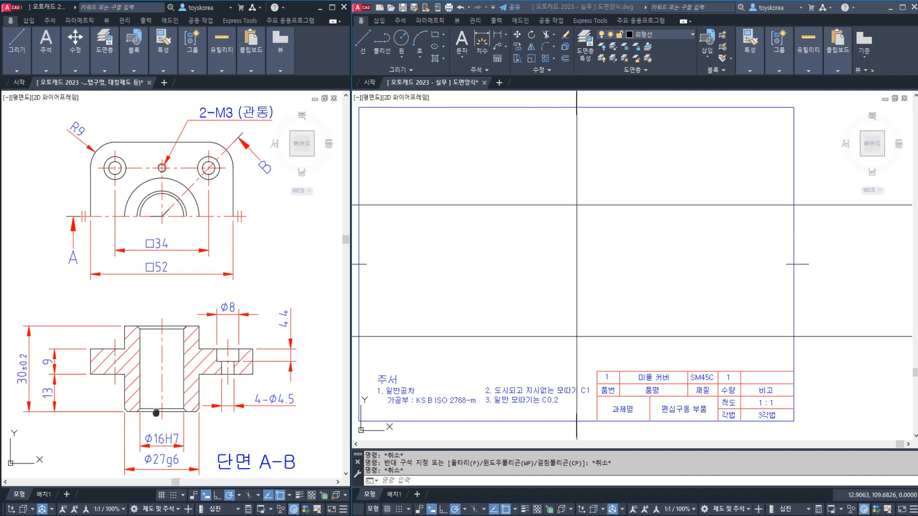
pyautogui.moveTo(183, 380); pyautogui.dragTo(171, 379, button='middle')
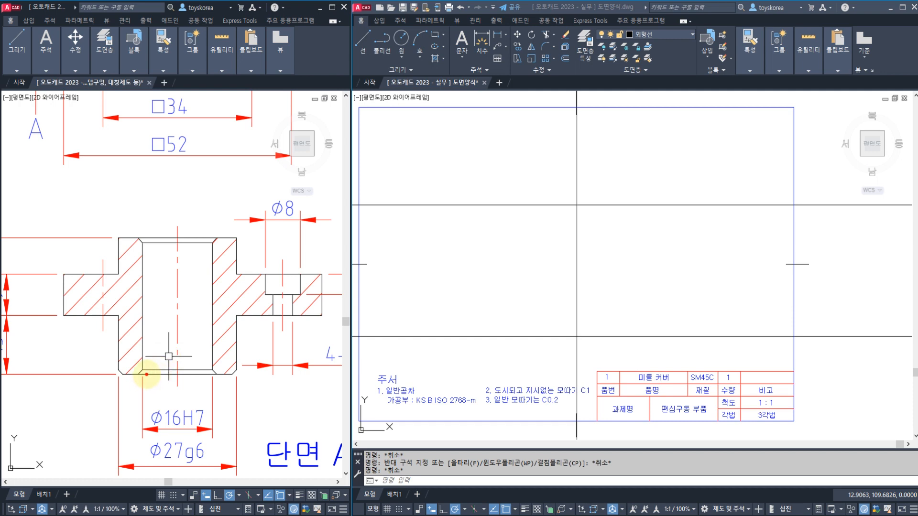
pyautogui.moveTo(143, 367); pyautogui.dragTo(145, 245)
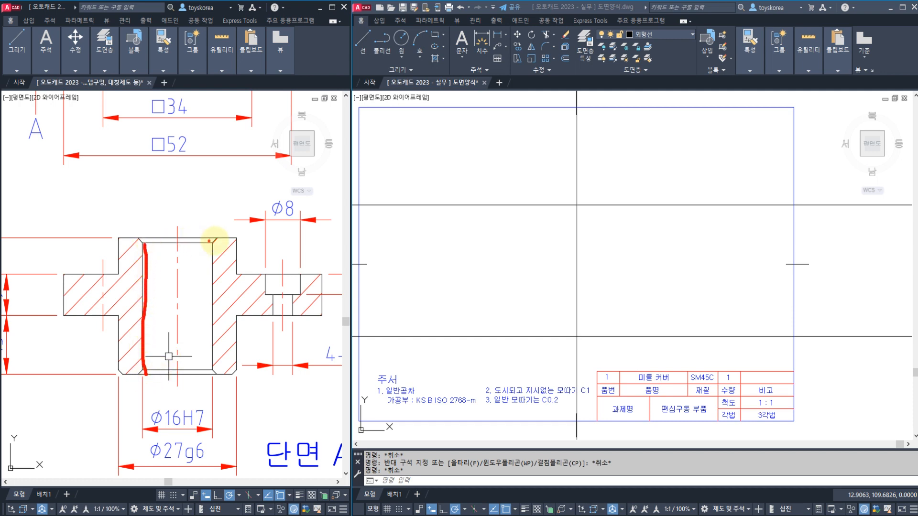
pyautogui.moveTo(215, 240); pyautogui.dragTo(220, 369)
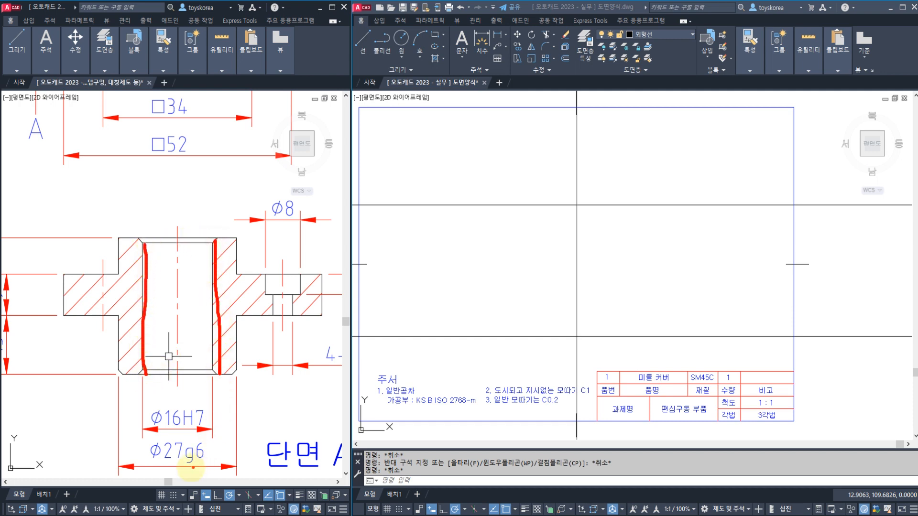
# Step: Circle the Ø27g6 dimension, trace the boss's outer edges through the flange in section A-B, and clear the marks
pyautogui.moveTo(185, 471)
pyautogui.mouseDown()
pyautogui.moveTo(146, 472)
pyautogui.moveTo(165, 429)
pyautogui.moveTo(191, 460)
pyautogui.moveTo(184, 471)
pyautogui.mouseUp()
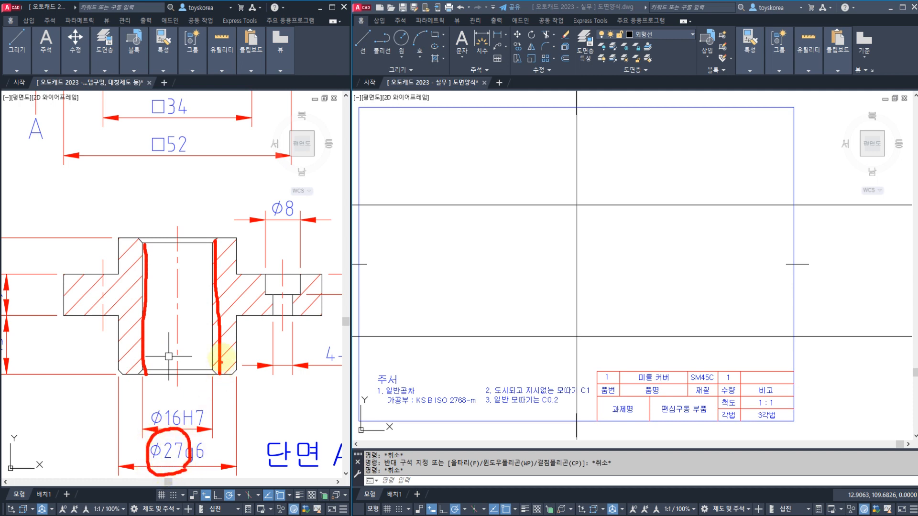
pyautogui.moveTo(239, 315); pyautogui.dragTo(239, 375)
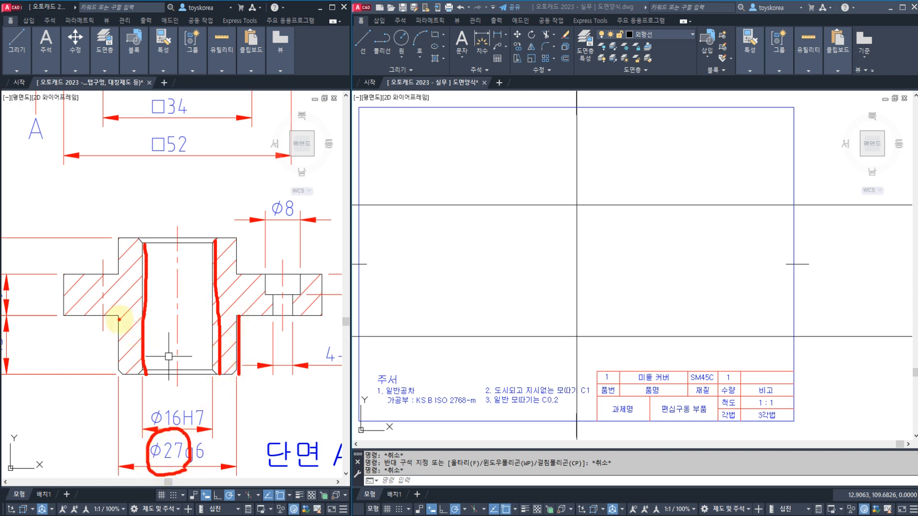
pyautogui.moveTo(119, 319); pyautogui.dragTo(119, 374)
pyautogui.moveTo(117, 261); pyautogui.dragTo(114, 230)
pyautogui.moveTo(240, 241); pyautogui.dragTo(240, 236)
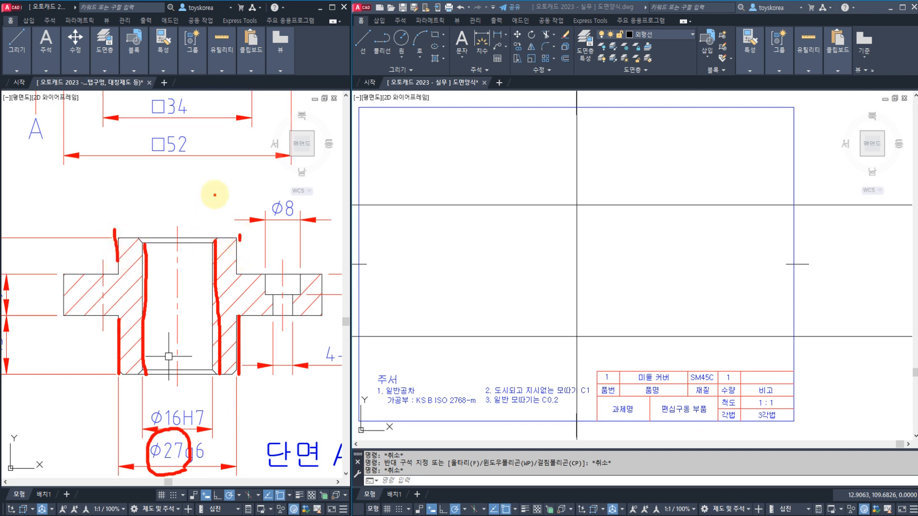
pyautogui.moveTo(212, 209); pyautogui.dragTo(221, 216)
pyautogui.moveTo(232, 200); pyautogui.dragTo(218, 218)
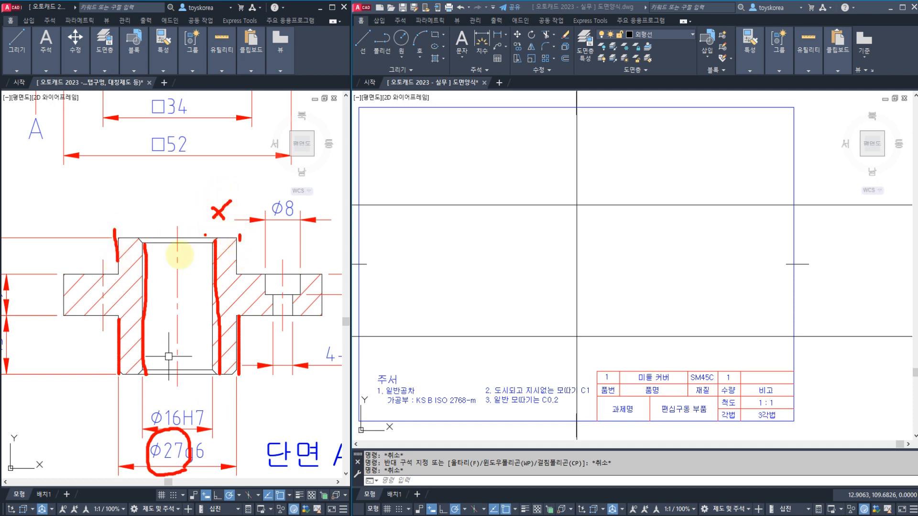
pyautogui.moveTo(117, 261); pyautogui.dragTo(118, 319)
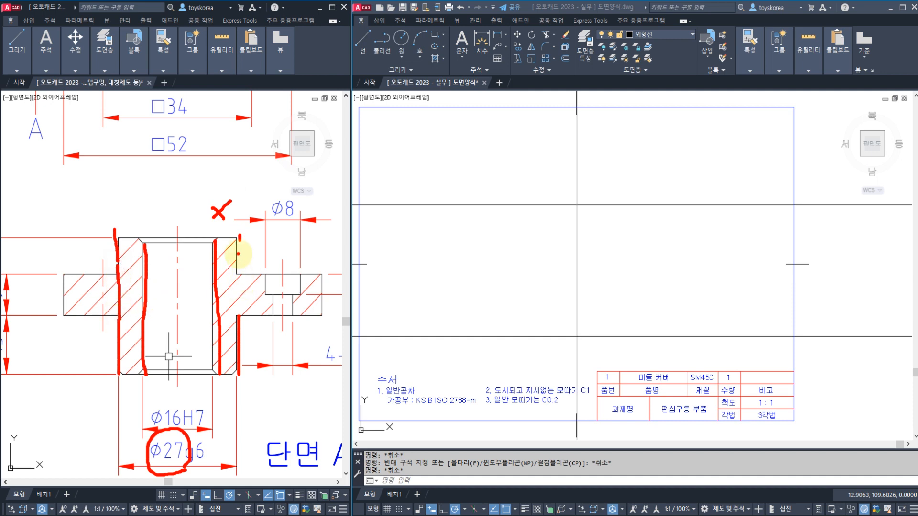
pyautogui.moveTo(238, 253); pyautogui.dragTo(236, 317)
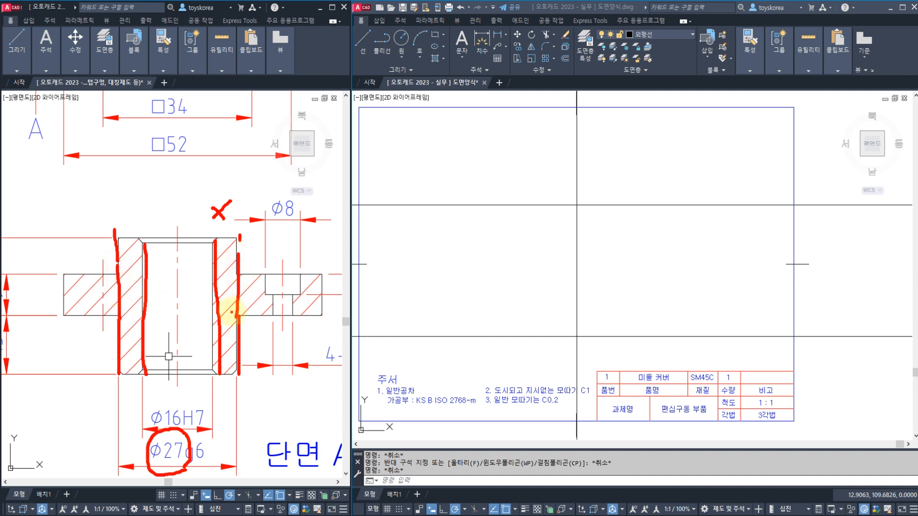
pyautogui.press('Escape')
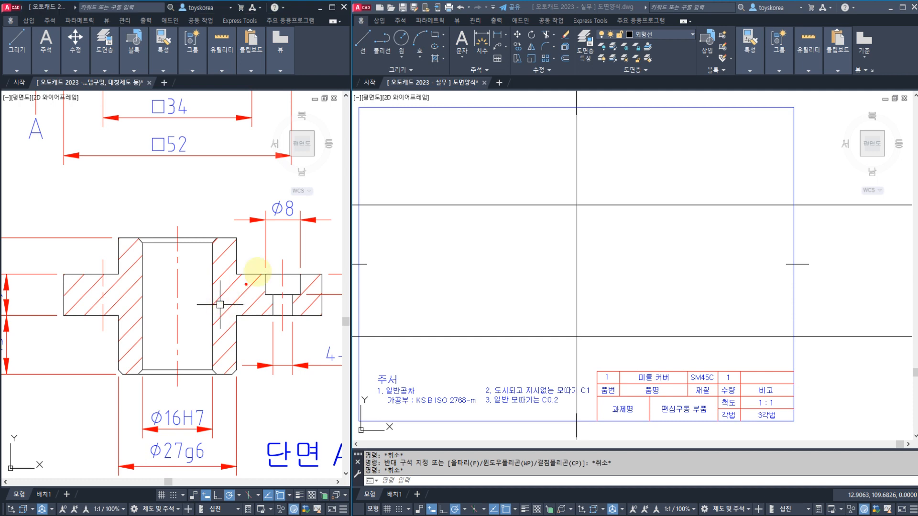
# Step: Circle the 실무 part of the form's file name, then mark the Ø27g6 dimension and boss edges above and below the flange
pyautogui.moveTo(438, 76); pyautogui.dragTo(433, 99)
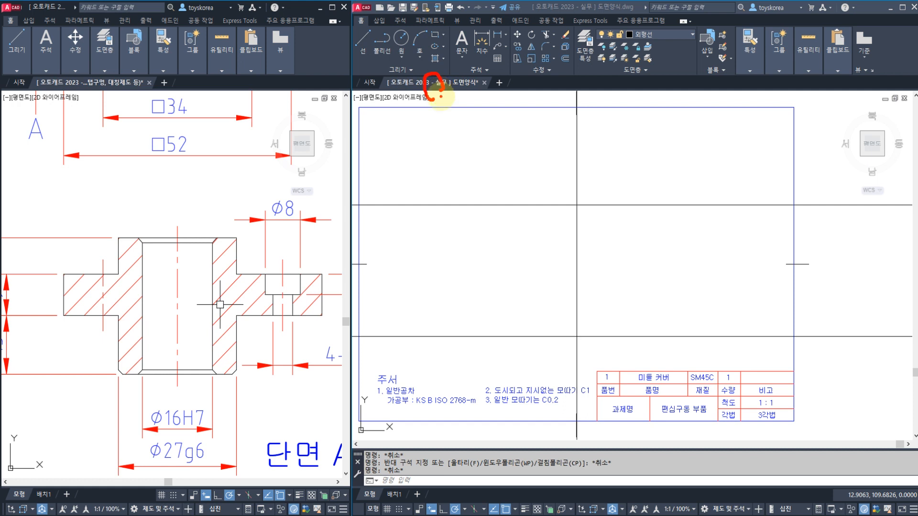
pyautogui.moveTo(440, 61)
pyautogui.mouseDown()
pyautogui.moveTo(423, 79)
pyautogui.moveTo(453, 87)
pyautogui.mouseUp()
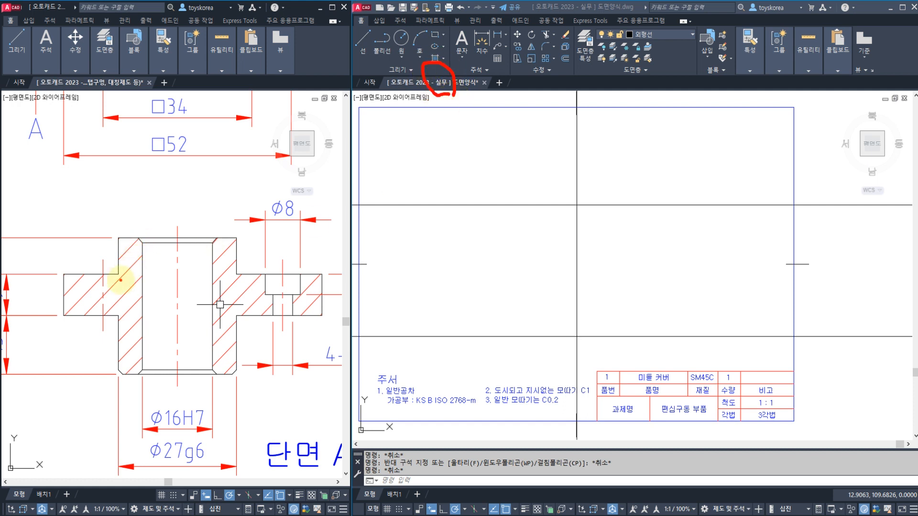
pyautogui.moveTo(116, 321); pyautogui.dragTo(118, 365)
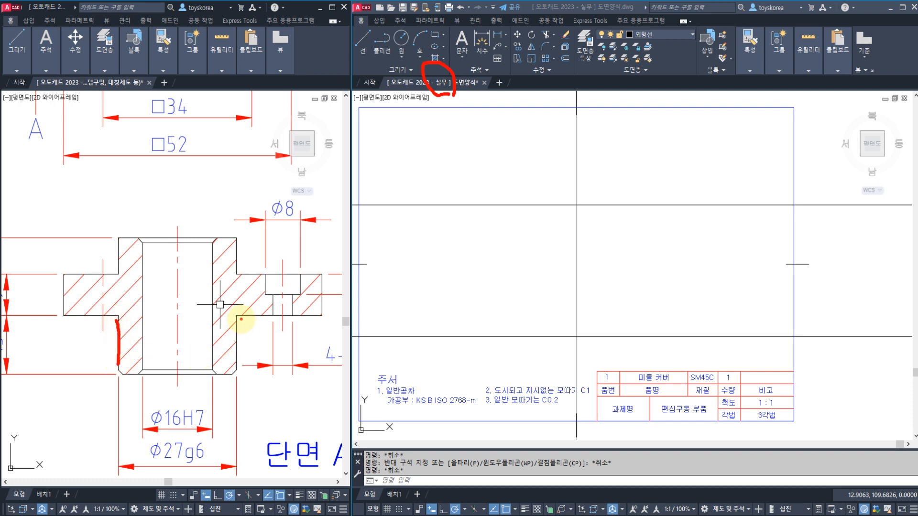
pyautogui.moveTo(242, 319); pyautogui.dragTo(236, 369)
pyautogui.moveTo(187, 465)
pyautogui.mouseDown()
pyautogui.moveTo(139, 473)
pyautogui.moveTo(193, 452)
pyautogui.mouseUp()
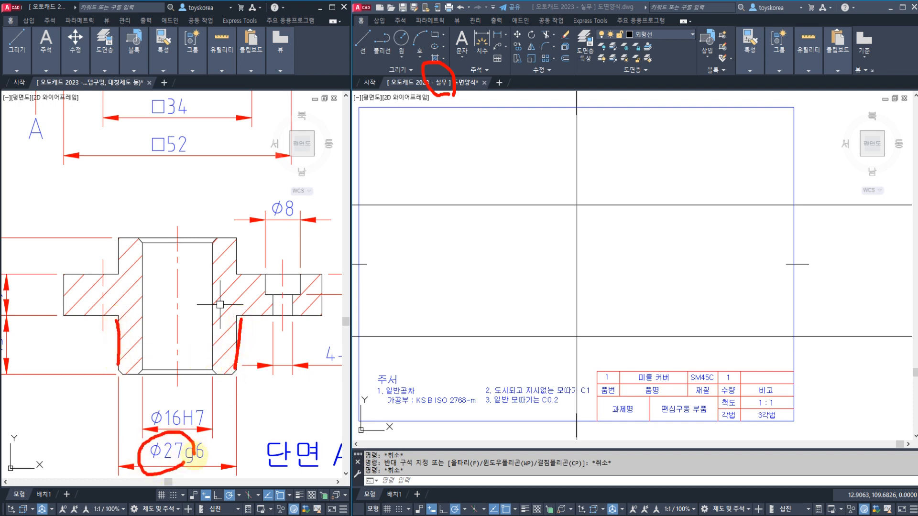
pyautogui.moveTo(239, 235); pyautogui.dragTo(239, 267)
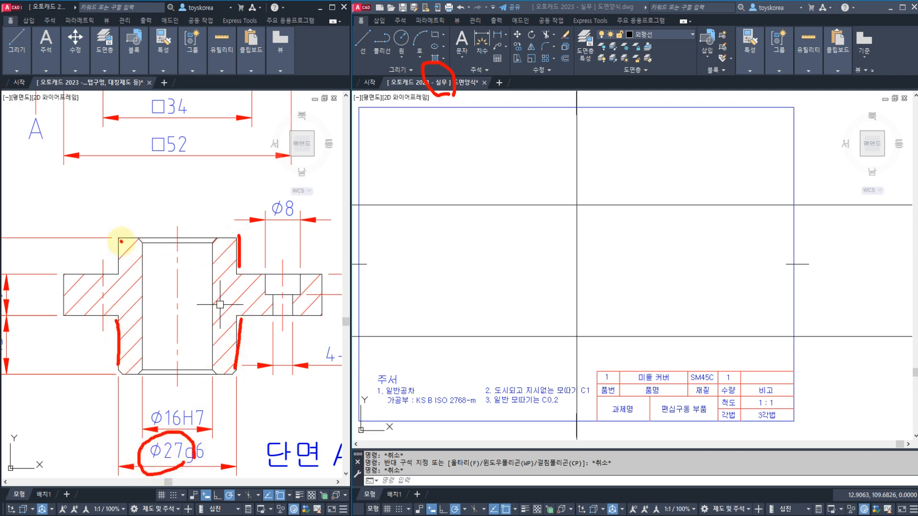
pyautogui.moveTo(122, 242); pyautogui.dragTo(121, 255)
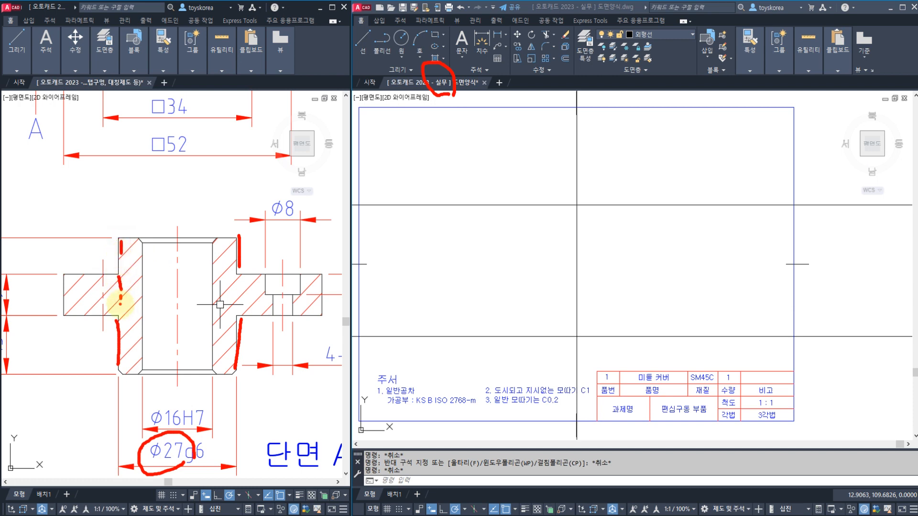
# Step: Mark where the boss's outer edges would cross the hatched flange on both sides of section A-B, and clear those marks
pyautogui.moveTo(122, 310); pyautogui.dragTo(123, 319)
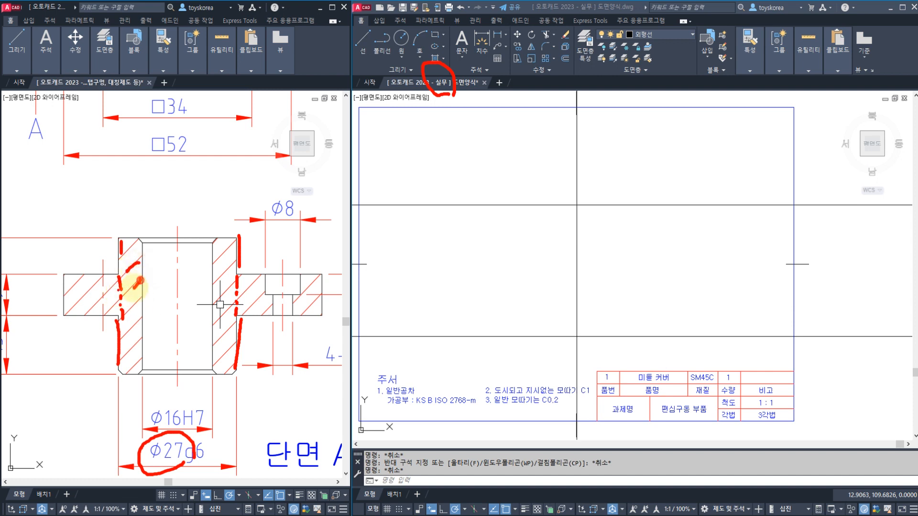
pyautogui.moveTo(125, 316); pyautogui.dragTo(116, 280)
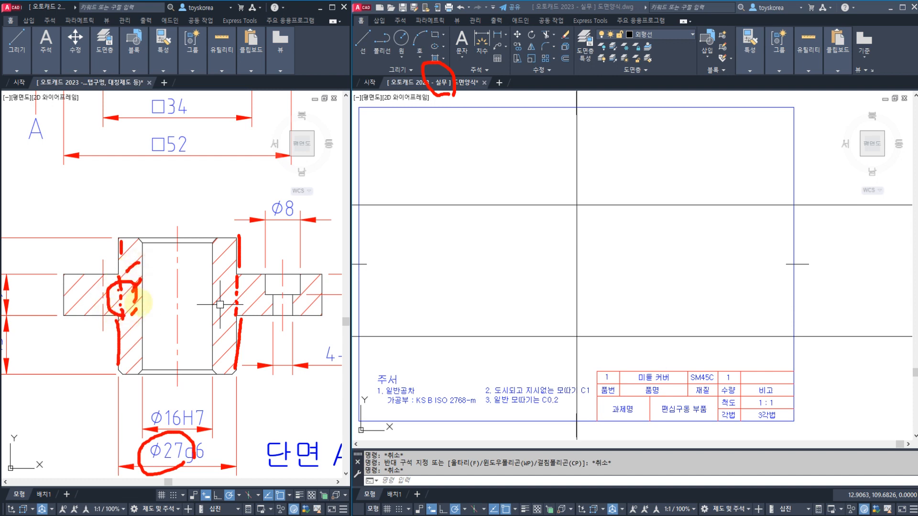
pyautogui.moveTo(237, 284); pyautogui.dragTo(239, 289)
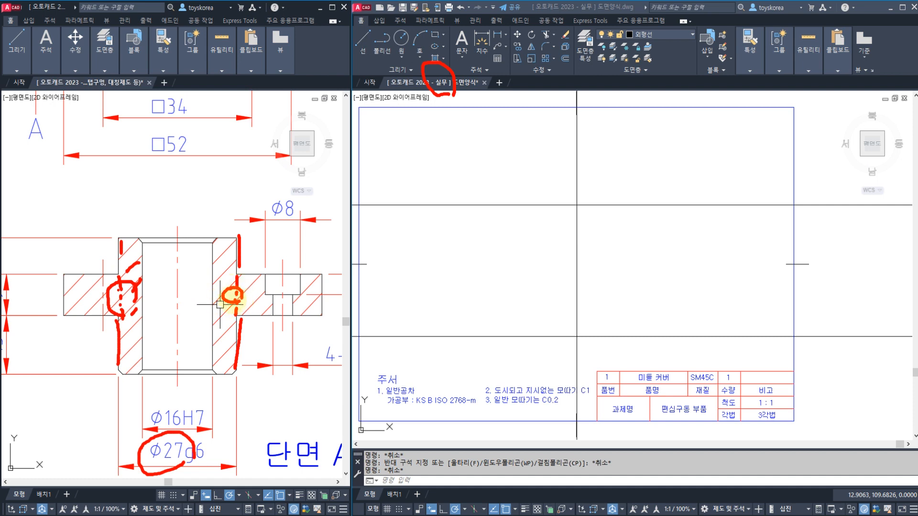
pyautogui.press('Escape')
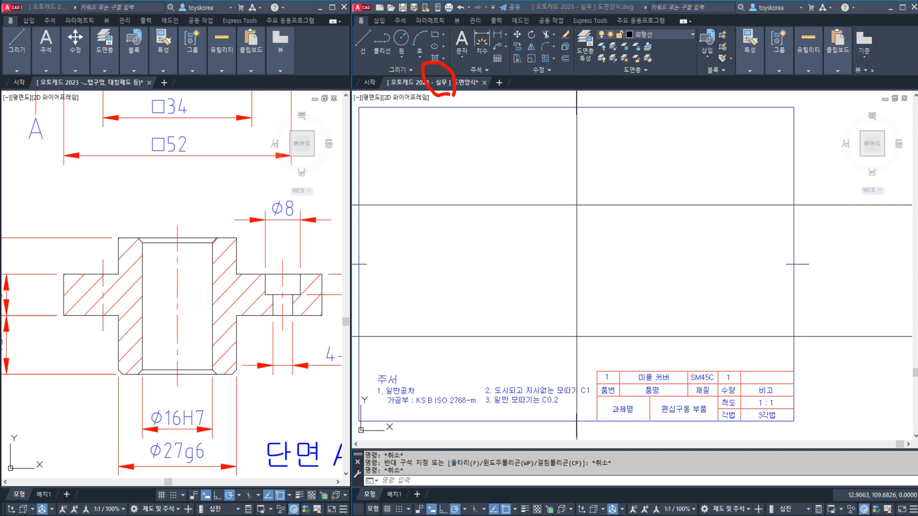
# Step: Select the boss's outer edges above and below the flange and the section hatch to inspect them, and clear the selection
pyautogui.click(120, 333)
pyautogui.click(119, 256)
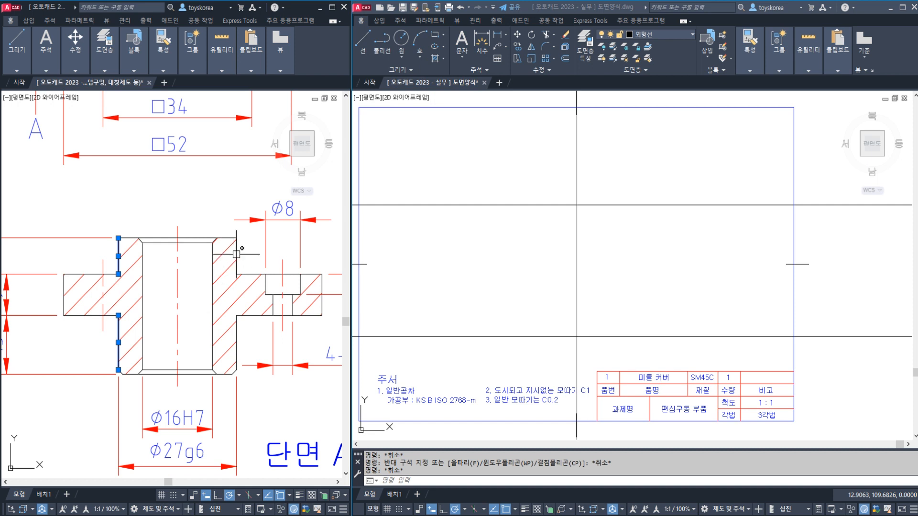
pyautogui.click(238, 340)
pyautogui.press('Escape')
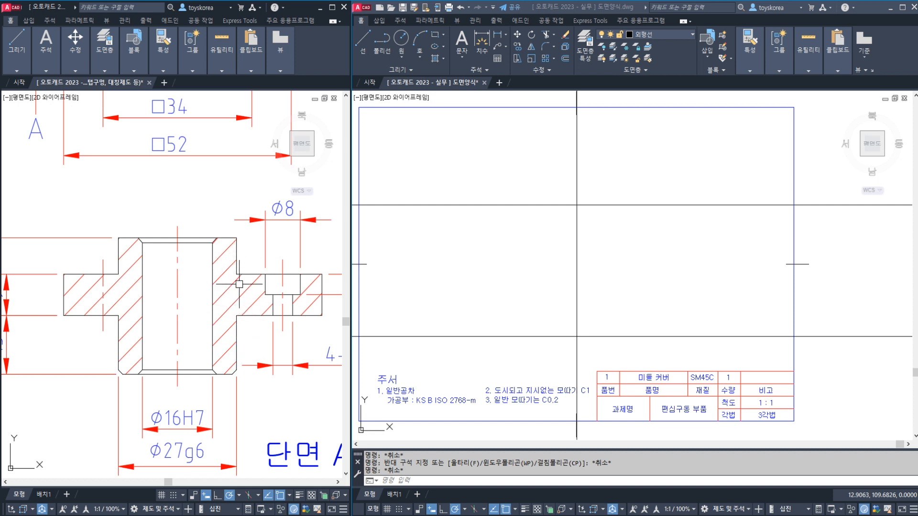
pyautogui.click(239, 302)
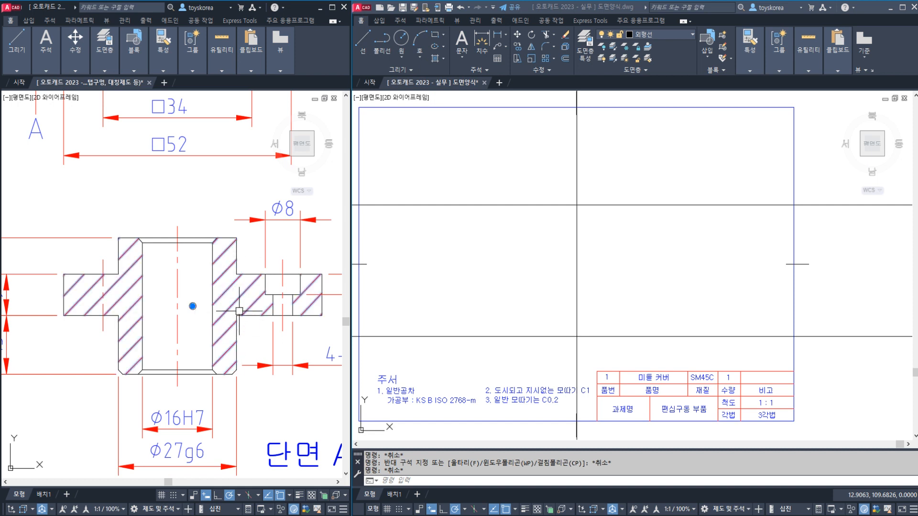
pyautogui.press('Escape')
pyautogui.click(238, 249)
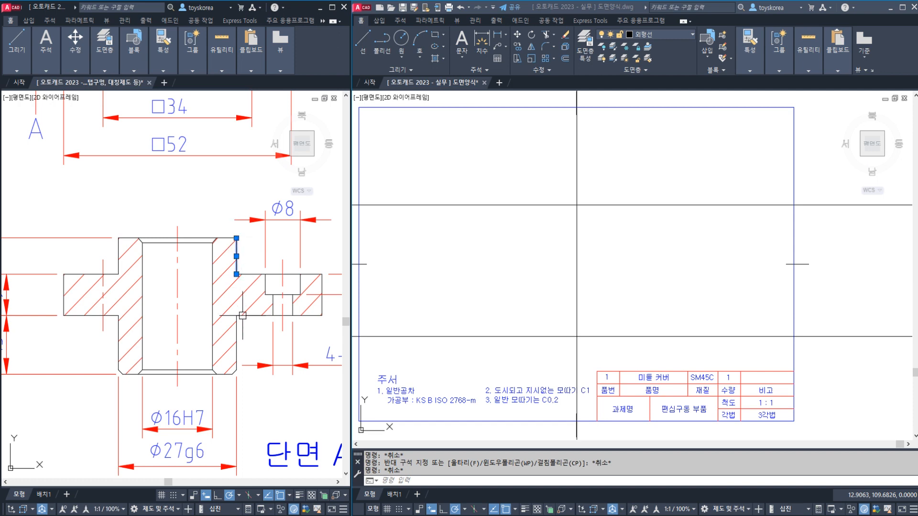
pyautogui.press('Delete')
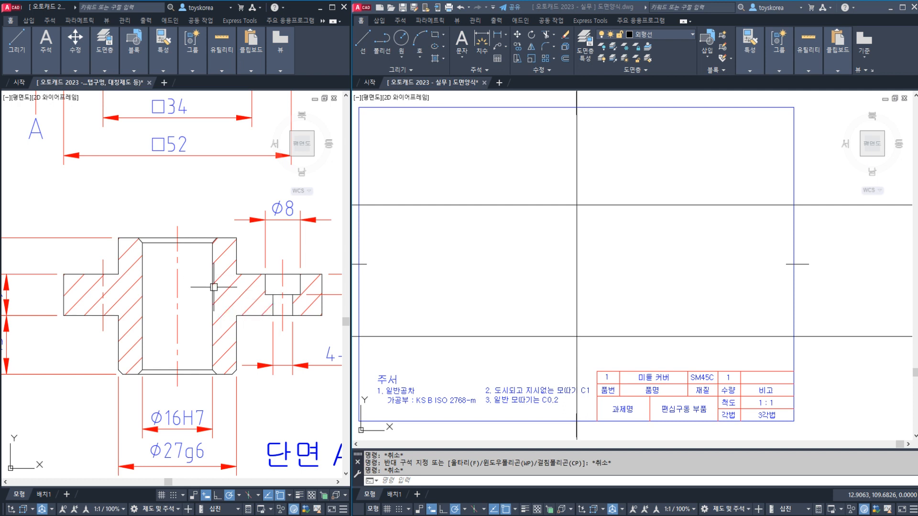
# Step: Compare the reference's upper view and section A-B with the construction lines laid out in the drawing form
pyautogui.click(482, 276)
pyautogui.press('Escape')
pyautogui.press('Escape')
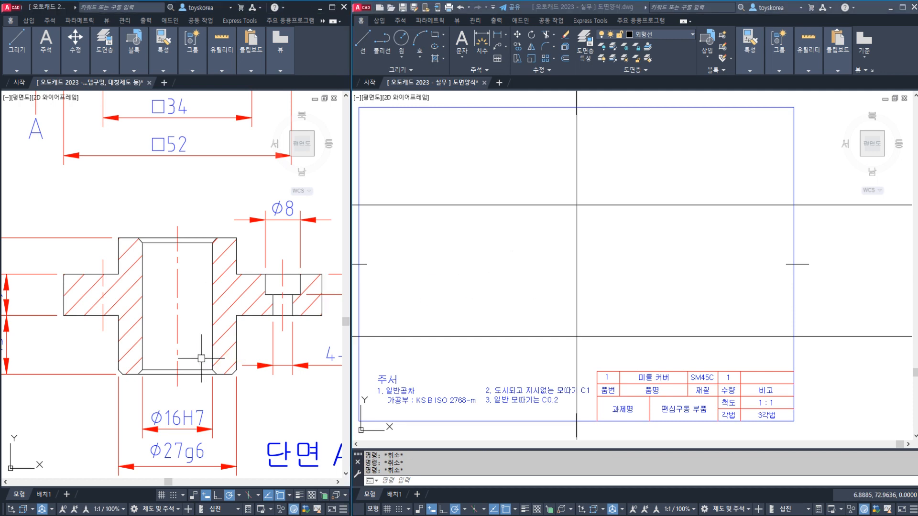
pyautogui.moveTo(180, 358); pyautogui.dragTo(174, 348, button='middle')
pyautogui.moveTo(564, 315); pyautogui.dragTo(544, 319, button='middle')
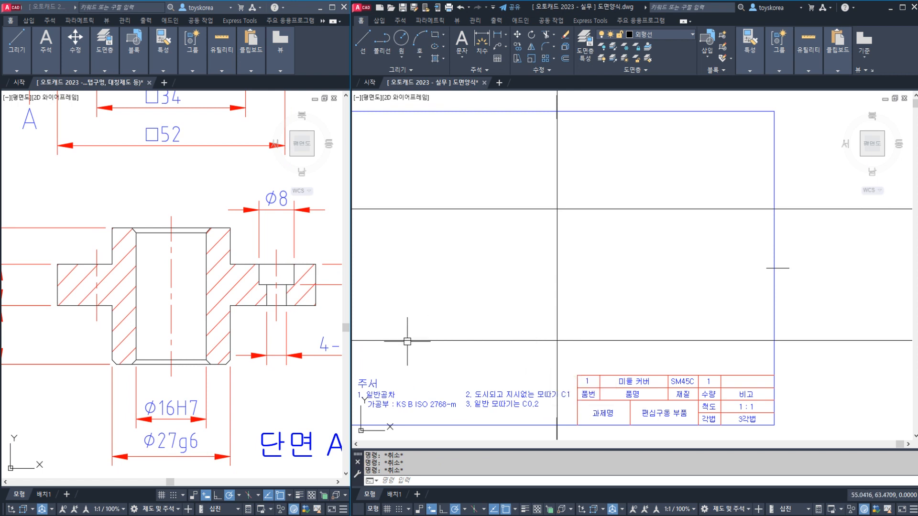
pyautogui.click(199, 375)
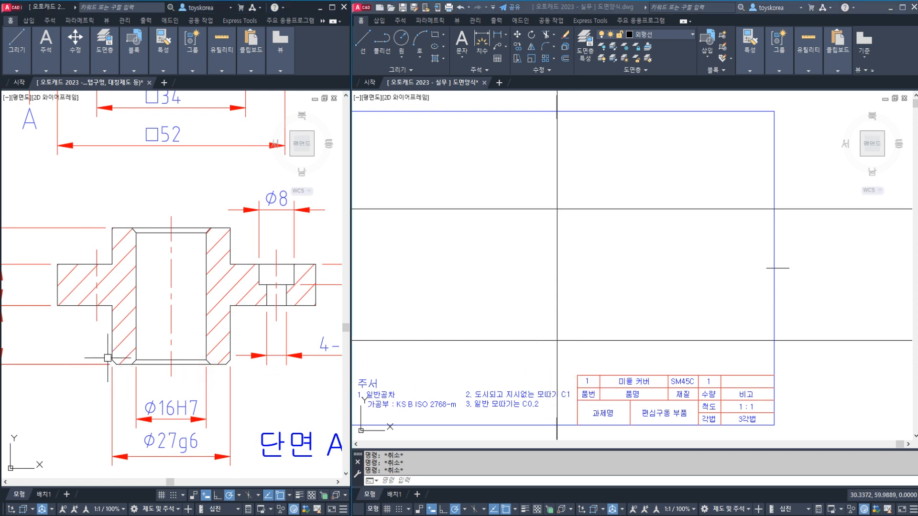
pyautogui.moveTo(174, 229); pyautogui.dragTo(176, 389, button='middle')
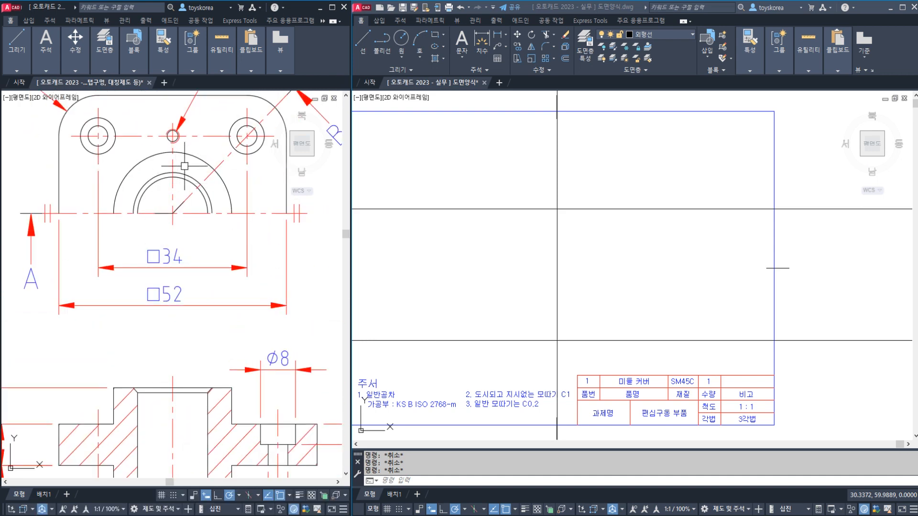
pyautogui.moveTo(191, 336); pyautogui.dragTo(188, 234, button='middle')
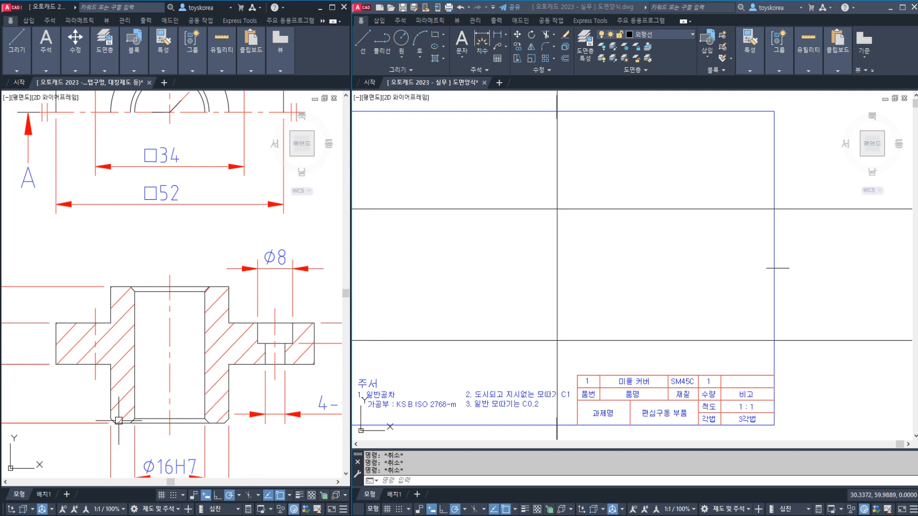
pyautogui.click(507, 282)
pyautogui.moveTo(499, 315); pyautogui.dragTo(490, 316, button='middle')
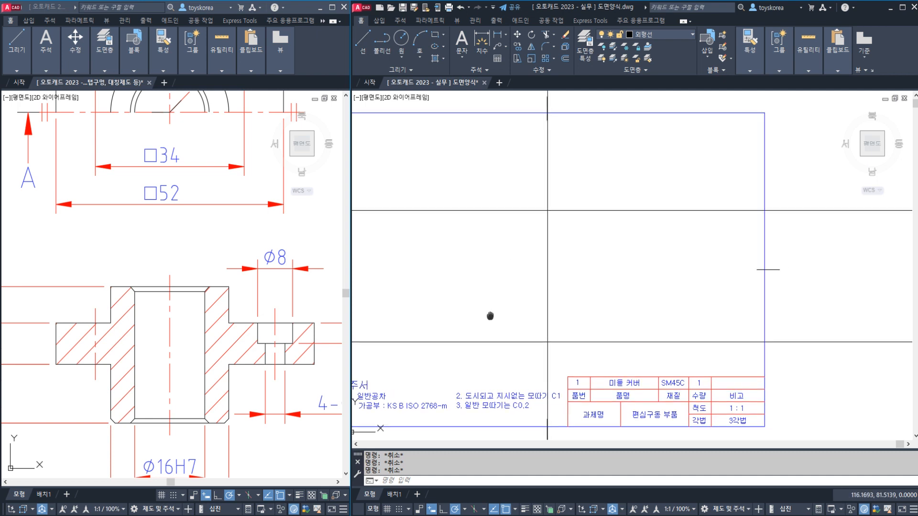
pyautogui.click(237, 388)
pyautogui.moveTo(191, 365); pyautogui.dragTo(206, 330, button='middle')
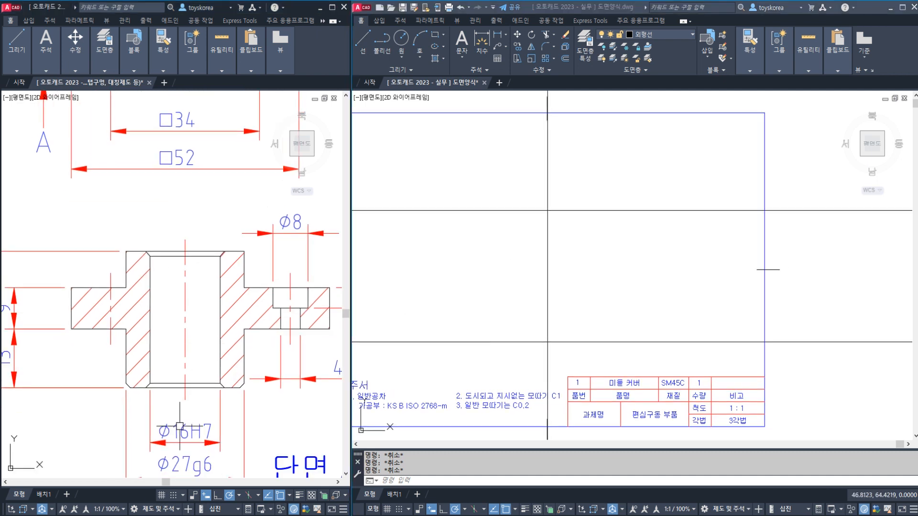
# Step: Offset the vertical centre construction line by 16/2 to the right for the bore edge
pyautogui.click(560, 338)
pyautogui.click(549, 318)
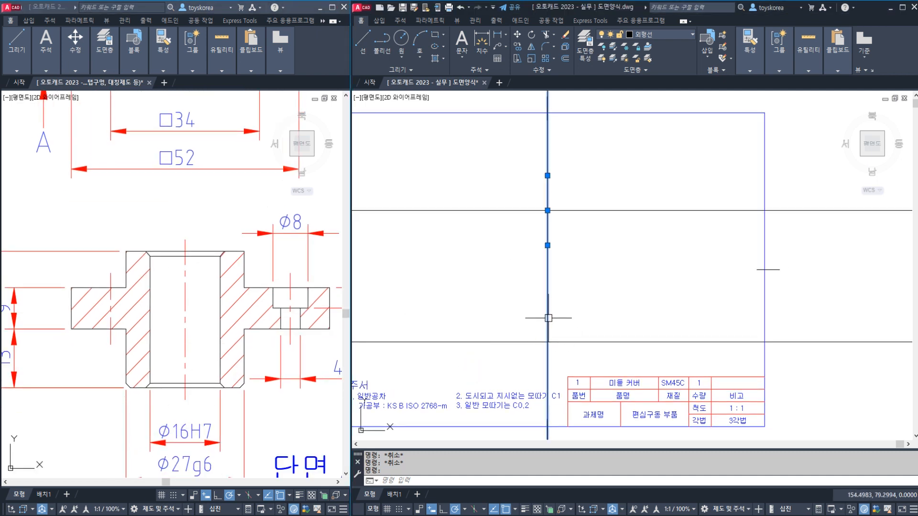
pyautogui.press('Escape')
pyautogui.write('o')
pyautogui.press('Return')
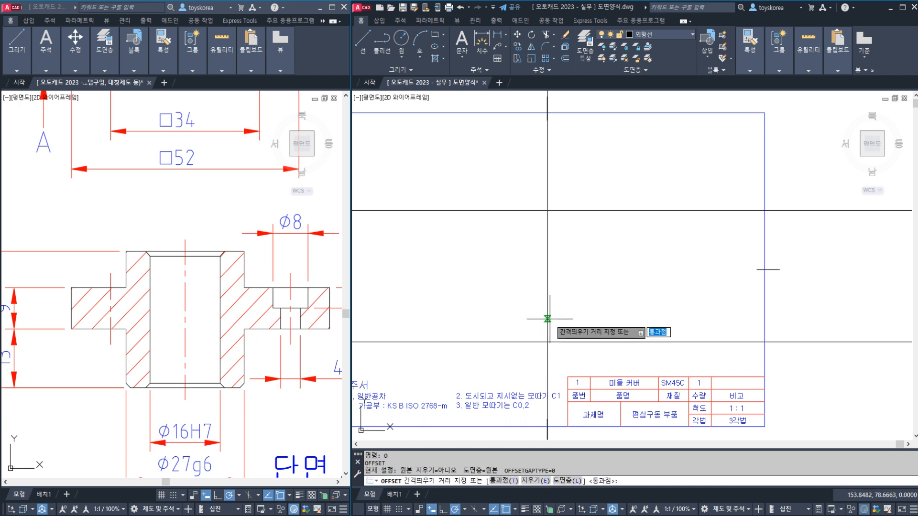
pyautogui.write('16/2')
pyautogui.press('Return')
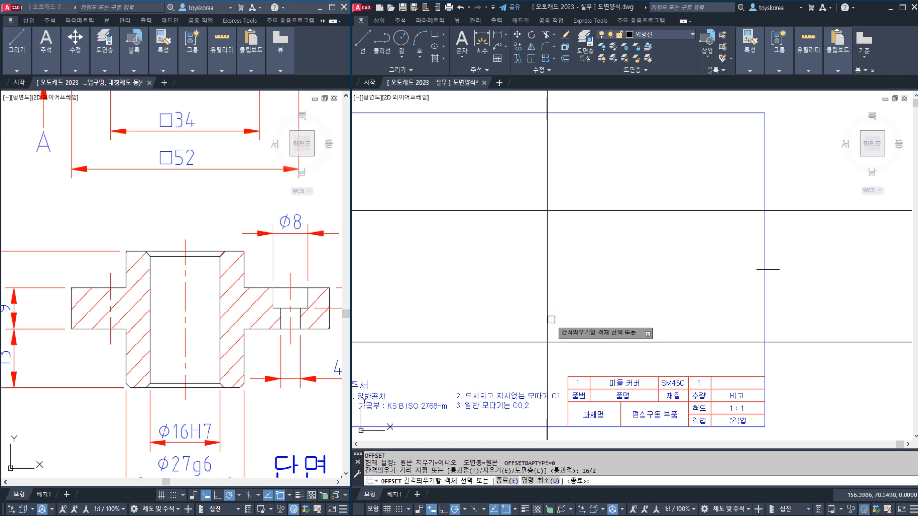
pyautogui.click(548, 320)
pyautogui.click(552, 319)
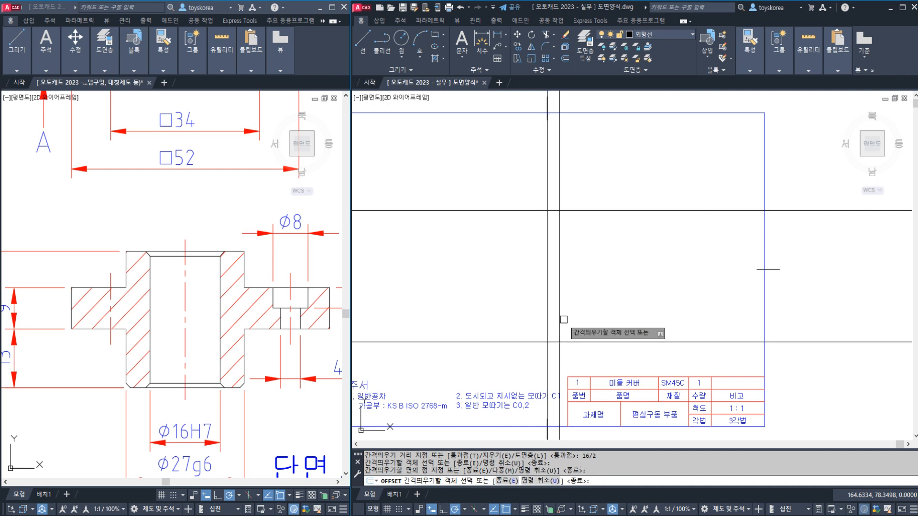
pyautogui.press('Return')
# Step: Offset the vertical centre construction line by 27/2 to the right for the boss's outer edge
pyautogui.press('Return')
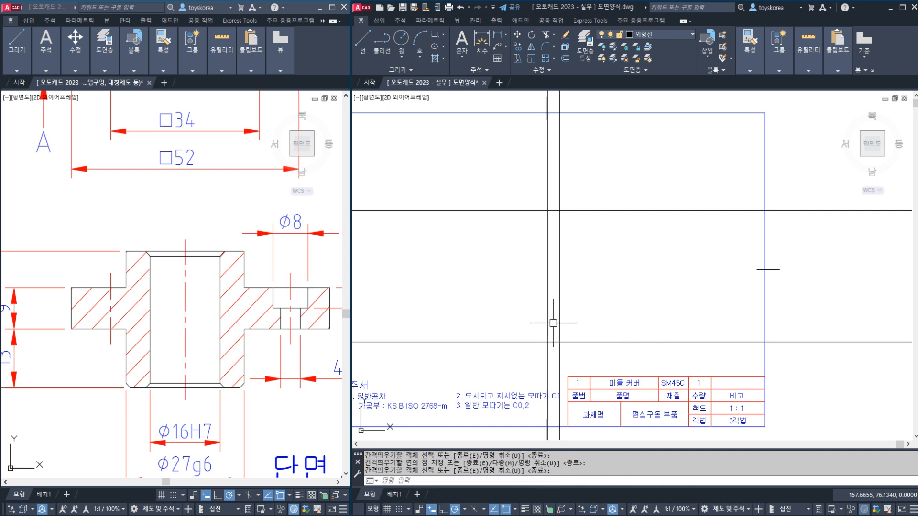
pyautogui.write('27/2')
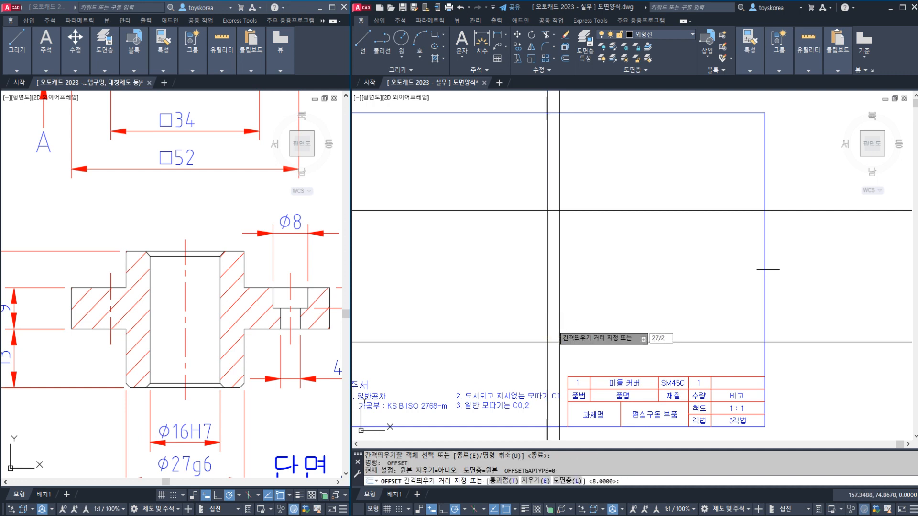
pyautogui.press('Return')
pyautogui.click(548, 318)
pyautogui.click(552, 322)
pyautogui.press('Escape')
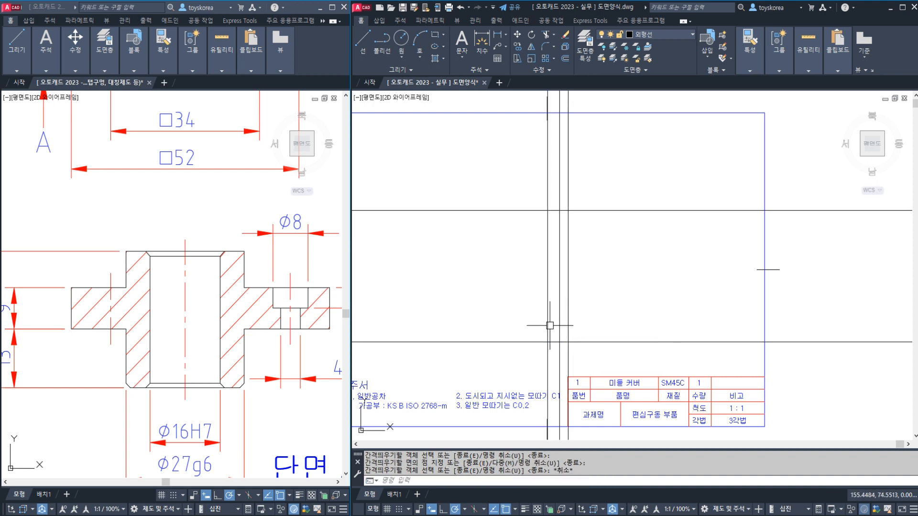
# Step: Trim the two offset vertical lines below the lower horizontal construction line
pyautogui.click(548, 326)
pyautogui.press('Escape')
pyautogui.click(548, 326)
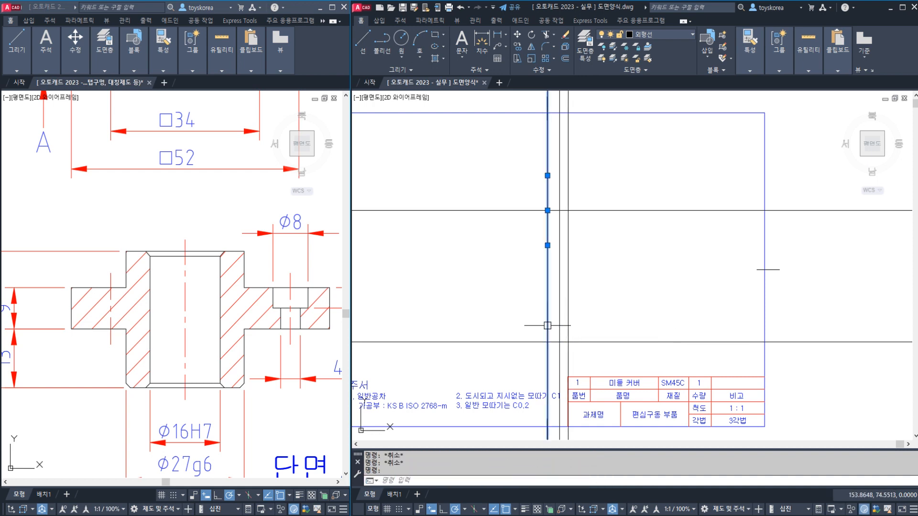
pyautogui.press('Escape')
pyautogui.write('tr')
pyautogui.press('Return')
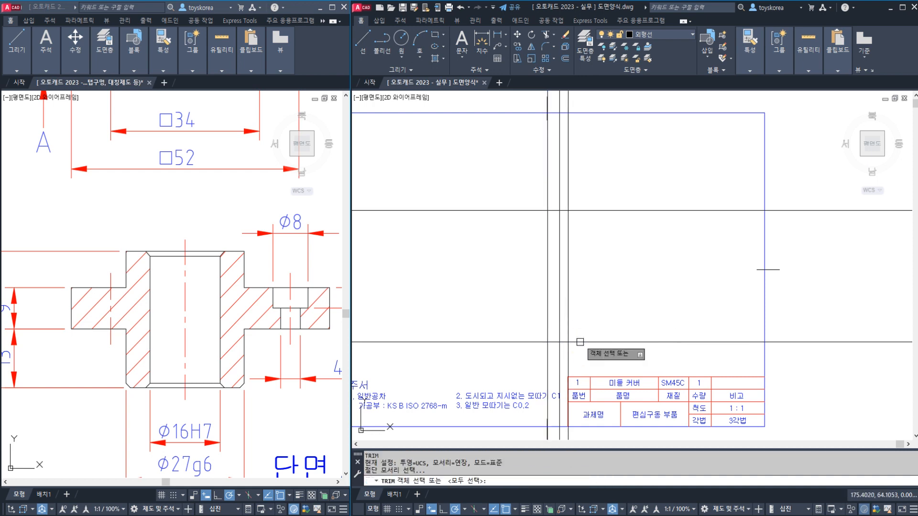
pyautogui.click(580, 342)
pyautogui.press('Return')
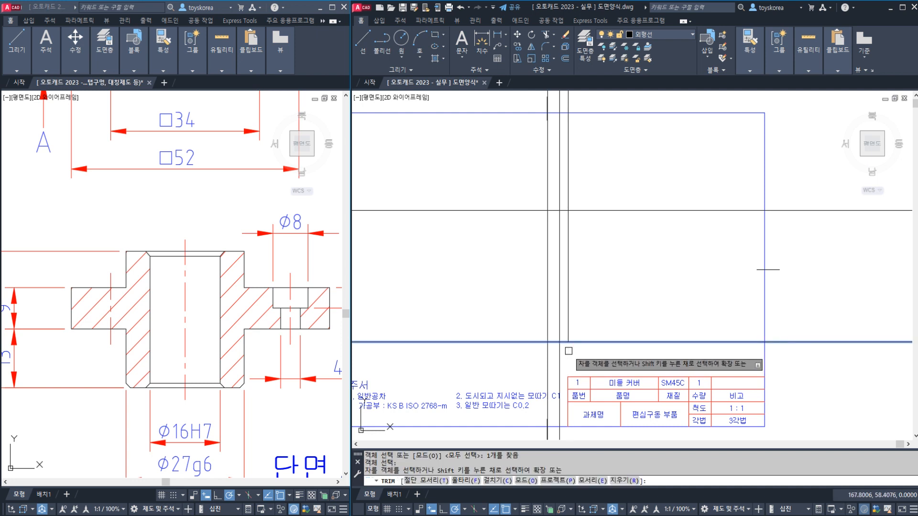
pyautogui.press('Escape')
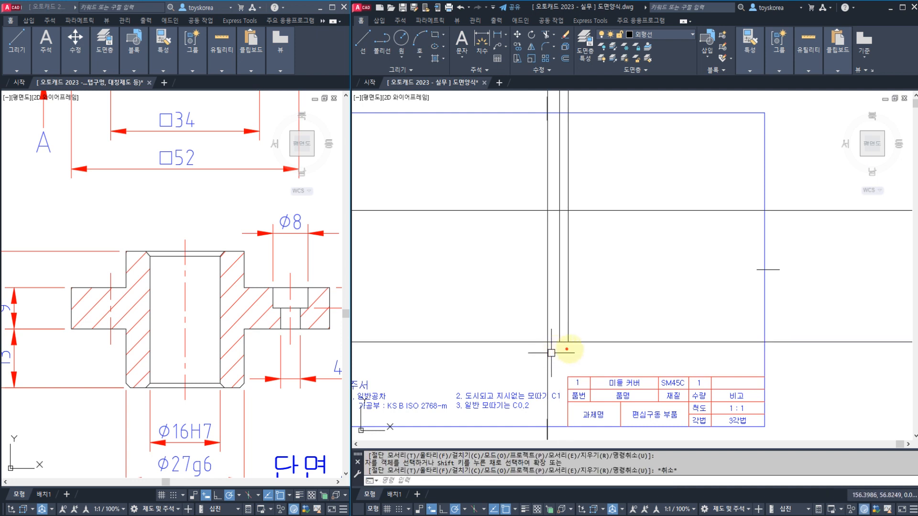
pyautogui.press('Escape')
# Step: Circle the bore and boss edges in the reference's section A-B, trace the bore edge upward, and clear the marks
pyautogui.click(308, 374)
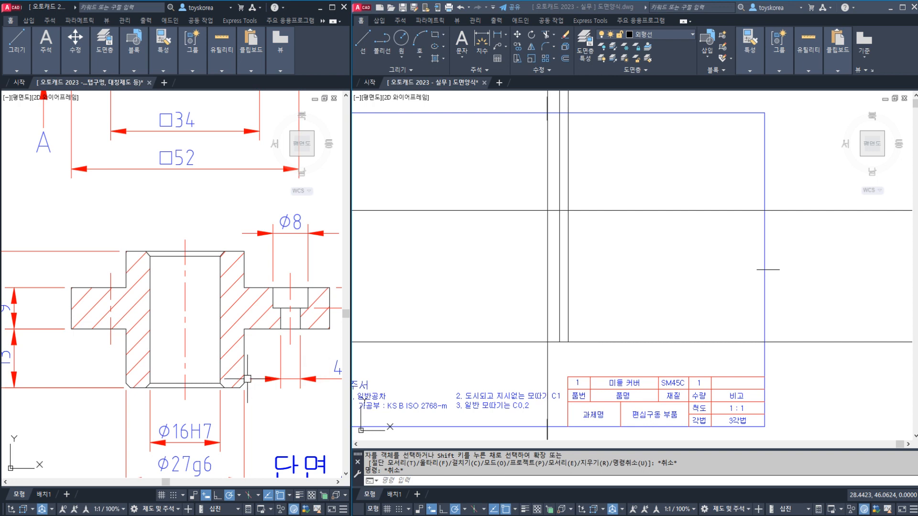
pyautogui.moveTo(248, 379); pyautogui.dragTo(249, 391)
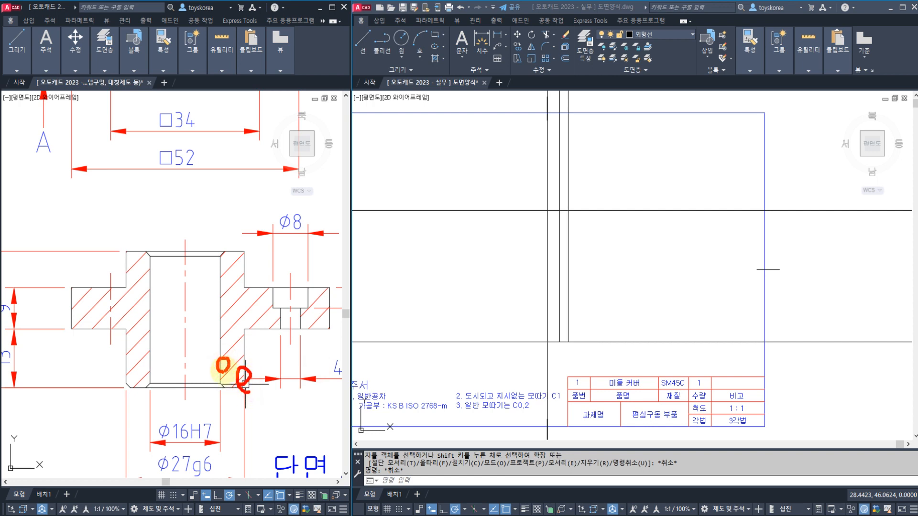
pyautogui.moveTo(214, 289); pyautogui.dragTo(221, 131)
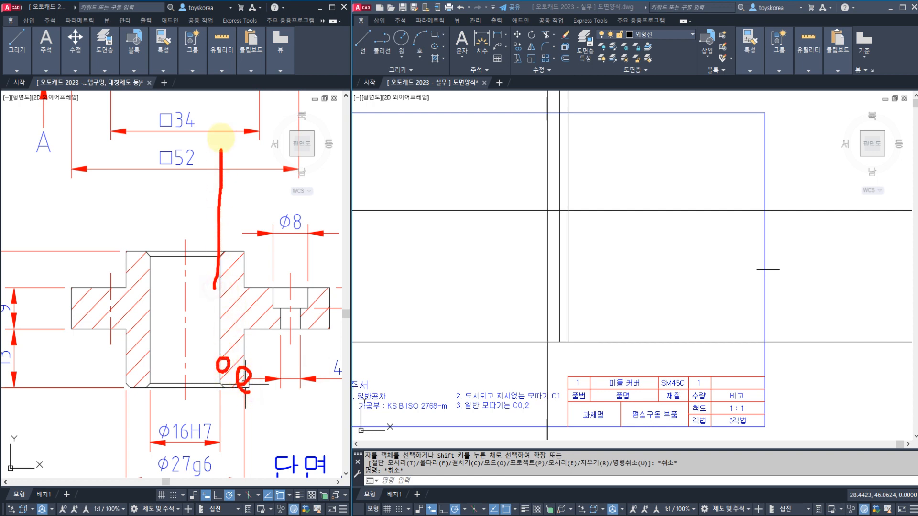
pyautogui.press('Escape')
# Step: Mark where the bore and boss arcs meet the horizontal centre line in the reference's upper view, and clear the marks
pyautogui.moveTo(213, 140); pyautogui.dragTo(200, 272, button='middle')
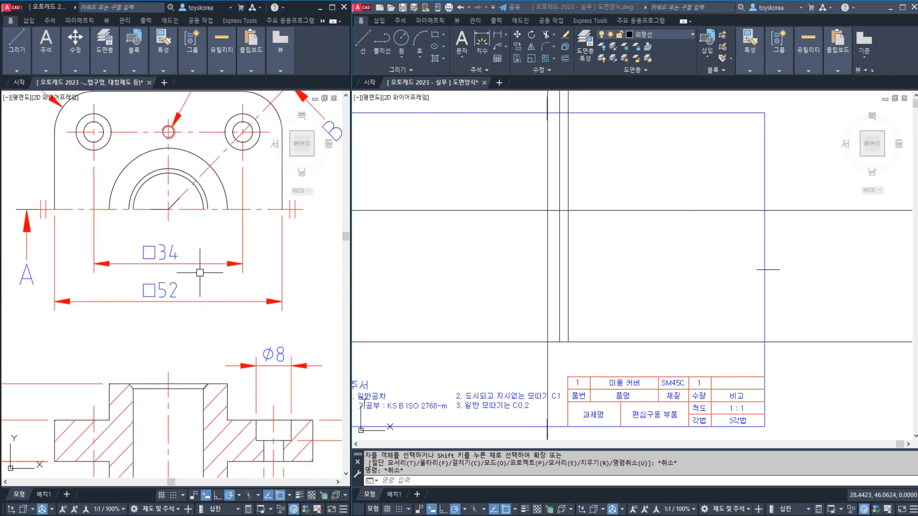
pyautogui.hotkey('ctrl', '2')
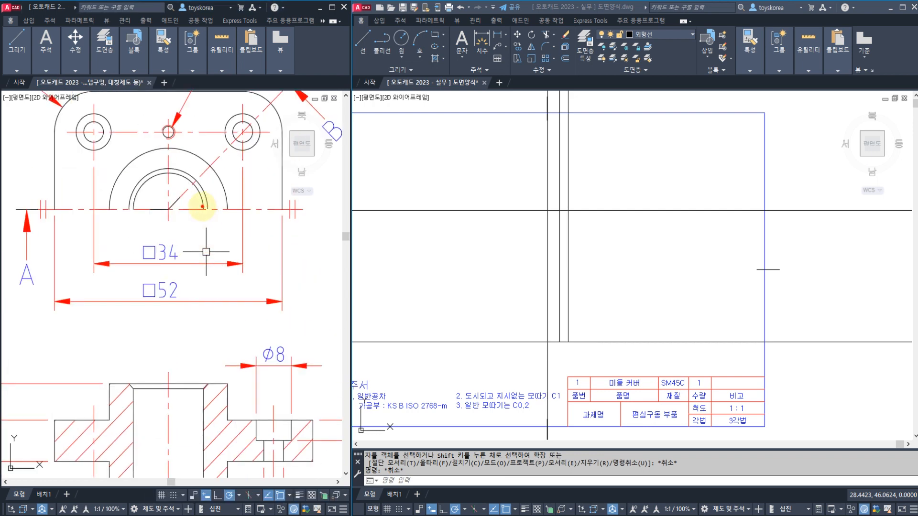
pyautogui.moveTo(202, 206); pyautogui.dragTo(203, 235)
pyautogui.moveTo(228, 207); pyautogui.dragTo(229, 240)
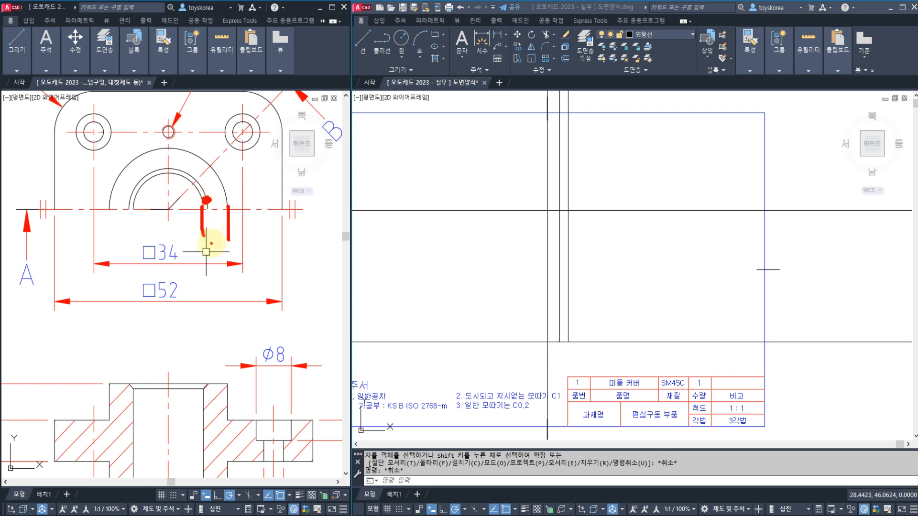
pyautogui.press('Escape')
# Step: Draw a circle of radius 8 centred where the vertical centre line crosses the upper horizontal construction line
pyautogui.click(560, 236)
pyautogui.press('Escape')
pyautogui.moveTo(557, 227); pyautogui.dragTo(556, 242, button='middle')
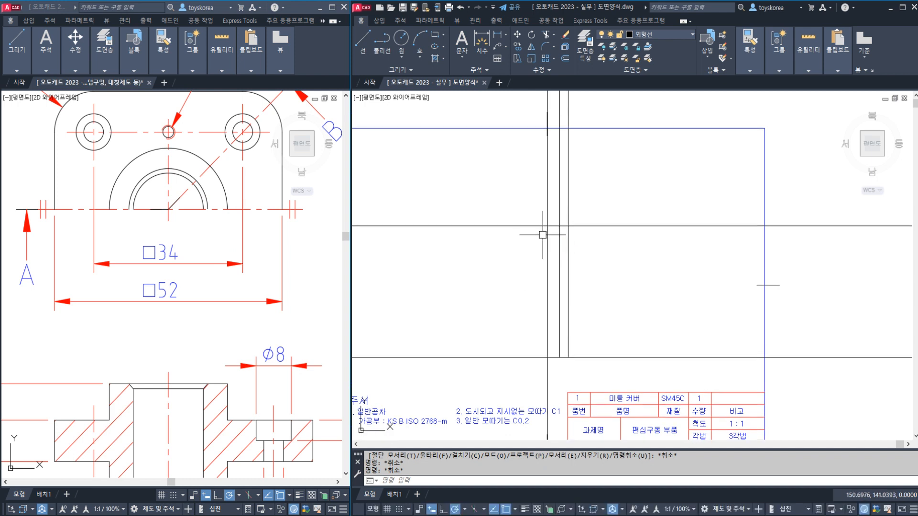
pyautogui.scroll(2, 542, 235)
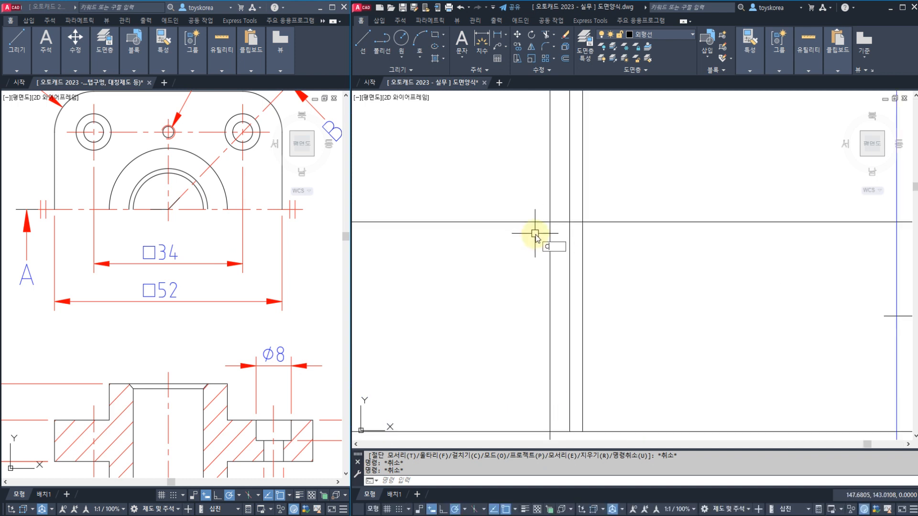
pyautogui.press('Return')
pyautogui.click(550, 222)
pyautogui.write('8')
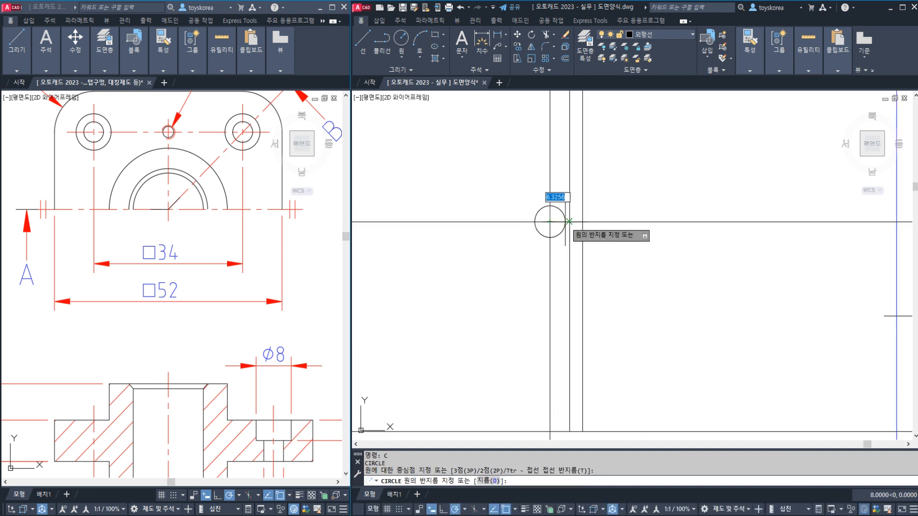
pyautogui.press('Return')
# Step: Draw a concentric circle for the boss, with its radius reaching the outer offset line
pyautogui.press('Return')
pyautogui.click(550, 222)
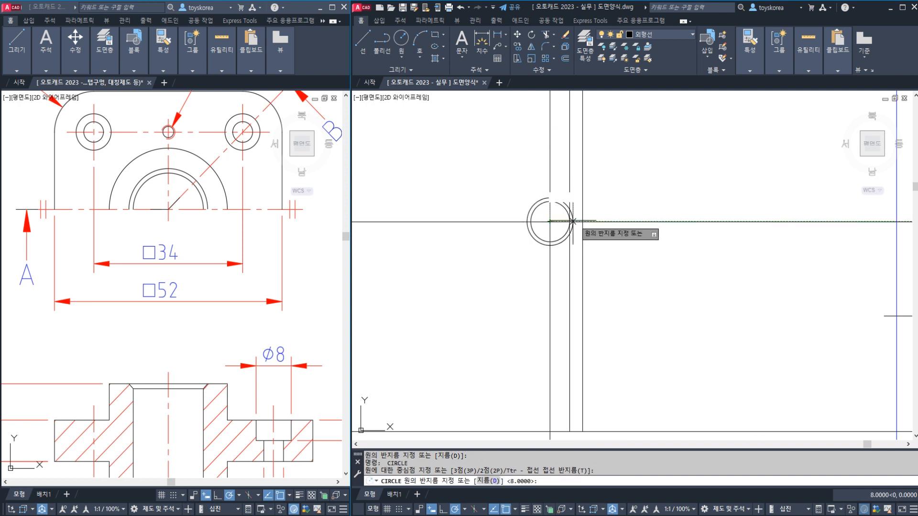
pyautogui.click(583, 221)
pyautogui.press('Escape')
pyautogui.press('Escape')
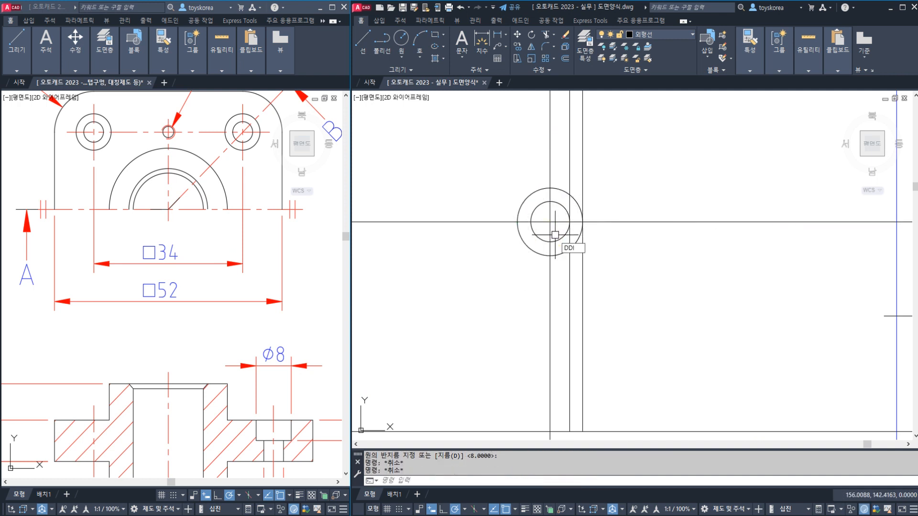
# Step: Add diameter dimensions to the inner bore circle and the outer boss circle
pyautogui.press('Return')
pyautogui.click(546, 241)
pyautogui.click(517, 242)
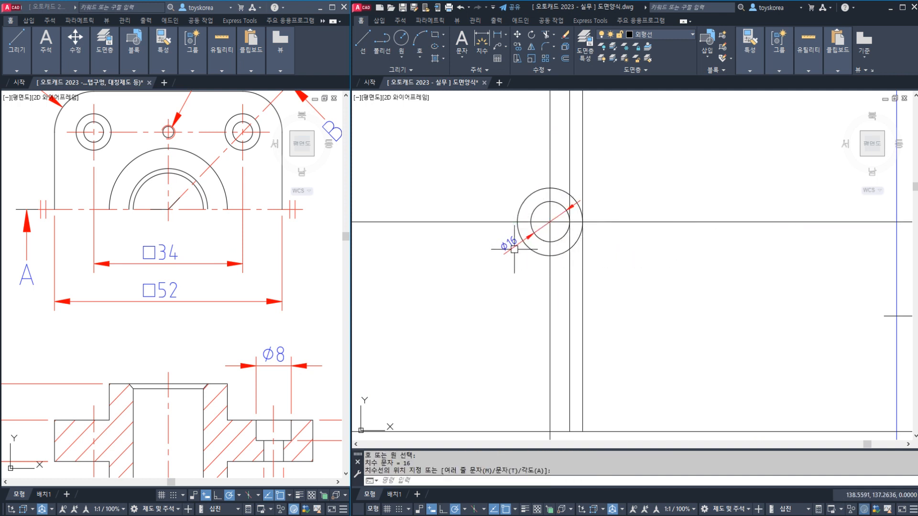
pyautogui.press('Return')
pyautogui.click(541, 253)
pyautogui.click(517, 281)
pyautogui.press('Escape')
# Step: Compare the two concentric circles with the bore and boss in the reference's section A-B and upper view
pyautogui.moveTo(155, 399)
pyautogui.mouseDown(button='middle')
pyautogui.moveTo(195, 299)
pyautogui.moveTo(168, 270)
pyautogui.mouseUp(button='middle')
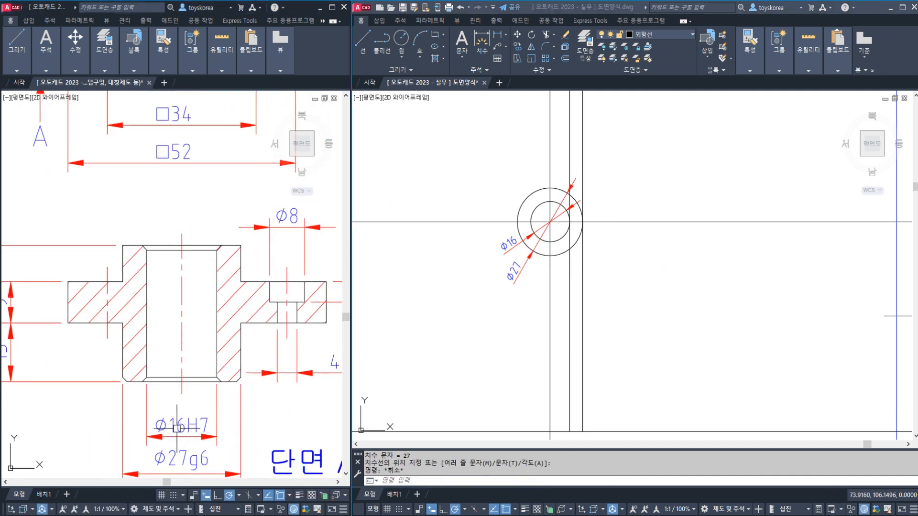
pyautogui.click(494, 227)
pyautogui.press('Escape')
pyautogui.press('Escape')
pyautogui.moveTo(494, 227); pyautogui.dragTo(500, 271, button='middle')
pyautogui.scroll(2, 542, 246)
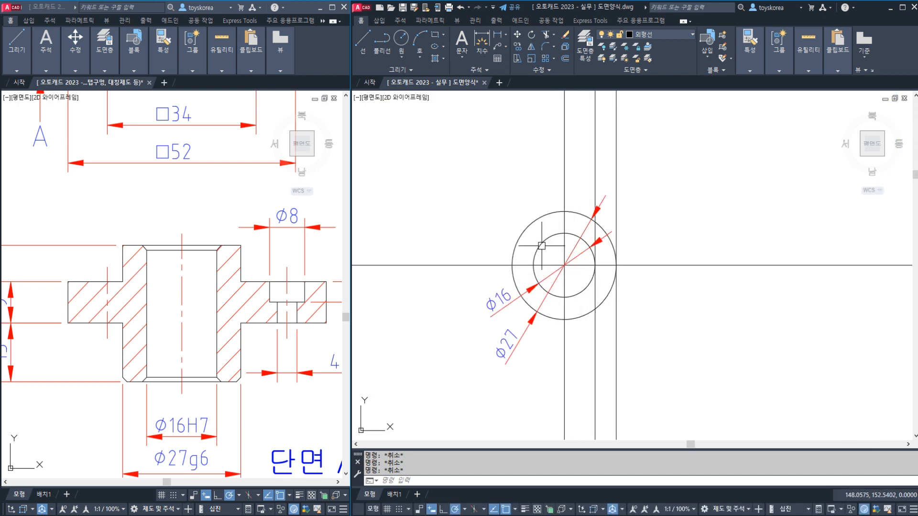
pyautogui.click(187, 190)
pyautogui.moveTo(176, 184); pyautogui.dragTo(204, 337, button='middle')
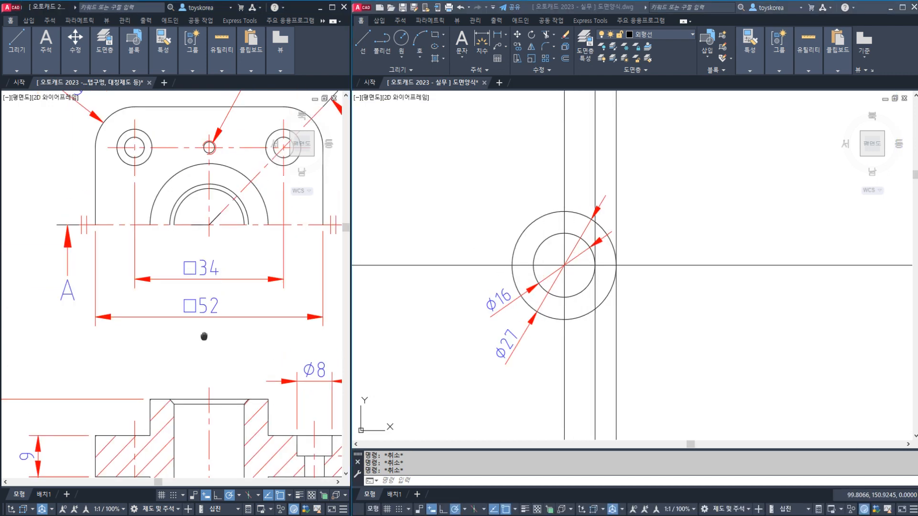
pyautogui.click(465, 321)
pyautogui.scroll(-2, 515, 277)
pyautogui.click(540, 249)
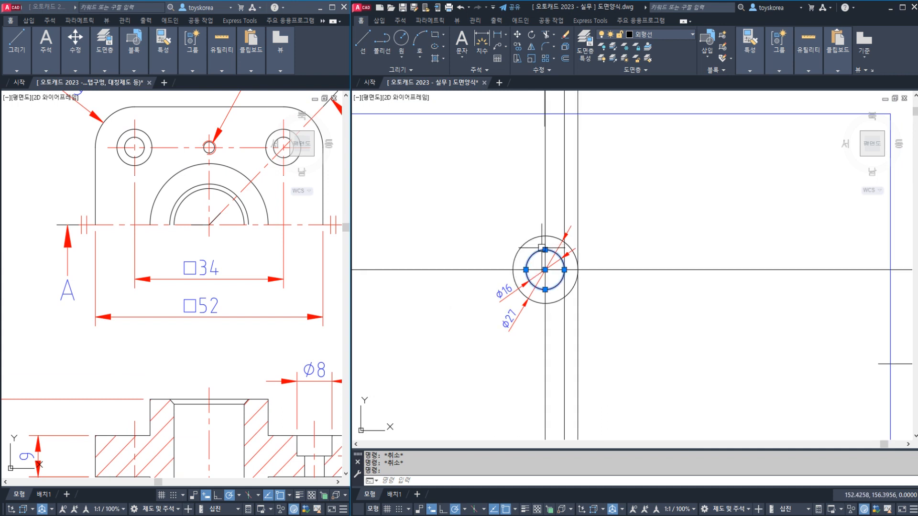
pyautogui.press('Escape')
pyautogui.press('Escape')
pyautogui.click(481, 249)
pyautogui.press('Escape')
pyautogui.press('Escape')
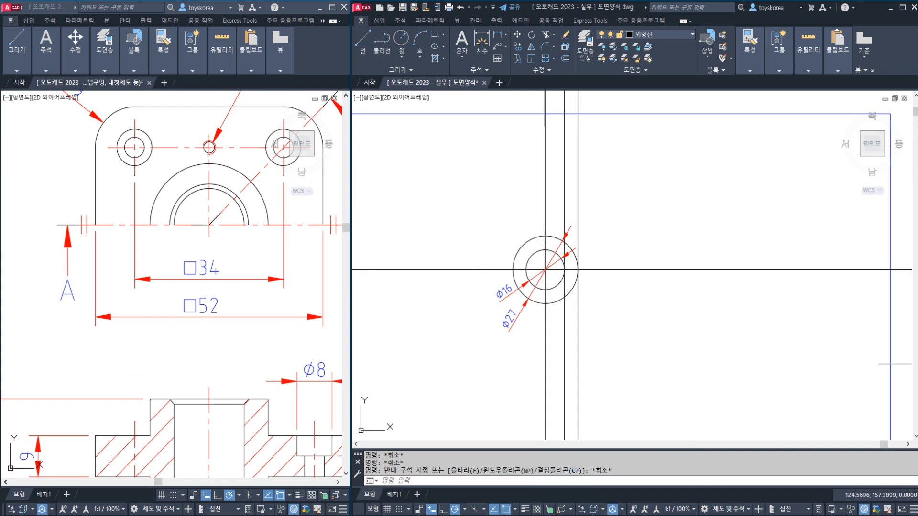
# Step: Erase the two diameter dimensions from the concentric circles in the upper view
pyautogui.click(502, 297)
pyautogui.click(517, 321)
pyautogui.write('e')
pyautogui.press('Return')
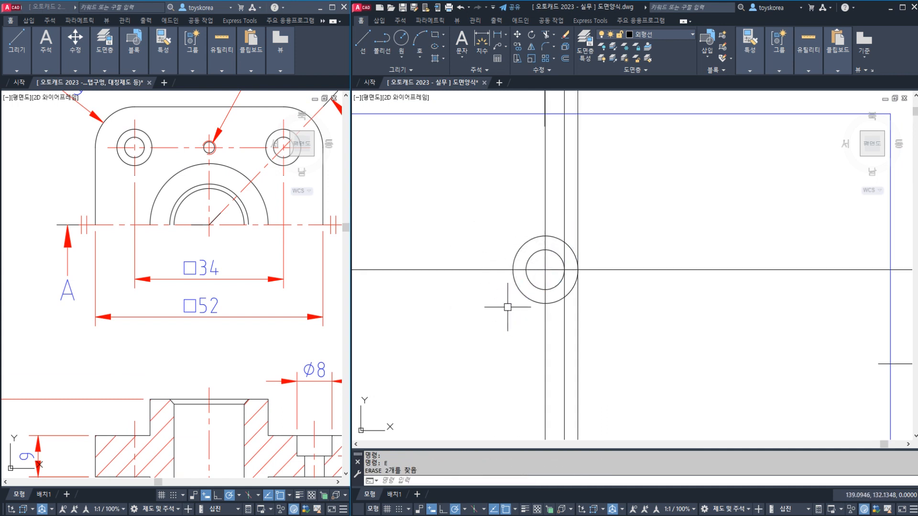
pyautogui.press('Escape')
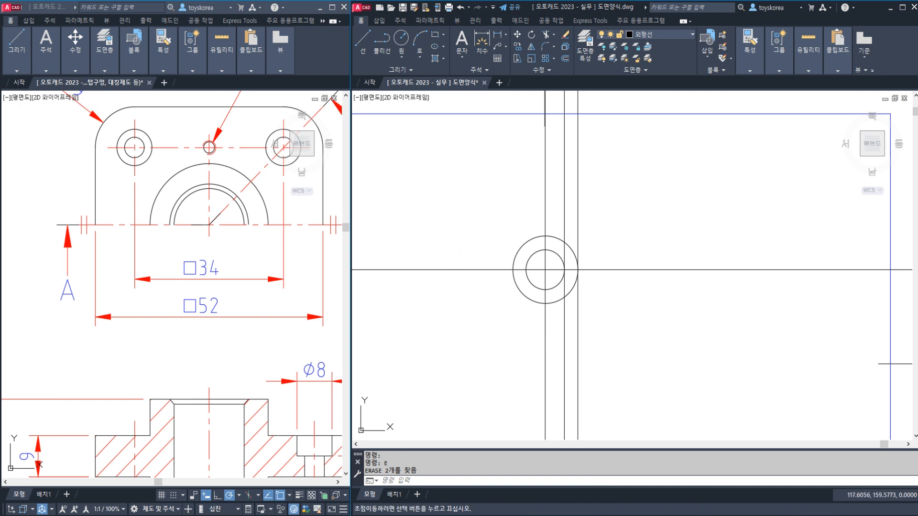
# Step: Compare the two vertical offset lines with the bore, boss and height dimensions of the reference's section A-B
pyautogui.click(208, 255)
pyautogui.moveTo(208, 256); pyautogui.dragTo(210, 271, button='middle')
pyautogui.click(502, 332)
pyautogui.press('Escape')
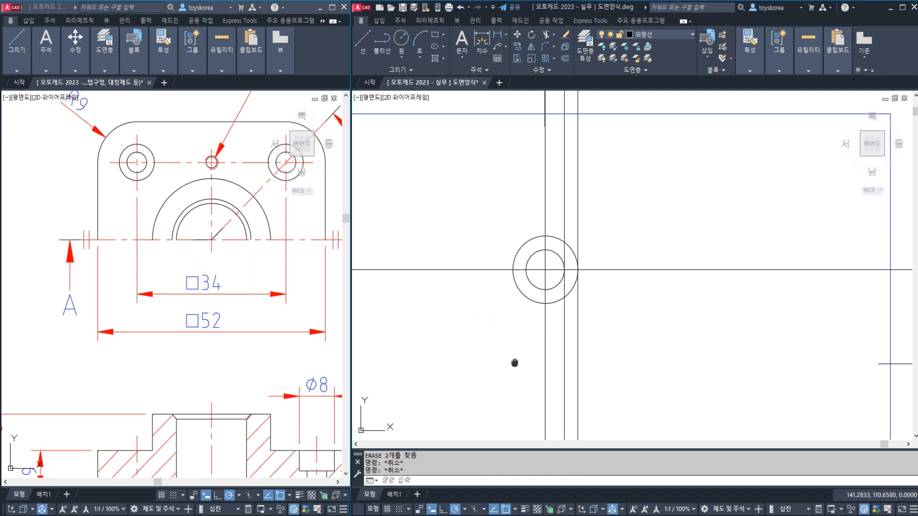
pyautogui.moveTo(514, 364); pyautogui.dragTo(493, 271, button='middle')
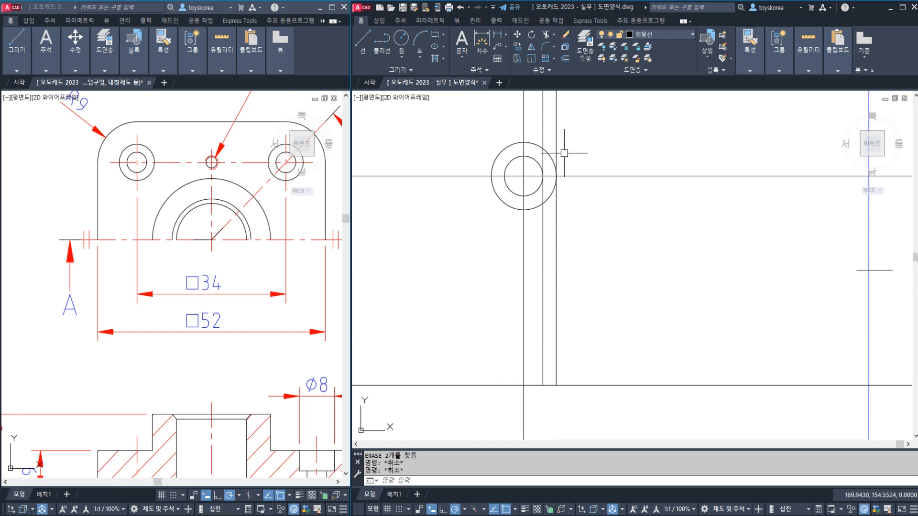
pyautogui.click(569, 134)
pyautogui.click(535, 119)
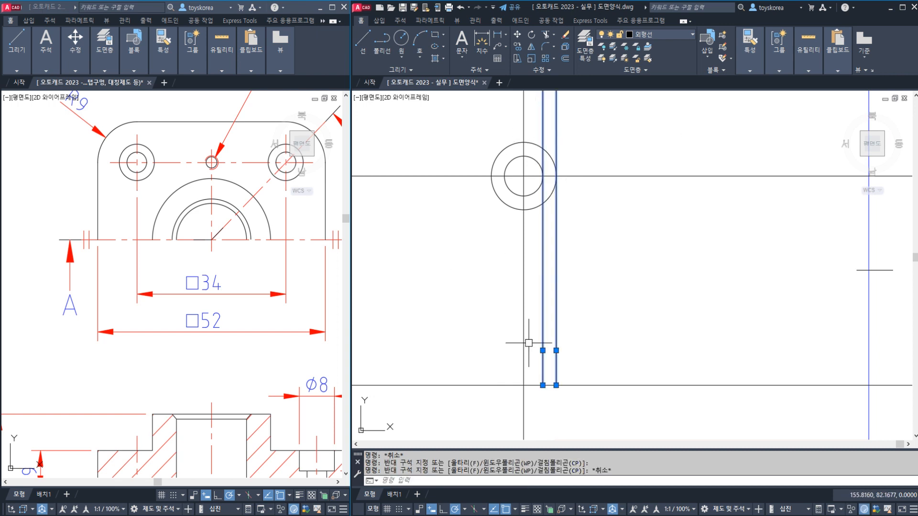
pyautogui.press('Escape')
pyautogui.click(542, 351)
pyautogui.press('Escape')
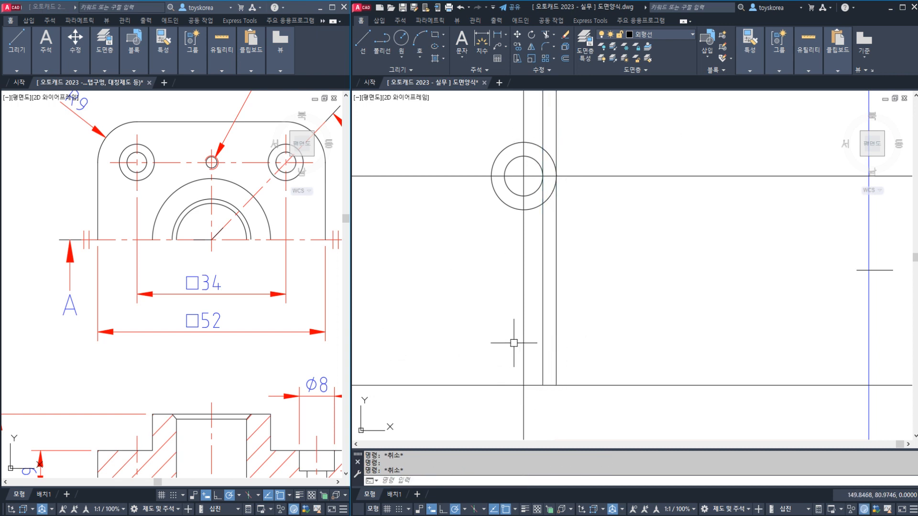
pyautogui.scroll(-1, 271, 354)
pyautogui.moveTo(270, 354); pyautogui.dragTo(250, 302, button='middle')
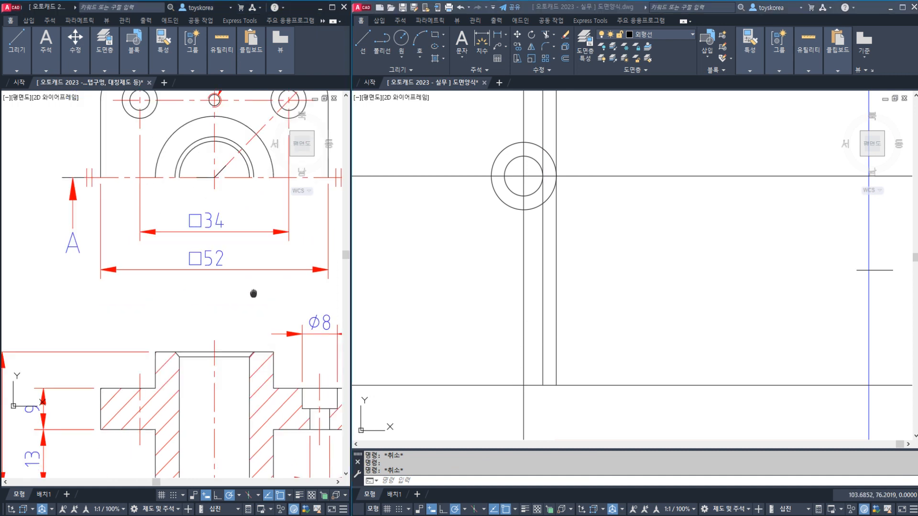
pyautogui.scroll(-2, 250, 256)
pyautogui.moveTo(170, 285); pyautogui.dragTo(175, 293, button='middle')
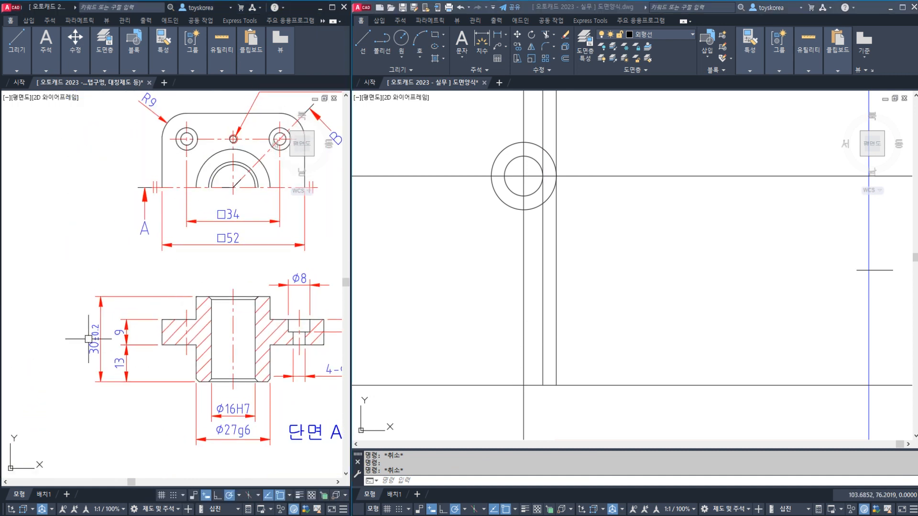
# Step: Offset the lower horizontal base line upward by 13 for the underside of the section's flange
pyautogui.click(487, 340)
pyautogui.moveTo(499, 329); pyautogui.dragTo(479, 332, button='middle')
pyautogui.write('o')
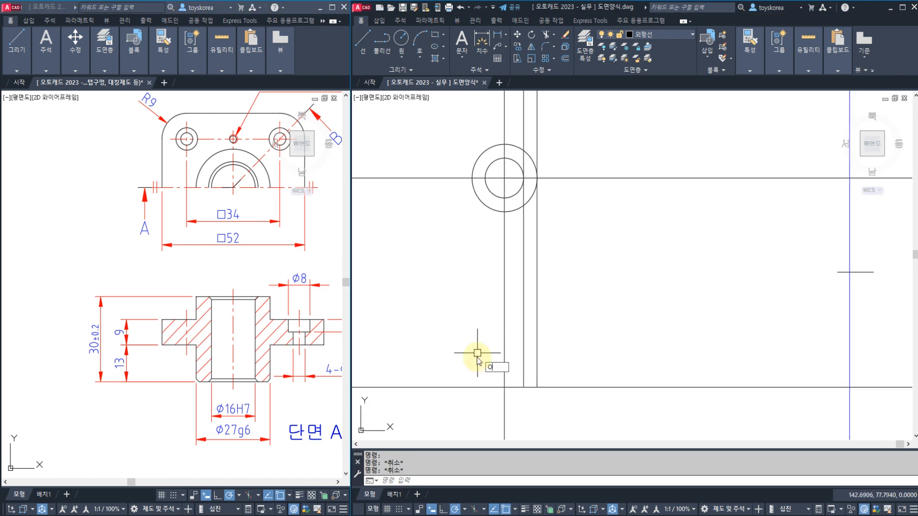
pyautogui.press('Return')
pyautogui.write('13')
pyautogui.press('Return')
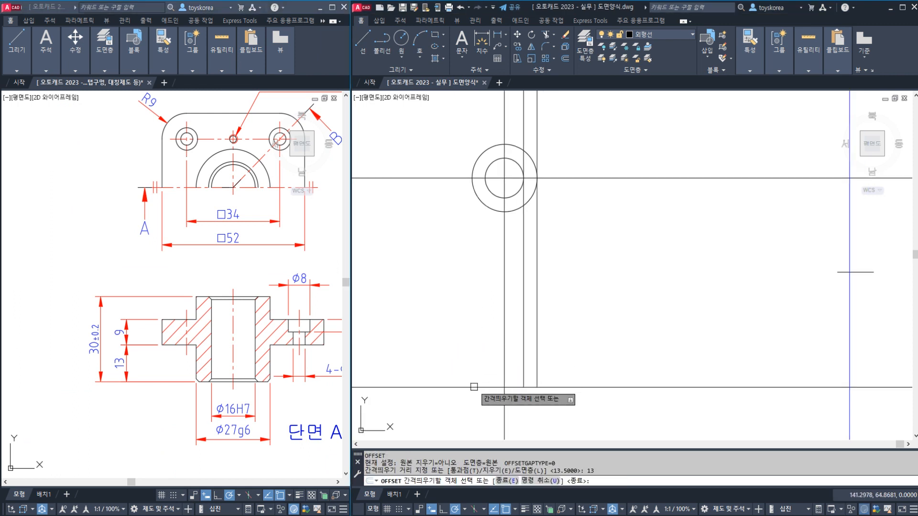
pyautogui.click(474, 386)
pyautogui.click(473, 354)
pyautogui.press('Return')
# Step: Offset the flange's underside line upward by 9 for the flange thickness
pyautogui.press('Return')
pyautogui.write('9')
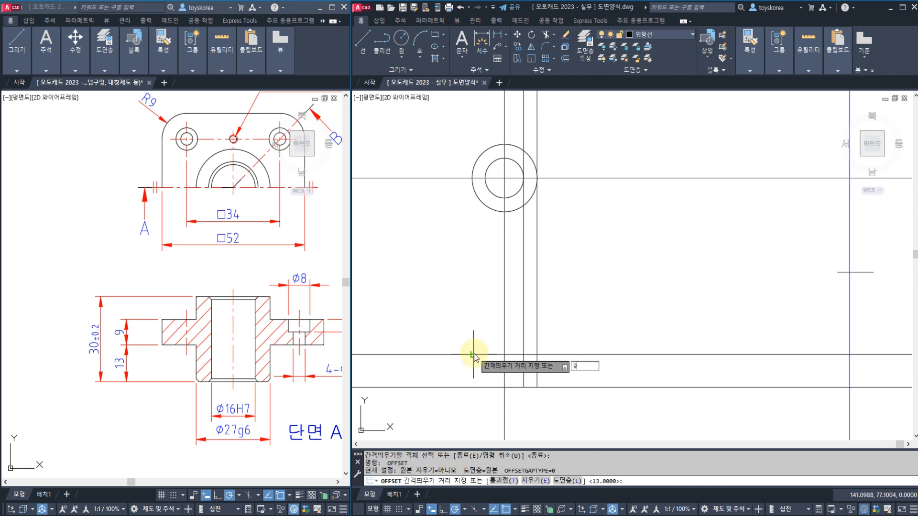
pyautogui.press('Return')
pyautogui.click(475, 354)
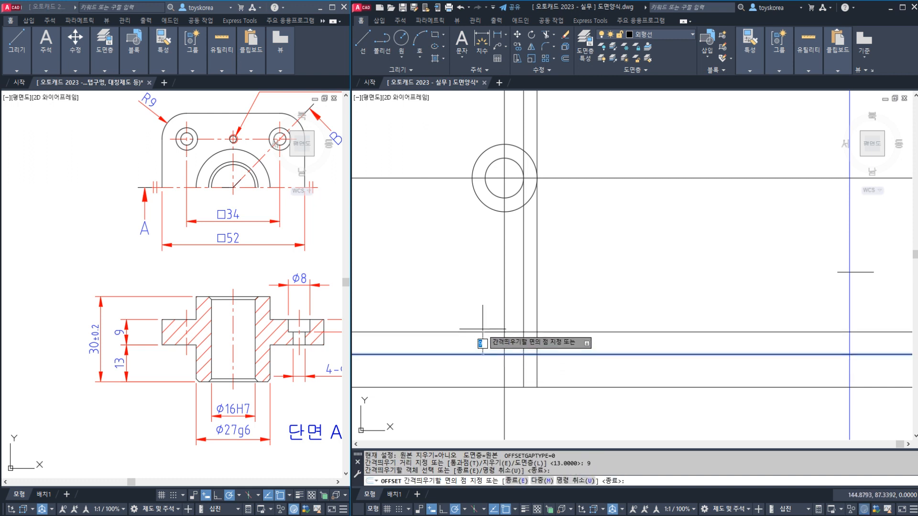
pyautogui.click(482, 330)
pyautogui.press('Return')
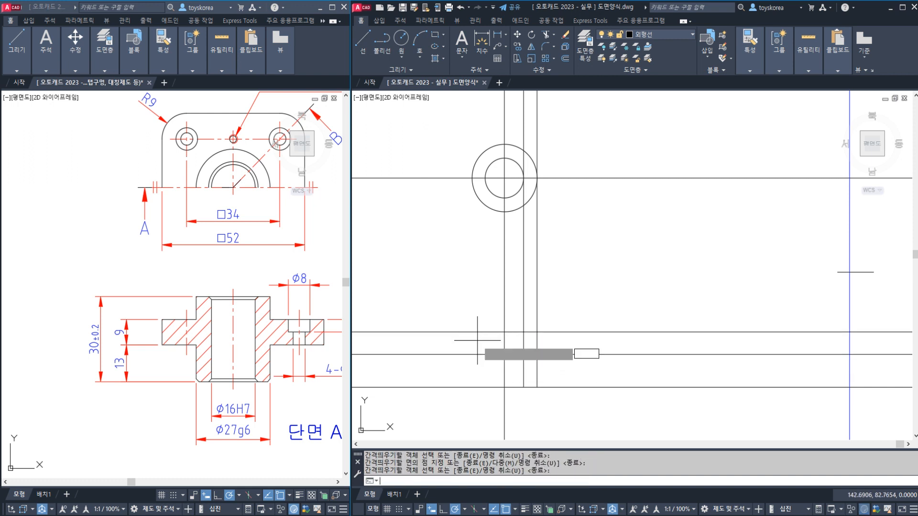
# Step: Offset the lower horizontal base line upward by 30 for the section's overall height
pyautogui.press('Return')
pyautogui.write('30')
pyautogui.press('Return')
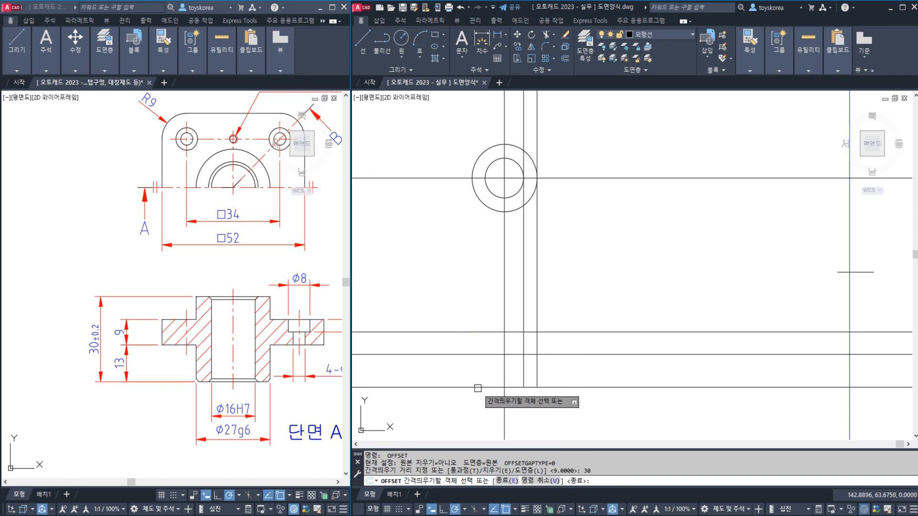
pyautogui.click(478, 387)
pyautogui.click(471, 358)
pyautogui.press('Escape')
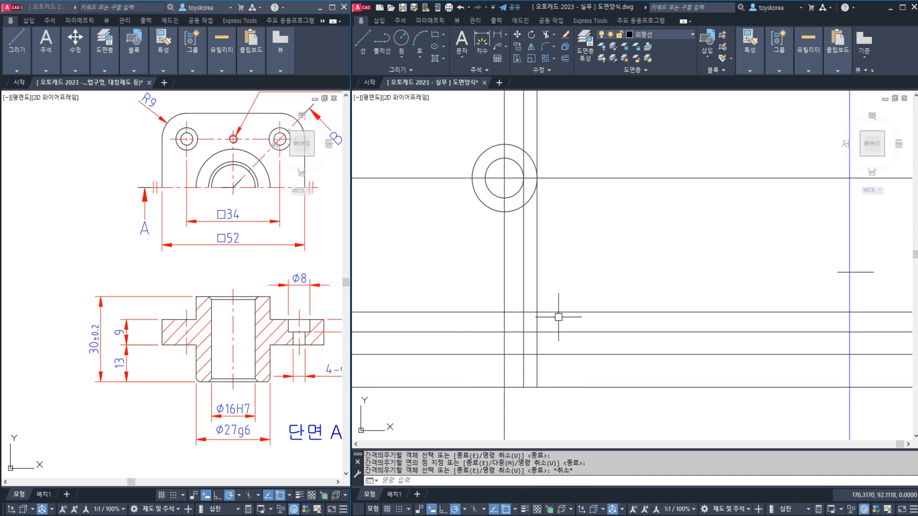
# Step: Trim the bore and boss vertical lines where they extend above the section's top line
pyautogui.write('TR')
pyautogui.press('Return')
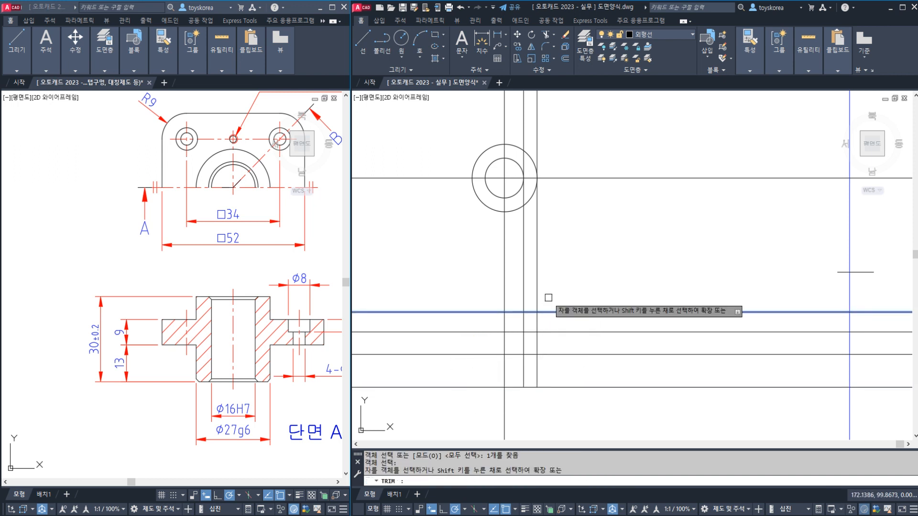
pyautogui.click(549, 297)
pyautogui.click(518, 291)
pyautogui.press('Escape')
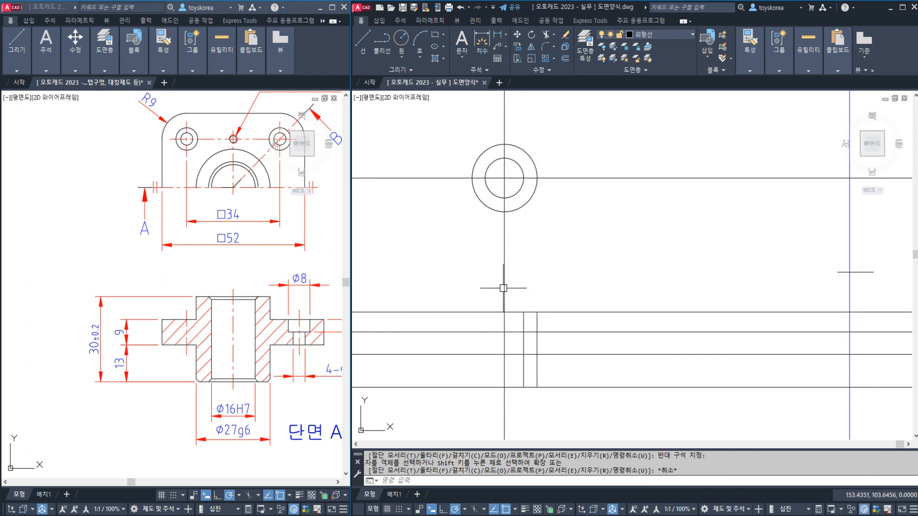
pyautogui.press('Escape')
pyautogui.click(523, 318)
pyautogui.click(537, 318)
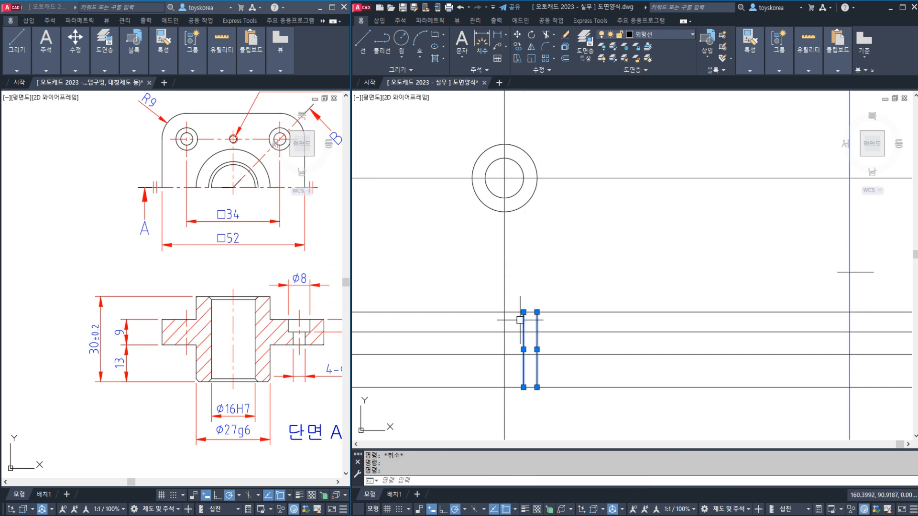
pyautogui.moveTo(257, 298)
pyautogui.mouseDown()
pyautogui.moveTo(250, 371)
pyautogui.moveTo(269, 383)
pyautogui.moveTo(269, 399)
pyautogui.moveTo(209, 289)
pyautogui.mouseUp()
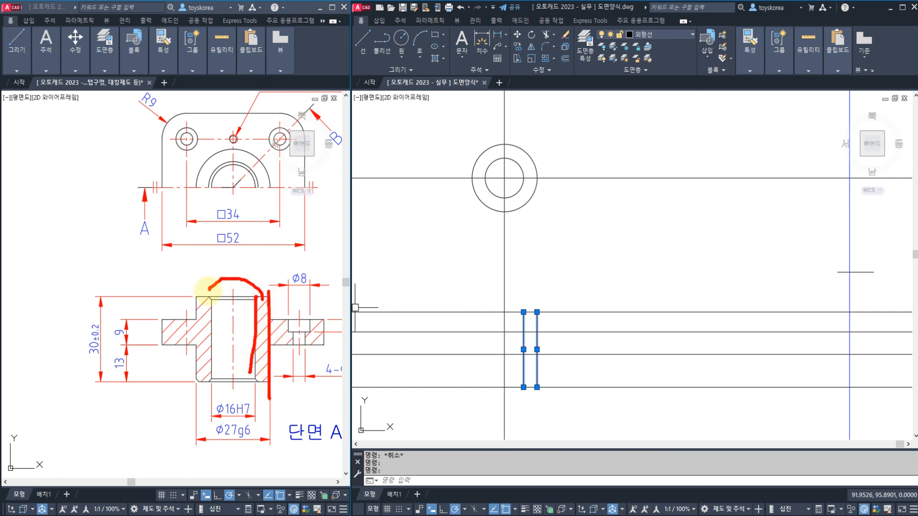
pyautogui.press('Escape')
pyautogui.press('Escape')
pyautogui.click(529, 300)
pyautogui.press('Escape')
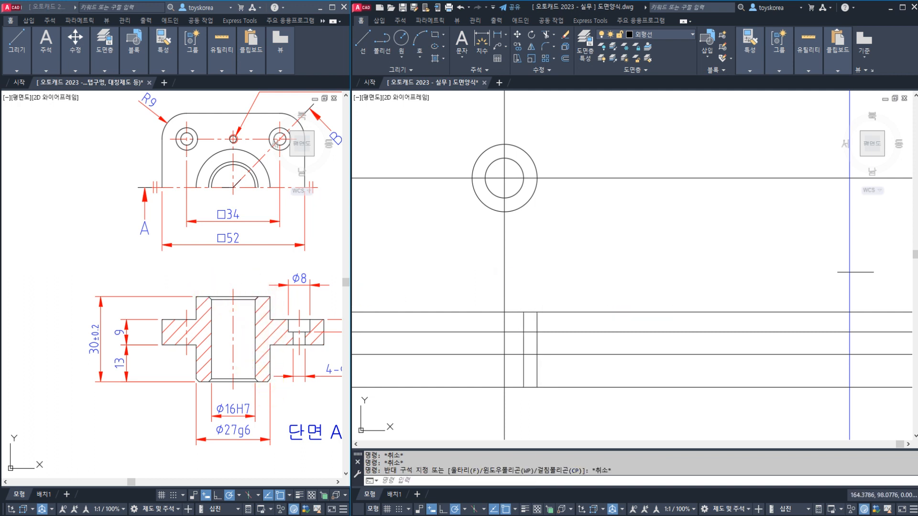
pyautogui.press('Escape')
# Step: Mirror the section's bore and boss lines about the vertical centre line, keeping the originals, and save the drawing
pyautogui.click(520, 323)
pyautogui.click(525, 317)
pyautogui.click(536, 320)
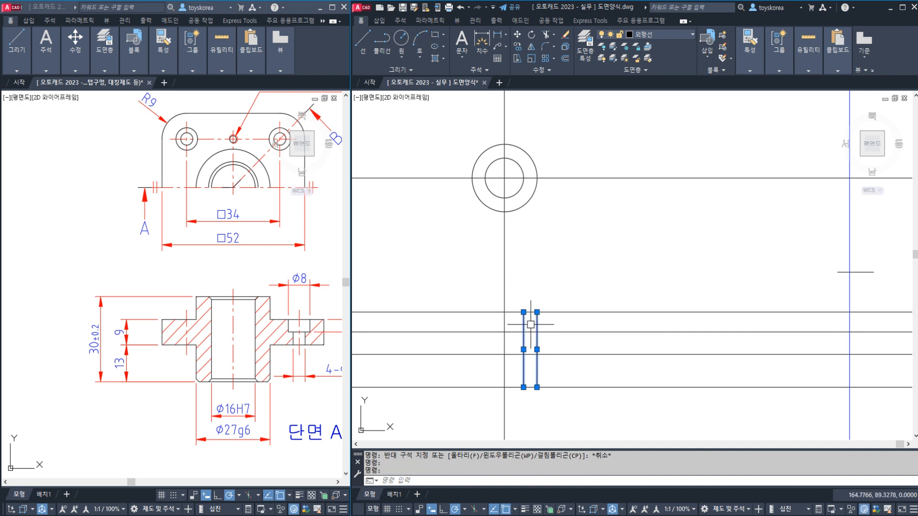
pyautogui.write('MI')
pyautogui.press('Return')
pyautogui.click(505, 388)
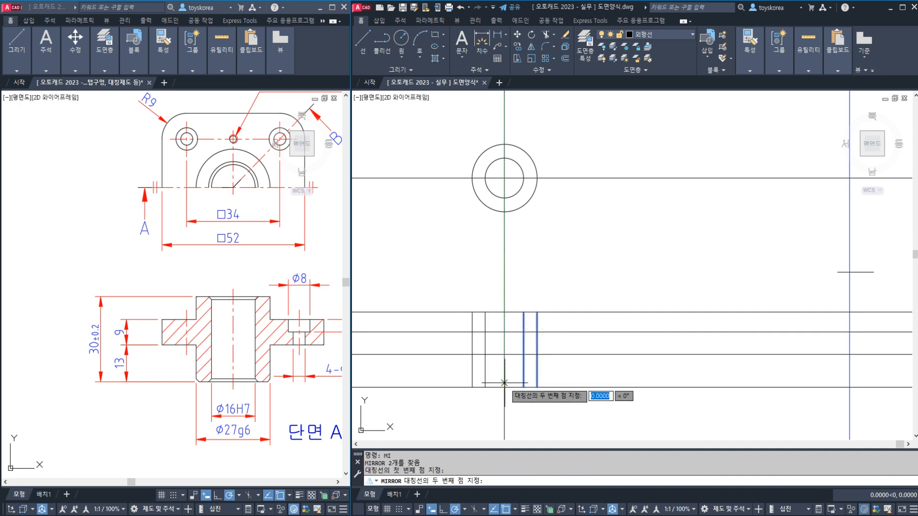
pyautogui.click(504, 318)
pyautogui.press('Escape')
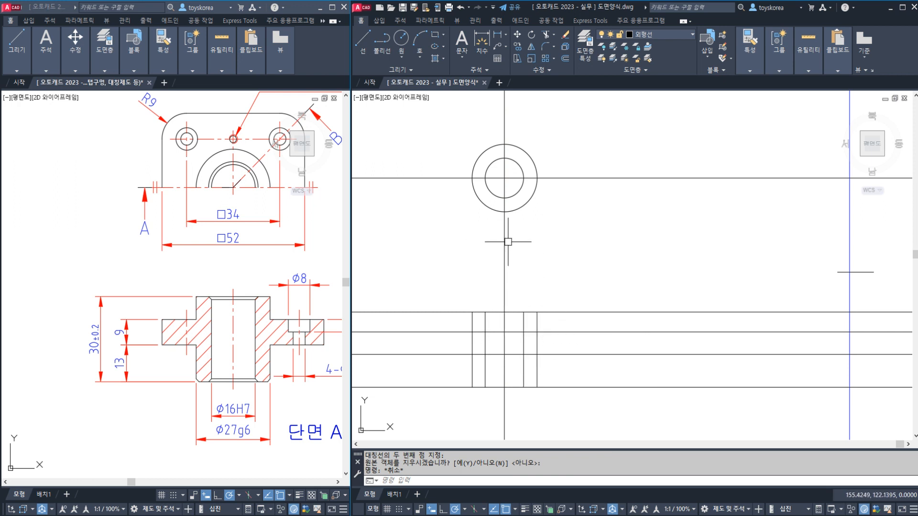
pyautogui.moveTo(502, 241); pyautogui.dragTo(518, 242, button='middle')
pyautogui.hotkey('ctrl', 's')
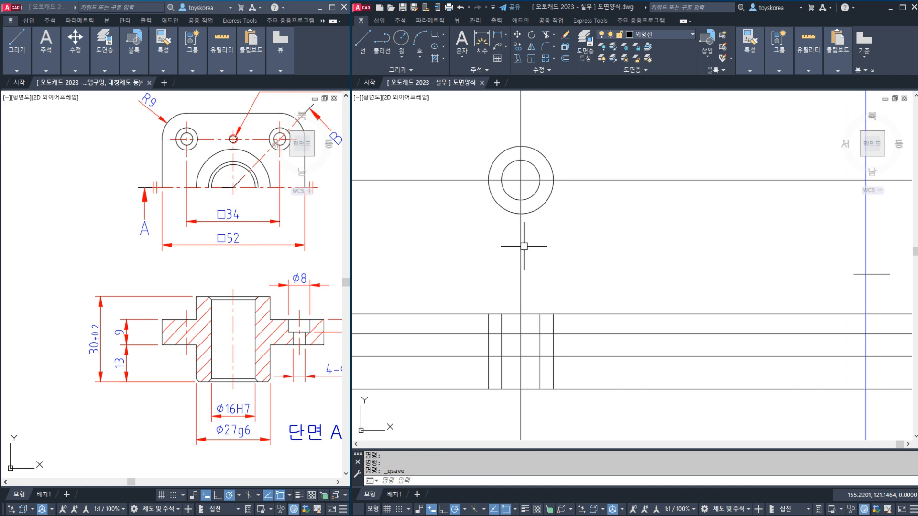
pyautogui.moveTo(587, 241)
pyautogui.mouseDown()
pyautogui.moveTo(595, 267)
pyautogui.moveTo(647, 249)
pyautogui.moveTo(676, 249)
pyautogui.moveTo(693, 268)
pyautogui.moveTo(731, 248)
pyautogui.moveTo(734, 265)
pyautogui.mouseUp()
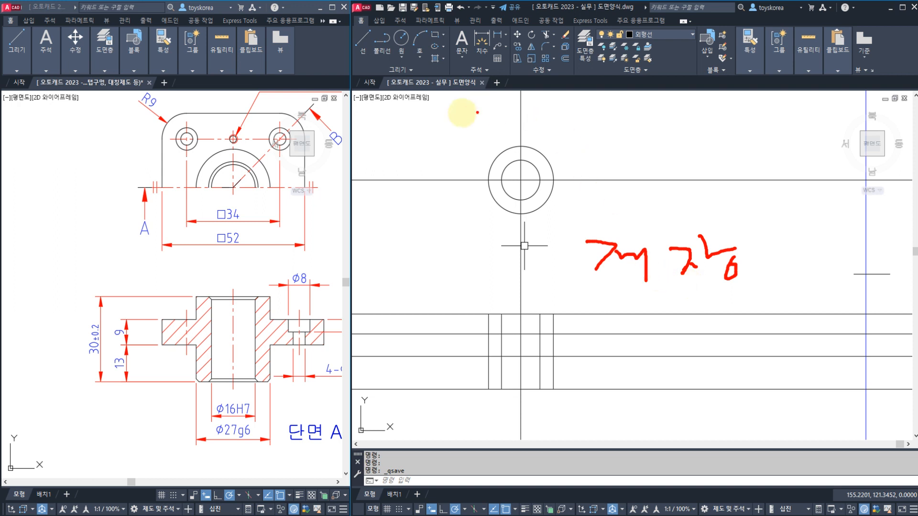
pyautogui.moveTo(447, 114); pyautogui.dragTo(521, 123)
pyautogui.moveTo(499, 102)
pyautogui.mouseDown()
pyautogui.moveTo(502, 139)
pyautogui.moveTo(526, 132)
pyautogui.mouseUp()
pyautogui.moveTo(485, 154)
pyautogui.mouseDown()
pyautogui.moveTo(500, 93)
pyautogui.moveTo(526, 159)
pyautogui.mouseUp()
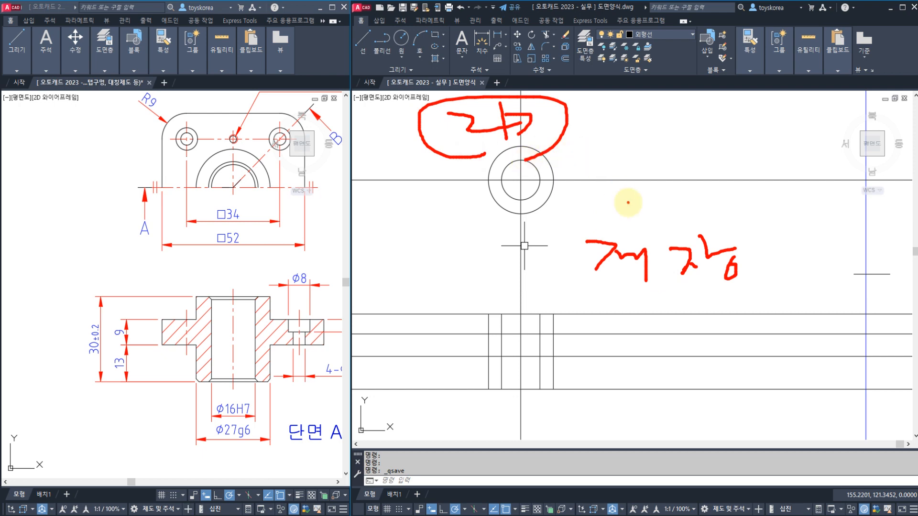
pyautogui.press('Escape')
pyautogui.press('Escape')
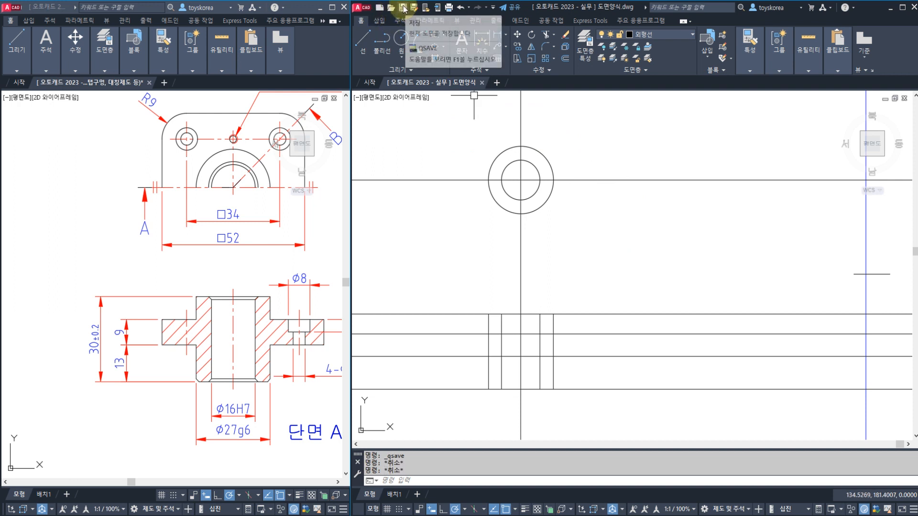
pyautogui.click(654, 170)
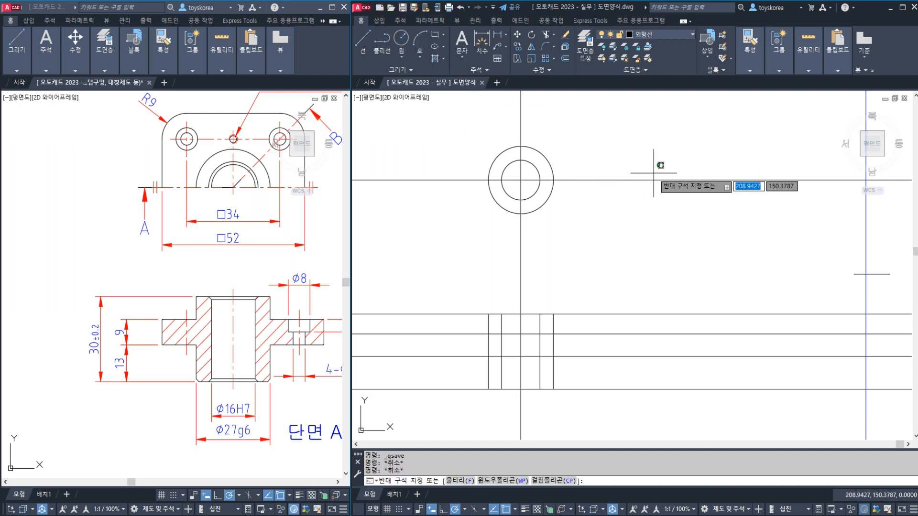
pyautogui.press('Escape')
pyautogui.moveTo(567, 226); pyautogui.dragTo(599, 235, button='middle')
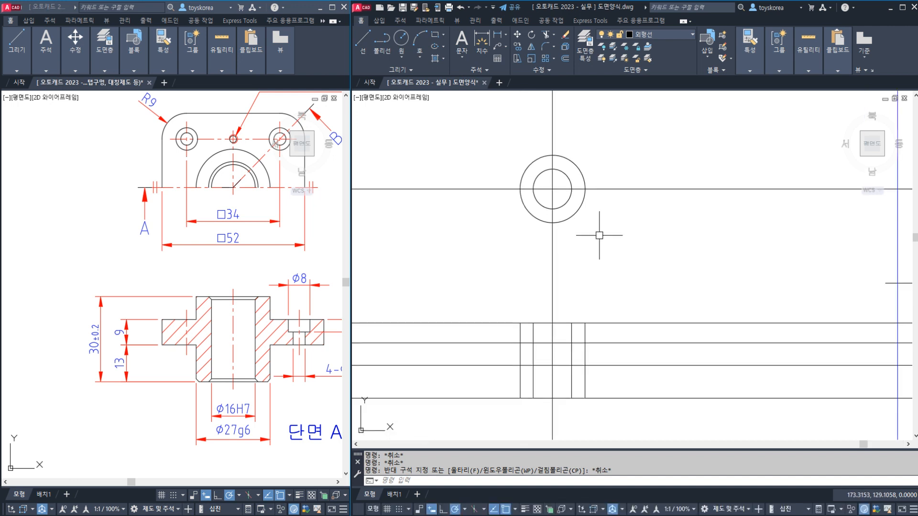
pyautogui.press('Escape')
pyautogui.press('Escape')
pyautogui.press('Escape')
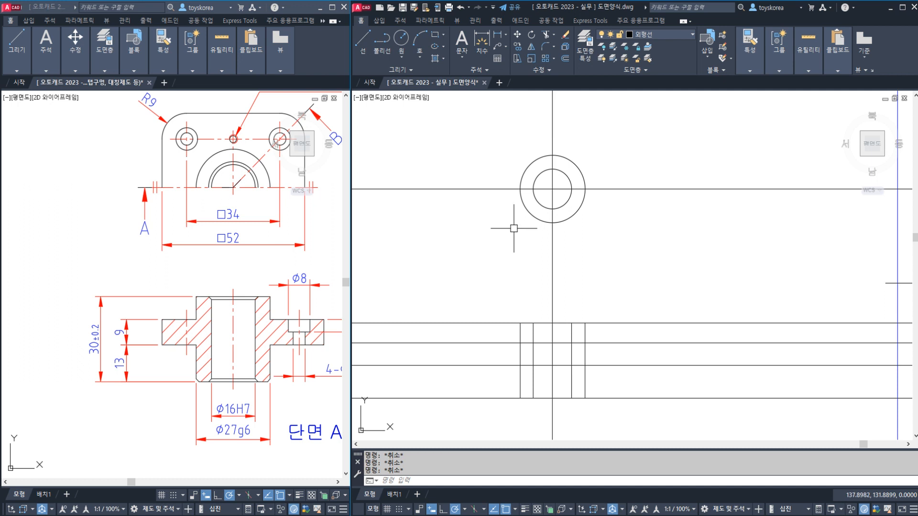
# Step: Save the drawing
pyautogui.moveTo(547, 238); pyautogui.dragTo(550, 246, button='middle')
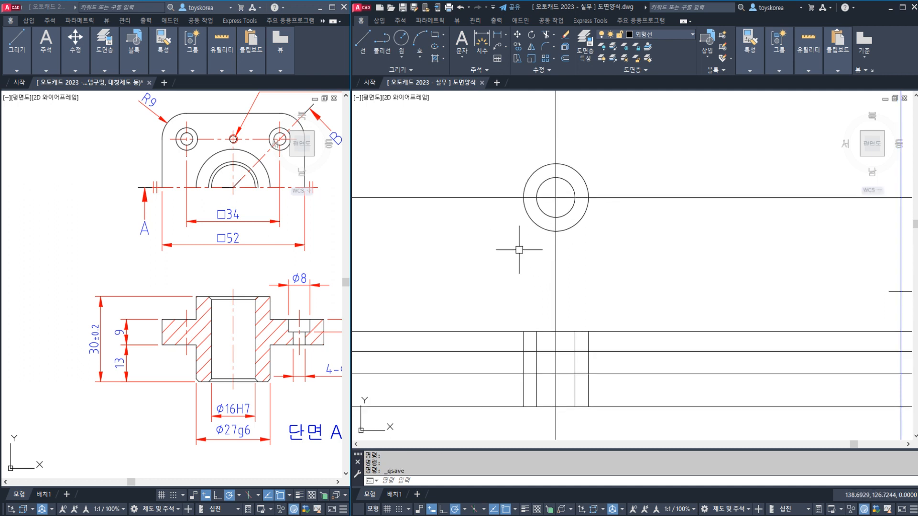
pyautogui.hotkey('ctrl', 's')
# Step: Offset the vertical centre line by 52/2 to both sides for the plate's side edges in the upper view
pyautogui.click(236, 220)
pyautogui.scroll(3, 236, 220)
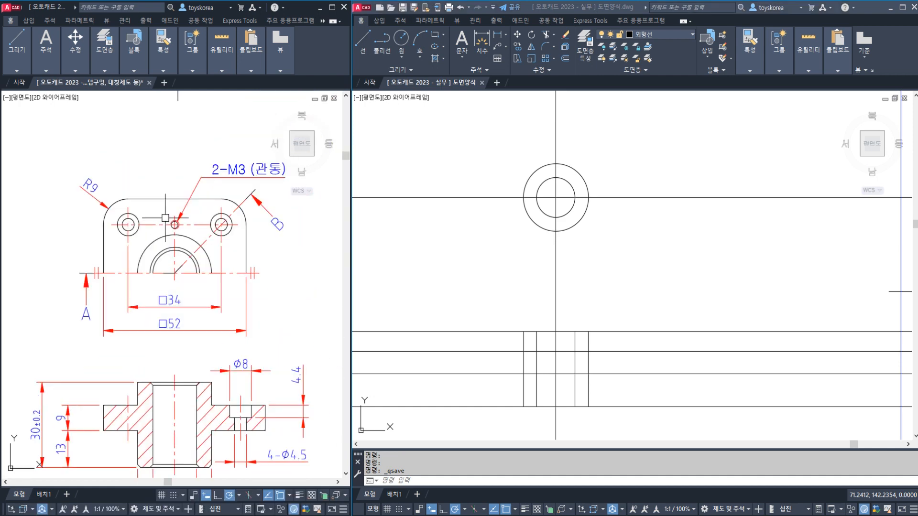
pyautogui.scroll(-2, 166, 251)
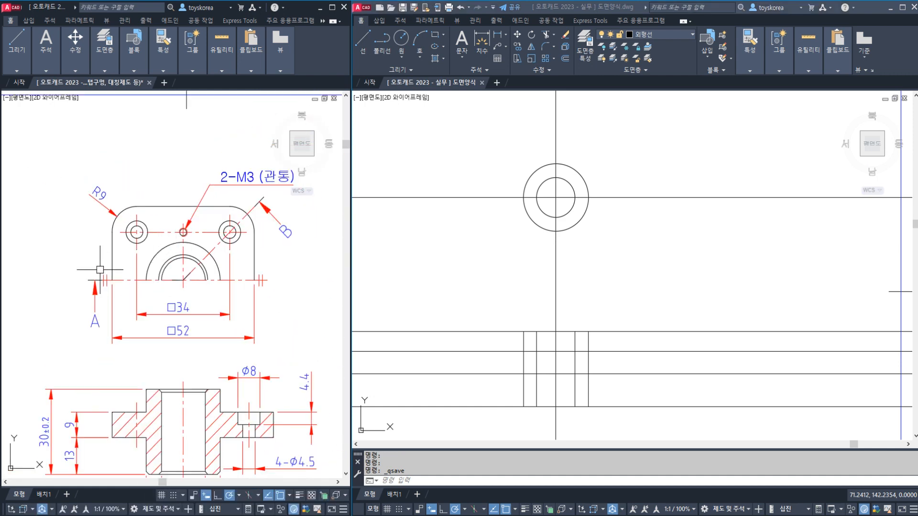
pyautogui.press('Escape')
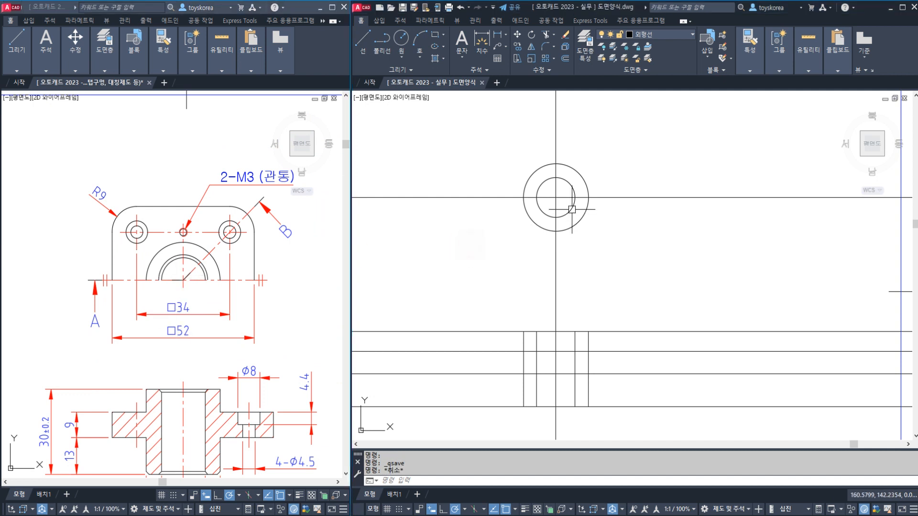
pyautogui.click(555, 205)
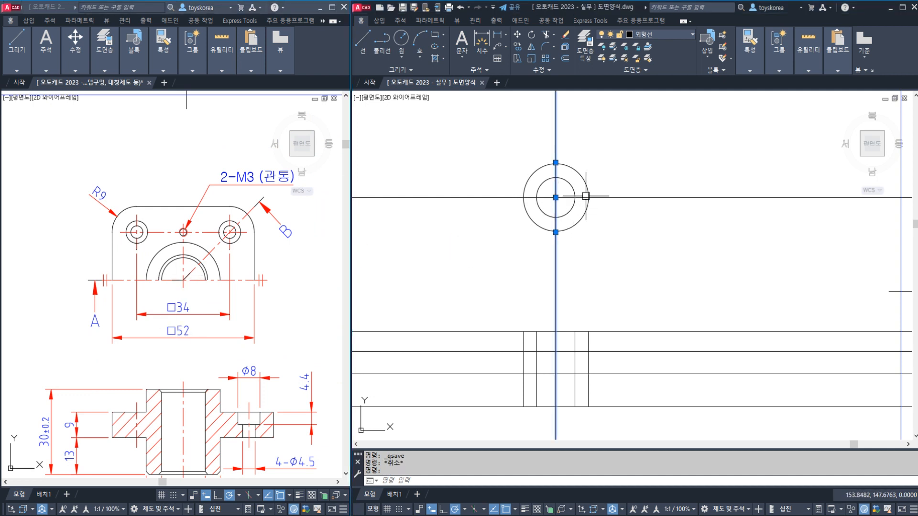
pyautogui.press('Escape')
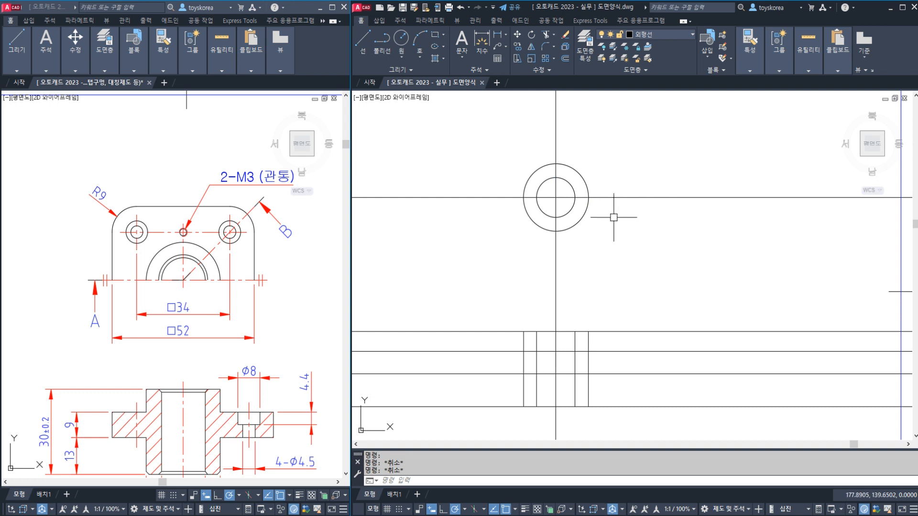
pyautogui.write('o')
pyautogui.press('Return')
pyautogui.write('52/2')
pyautogui.press('Return')
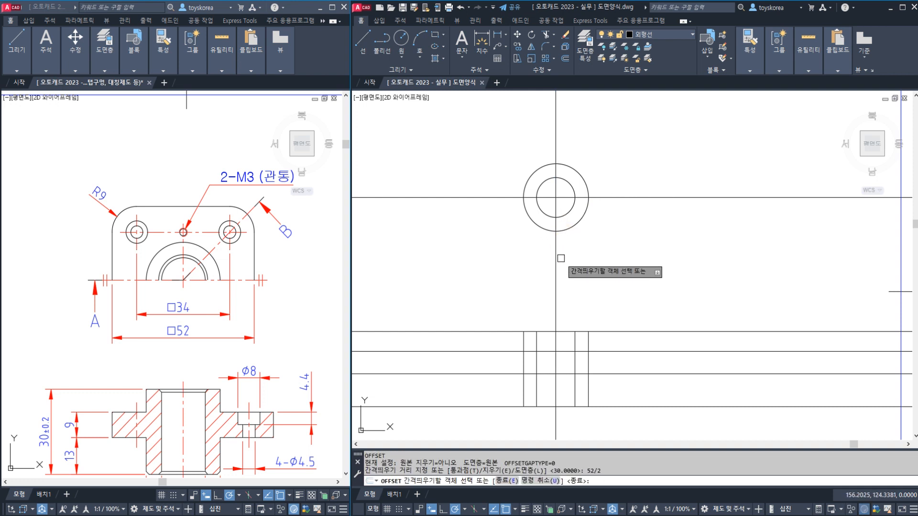
pyautogui.click(555, 256)
pyautogui.click(537, 257)
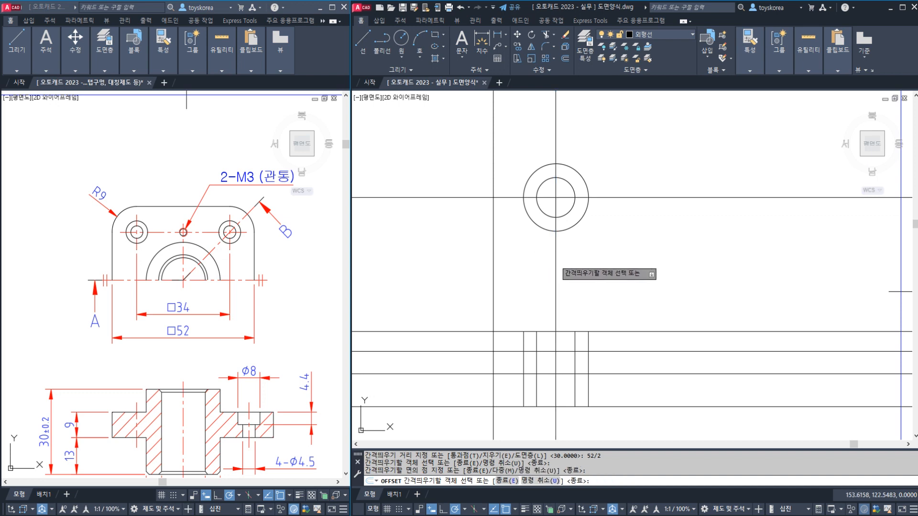
pyautogui.click(555, 241)
pyautogui.click(588, 256)
pyautogui.press('Escape')
# Step: Check the distance between the two offset side lines with a temporary linear dimension and erase that dimension
pyautogui.moveTo(603, 182); pyautogui.dragTo(594, 204, button='middle')
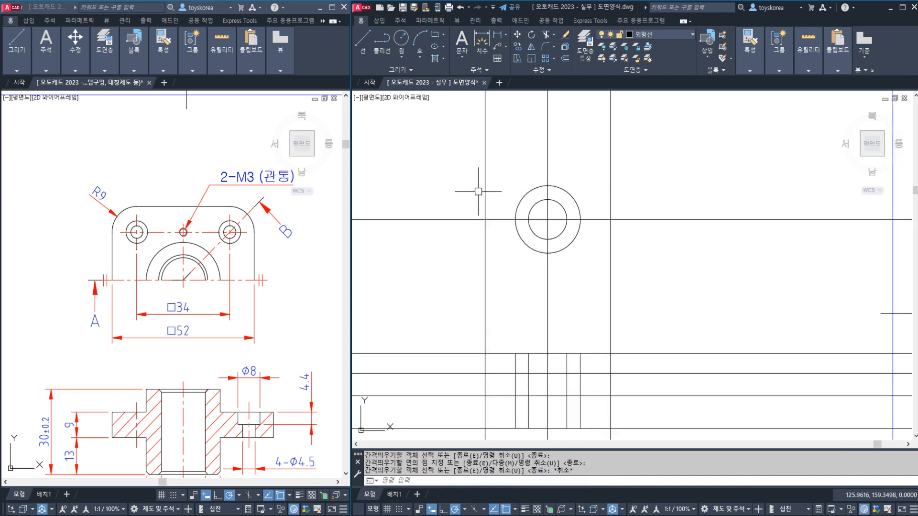
pyautogui.click(614, 210)
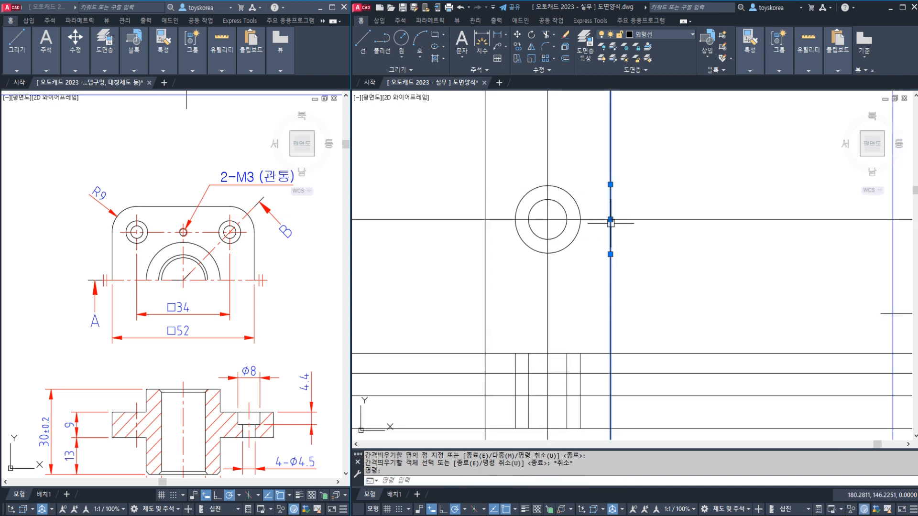
pyautogui.click(473, 252)
pyautogui.press('Escape')
pyautogui.press('Escape')
pyautogui.write('DLI')
pyautogui.press('Return')
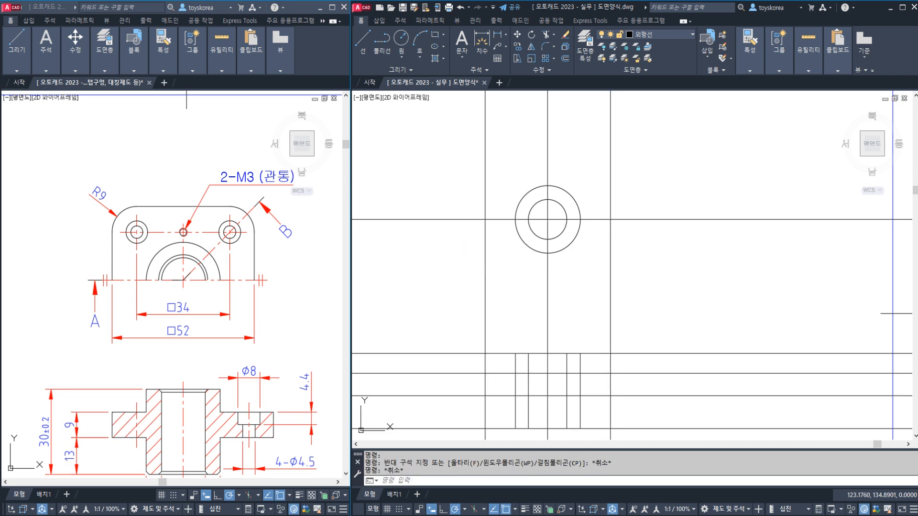
pyautogui.click(485, 234)
pyautogui.click(610, 235)
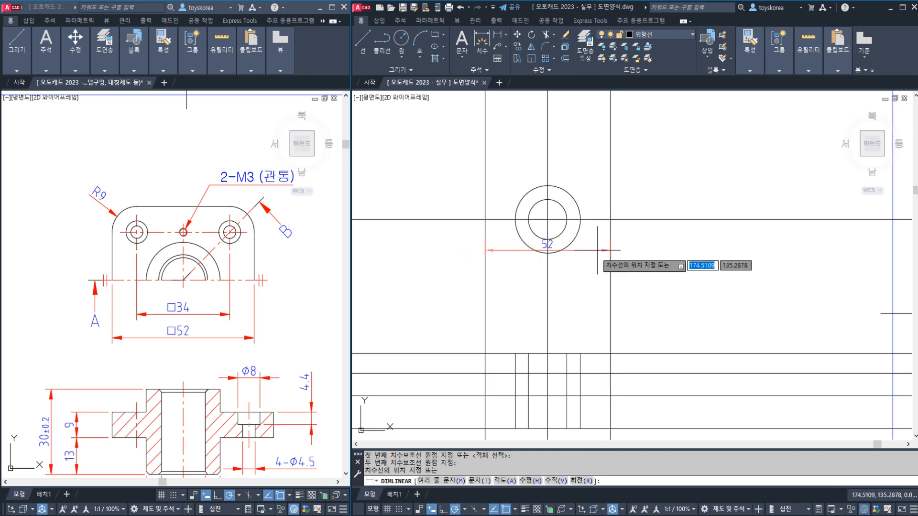
pyautogui.click(580, 259)
pyautogui.press('Escape')
pyautogui.click(554, 251)
pyautogui.write('E')
pyautogui.press('Return')
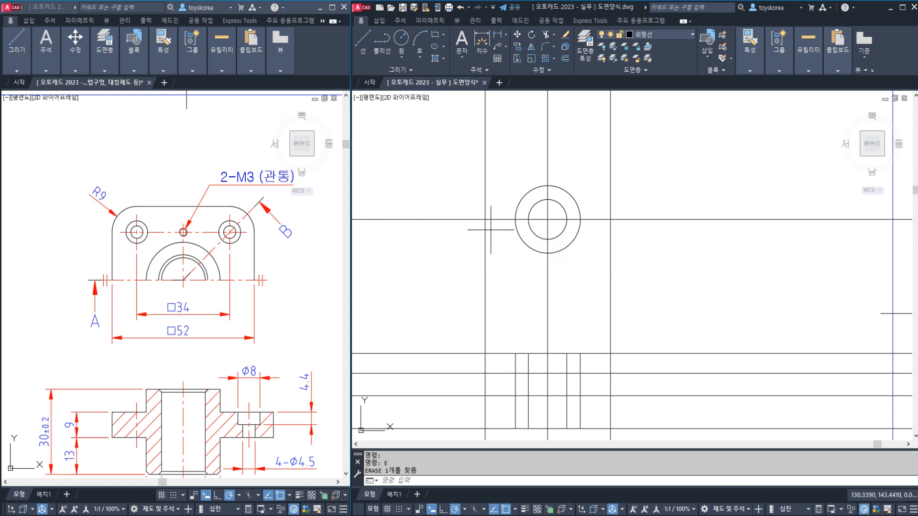
# Step: Offset the upper view's horizontal centre line upward by 52/2 for the plate's top edge
pyautogui.click(492, 222)
pyautogui.press('Escape')
pyautogui.press('Escape')
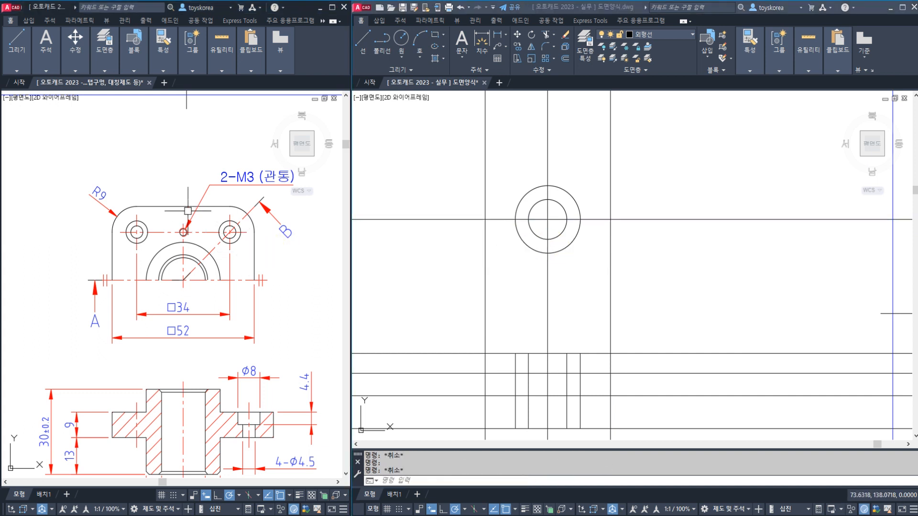
pyautogui.moveTo(469, 200); pyautogui.dragTo(451, 215, button='middle')
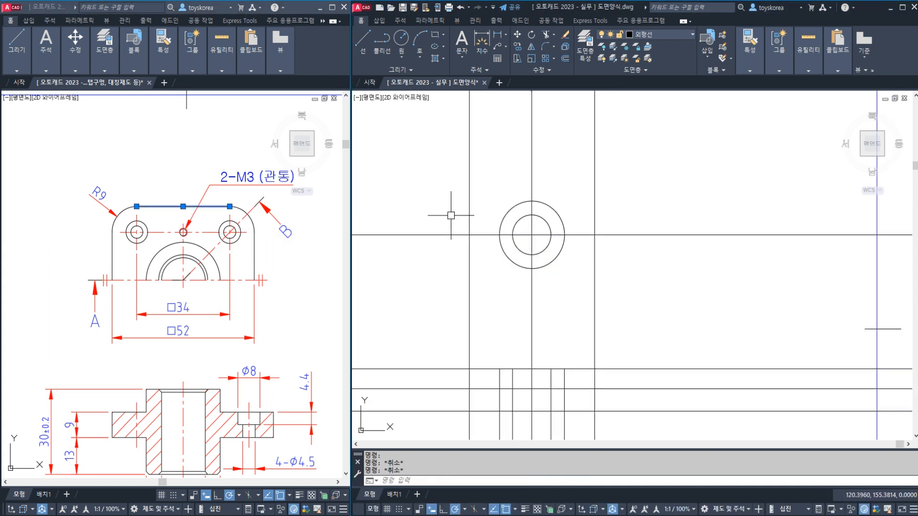
pyautogui.write('o')
pyautogui.press('Return')
pyautogui.write('52/2')
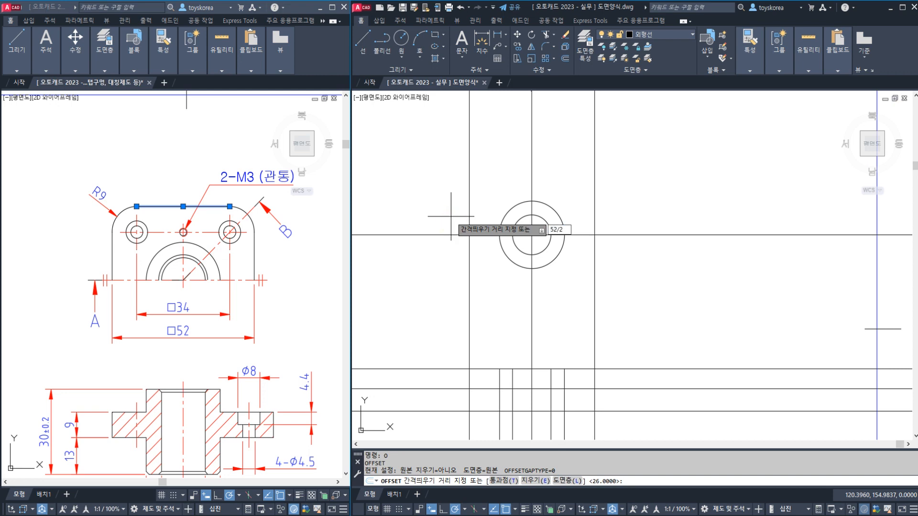
pyautogui.press('Return')
pyautogui.click(483, 234)
pyautogui.click(493, 203)
pyautogui.press('Escape')
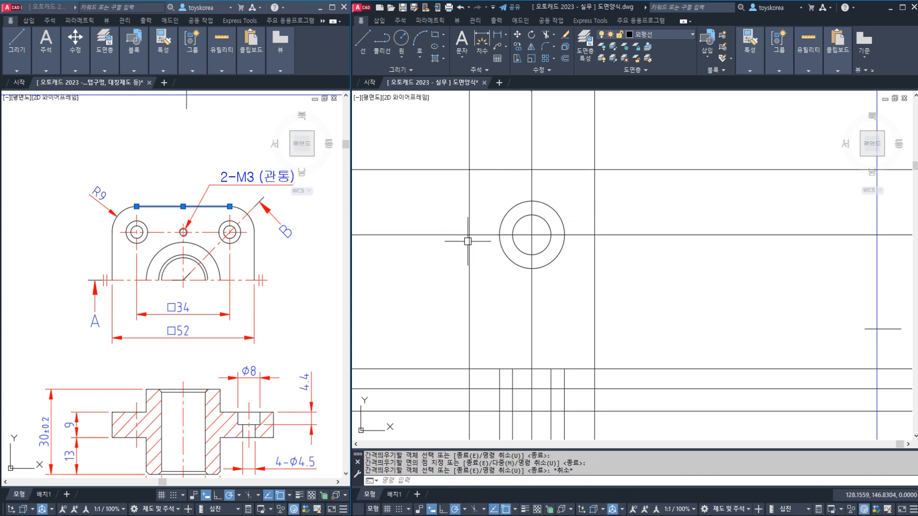
# Step: Fillet the plate's upper-left corner with a radius of 9, between the left side line and the top line
pyautogui.click(191, 223)
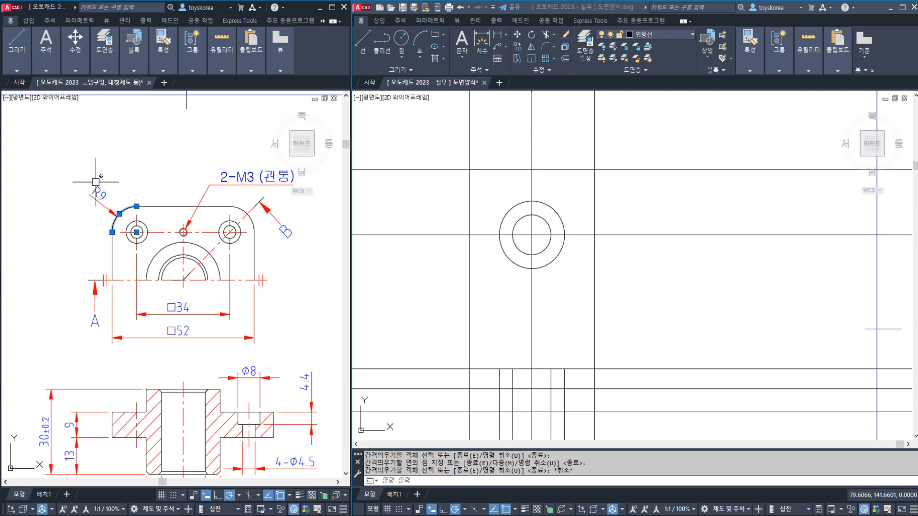
pyautogui.click(523, 179)
pyautogui.press('Escape')
pyautogui.press('Escape')
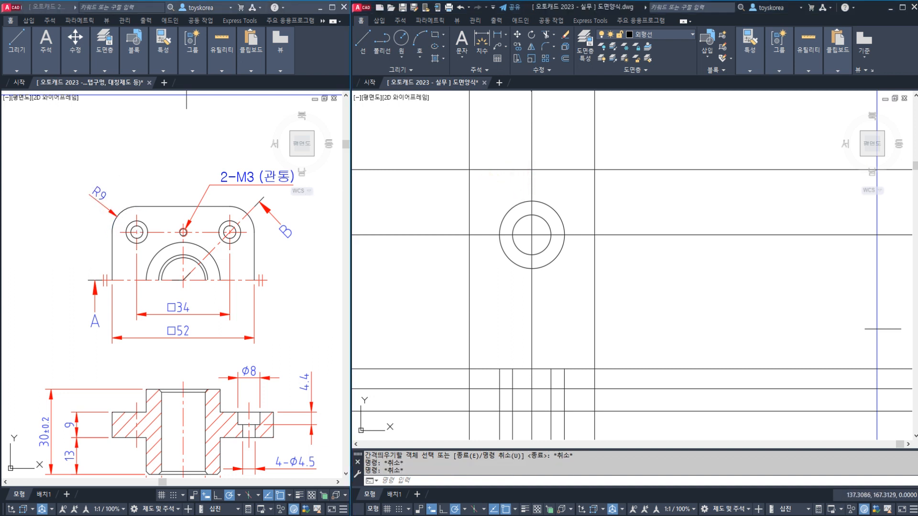
pyautogui.write('f')
pyautogui.press('Return')
pyautogui.write('r')
pyautogui.press('Return')
pyautogui.write('9')
pyautogui.press('Return')
pyautogui.click(469, 184)
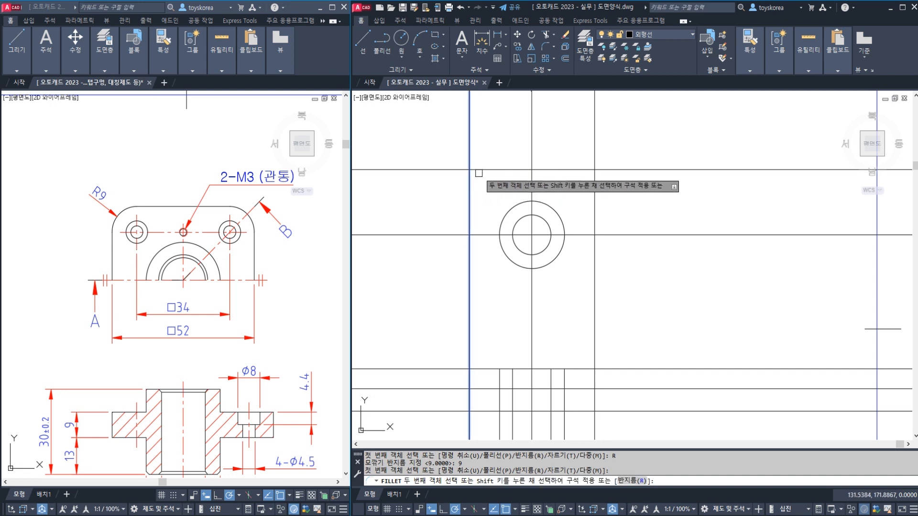
pyautogui.click(480, 171)
# Step: Fillet the plate's upper-right corner with the same radius and save the drawing
pyautogui.press('Return')
pyautogui.click(583, 171)
pyautogui.click(594, 181)
pyautogui.press('Escape')
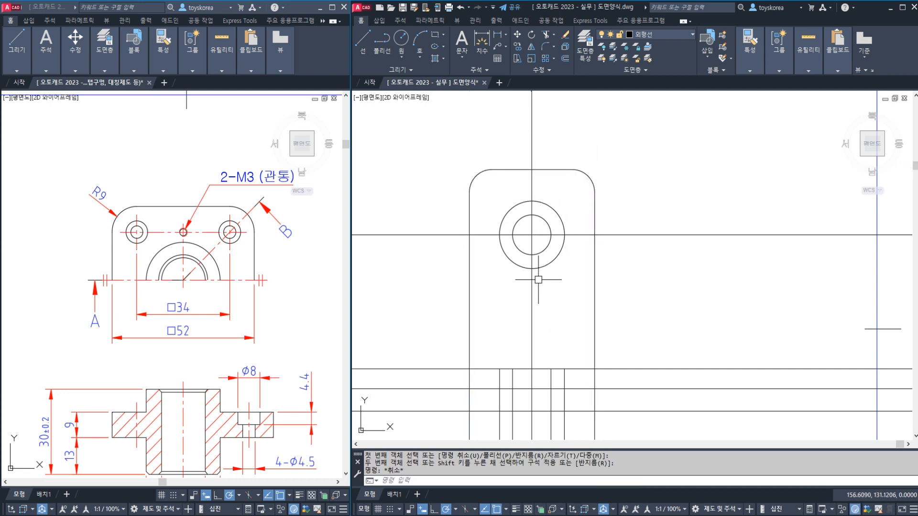
pyautogui.hotkey('ctrl', 's')
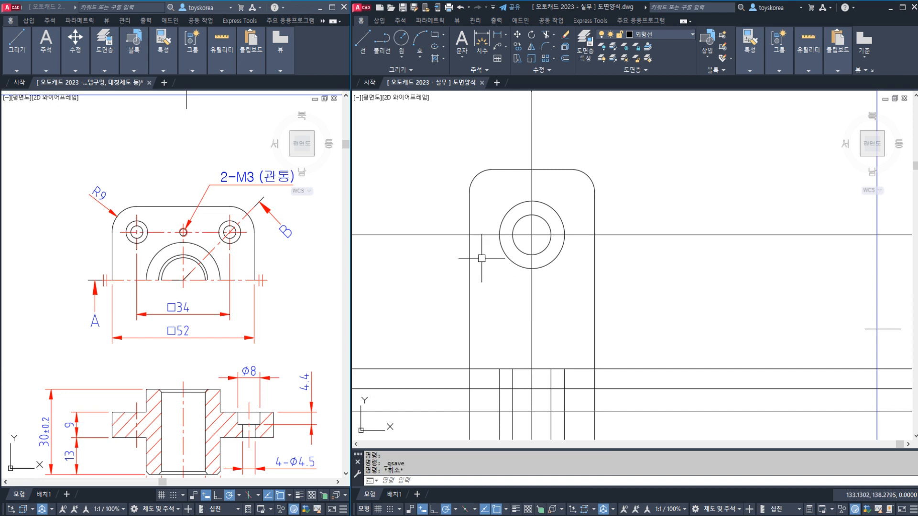
# Step: Try to offset the vertical centre line to the left by 34/2 to locate the left-hand hole
pyautogui.click(128, 258)
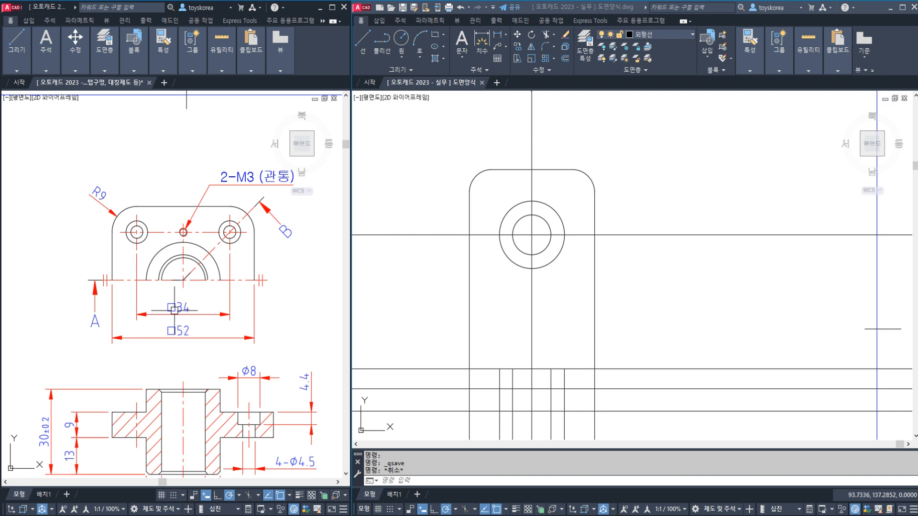
pyautogui.click(400, 297)
pyautogui.press('Escape')
pyautogui.press('Escape')
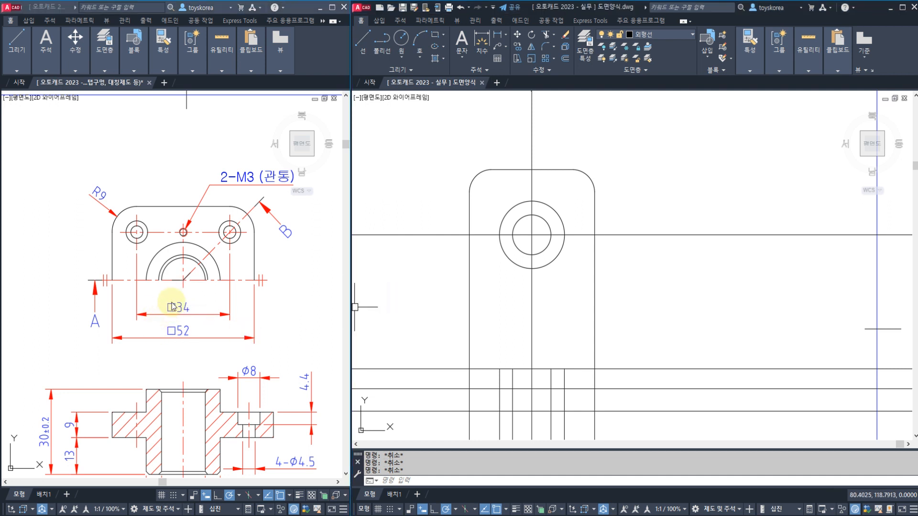
pyautogui.write('o')
pyautogui.press('Return')
pyautogui.write('3')
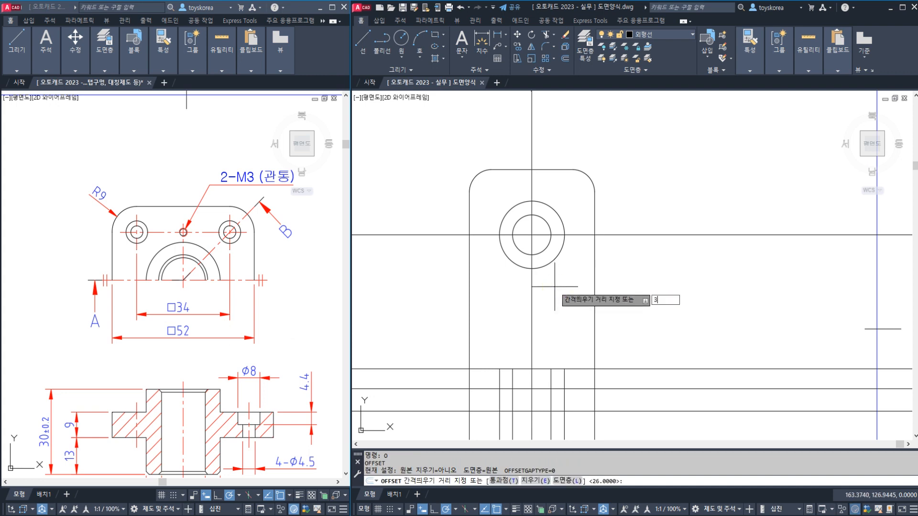
pyautogui.write('4/2')
pyautogui.press('Return')
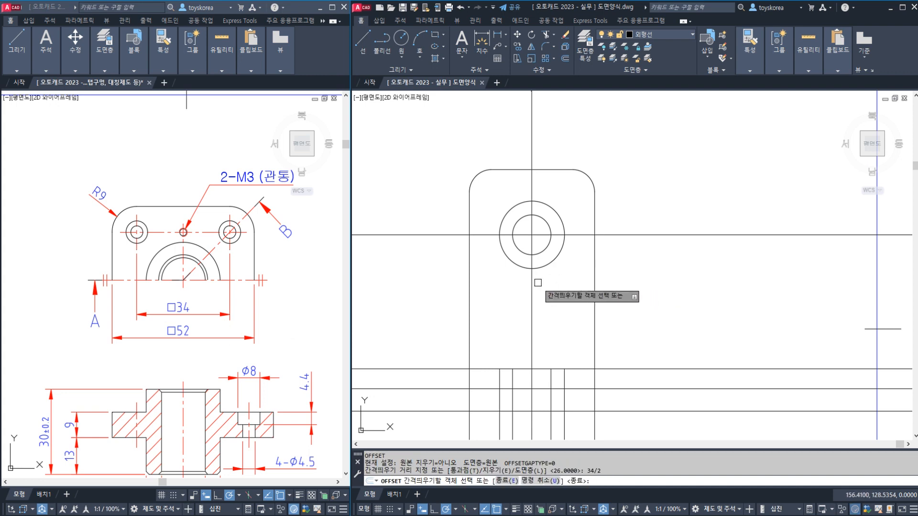
pyautogui.click(531, 286)
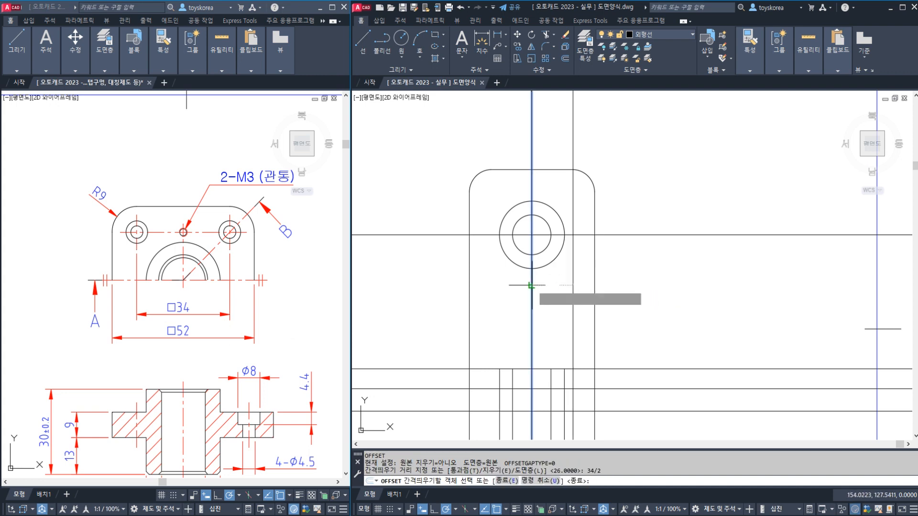
pyautogui.click(496, 290)
pyautogui.press('Escape')
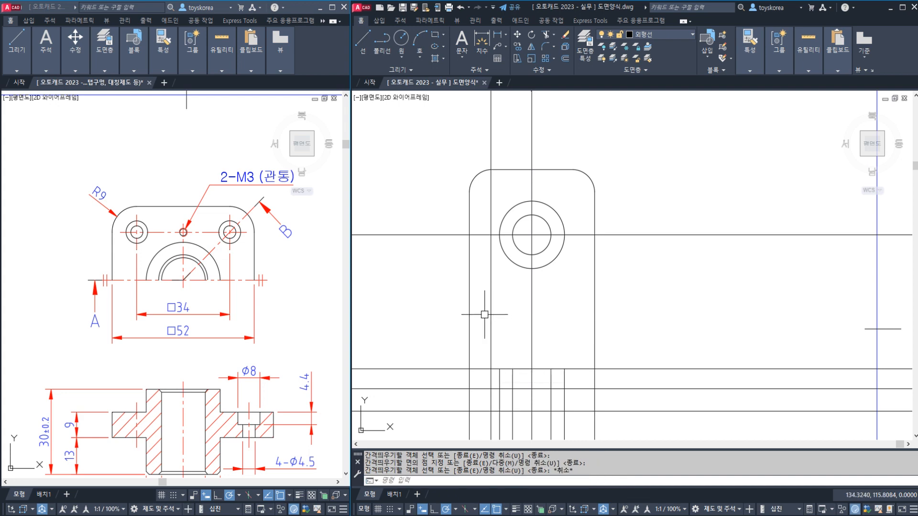
# Step: Examine the corner holes in the reference's upper view together with the counterbore dimensions in its section view
pyautogui.press('Escape')
pyautogui.click(320, 307)
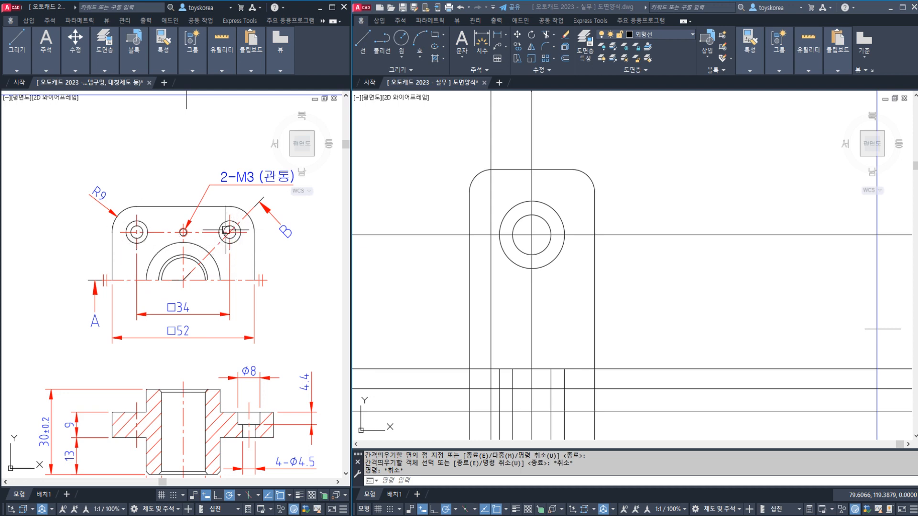
pyautogui.moveTo(228, 231)
pyautogui.click(529, 235)
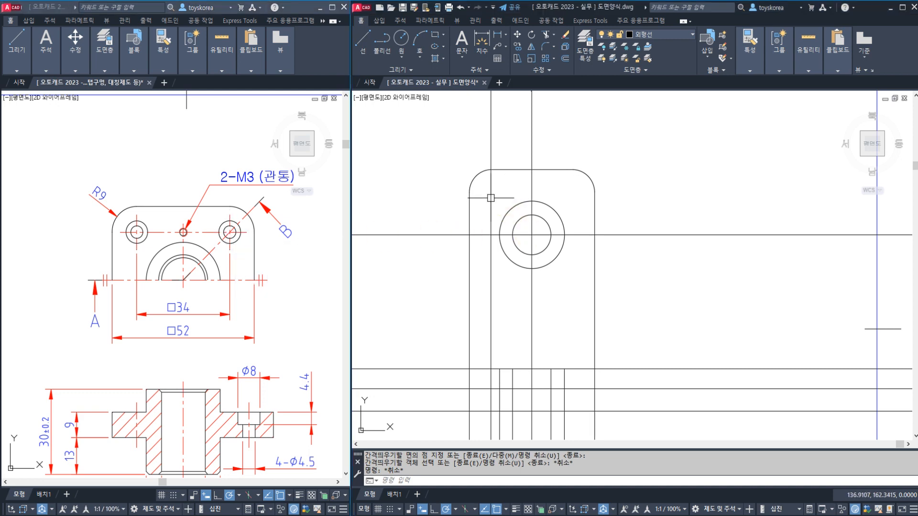
pyautogui.click(204, 351)
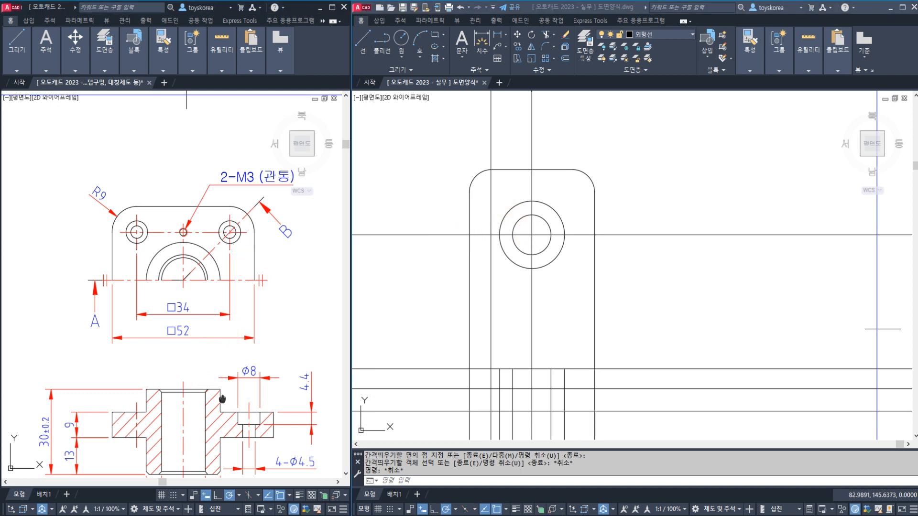
pyautogui.moveTo(269, 432); pyautogui.dragTo(264, 418, button='middle')
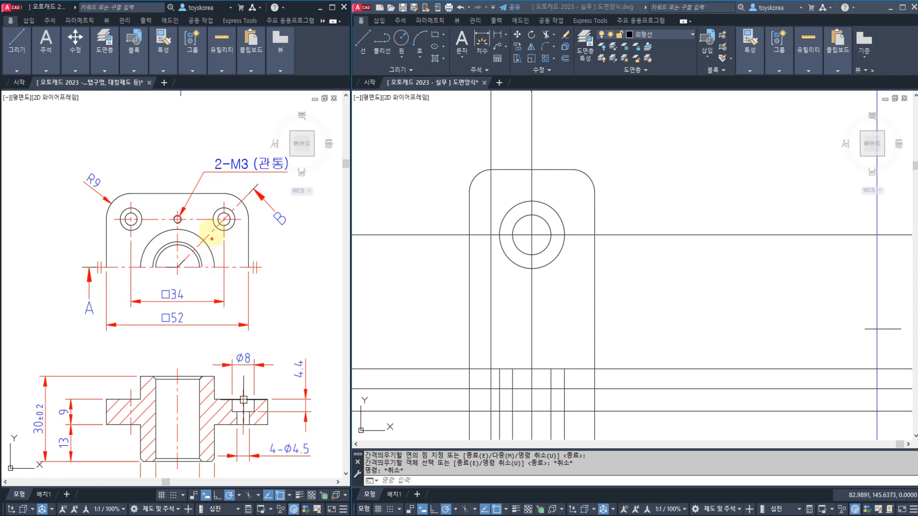
pyautogui.moveTo(226, 238); pyautogui.dragTo(234, 203)
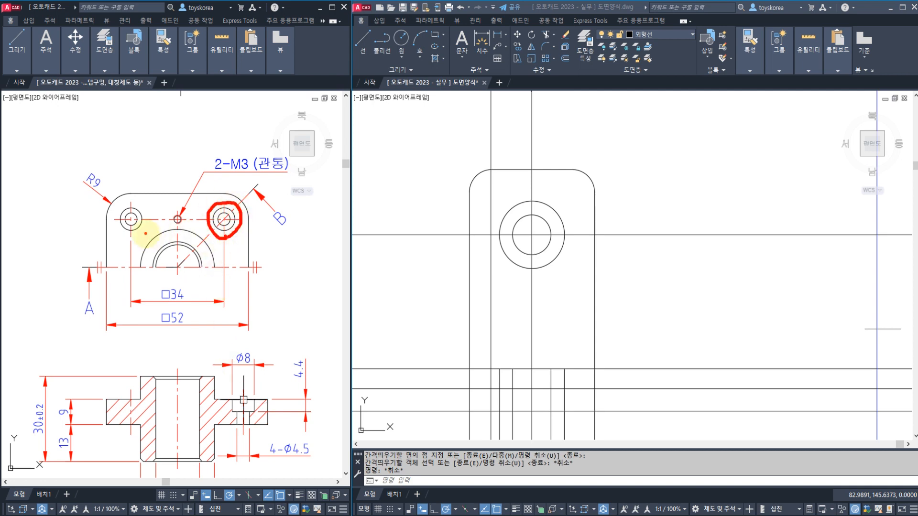
pyautogui.press('Escape')
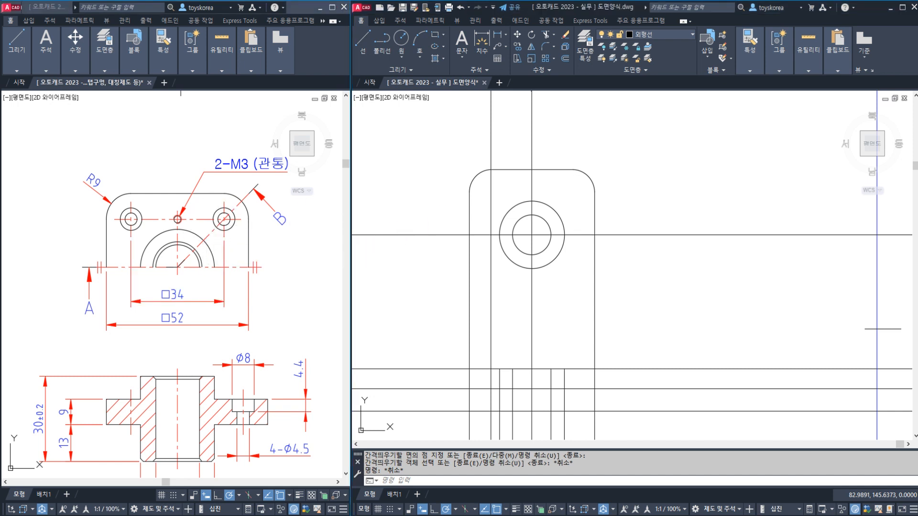
# Step: Erase the vertical construction line offset to the left of the centre line for the hole position
pyautogui.click(483, 208)
pyautogui.press('Escape')
pyautogui.click(491, 208)
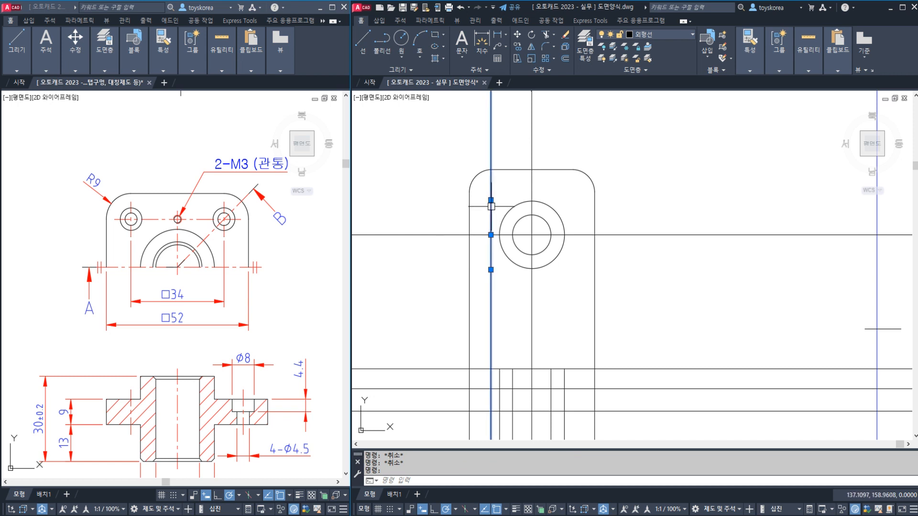
pyautogui.write('e')
pyautogui.press('Return')
pyautogui.click(234, 227)
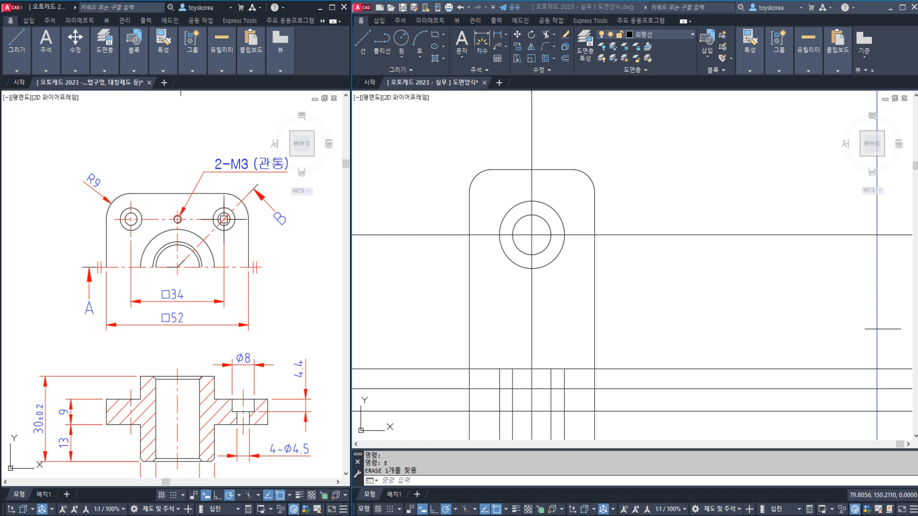
# Step: Offset the vertical centre line to the right by 34/2 to locate the upper-right corner hole
pyautogui.click(496, 234)
pyautogui.press('Escape')
pyautogui.press('Escape')
pyautogui.moveTo(570, 227); pyautogui.dragTo(503, 216, button='middle')
pyautogui.scroll(2, 513, 210)
pyautogui.write('o')
pyautogui.press('Return')
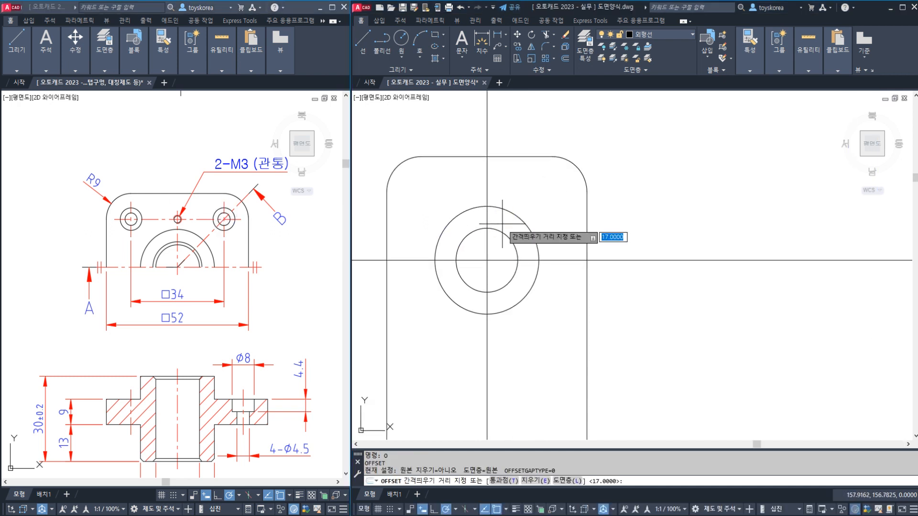
pyautogui.write('34/2')
pyautogui.press('Return')
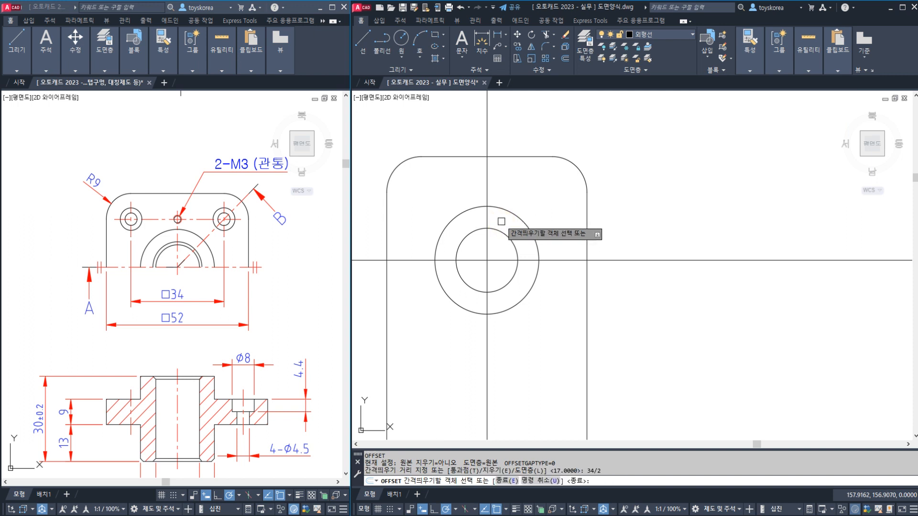
pyautogui.click(487, 197)
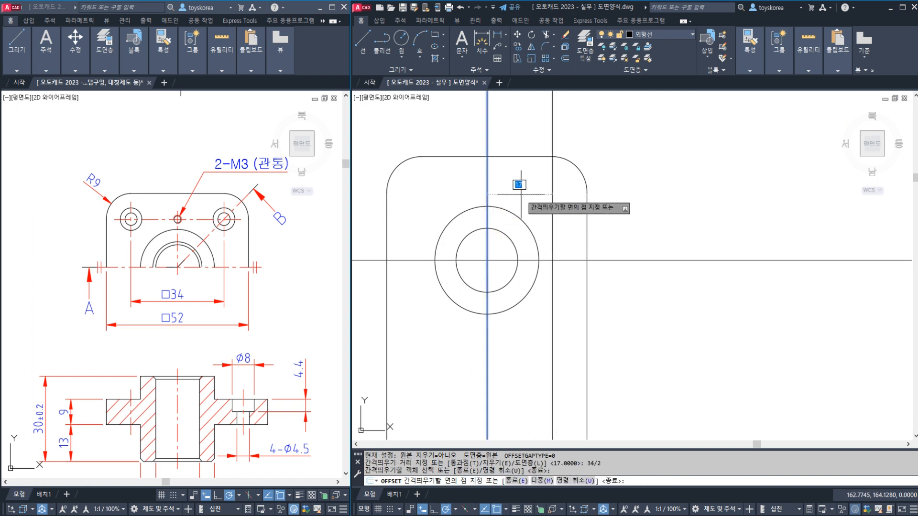
pyautogui.press('Escape')
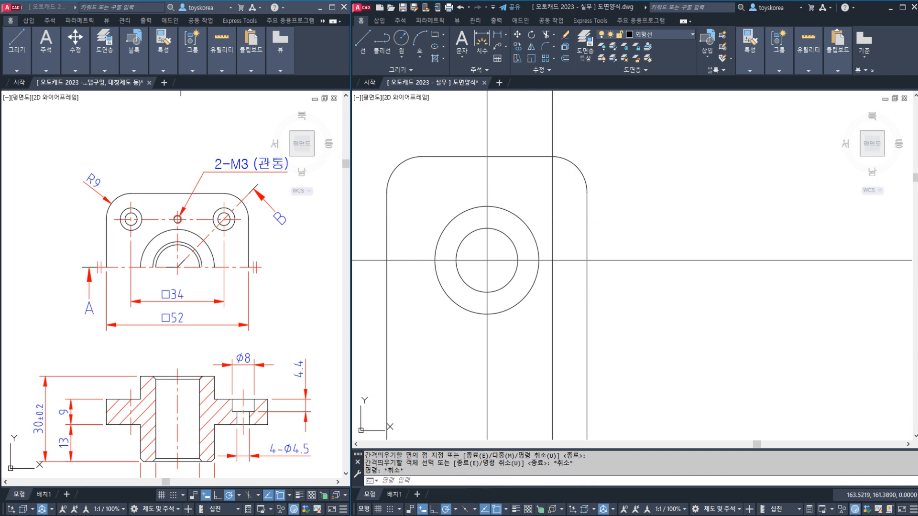
# Step: Offset the horizontal centre line upward by the same distance of 17 to locate the corner hole's height
pyautogui.press('Return')
pyautogui.press('Return')
pyautogui.click(566, 260)
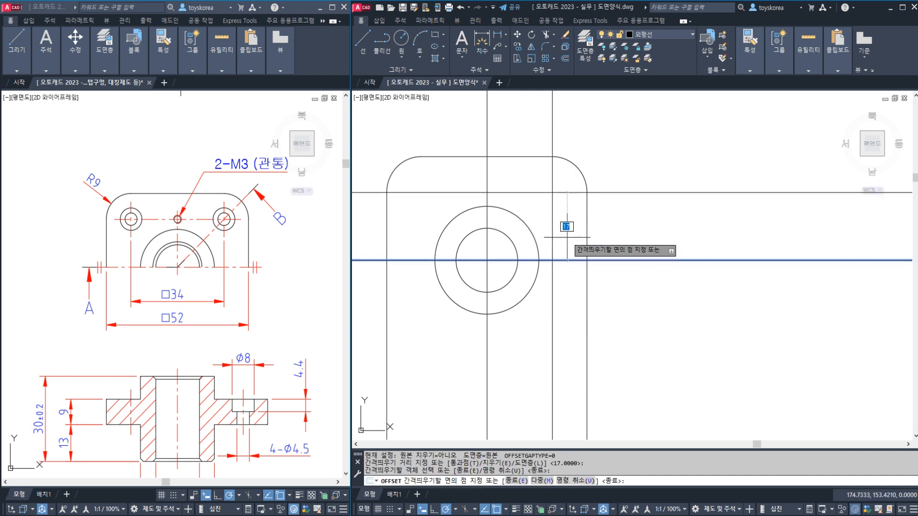
pyautogui.click(554, 222)
pyautogui.press('Escape')
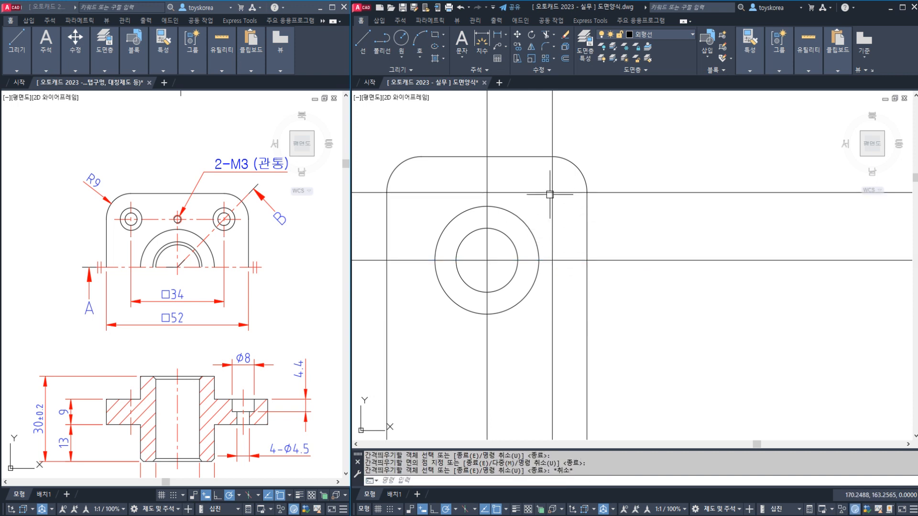
# Step: Examine the counterbore and through-hole diameter dimensions in the reference's section view
pyautogui.moveTo(261, 342); pyautogui.dragTo(256, 324, button='middle')
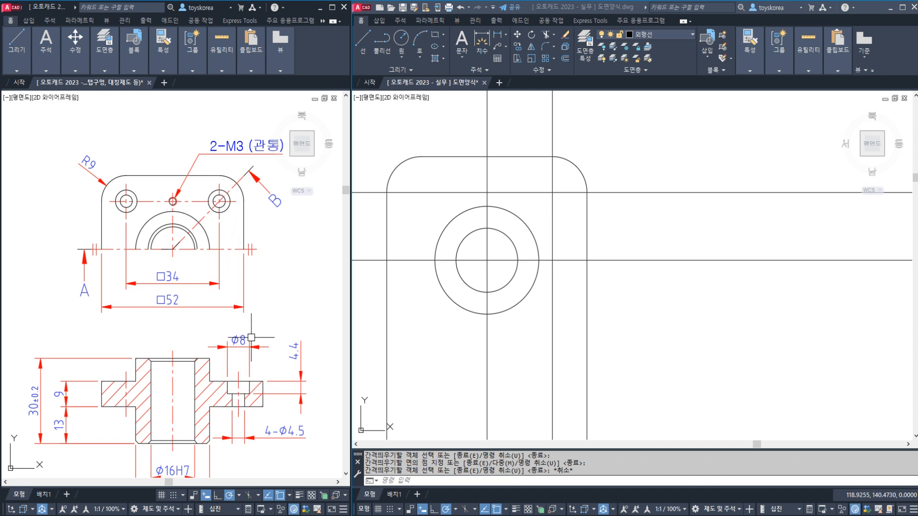
pyautogui.moveTo(247, 350)
pyautogui.mouseDown()
pyautogui.moveTo(237, 322)
pyautogui.moveTo(246, 345)
pyautogui.mouseUp()
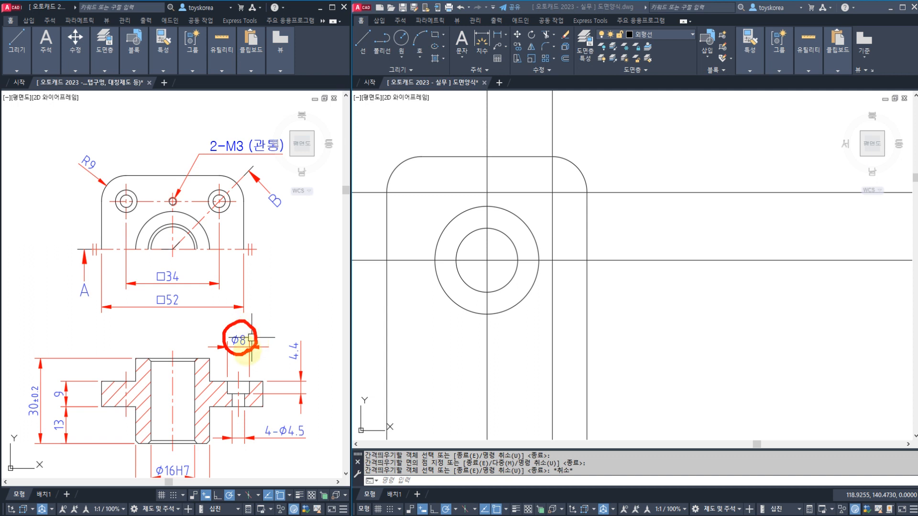
pyautogui.moveTo(292, 447)
pyautogui.mouseDown()
pyautogui.moveTo(303, 443)
pyautogui.moveTo(271, 423)
pyautogui.moveTo(301, 439)
pyautogui.mouseUp()
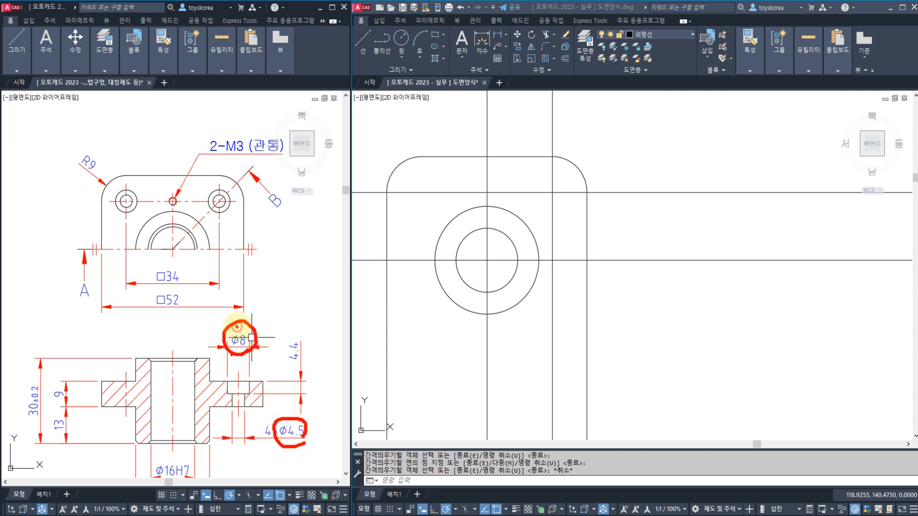
pyautogui.moveTo(241, 329); pyautogui.dragTo(248, 316)
pyautogui.click(253, 368)
pyautogui.hotkey('ctrl', 'z')
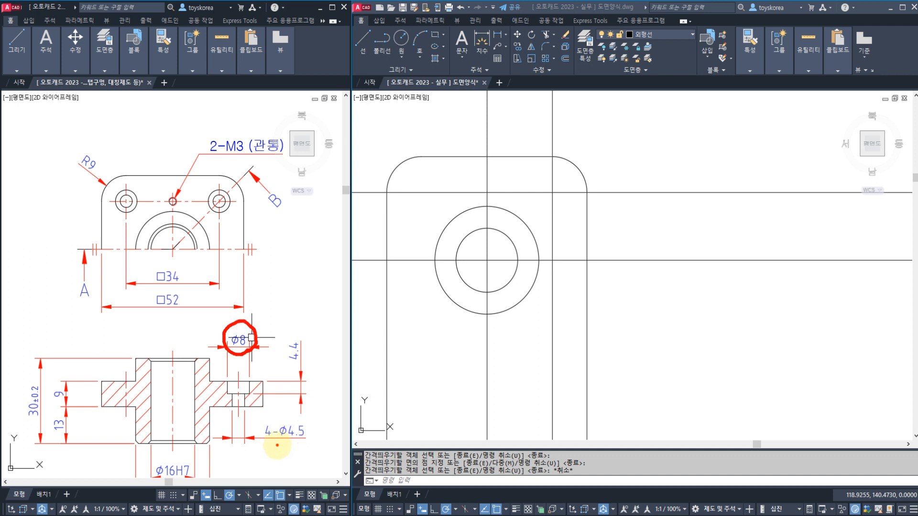
pyautogui.moveTo(264, 442)
pyautogui.mouseDown()
pyautogui.moveTo(262, 410)
pyautogui.moveTo(282, 435)
pyautogui.moveTo(257, 441)
pyautogui.mouseUp()
pyautogui.press('Escape')
pyautogui.hotkey('ctrl', '2')
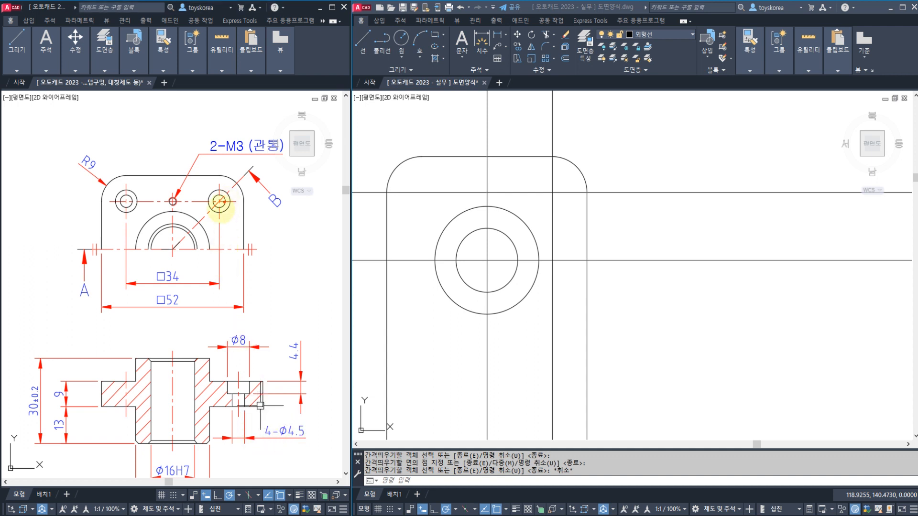
# Step: Compare the corner holes in the reference's upper view with the hole quantity and diameter notes in its section
pyautogui.moveTo(216, 182); pyautogui.dragTo(231, 177)
pyautogui.moveTo(121, 186); pyautogui.dragTo(136, 184)
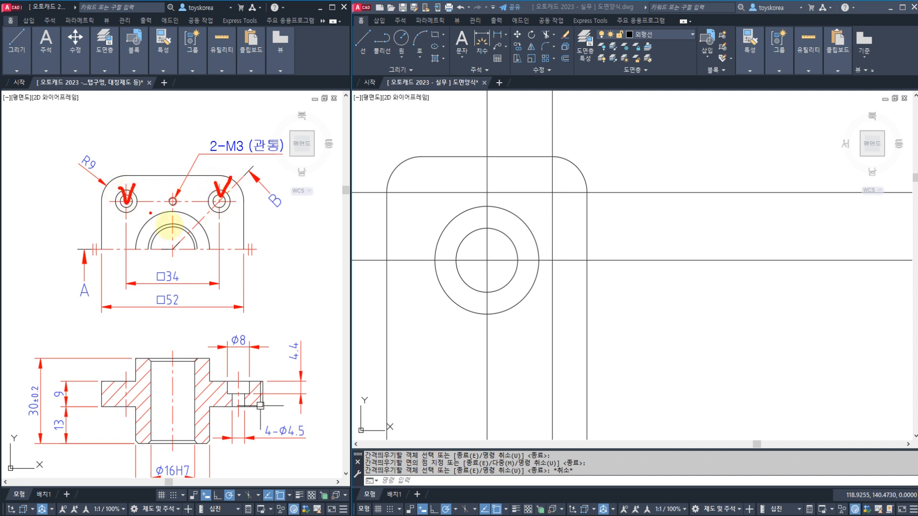
pyautogui.moveTo(233, 307)
pyautogui.mouseDown()
pyautogui.moveTo(221, 335)
pyautogui.moveTo(234, 317)
pyautogui.mouseUp()
pyautogui.moveTo(137, 305)
pyautogui.mouseDown()
pyautogui.moveTo(121, 327)
pyautogui.moveTo(143, 309)
pyautogui.mouseUp()
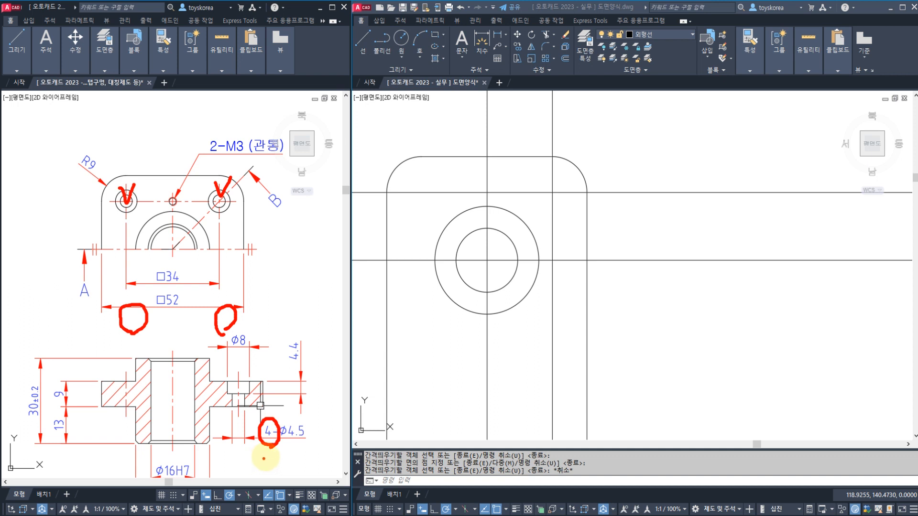
pyautogui.moveTo(247, 353)
pyautogui.mouseDown()
pyautogui.moveTo(229, 318)
pyautogui.moveTo(261, 346)
pyautogui.moveTo(280, 325)
pyautogui.moveTo(254, 341)
pyautogui.moveTo(283, 331)
pyautogui.mouseUp()
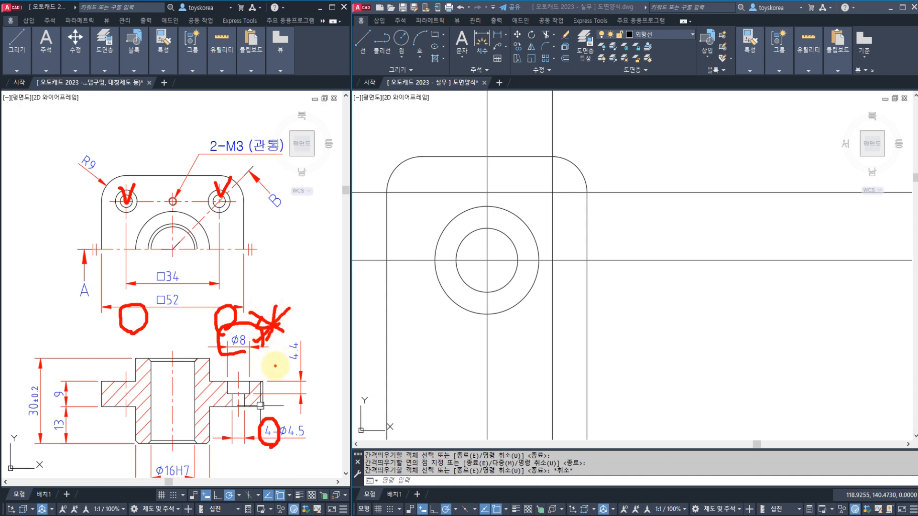
pyautogui.moveTo(293, 448)
pyautogui.mouseDown()
pyautogui.moveTo(256, 447)
pyautogui.moveTo(287, 411)
pyautogui.moveTo(311, 438)
pyautogui.moveTo(284, 452)
pyautogui.mouseUp()
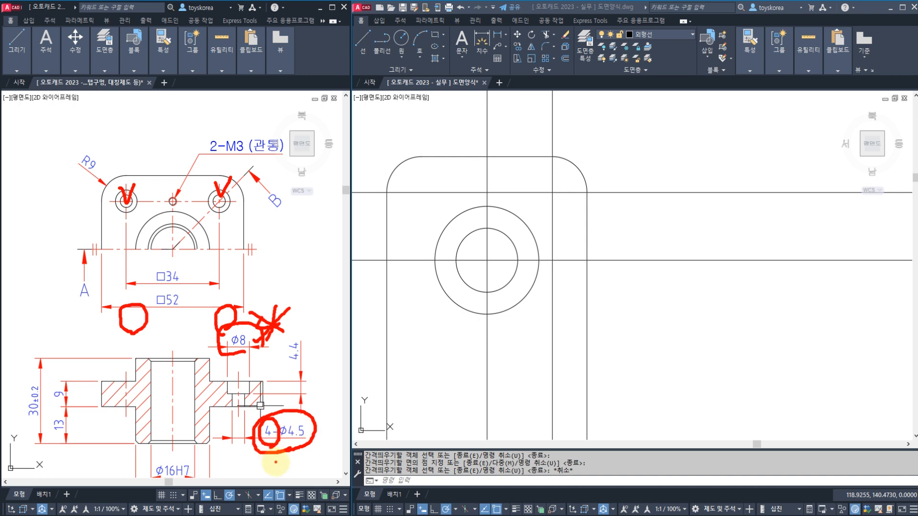
pyautogui.moveTo(309, 444); pyautogui.dragTo(326, 407)
pyautogui.moveTo(244, 345)
pyautogui.mouseDown()
pyautogui.moveTo(219, 363)
pyautogui.moveTo(238, 369)
pyautogui.mouseUp()
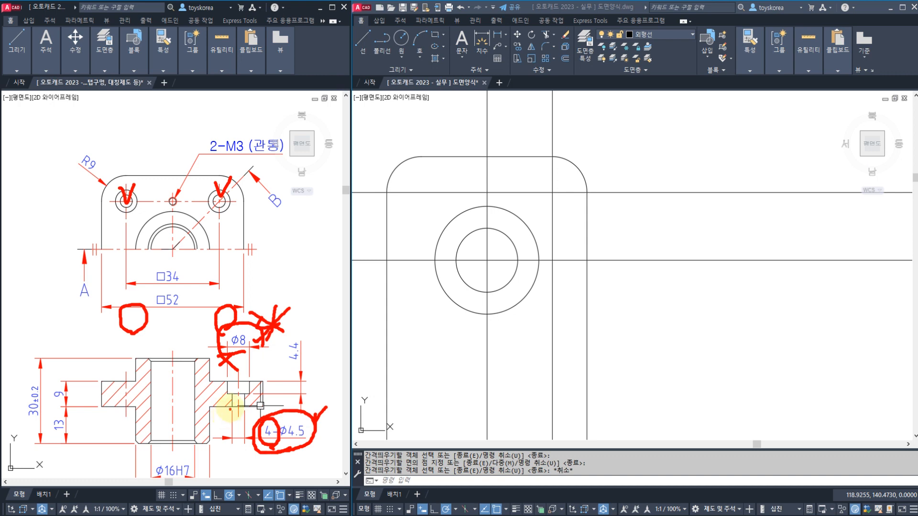
pyautogui.press('Escape')
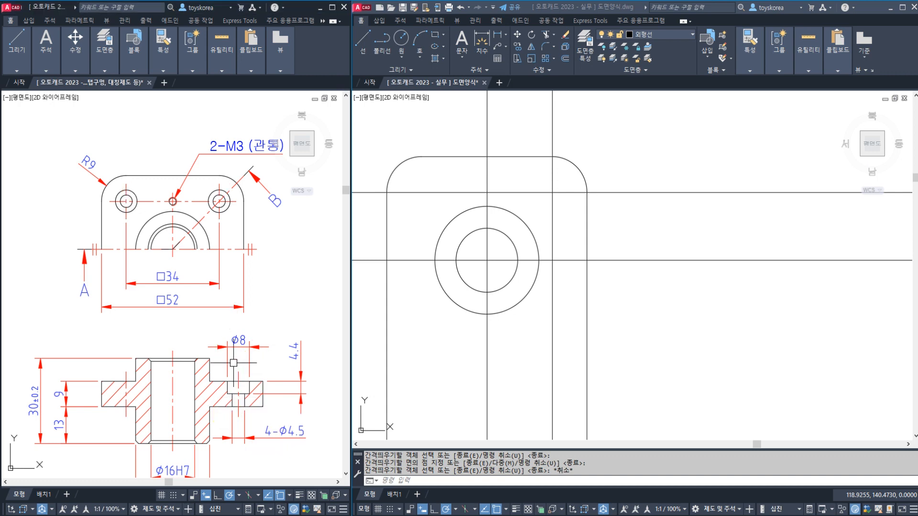
# Step: Examine how the reference's section dimensions the counterbore's diameter, quantity and depth
pyautogui.hotkey('ctrl', '1')
pyautogui.click(229, 337)
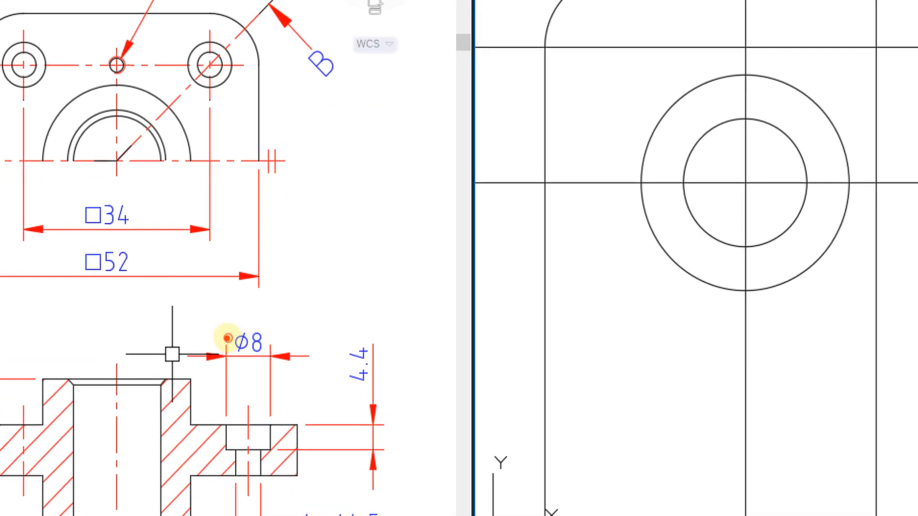
pyautogui.moveTo(204, 333)
pyautogui.mouseDown()
pyautogui.moveTo(223, 332)
pyautogui.moveTo(205, 352)
pyautogui.mouseUp()
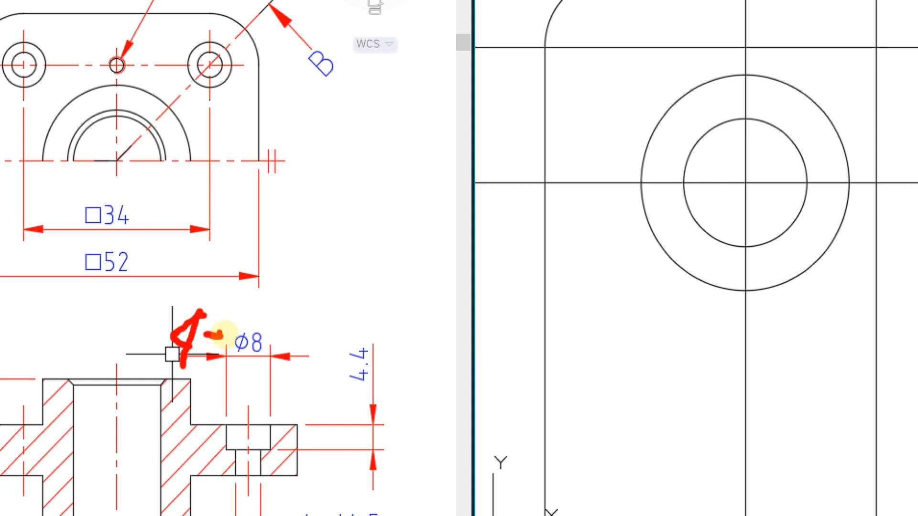
pyautogui.moveTo(219, 334)
pyautogui.mouseDown()
pyautogui.moveTo(215, 322)
pyautogui.moveTo(205, 340)
pyautogui.moveTo(179, 337)
pyautogui.mouseUp()
pyautogui.moveTo(150, 309); pyautogui.dragTo(228, 359)
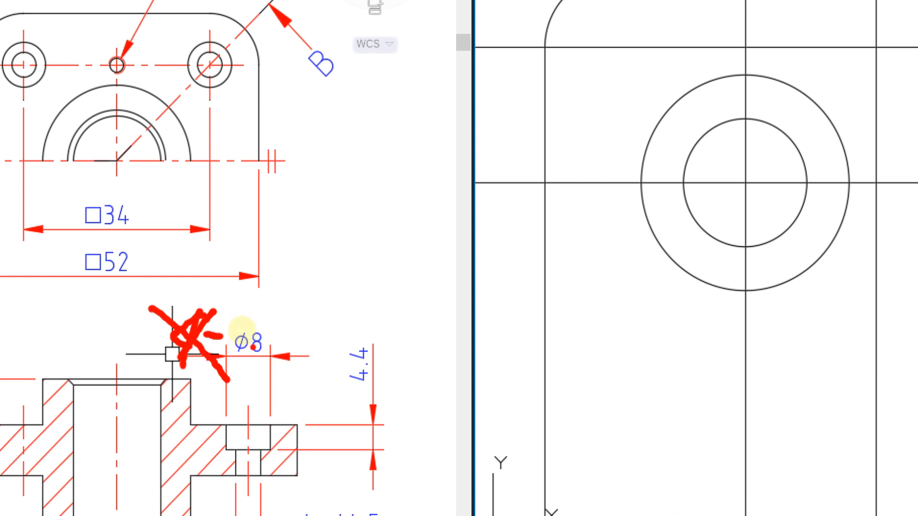
pyautogui.moveTo(284, 254); pyautogui.dragTo(292, 320)
pyautogui.moveTo(309, 289)
pyautogui.mouseDown()
pyautogui.moveTo(388, 283)
pyautogui.moveTo(386, 329)
pyautogui.mouseUp()
pyautogui.moveTo(449, 273)
pyautogui.mouseDown()
pyautogui.moveTo(425, 313)
pyautogui.moveTo(449, 283)
pyautogui.mouseUp()
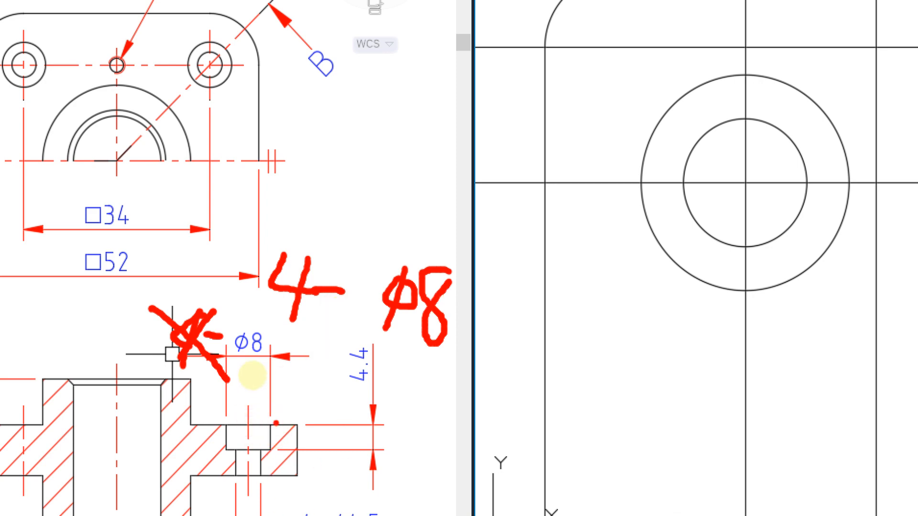
pyautogui.press('Escape')
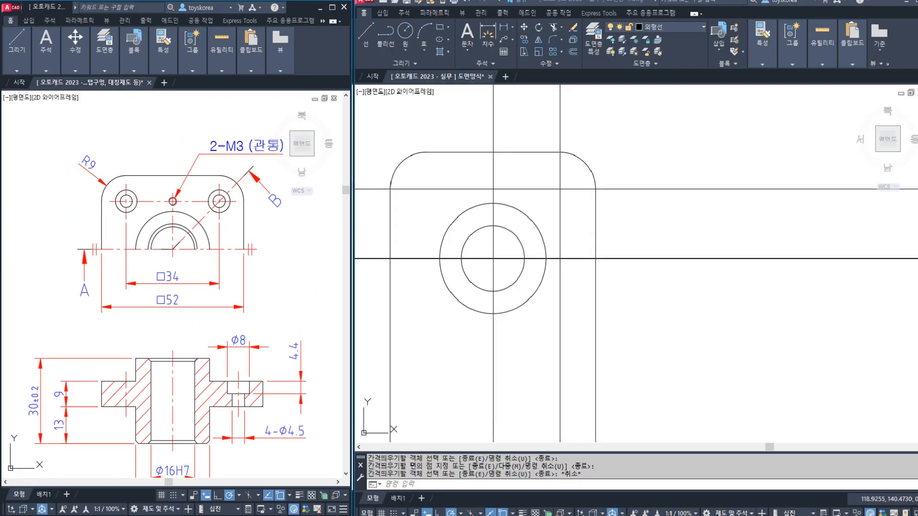
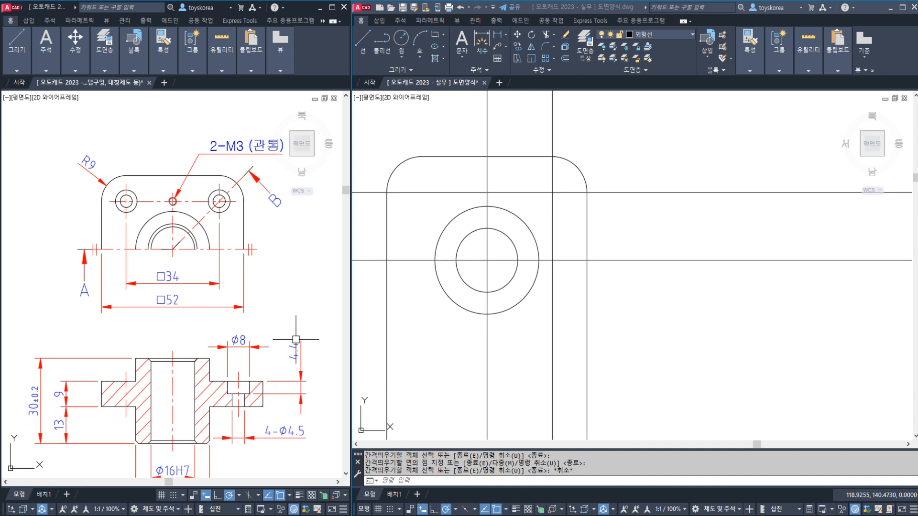
pyautogui.hotkey('ctrl', '2')
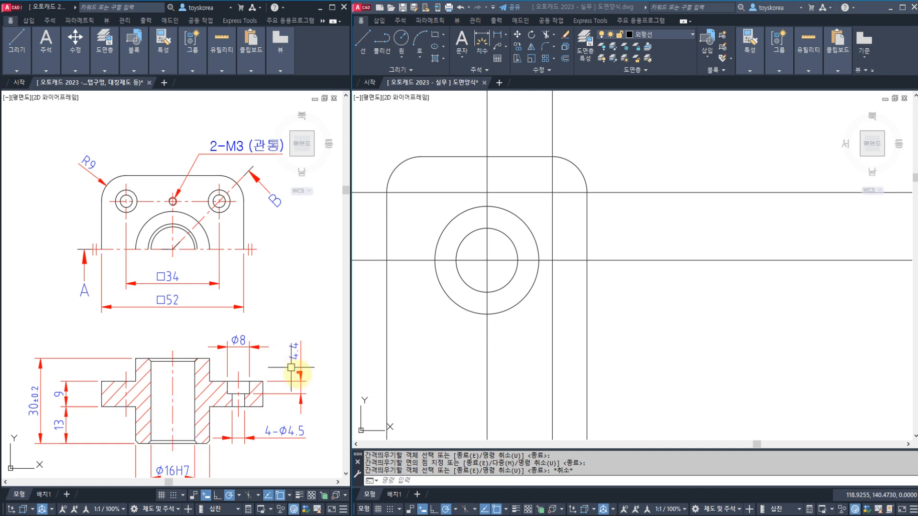
pyautogui.moveTo(287, 371); pyautogui.dragTo(300, 378)
pyautogui.moveTo(228, 334)
pyautogui.mouseDown()
pyautogui.moveTo(216, 342)
pyautogui.moveTo(222, 356)
pyautogui.mouseUp()
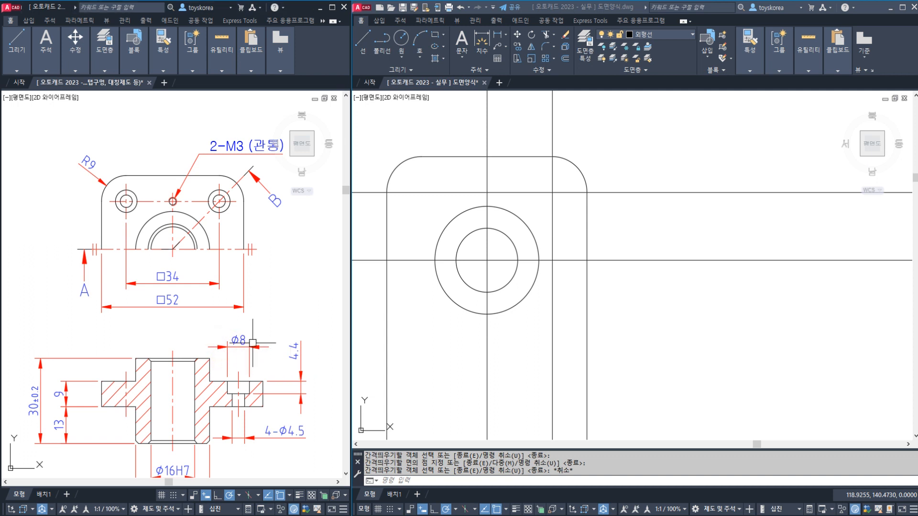
# Step: Draw a circle of diameter 8 centred on the intersection of the two offset lines near the plate's upper-right corner
pyautogui.click(476, 332)
pyautogui.press('Escape')
pyautogui.press('Escape')
pyautogui.moveTo(484, 328); pyautogui.dragTo(459, 368, button='middle')
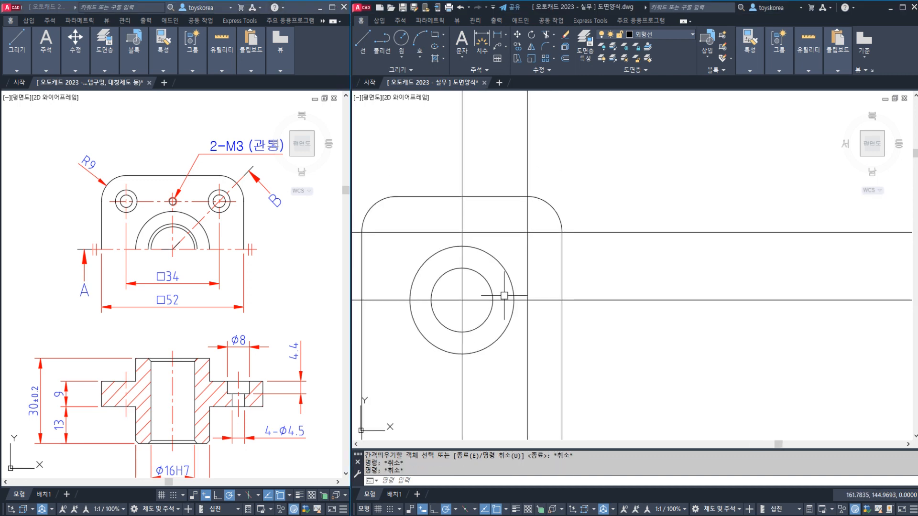
pyautogui.write('c')
pyautogui.press('Return')
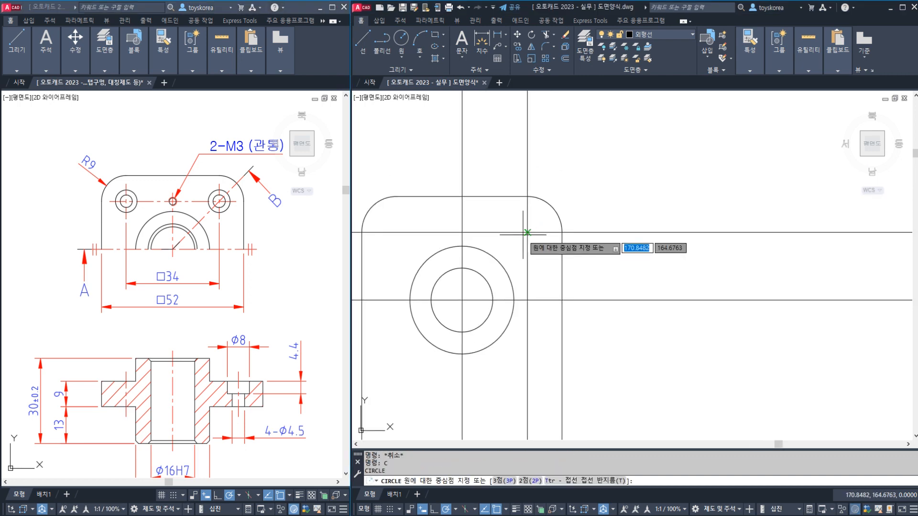
pyautogui.click(527, 232)
pyautogui.write('d')
pyautogui.press('Return')
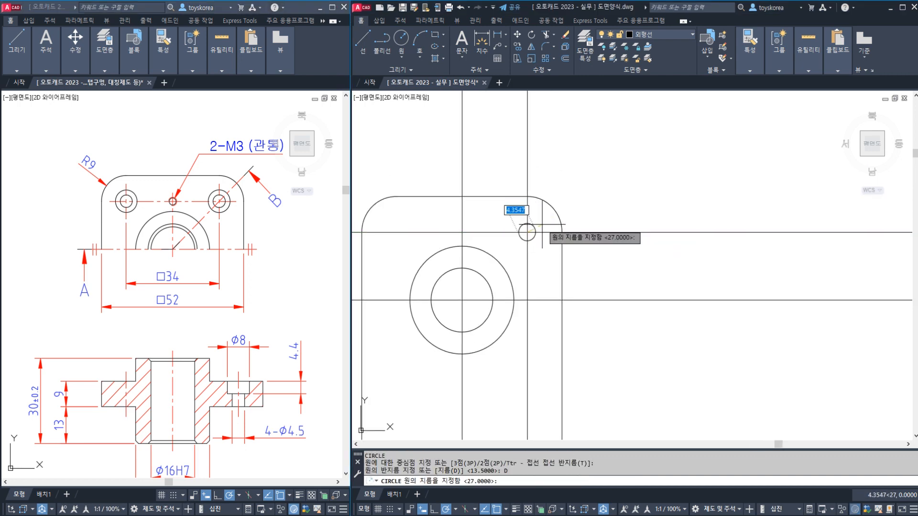
pyautogui.write('8')
pyautogui.press('Return')
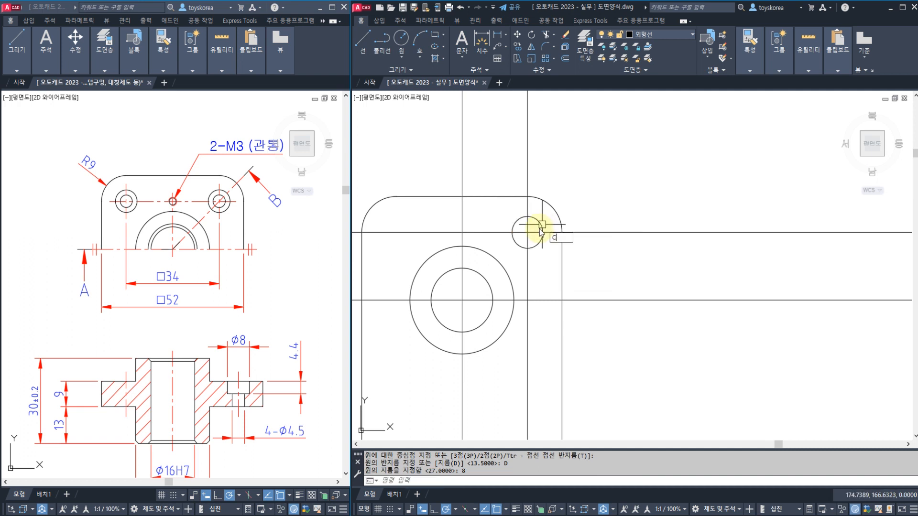
# Step: Draw a concentric circle of diameter 4.5 inside the corner's counterbore circle
pyautogui.write('c')
pyautogui.press('Return')
pyautogui.scroll(4, 526, 228)
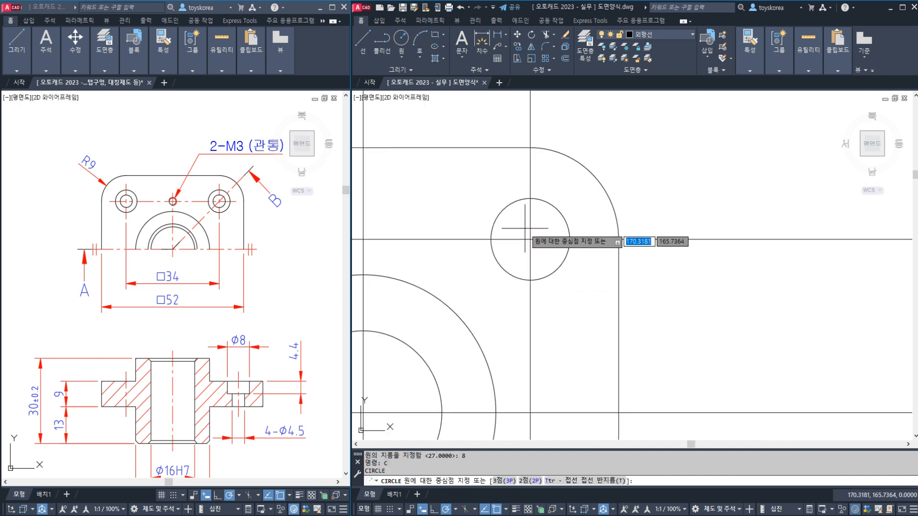
pyautogui.click(530, 239)
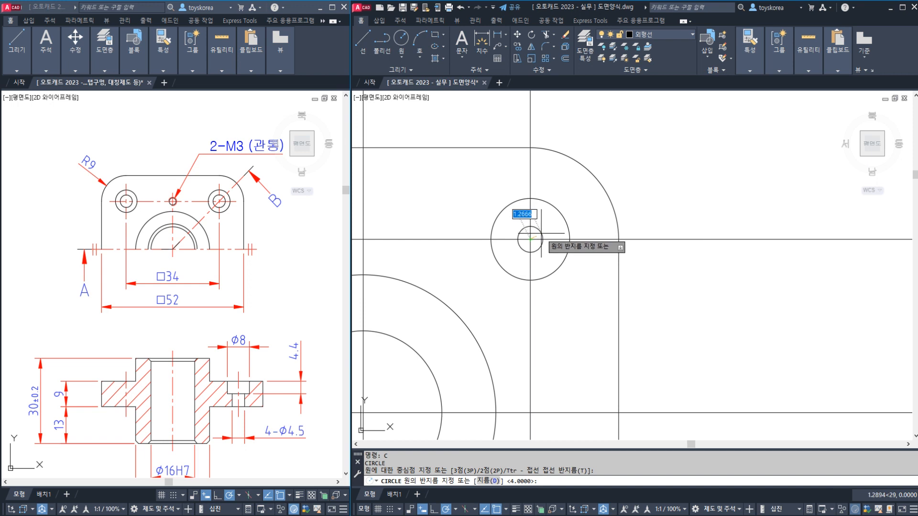
pyautogui.write('d')
pyautogui.press('Return')
pyautogui.write('4.5')
pyautogui.press('Return')
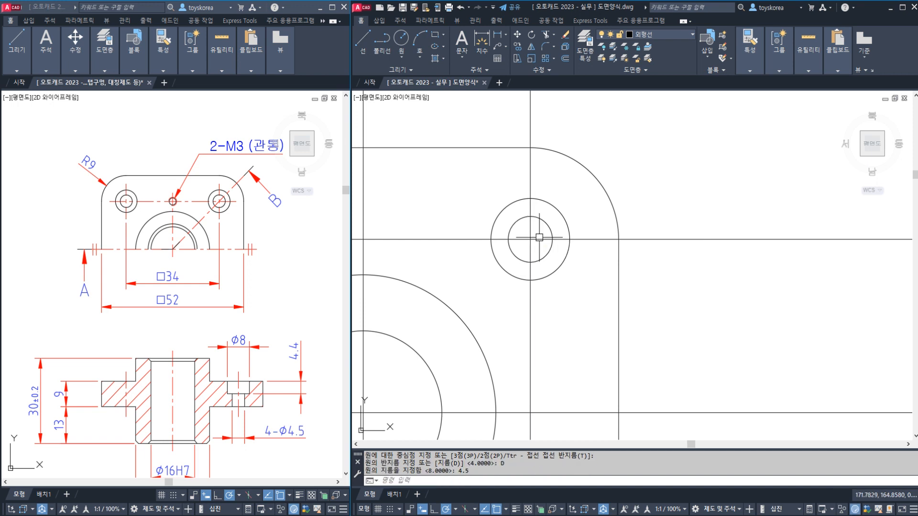
# Step: Check the corner hole's inner and outer circles with temporary diameter dimensions
pyautogui.write('DDI')
pyautogui.press('Return')
pyautogui.click(545, 223)
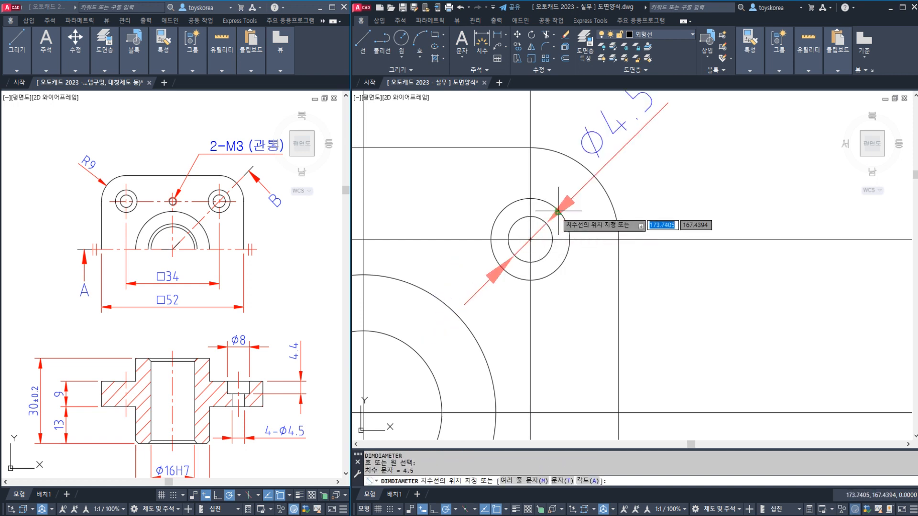
pyautogui.moveTo(593, 200); pyautogui.dragTo(590, 215, button='middle')
pyautogui.press('Return')
pyautogui.click(561, 271)
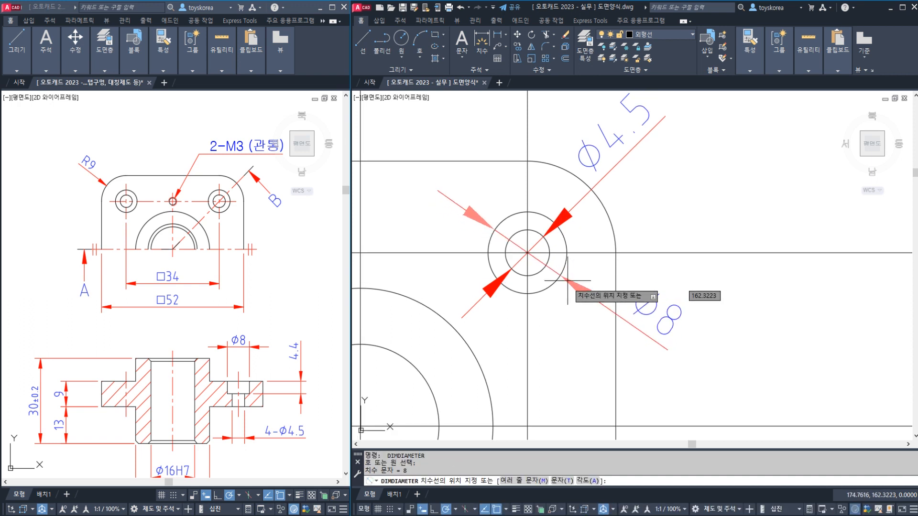
pyautogui.click(568, 285)
pyautogui.press('Escape')
# Step: Erase the two temporary diameter dimensions from the corner hole's circles
pyautogui.click(583, 303)
pyautogui.click(582, 199)
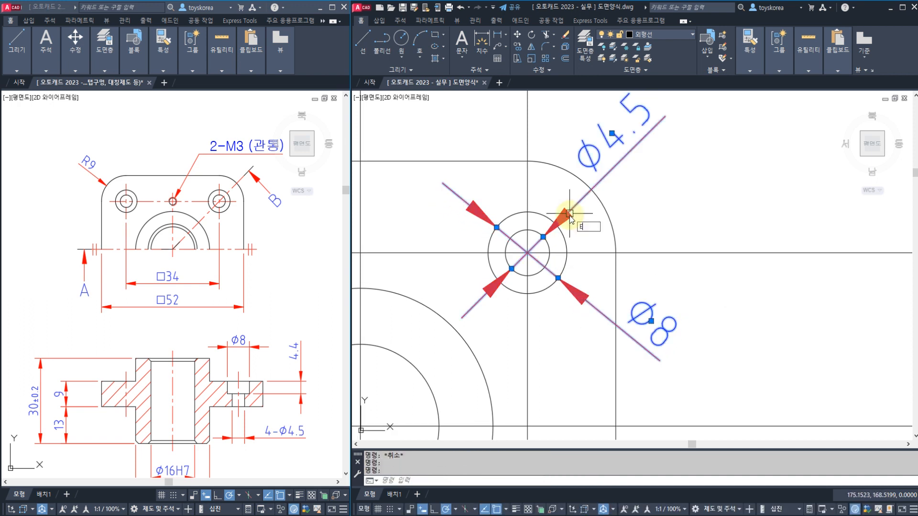
pyautogui.write('E')
pyautogui.press('Return')
pyautogui.scroll(-2, 583, 206)
pyautogui.scroll(-1, 568, 231)
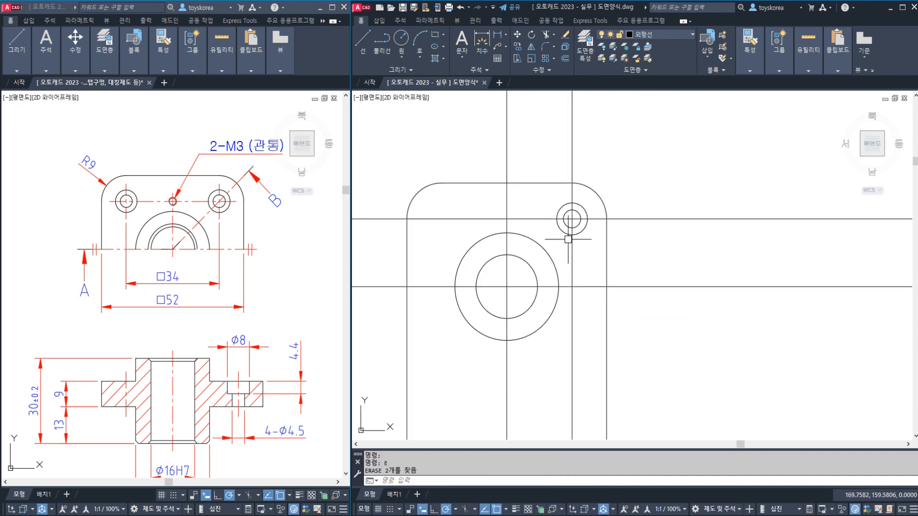
# Step: Examine how the corner hole in the upper view lines up with the section's construction lines below it
pyautogui.scroll(2, 569, 239)
pyautogui.click(565, 217)
pyautogui.click(588, 207)
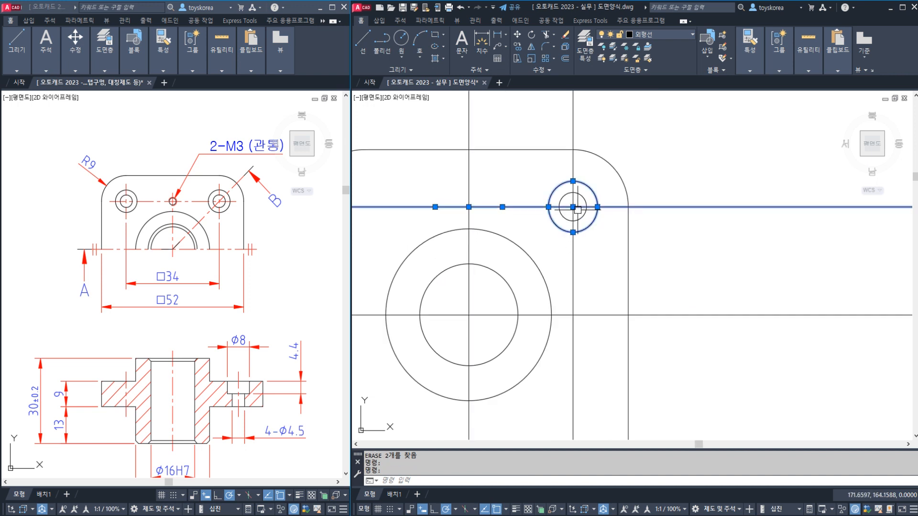
pyautogui.press('Escape')
pyautogui.press('Escape')
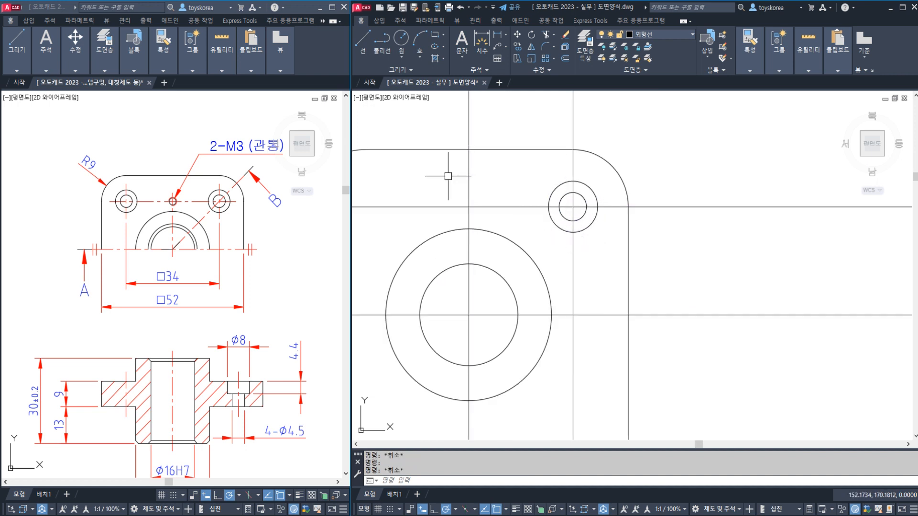
pyautogui.moveTo(523, 224); pyautogui.dragTo(527, 190, button='middle')
pyautogui.scroll(-2, 584, 193)
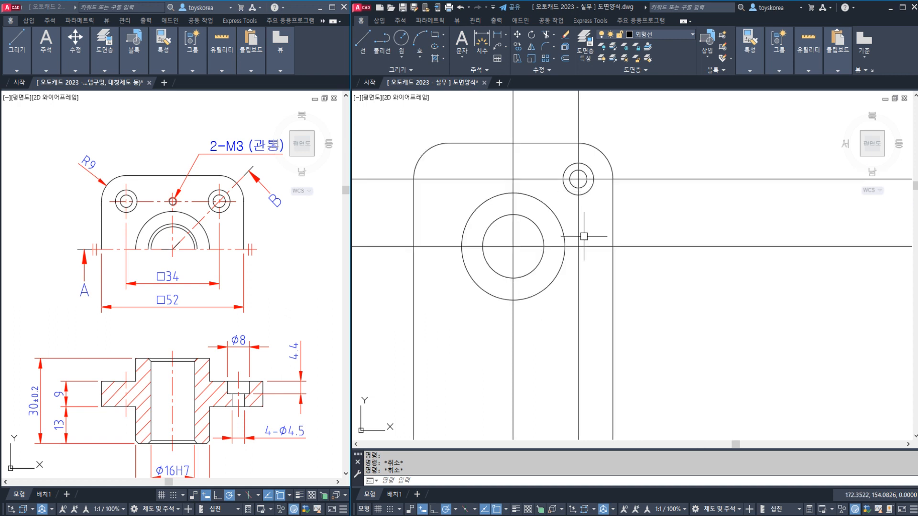
pyautogui.moveTo(576, 289); pyautogui.dragTo(559, 221, button='middle')
pyautogui.moveTo(578, 367); pyautogui.dragTo(555, 305, button='middle')
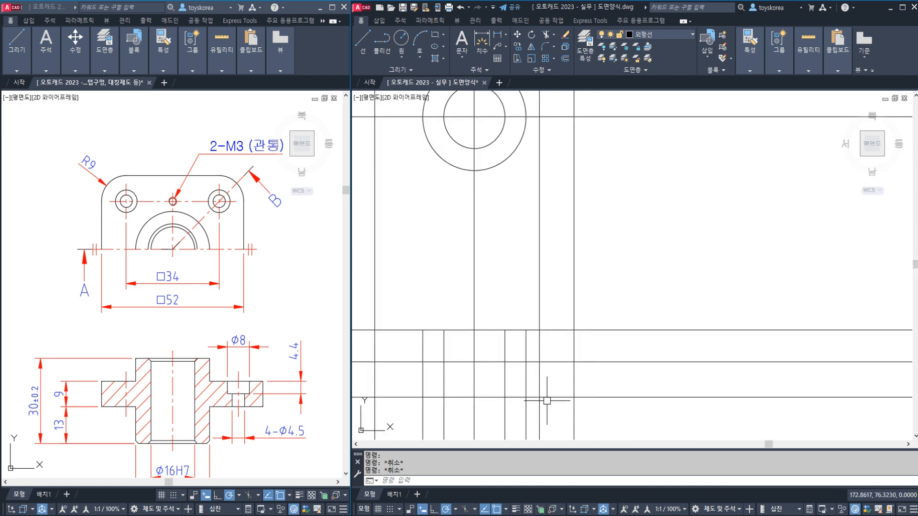
pyautogui.scroll(-2, 526, 268)
pyautogui.scroll(4, 518, 221)
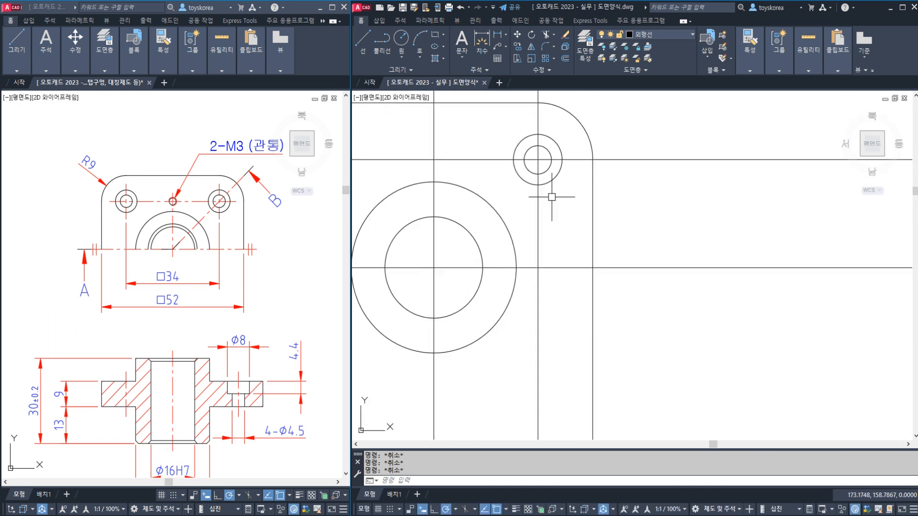
pyautogui.click(554, 192)
pyautogui.click(547, 172)
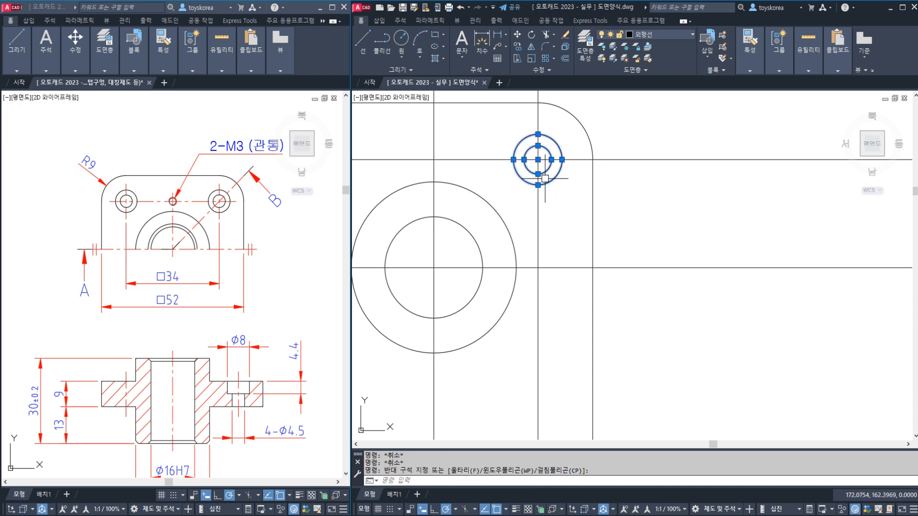
pyautogui.press('Escape')
pyautogui.click(557, 182)
pyautogui.click(548, 167)
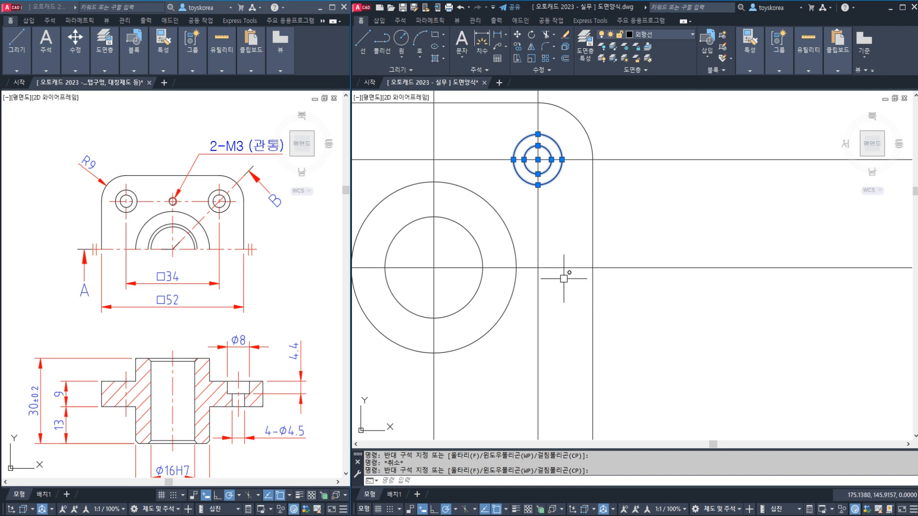
pyautogui.press('Escape')
pyautogui.click(227, 207)
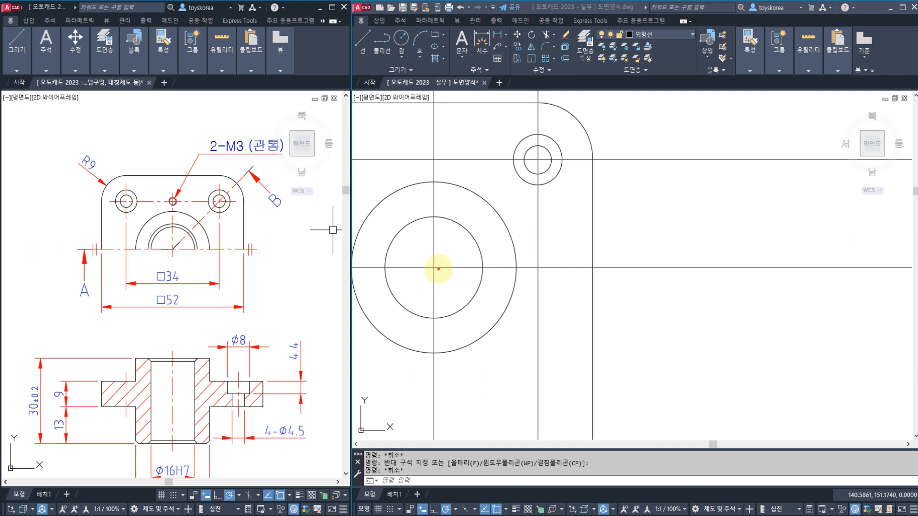
pyautogui.moveTo(437, 267)
pyautogui.mouseDown()
pyautogui.moveTo(488, 249)
pyautogui.moveTo(533, 264)
pyautogui.mouseUp()
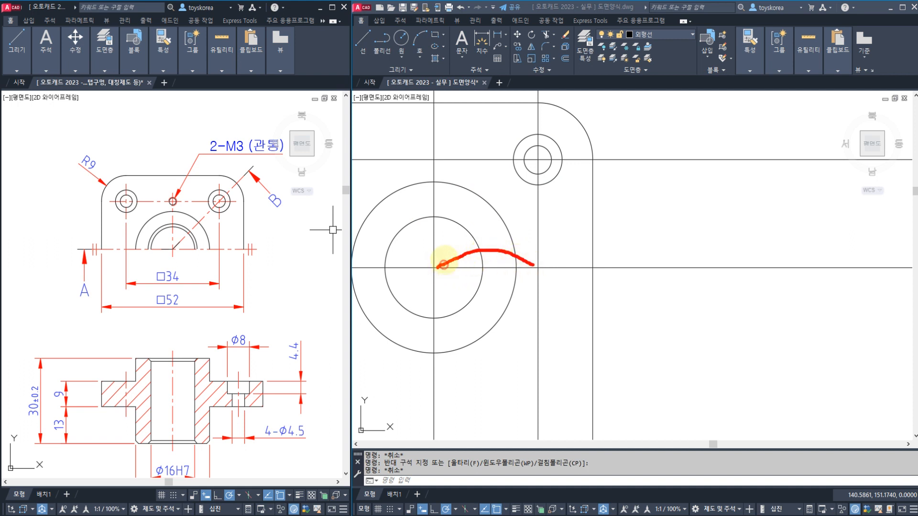
pyautogui.moveTo(437, 267); pyautogui.dragTo(449, 172)
pyautogui.click(525, 158)
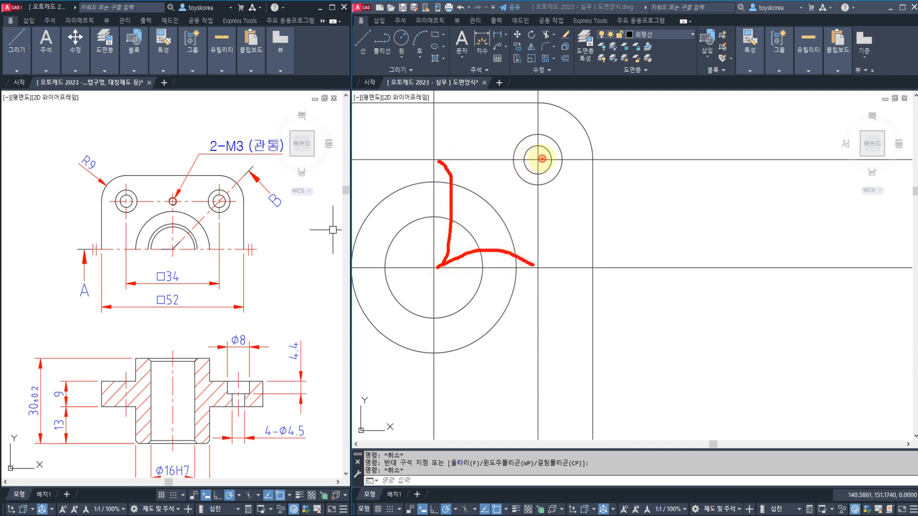
pyautogui.moveTo(541, 158); pyautogui.dragTo(439, 266)
pyautogui.moveTo(476, 215)
pyautogui.mouseDown()
pyautogui.moveTo(487, 256)
pyautogui.moveTo(603, 223)
pyautogui.moveTo(590, 246)
pyautogui.mouseUp()
pyautogui.moveTo(658, 206)
pyautogui.mouseDown()
pyautogui.moveTo(709, 243)
pyautogui.moveTo(674, 263)
pyautogui.mouseUp()
pyautogui.moveTo(716, 199)
pyautogui.mouseDown()
pyautogui.moveTo(727, 236)
pyautogui.moveTo(708, 245)
pyautogui.mouseUp()
pyautogui.moveTo(711, 214); pyautogui.dragTo(724, 212)
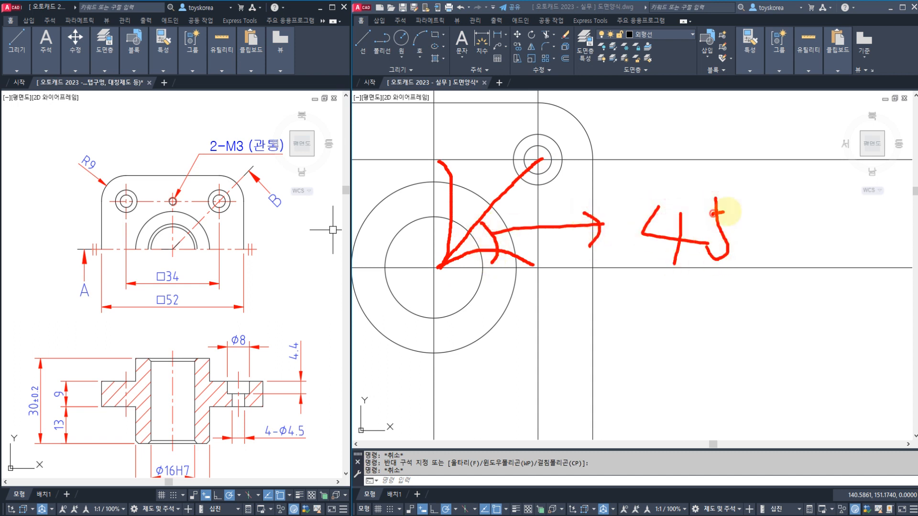
pyautogui.click(743, 204)
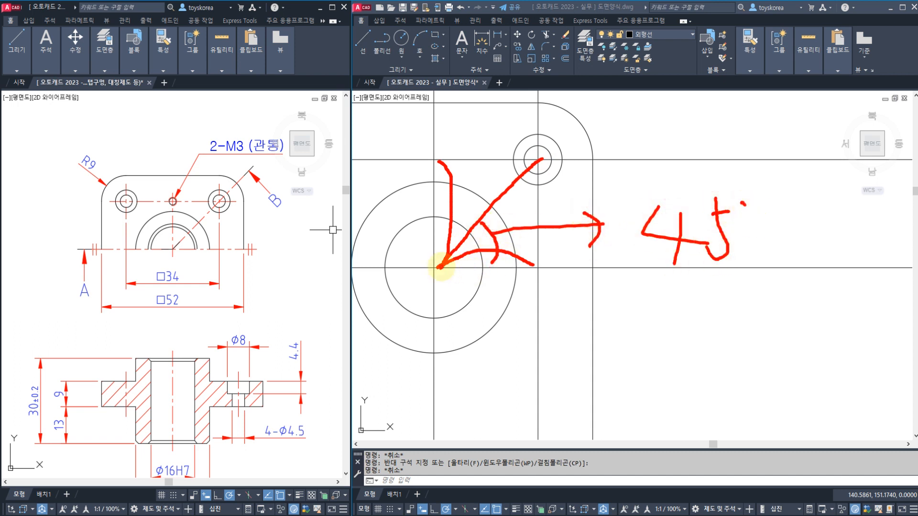
pyautogui.moveTo(440, 267)
pyautogui.mouseDown()
pyautogui.moveTo(518, 243)
pyautogui.moveTo(459, 267)
pyautogui.moveTo(430, 263)
pyautogui.moveTo(452, 202)
pyautogui.moveTo(436, 163)
pyautogui.mouseUp()
pyautogui.moveTo(437, 201); pyautogui.dragTo(442, 202)
pyautogui.moveTo(412, 214); pyautogui.dragTo(442, 212)
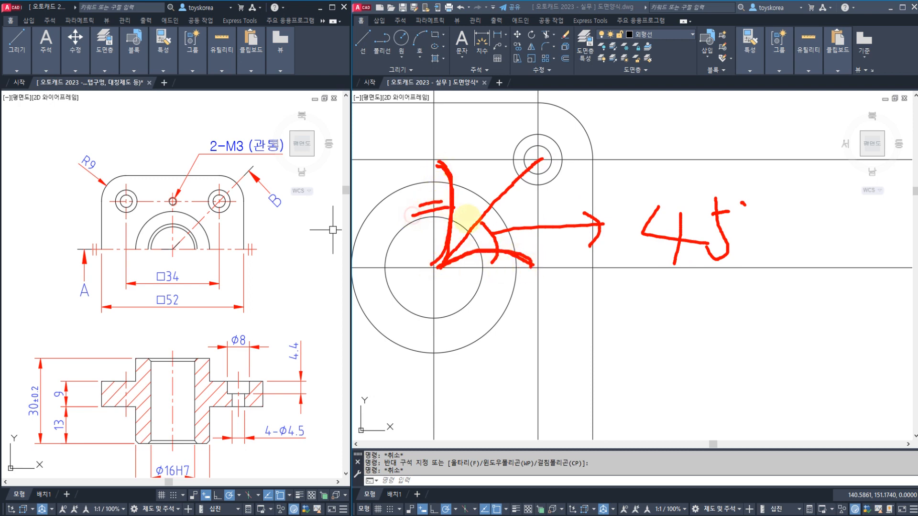
pyautogui.moveTo(484, 251)
pyautogui.mouseDown()
pyautogui.moveTo(484, 271)
pyautogui.moveTo(498, 277)
pyautogui.mouseUp()
pyautogui.moveTo(436, 244); pyautogui.dragTo(459, 244)
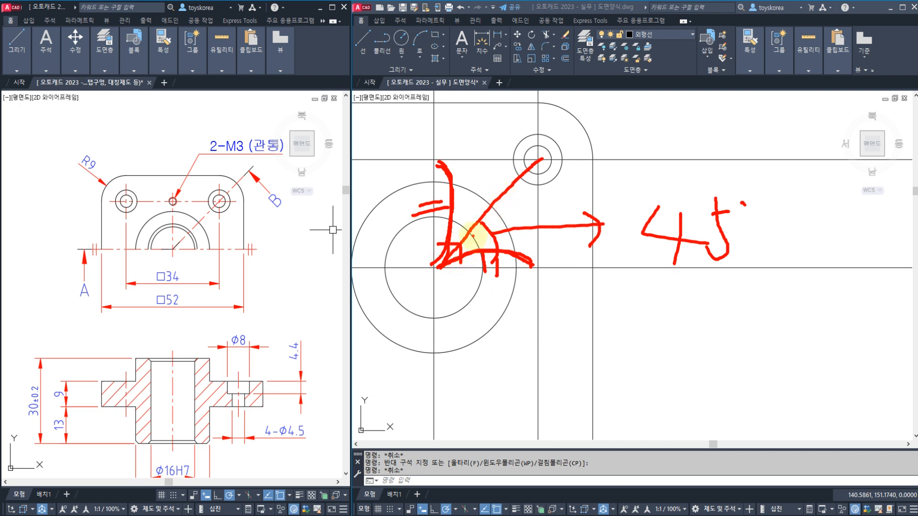
pyautogui.moveTo(543, 282); pyautogui.dragTo(581, 316)
pyautogui.moveTo(571, 277); pyautogui.dragTo(566, 326)
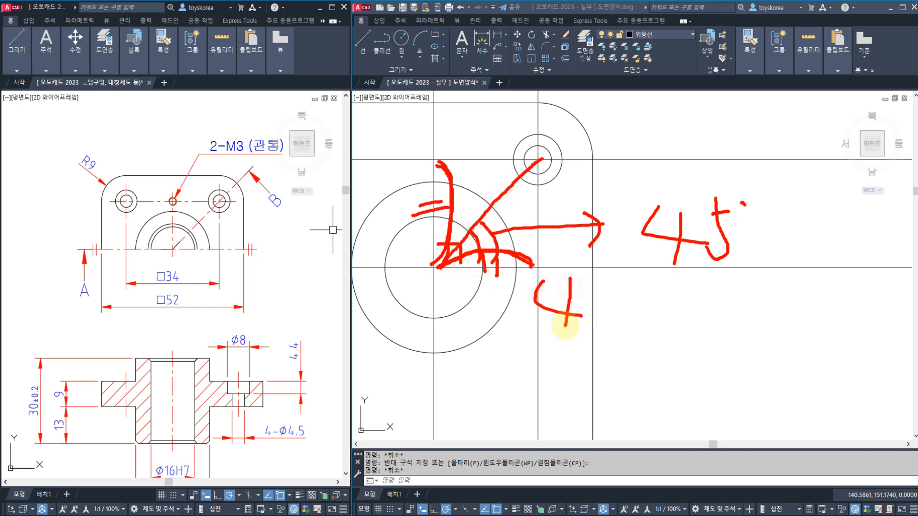
pyautogui.moveTo(557, 172)
pyautogui.mouseDown()
pyautogui.moveTo(500, 180)
pyautogui.moveTo(538, 129)
pyautogui.moveTo(560, 143)
pyautogui.moveTo(564, 161)
pyautogui.moveTo(537, 153)
pyautogui.mouseUp()
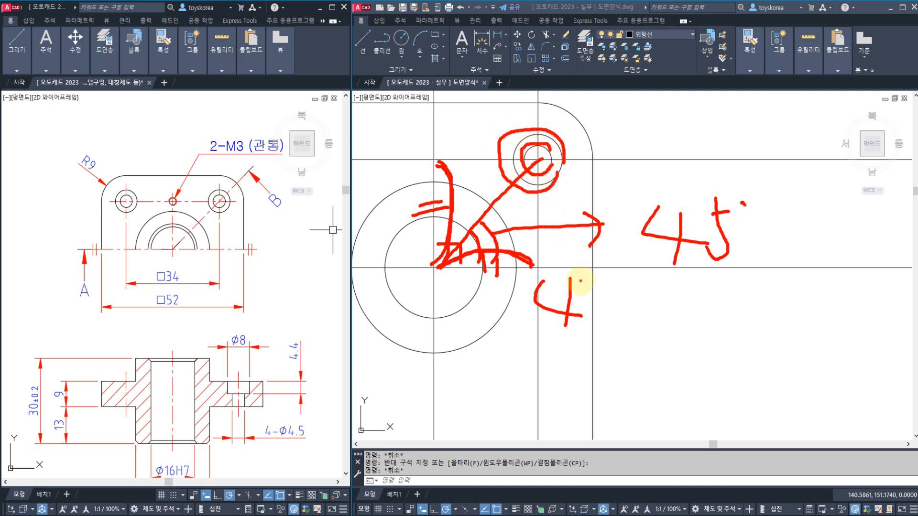
pyautogui.moveTo(580, 266)
pyautogui.mouseDown()
pyautogui.moveTo(568, 250)
pyautogui.moveTo(560, 283)
pyautogui.mouseUp()
pyautogui.press('Escape')
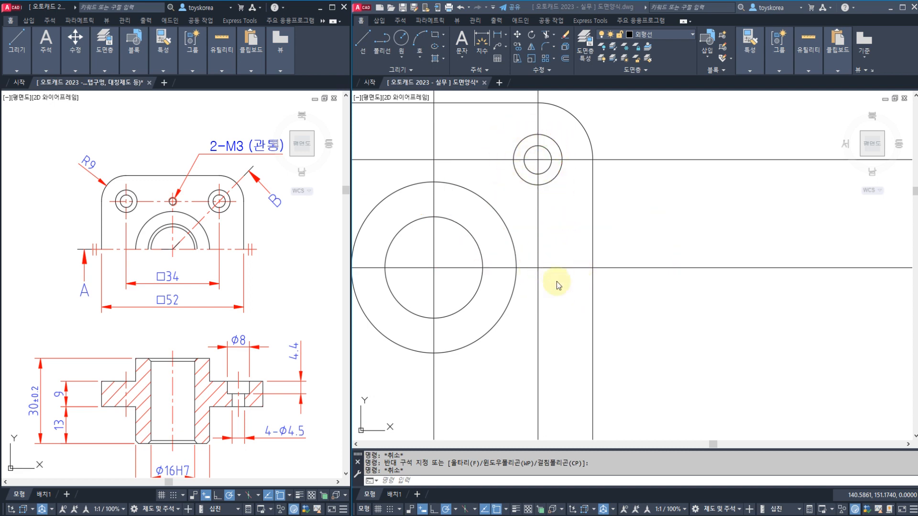
pyautogui.click(536, 258)
pyautogui.press('Escape')
pyautogui.press('Escape')
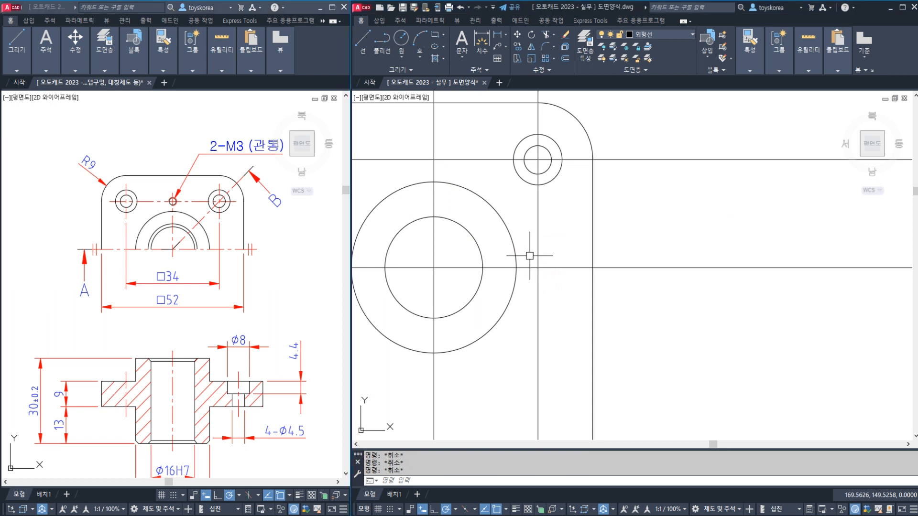
# Step: Rotate a copy of the corner hole's two circles by -45 degrees about the centre of the large concentric circles
pyautogui.write('RO')
pyautogui.press('Return')
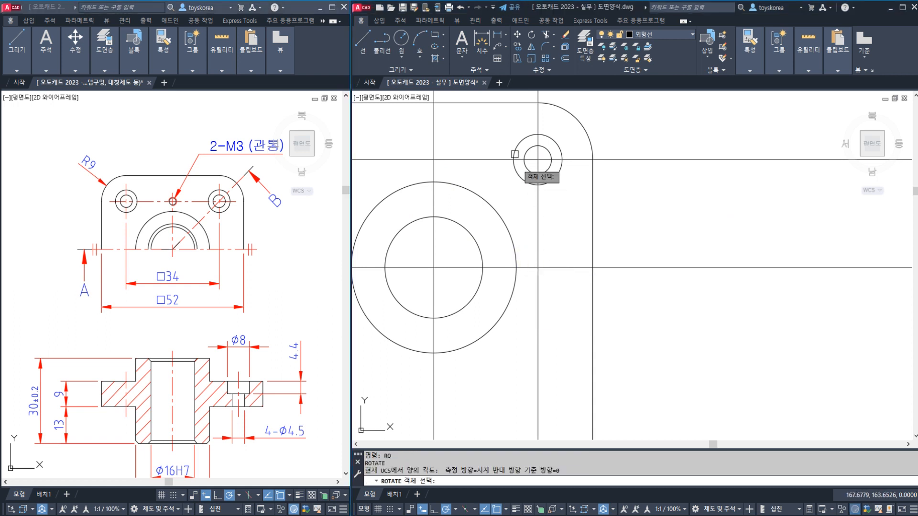
pyautogui.click(497, 116)
pyautogui.click(566, 191)
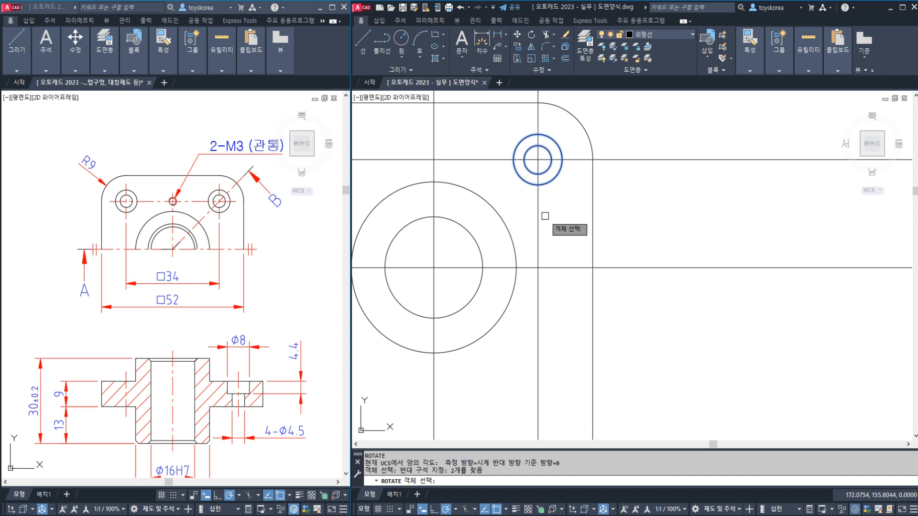
pyautogui.press('Return')
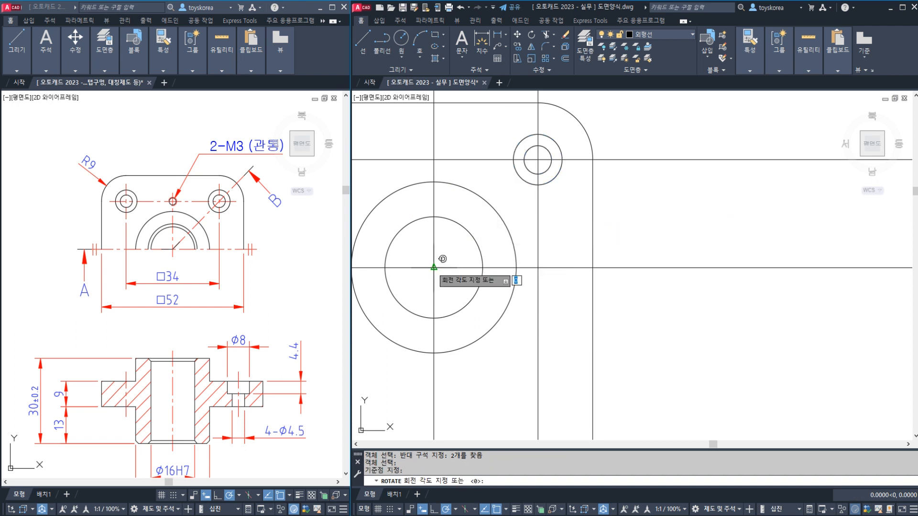
pyautogui.click(434, 267)
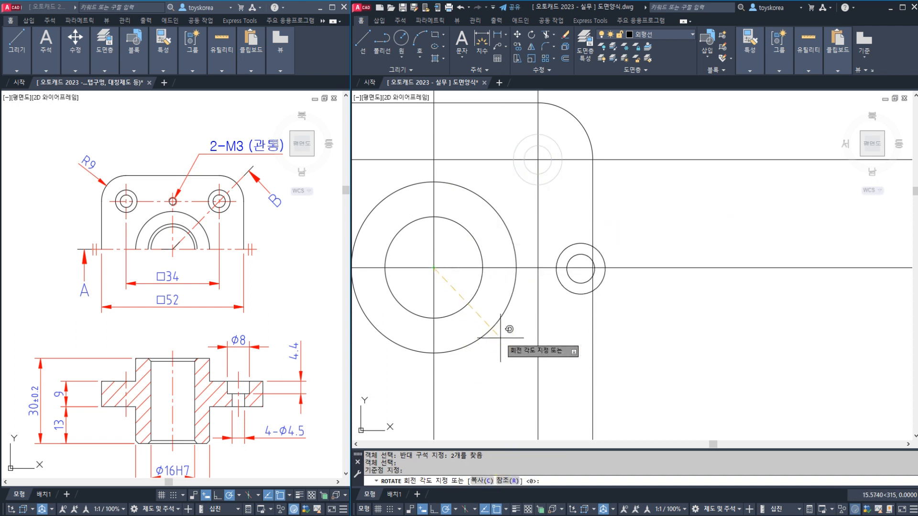
pyautogui.write('c')
pyautogui.press('Return')
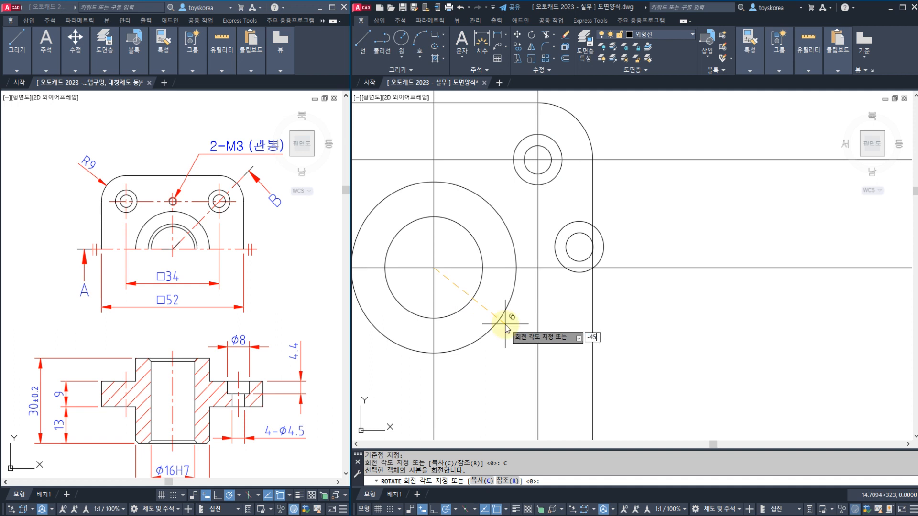
pyautogui.press('Return')
pyautogui.press('Escape')
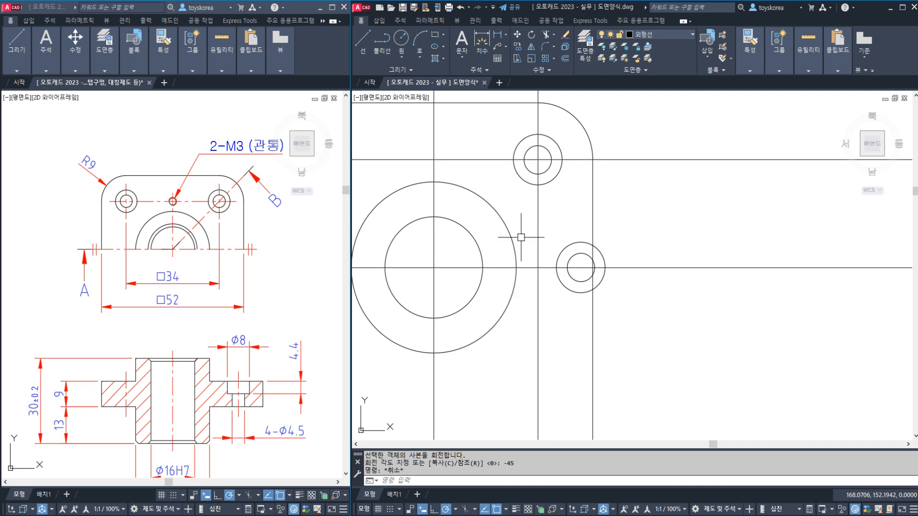
pyautogui.press('Escape')
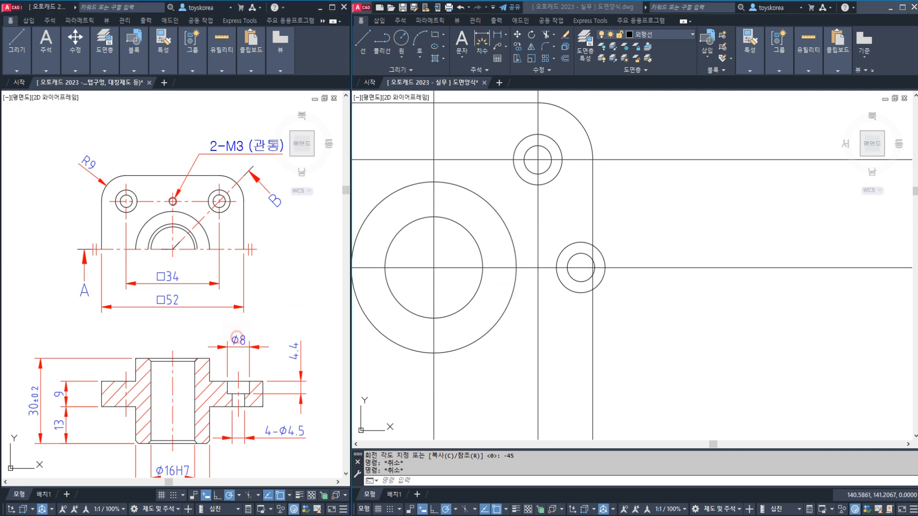
# Step: Examine where the reference's cutting line B crosses the plate's rounded corner and how that point projects into the section
pyautogui.click(233, 328)
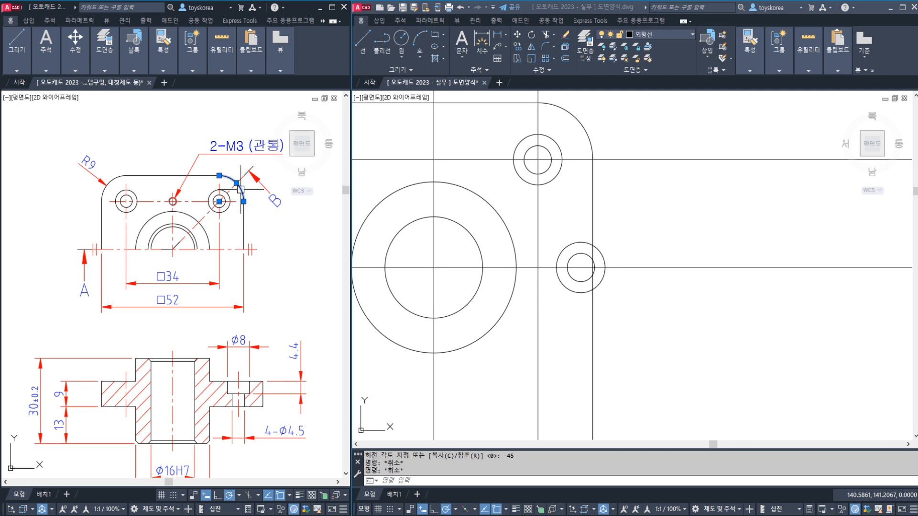
pyautogui.moveTo(236, 183)
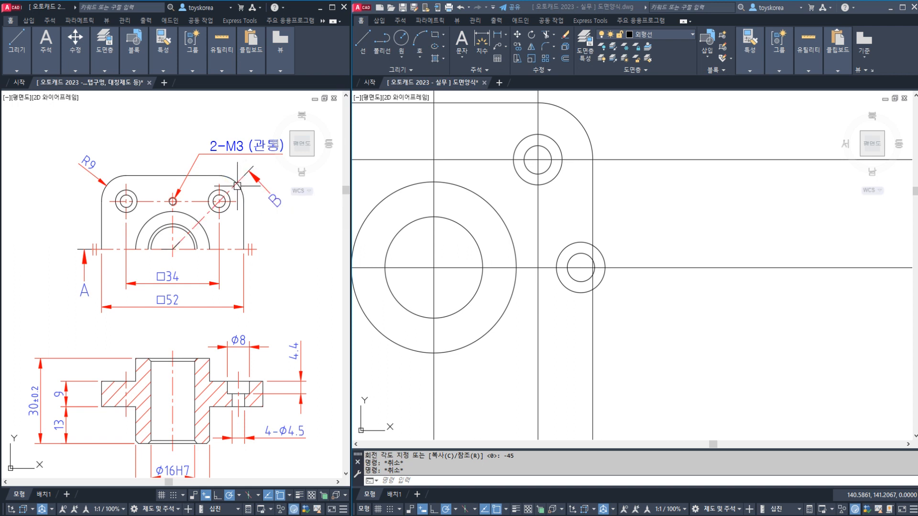
pyautogui.click(452, 188)
pyautogui.click(450, 192)
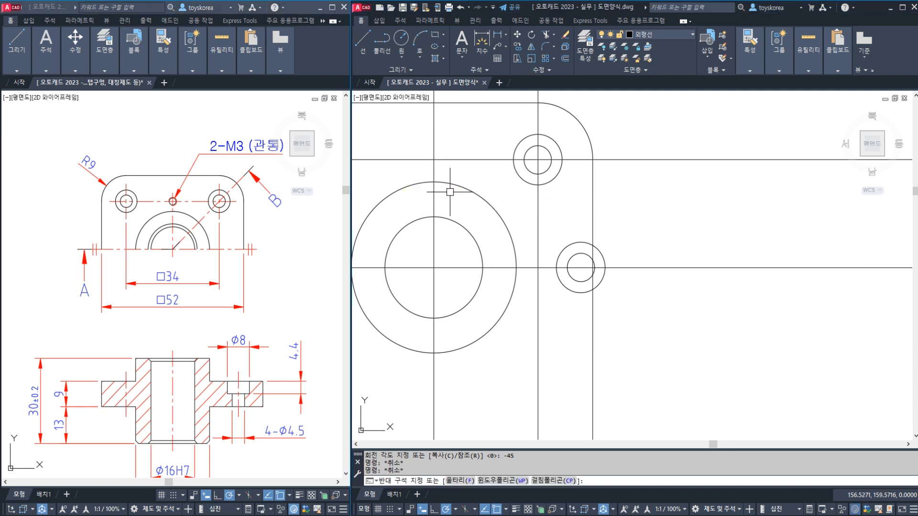
pyautogui.press('Escape')
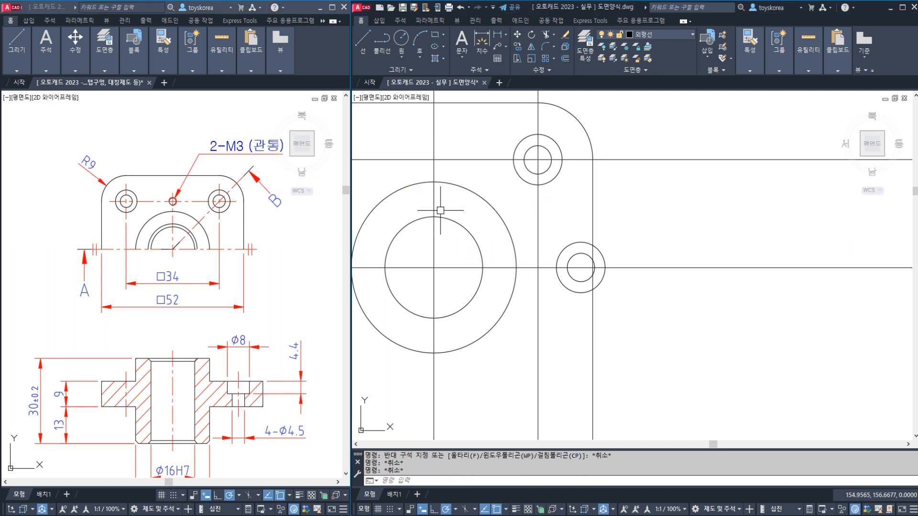
pyautogui.click(239, 184)
pyautogui.press('Escape')
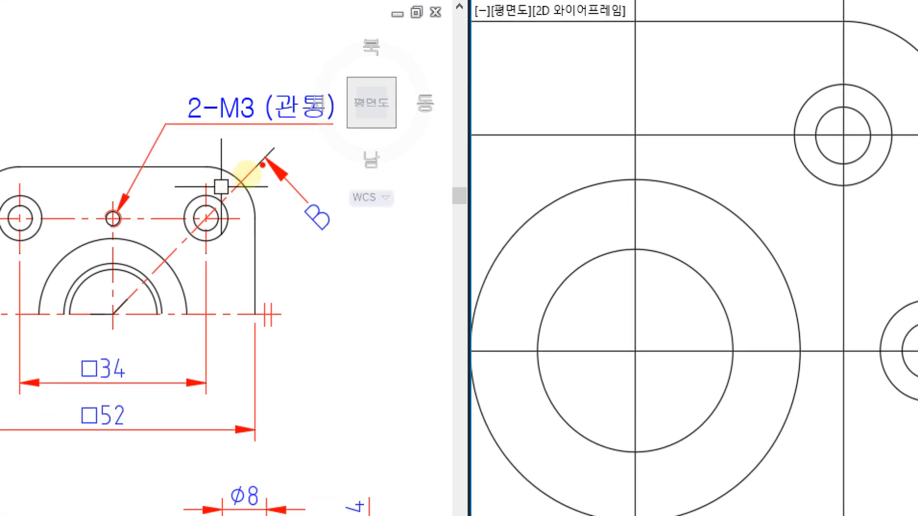
pyautogui.moveTo(255, 200); pyautogui.dragTo(284, 266)
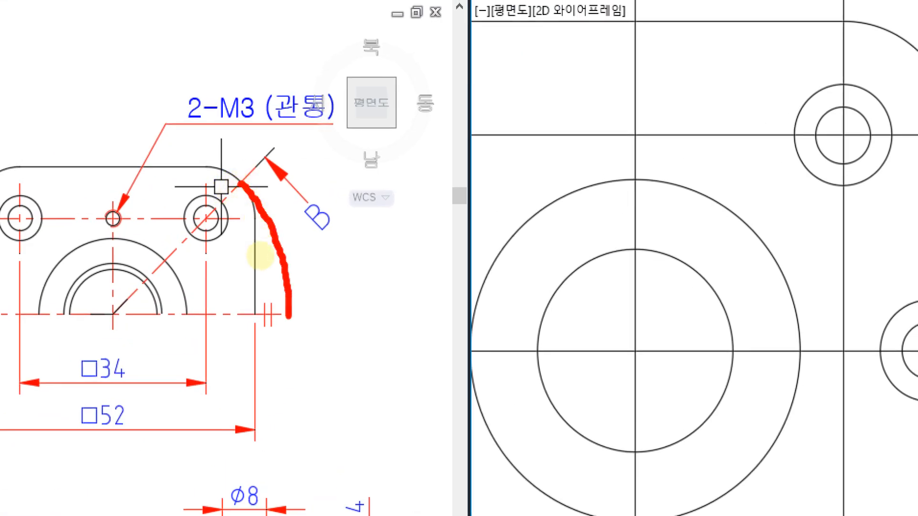
pyautogui.moveTo(288, 316); pyautogui.dragTo(297, 466)
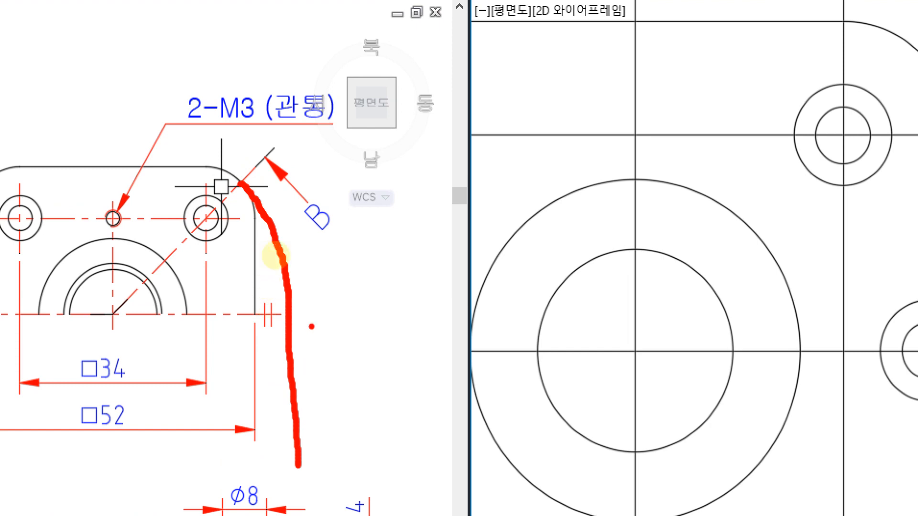
pyautogui.press('Escape')
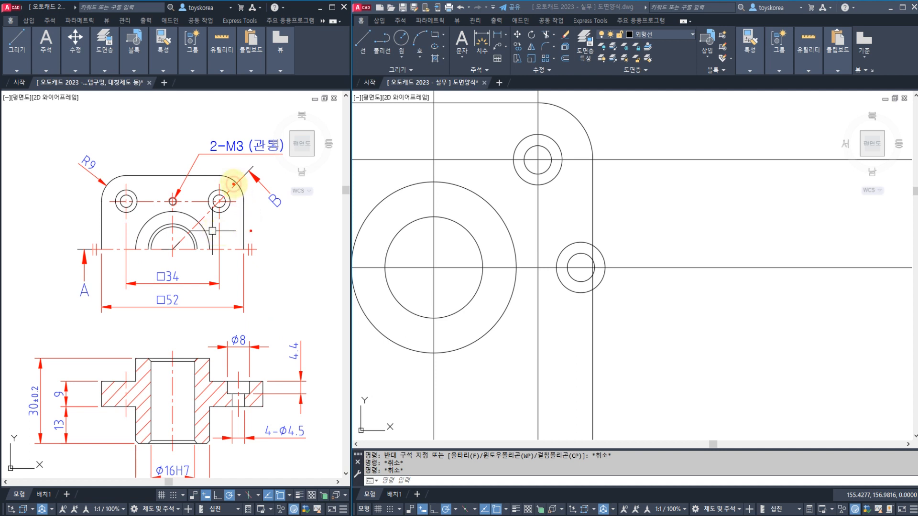
# Step: Examine how the reference's rounded corner and corner hole swing down to the horizontal centreline and project into the section
pyautogui.moveTo(234, 184)
pyautogui.mouseDown()
pyautogui.moveTo(255, 207)
pyautogui.moveTo(260, 362)
pyautogui.mouseUp()
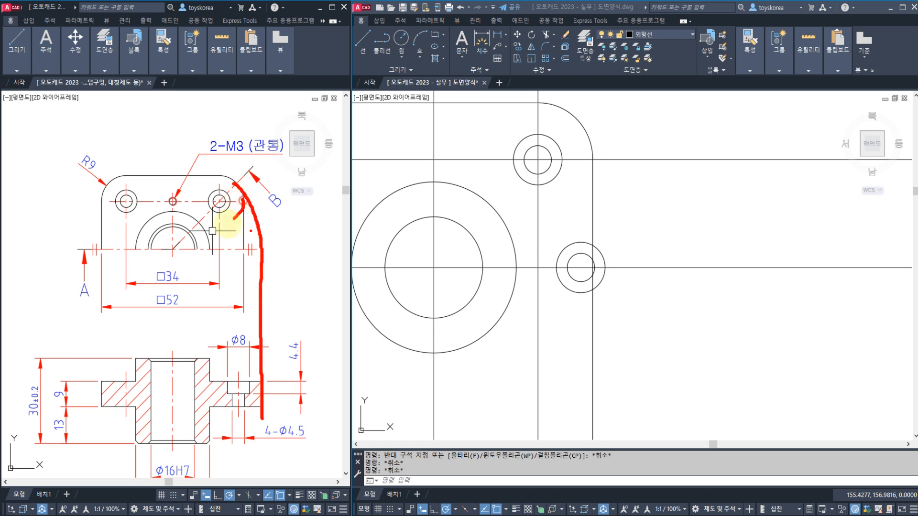
pyautogui.moveTo(230, 223)
pyautogui.mouseDown()
pyautogui.moveTo(246, 162)
pyautogui.moveTo(275, 218)
pyautogui.moveTo(277, 245)
pyautogui.mouseUp()
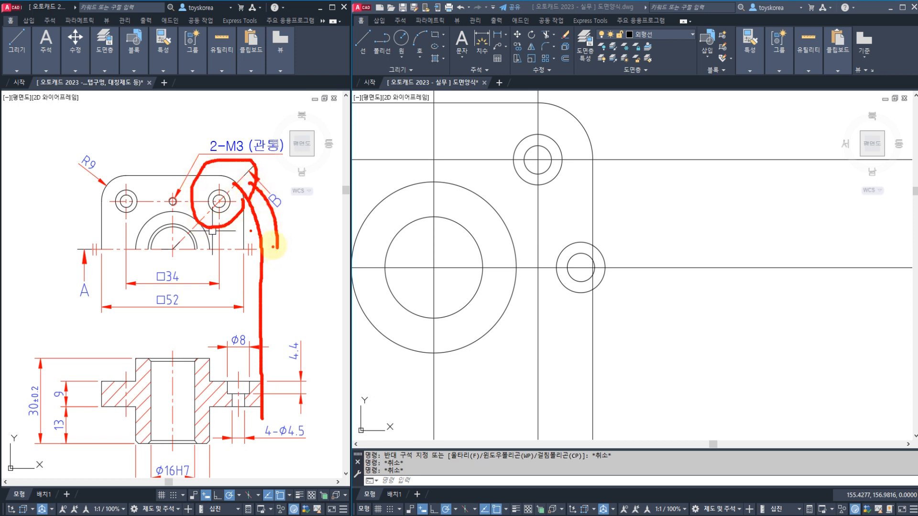
pyautogui.moveTo(179, 252)
pyautogui.mouseDown()
pyautogui.moveTo(283, 251)
pyautogui.moveTo(284, 435)
pyautogui.mouseUp()
pyautogui.moveTo(221, 245); pyautogui.dragTo(229, 385)
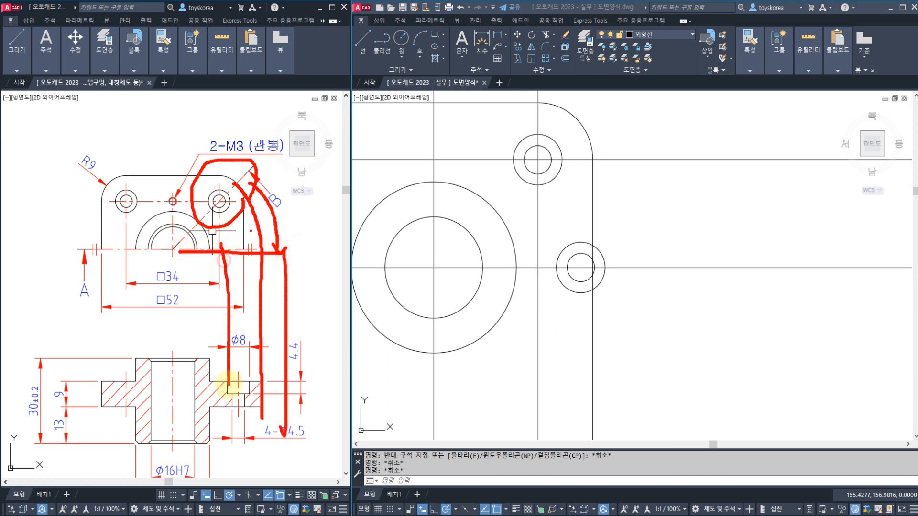
pyautogui.press('Escape')
# Step: Erase the rotated copy of the corner hole's two circles on the horizontal centreline
pyautogui.click(543, 230)
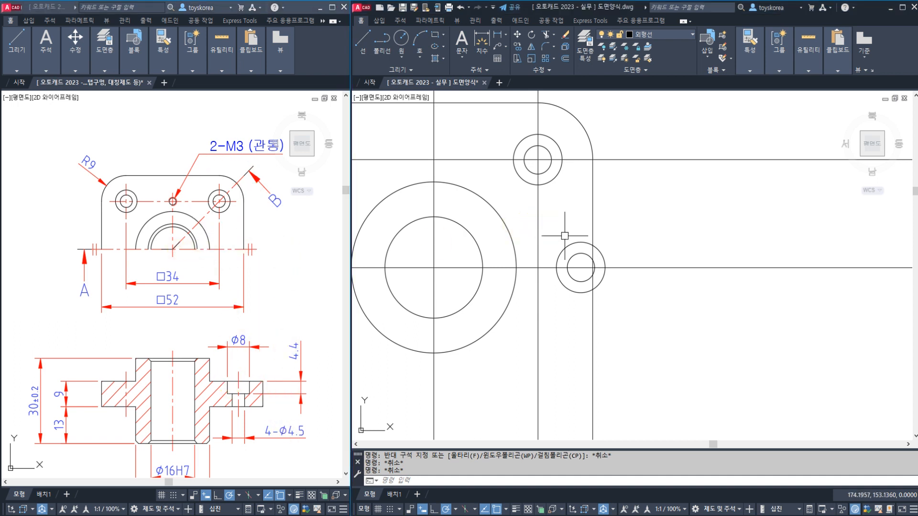
pyautogui.press('Escape')
pyautogui.moveTo(578, 258); pyautogui.dragTo(581, 269, button='middle')
pyautogui.click(583, 266)
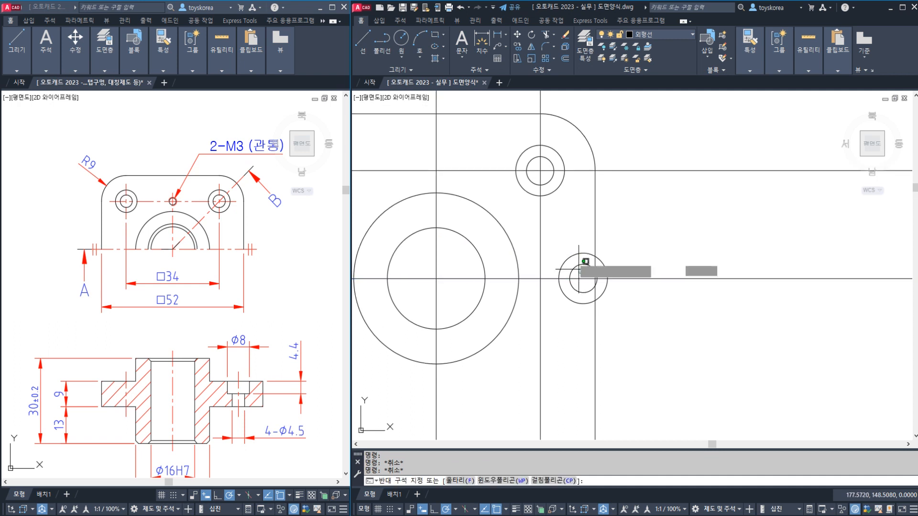
pyautogui.click(569, 251)
pyautogui.press('Delete')
# Step: Rotate a copy of the rounded corner arc and the corner hole's two circles about the centre of the large concentric circles
pyautogui.click(579, 131)
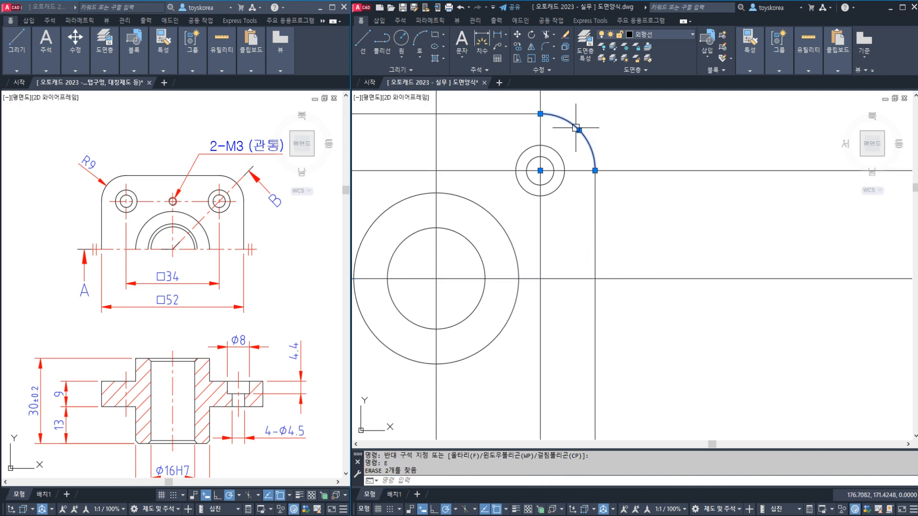
pyautogui.click(557, 154)
pyautogui.click(550, 161)
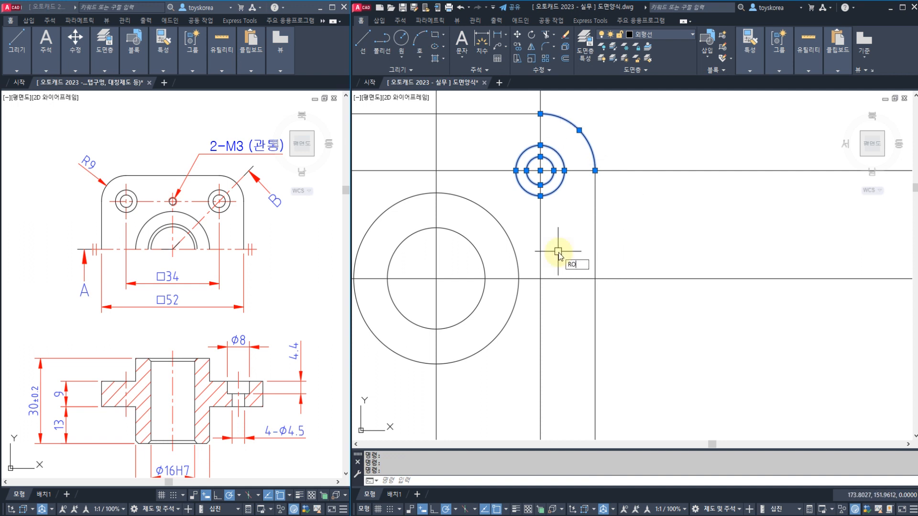
pyautogui.press('Return')
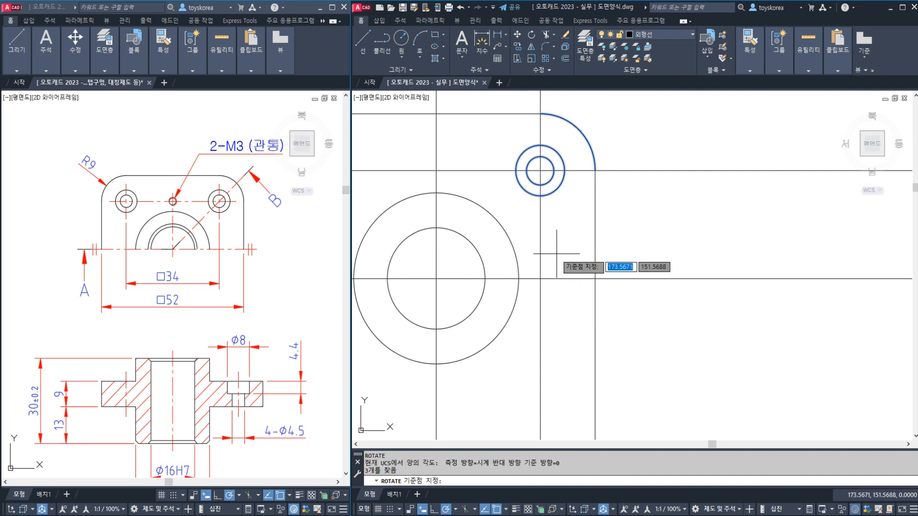
pyautogui.click(436, 279)
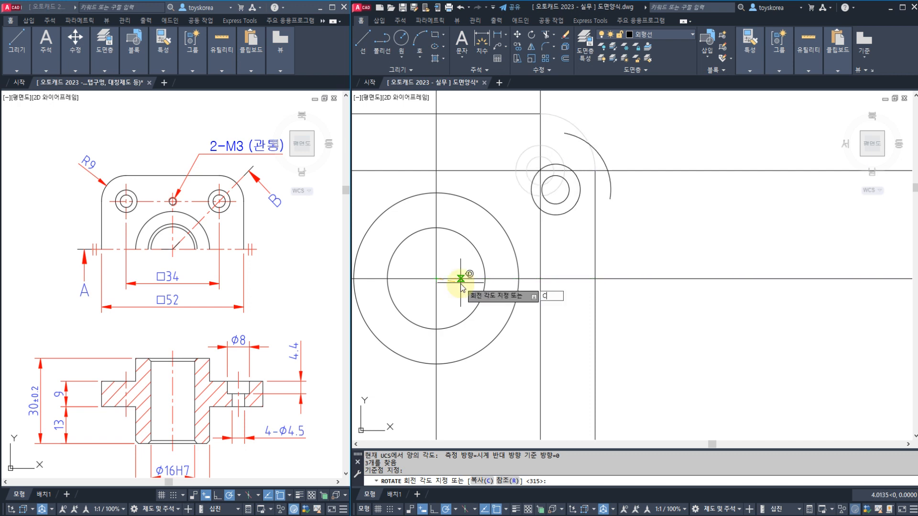
# Step: Rotate a copy of the corner arc and its two concentric hole circles by -45° about the large circles' centre
pyautogui.press('Return')
pyautogui.press('Return')
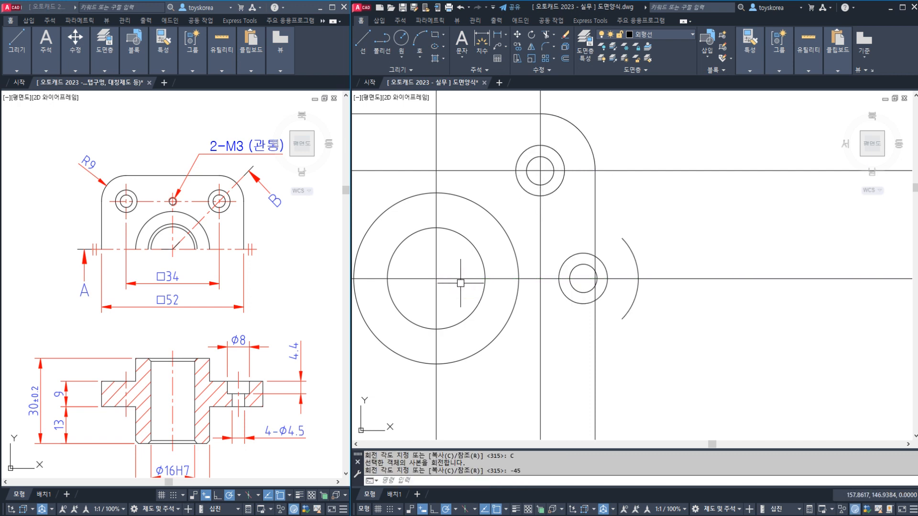
pyautogui.moveTo(533, 277); pyautogui.dragTo(547, 228, button='middle')
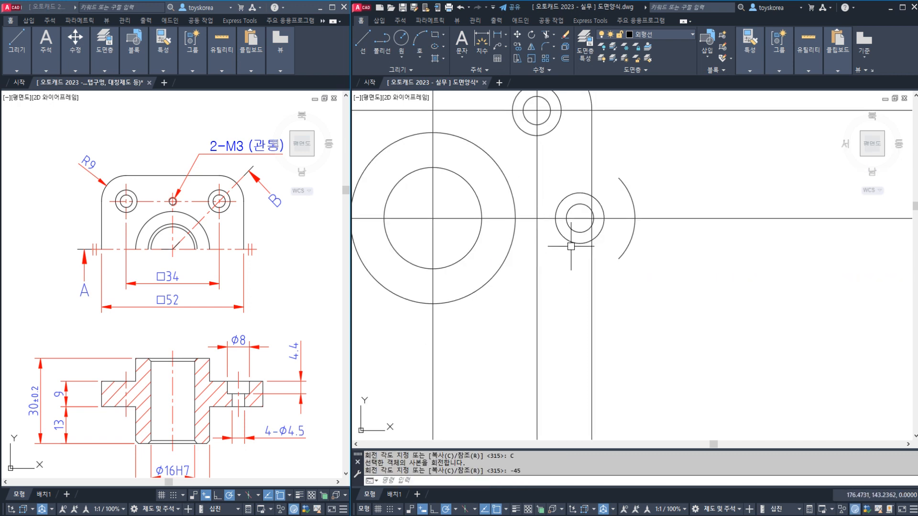
pyautogui.moveTo(605, 217); pyautogui.dragTo(595, 353)
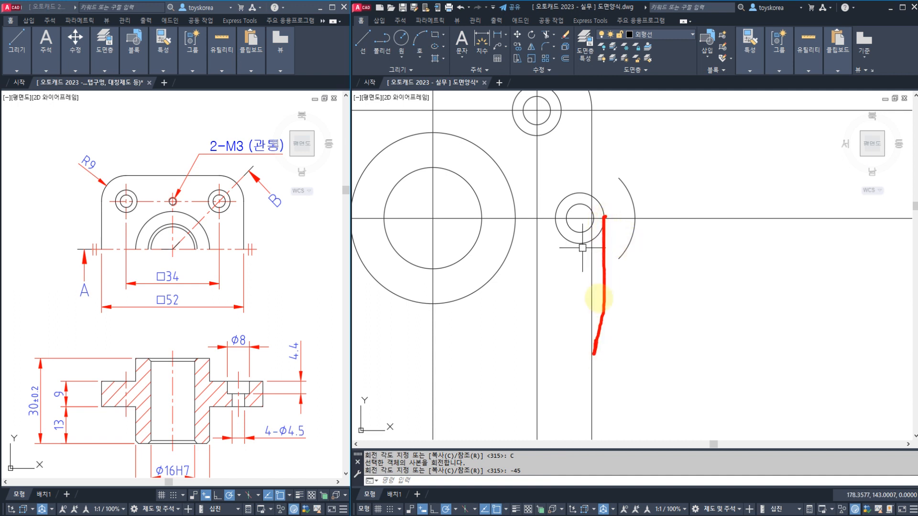
pyautogui.moveTo(591, 219); pyautogui.dragTo(590, 306)
pyautogui.moveTo(634, 218)
pyautogui.mouseDown()
pyautogui.moveTo(640, 294)
pyautogui.moveTo(566, 297)
pyautogui.moveTo(655, 316)
pyautogui.moveTo(638, 400)
pyautogui.mouseUp()
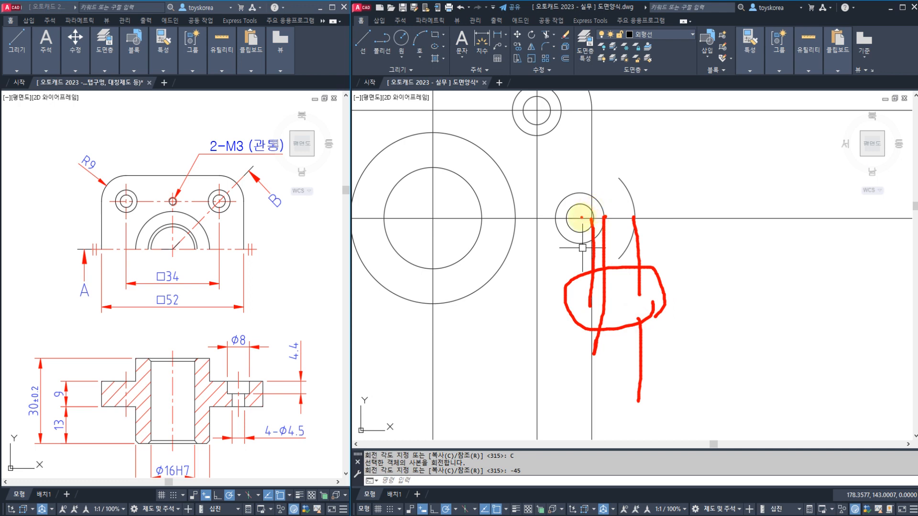
pyautogui.moveTo(580, 219); pyautogui.dragTo(581, 133)
pyautogui.moveTo(620, 180); pyautogui.dragTo(624, 195)
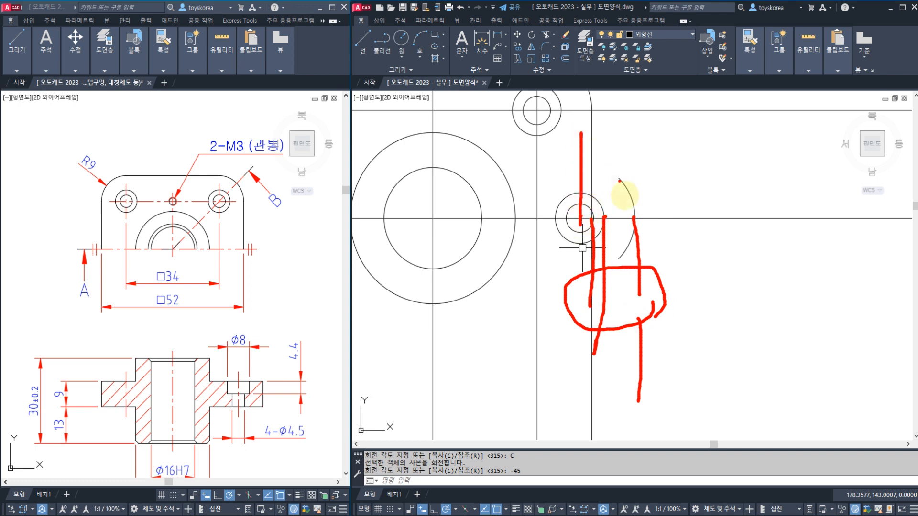
pyautogui.press('Escape')
pyautogui.press('Escape')
pyautogui.press('Escape')
# Step: Draw a vertical construction line through the rotated corner arc's rightmost point on the horizontal centreline
pyautogui.scroll(-2, 578, 220)
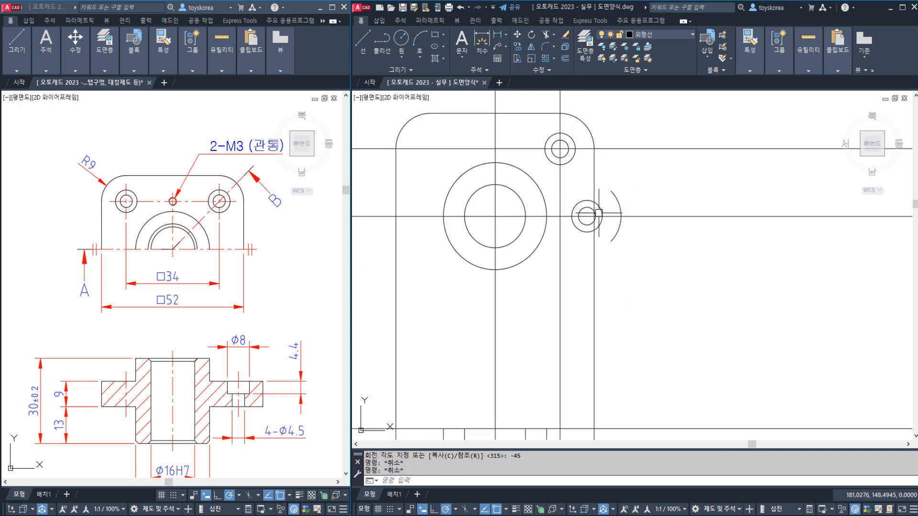
pyautogui.write('xl')
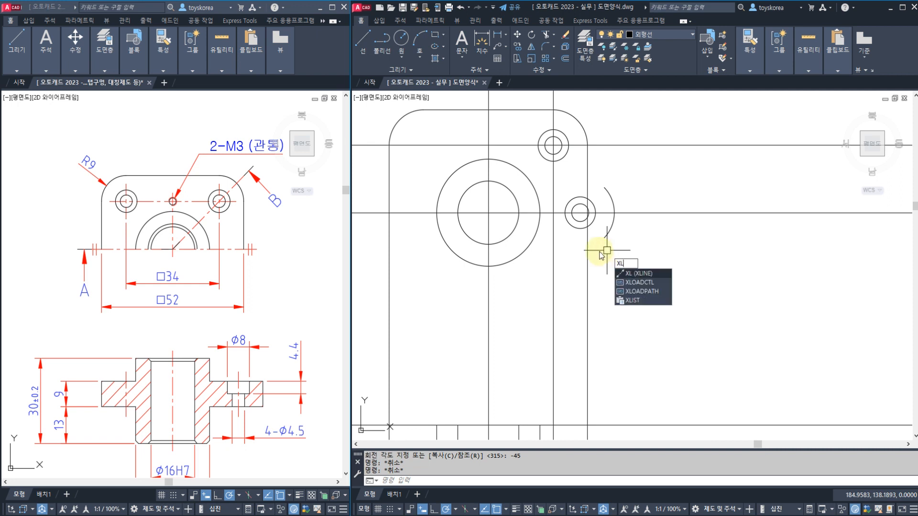
pyautogui.press('Return')
pyautogui.click(615, 212)
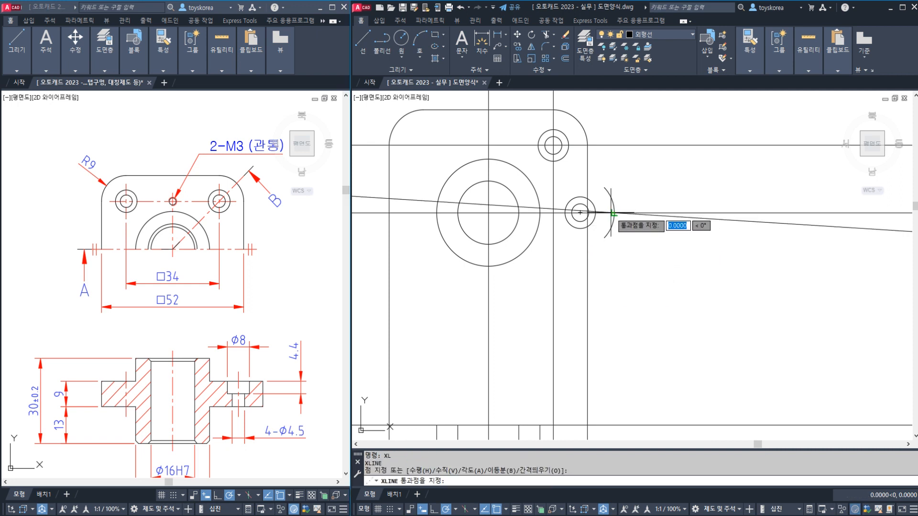
pyautogui.click(615, 256)
pyautogui.press('Escape')
# Step: Draw vertical construction lines through the right quadrants of the rotated outer and inner hole circles
pyautogui.press('Return')
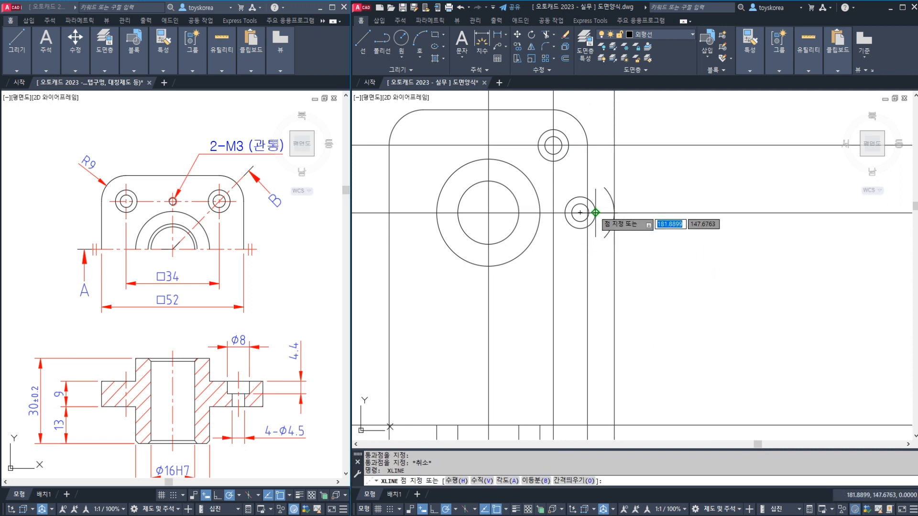
pyautogui.click(596, 213)
pyautogui.press('Escape')
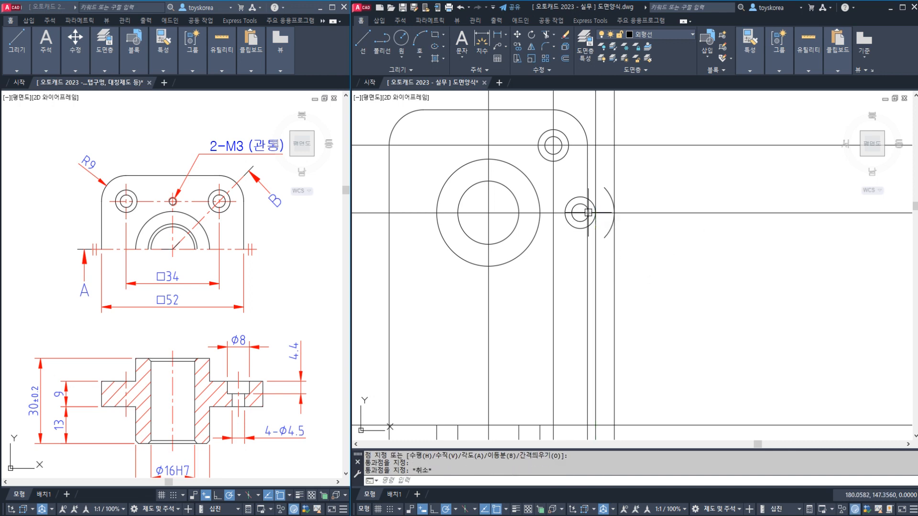
pyautogui.scroll(5, 589, 208)
pyautogui.press('Return')
pyautogui.click(590, 232)
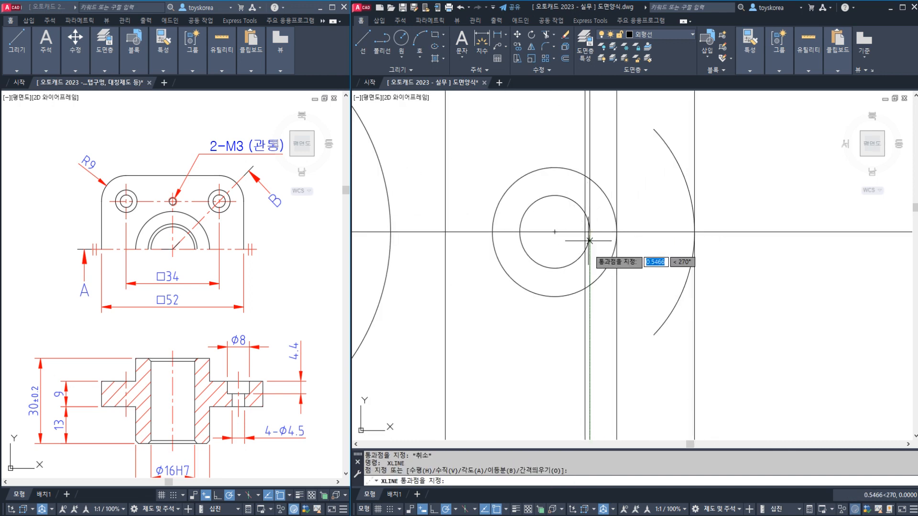
pyautogui.press('Escape')
pyautogui.scroll(-6, 598, 285)
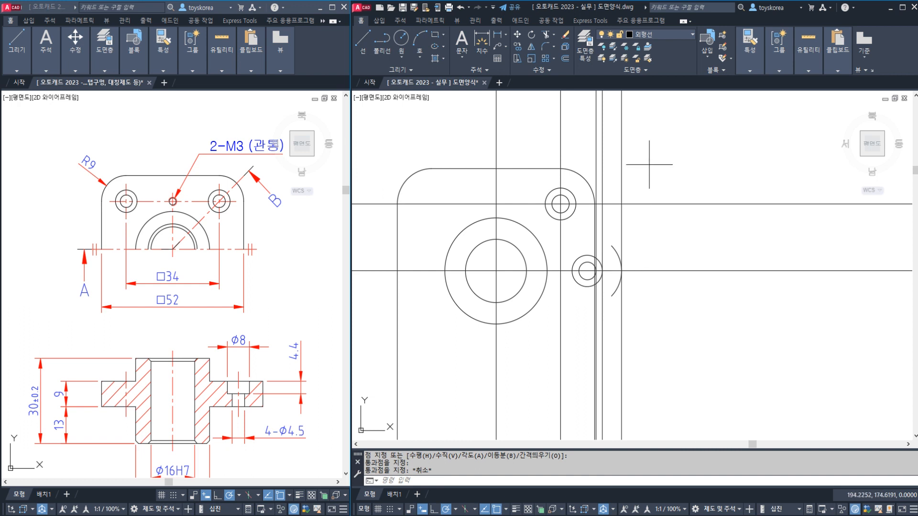
pyautogui.moveTo(649, 165); pyautogui.dragTo(590, 145)
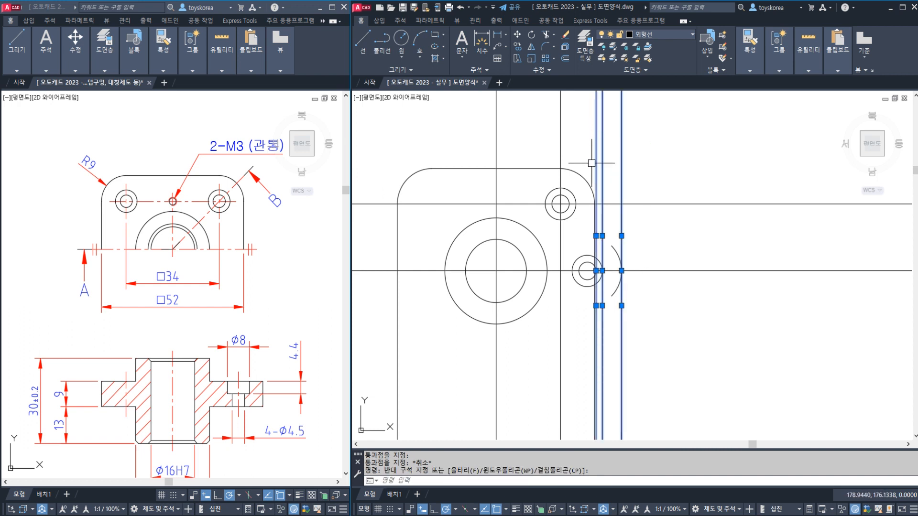
pyautogui.moveTo(576, 320); pyautogui.dragTo(571, 278, button='middle')
pyautogui.press('Escape')
pyautogui.press('Escape')
pyautogui.press('Escape')
# Step: Trim the plate's right edge line below the horizontal centreline, using the centreline as the cutting edge
pyautogui.scroll(3, 574, 212)
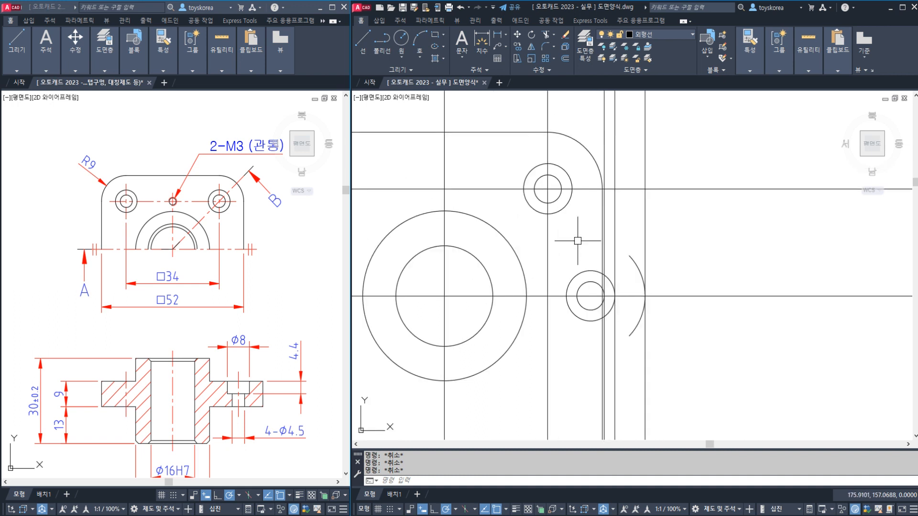
pyautogui.write('tr')
pyautogui.press('Return')
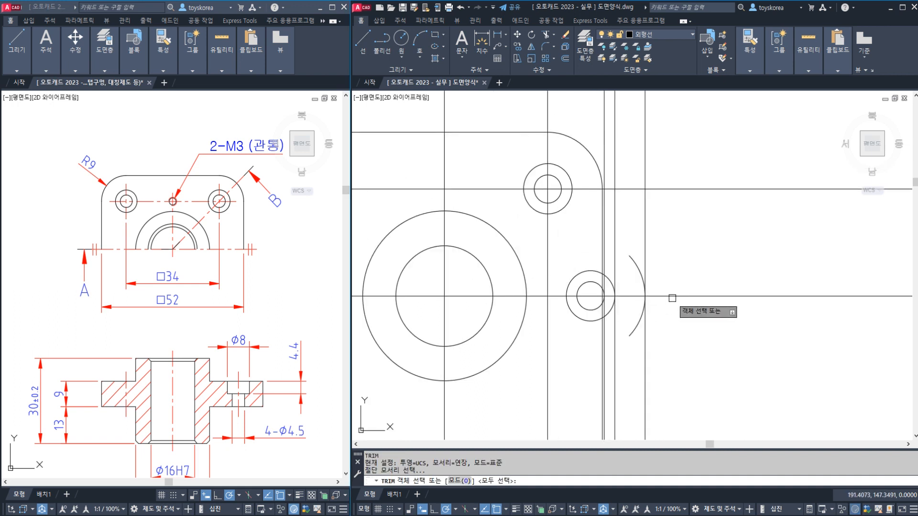
pyautogui.click(666, 296)
pyautogui.press('Return')
pyautogui.scroll(4, 581, 308)
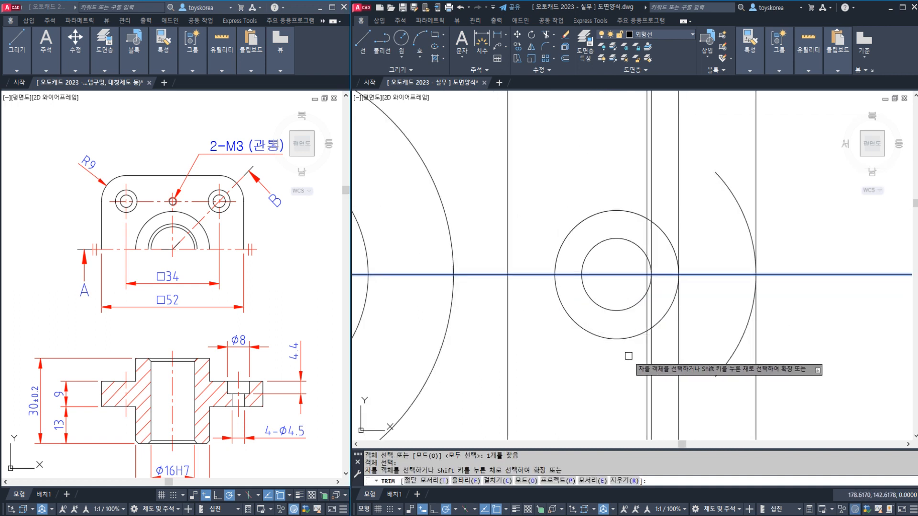
pyautogui.scroll(-7, 644, 358)
pyautogui.press('Escape')
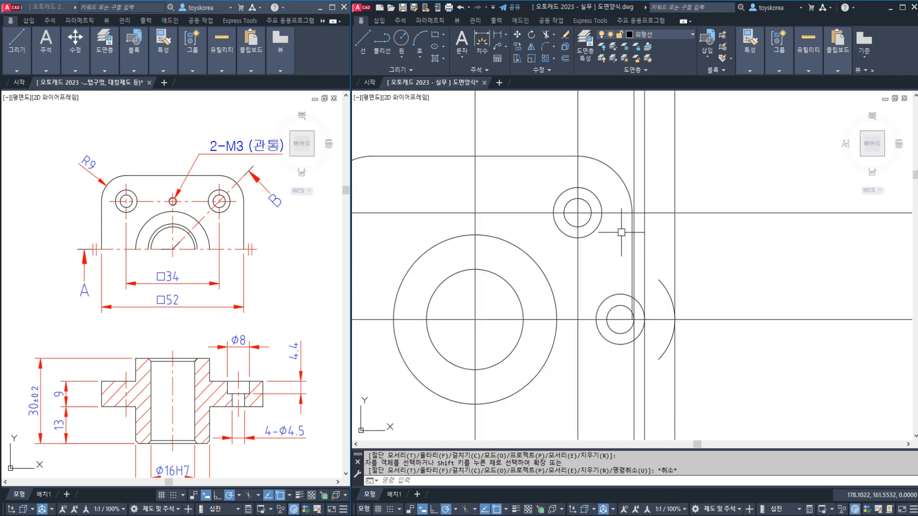
# Step: Check the extent of the plate's trimmed right edge and the vertical construction lines beside it
pyautogui.scroll(4, 633, 230)
pyautogui.click(637, 231)
pyautogui.press('Escape')
pyautogui.scroll(2, 636, 238)
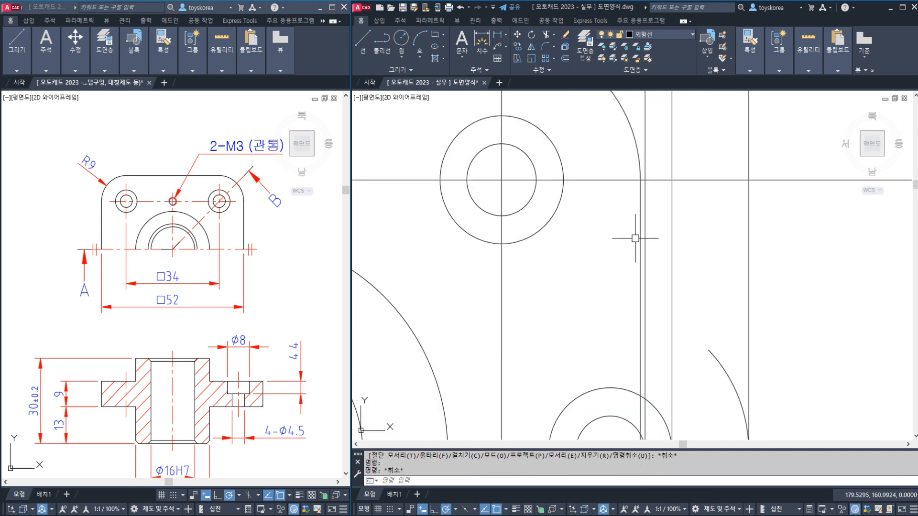
pyautogui.click(640, 234)
pyautogui.scroll(-2, 609, 257)
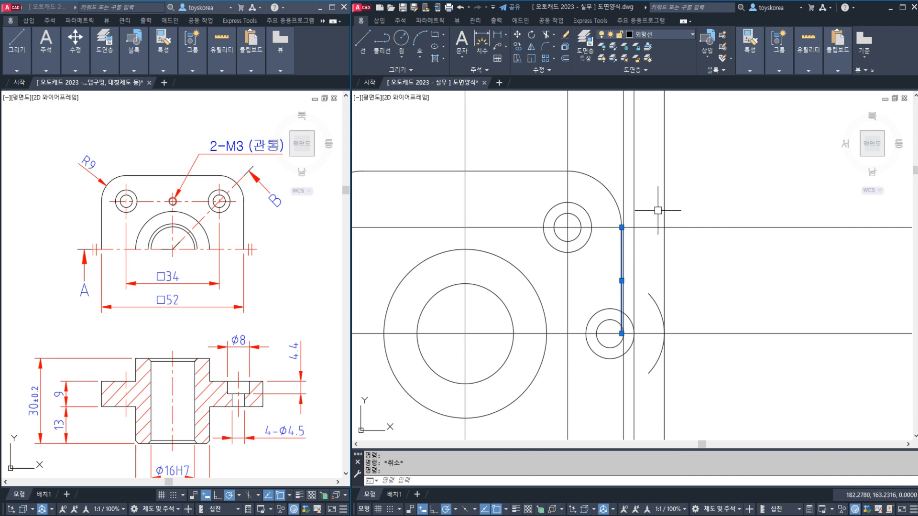
pyautogui.press('Escape')
pyautogui.click(693, 171)
pyautogui.click(610, 140)
pyautogui.press('Escape')
pyautogui.moveTo(633, 302); pyautogui.dragTo(612, 168, button='middle')
pyautogui.scroll(-2, 612, 170)
pyautogui.moveTo(610, 357); pyautogui.dragTo(609, 318, button='middle')
pyautogui.scroll(1, 615, 284)
pyautogui.scroll(2, 616, 284)
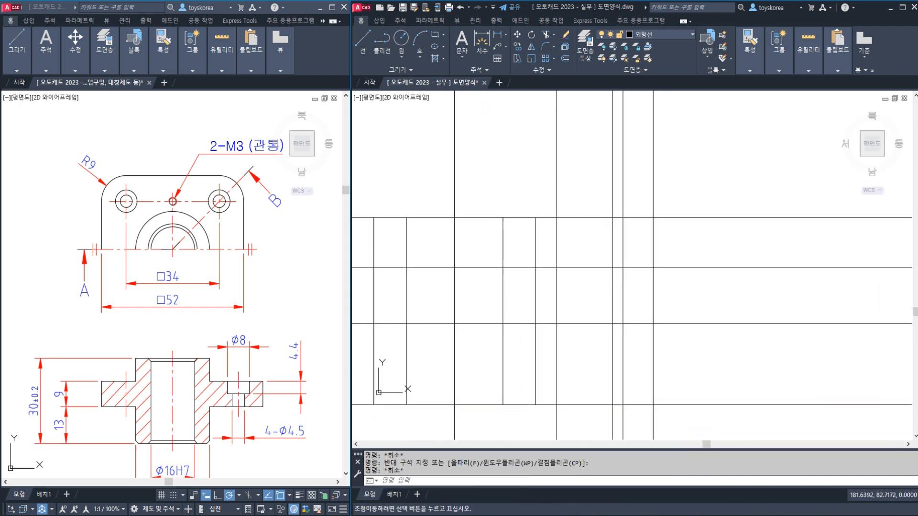
pyautogui.moveTo(651, 266)
pyautogui.mouseDown()
pyautogui.moveTo(654, 328)
pyautogui.moveTo(651, 266)
pyautogui.moveTo(573, 268)
pyautogui.moveTo(538, 209)
pyautogui.mouseUp()
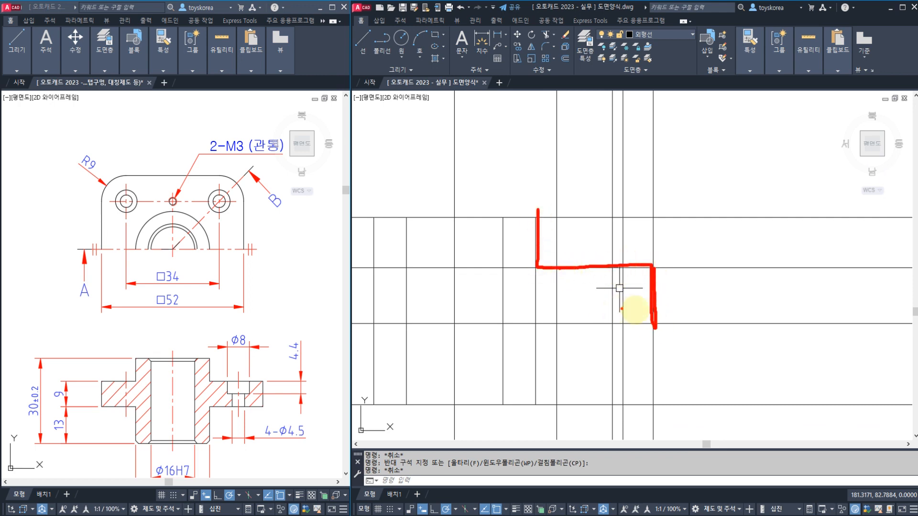
pyautogui.moveTo(654, 325)
pyautogui.mouseDown()
pyautogui.moveTo(548, 321)
pyautogui.moveTo(547, 416)
pyautogui.mouseUp()
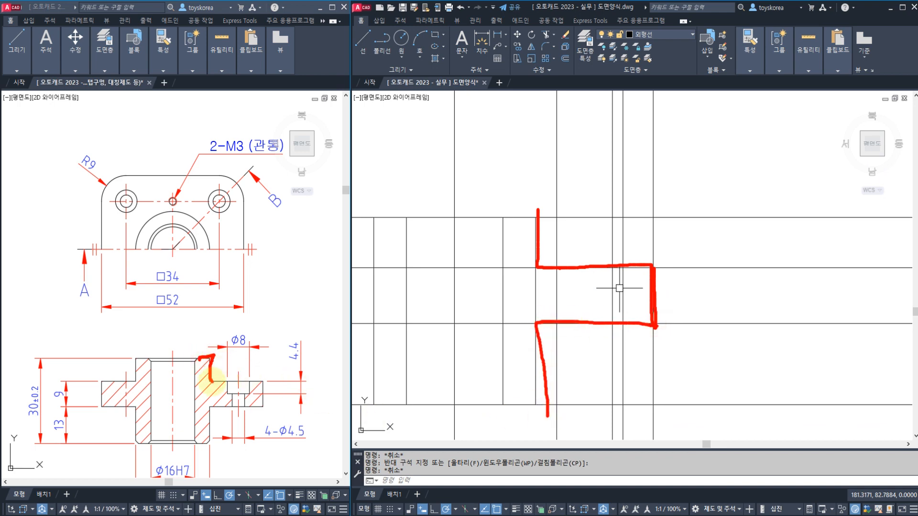
pyautogui.moveTo(263, 384)
pyautogui.mouseDown()
pyautogui.moveTo(207, 405)
pyautogui.moveTo(214, 447)
pyautogui.mouseUp()
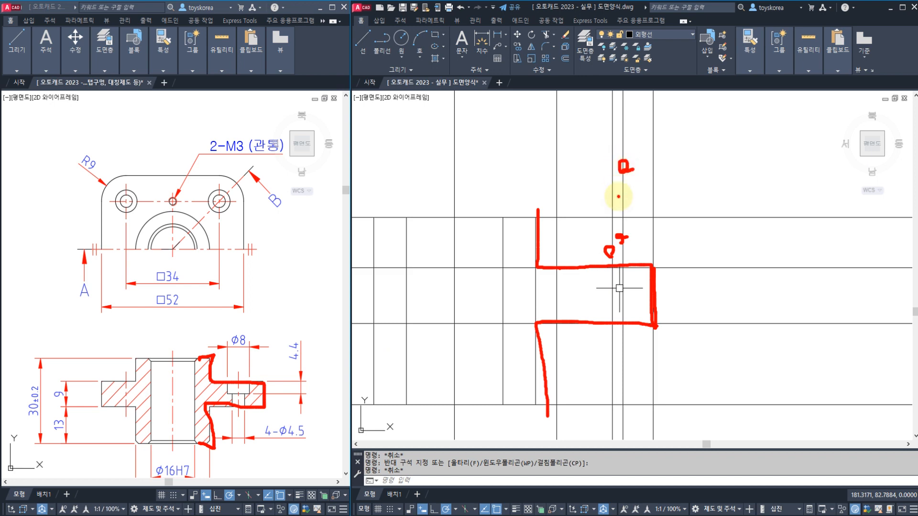
pyautogui.moveTo(616, 188); pyautogui.dragTo(609, 205)
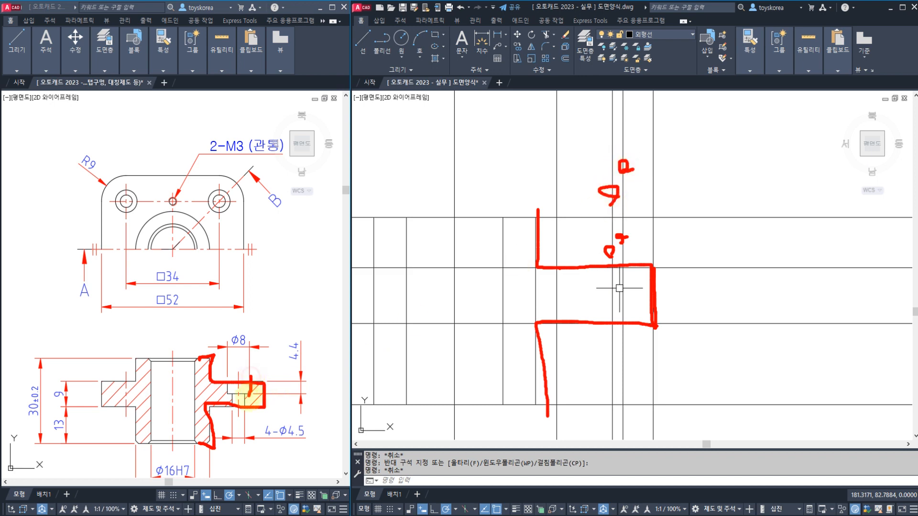
pyautogui.moveTo(246, 380); pyautogui.dragTo(245, 425)
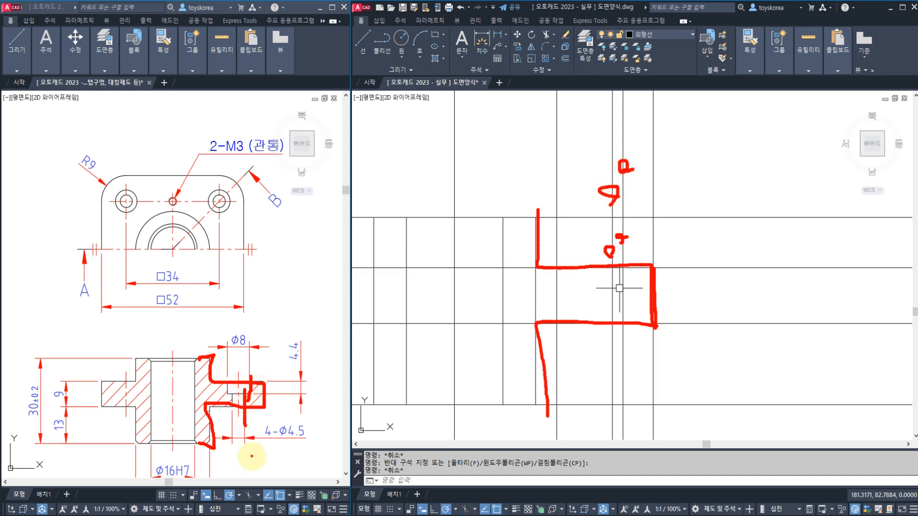
pyautogui.press('Escape')
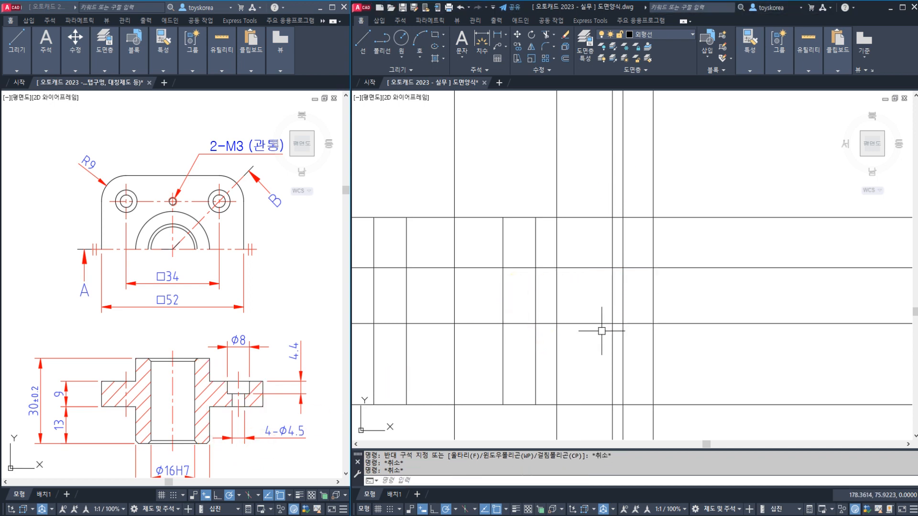
pyautogui.press('Escape')
# Step: Trim the two horizontal flange lines of the lower view beyond the rightmost vertical construction line
pyautogui.scroll(-3, 596, 291)
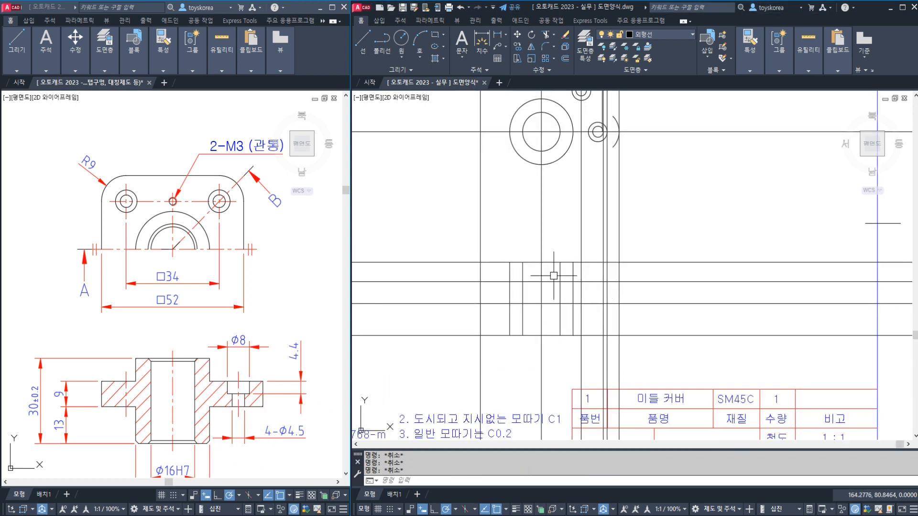
pyautogui.scroll(3, 550, 271)
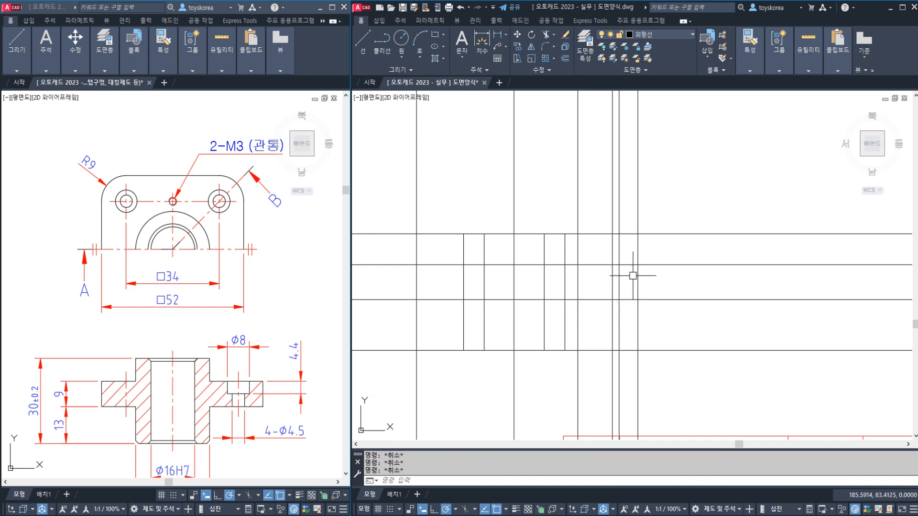
pyautogui.write('TR')
pyautogui.press('Return')
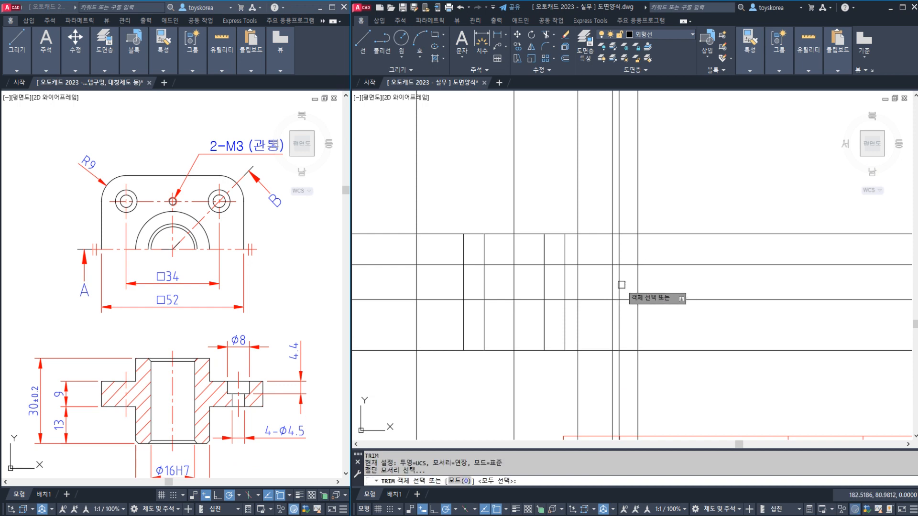
pyautogui.click(641, 276)
pyautogui.press('Return')
pyautogui.click(648, 265)
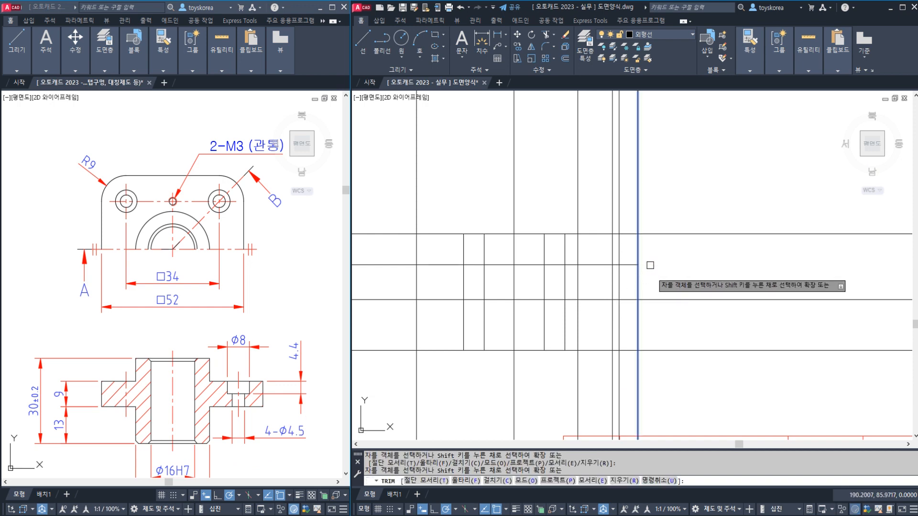
pyautogui.click(646, 300)
pyautogui.press('Escape')
pyautogui.click(640, 295)
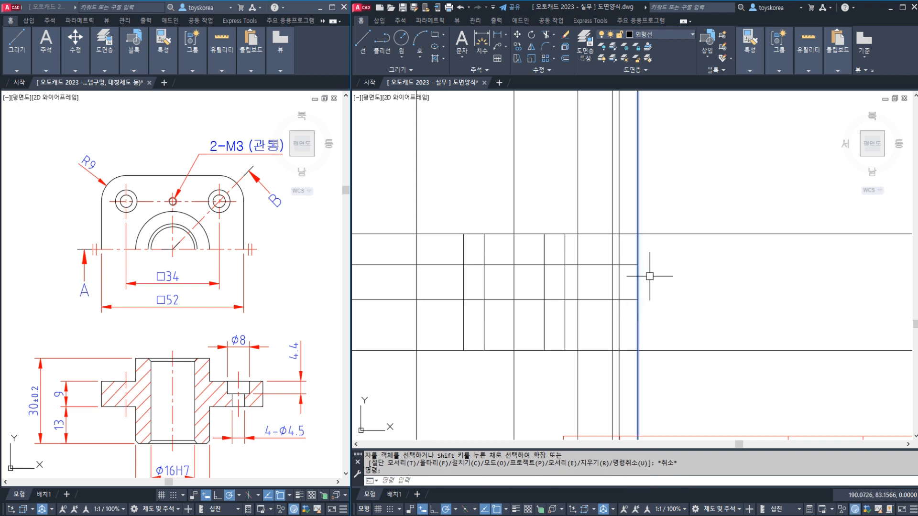
pyautogui.moveTo(659, 223); pyautogui.dragTo(656, 310, button='middle')
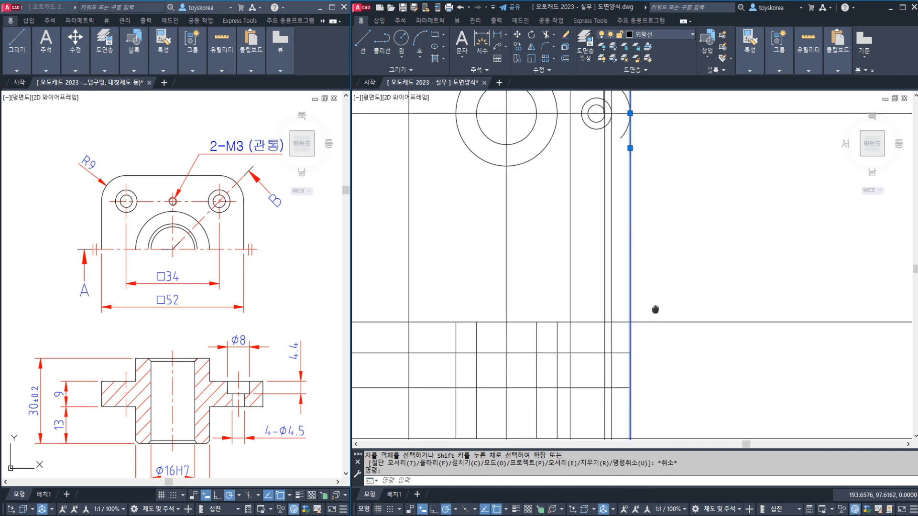
pyautogui.scroll(-3, 641, 320)
pyautogui.scroll(1, 619, 364)
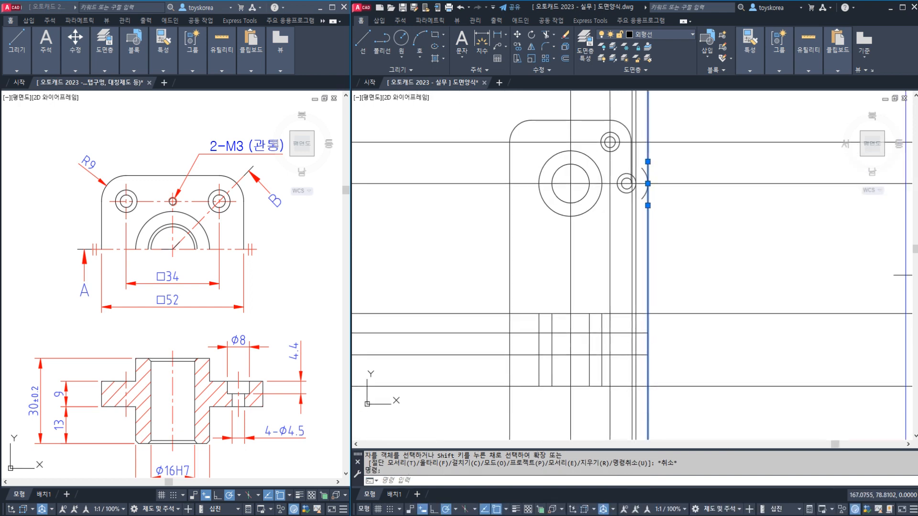
pyautogui.write('T')
pyautogui.scroll(2, 603, 359)
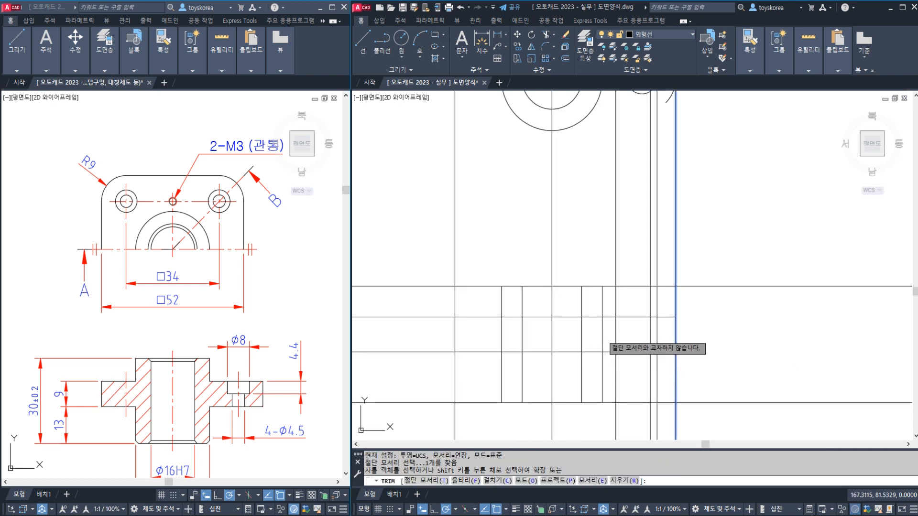
pyautogui.press('Escape')
# Step: Trim the section view's uppermost and lowest horizontal boss lines beyond the boss's right vertical edge
pyautogui.write('R')
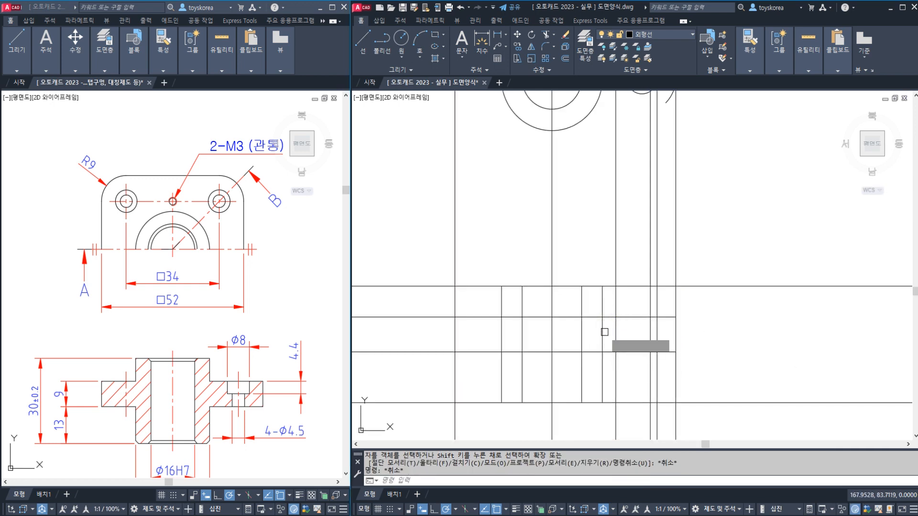
pyautogui.press('Return')
pyautogui.click(601, 327)
pyautogui.press('Return')
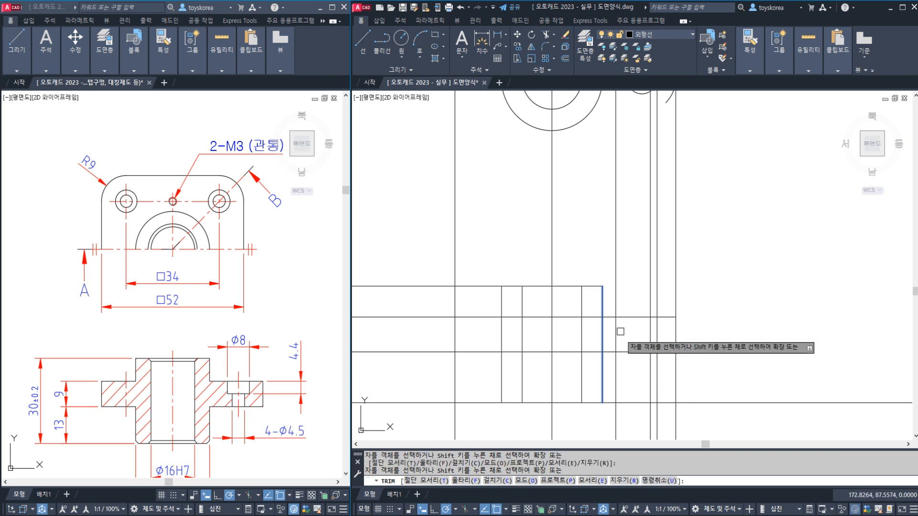
pyautogui.press('Escape')
pyautogui.scroll(-2, 614, 325)
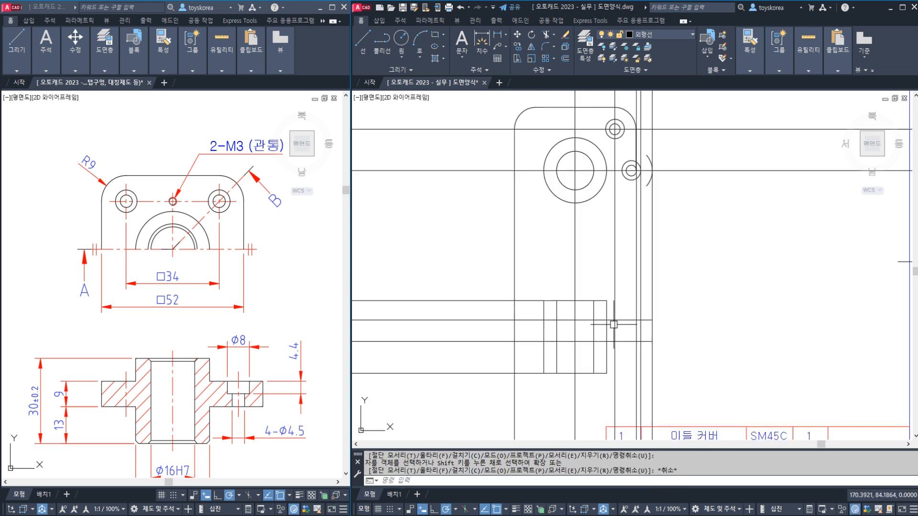
pyautogui.click(620, 269)
pyautogui.press('Escape')
pyautogui.click(614, 278)
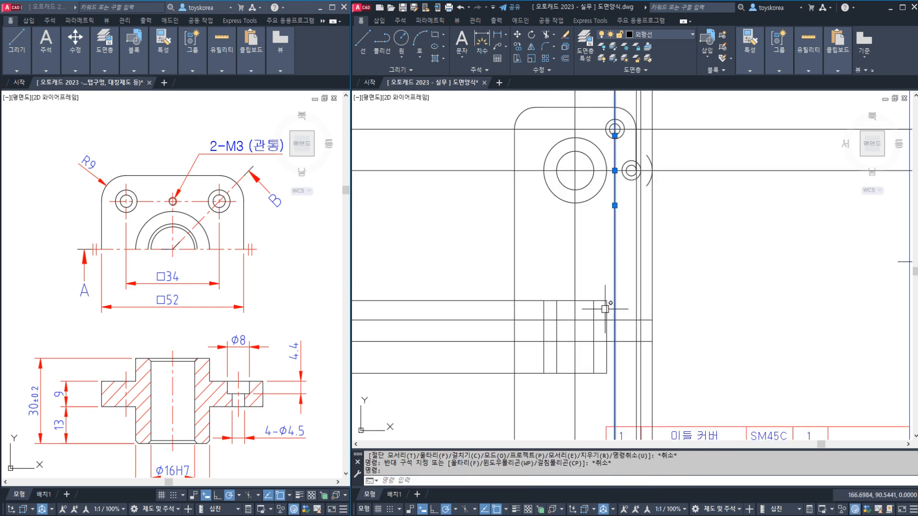
pyautogui.press('Escape')
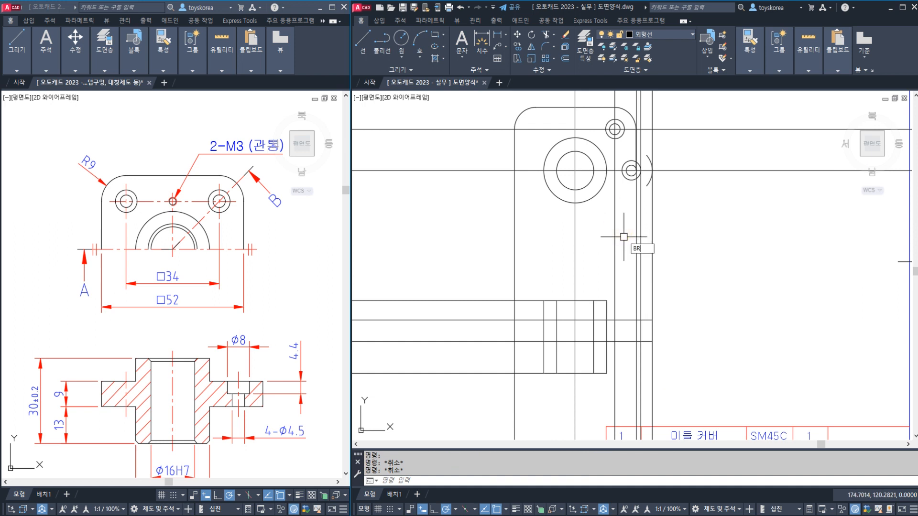
pyautogui.press('Escape')
# Step: Break the vertical construction line just below the plan view's upper-right hole and erase its lower part
pyautogui.scroll(1, 619, 174)
pyautogui.write('br')
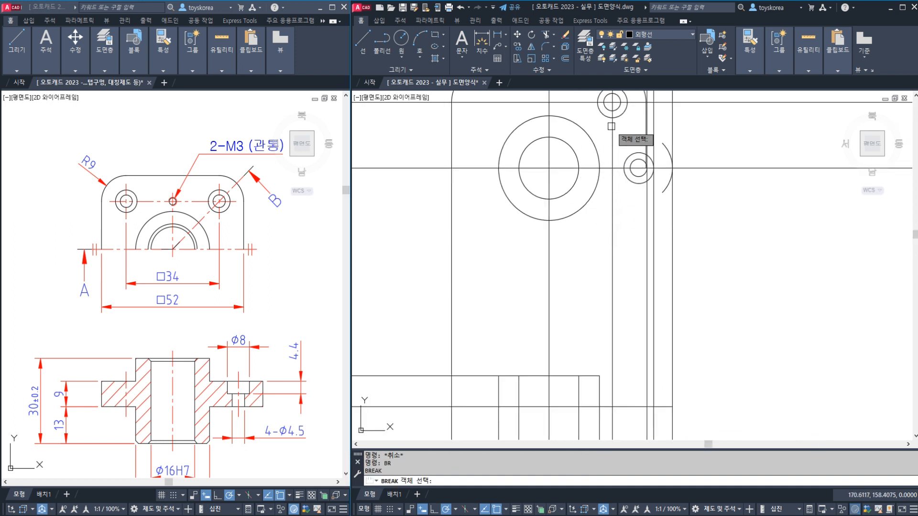
pyautogui.press('Return')
pyautogui.click(614, 144)
pyautogui.click(613, 210)
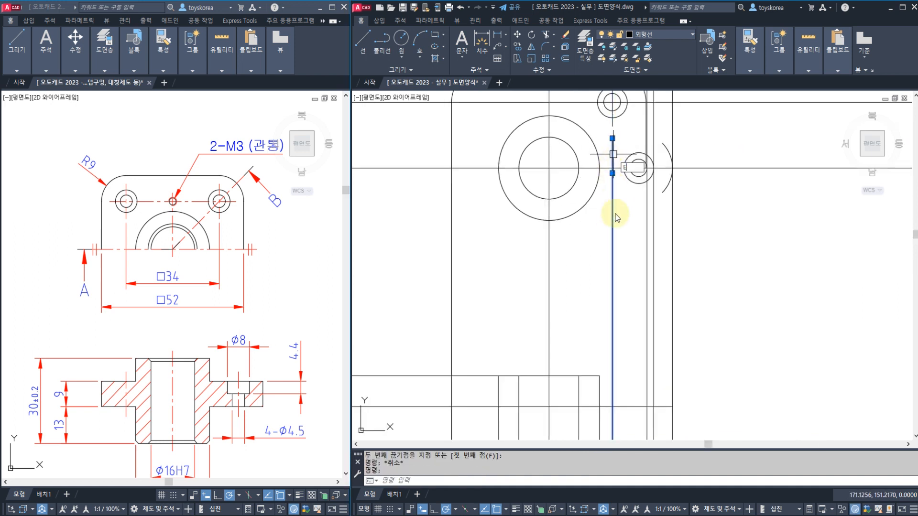
pyautogui.write('e')
pyautogui.press('Return')
# Step: Trim the rightmost vertical construction line above and below the flange, using the two horizontal flange lines as cutting edges
pyautogui.moveTo(617, 293); pyautogui.dragTo(605, 225, button='middle')
pyautogui.scroll(2, 604, 225)
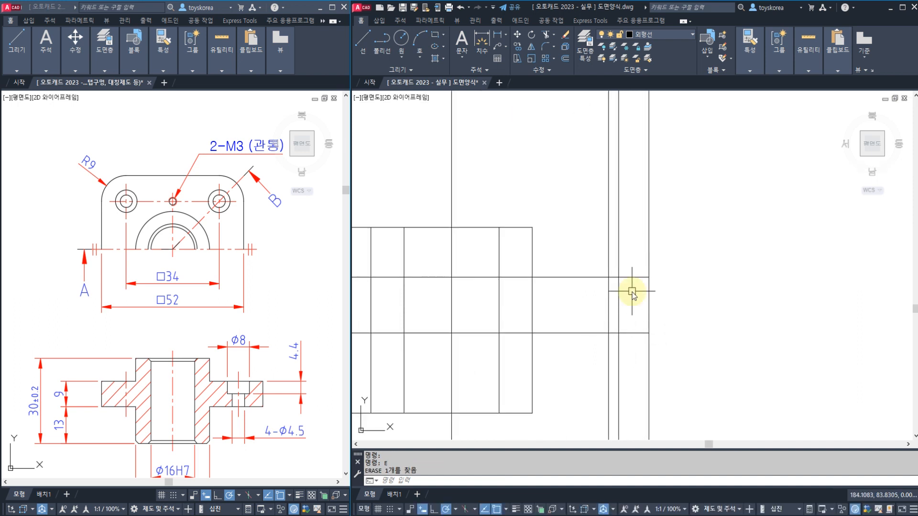
pyautogui.press('Return')
pyautogui.click(640, 277)
pyautogui.click(642, 333)
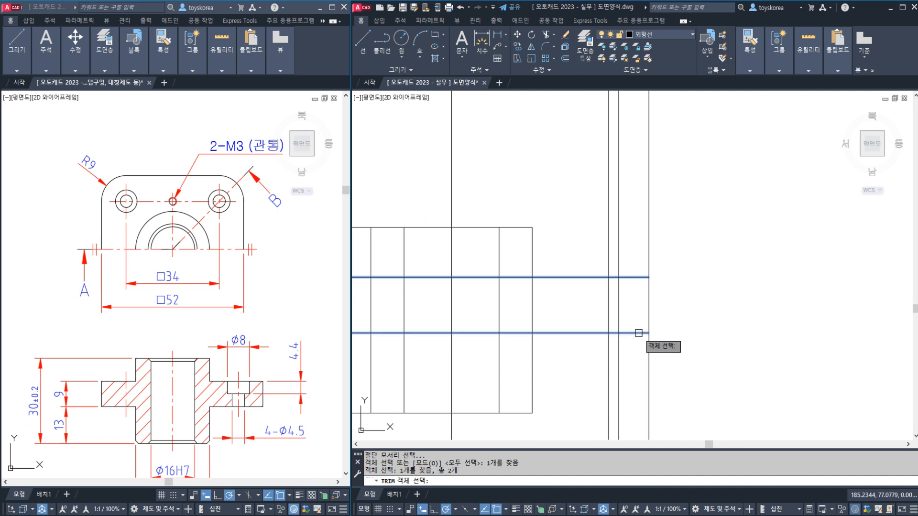
pyautogui.press('Return')
pyautogui.press('Escape')
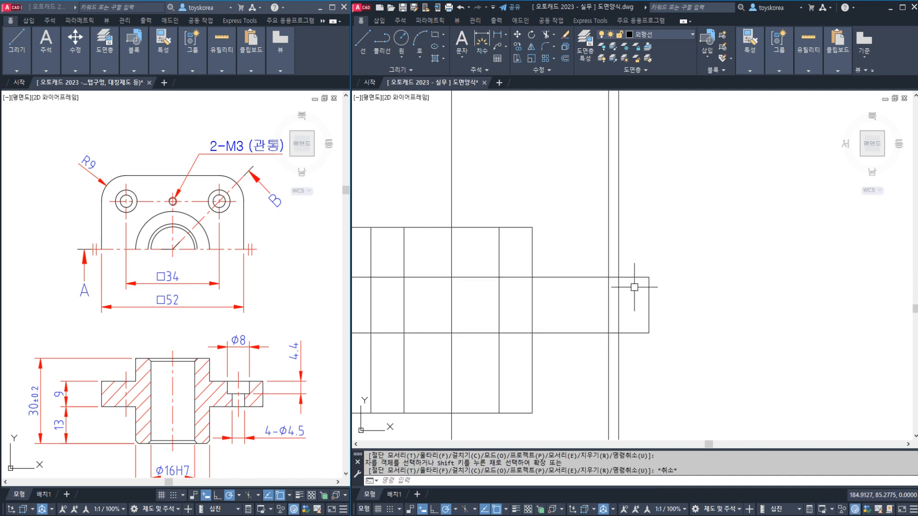
pyautogui.scroll(2, 626, 300)
pyautogui.click(625, 300)
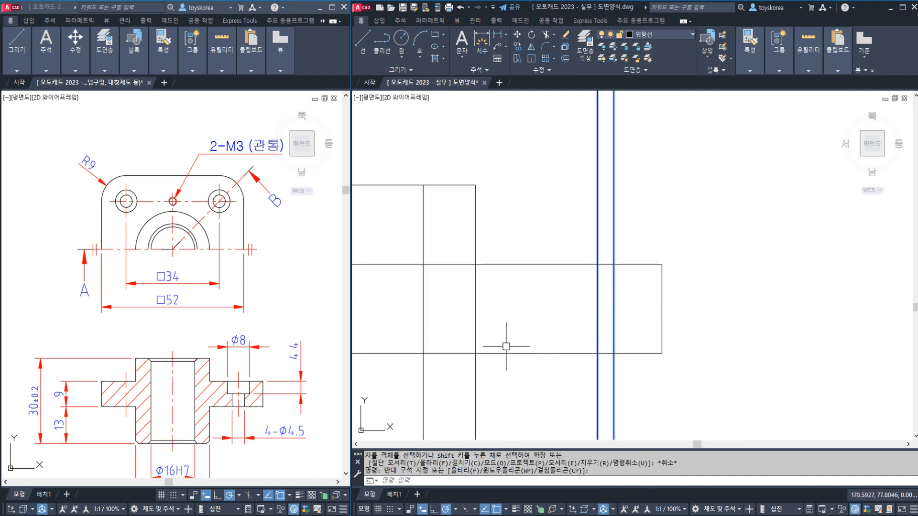
pyautogui.press('Escape')
pyautogui.press('Escape')
pyautogui.press('Escape')
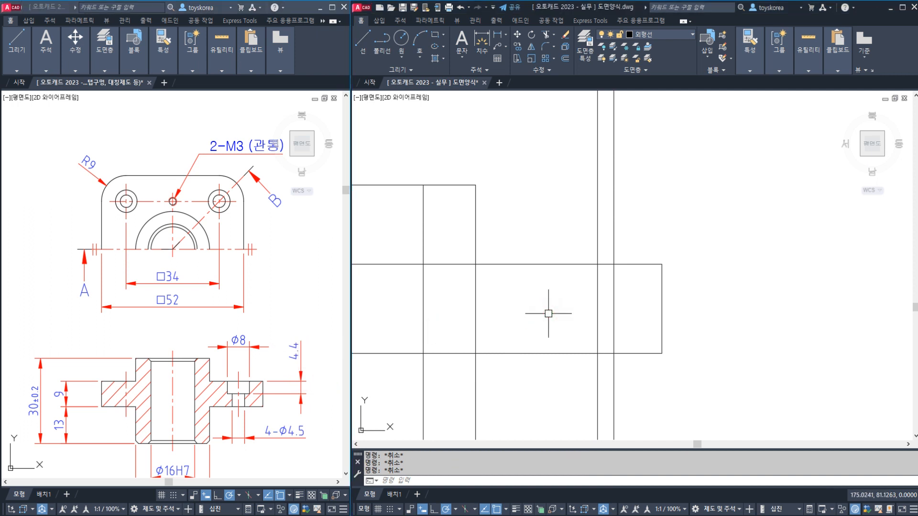
# Step: Offset the flange's upper line 4.4 mm downward for the counterbore depth
pyautogui.write('o')
pyautogui.press('Return')
pyautogui.write('4.4')
pyautogui.press('Return')
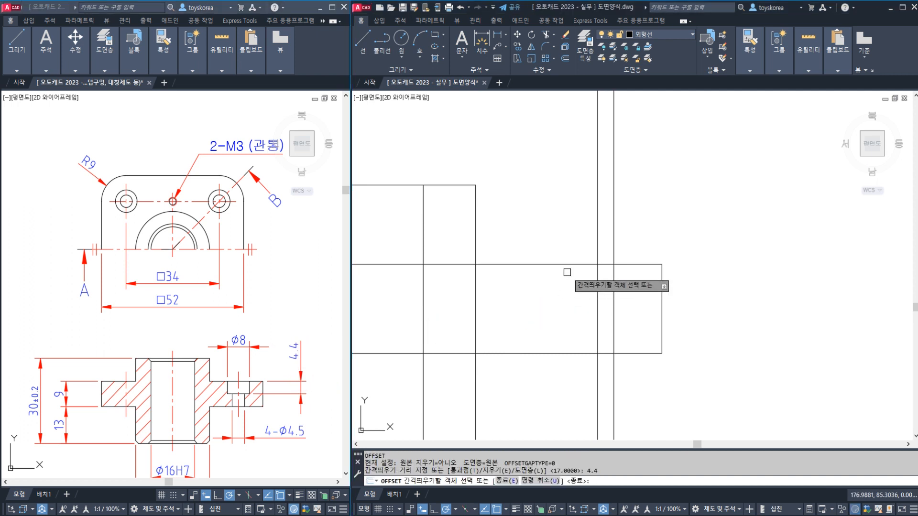
pyautogui.click(565, 265)
pyautogui.click(613, 314)
pyautogui.press('Escape')
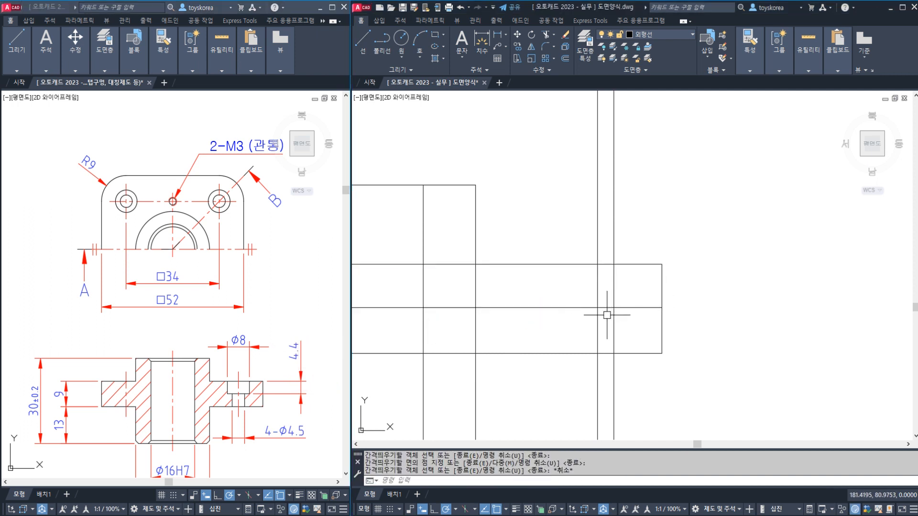
# Step: Trim the inner hole's vertical line above the counterbore depth line and the outer hole's vertical line below it
pyautogui.write('tr')
pyautogui.press('Return')
pyautogui.click(604, 307)
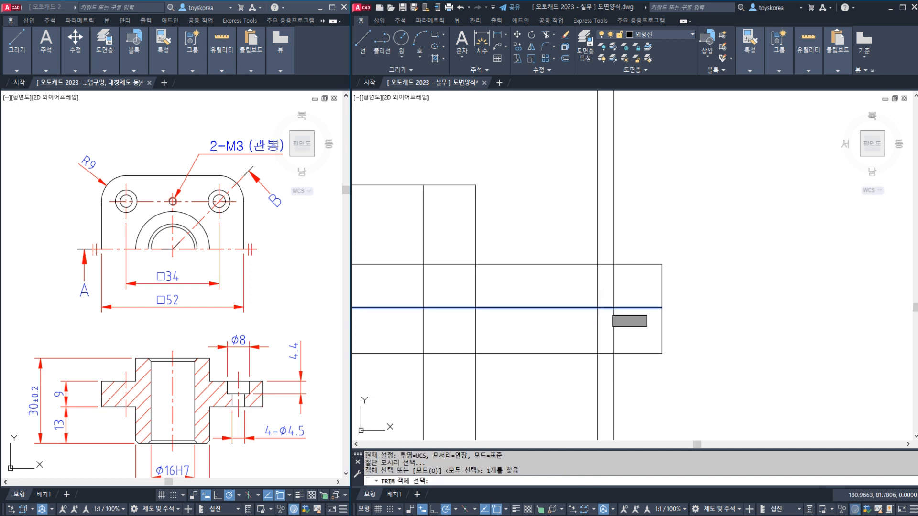
pyautogui.click(598, 299)
pyautogui.click(613, 323)
pyautogui.press('Escape')
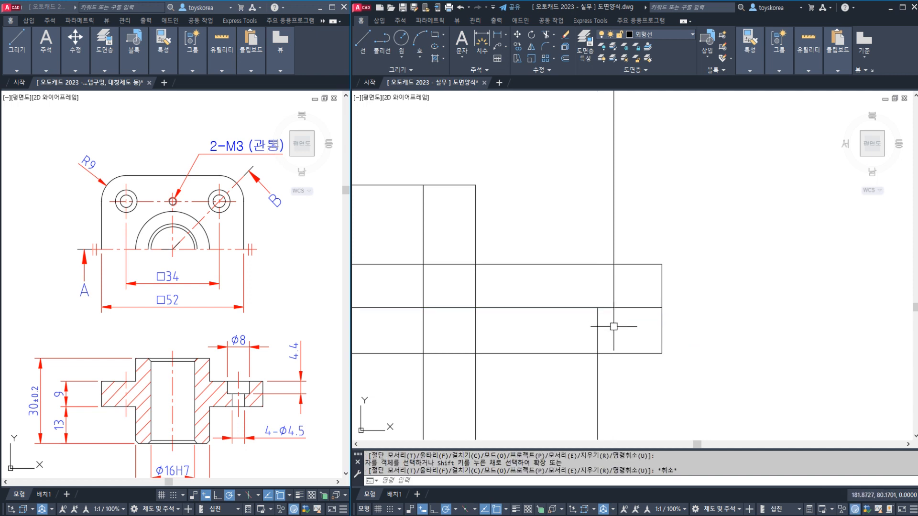
# Step: Trim the counterbore depth line beyond the outer hole's vertical line
pyautogui.write('tr')
pyautogui.press('Return')
pyautogui.click(614, 301)
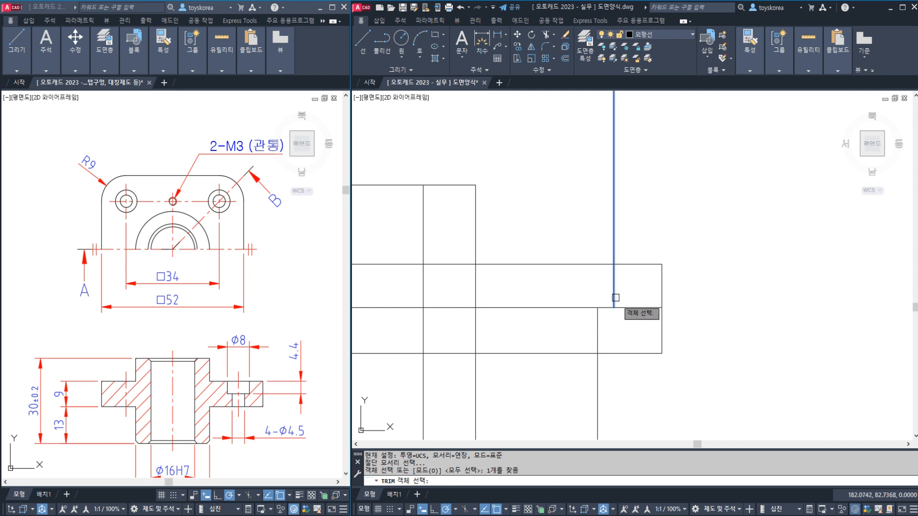
pyautogui.press('Return')
pyautogui.click(623, 307)
pyautogui.press('Escape')
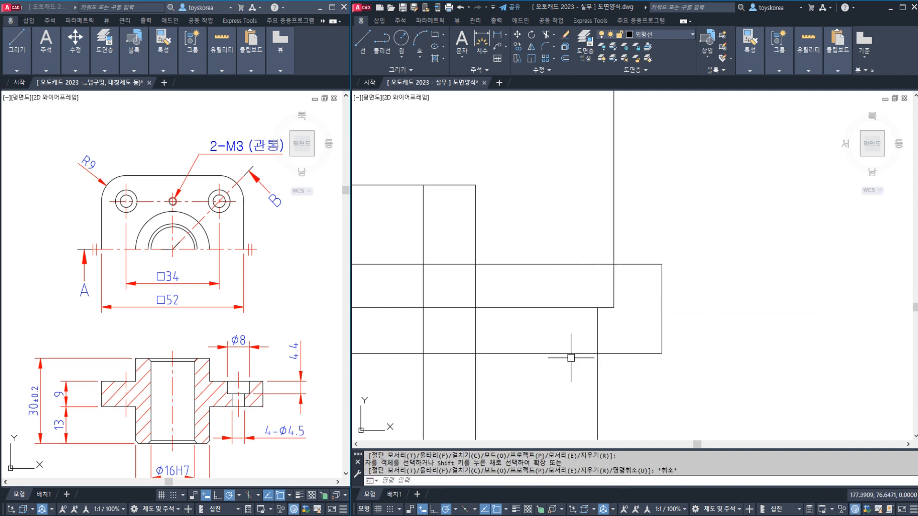
# Step: Draw a vertical construction line through the centre of the rotated hole in the plan view
pyautogui.scroll(-5, 570, 357)
pyautogui.scroll(6, 581, 203)
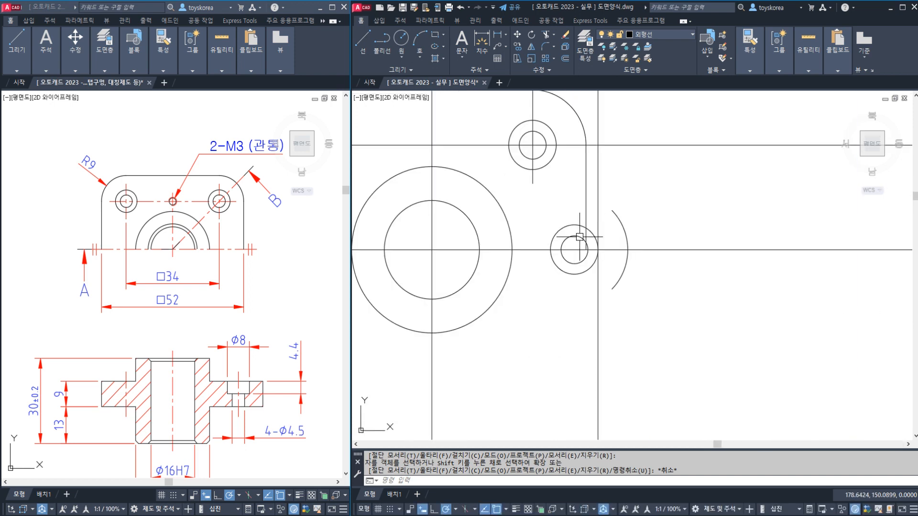
pyautogui.scroll(2, 574, 247)
pyautogui.write('L')
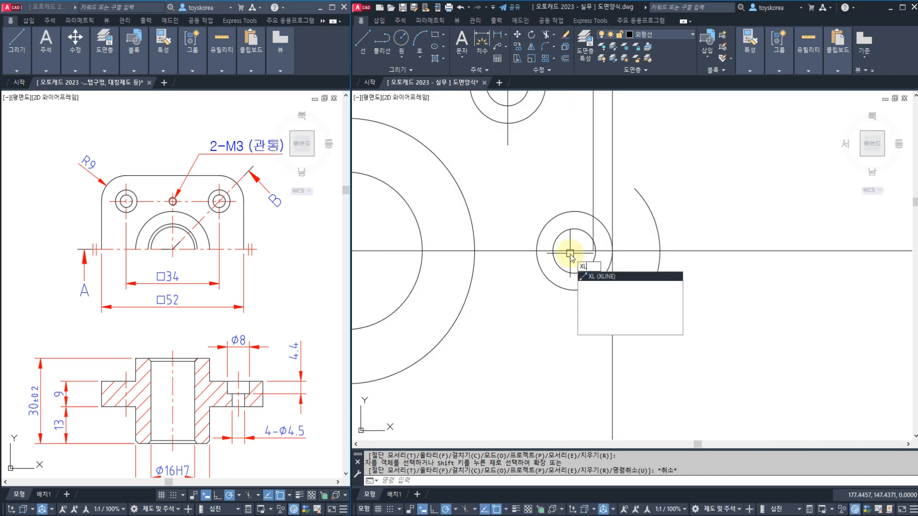
pyautogui.press('Return')
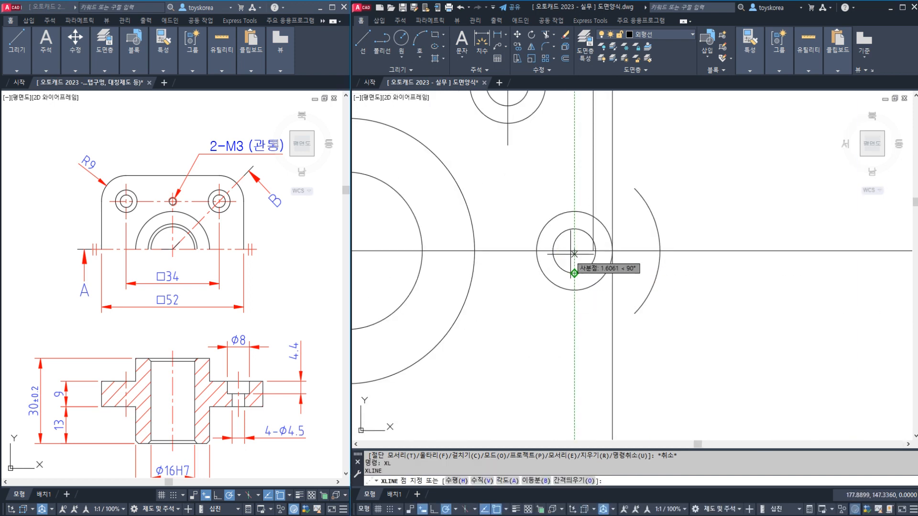
pyautogui.click(574, 250)
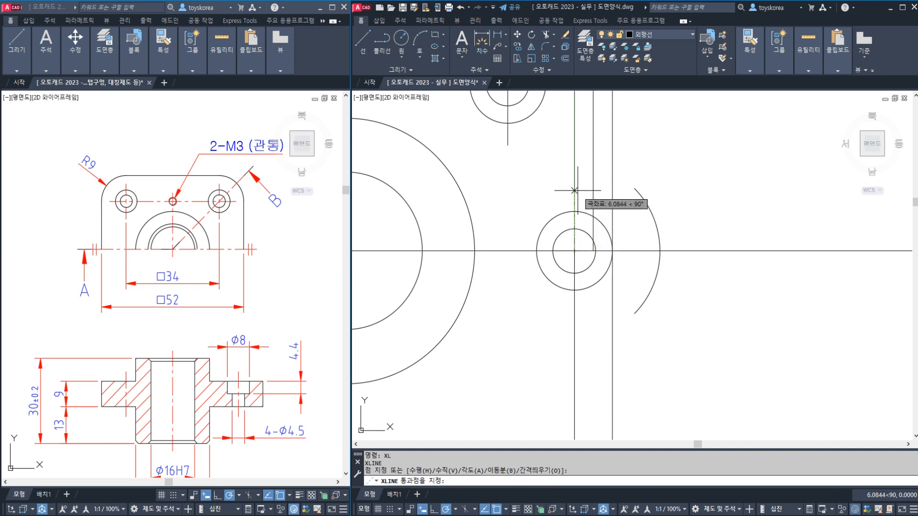
pyautogui.press('Escape')
# Step: Break the hole's vertical centre construction line a short distance above and below the flange
pyautogui.scroll(-3, 571, 224)
pyautogui.scroll(3, 565, 295)
pyautogui.scroll(3, 565, 295)
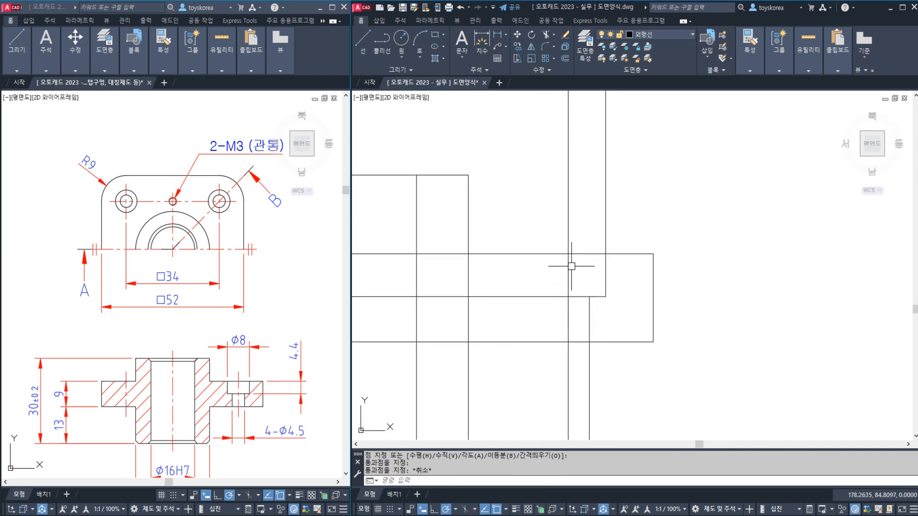
pyautogui.click(568, 230)
pyautogui.click(568, 203)
pyautogui.press('Escape')
pyautogui.press('space')
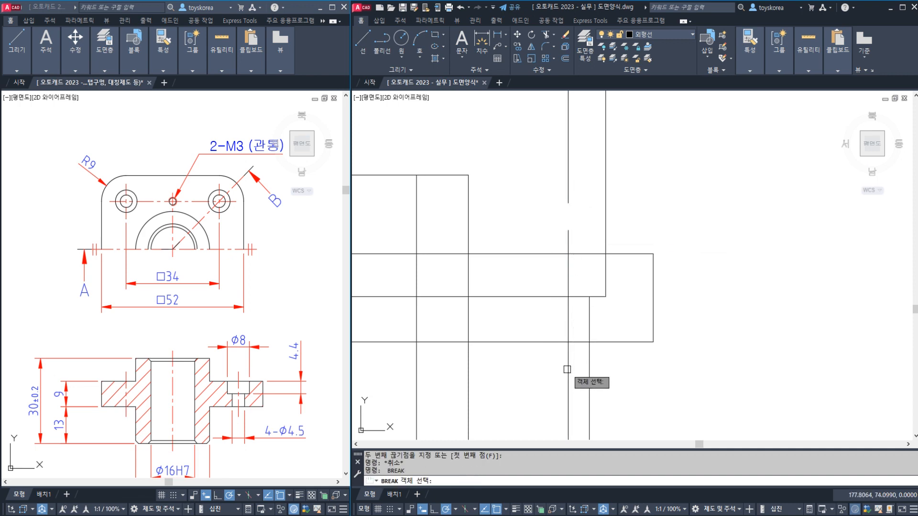
pyautogui.click(568, 367)
pyautogui.click(567, 388)
pyautogui.press('Escape')
# Step: Erase the two outer pieces of the broken hole centre line
pyautogui.click(570, 393)
pyautogui.click(564, 200)
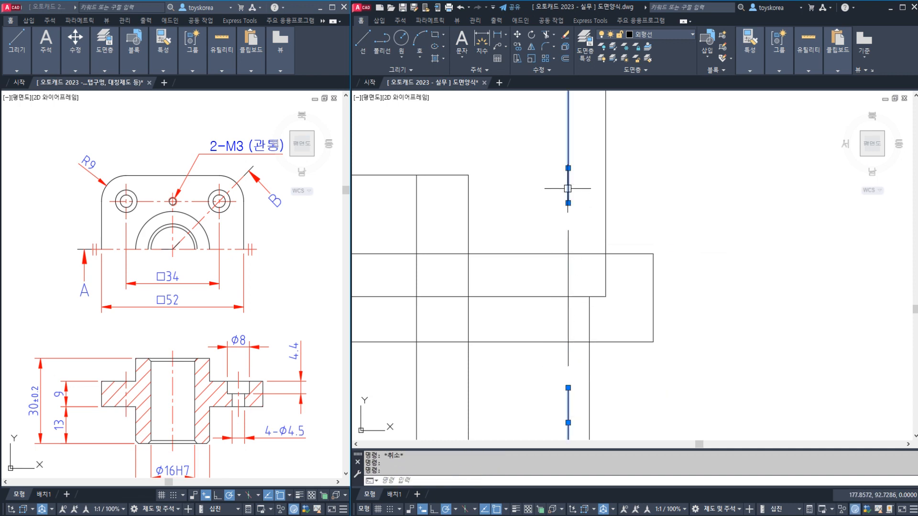
pyautogui.write('e')
pyautogui.press('space')
# Step: Move the remaining hole centre line in the flange to the 중심선 layer
pyautogui.click(569, 234)
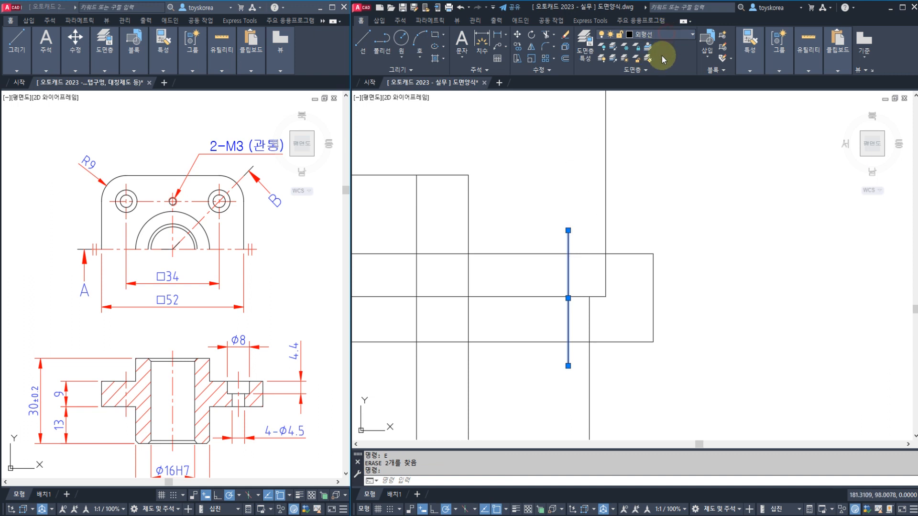
pyautogui.click(660, 34)
pyautogui.click(645, 142)
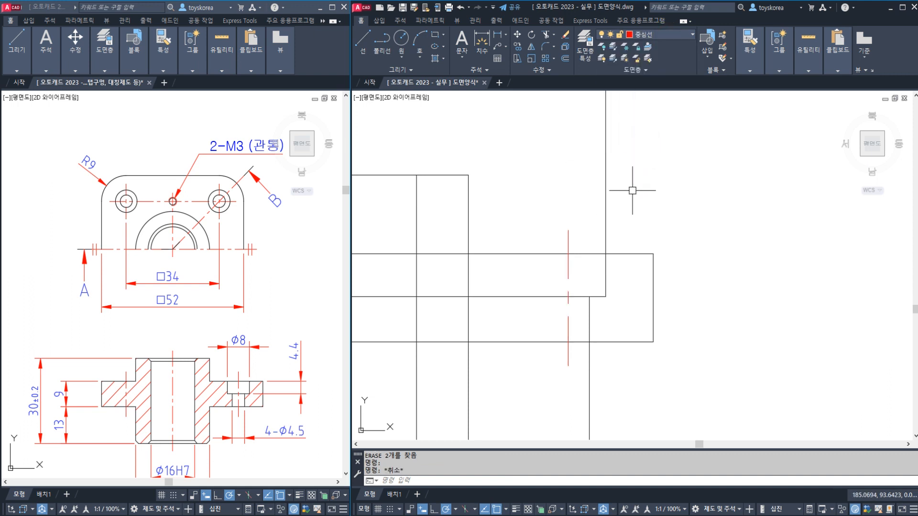
# Step: Trim the counterbore's vertical line above the flange and the through hole's vertical line below it
pyautogui.write('tr')
pyautogui.press('space')
pyautogui.click(614, 254)
pyautogui.press('space')
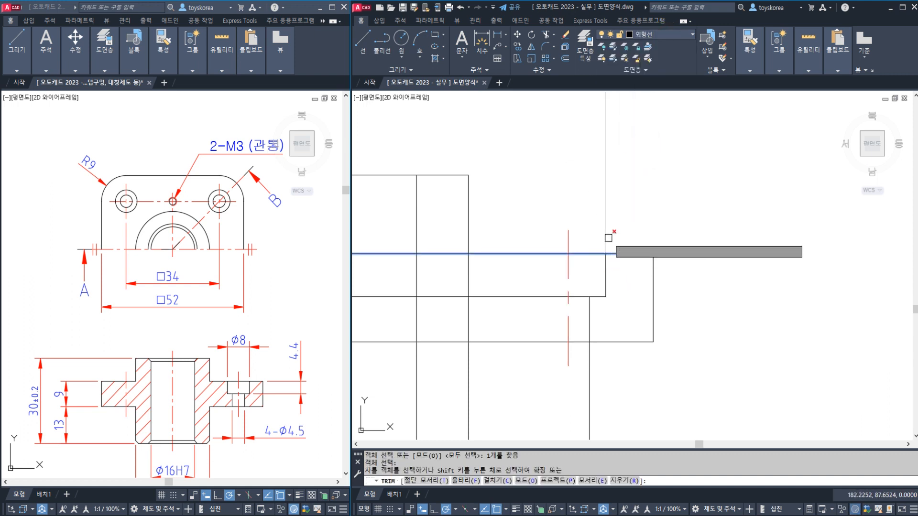
pyautogui.click(607, 239)
pyautogui.press('space')
pyautogui.press('space')
pyautogui.click(596, 342)
pyautogui.press('space')
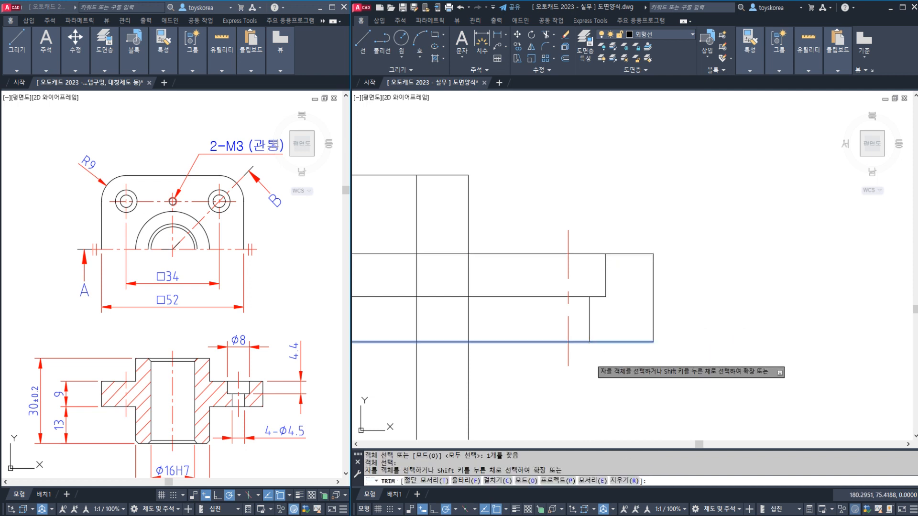
# Step: Mirror the counterbore and through-hole edge lines about the hole's vertical centre line, keeping the originals
pyautogui.click(582, 236)
pyautogui.click(621, 352)
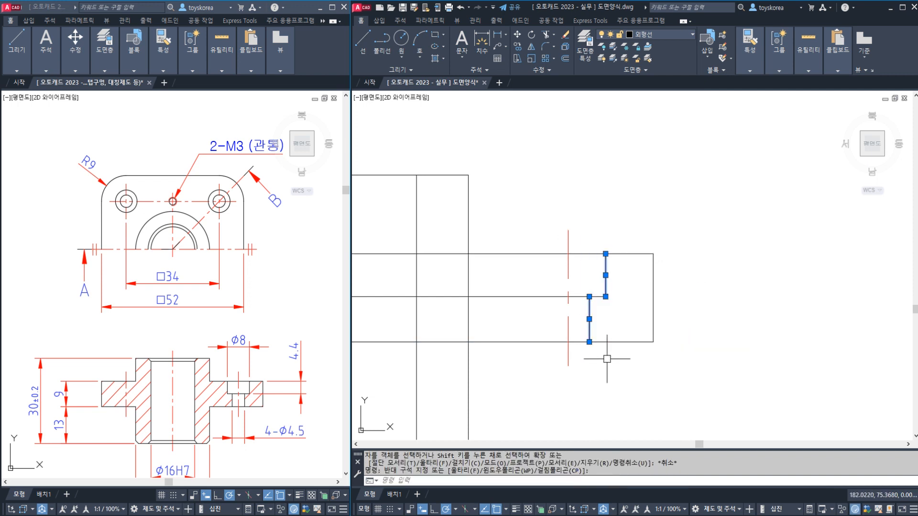
pyautogui.write('MI')
pyautogui.press('Return')
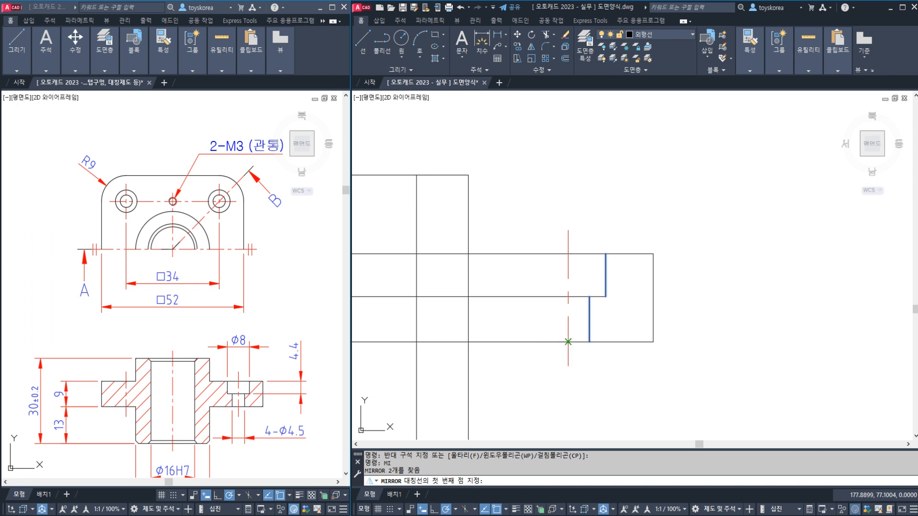
pyautogui.click(568, 342)
pyautogui.click(568, 297)
pyautogui.press('Return')
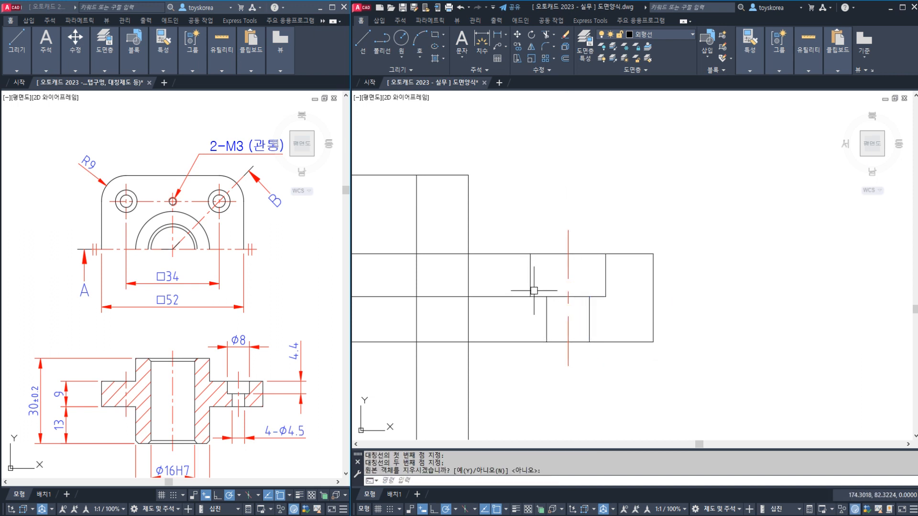
# Step: Trim the counterbore depth line outside the mirrored counterbore edge and save the drawing
pyautogui.write('TRIM 객체 선택:')
pyautogui.press('Return')
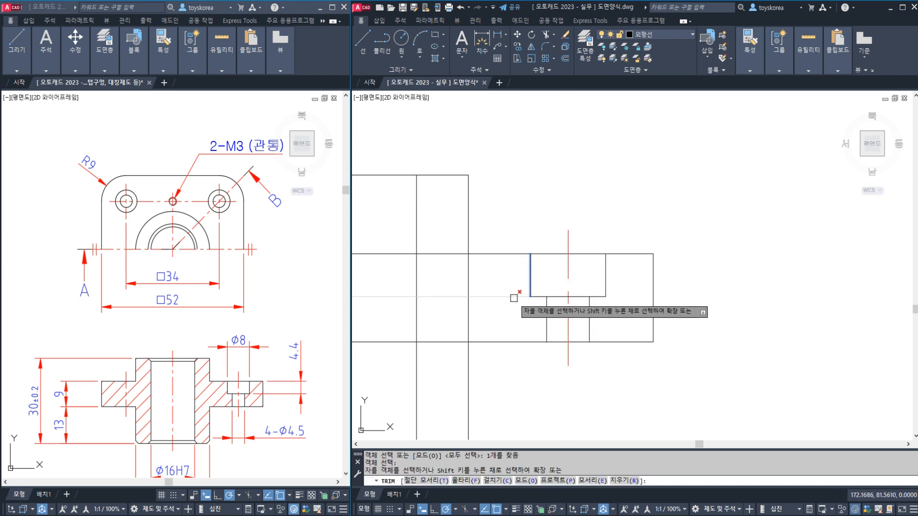
pyautogui.press('Escape')
pyautogui.hotkey('ctrl', 's')
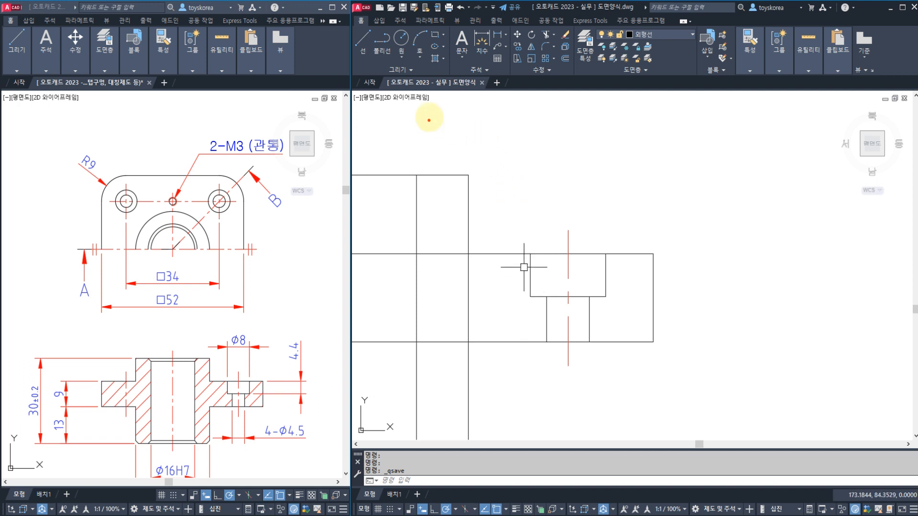
pyautogui.moveTo(443, 107)
pyautogui.mouseDown()
pyautogui.moveTo(447, 67)
pyautogui.moveTo(441, 107)
pyautogui.mouseUp()
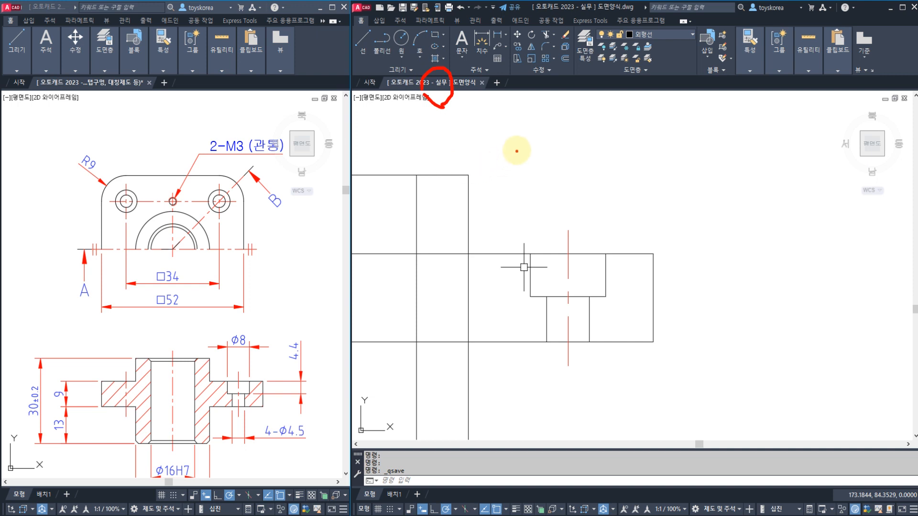
pyautogui.moveTo(538, 140)
pyautogui.mouseDown()
pyautogui.moveTo(543, 174)
pyautogui.moveTo(571, 183)
pyautogui.mouseUp()
pyautogui.moveTo(592, 136); pyautogui.dragTo(596, 183)
pyautogui.moveTo(591, 138)
pyautogui.mouseDown()
pyautogui.moveTo(607, 137)
pyautogui.moveTo(595, 183)
pyautogui.mouseUp()
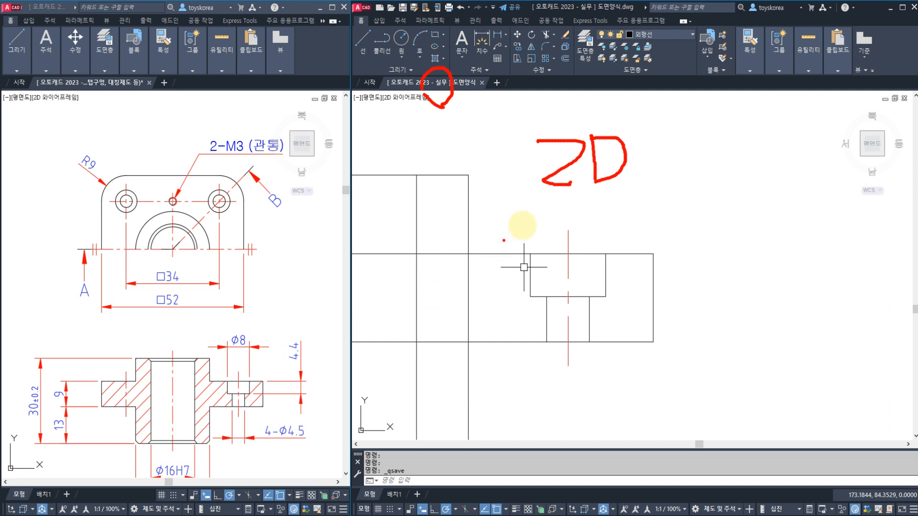
pyautogui.moveTo(488, 167); pyautogui.dragTo(527, 166)
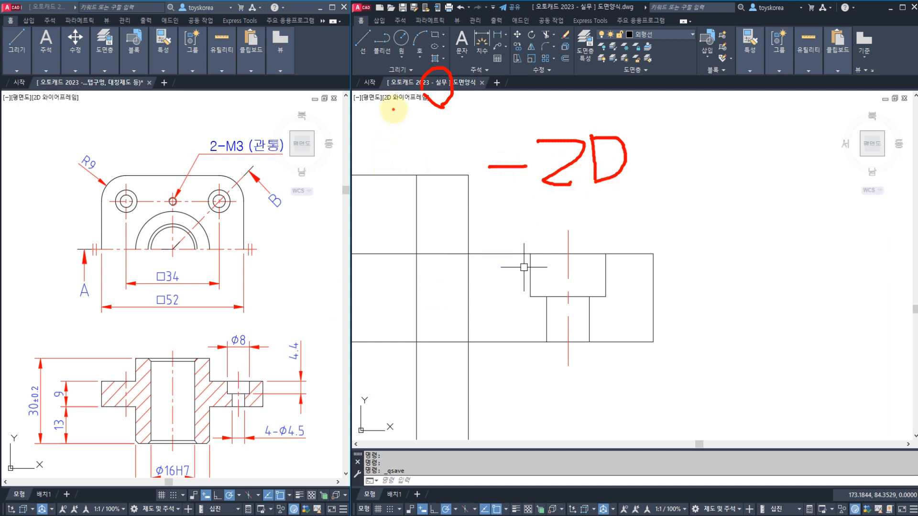
pyautogui.moveTo(383, 102); pyautogui.dragTo(436, 92)
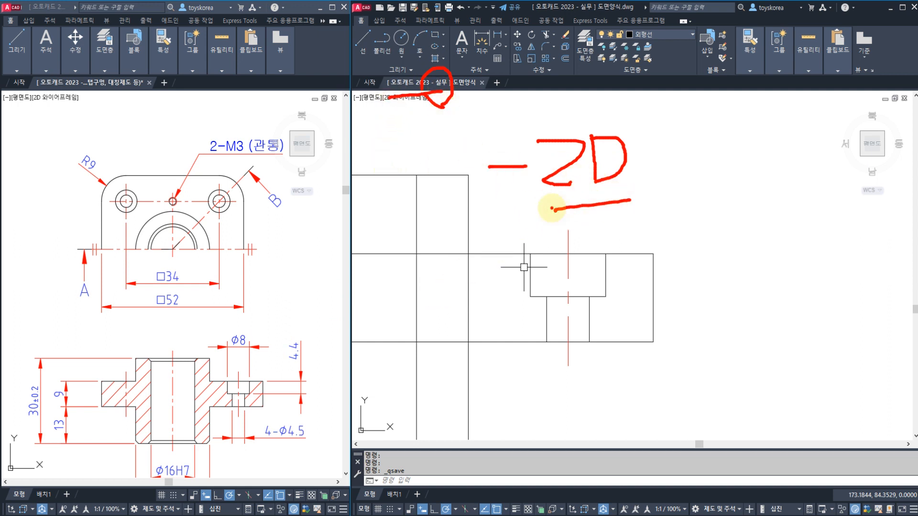
pyautogui.moveTo(551, 209); pyautogui.dragTo(631, 200)
pyautogui.moveTo(698, 142)
pyautogui.mouseDown()
pyautogui.moveTo(706, 209)
pyautogui.moveTo(740, 186)
pyautogui.mouseUp()
pyautogui.moveTo(755, 160)
pyautogui.mouseDown()
pyautogui.moveTo(752, 198)
pyautogui.moveTo(752, 188)
pyautogui.moveTo(803, 181)
pyautogui.moveTo(788, 224)
pyautogui.moveTo(678, 144)
pyautogui.moveTo(836, 147)
pyautogui.moveTo(761, 213)
pyautogui.mouseUp()
pyautogui.moveTo(725, 138); pyautogui.dragTo(634, 149)
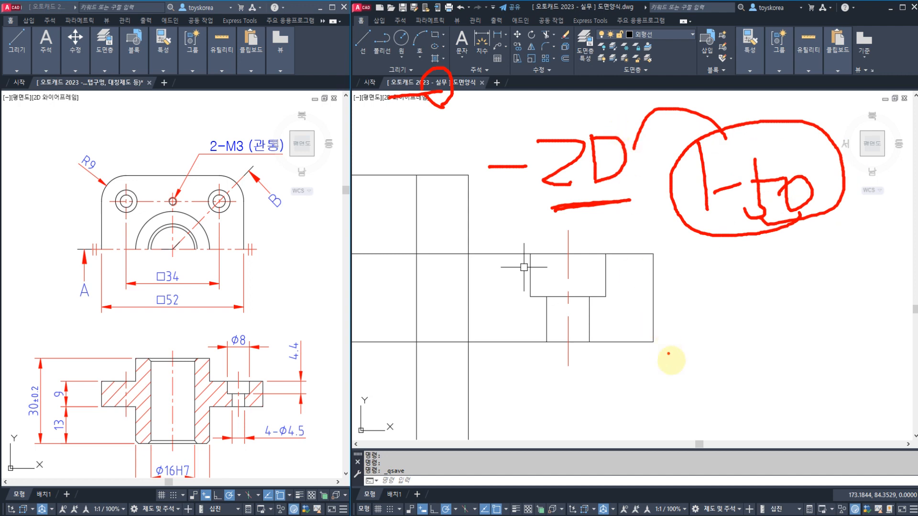
pyautogui.moveTo(668, 369)
pyautogui.mouseDown()
pyautogui.moveTo(625, 236)
pyautogui.moveTo(622, 369)
pyautogui.mouseUp()
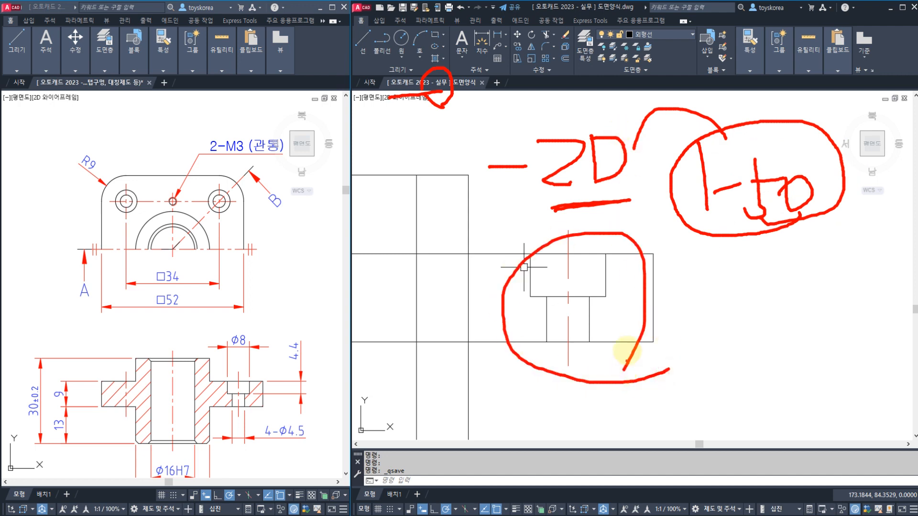
pyautogui.moveTo(583, 221)
pyautogui.mouseDown()
pyautogui.moveTo(592, 113)
pyautogui.moveTo(623, 196)
pyautogui.moveTo(759, 221)
pyautogui.mouseUp()
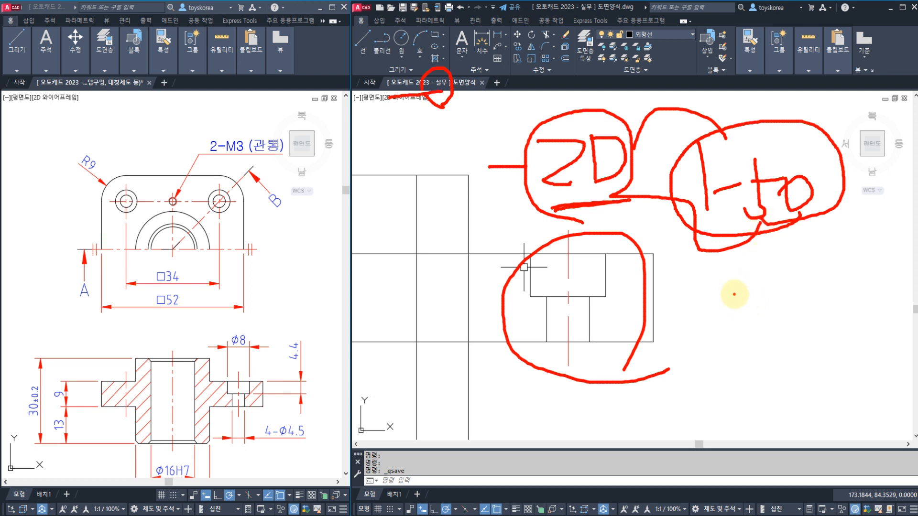
pyautogui.moveTo(752, 311)
pyautogui.mouseDown()
pyautogui.moveTo(744, 329)
pyautogui.moveTo(767, 293)
pyautogui.moveTo(784, 311)
pyautogui.moveTo(746, 335)
pyautogui.mouseUp()
pyautogui.moveTo(758, 222)
pyautogui.mouseDown()
pyautogui.moveTo(768, 257)
pyautogui.moveTo(762, 297)
pyautogui.moveTo(636, 313)
pyautogui.moveTo(656, 328)
pyautogui.mouseUp()
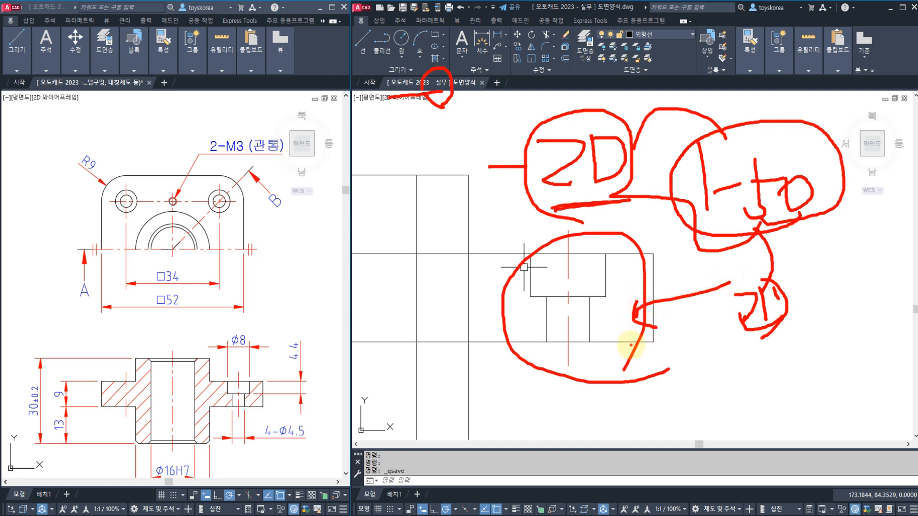
pyautogui.press('Escape')
pyautogui.click(599, 332)
pyautogui.press('Escape')
pyautogui.press('Escape')
pyautogui.press('Escape')
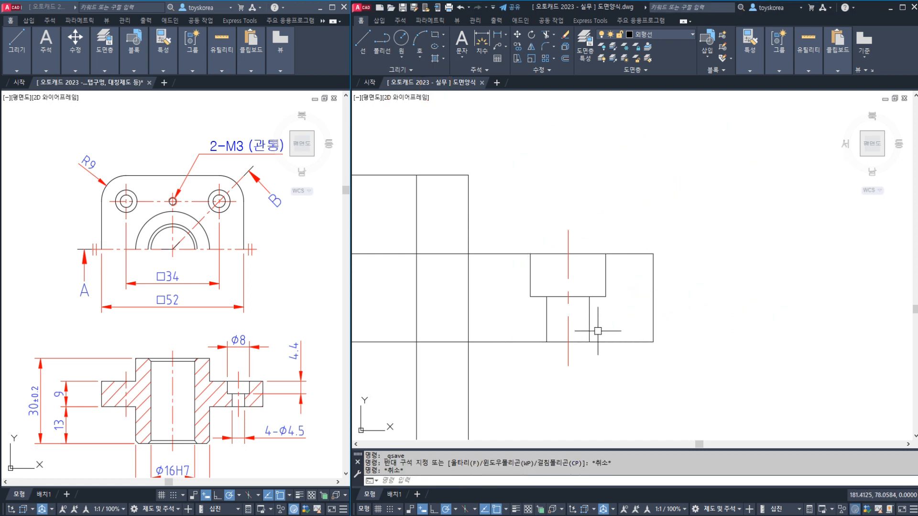
# Step: Erase the rotated hole circles and leftover arc beside the boss in the plan view, and save the drawing
pyautogui.moveTo(522, 310); pyautogui.dragTo(601, 316, button='middle')
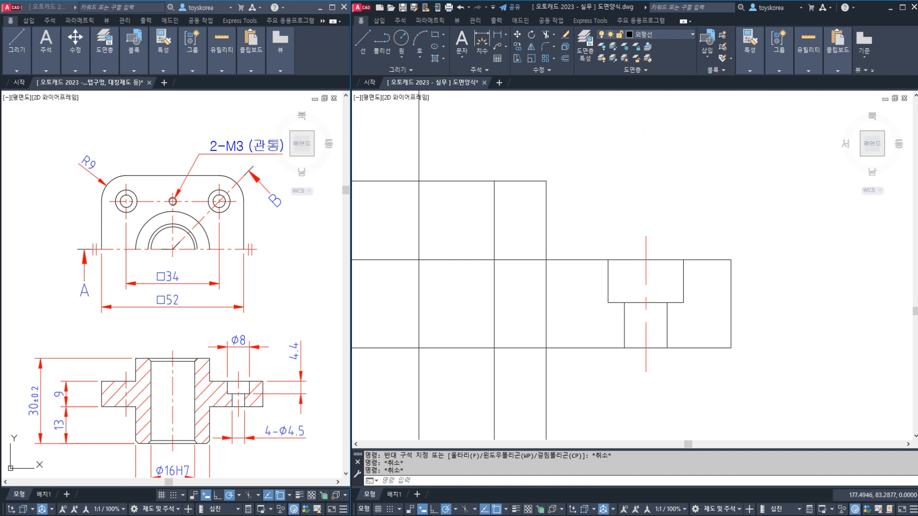
pyautogui.scroll(-4, 645, 288)
pyautogui.moveTo(596, 137); pyautogui.dragTo(603, 320, button='middle')
pyautogui.scroll(2, 652, 216)
pyautogui.click(732, 290)
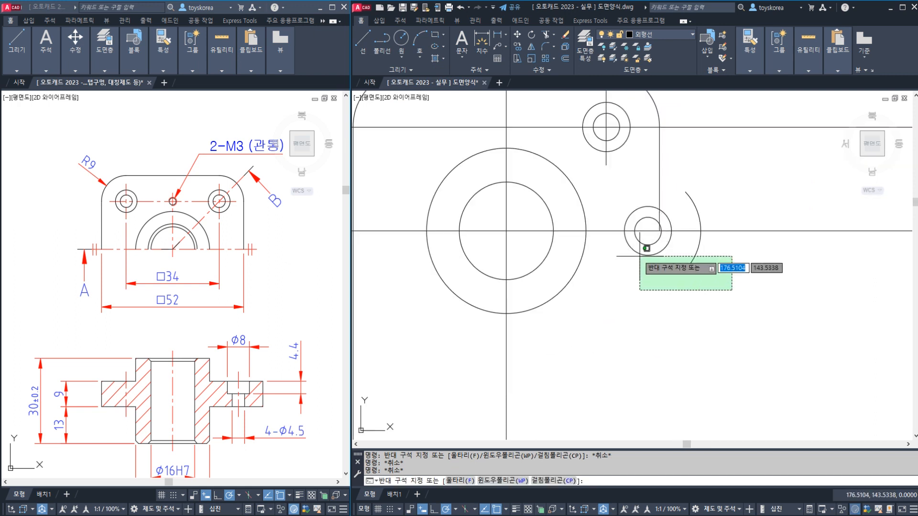
pyautogui.click(634, 239)
pyautogui.write('e')
pyautogui.press('Return')
pyautogui.moveTo(559, 251)
pyautogui.mouseDown(button='middle')
pyautogui.moveTo(636, 268)
pyautogui.moveTo(610, 295)
pyautogui.mouseUp(button='middle')
pyautogui.scroll(-2, 635, 267)
pyautogui.hotkey('ctrl', 's')
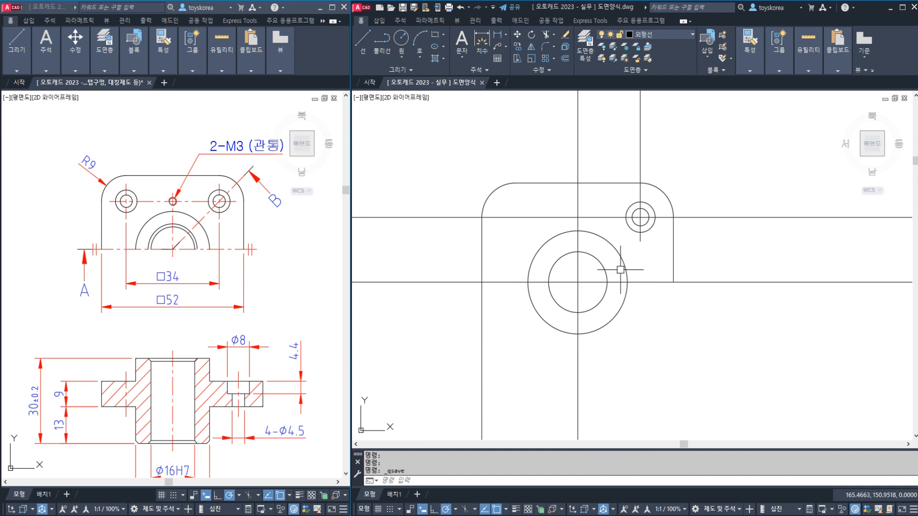
# Step: Break the plan view hole's horizontal centre line just beyond its outer circle and its vertical centre line just above that circle
pyautogui.scroll(2, 635, 229)
pyautogui.write('br')
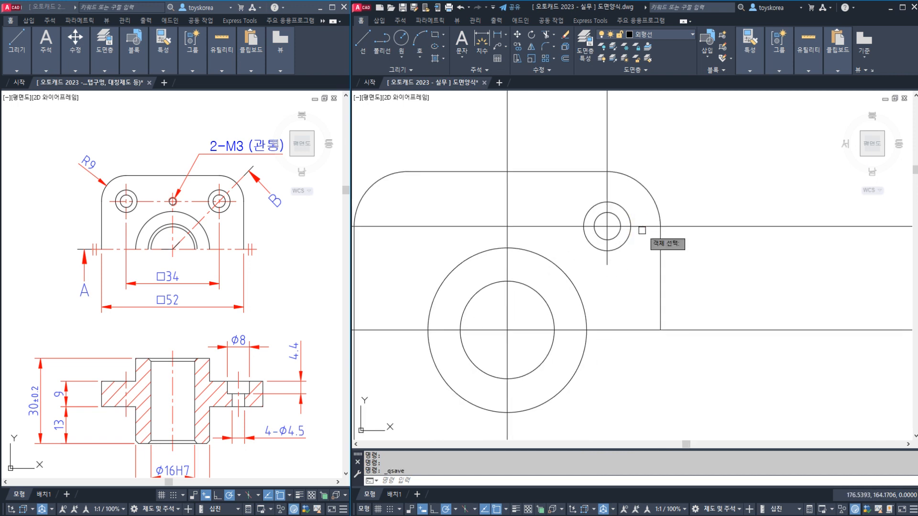
pyautogui.press('Return')
pyautogui.click(646, 227)
pyautogui.click(693, 227)
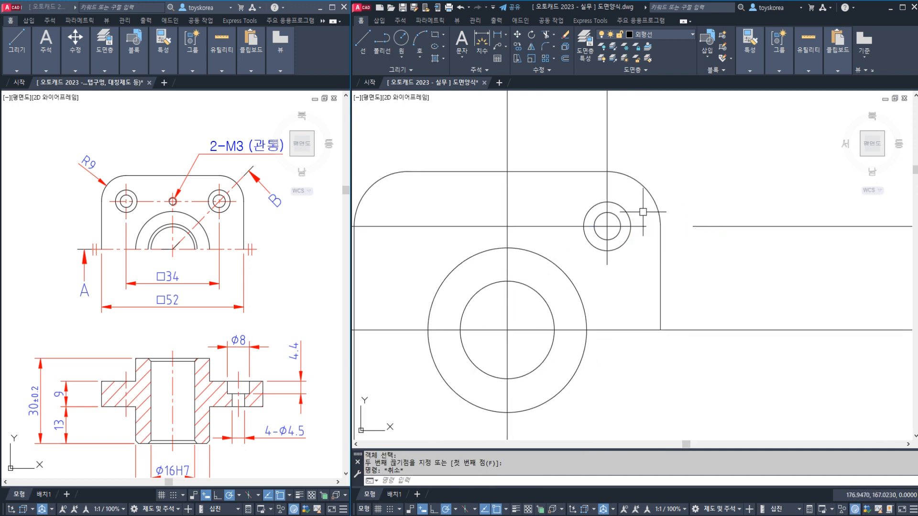
pyautogui.press('Escape')
pyautogui.press('space')
pyautogui.click(604, 185)
pyautogui.click(607, 161)
# Step: Erase the leftover vertical line above the plate and the leftover horizontal line beyond its right edge
pyautogui.click(629, 146)
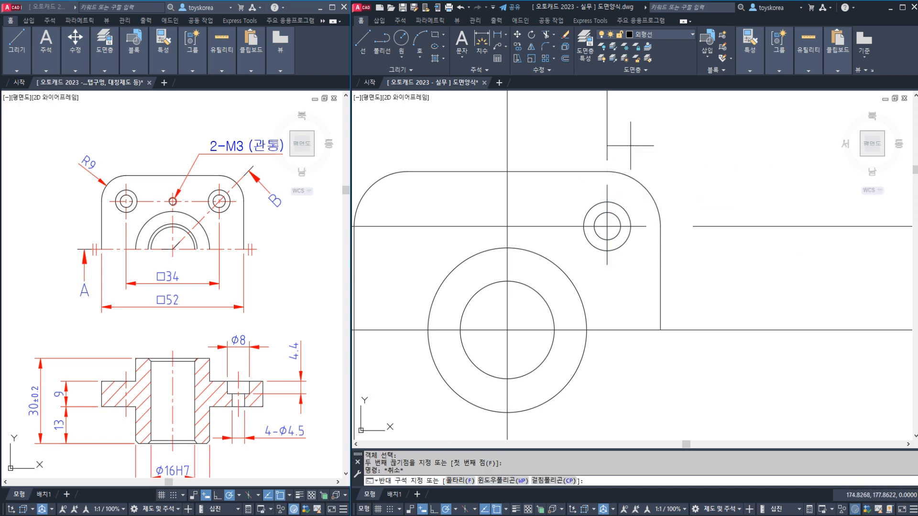
pyautogui.click(584, 116)
pyautogui.write('e')
pyautogui.press('space')
pyautogui.click(717, 227)
pyautogui.write('e')
pyautogui.press('space')
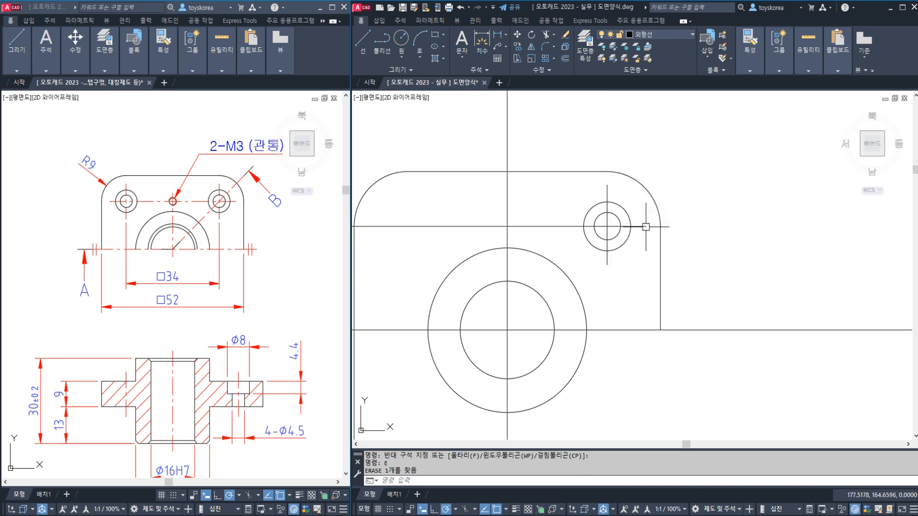
# Step: Move the hole's horizontal and vertical centre lines in the plan view to the 중심선 layer
pyautogui.click(636, 227)
pyautogui.click(608, 197)
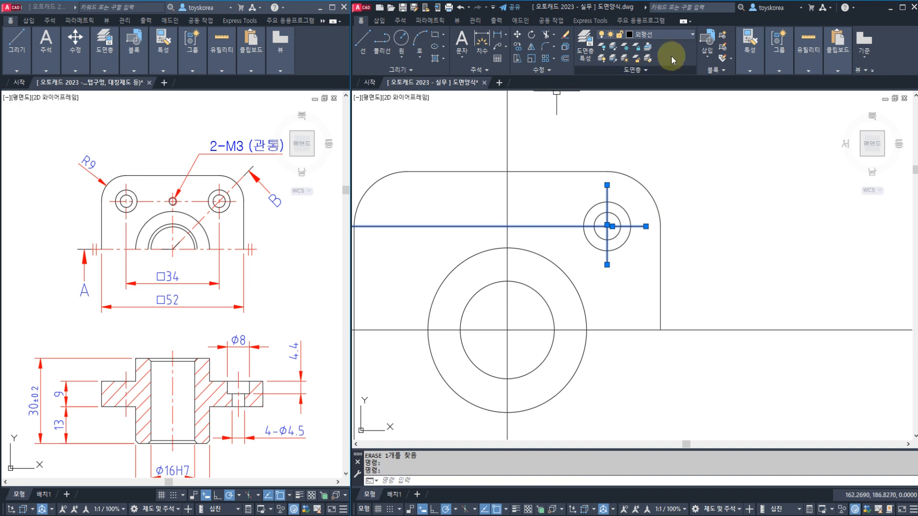
pyautogui.click(661, 36)
pyautogui.click(643, 140)
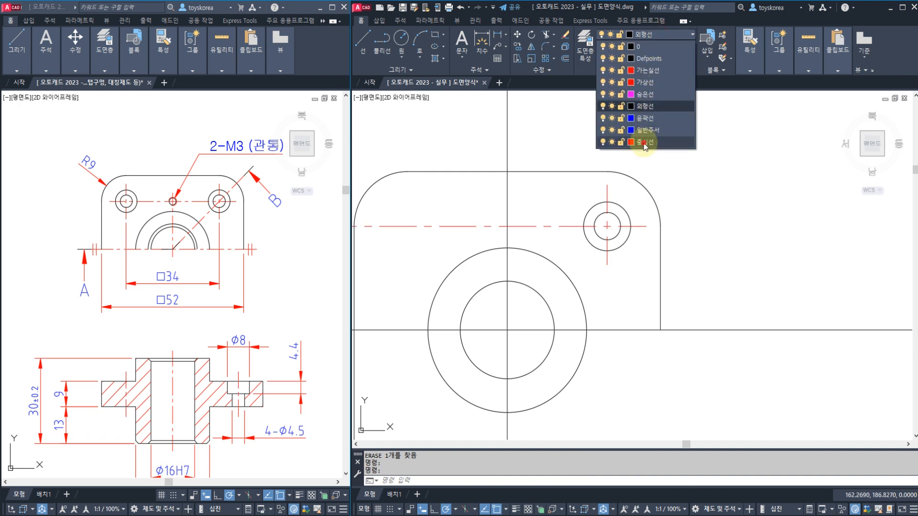
pyautogui.press('Escape')
pyautogui.press('Escape')
# Step: Mirror the hole's two circles and vertical centre line about the plate's vertical centre line, keeping the originals
pyautogui.click(569, 144)
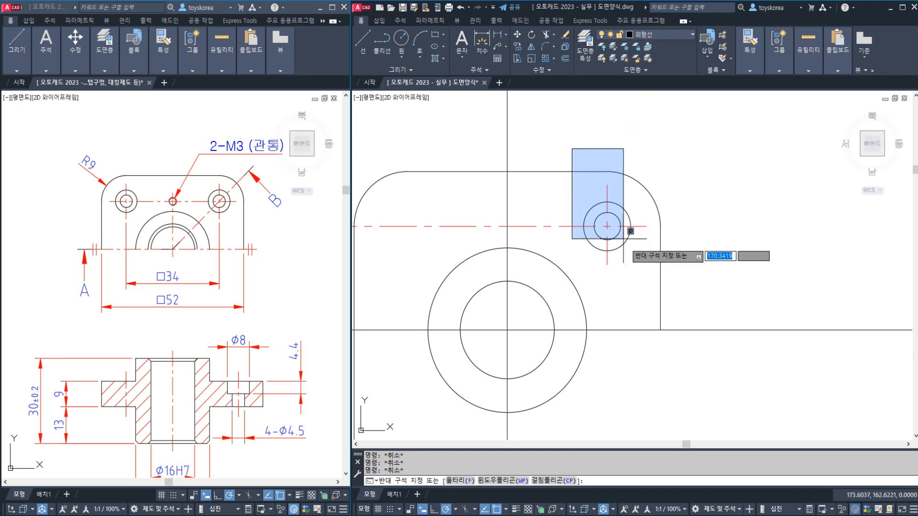
pyautogui.click(641, 266)
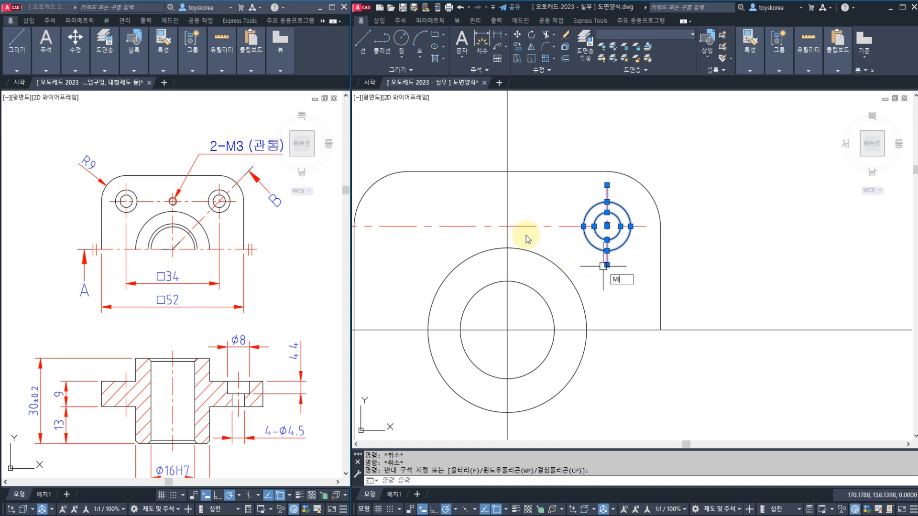
pyautogui.write('MI')
pyautogui.press('Return')
pyautogui.click(507, 226)
pyautogui.click(509, 171)
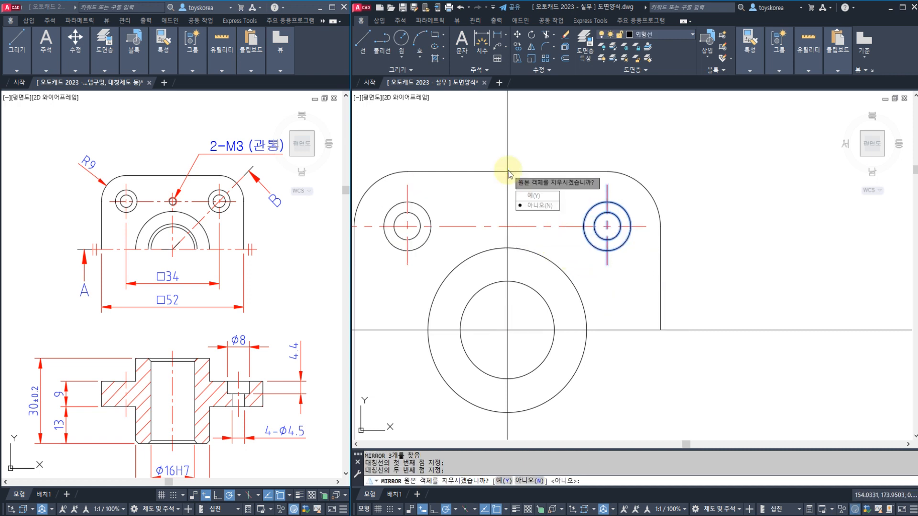
pyautogui.press('Return')
# Step: Break the horizontal hole centre line just left of the mirrored hole and erase the leftover piece outside the plate
pyautogui.moveTo(432, 222); pyautogui.dragTo(520, 224, button='middle')
pyautogui.press('Return')
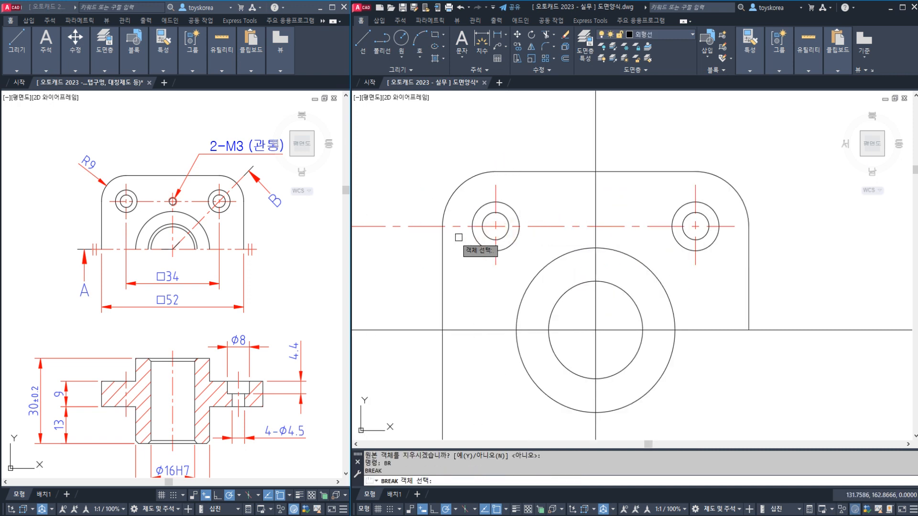
pyautogui.click(453, 228)
pyautogui.click(412, 227)
pyautogui.press('Escape')
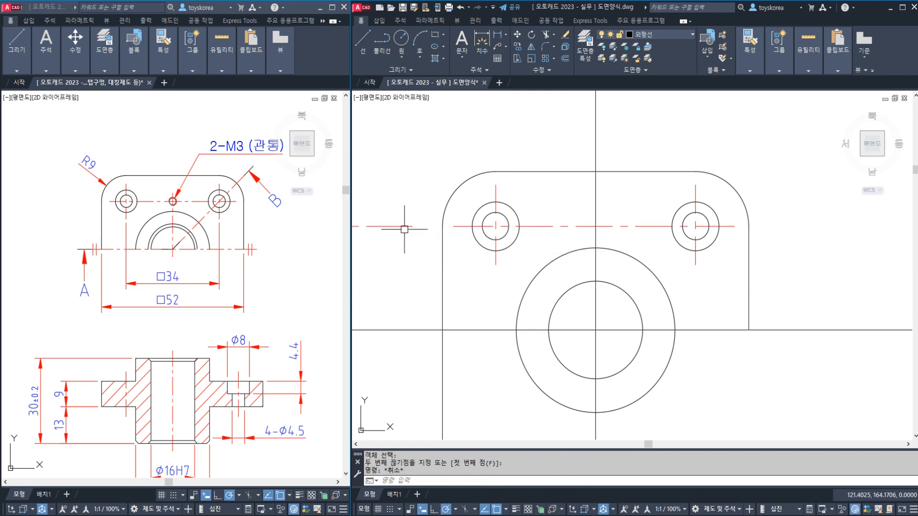
pyautogui.click(404, 227)
pyautogui.write('E')
pyautogui.press('Return')
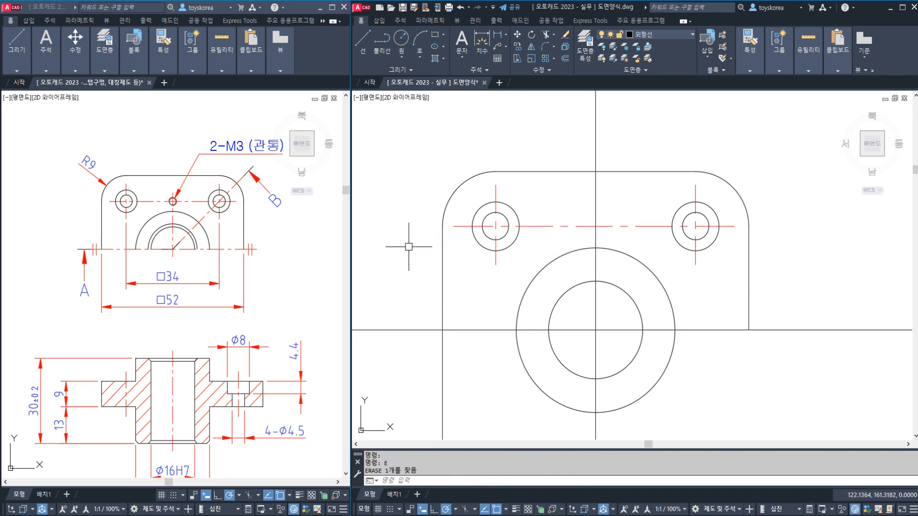
pyautogui.press('Escape')
pyautogui.click(409, 247)
pyautogui.press('Escape')
pyautogui.press('Escape')
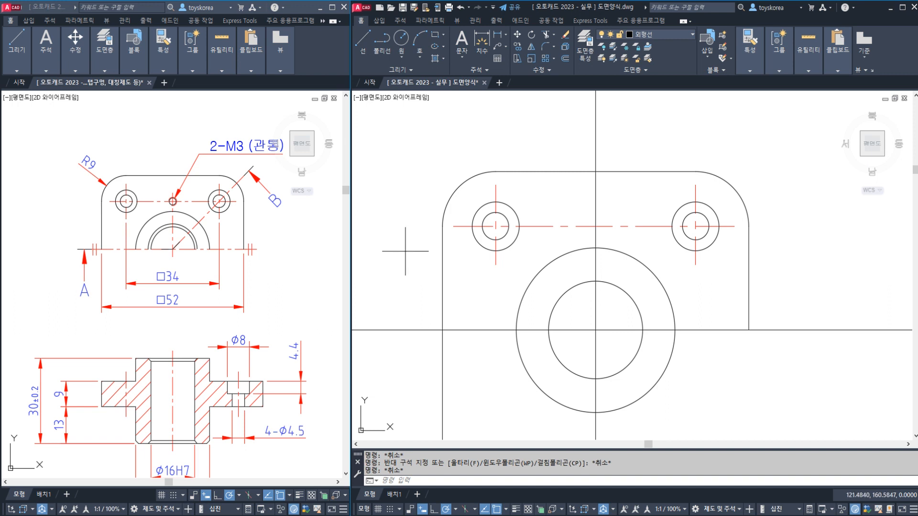
pyautogui.click(430, 229)
pyautogui.press('Escape')
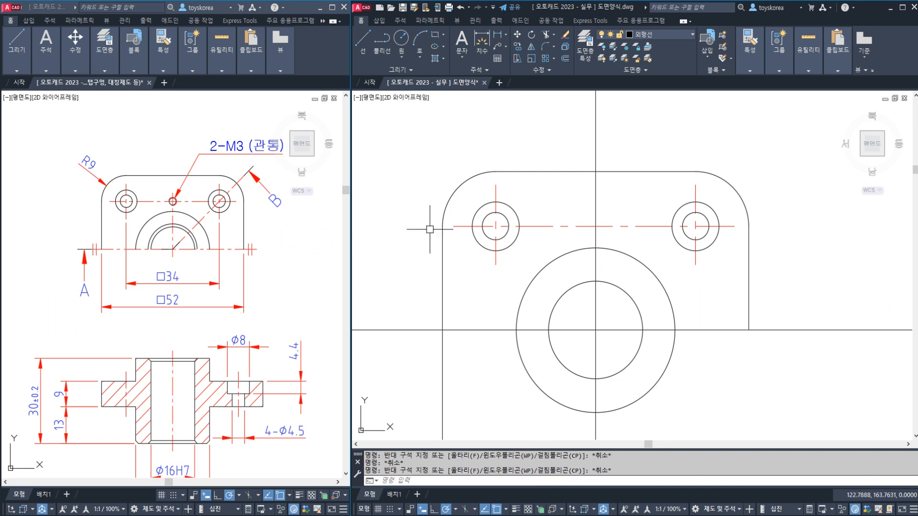
# Step: Stretch the left end of the horizontal hole centre line slightly past the plate's left edge
pyautogui.click(459, 228)
pyautogui.click(453, 226)
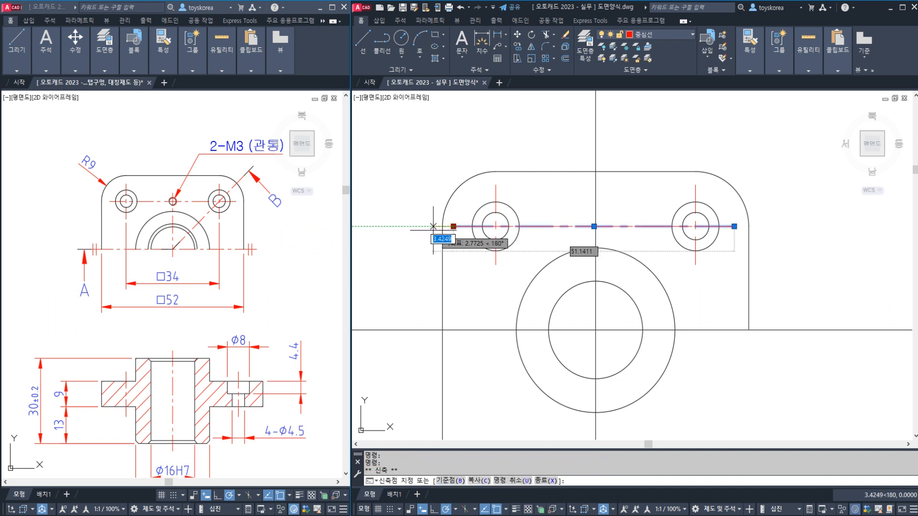
pyautogui.click(430, 228)
pyautogui.press('Escape')
# Step: Stretch the upper end of the left hole's vertical centre line slightly above the plate's top edge
pyautogui.click(485, 208)
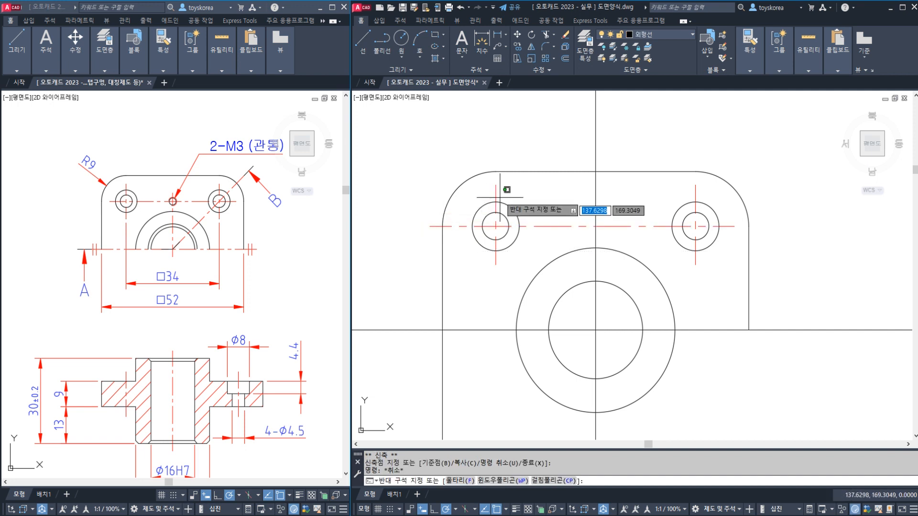
pyautogui.press('Escape')
pyautogui.click(497, 195)
pyautogui.click(496, 185)
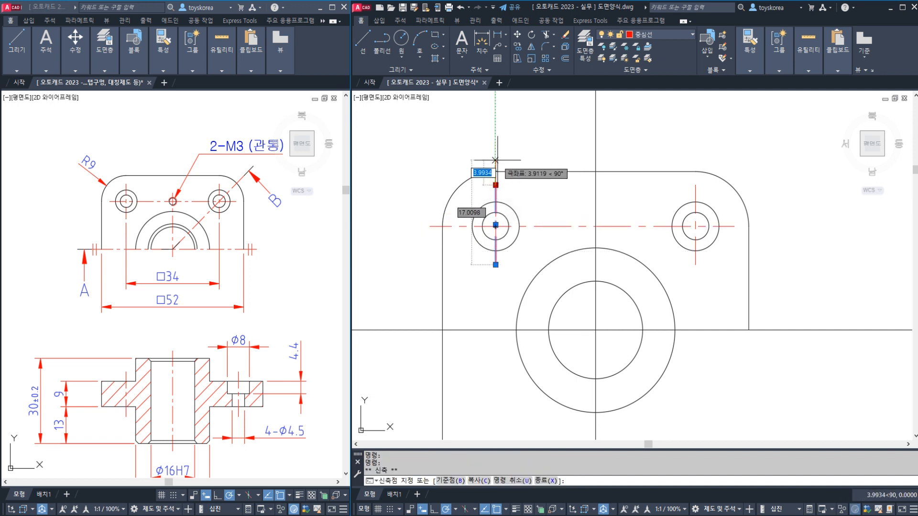
pyautogui.click(496, 157)
pyautogui.press('Escape')
pyautogui.press('Escape')
pyautogui.press('Escape')
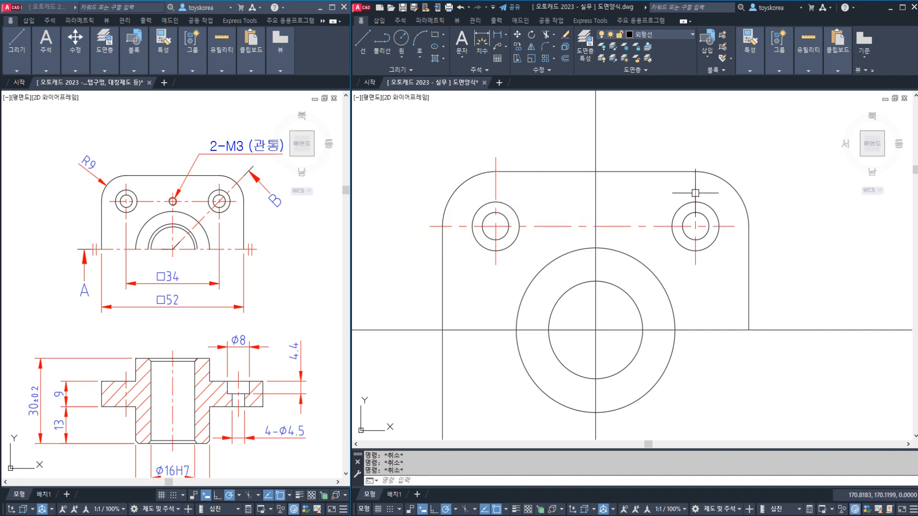
# Step: Stretch the right hole's vertical centre line above the plate and the horizontal centre line's right end past the right edge
pyautogui.click(696, 185)
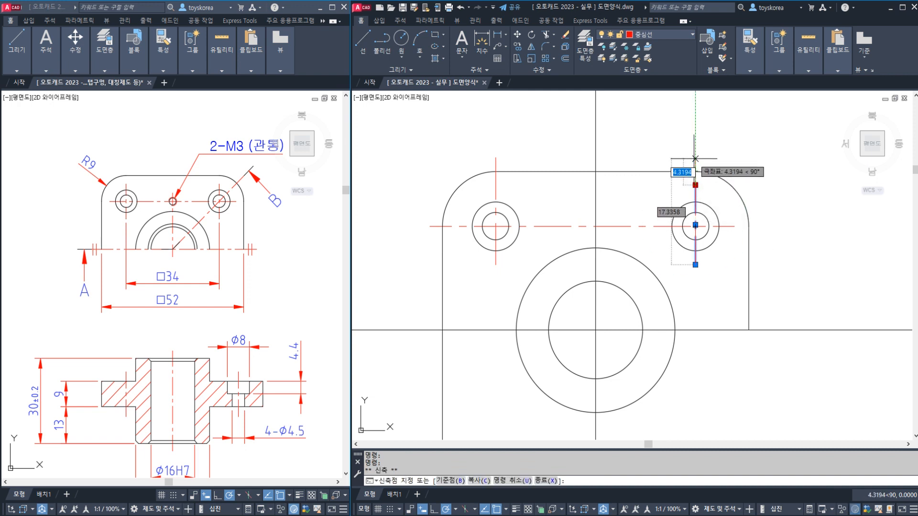
pyautogui.click(723, 226)
pyautogui.click(734, 226)
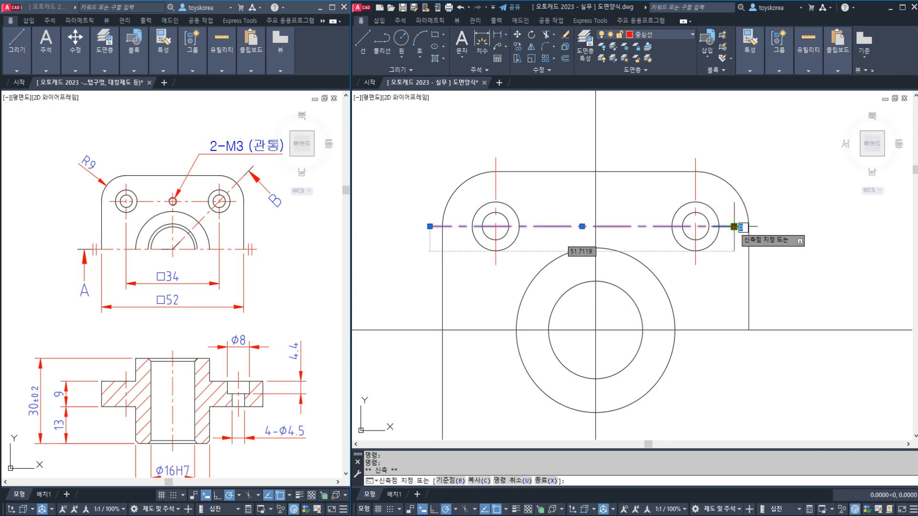
pyautogui.click(763, 226)
pyautogui.press('Escape')
pyautogui.click(741, 209)
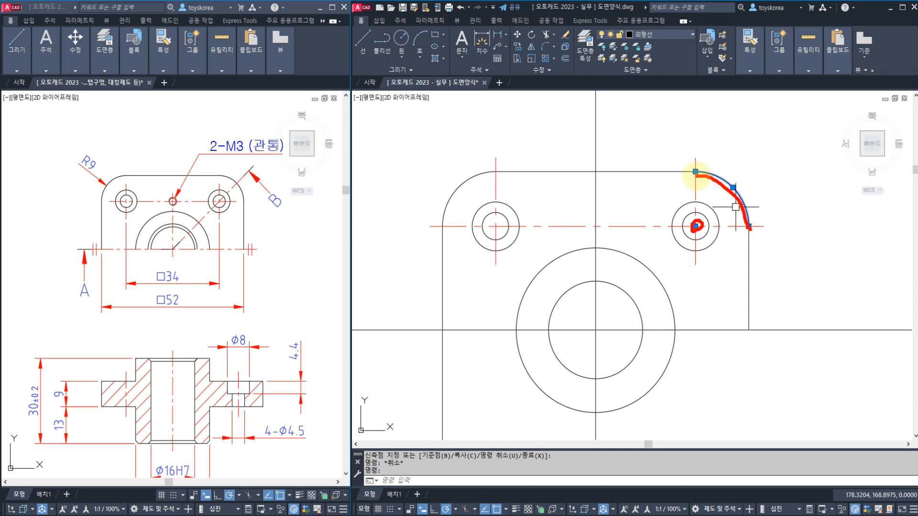
pyautogui.moveTo(694, 175); pyautogui.dragTo(747, 196)
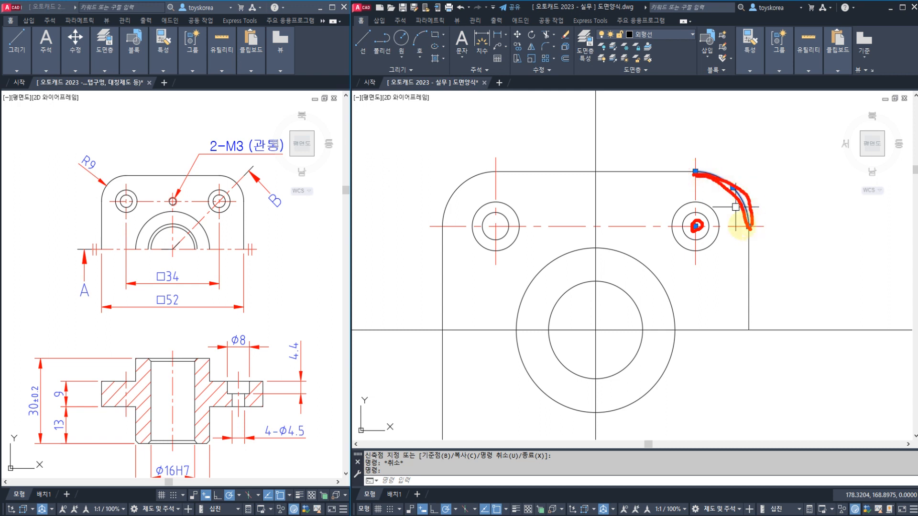
pyautogui.moveTo(702, 162)
pyautogui.mouseDown()
pyautogui.moveTo(775, 222)
pyautogui.moveTo(767, 241)
pyautogui.mouseUp()
pyautogui.press('Escape')
pyautogui.press('Escape')
pyautogui.press('Escape')
pyautogui.press('Escape')
# Step: In the reference drawing, stretch the left end of the horizontal hole centre line slightly past the plate's left edge
pyautogui.click(109, 202)
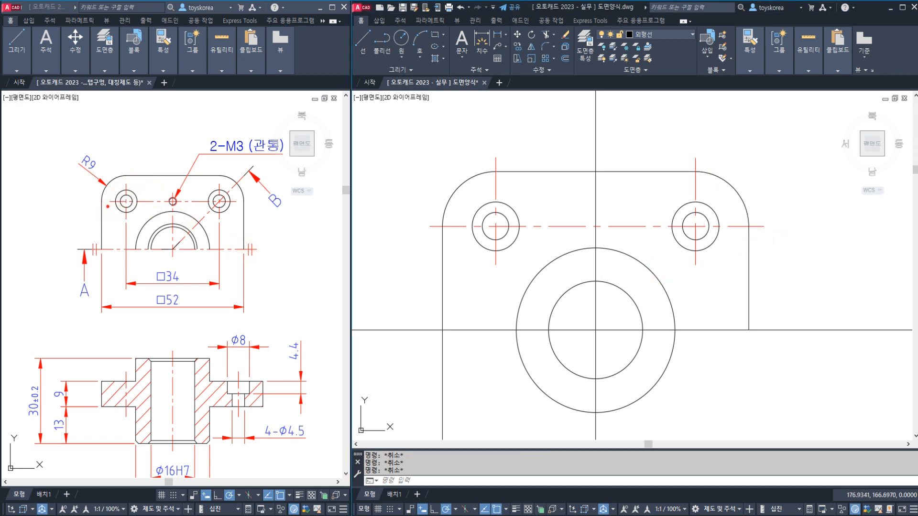
pyautogui.scroll(2, 109, 202)
pyautogui.click(113, 200)
pyautogui.click(109, 199)
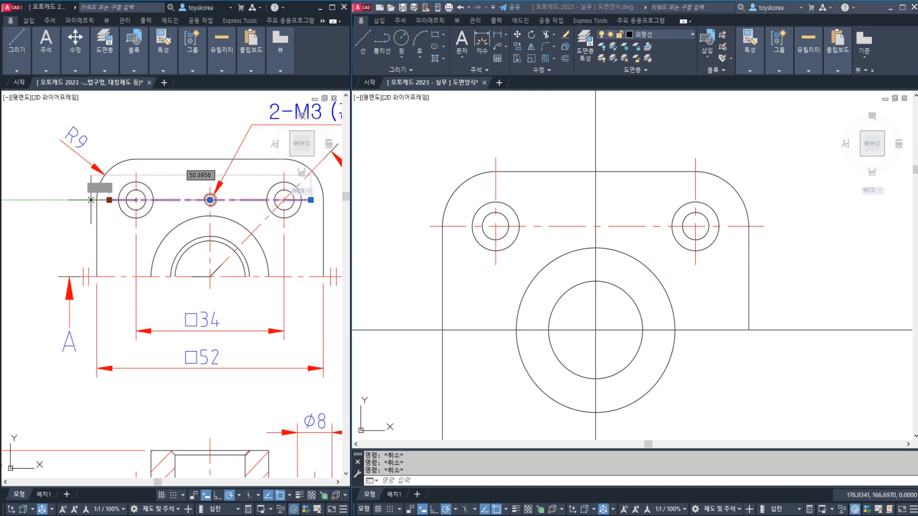
pyautogui.click(88, 199)
pyautogui.press('Escape')
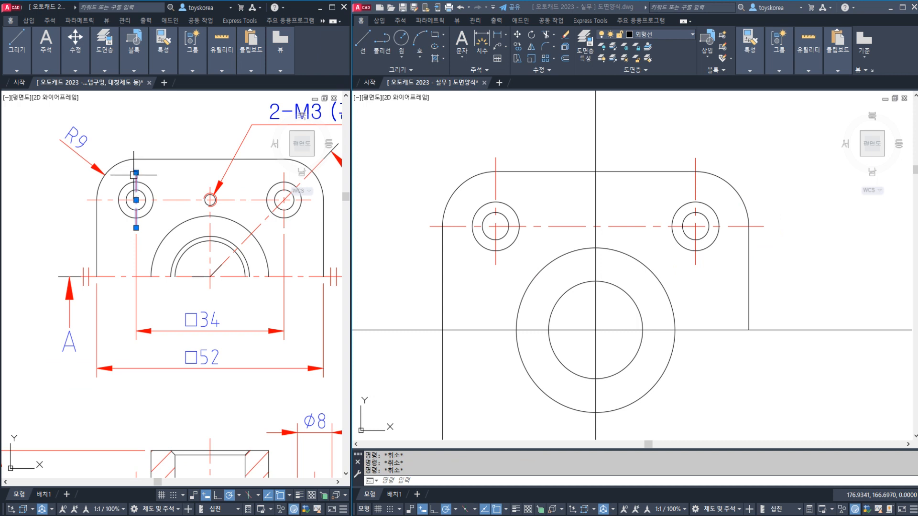
# Step: Stretch the upper ends of both holes' vertical centre lines in the reference plan slightly above the plate's top edge
pyautogui.click(136, 172)
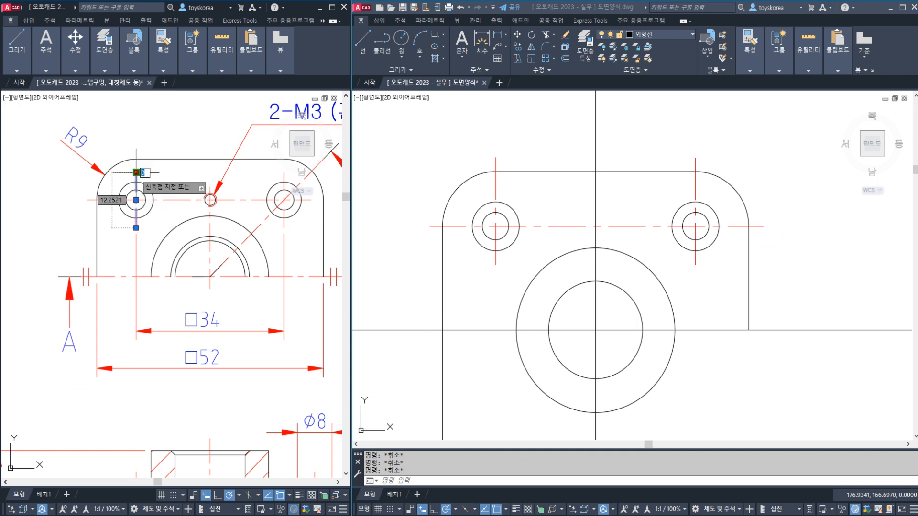
pyautogui.click(136, 150)
pyautogui.press('Escape')
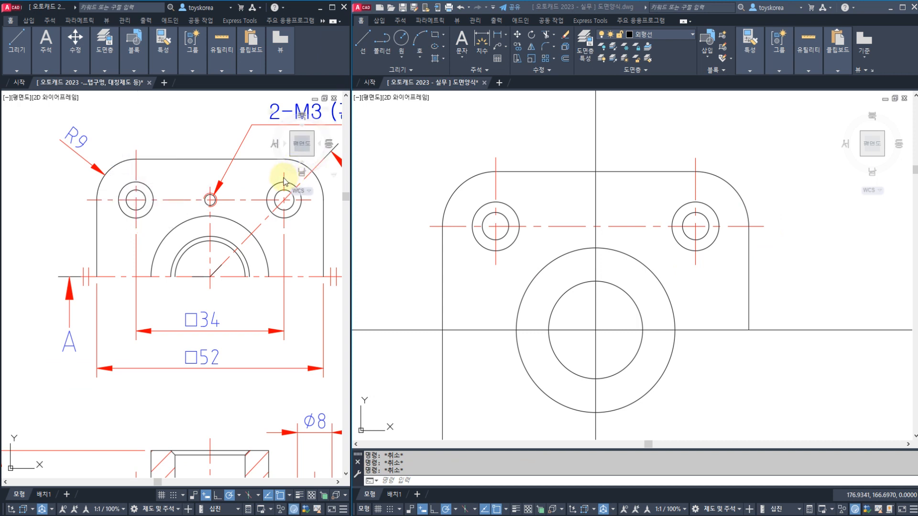
pyautogui.moveTo(285, 176); pyautogui.dragTo(259, 203, button='middle')
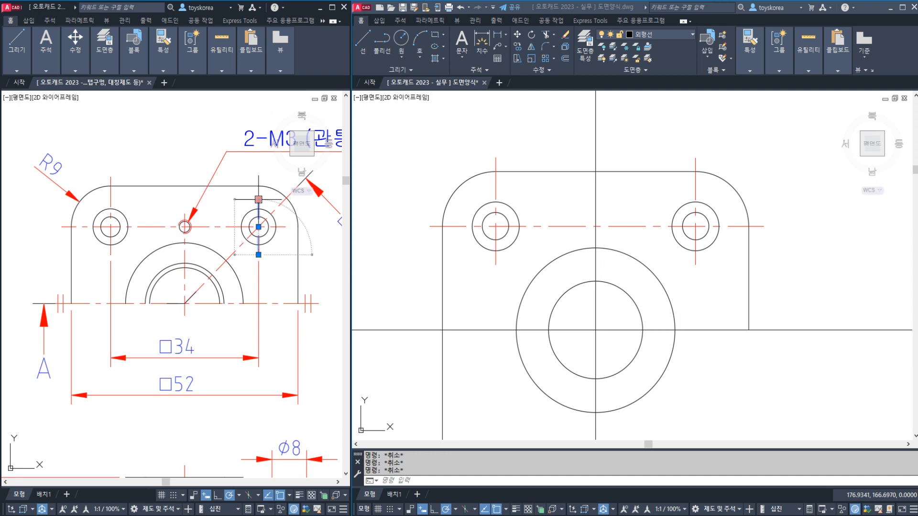
pyautogui.click(258, 199)
pyautogui.click(258, 175)
pyautogui.press('Escape')
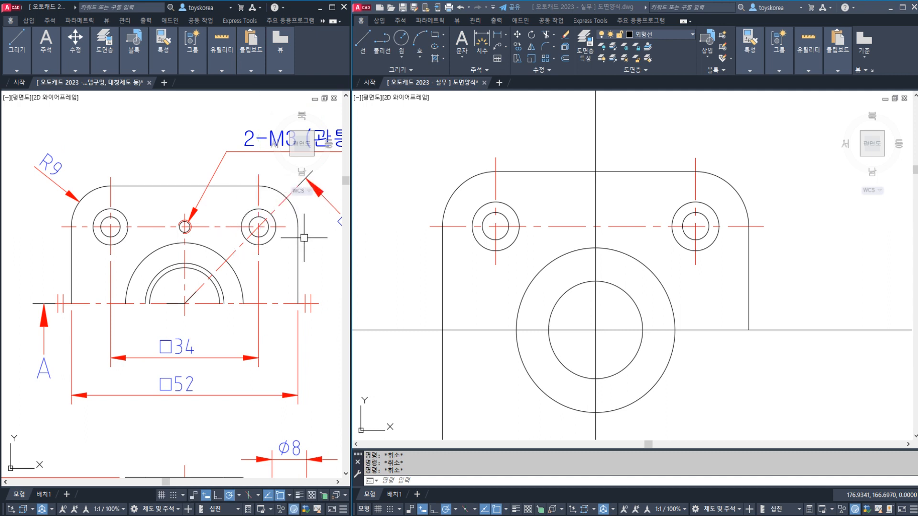
# Step: Stretch the right end of the reference plan's horizontal hole centre line slightly past the plate's right edge
pyautogui.click(286, 226)
pyautogui.click(285, 226)
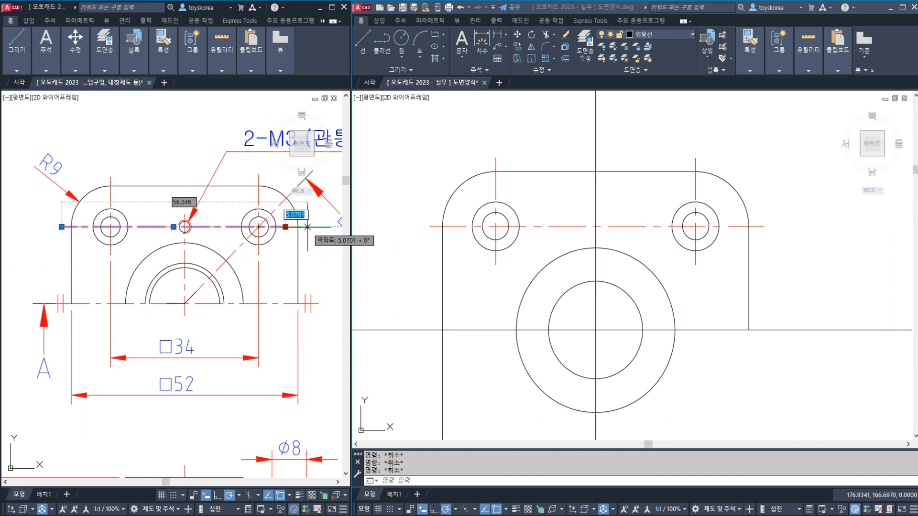
pyautogui.click(307, 226)
pyautogui.press('Escape')
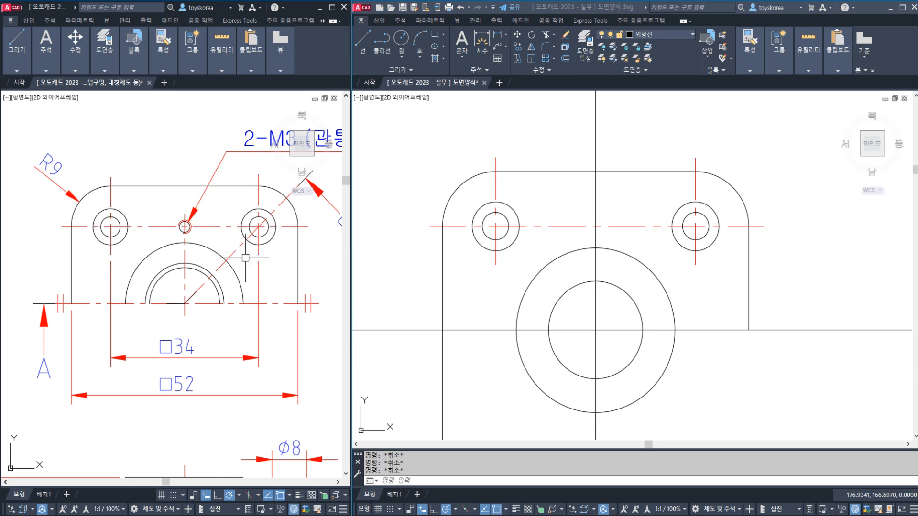
# Step: Return to the 도면양식 drawing and save it
pyautogui.click(427, 250)
pyautogui.scroll(-2, 502, 229)
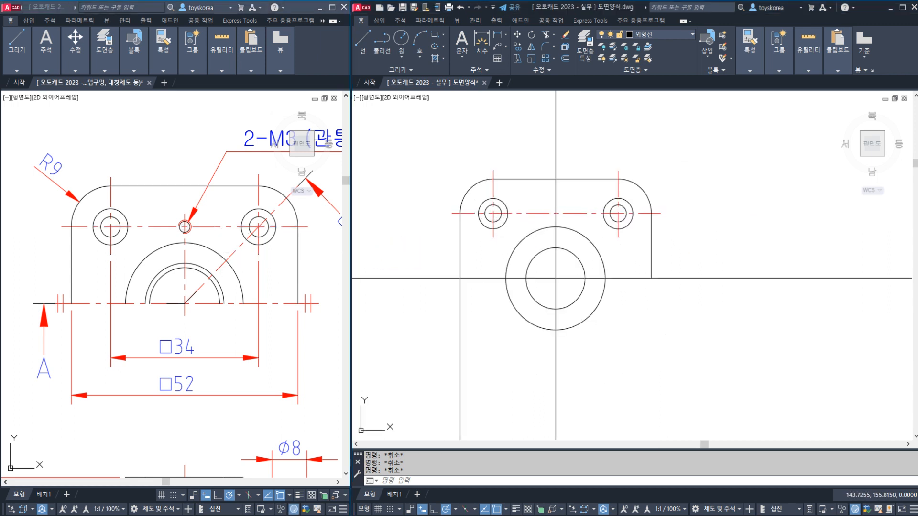
pyautogui.hotkey('ctrl', 's')
# Step: Trim the plate's left edge line between the plan and section views and below the flange, using the flange lines and horizontal axis as cutting edges
pyautogui.moveTo(462, 275); pyautogui.dragTo(535, 231, button='middle')
pyautogui.scroll(-2, 535, 231)
pyautogui.write('tr')
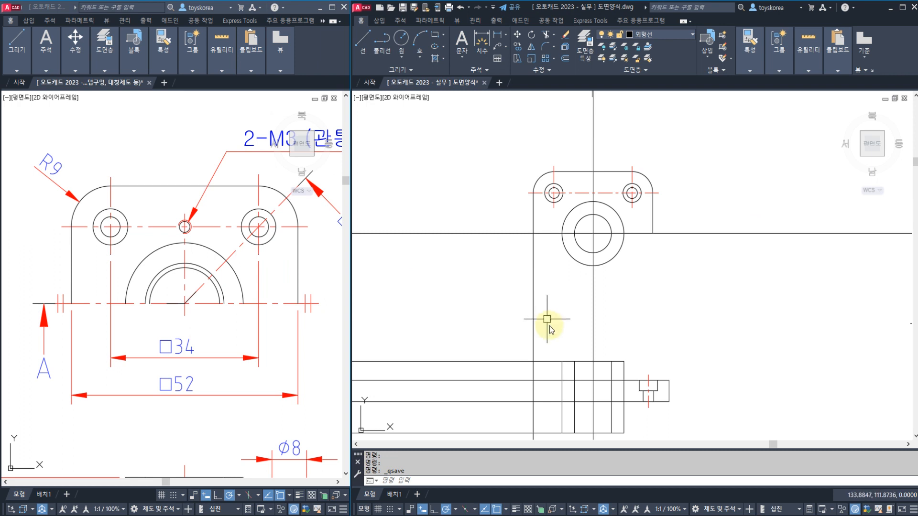
pyautogui.press('space')
pyautogui.click(546, 379)
pyautogui.click(545, 402)
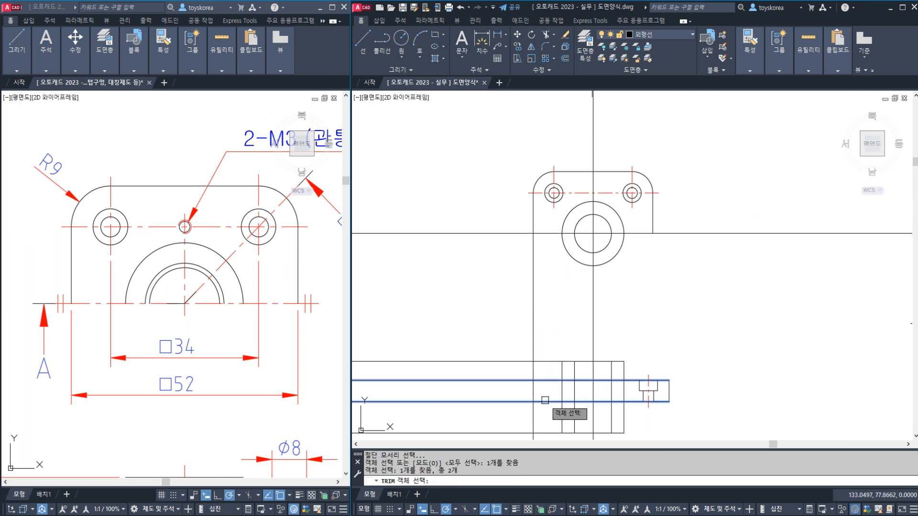
pyautogui.click(541, 234)
pyautogui.press('space')
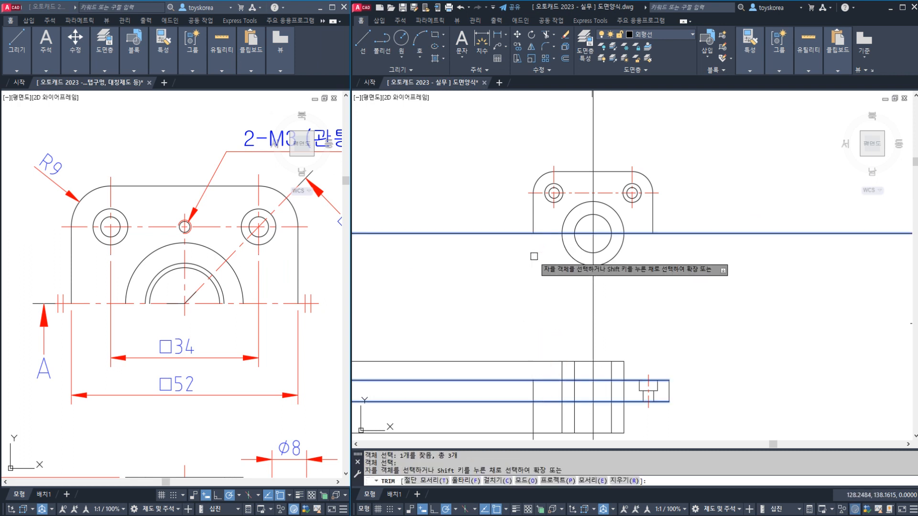
pyautogui.press('Escape')
# Step: Trim the section's top and bottom boss lines back to the boss's left outer edge
pyautogui.moveTo(555, 367); pyautogui.dragTo(548, 335, button='middle')
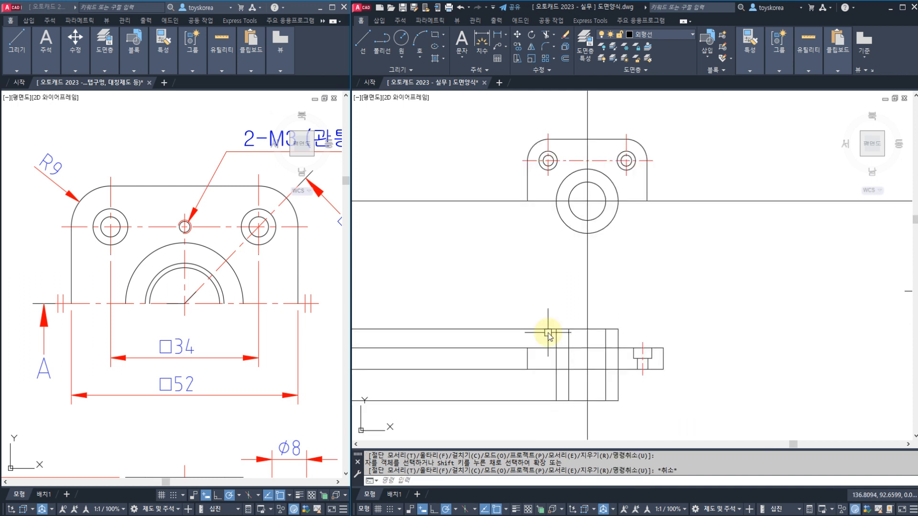
pyautogui.press('space')
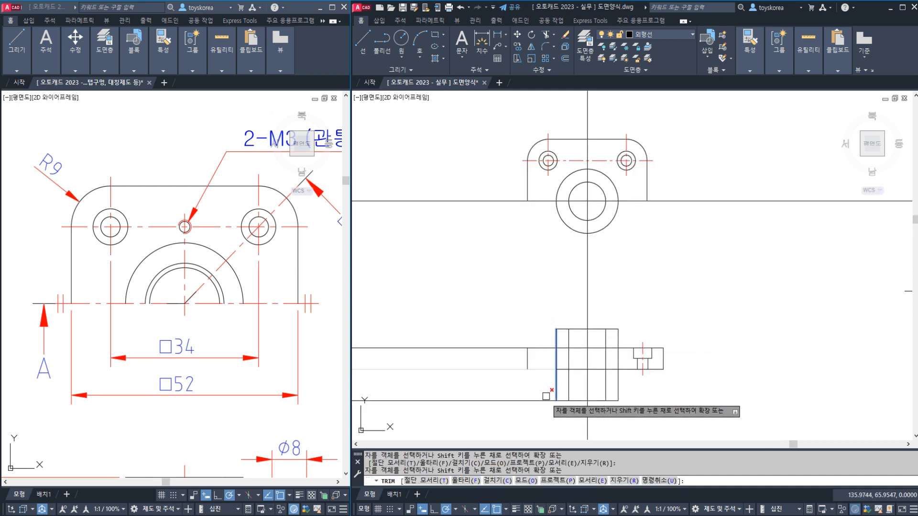
pyautogui.press('Escape')
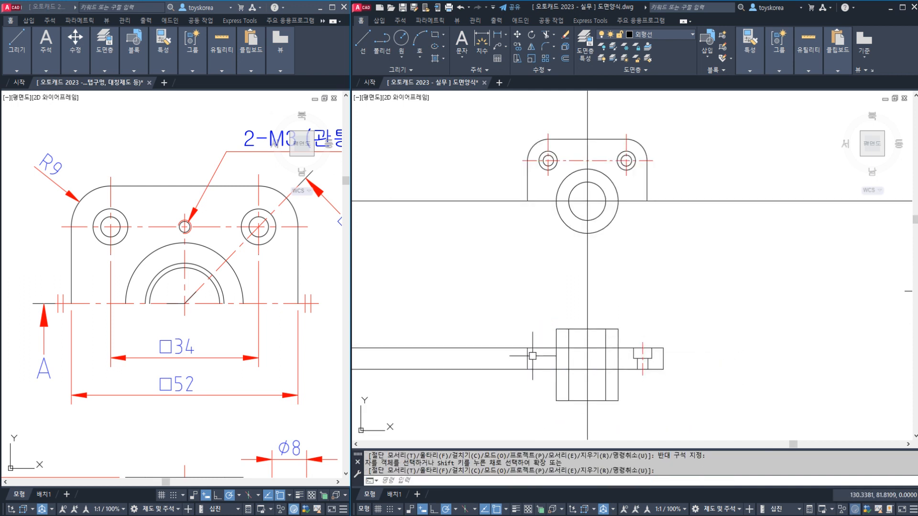
# Step: Trim the two horizontal flange lines in the section back to the plate's left edge
pyautogui.press('space')
pyautogui.click(528, 358)
pyautogui.press('space')
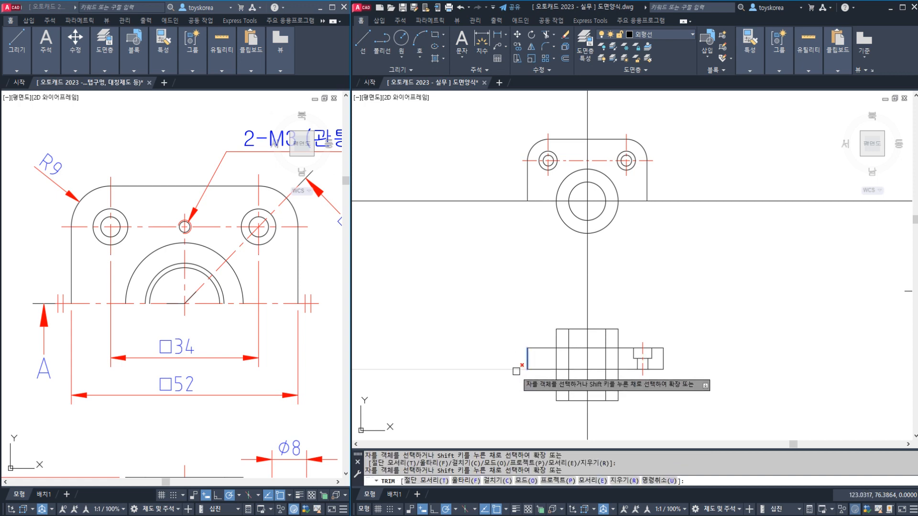
pyautogui.press('Escape')
pyautogui.press('Escape')
pyautogui.scroll(-5, 154, 345)
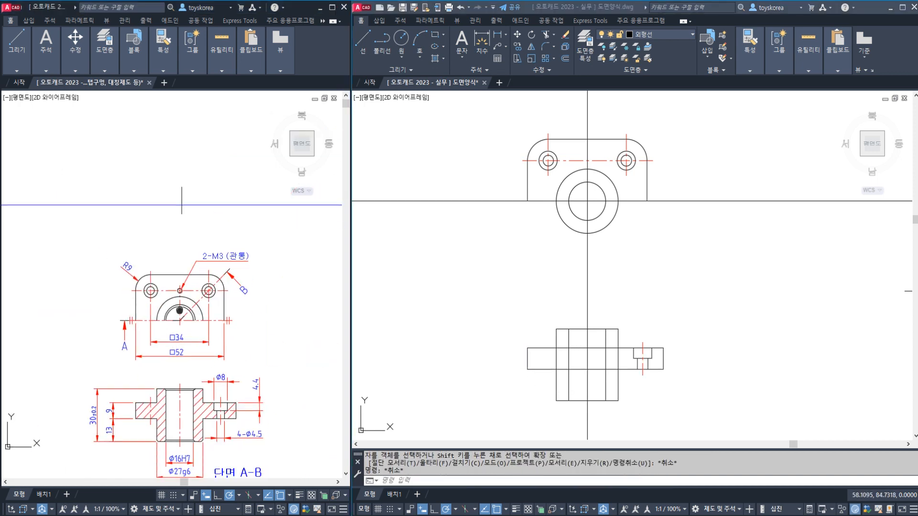
pyautogui.scroll(2, 174, 289)
pyautogui.moveTo(533, 311); pyautogui.dragTo(522, 307, button='middle')
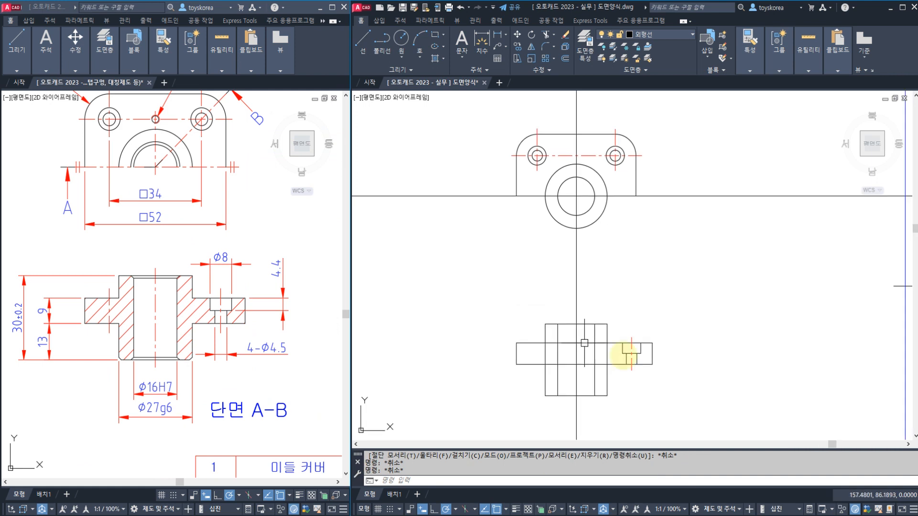
pyautogui.moveTo(538, 327)
pyautogui.mouseDown()
pyautogui.moveTo(659, 376)
pyautogui.moveTo(598, 342)
pyautogui.moveTo(666, 343)
pyautogui.mouseUp()
pyautogui.press('Escape')
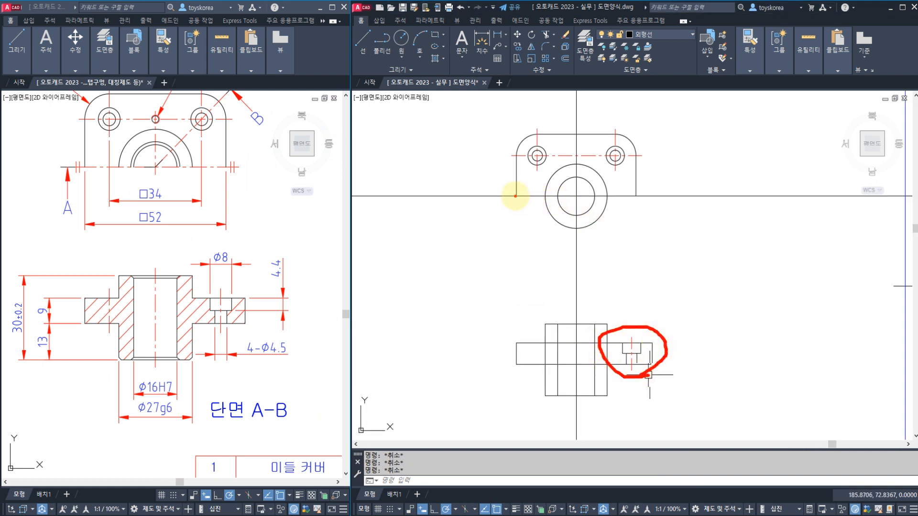
pyautogui.moveTo(573, 195); pyautogui.dragTo(642, 135)
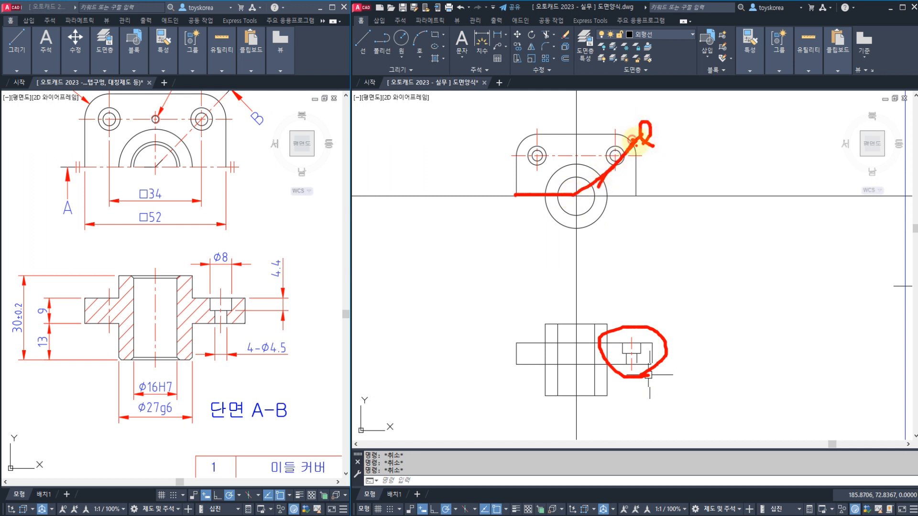
pyautogui.moveTo(632, 140)
pyautogui.mouseDown()
pyautogui.moveTo(656, 184)
pyautogui.moveTo(583, 195)
pyautogui.moveTo(619, 256)
pyautogui.moveTo(648, 269)
pyautogui.mouseUp()
pyautogui.moveTo(656, 203); pyautogui.dragTo(655, 253)
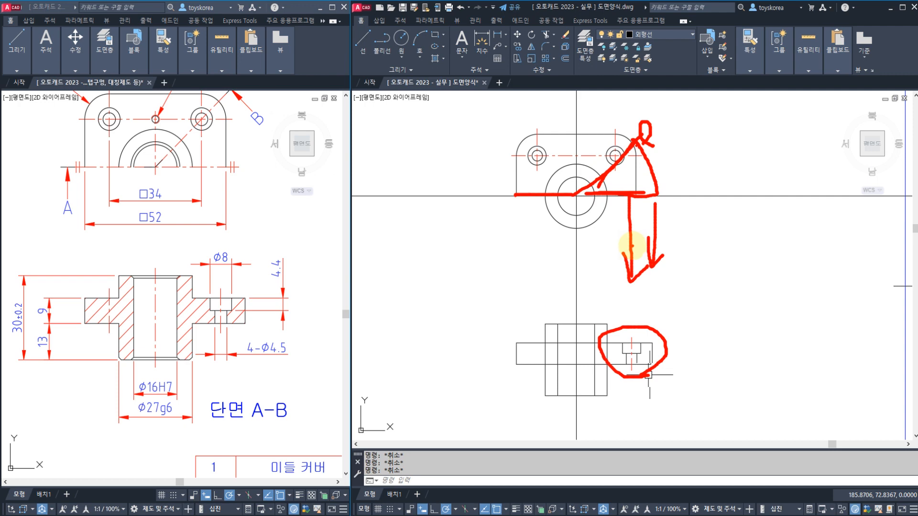
pyautogui.moveTo(683, 186)
pyautogui.mouseDown()
pyautogui.moveTo(658, 207)
pyautogui.moveTo(694, 218)
pyautogui.mouseUp()
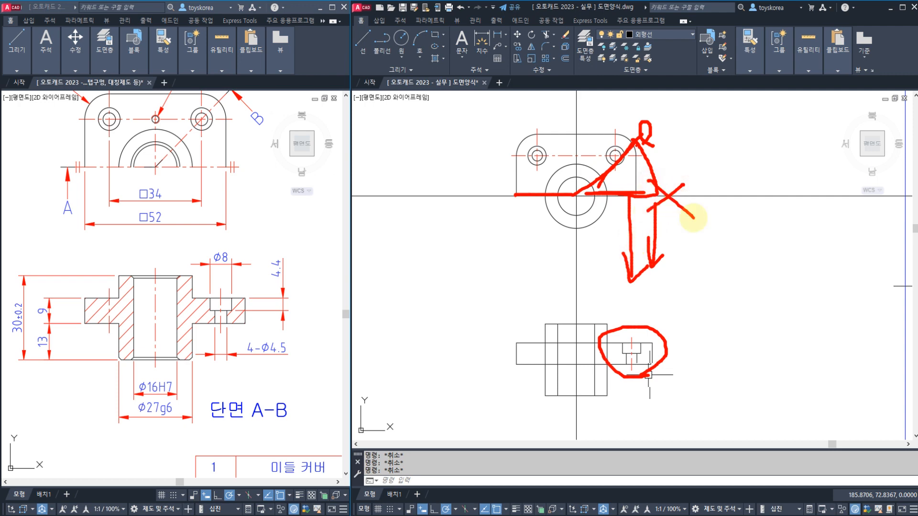
pyautogui.press('Escape')
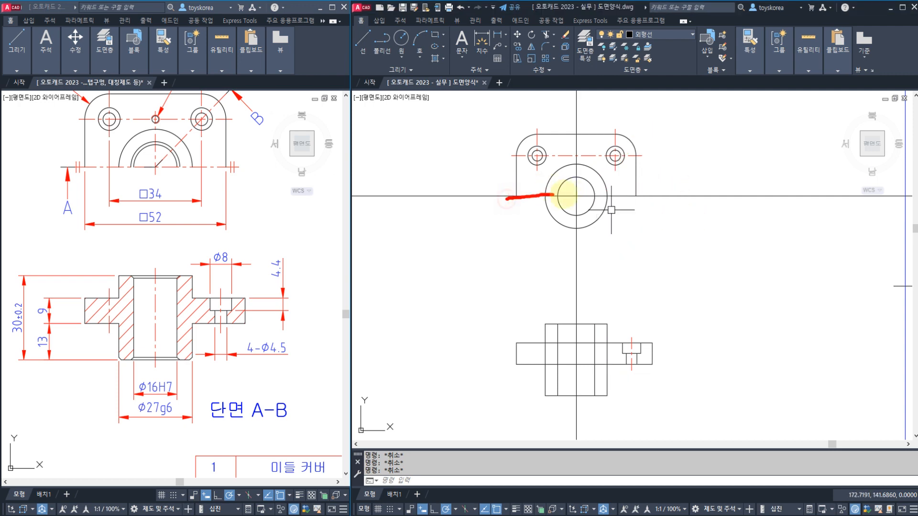
pyautogui.moveTo(565, 195); pyautogui.dragTo(650, 192)
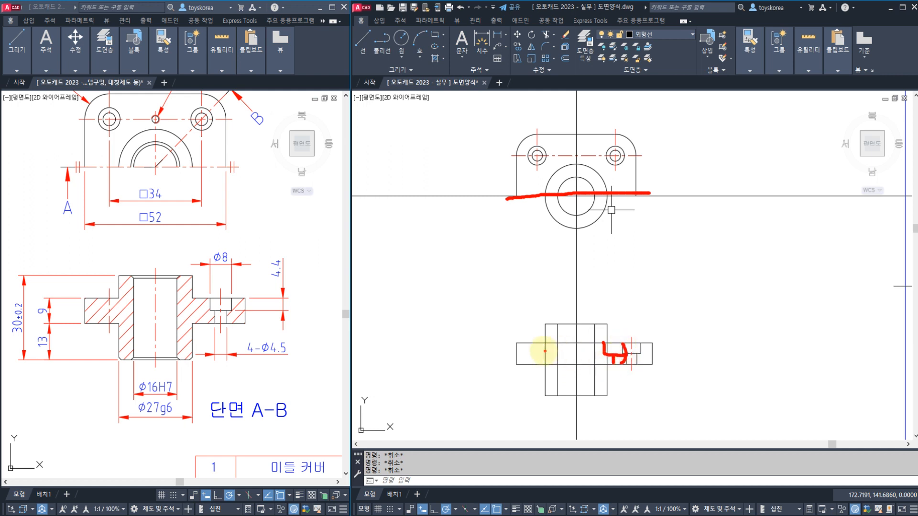
pyautogui.moveTo(556, 351); pyautogui.dragTo(558, 371)
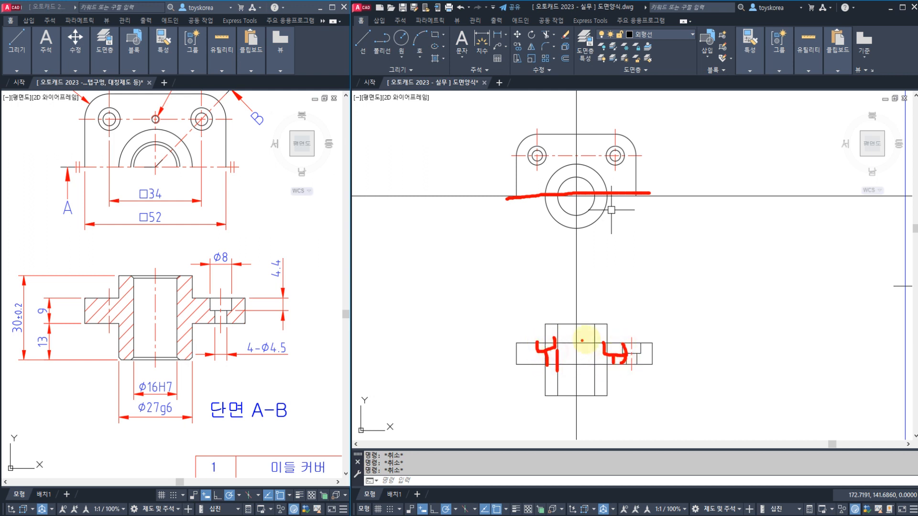
pyautogui.moveTo(606, 349)
pyautogui.mouseDown()
pyautogui.moveTo(678, 277)
pyautogui.moveTo(668, 300)
pyautogui.mouseUp()
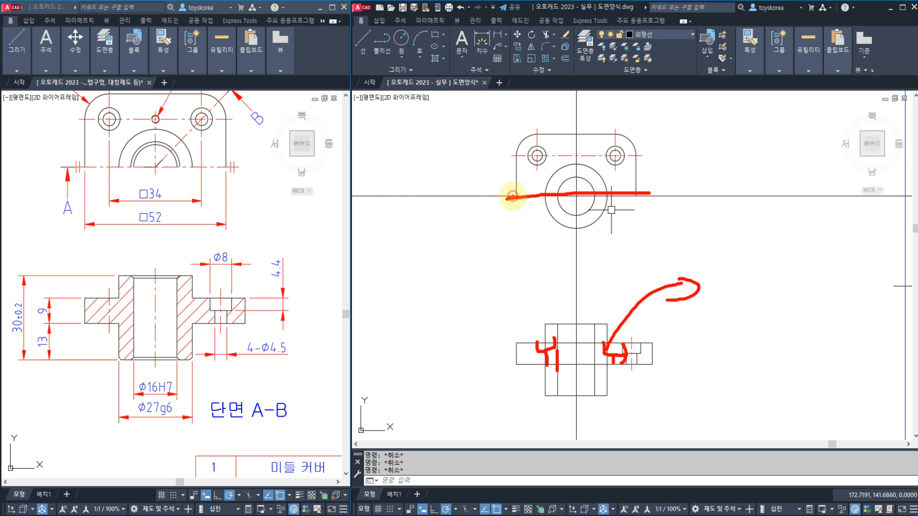
pyautogui.moveTo(512, 196); pyautogui.dragTo(660, 194)
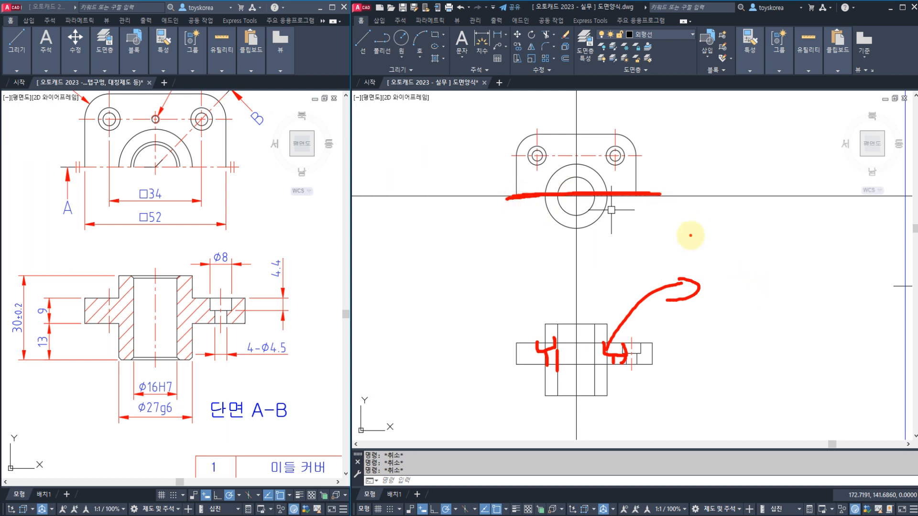
pyautogui.click(650, 337)
pyautogui.moveTo(724, 274)
pyautogui.mouseDown()
pyautogui.moveTo(715, 306)
pyautogui.moveTo(732, 333)
pyautogui.mouseUp()
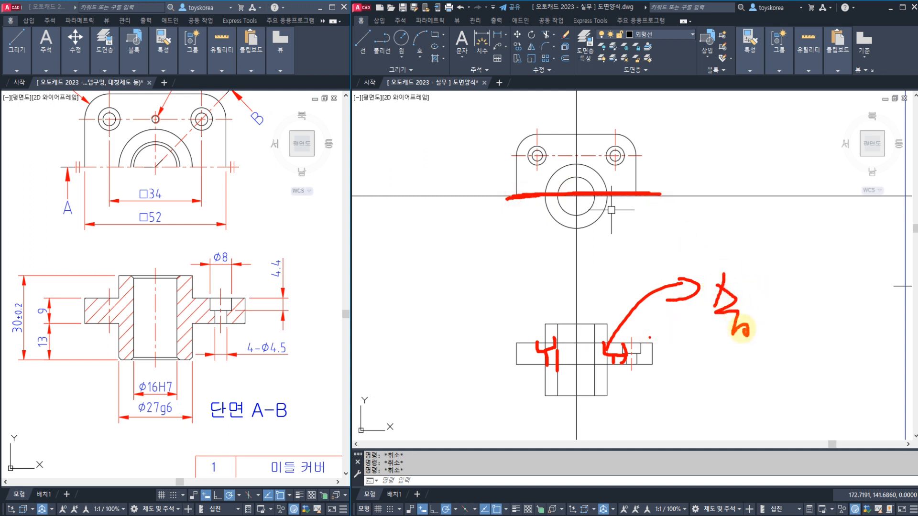
pyautogui.moveTo(765, 289)
pyautogui.mouseDown()
pyautogui.moveTo(782, 306)
pyautogui.moveTo(761, 309)
pyautogui.mouseUp()
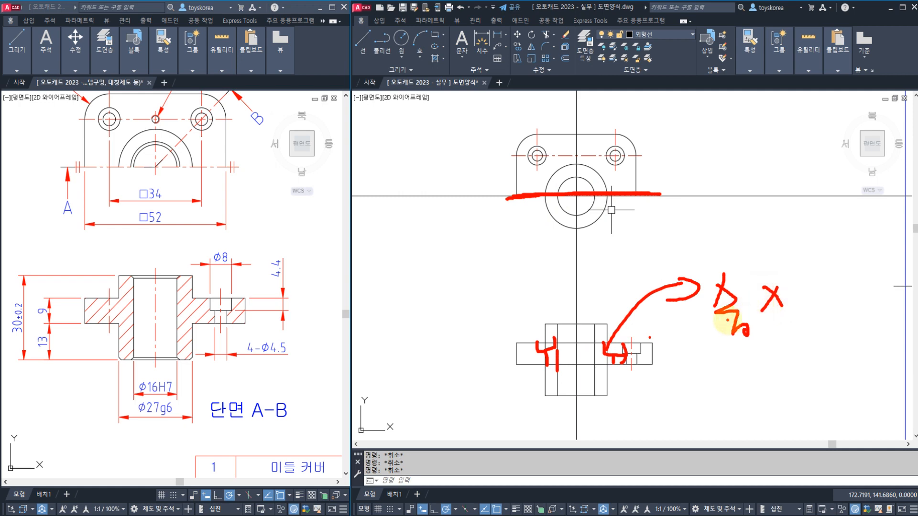
pyautogui.moveTo(566, 373); pyautogui.dragTo(584, 372)
pyautogui.moveTo(594, 335); pyautogui.dragTo(574, 373)
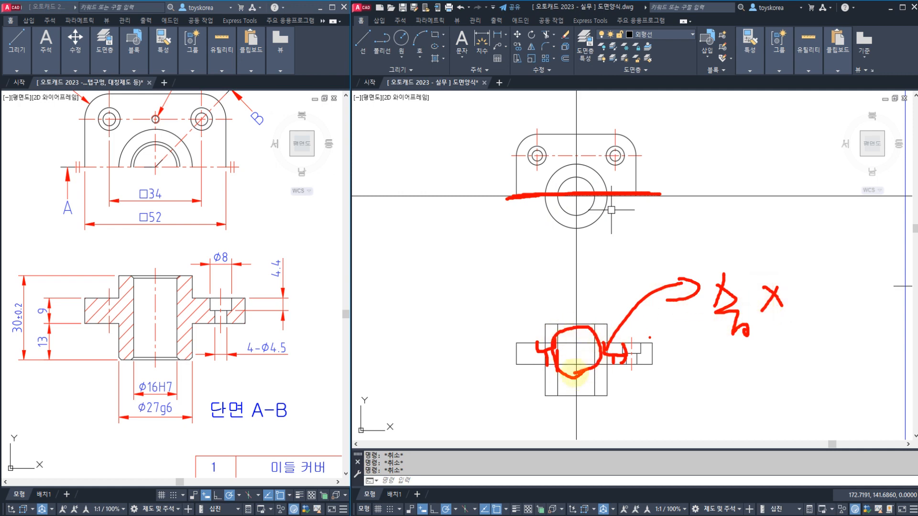
pyautogui.moveTo(573, 330); pyautogui.dragTo(596, 287)
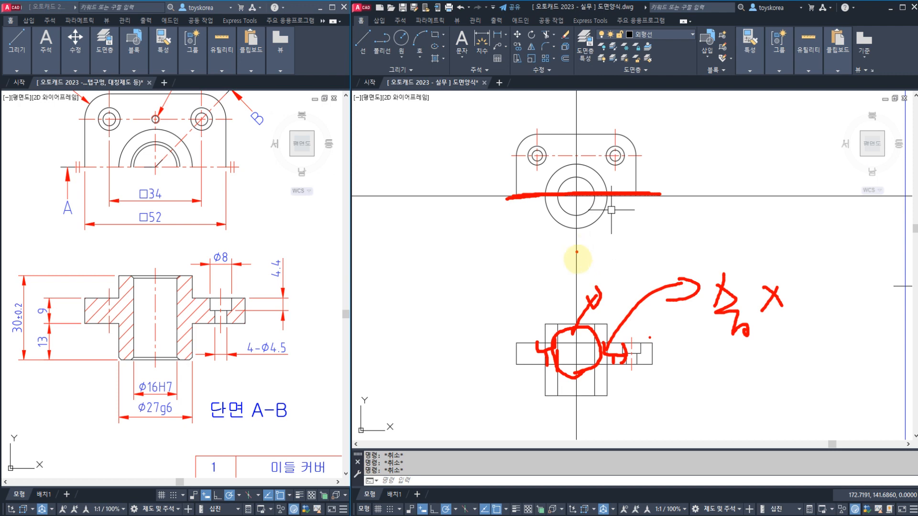
pyautogui.moveTo(599, 343)
pyautogui.mouseDown()
pyautogui.moveTo(583, 330)
pyautogui.moveTo(593, 348)
pyautogui.moveTo(581, 314)
pyautogui.mouseUp()
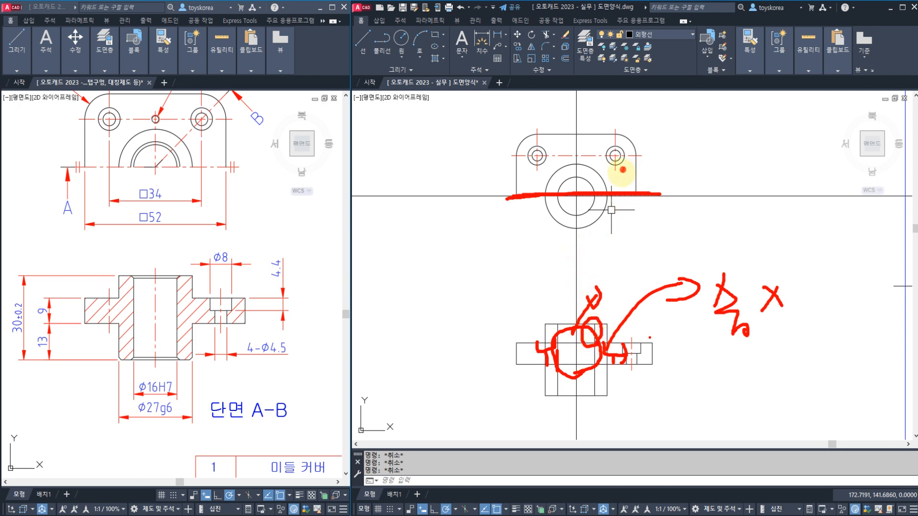
pyautogui.moveTo(620, 173); pyautogui.dragTo(614, 138)
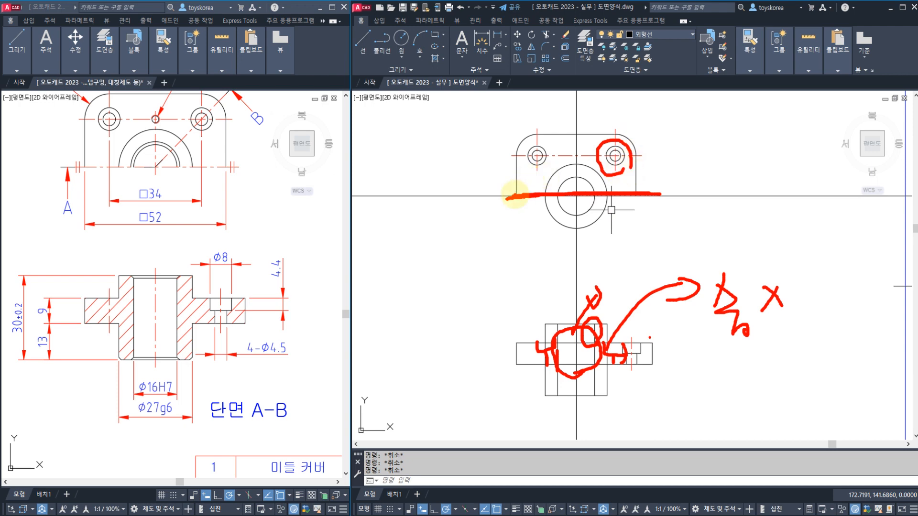
pyautogui.moveTo(516, 195)
pyautogui.mouseDown()
pyautogui.moveTo(584, 196)
pyautogui.moveTo(614, 153)
pyautogui.moveTo(646, 134)
pyautogui.mouseUp()
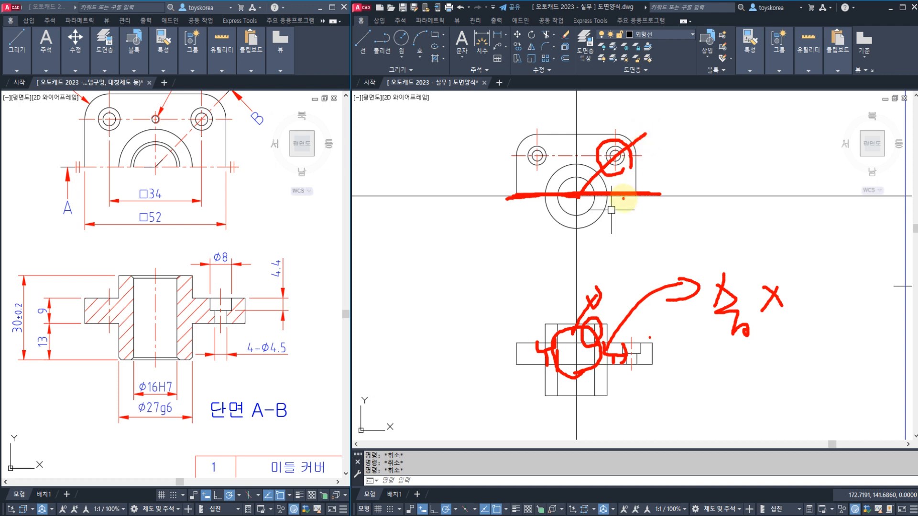
pyautogui.press('Escape')
pyautogui.click(616, 211)
pyautogui.press('Escape')
pyautogui.scroll(-2, 611, 245)
pyautogui.scroll(2, 585, 271)
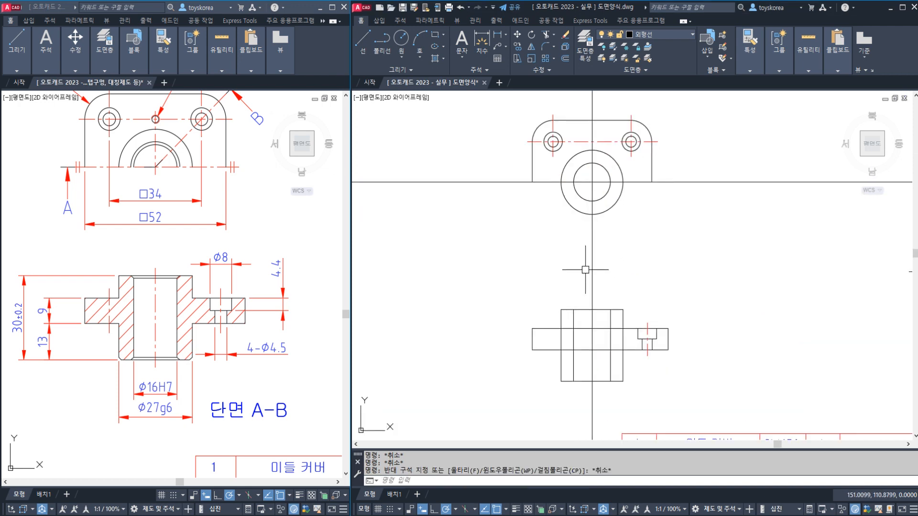
pyautogui.click(611, 263)
pyautogui.press('Escape')
pyautogui.press('Escape')
pyautogui.moveTo(611, 265); pyautogui.dragTo(572, 304, button='middle')
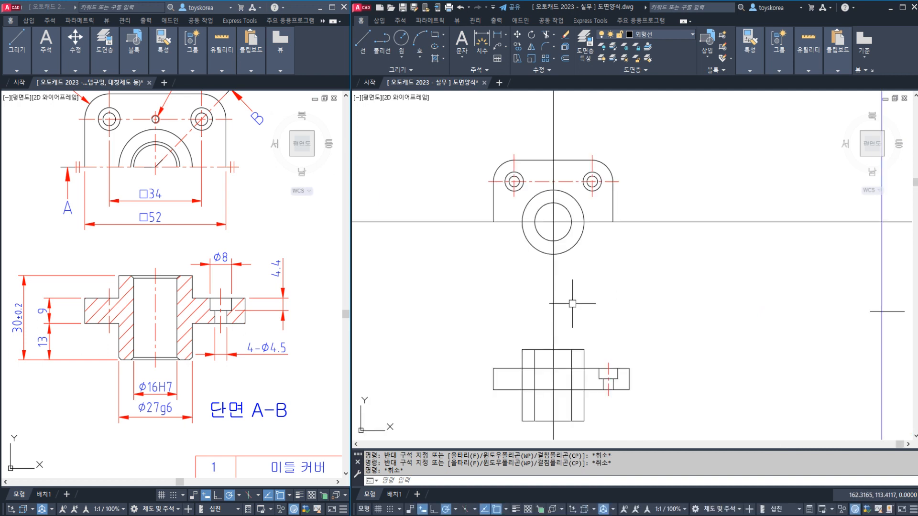
pyautogui.moveTo(543, 353); pyautogui.dragTo(545, 310, button='middle')
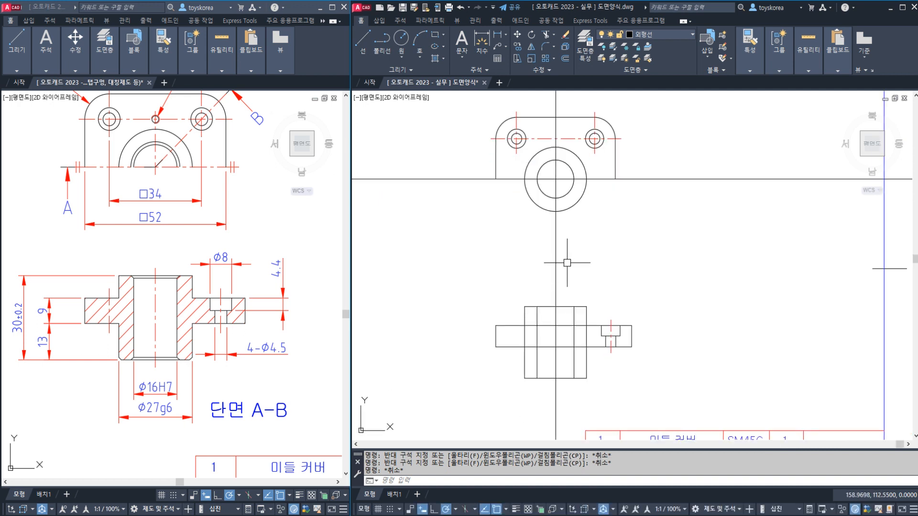
pyautogui.moveTo(567, 263); pyautogui.dragTo(562, 300, button='middle')
pyautogui.scroll(3, 528, 211)
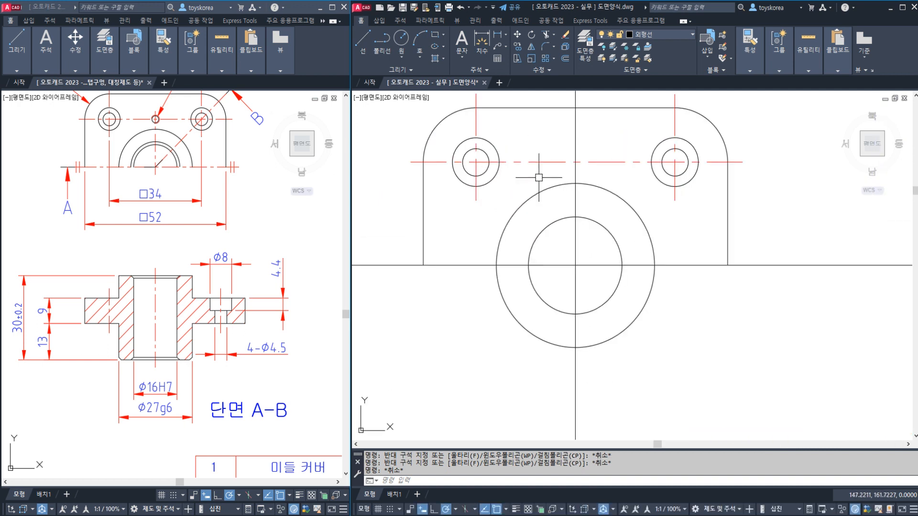
# Step: Examine the reference's plan view and the counterbored hole in section A-B
pyautogui.scroll(2, 426, 186)
pyautogui.moveTo(256, 236); pyautogui.dragTo(269, 338, button='middle')
pyautogui.scroll(2, 172, 225)
pyautogui.moveTo(180, 219); pyautogui.dragTo(135, 281, button='middle')
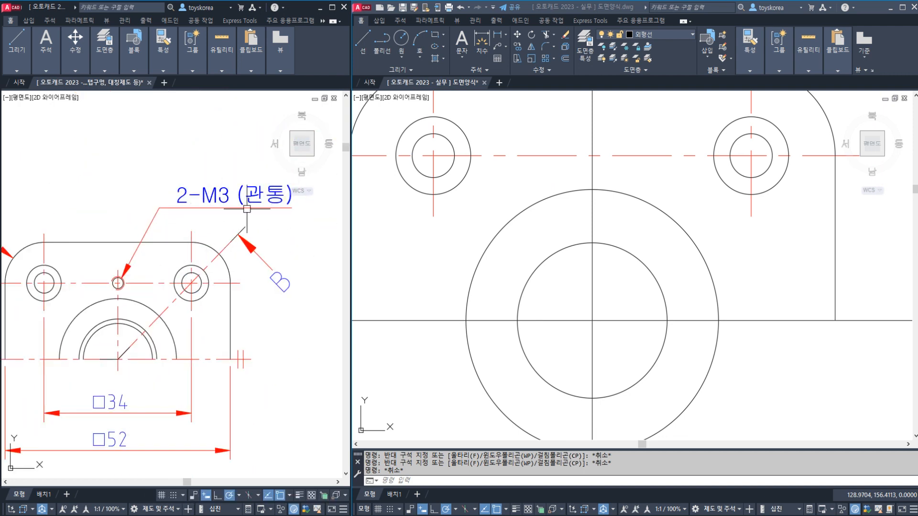
pyautogui.moveTo(172, 261); pyautogui.dragTo(187, 223, button='middle')
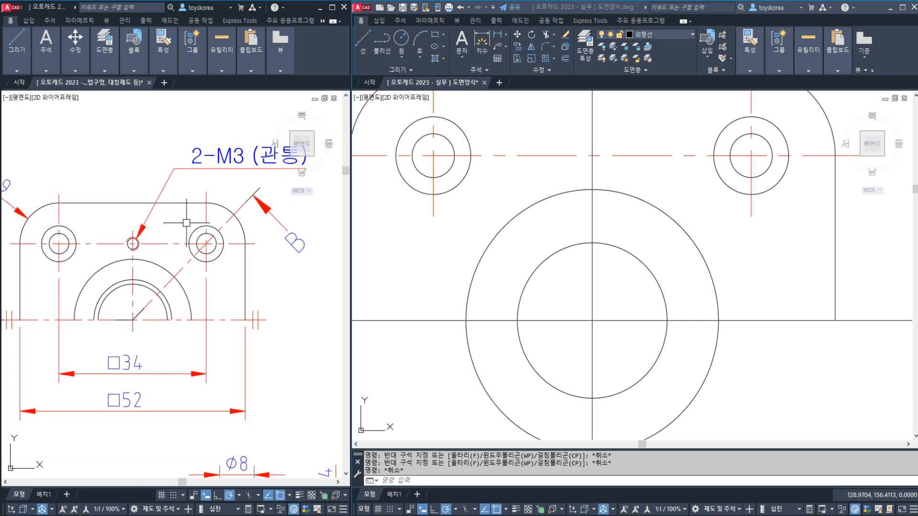
pyautogui.scroll(-2, 186, 223)
pyautogui.moveTo(213, 419); pyautogui.dragTo(196, 324, button='middle')
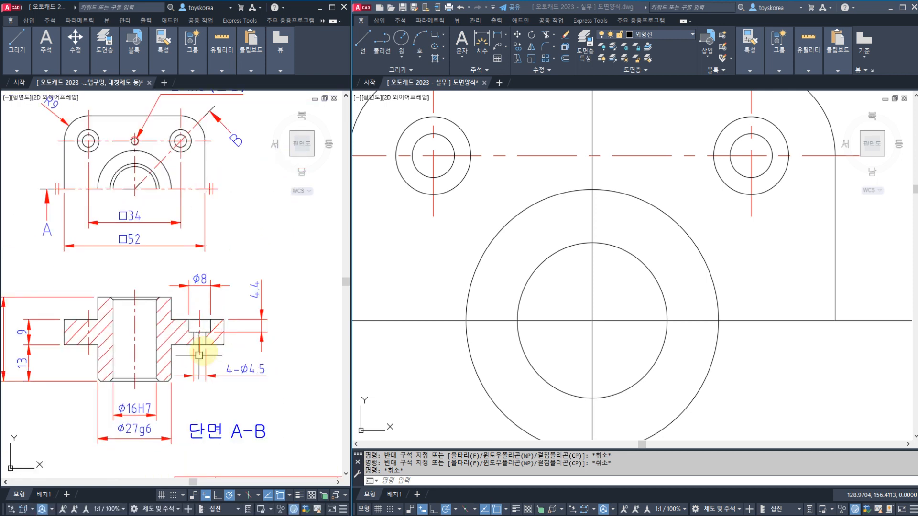
pyautogui.moveTo(187, 338); pyautogui.dragTo(222, 325)
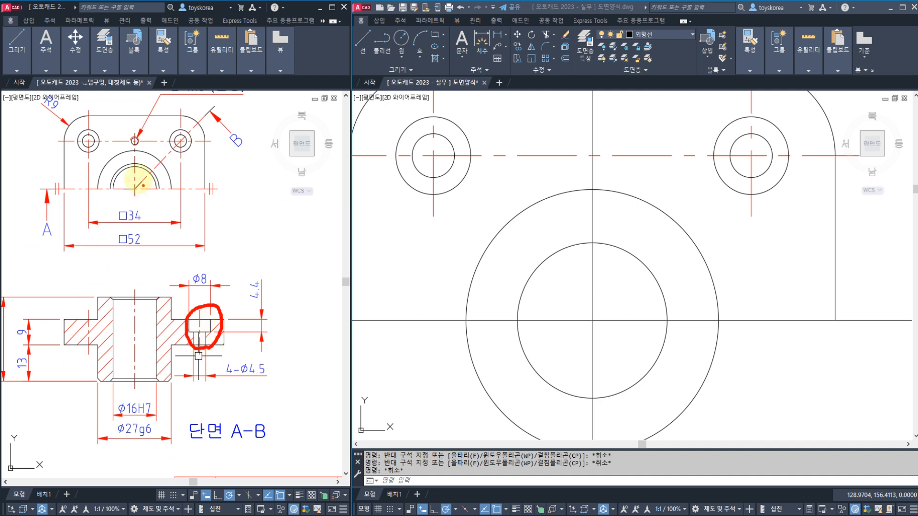
# Step: Check the 2-M3 through-hole callout in the reference plan against the flange thickness and bore shown in section A-B
pyautogui.moveTo(134, 139); pyautogui.dragTo(135, 169, button='middle')
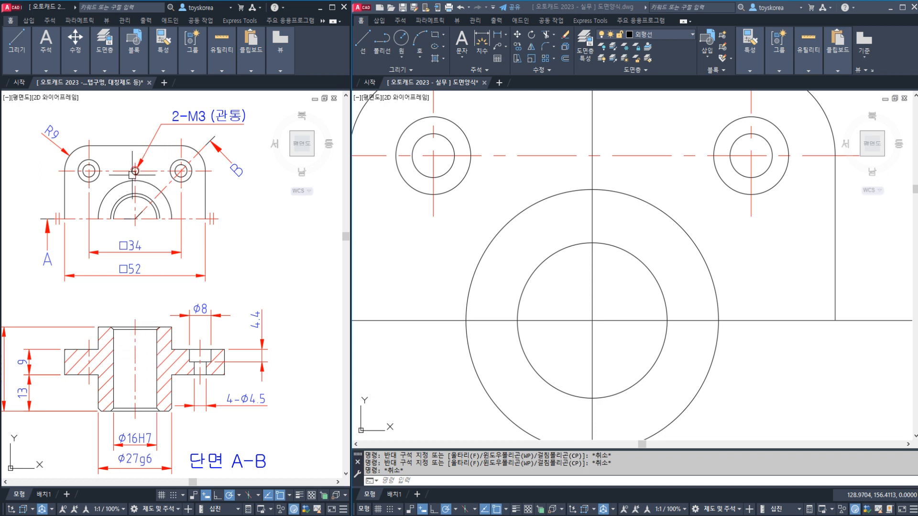
pyautogui.click(213, 124)
pyautogui.moveTo(214, 123)
pyautogui.mouseDown()
pyautogui.moveTo(246, 123)
pyautogui.moveTo(190, 135)
pyautogui.moveTo(197, 99)
pyautogui.moveTo(206, 127)
pyautogui.mouseUp()
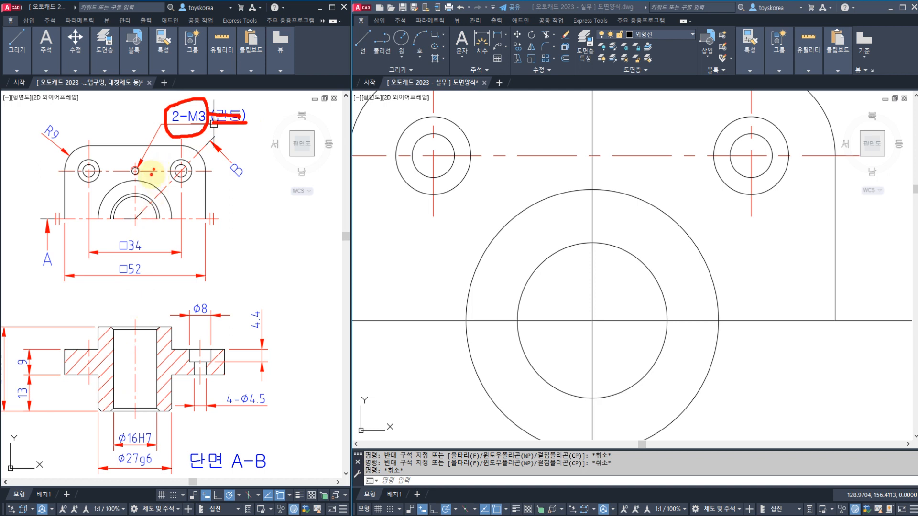
pyautogui.moveTo(144, 164)
pyautogui.mouseDown()
pyautogui.moveTo(156, 165)
pyautogui.moveTo(153, 184)
pyautogui.mouseUp()
pyautogui.moveTo(204, 195); pyautogui.dragTo(249, 231)
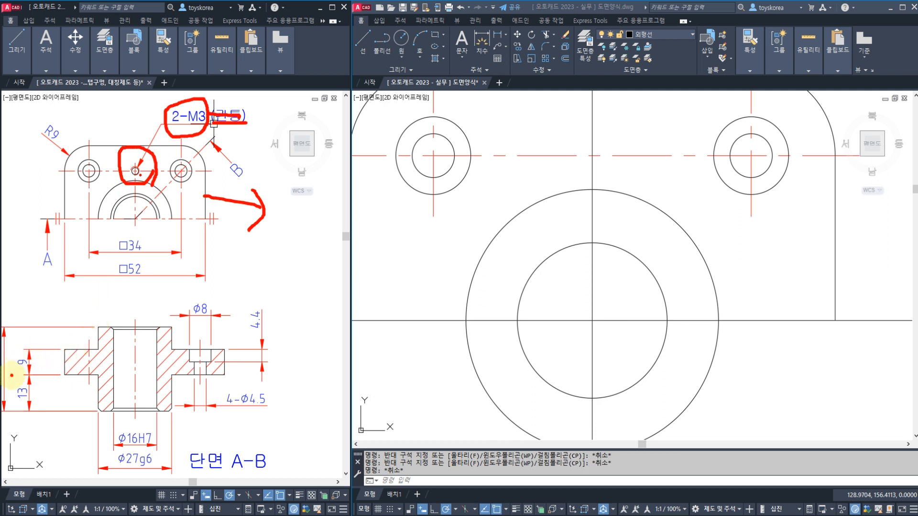
pyautogui.moveTo(11, 376); pyautogui.dragTo(41, 361)
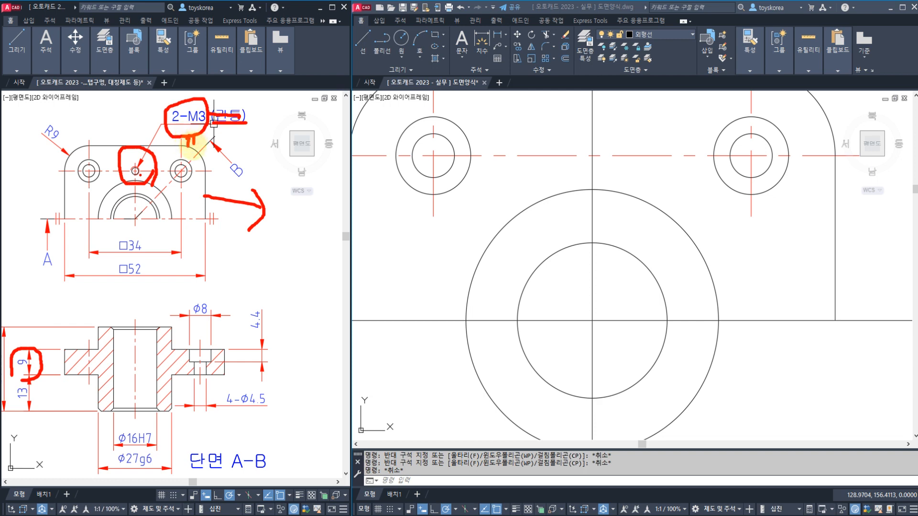
pyautogui.press('Escape')
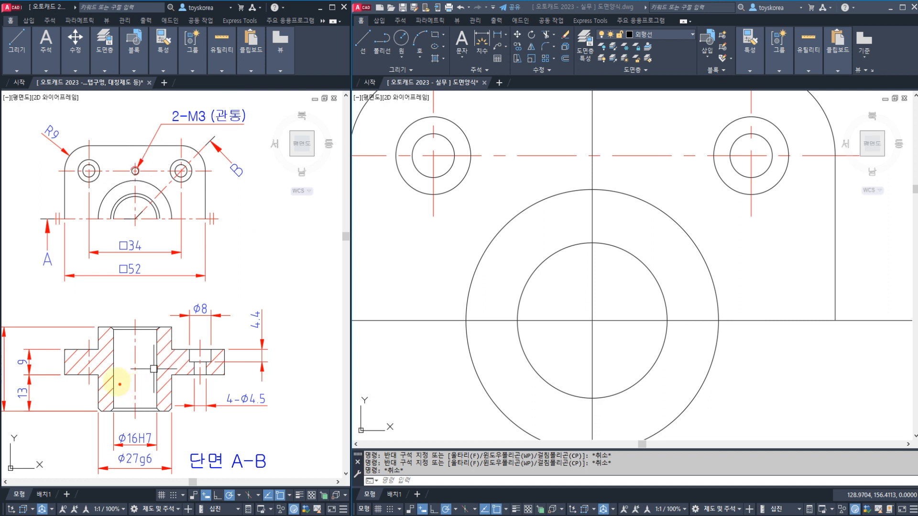
pyautogui.moveTo(117, 381)
pyautogui.mouseDown()
pyautogui.moveTo(146, 340)
pyautogui.moveTo(139, 378)
pyautogui.mouseUp()
pyautogui.moveTo(140, 342); pyautogui.dragTo(134, 366)
pyautogui.moveTo(132, 349); pyautogui.dragTo(144, 367)
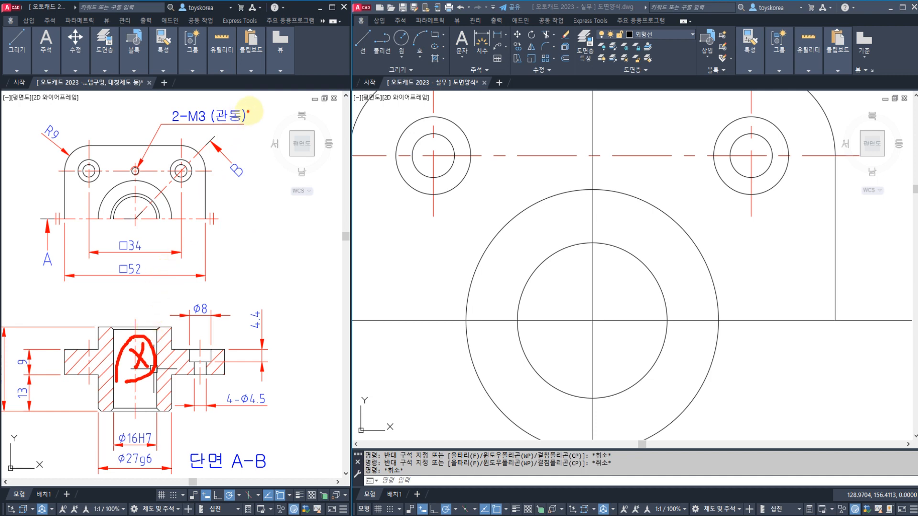
pyautogui.moveTo(249, 111)
pyautogui.mouseDown()
pyautogui.moveTo(218, 100)
pyautogui.moveTo(241, 136)
pyautogui.mouseUp()
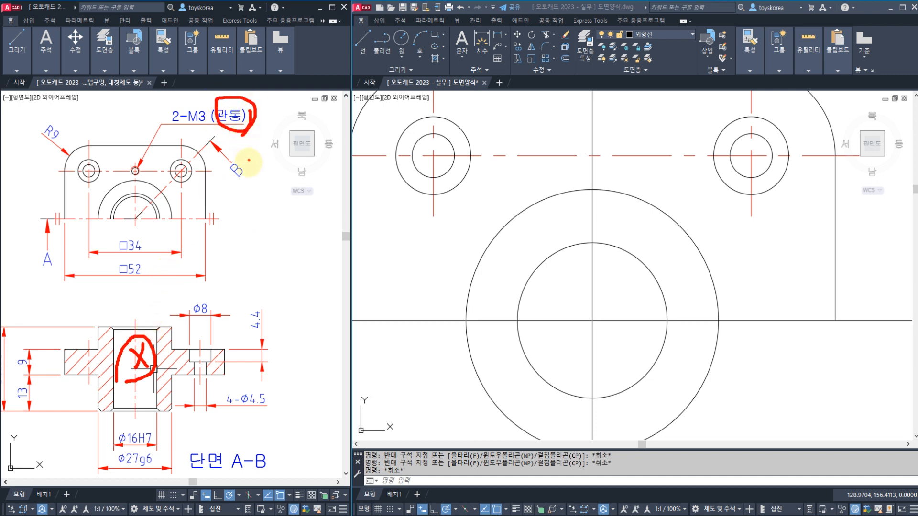
pyautogui.press('Escape')
pyautogui.moveTo(242, 209); pyautogui.dragTo(250, 252, button='middle')
pyautogui.scroll(2, 164, 173)
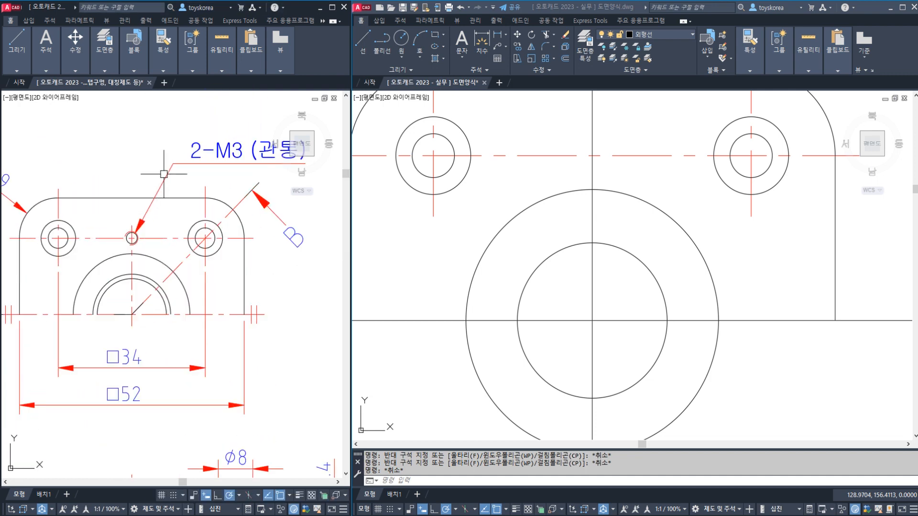
# Step: Inspect how the M3 tapped hole is drawn in the reference plan, including its inner circle and thread arc
pyautogui.moveTo(164, 174); pyautogui.dragTo(139, 225, button='middle')
pyautogui.moveTo(116, 292); pyautogui.dragTo(133, 233, button='middle')
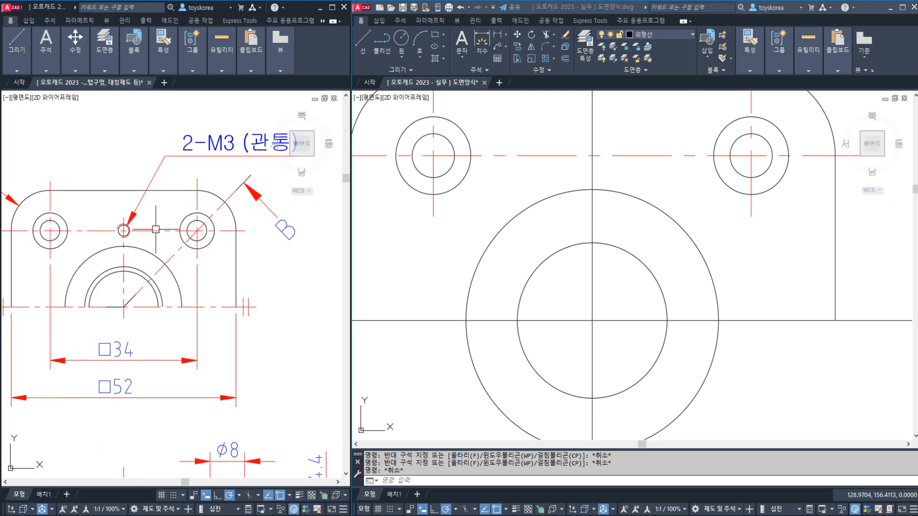
pyautogui.moveTo(156, 229)
pyautogui.mouseDown(button='middle')
pyautogui.moveTo(139, 292)
pyautogui.moveTo(108, 289)
pyautogui.mouseUp(button='middle')
pyautogui.scroll(2, 140, 292)
pyautogui.scroll(2, 96, 292)
pyautogui.scroll(2, 104, 280)
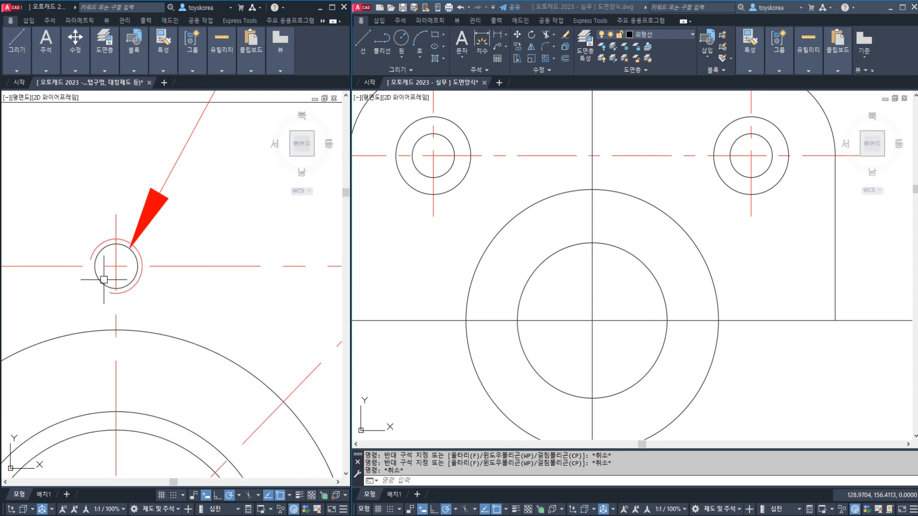
pyautogui.scroll(2, 93, 258)
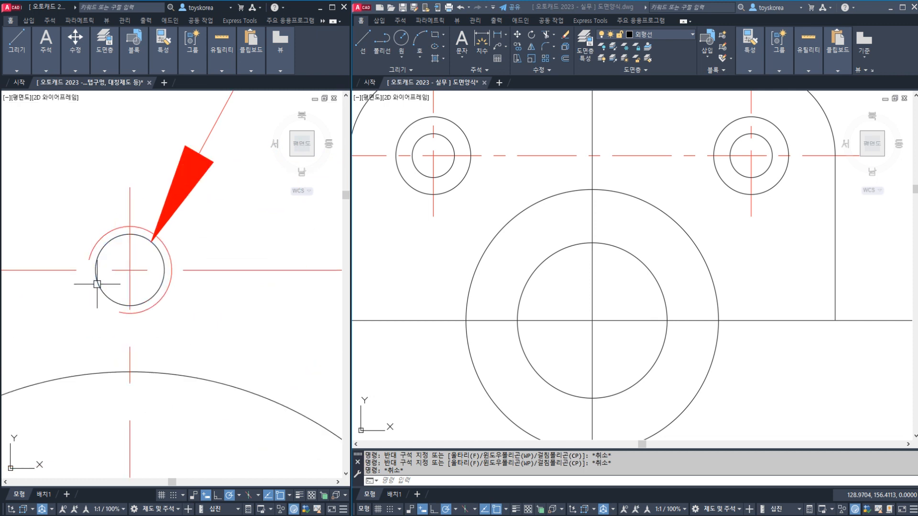
pyautogui.moveTo(87, 252); pyautogui.dragTo(115, 312)
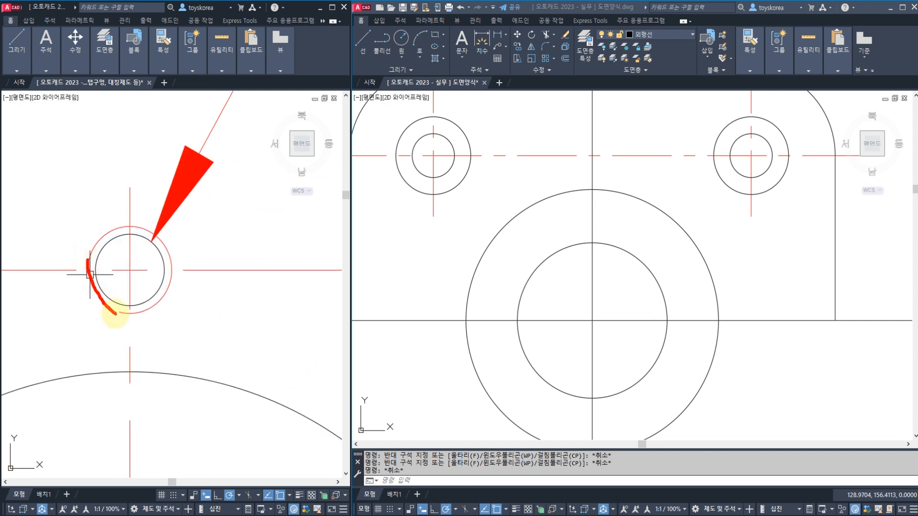
pyautogui.scroll(-6, 110, 312)
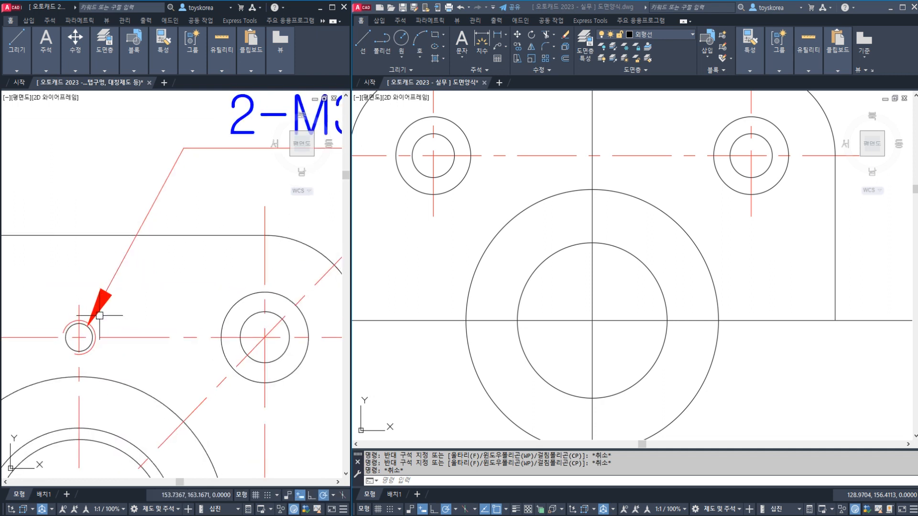
pyautogui.moveTo(105, 312); pyautogui.dragTo(91, 314, button='middle')
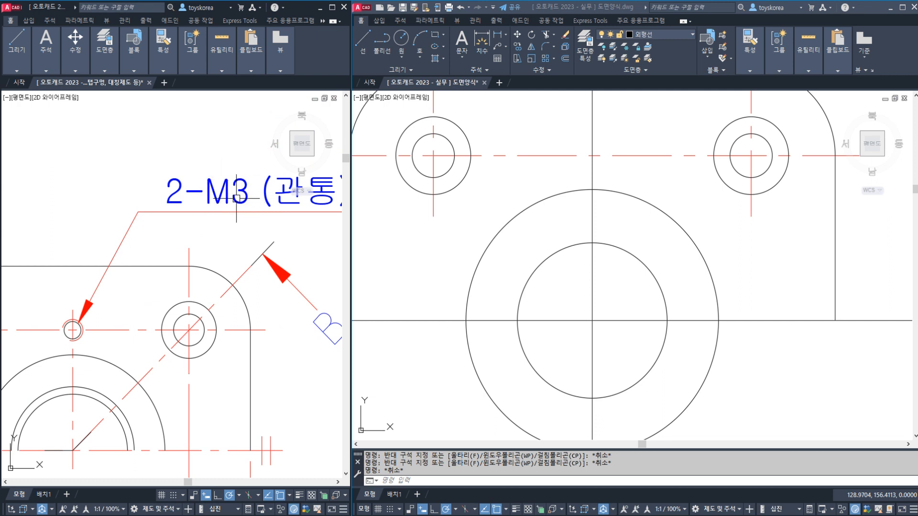
pyautogui.scroll(-2, 110, 279)
pyautogui.moveTo(87, 312); pyautogui.dragTo(127, 295, button='middle')
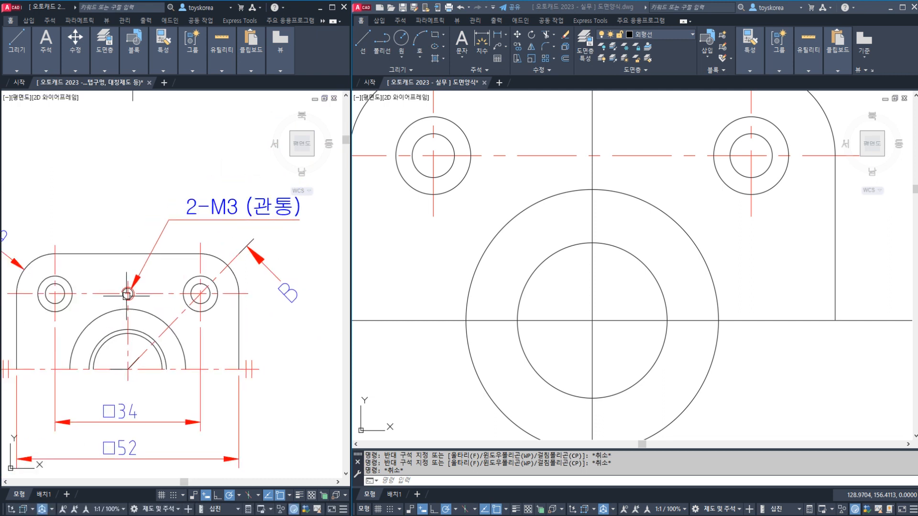
# Step: Switch to the CAD standards PDF and look up the M3 root and inner diameters in the metric coarse thread table
pyautogui.click(565, 252)
pyautogui.press('Escape')
pyautogui.moveTo(588, 193); pyautogui.dragTo(574, 234, button='middle')
pyautogui.moveTo(593, 210)
pyautogui.mouseDown()
pyautogui.moveTo(575, 221)
pyautogui.moveTo(568, 194)
pyautogui.moveTo(580, 209)
pyautogui.mouseUp()
pyautogui.press('Escape')
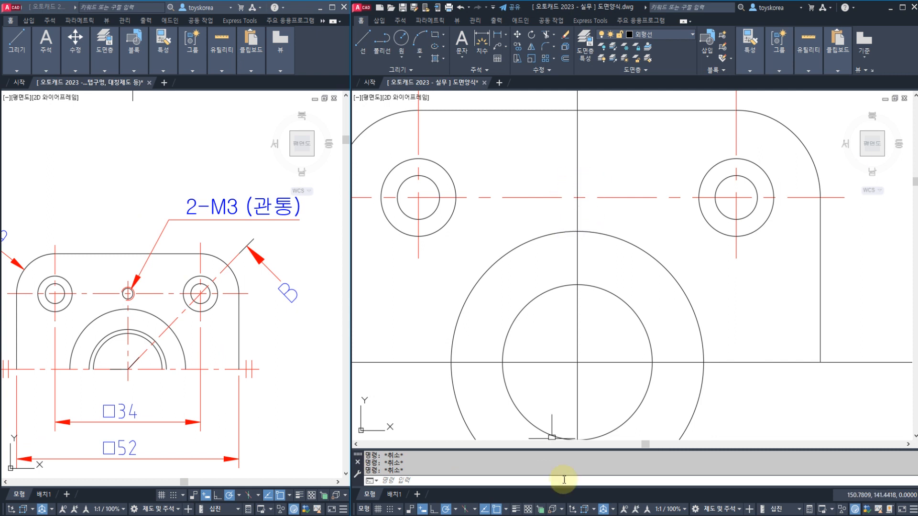
pyautogui.click(564, 515)
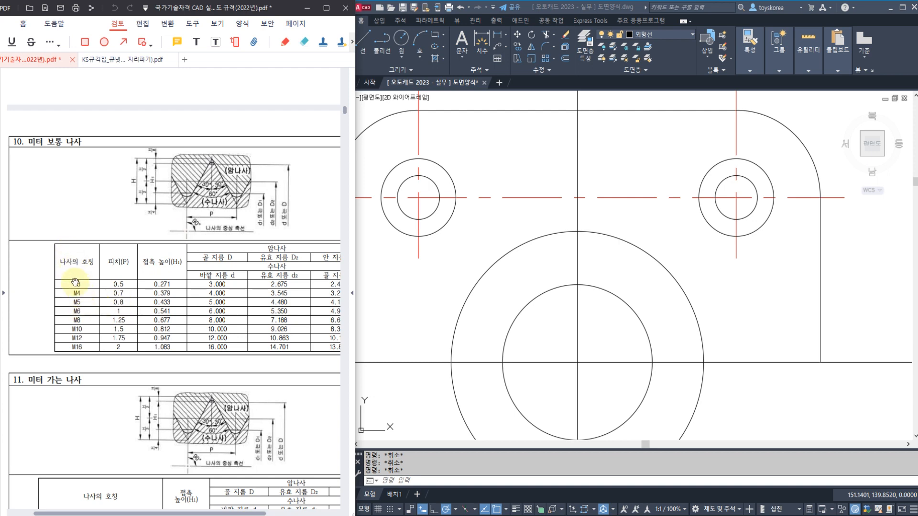
pyautogui.keyDown('ctrl'); pyautogui.scroll(5, 76, 285); pyautogui.keyUp('ctrl')
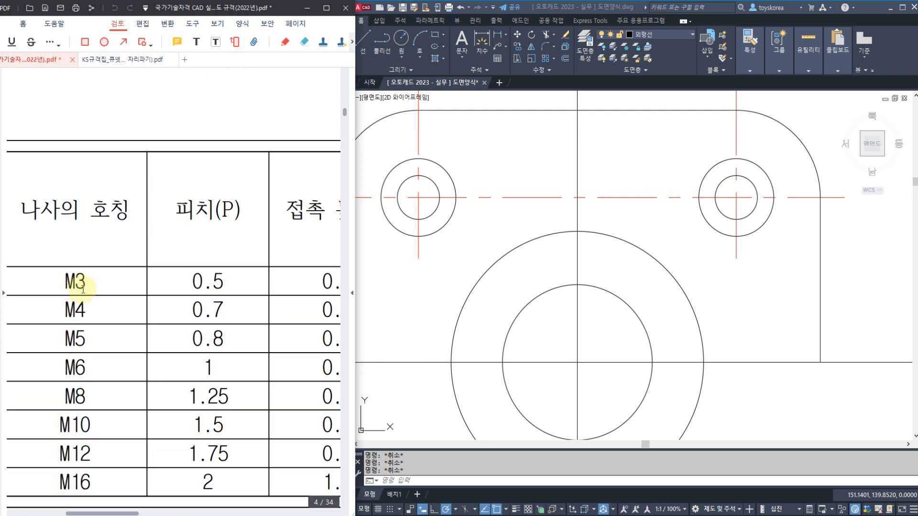
pyautogui.hscroll(2, 241, 300)
pyautogui.moveTo(241, 299); pyautogui.dragTo(75, 307)
pyautogui.moveTo(128, 332); pyautogui.dragTo(93, 351)
pyautogui.moveTo(200, 319); pyautogui.dragTo(175, 313)
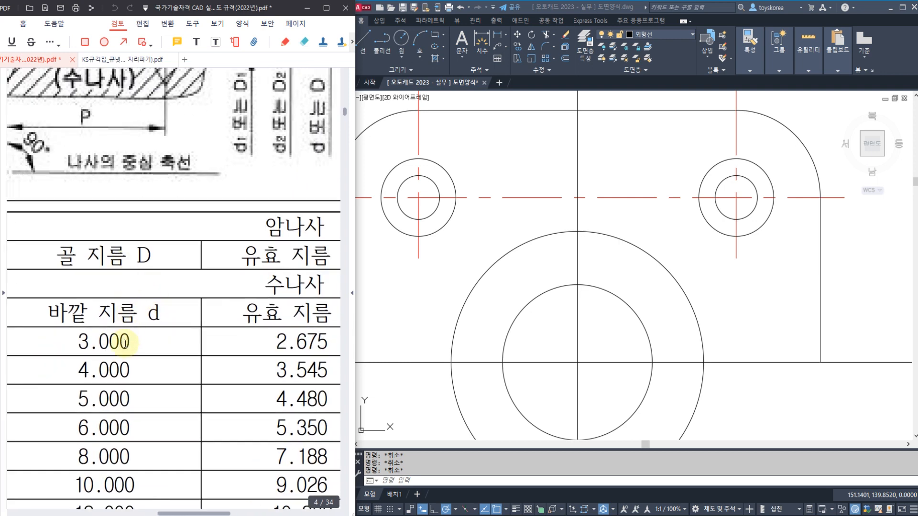
pyautogui.moveTo(229, 326); pyautogui.dragTo(94, 347)
pyautogui.moveTo(229, 254); pyautogui.dragTo(199, 257)
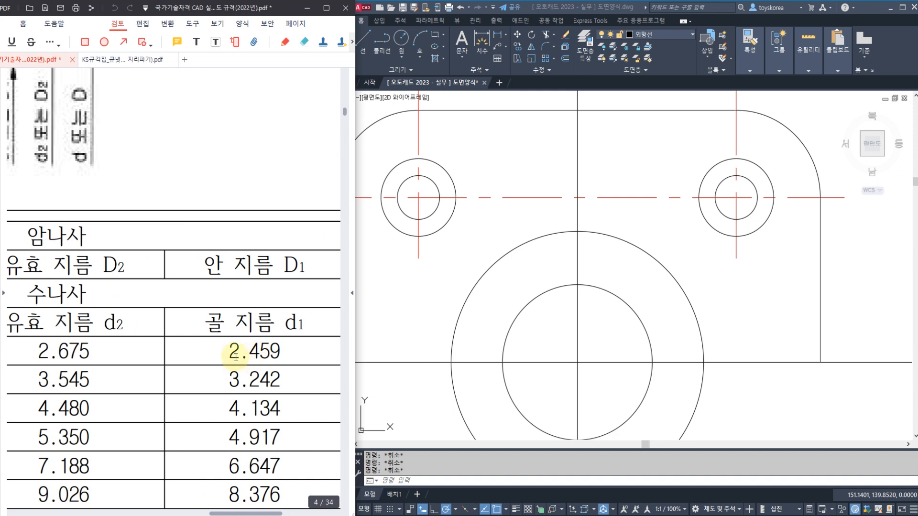
# Step: Draw a 3 mm diameter circle where the plan's vertical axis crosses the upper holes' horizontal centre line
pyautogui.scroll(-2, 542, 235)
pyautogui.scroll(6, 570, 245)
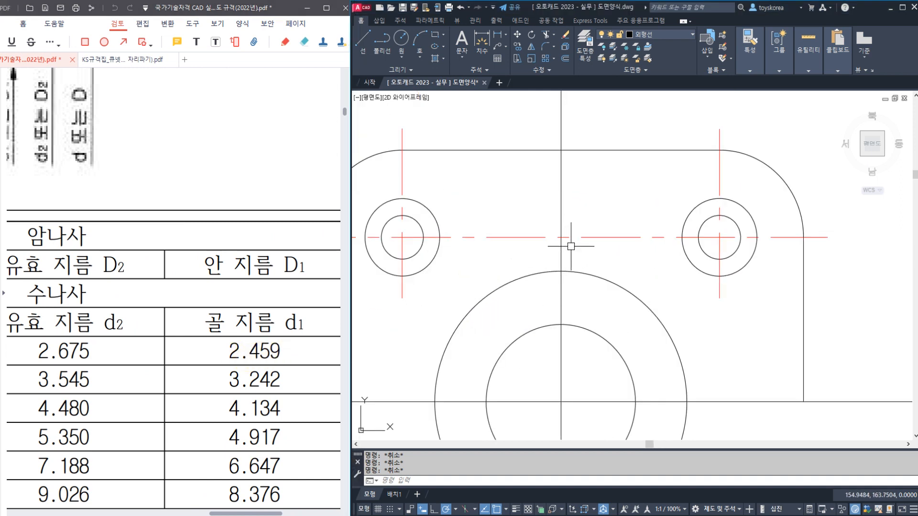
pyautogui.write('c')
pyautogui.press('Return')
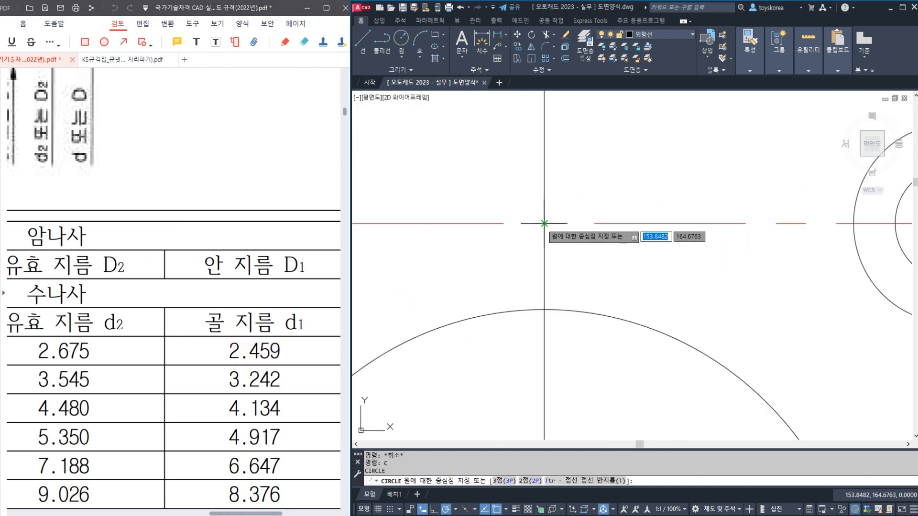
pyautogui.click(544, 223)
pyautogui.write('D')
pyautogui.press('Return')
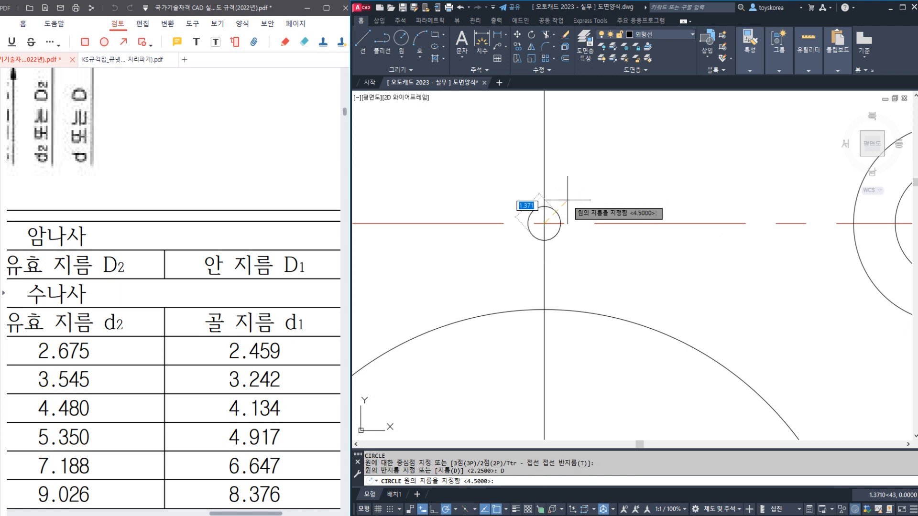
pyautogui.write('3')
pyautogui.press('Return')
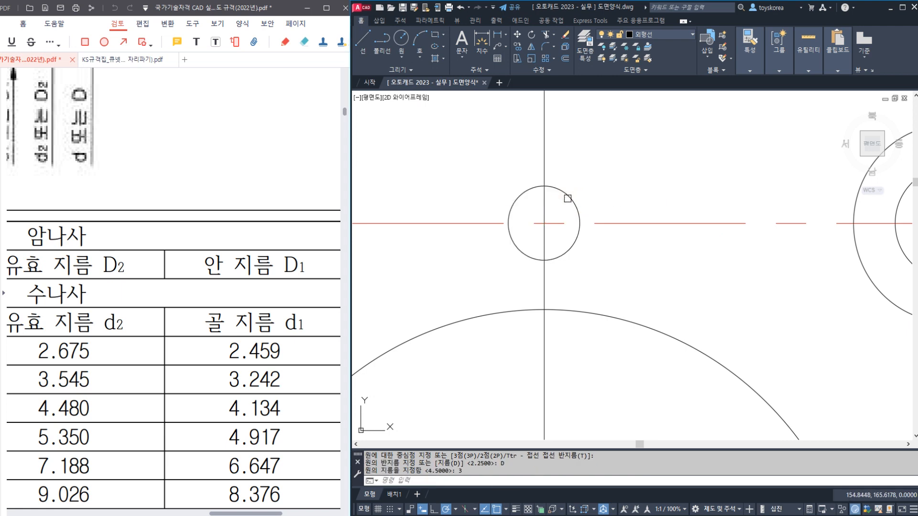
# Step: Add a diameter dimension to the tapped-hole circle, placed diagonally above it
pyautogui.click(568, 199)
pyautogui.click(587, 180)
pyautogui.press('Escape')
pyautogui.scroll(-3, 588, 180)
pyautogui.moveTo(589, 181); pyautogui.dragTo(566, 233, button='middle')
pyautogui.scroll(2, 565, 228)
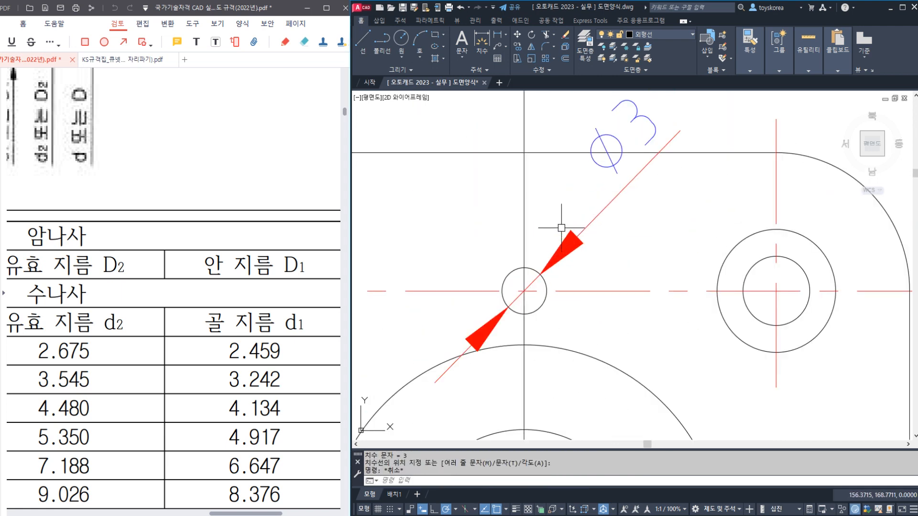
# Step: Draw a 2.459 mm diameter circle concentric with the 3 mm tapped-hole circle and erase the hole's diameter dimension
pyautogui.write('c')
pyautogui.press('Return')
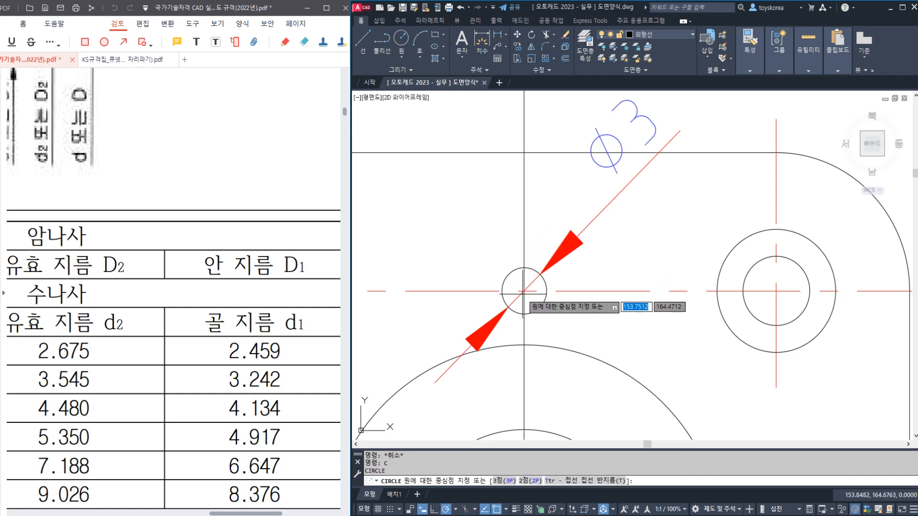
pyautogui.click(524, 291)
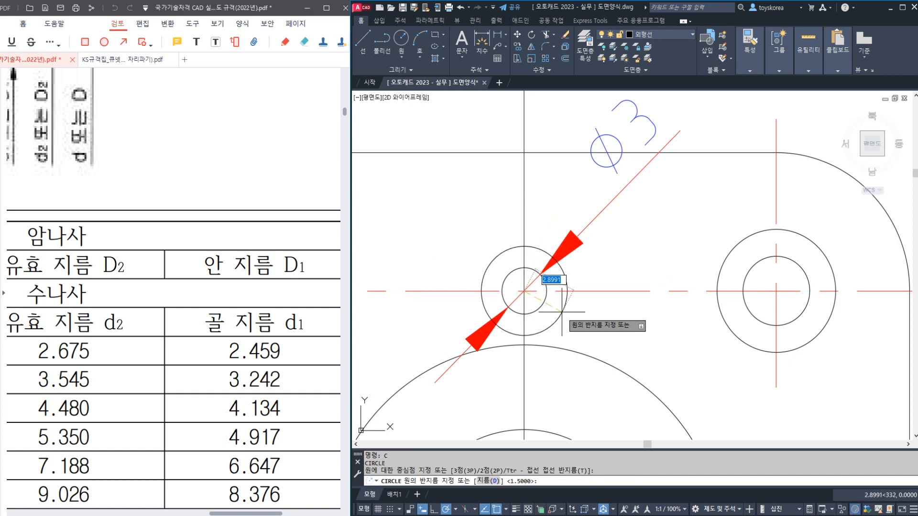
pyautogui.write('d')
pyautogui.press('Return')
pyautogui.write('2')
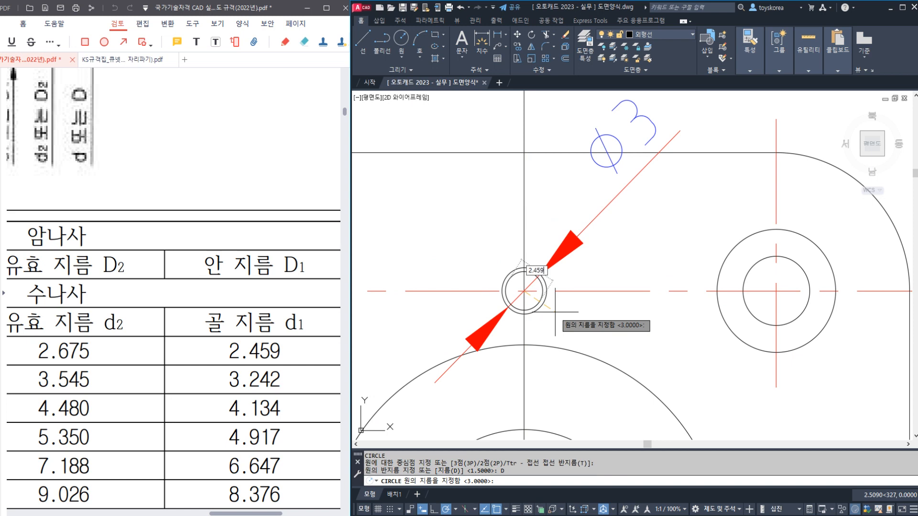
pyautogui.write('.459')
pyautogui.press('Return')
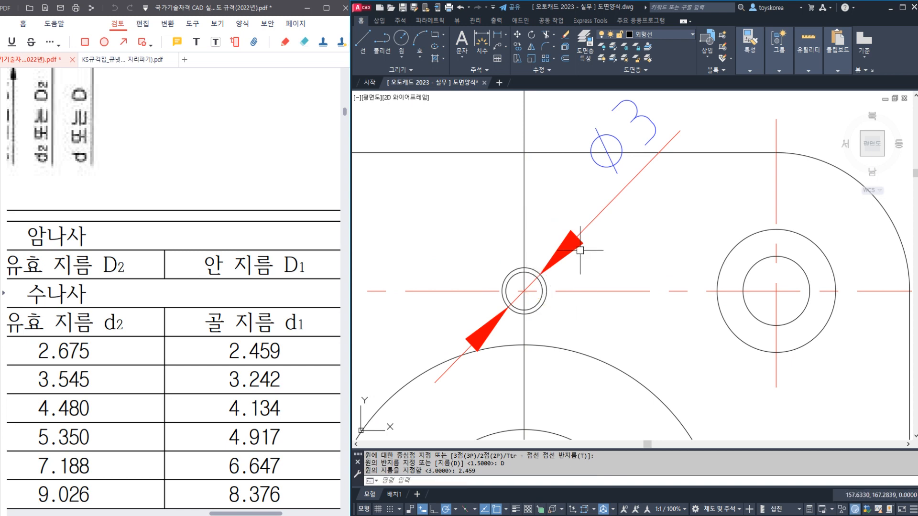
pyautogui.click(571, 226)
pyautogui.press('Return')
# Step: Break the outer tapped-hole circle into a thread arc, removing its lower-left section
pyautogui.scroll(4, 492, 303)
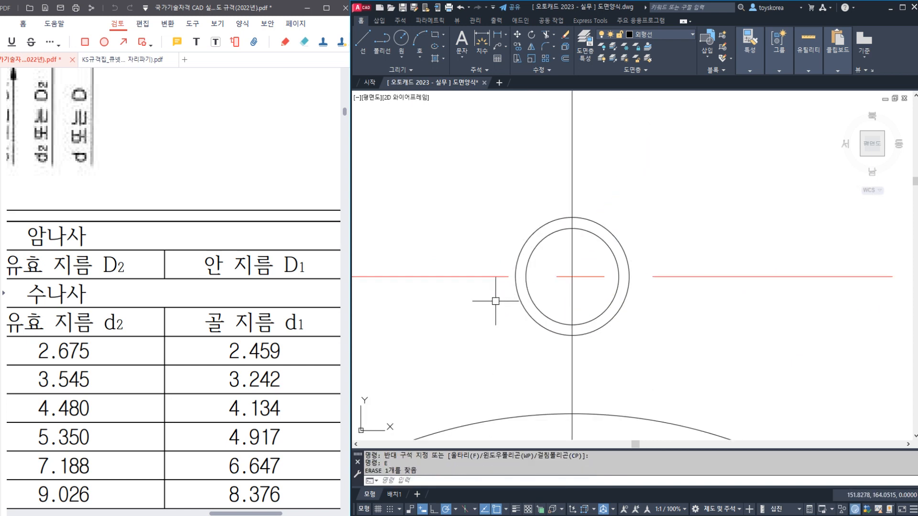
pyautogui.write('BR')
pyautogui.press('Return')
pyautogui.click(517, 262)
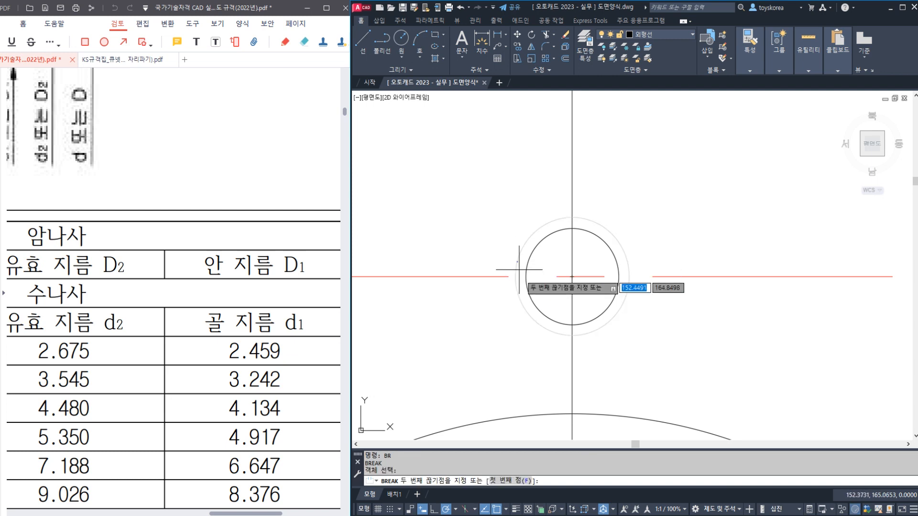
pyautogui.click(557, 333)
pyautogui.press('Escape')
# Step: Move the broken outer thread arc to the thin-line layer 가는실선
pyautogui.click(547, 223)
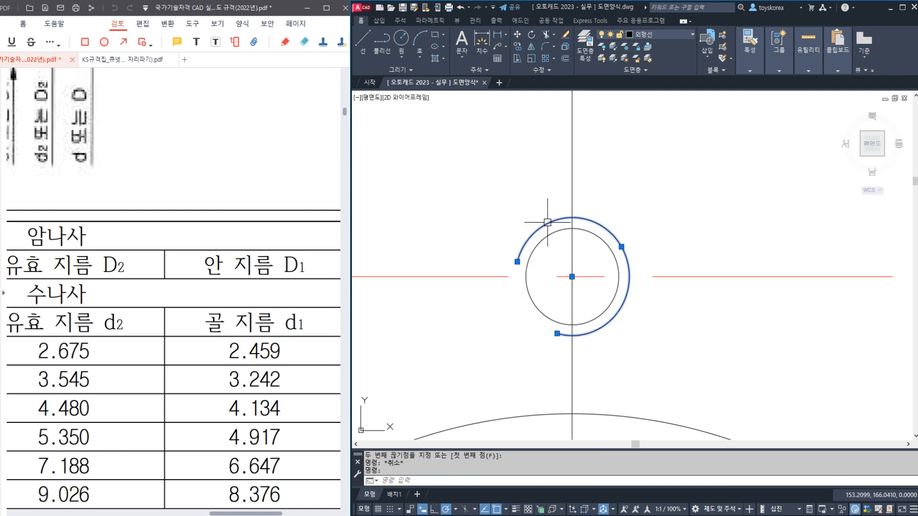
pyautogui.click(653, 36)
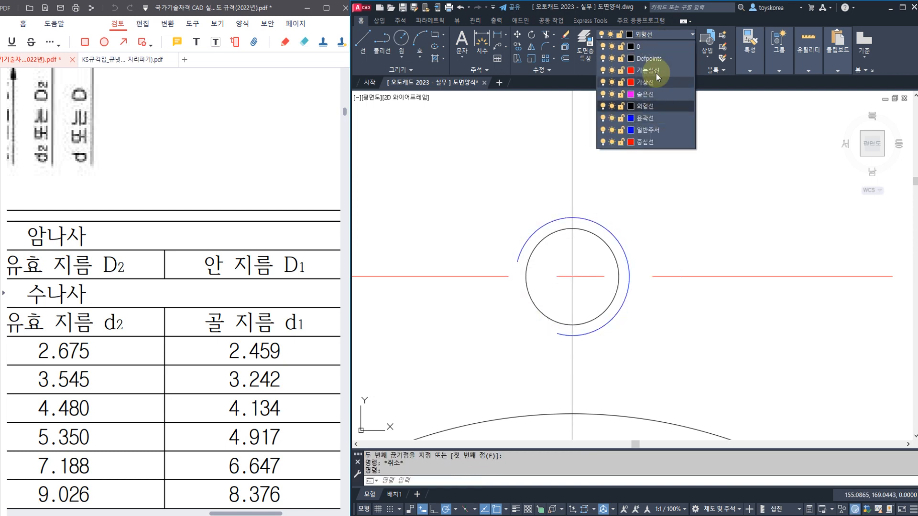
pyautogui.click(656, 73)
pyautogui.click(619, 203)
pyautogui.press('Escape')
pyautogui.press('Escape')
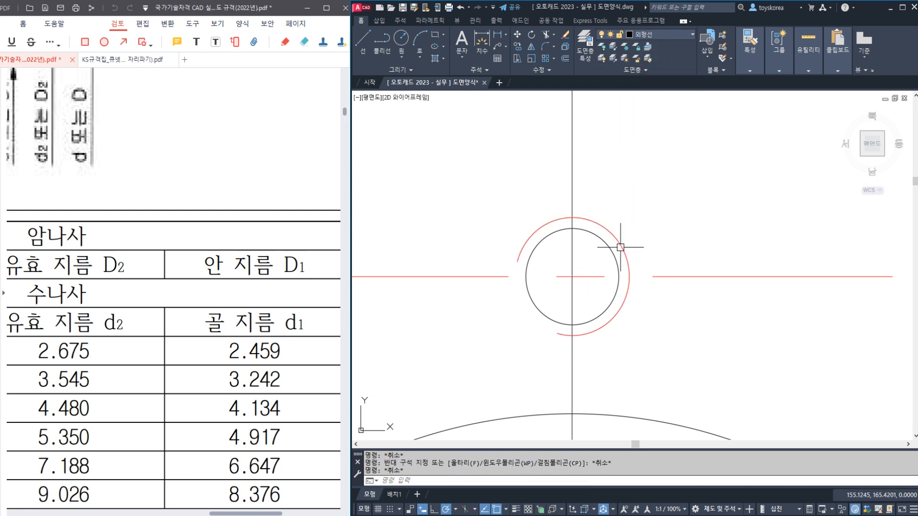
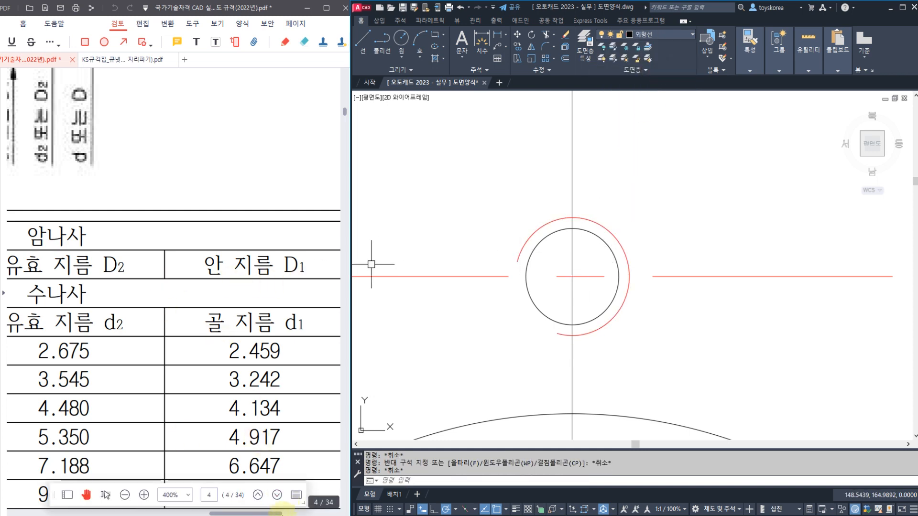
# Step: Switch back to the reference drawing and compare its section A-B with the section view being drawn
pyautogui.click(106, 495)
pyautogui.hotkey('alt', 'Tab')
pyautogui.moveTo(187, 269); pyautogui.dragTo(238, 219, button='middle')
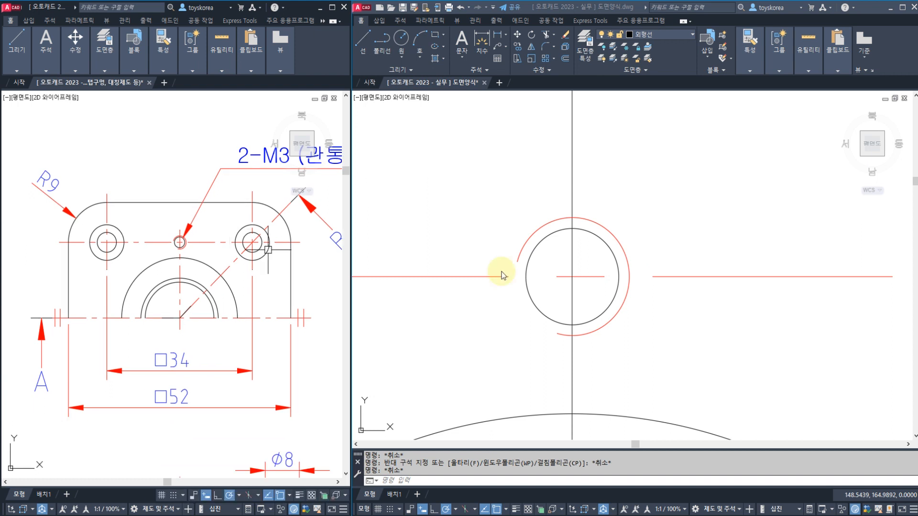
pyautogui.click(502, 271)
pyautogui.press('Escape')
pyautogui.scroll(-2, 557, 241)
pyautogui.scroll(-8, 557, 241)
pyautogui.moveTo(550, 339); pyautogui.dragTo(552, 206, button='middle')
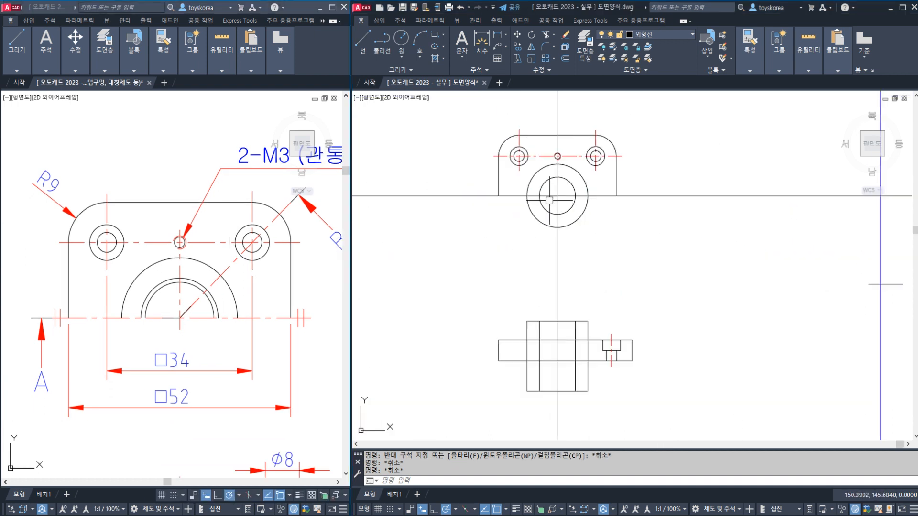
pyautogui.moveTo(555, 318); pyautogui.dragTo(544, 270, button='middle')
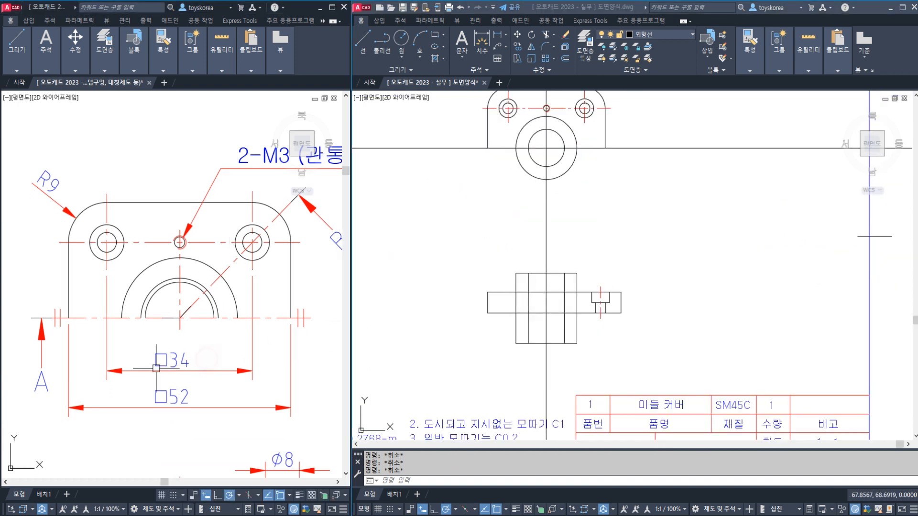
pyautogui.moveTo(184, 366); pyautogui.dragTo(130, 286, button='middle')
pyautogui.scroll(-3, 137, 294)
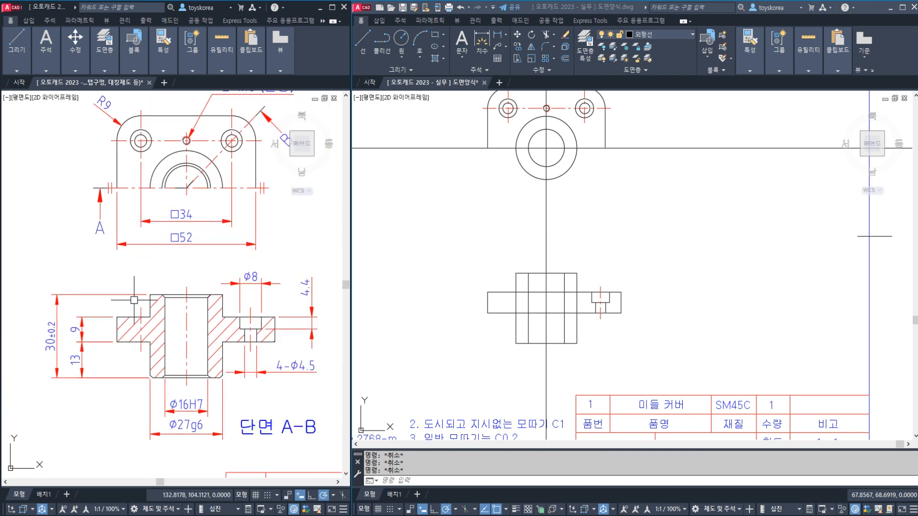
# Step: Trim the boss's two outer vertical lines between the flange's upper and lower edges in the section view
pyautogui.scroll(2, 526, 306)
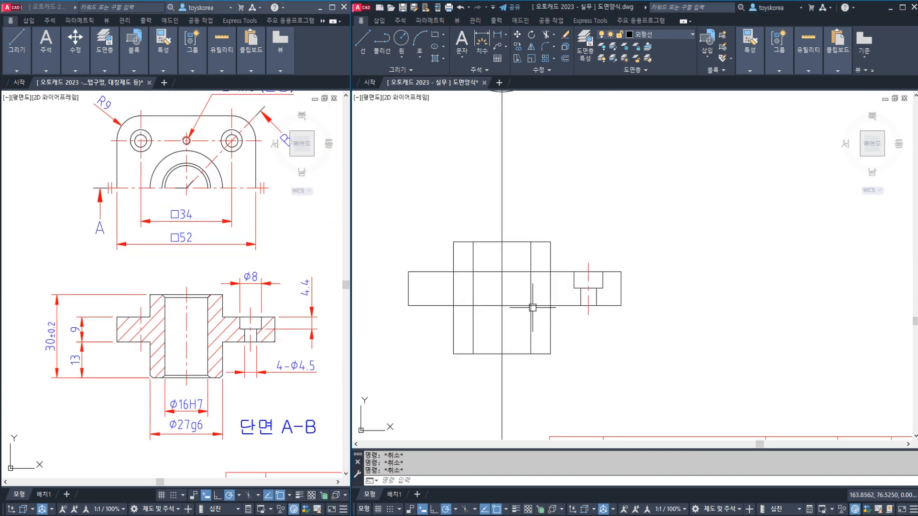
pyautogui.scroll(2, 520, 295)
pyautogui.scroll(2, 521, 295)
pyautogui.write('tr')
pyautogui.press('space')
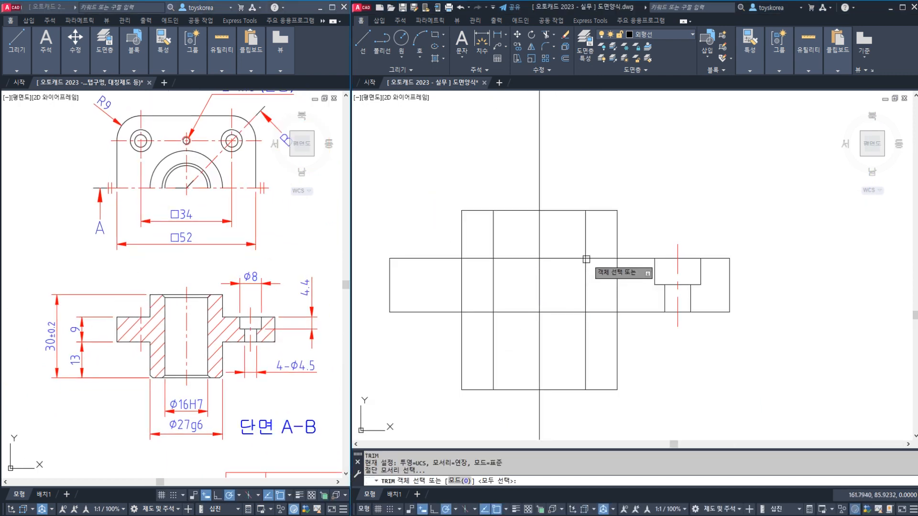
pyautogui.click(590, 259)
pyautogui.click(596, 312)
pyautogui.press('space')
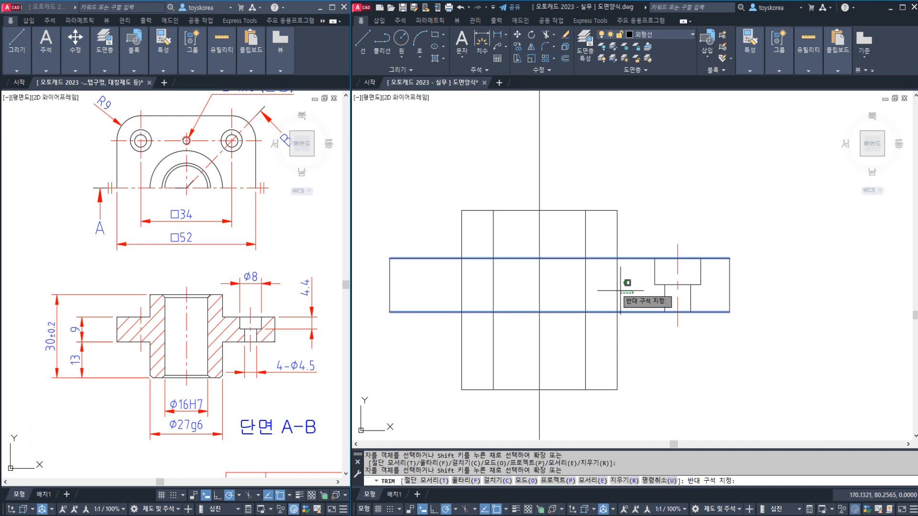
pyautogui.press('Escape')
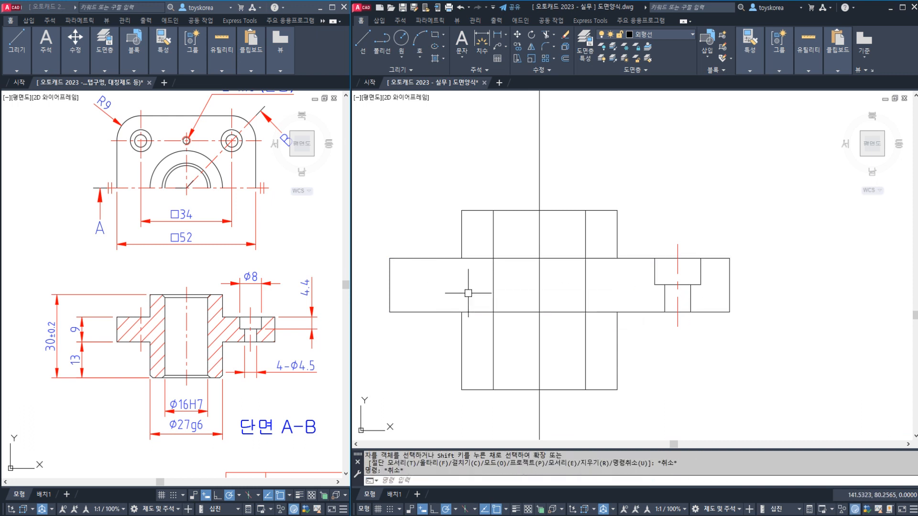
# Step: Trim the flange's upper and lower edges between the boss's outer sides, using those sides as cutting edges
pyautogui.write('TR')
pyautogui.press('space')
pyautogui.click(458, 248)
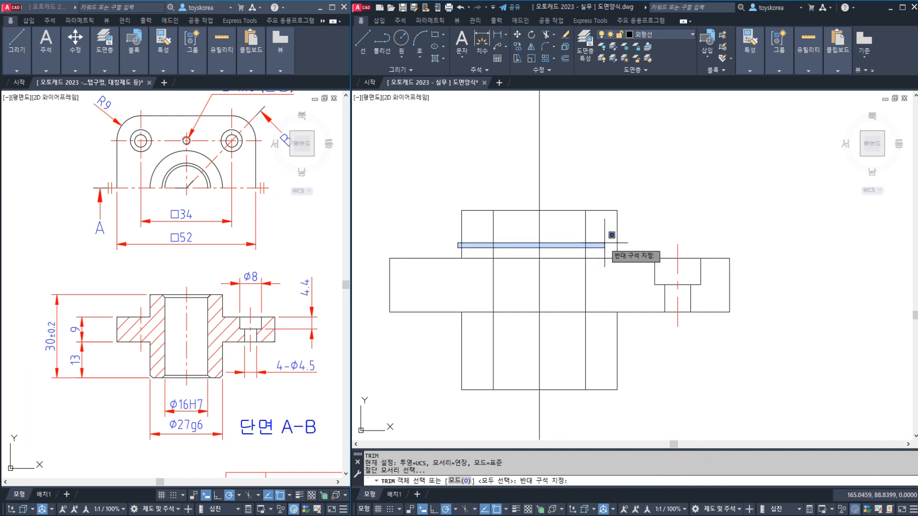
pyautogui.click(470, 251)
pyautogui.click(462, 233)
pyautogui.click(617, 239)
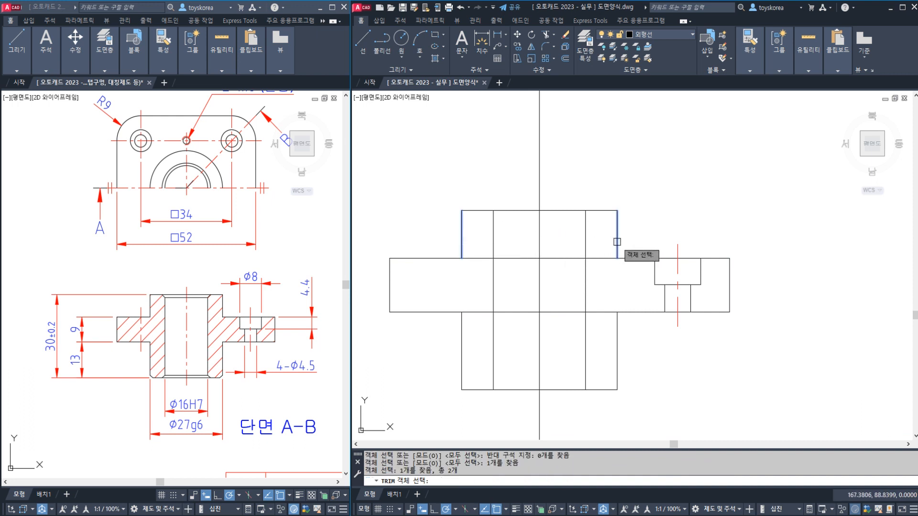
pyautogui.press('space')
pyautogui.click(610, 258)
pyautogui.click(609, 311)
pyautogui.press('Escape')
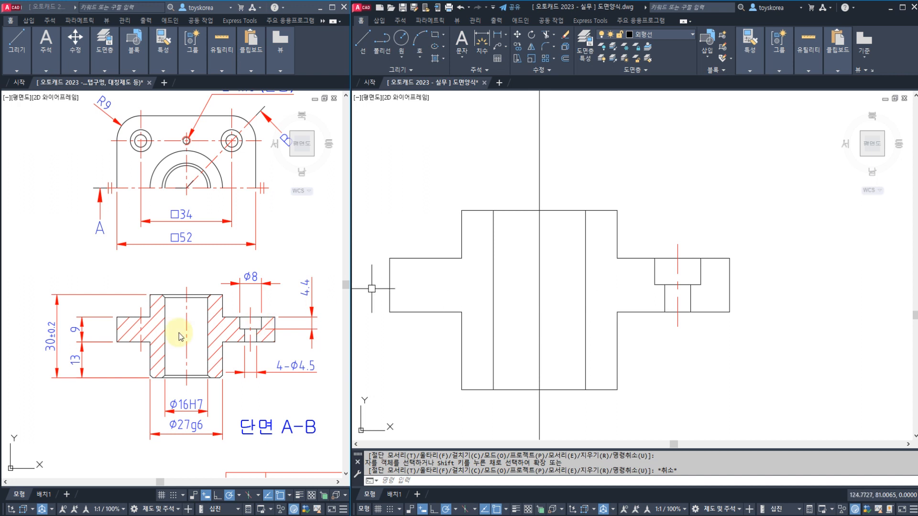
# Step: Examine how the reference plan's upper-left hole projects down to its centre line in section A-B
pyautogui.click(157, 340)
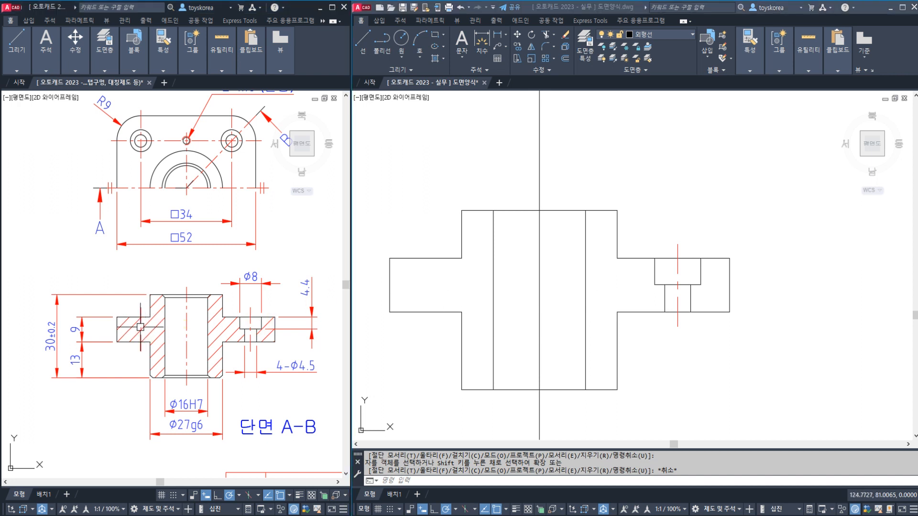
pyautogui.moveTo(139, 153); pyautogui.dragTo(142, 297)
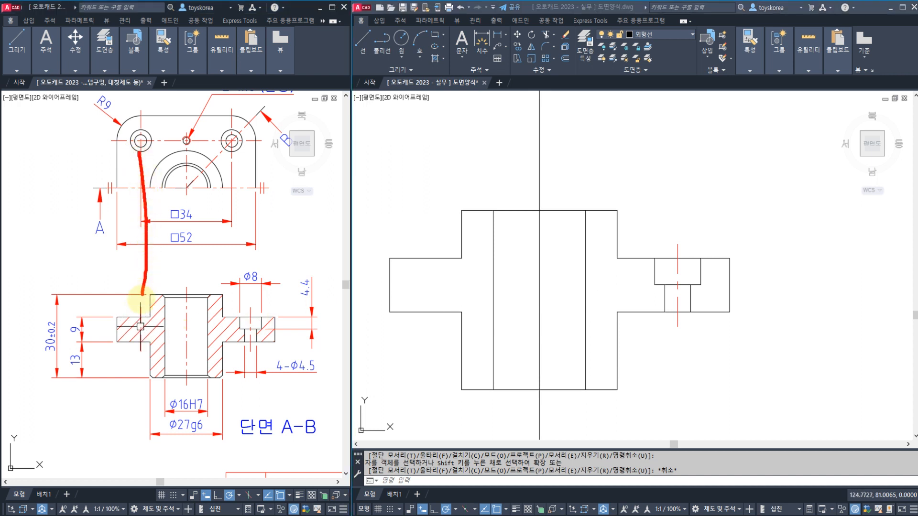
pyautogui.moveTo(150, 130)
pyautogui.mouseDown()
pyautogui.moveTo(139, 160)
pyautogui.moveTo(150, 137)
pyautogui.moveTo(141, 315)
pyautogui.mouseUp()
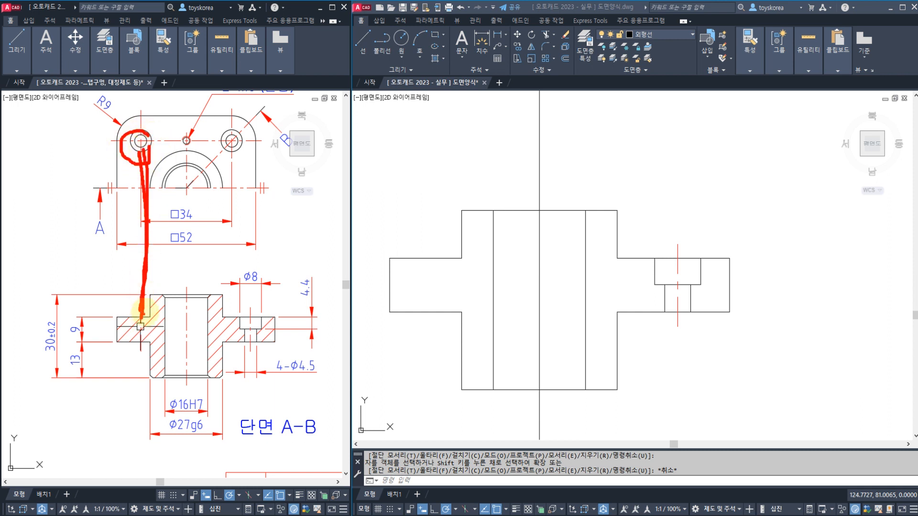
pyautogui.press('Escape')
pyautogui.press('Escape')
# Step: Try to mirror the counterbored hole's centre line about the section's vertical axis, keeping the original, and erase the mirrored copy
pyautogui.click(677, 270)
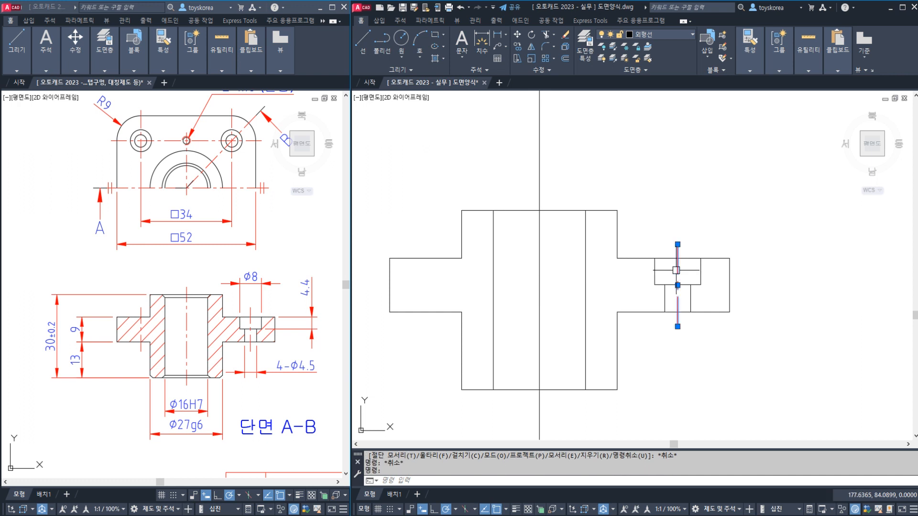
pyautogui.write('MI')
pyautogui.press('Return')
pyautogui.click(539, 273)
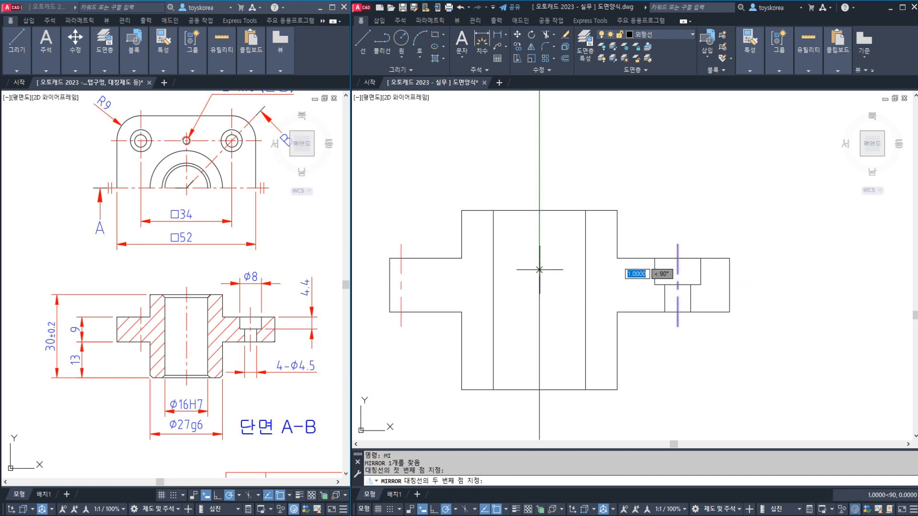
pyautogui.click(539, 244)
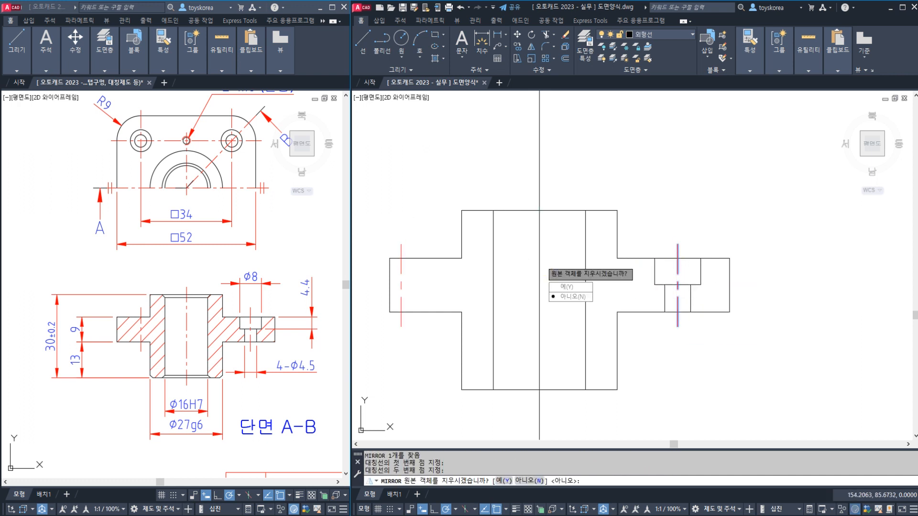
pyautogui.press('Return')
pyautogui.click(400, 279)
pyautogui.write('E')
pyautogui.press('Return')
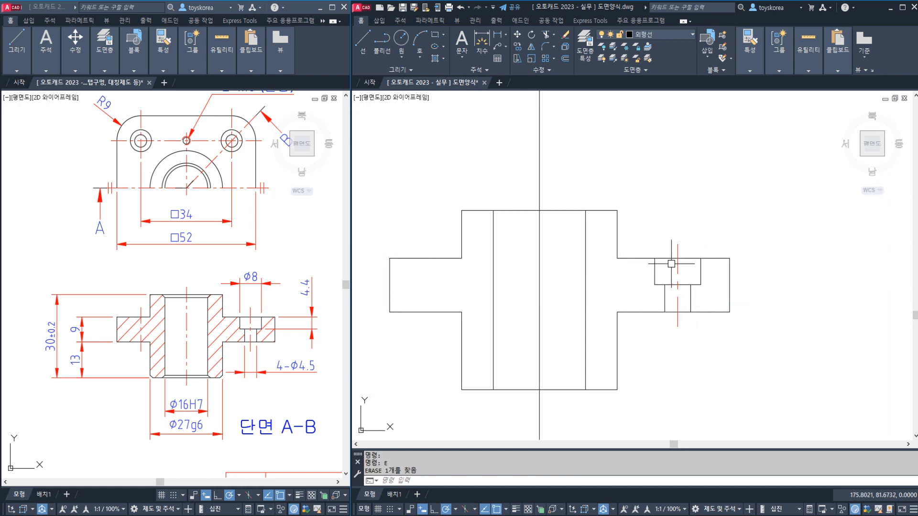
pyautogui.click(686, 296)
pyautogui.click(658, 262)
pyautogui.press('Escape')
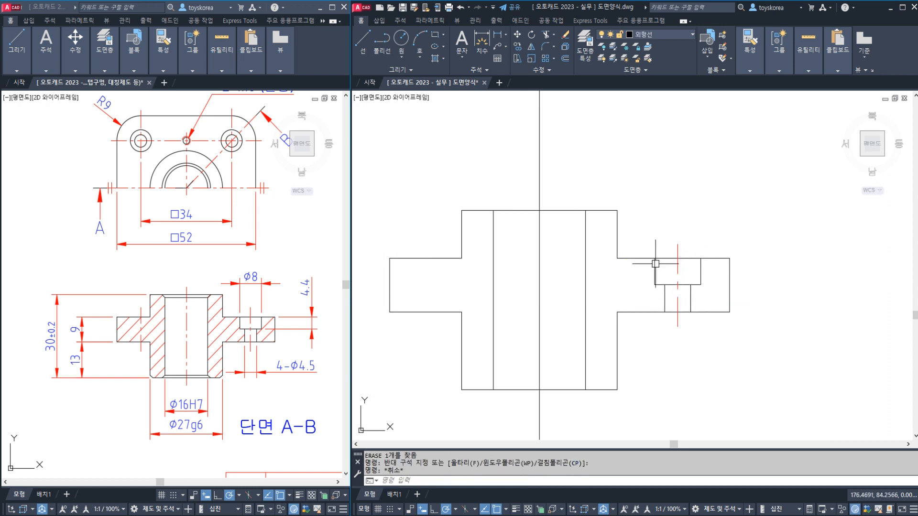
# Step: Draw a vertical construction line through the lower end of the plan's upper-left hole centre line
pyautogui.scroll(-3, 483, 206)
pyautogui.scroll(4, 476, 206)
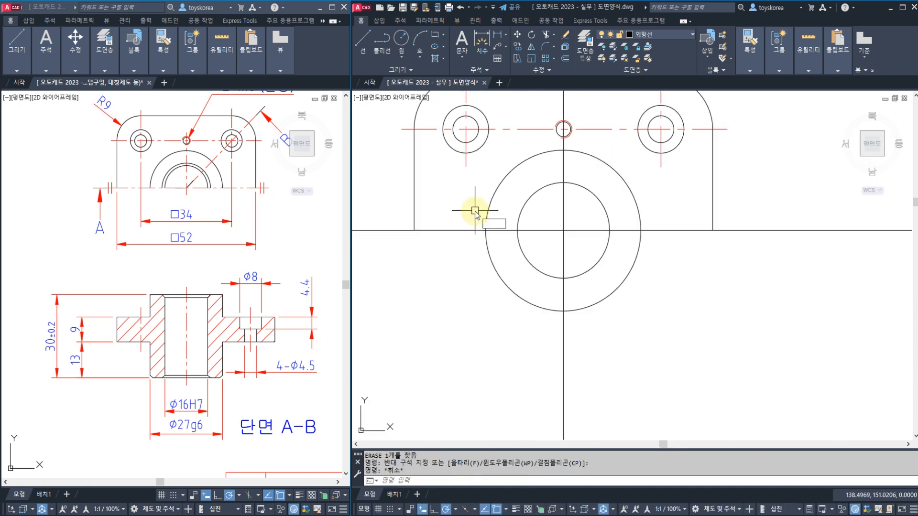
pyautogui.write('XL')
pyautogui.press('Return')
pyautogui.click(466, 168)
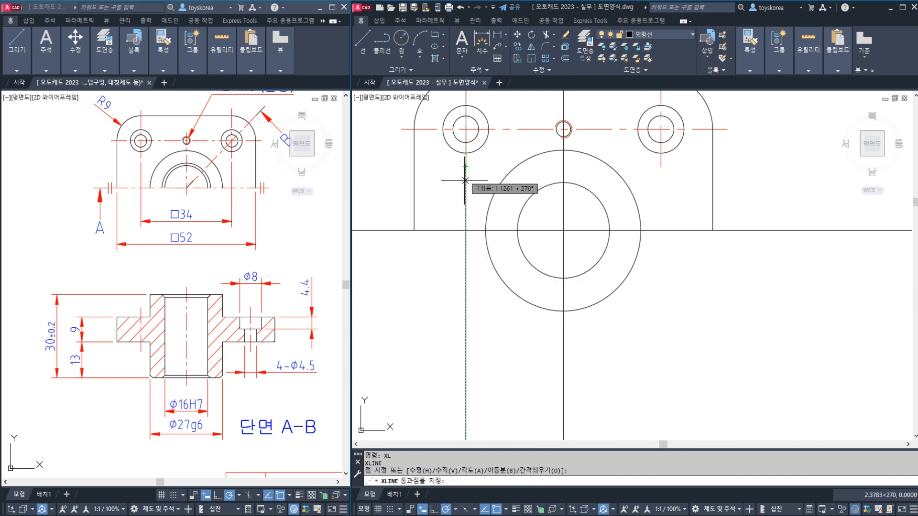
pyautogui.press('Escape')
pyautogui.press('Escape')
# Step: Copy the counterbored hole's centre line horizontally onto the vertical construction line through the flange's opposite side
pyautogui.scroll(-3, 462, 239)
pyautogui.scroll(5, 481, 303)
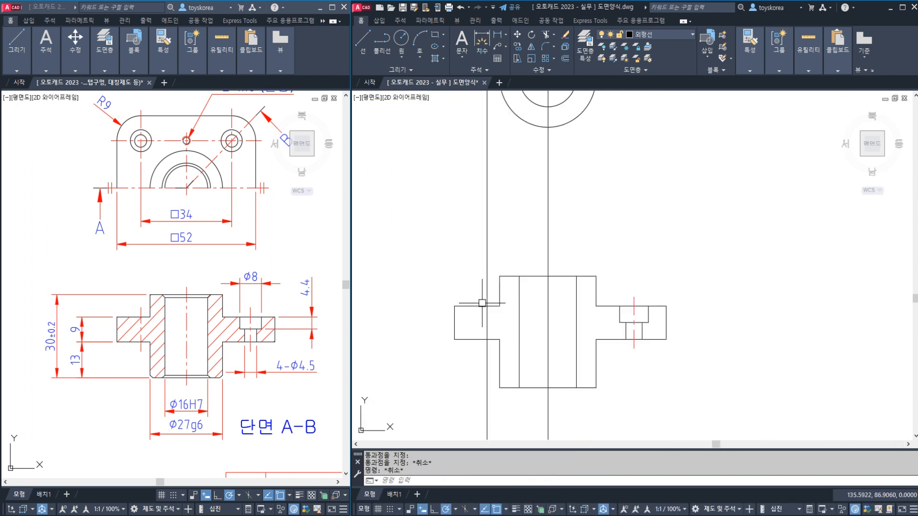
pyautogui.scroll(2, 645, 302)
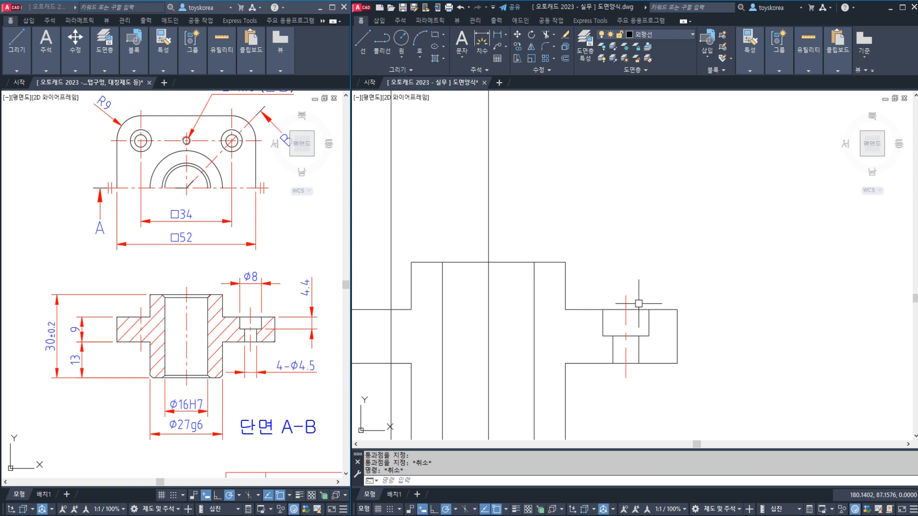
pyautogui.press('Return')
pyautogui.click(626, 308)
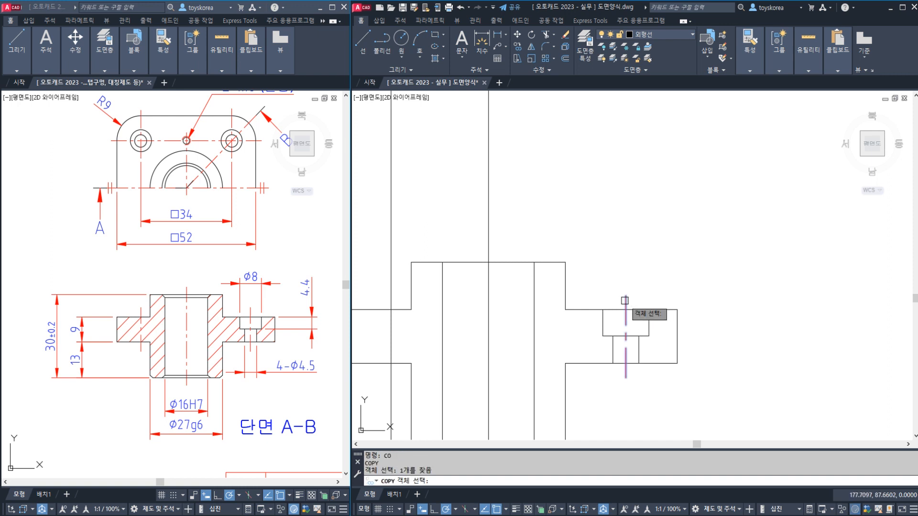
pyautogui.press('Return')
pyautogui.click(626, 295)
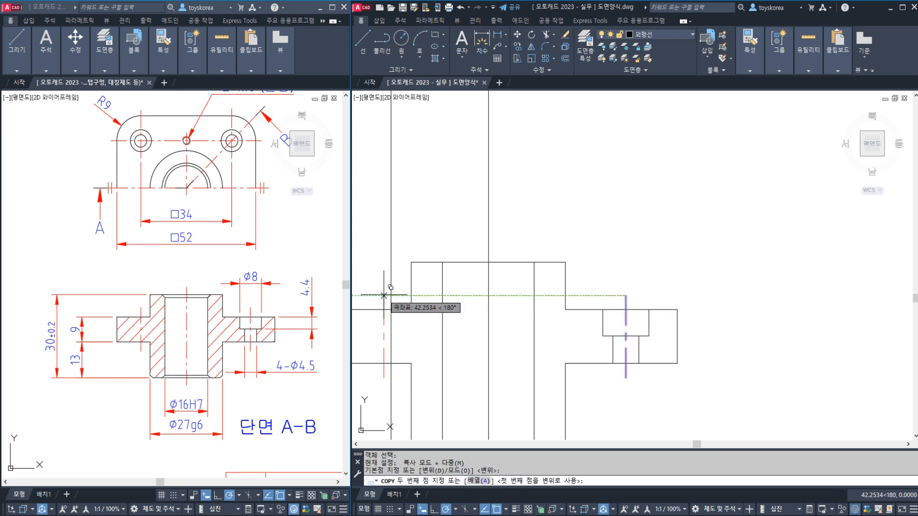
pyautogui.click(391, 295)
pyautogui.press('Escape')
# Step: Erase the vertical construction line that marked the copied hole centre line's position
pyautogui.click(391, 251)
pyautogui.write('e')
pyautogui.press('Return')
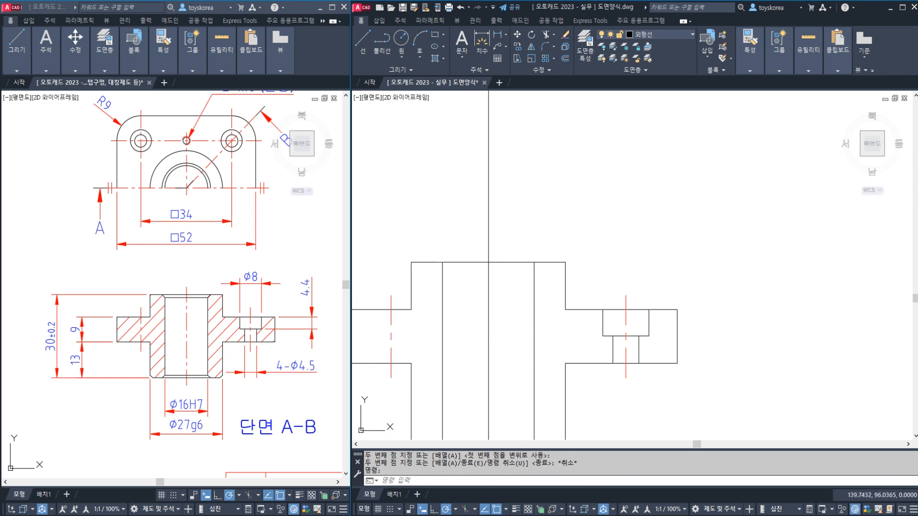
# Step: Break the section's vertical axis line just above the boss, leaving a gap between the section and the plan
pyautogui.moveTo(455, 255)
pyautogui.mouseDown(button='middle')
pyautogui.moveTo(575, 224)
pyautogui.moveTo(555, 216)
pyautogui.mouseUp(button='middle')
pyautogui.press('Escape')
pyautogui.write('BR')
pyautogui.press('Return')
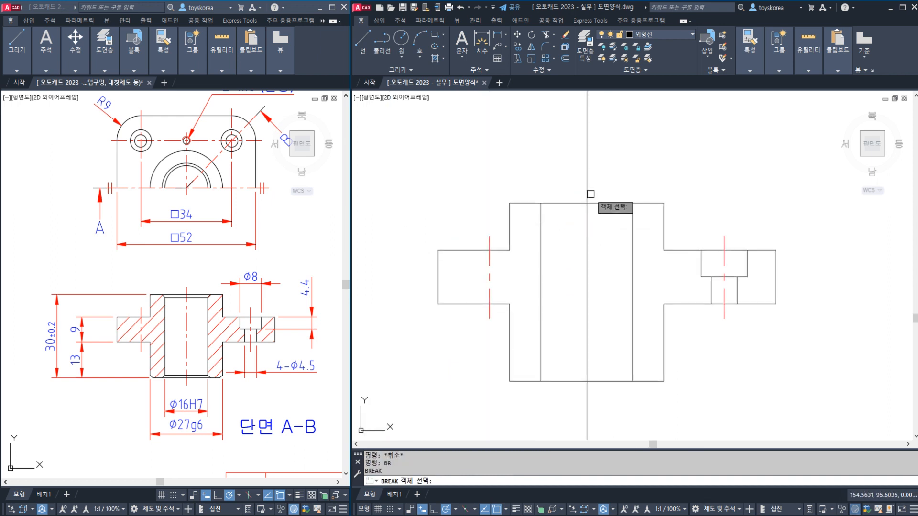
pyautogui.click(588, 189)
pyautogui.click(588, 162)
pyautogui.press('Escape')
# Step: Break the section's vertical axis line just below the boss and erase the leftover part beneath the gap
pyautogui.moveTo(590, 313); pyautogui.dragTo(574, 211, button='middle')
pyautogui.press('Escape')
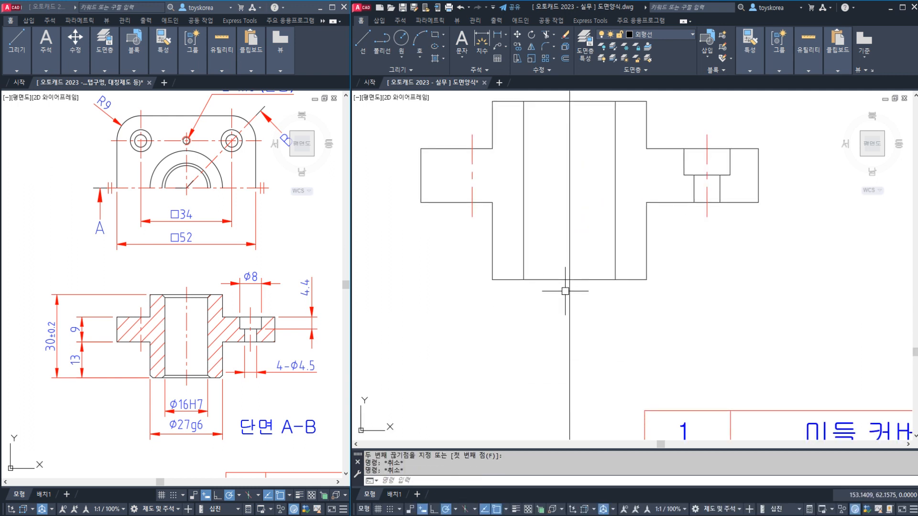
pyautogui.press('space')
pyautogui.click(569, 302)
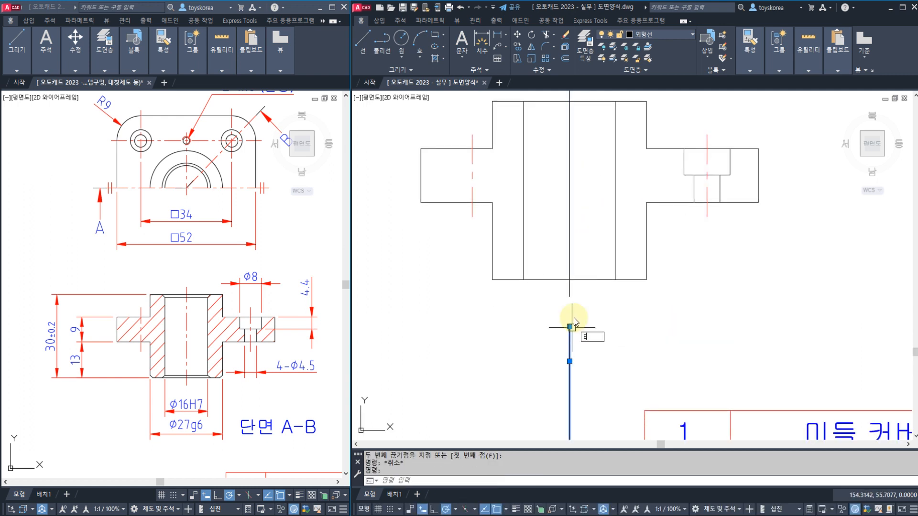
pyautogui.scroll(-4, 573, 313)
pyautogui.click(570, 437)
pyautogui.write('E')
pyautogui.press('space')
# Step: Shorten the lower end of the section's axis with Break so it projects only slightly past the boss
pyautogui.moveTo(563, 165)
pyautogui.mouseDown(button='middle')
pyautogui.moveTo(543, 297)
pyautogui.moveTo(561, 244)
pyautogui.mouseUp(button='middle')
pyautogui.scroll(3, 546, 299)
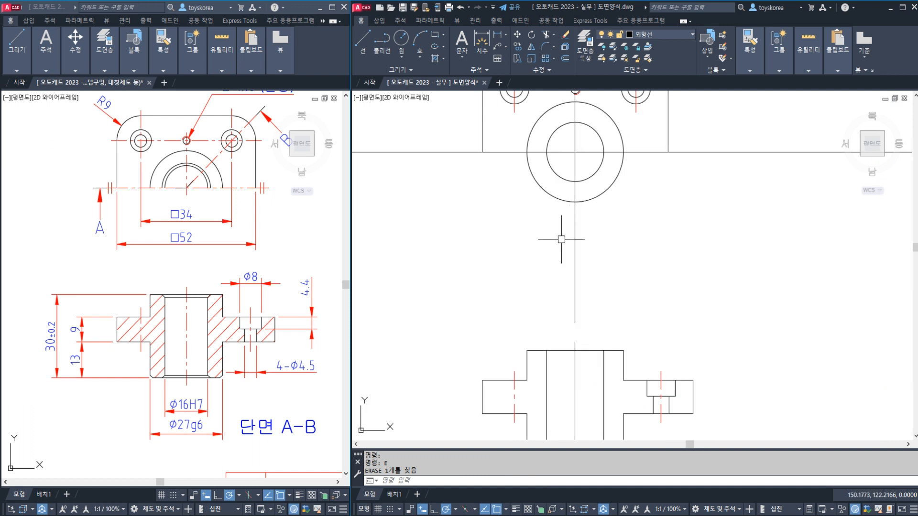
pyautogui.scroll(-3, 560, 346)
pyautogui.scroll(3, 553, 303)
pyautogui.write('BR')
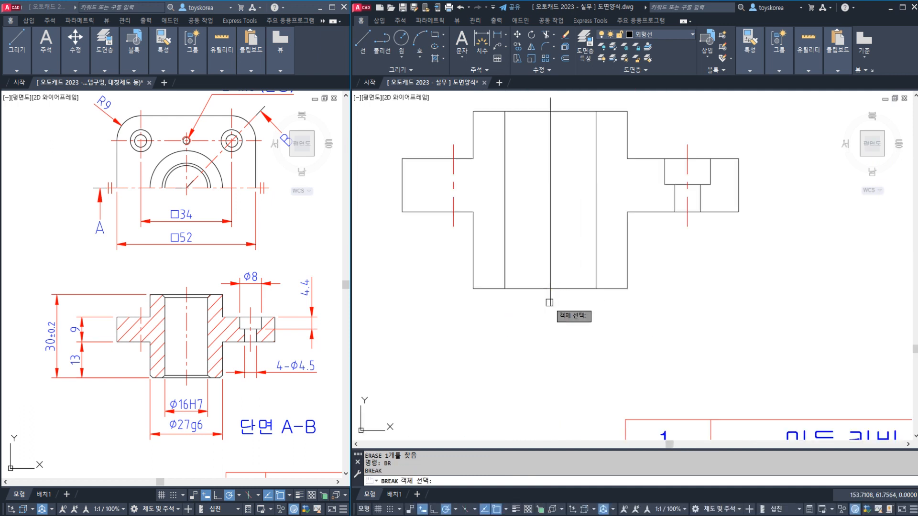
pyautogui.press('space')
pyautogui.click(550, 297)
pyautogui.press('Escape')
pyautogui.moveTo(550, 200); pyautogui.dragTo(544, 256, button='middle')
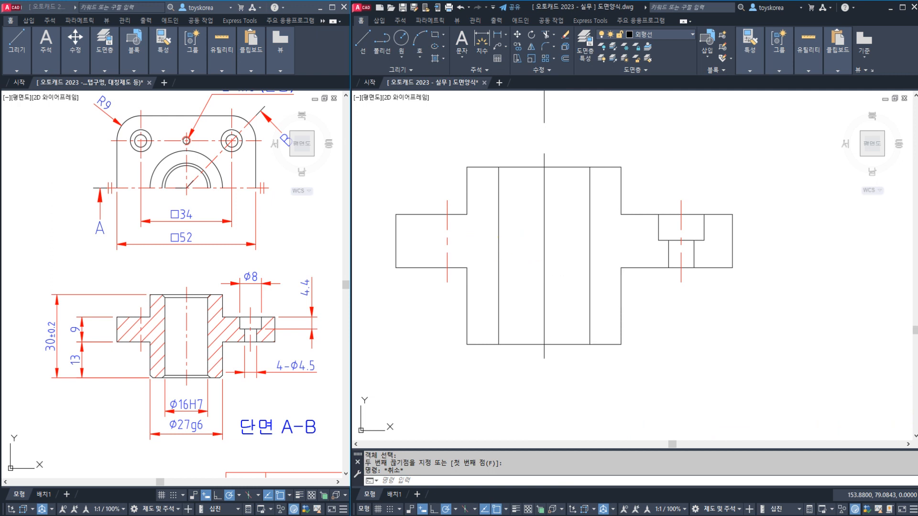
# Step: Match the section's vertical axis to the properties of the copied hole centre line
pyautogui.press('space')
pyautogui.click(447, 239)
pyautogui.click(543, 237)
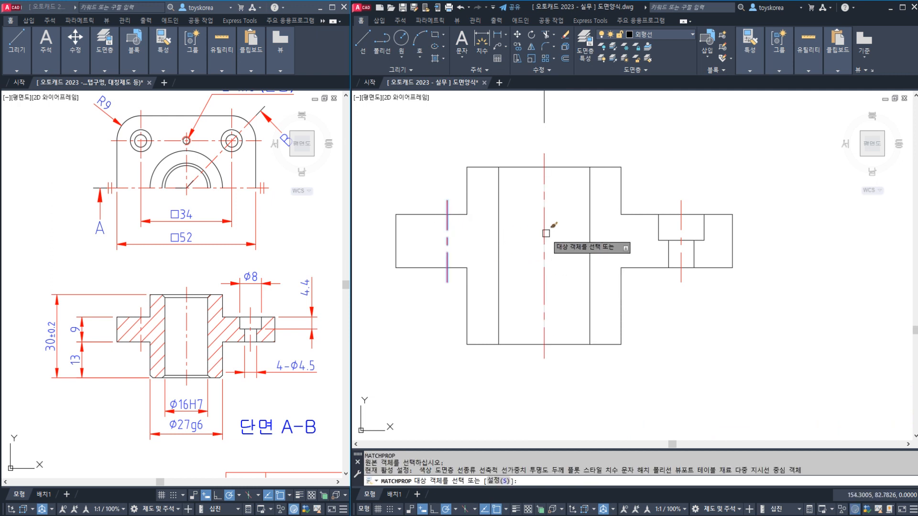
pyautogui.press('Escape')
pyautogui.moveTo(510, 287); pyautogui.dragTo(508, 288, button='middle')
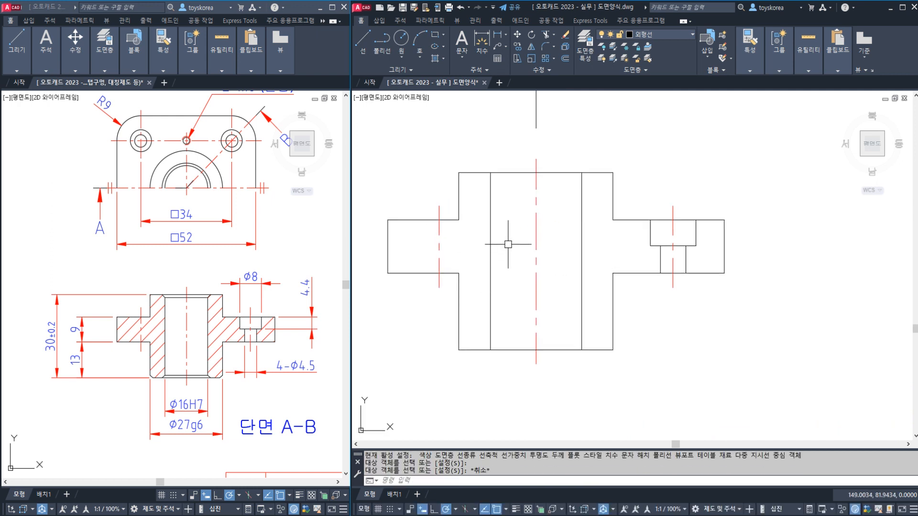
# Step: Examine the chamfered bore and boss corners in the reference's section A-B against the drawn section
pyautogui.scroll(2, 508, 245)
pyautogui.moveTo(509, 246); pyautogui.dragTo(556, 236, button='middle')
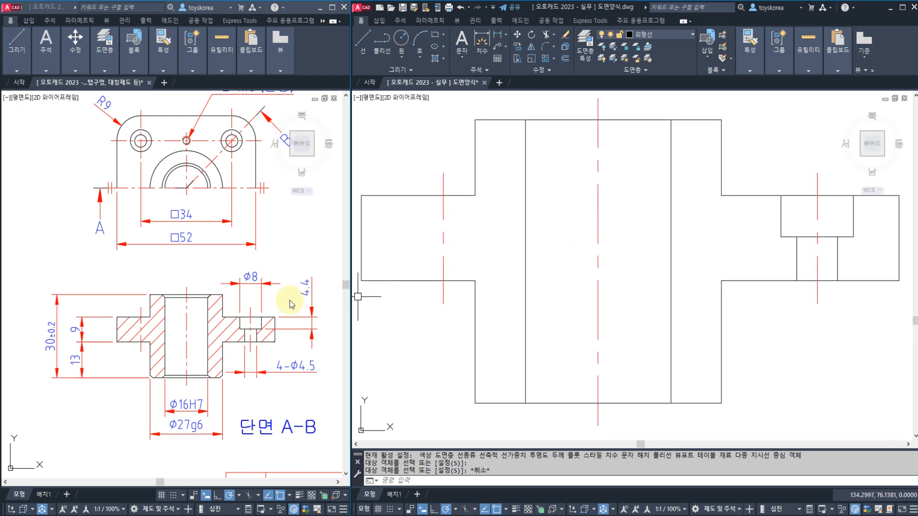
pyautogui.click(179, 381)
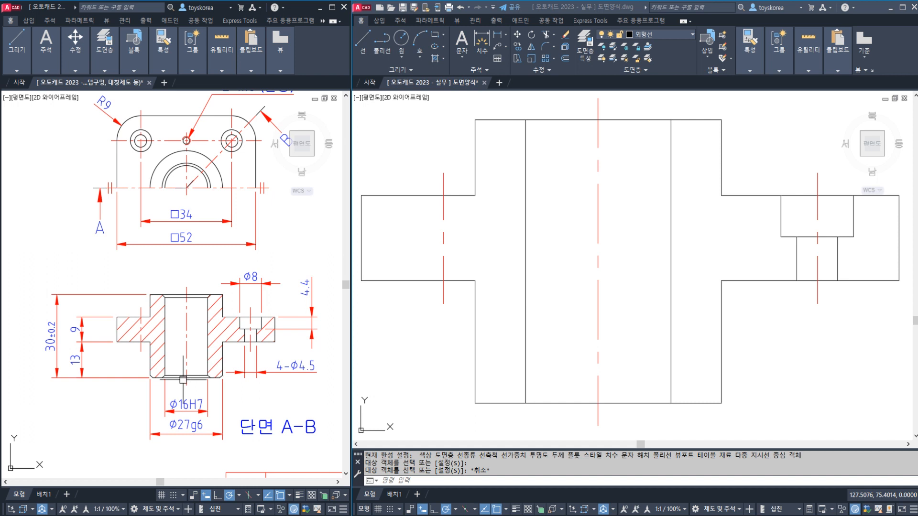
pyautogui.click(625, 305)
pyautogui.press('Escape')
pyautogui.press('Escape')
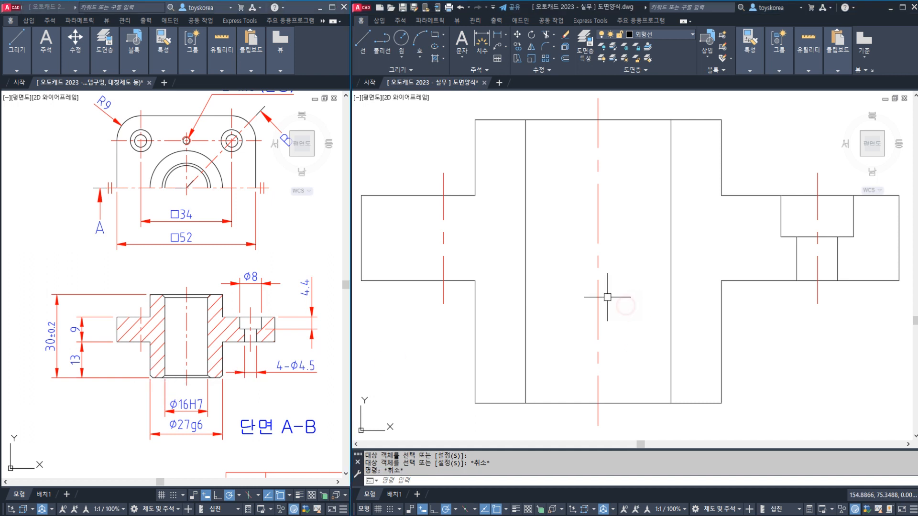
pyautogui.moveTo(577, 243); pyautogui.dragTo(553, 285, button='middle')
pyautogui.moveTo(539, 233); pyautogui.dragTo(536, 215, button='middle')
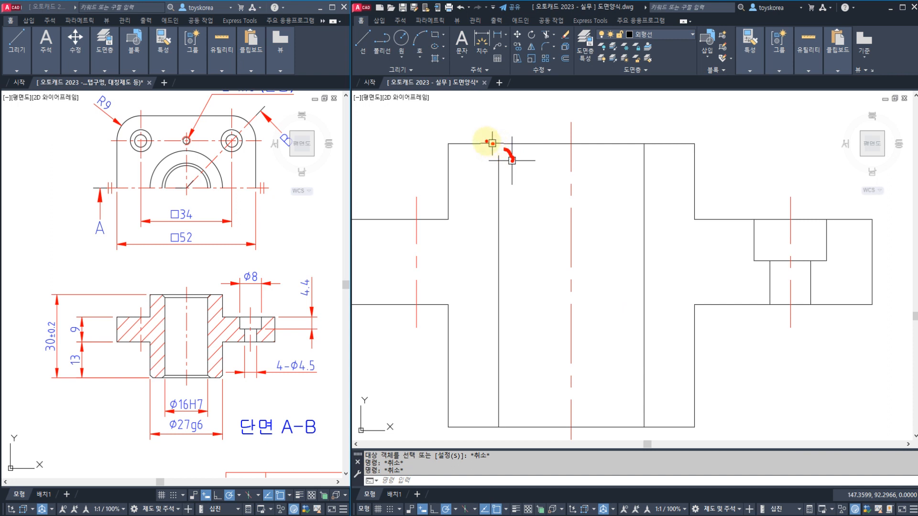
pyautogui.moveTo(652, 145); pyautogui.dragTo(648, 155)
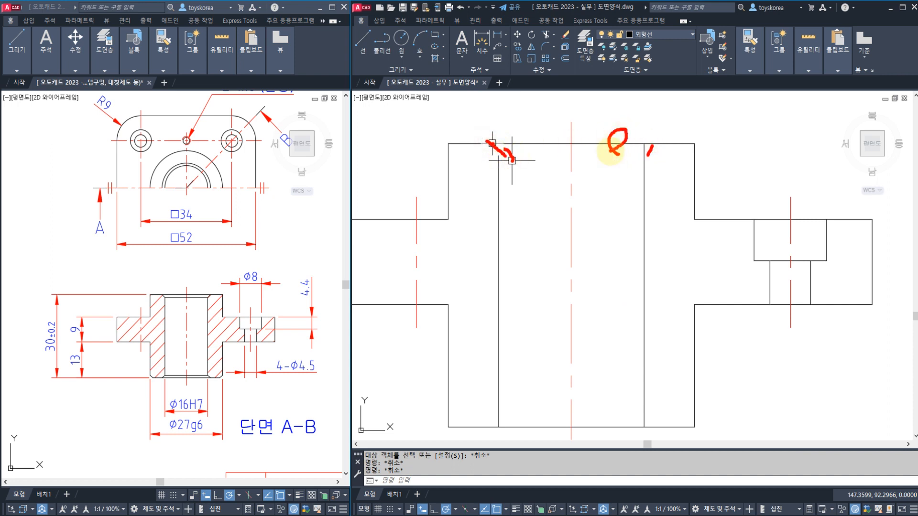
pyautogui.moveTo(529, 164); pyautogui.dragTo(554, 139)
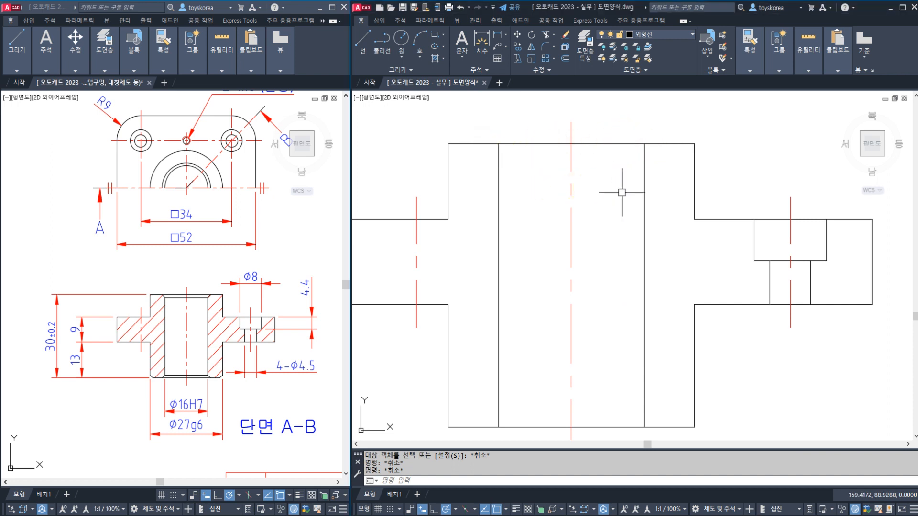
pyautogui.moveTo(615, 272); pyautogui.dragTo(613, 246, button='middle')
pyautogui.write('tr')
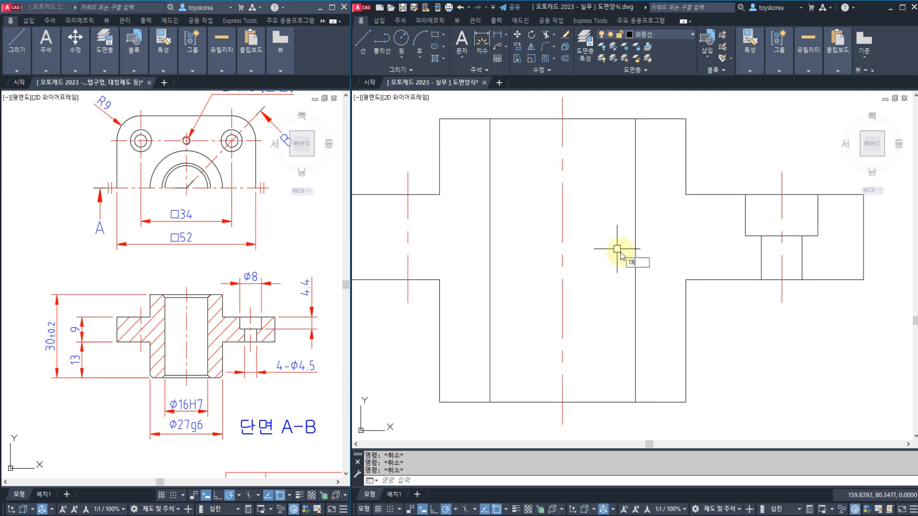
pyautogui.press('space')
pyautogui.press('Escape')
pyautogui.press('Escape')
# Step: Trim the boss's upper and lower edges between the section axis and the bore's right side
pyautogui.write('tr')
pyautogui.press('space')
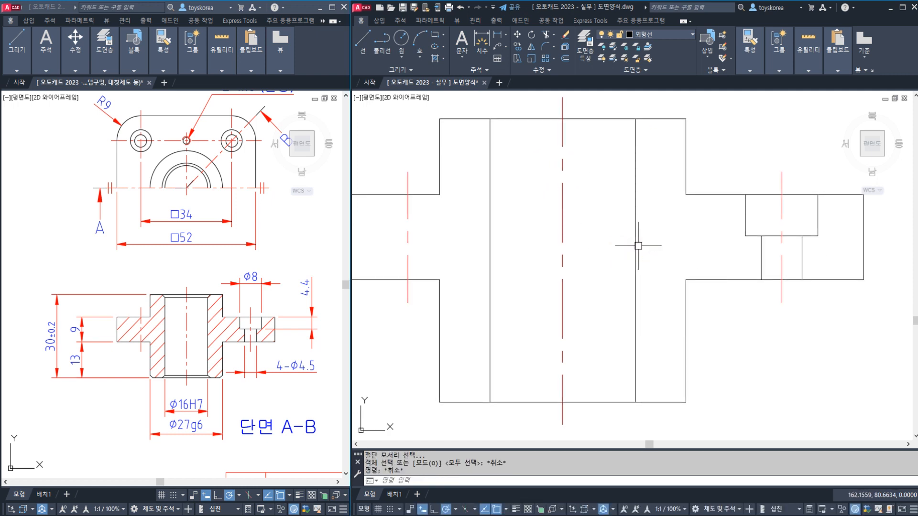
pyautogui.click(646, 247)
pyautogui.click(537, 210)
pyautogui.press('space')
pyautogui.click(592, 118)
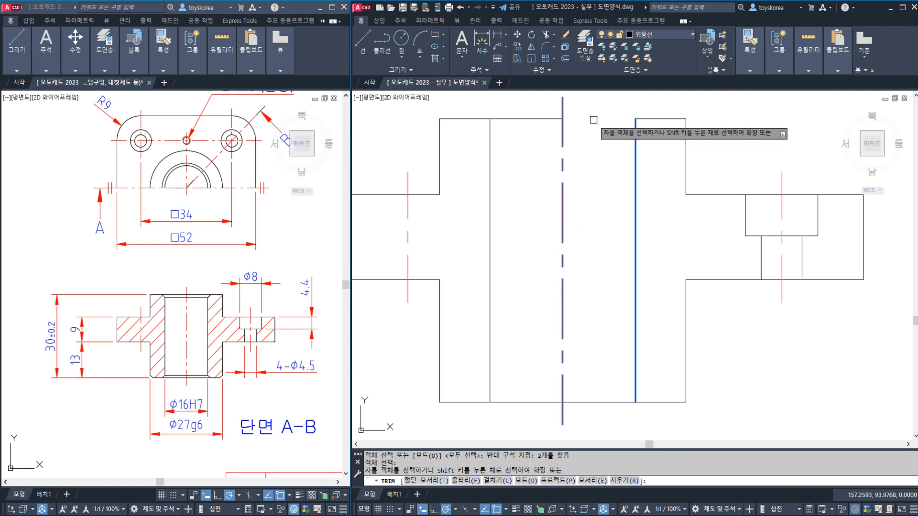
pyautogui.click(596, 402)
pyautogui.press('Escape')
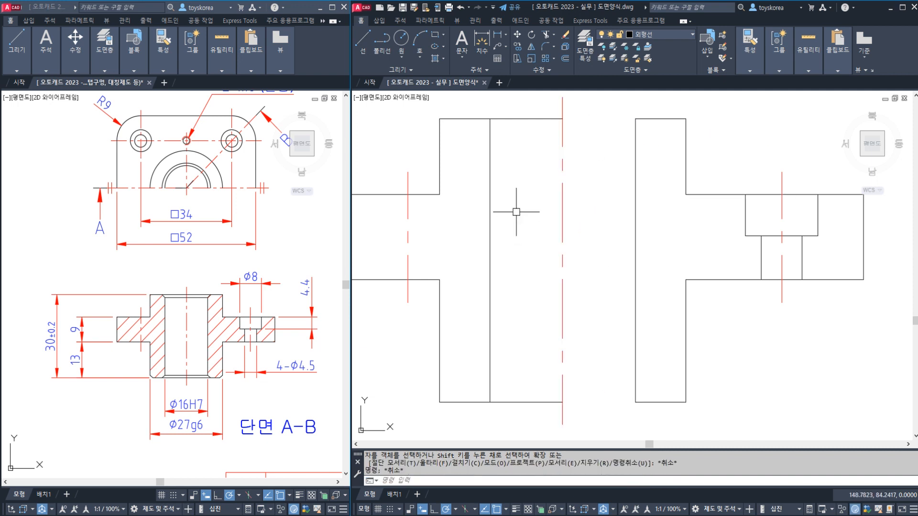
# Step: Chamfer the bore's two upper corners with both chamfer distances set to 1
pyautogui.moveTo(496, 164); pyautogui.dragTo(486, 207, button='middle')
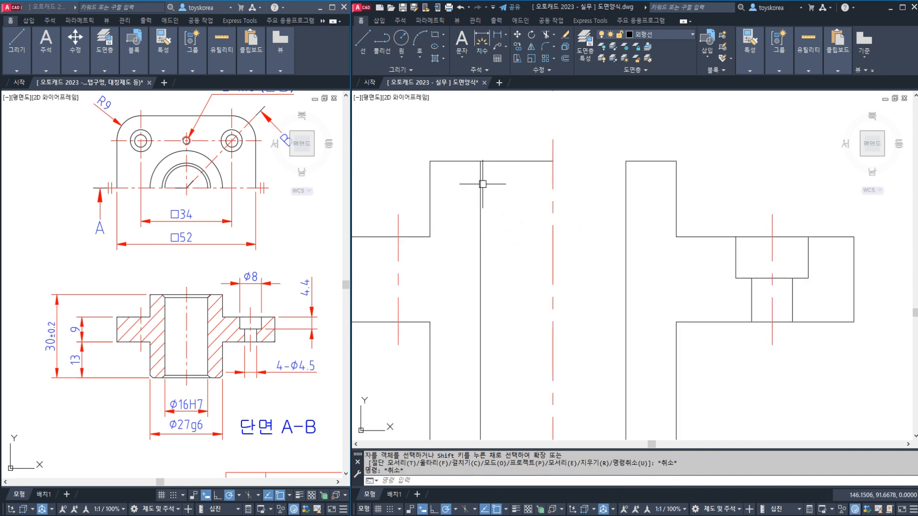
pyautogui.press('Escape')
pyautogui.press('Escape')
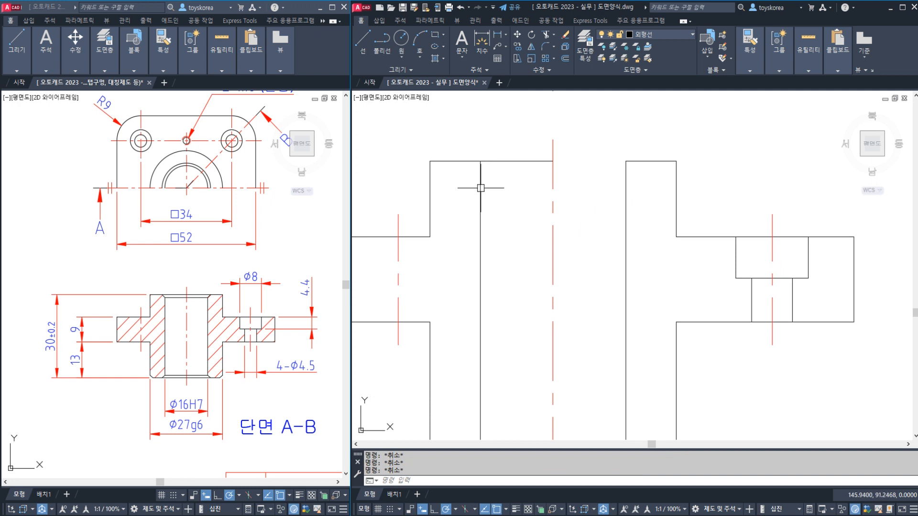
pyautogui.write('c')
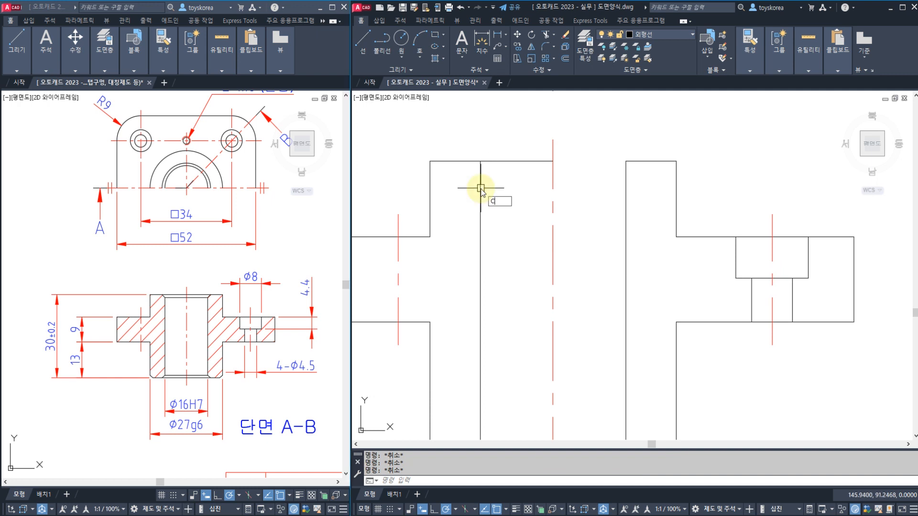
pyautogui.write('ha')
pyautogui.press('Return')
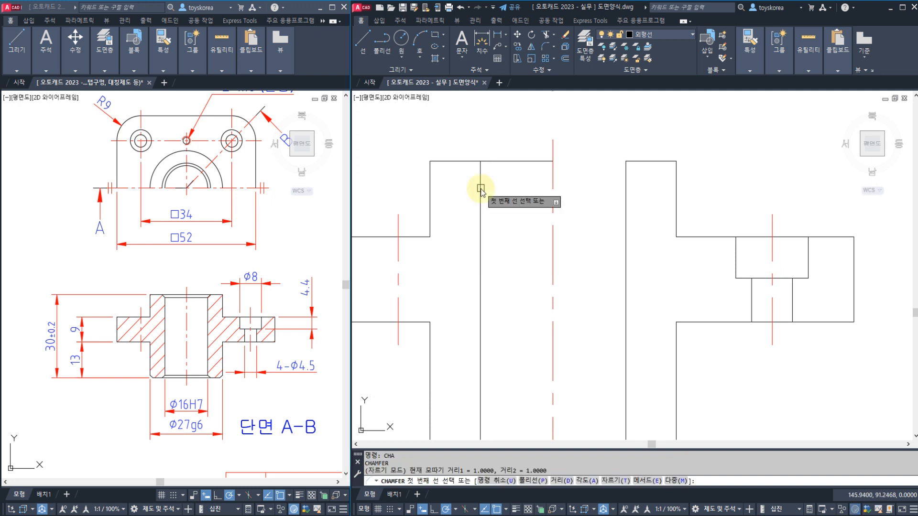
pyautogui.write('d')
pyautogui.press('Return')
pyautogui.press('Return')
pyautogui.press('Return')
pyautogui.click(469, 162)
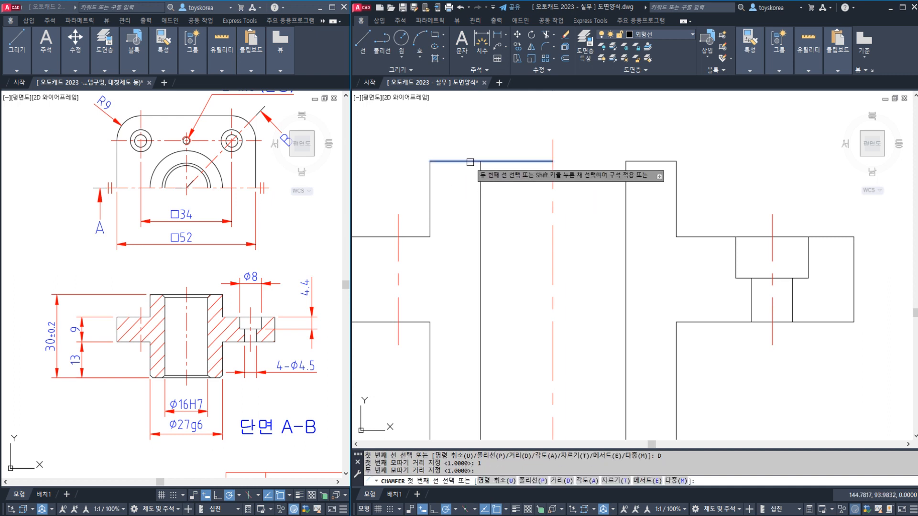
pyautogui.click(481, 175)
pyautogui.press('space')
pyautogui.click(625, 175)
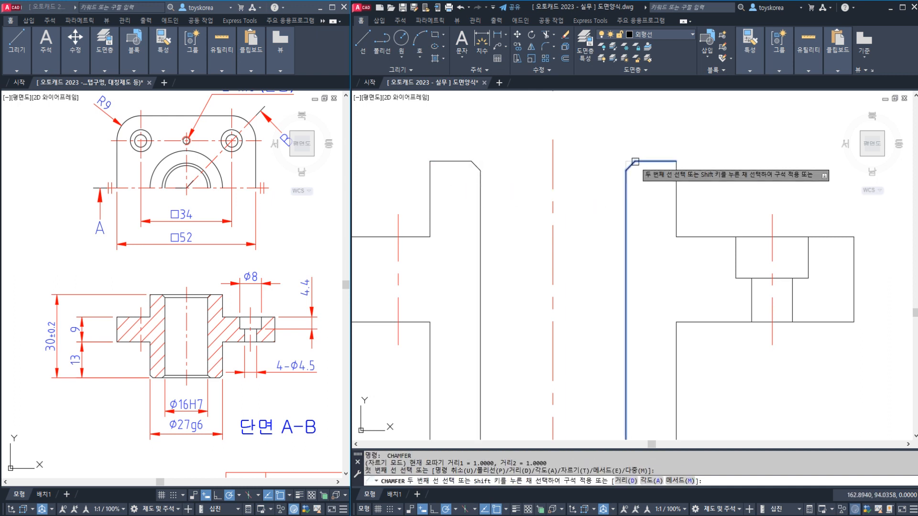
pyautogui.click(636, 161)
# Step: Chamfer the bore's two lower corners with the same distances of 1
pyautogui.moveTo(571, 356); pyautogui.dragTo(563, 247, button='middle')
pyautogui.press('space')
pyautogui.click(472, 318)
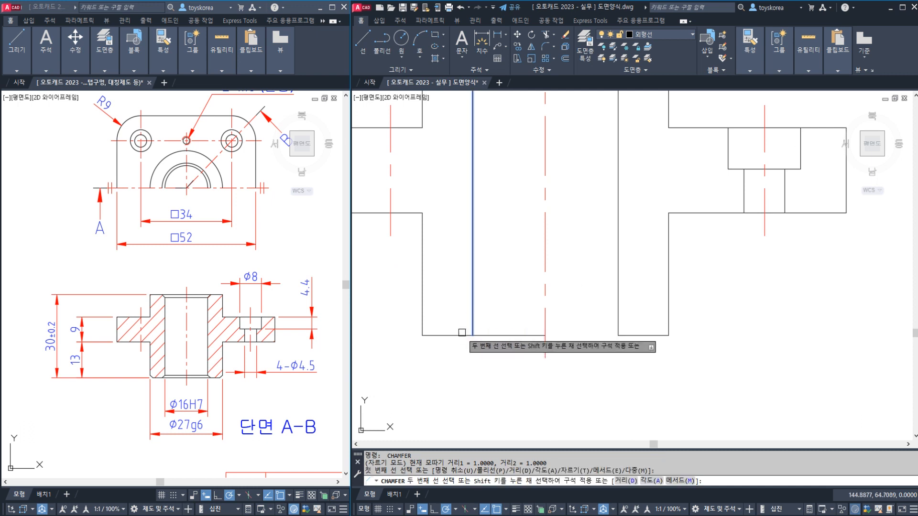
pyautogui.click(461, 336)
pyautogui.press('space')
pyautogui.click(618, 319)
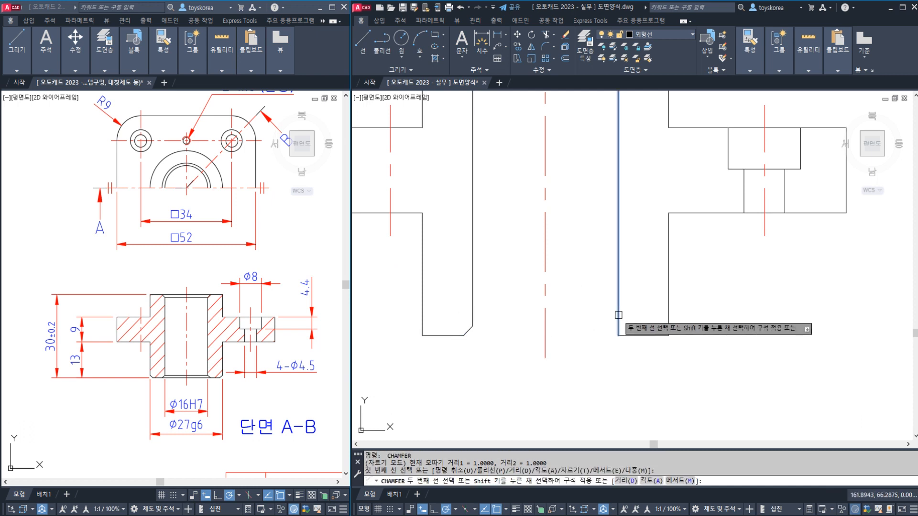
pyautogui.click(636, 335)
# Step: Chamfer the boss's two outer lower corners with the same distances of 1
pyautogui.press('space')
pyautogui.click(653, 337)
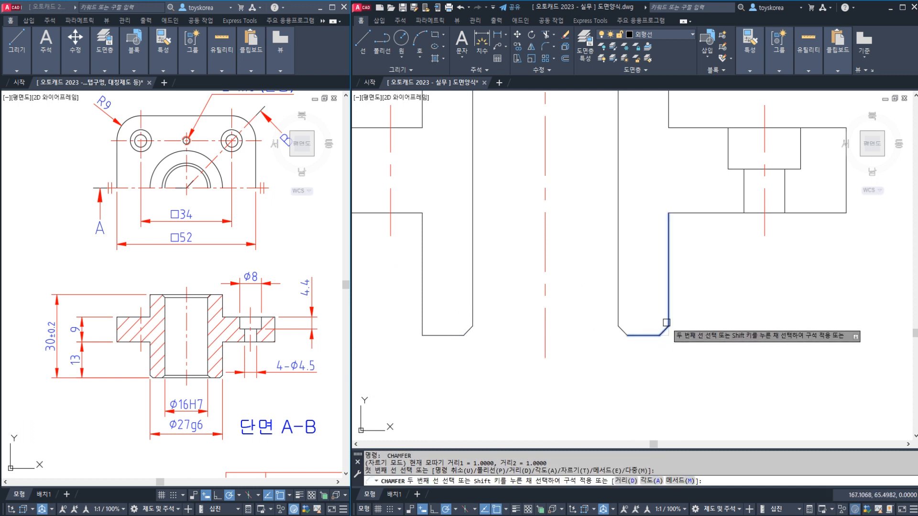
pyautogui.click(668, 327)
pyautogui.press('space')
pyautogui.click(438, 336)
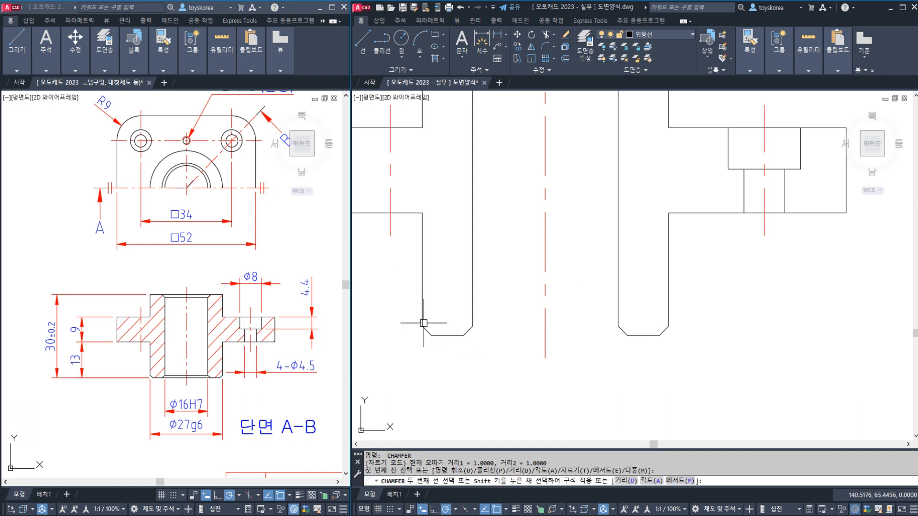
pyautogui.click(423, 318)
pyautogui.press('Escape')
pyautogui.press('Escape')
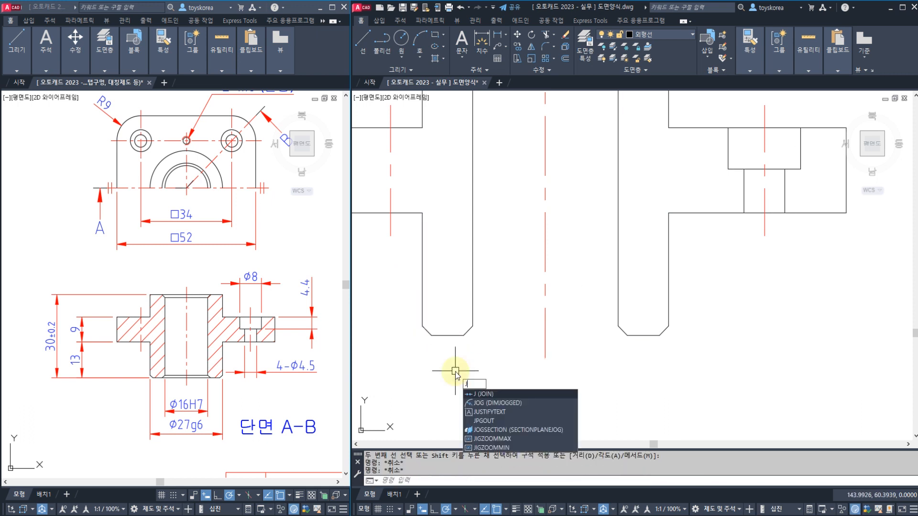
# Step: Join the boss's two lower edge segments across the bore into a single line
pyautogui.write('J')
pyautogui.press('Return')
pyautogui.click(454, 336)
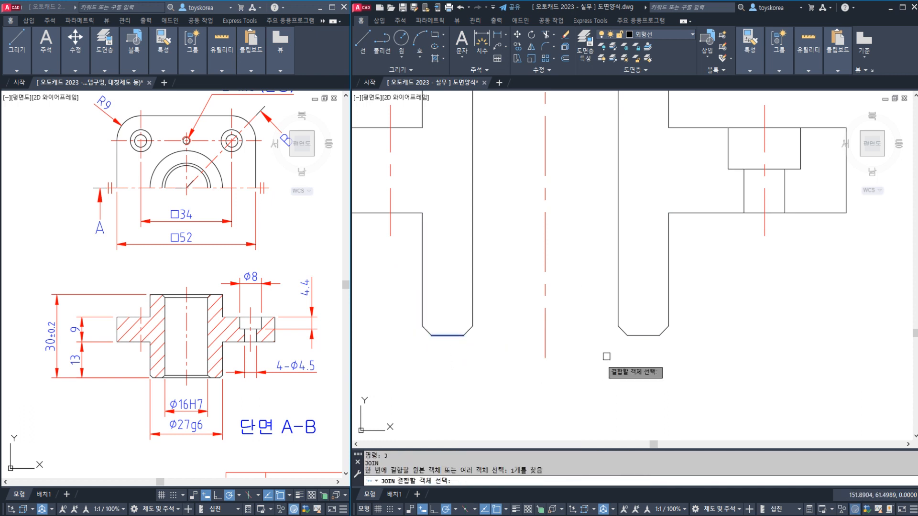
pyautogui.click(640, 336)
pyautogui.press('Return')
pyautogui.scroll(-2, 574, 325)
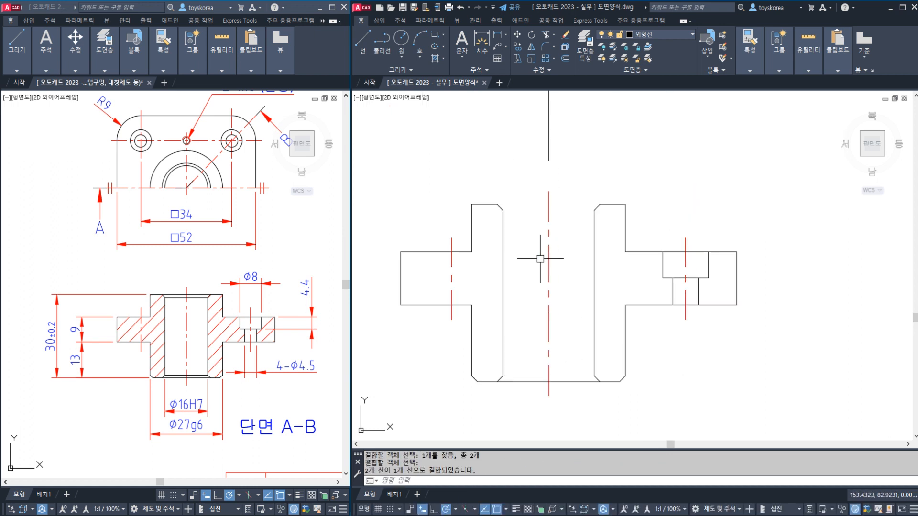
# Step: Join the boss's two upper edge segments across the bore into a single line
pyautogui.press('Return')
pyautogui.click(484, 205)
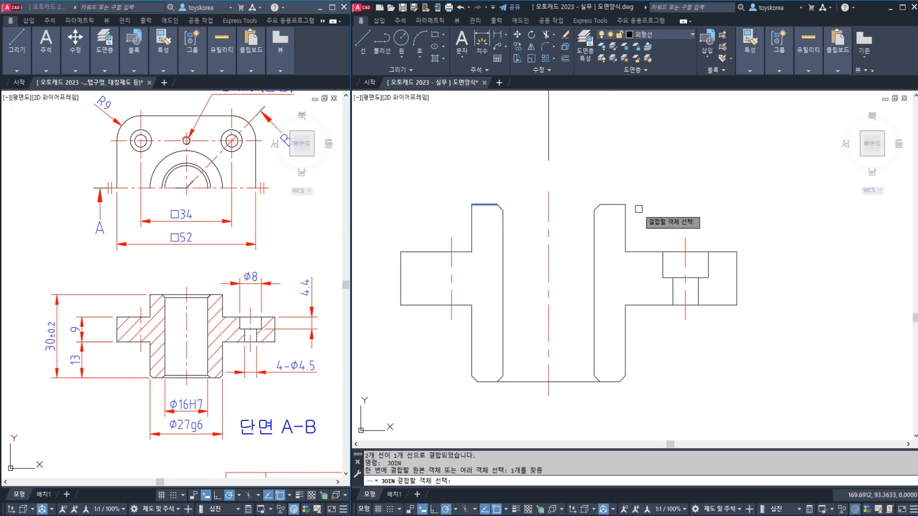
pyautogui.click(611, 205)
pyautogui.press('Return')
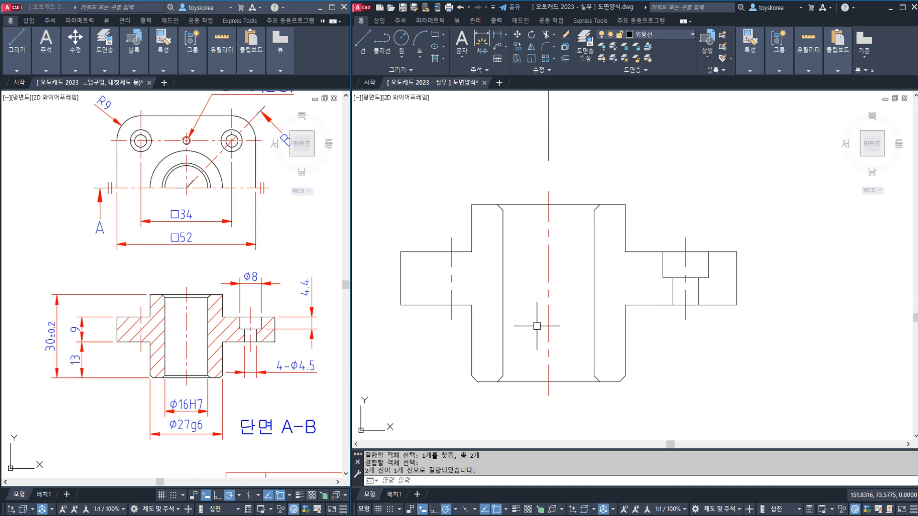
# Step: Draw a horizontal line across the bore between the inner ends of its two upper chamfers
pyautogui.press('Return')
pyautogui.scroll(2, 503, 217)
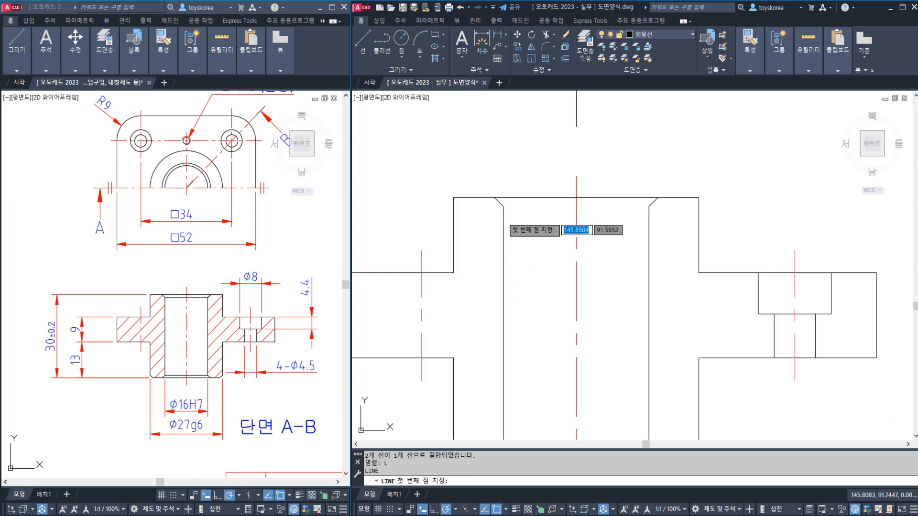
pyautogui.click(502, 206)
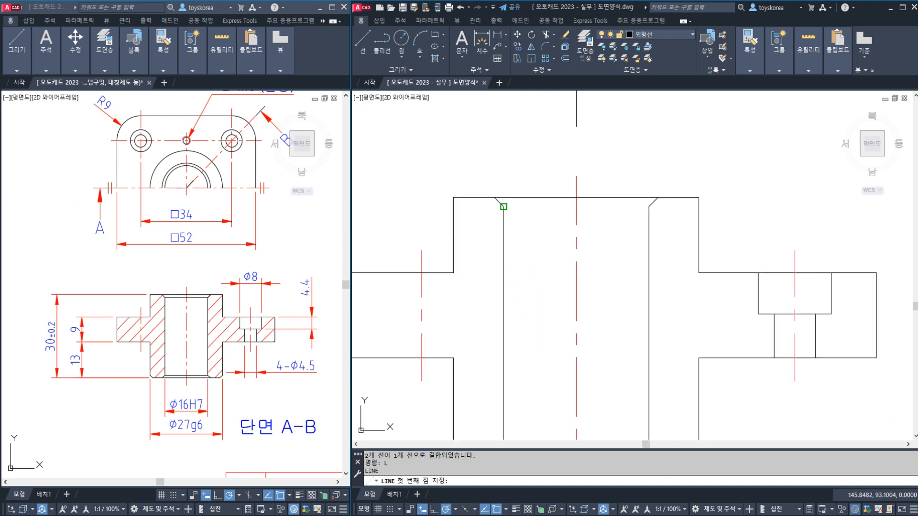
pyautogui.click(648, 205)
pyautogui.press('Escape')
# Step: Draw a matching line between the inner ends of the bore's two lower chamfers and save the drawing
pyautogui.moveTo(553, 303); pyautogui.dragTo(528, 161, button='middle')
pyautogui.press('Return')
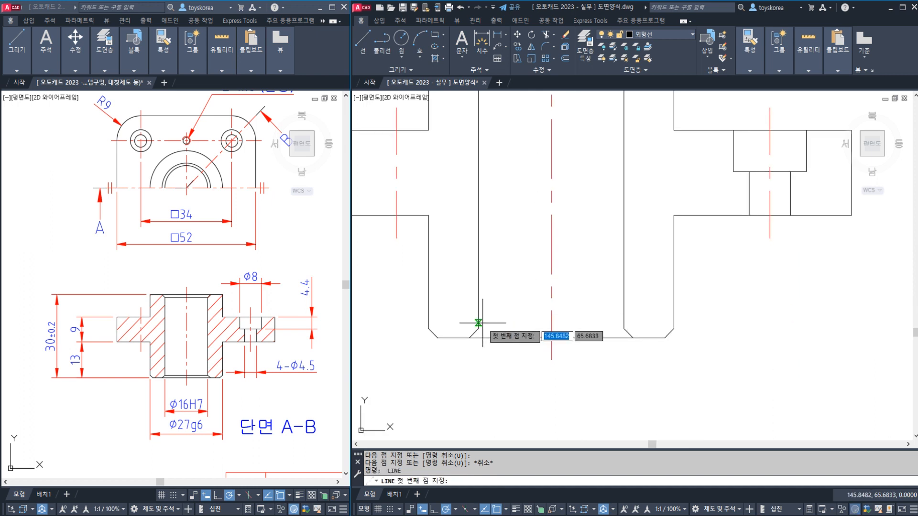
pyautogui.click(478, 329)
pyautogui.click(624, 329)
pyautogui.press('Escape')
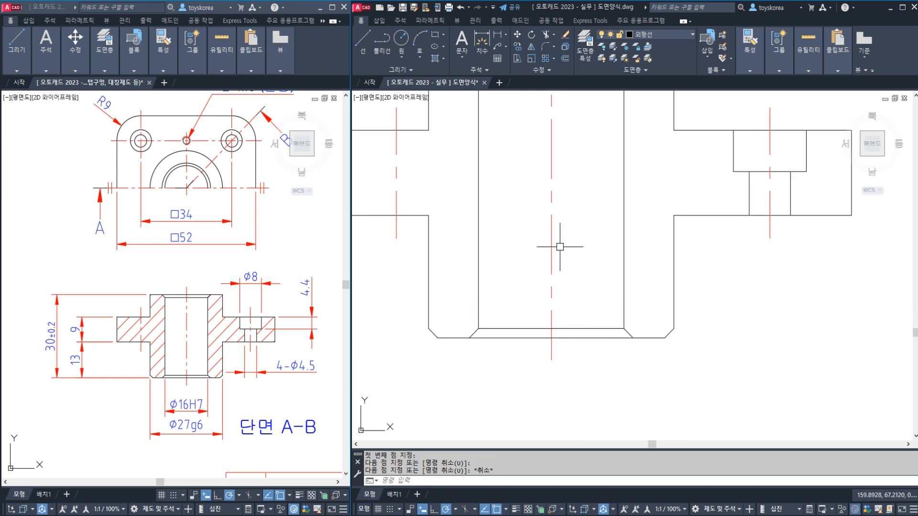
pyautogui.moveTo(543, 214)
pyautogui.mouseDown(button='middle')
pyautogui.moveTo(525, 287)
pyautogui.moveTo(568, 280)
pyautogui.mouseUp(button='middle')
pyautogui.scroll(-2, 521, 284)
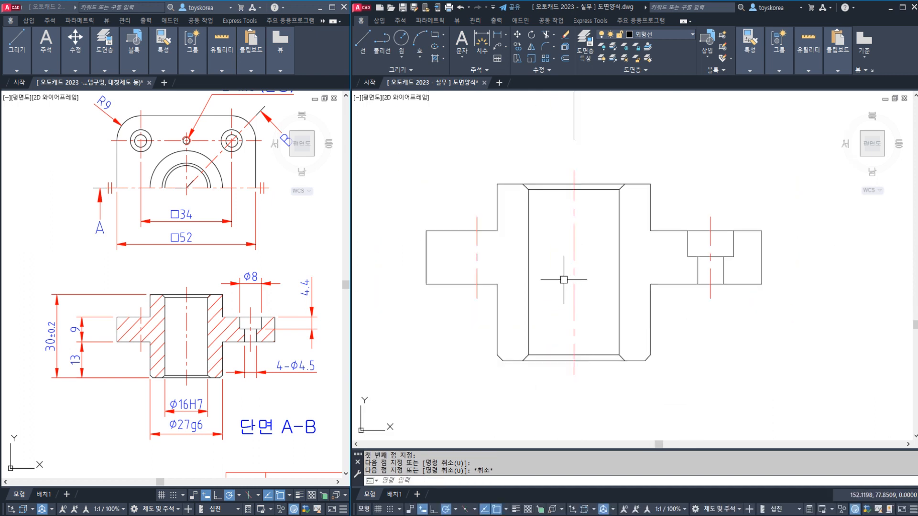
pyautogui.hotkey('ctrl', 's')
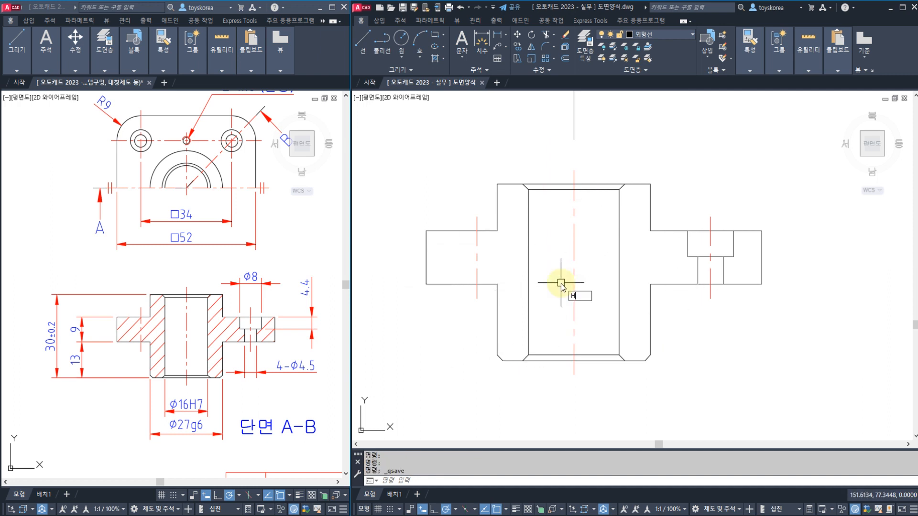
# Step: Hatch the four cut regions of the section view with the ANSI31 pattern and save the drawing
pyautogui.press('Return')
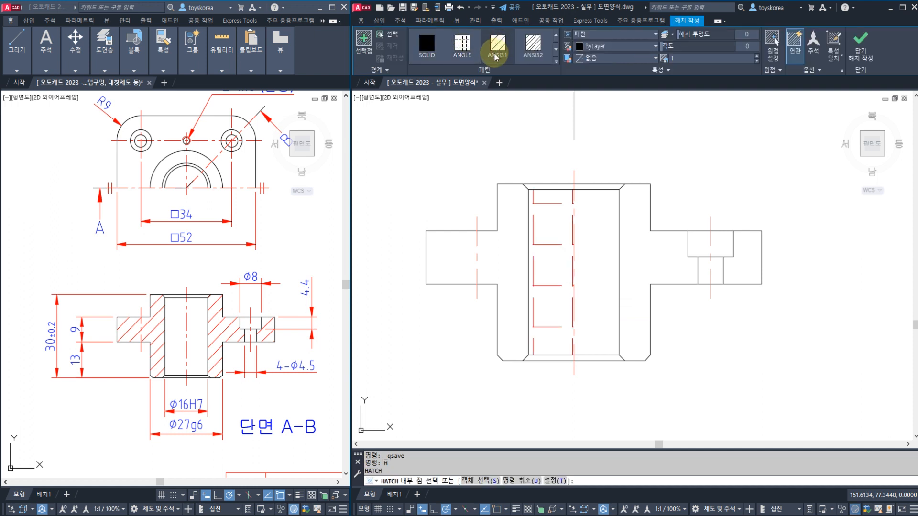
pyautogui.click(495, 57)
pyautogui.click(447, 275)
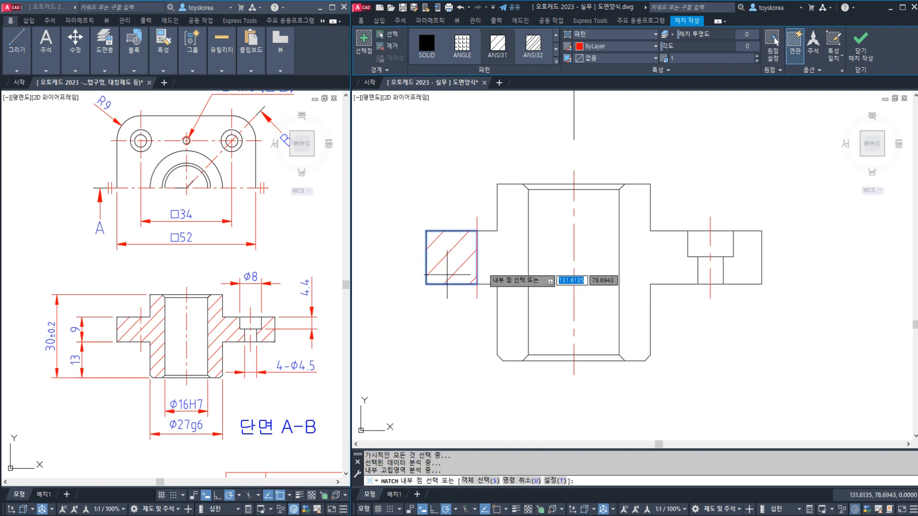
pyautogui.click(509, 268)
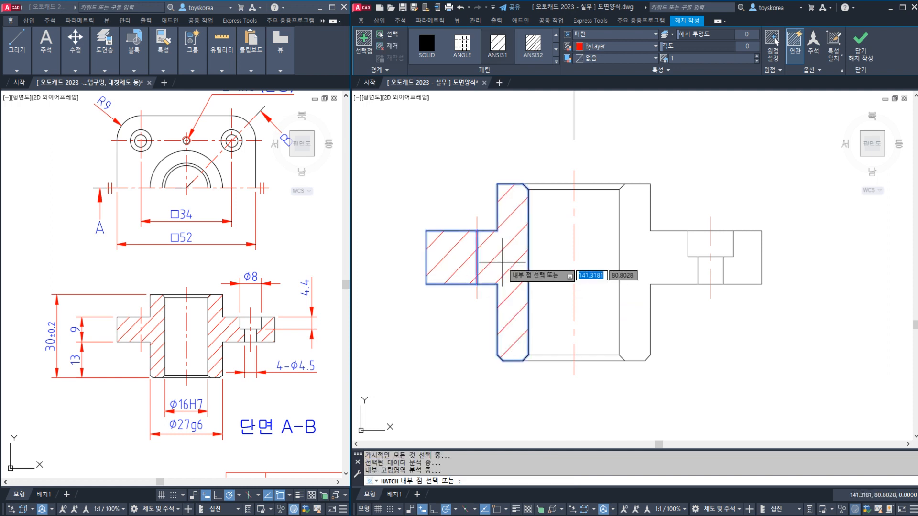
pyautogui.click(677, 254)
pyautogui.click(749, 258)
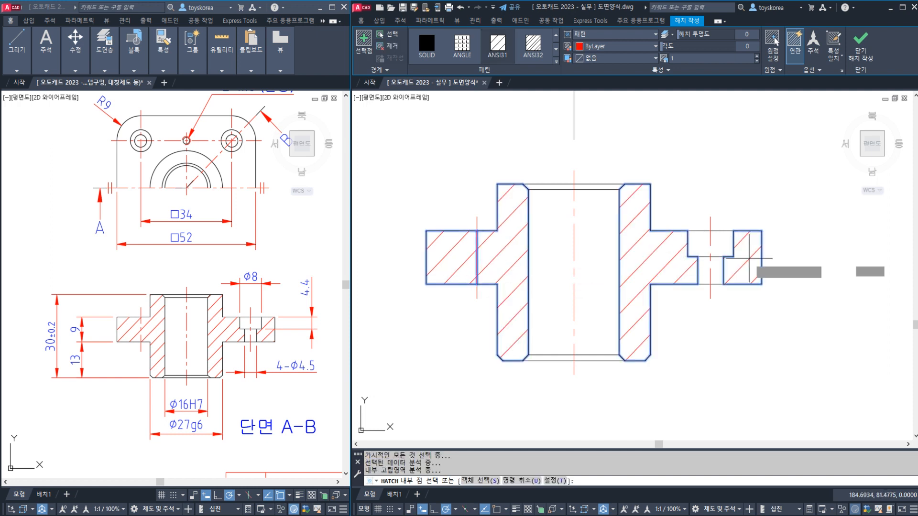
pyautogui.click(861, 43)
pyautogui.moveTo(547, 237); pyautogui.dragTo(521, 252, button='middle')
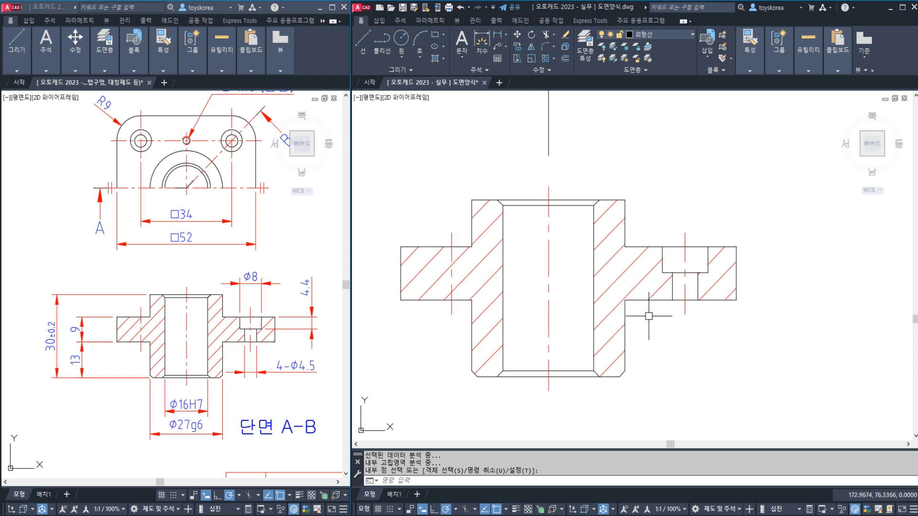
pyautogui.hotkey('ctrl', 's')
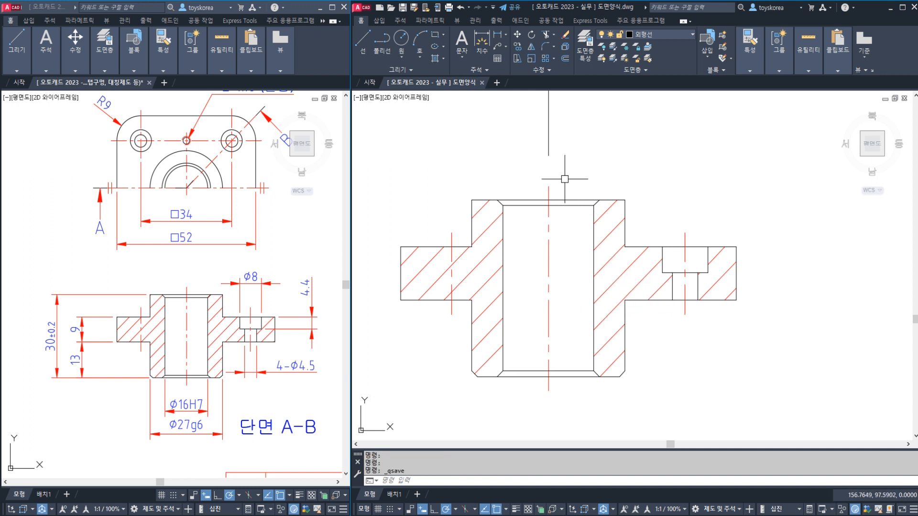
# Step: Trim the lower halves of the plan view's boss and bore circles at the horizontal axis line
pyautogui.moveTo(565, 179); pyautogui.dragTo(564, 266, button='middle')
pyautogui.moveTo(564, 152); pyautogui.dragTo(564, 266, button='middle')
pyautogui.moveTo(518, 135); pyautogui.dragTo(564, 239, button='middle')
pyautogui.click(231, 256)
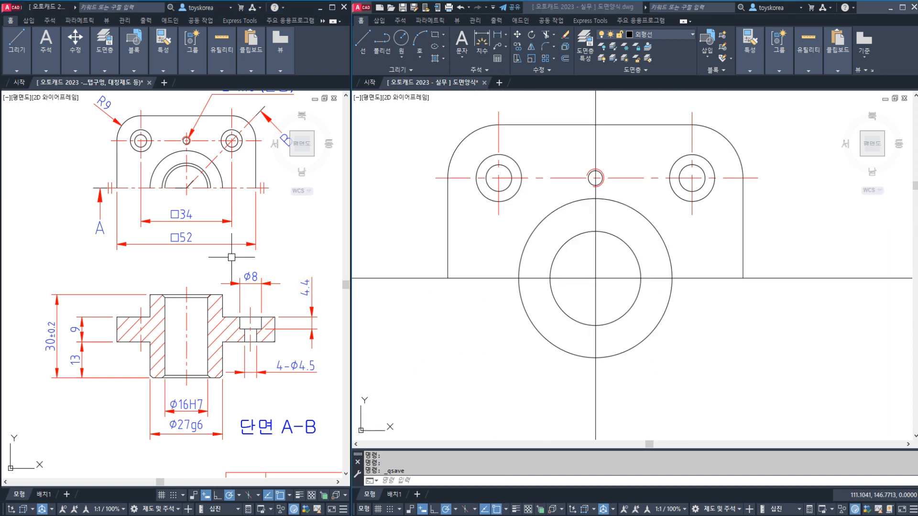
pyautogui.moveTo(178, 174); pyautogui.dragTo(184, 263, button='middle')
pyautogui.scroll(2, 189, 232)
pyautogui.click(511, 264)
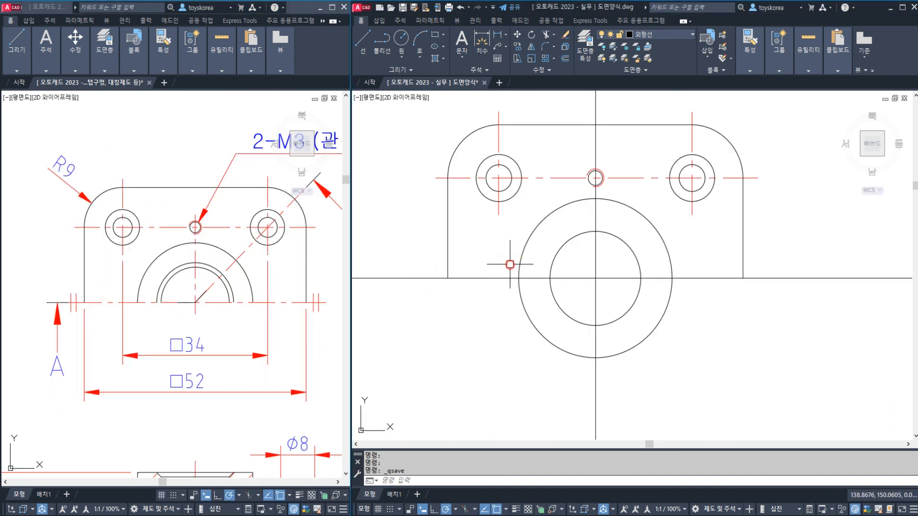
pyautogui.write('tr')
pyautogui.press('Return')
pyautogui.click(557, 278)
pyautogui.press('Return')
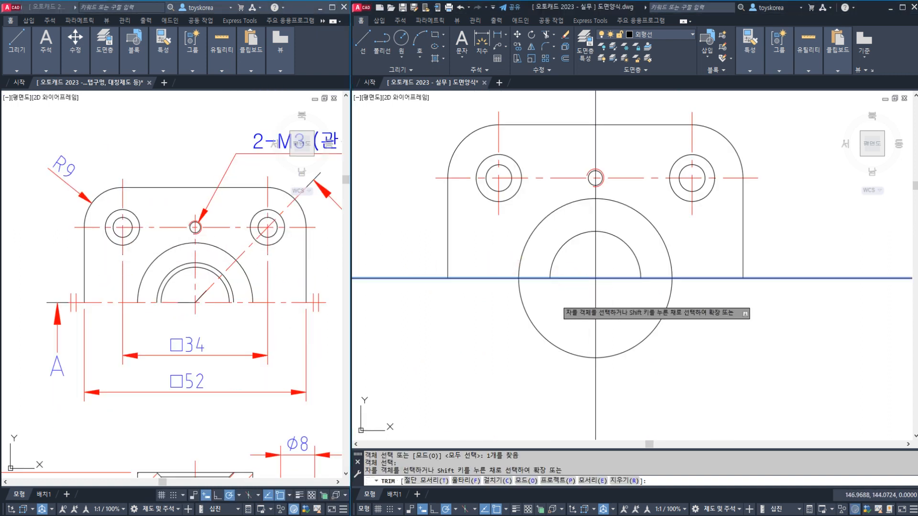
pyautogui.click(554, 299)
pyautogui.click(535, 326)
pyautogui.press('Escape')
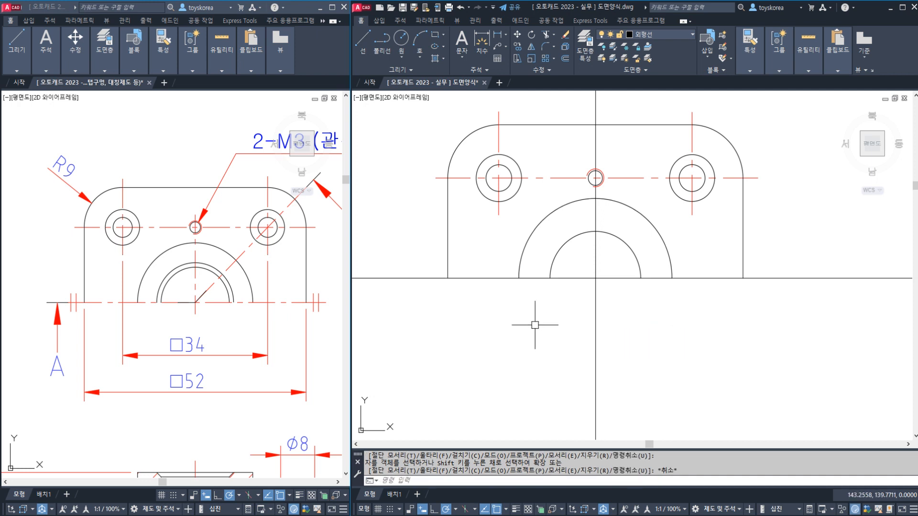
# Step: Break the plan view's horizontal axis line just outside the left and right sides of the plate outline
pyautogui.write('br')
pyautogui.press('Return')
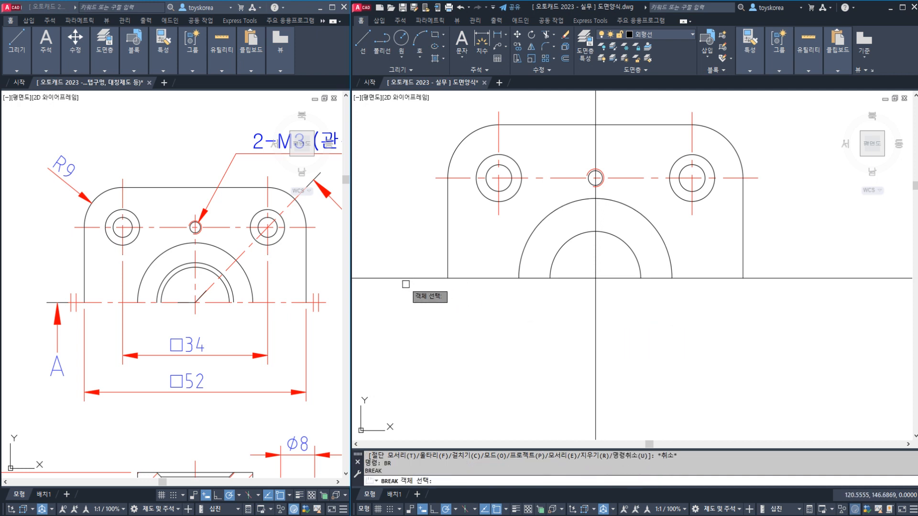
pyautogui.click(401, 278)
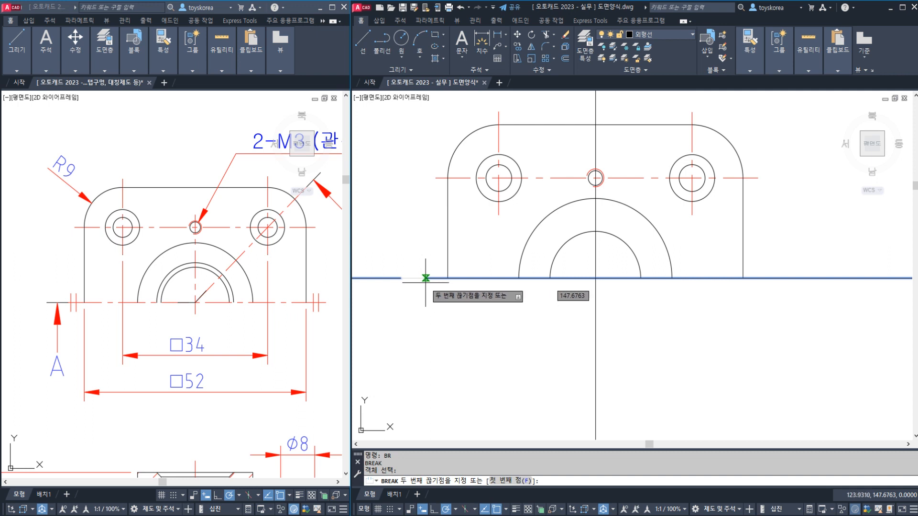
pyautogui.click(428, 278)
pyautogui.press('Escape')
pyautogui.press('Return')
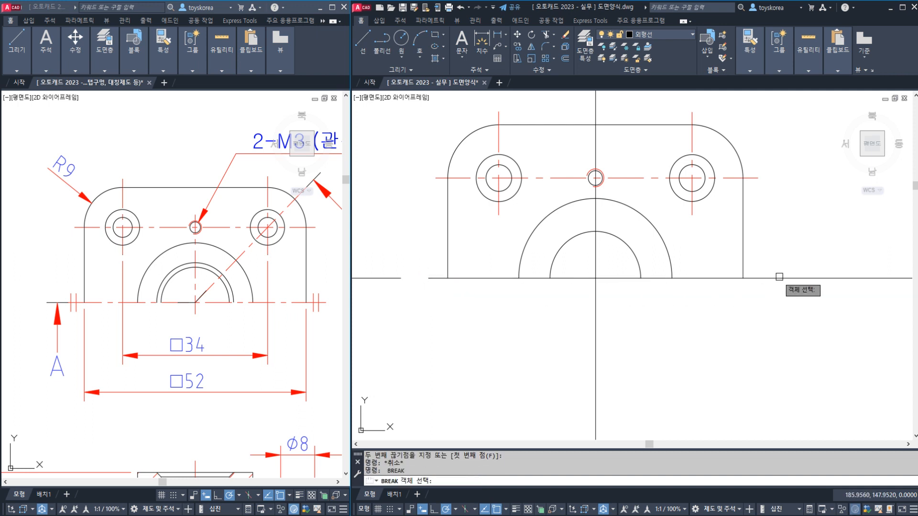
pyautogui.click(779, 277)
pyautogui.click(763, 277)
pyautogui.press('Escape')
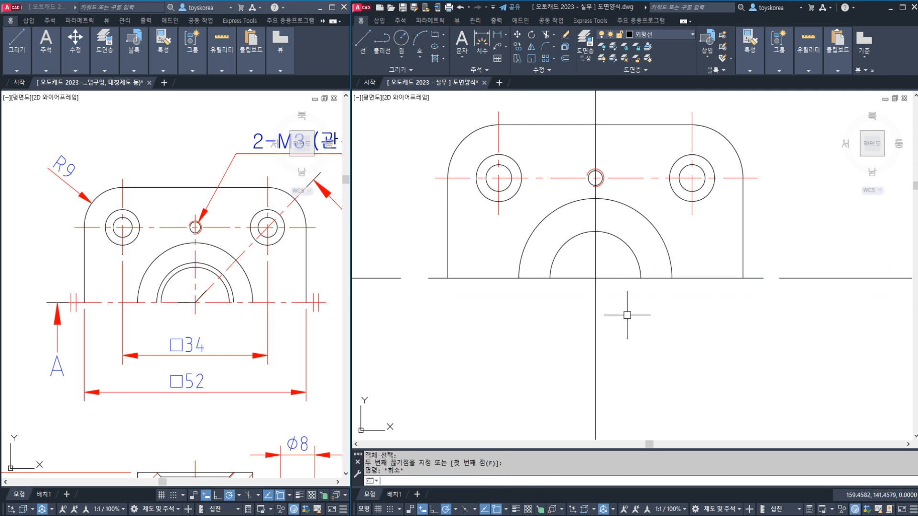
# Step: Break the plan view's vertical axis line just below the horizontal axis and just above the plate's upper edge
pyautogui.press('Return')
pyautogui.click(597, 292)
pyautogui.click(597, 324)
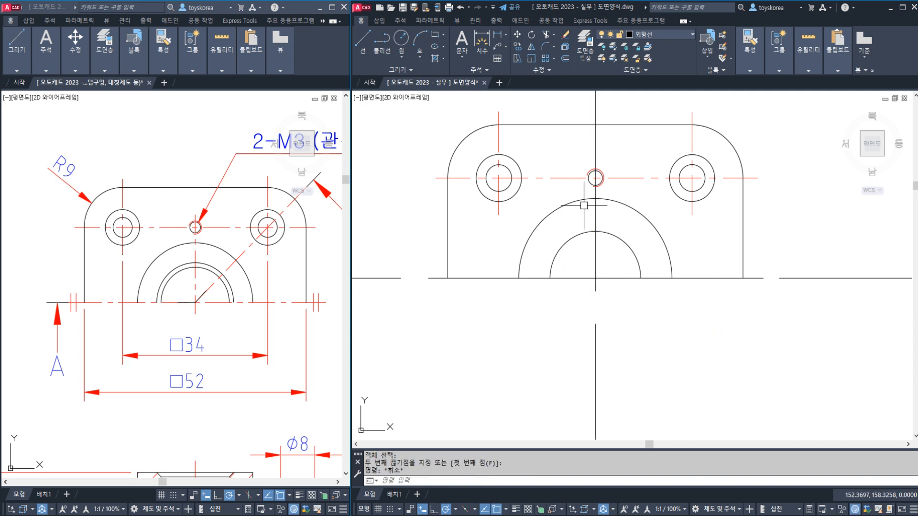
pyautogui.moveTo(592, 204); pyautogui.dragTo(594, 254, button='middle')
pyautogui.press('Escape')
pyautogui.press('Escape')
pyautogui.press('Return')
pyautogui.click(596, 155)
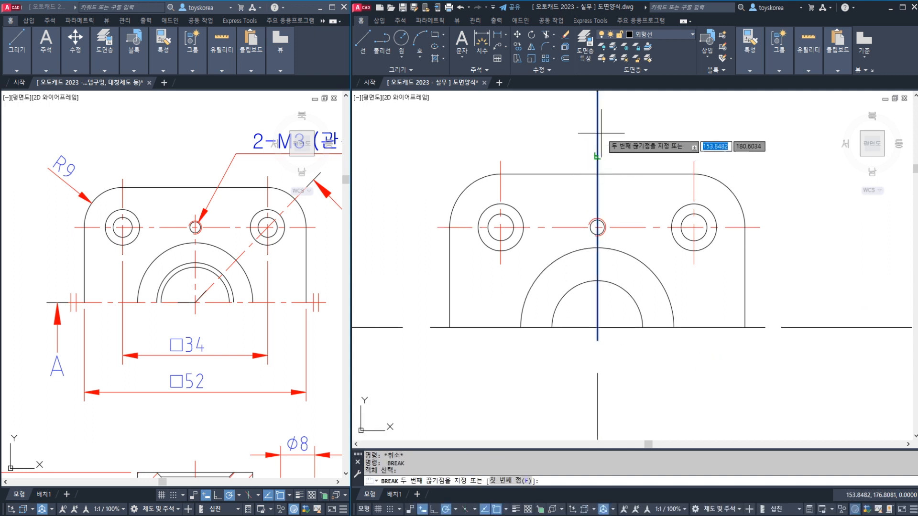
pyautogui.click(597, 133)
pyautogui.press('Escape')
# Step: Erase the four leftover outer pieces of the plan view's broken axis lines
pyautogui.click(597, 115)
pyautogui.click(600, 362)
pyautogui.click(593, 407)
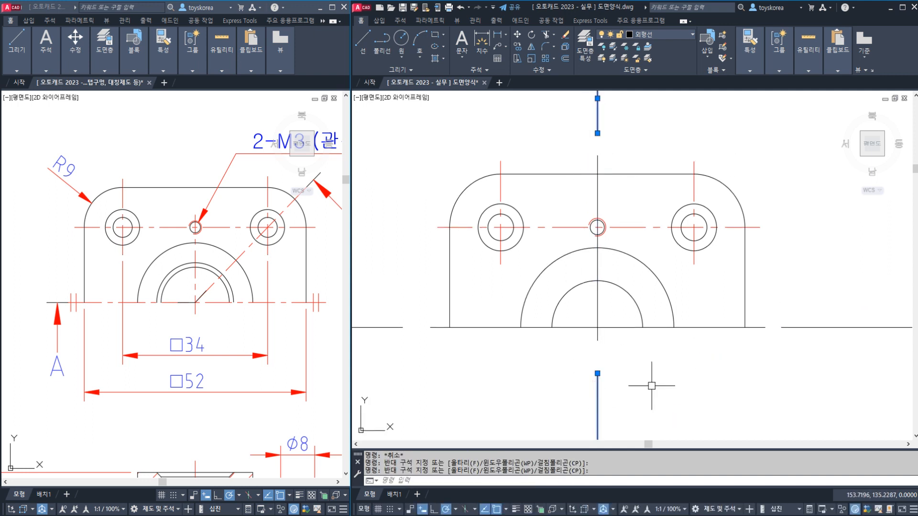
pyautogui.click(812, 335)
pyautogui.click(804, 319)
pyautogui.click(395, 350)
pyautogui.click(381, 315)
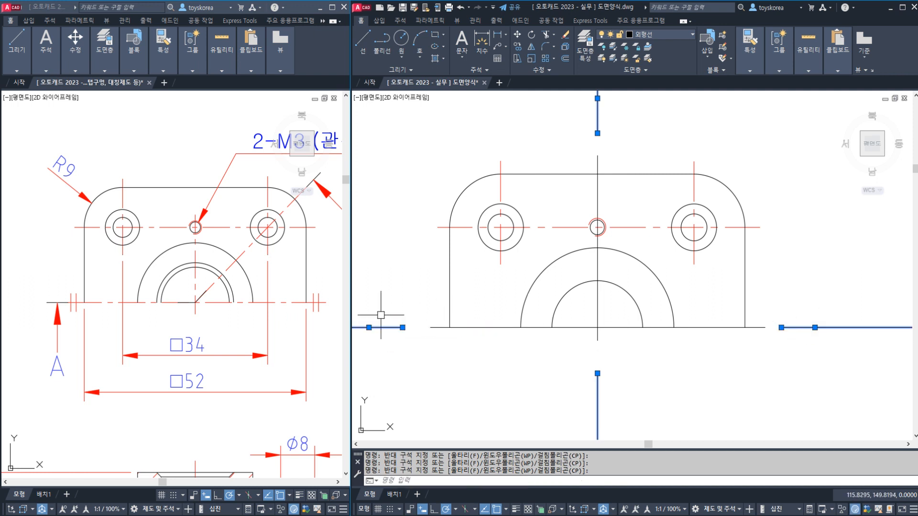
pyautogui.write('E')
pyautogui.press('Return')
# Step: Assign the plan view's remaining vertical and horizontal axis lines to the 중심선 layer and save the drawing
pyautogui.click(600, 356)
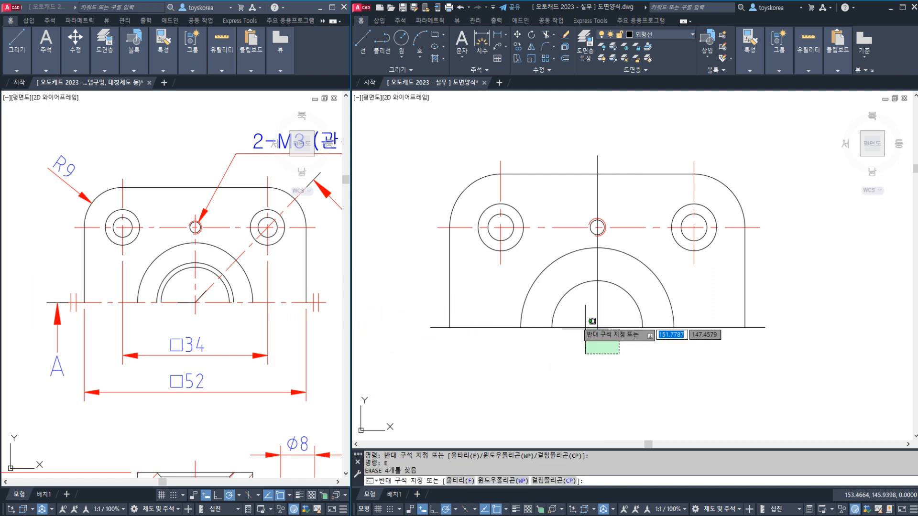
pyautogui.click(586, 322)
pyautogui.click(653, 34)
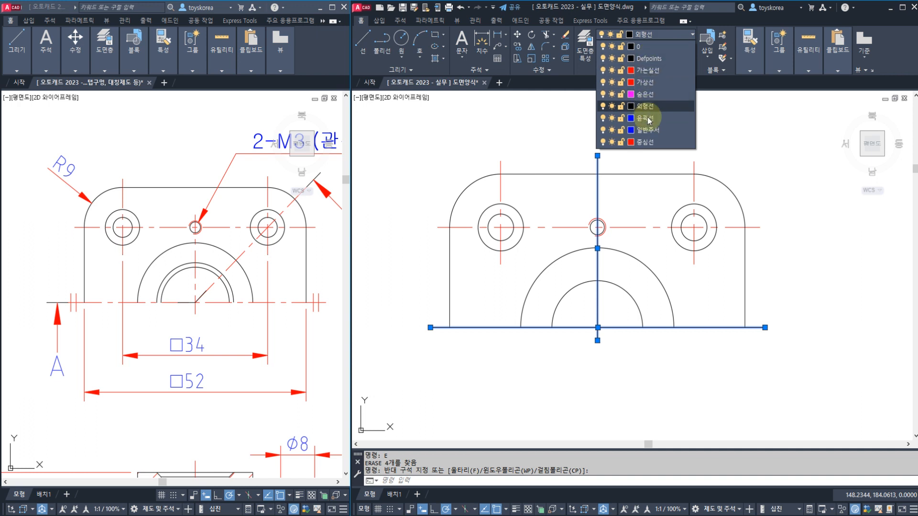
pyautogui.click(645, 142)
pyautogui.click(644, 143)
pyautogui.press('Escape')
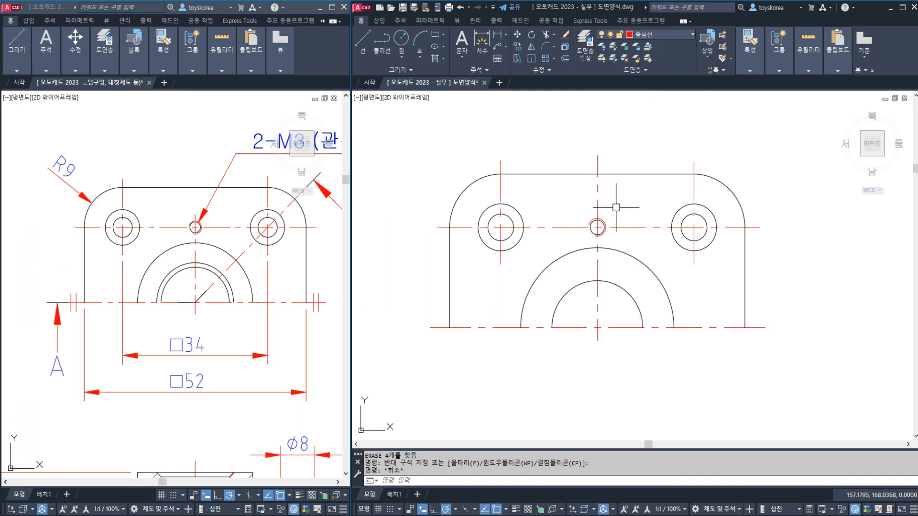
pyautogui.press('Escape')
pyautogui.moveTo(609, 247); pyautogui.dragTo(600, 251, button='middle')
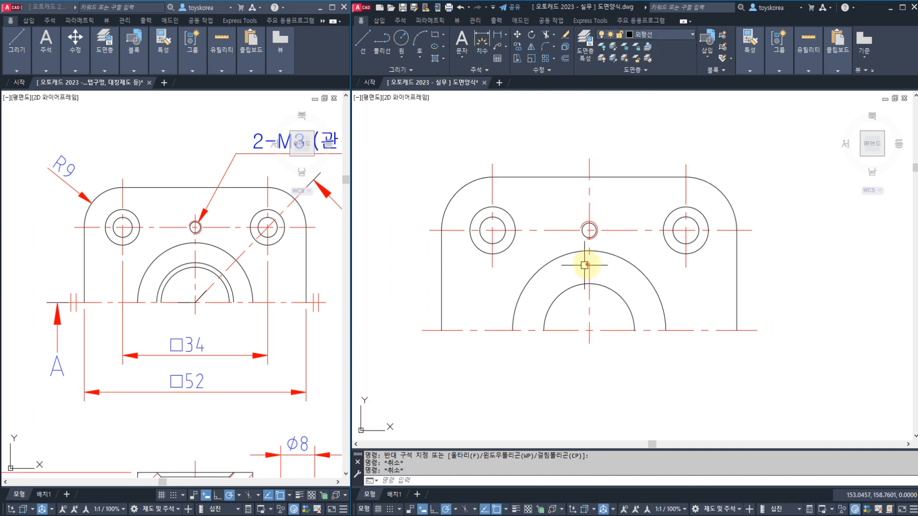
pyautogui.press('Escape')
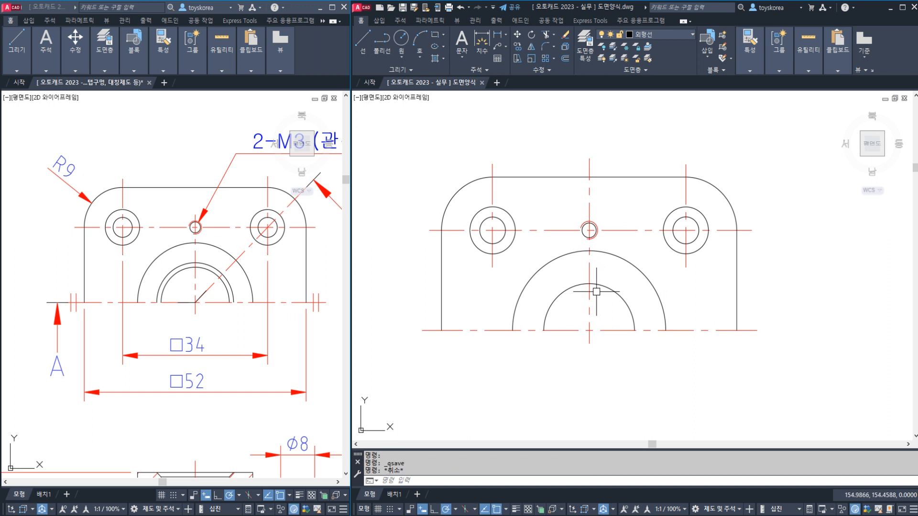
pyautogui.press('Escape')
# Step: Offset the plan view's innermost half-circle arc outward by 1 mm
pyautogui.write('o')
pyautogui.press('Return')
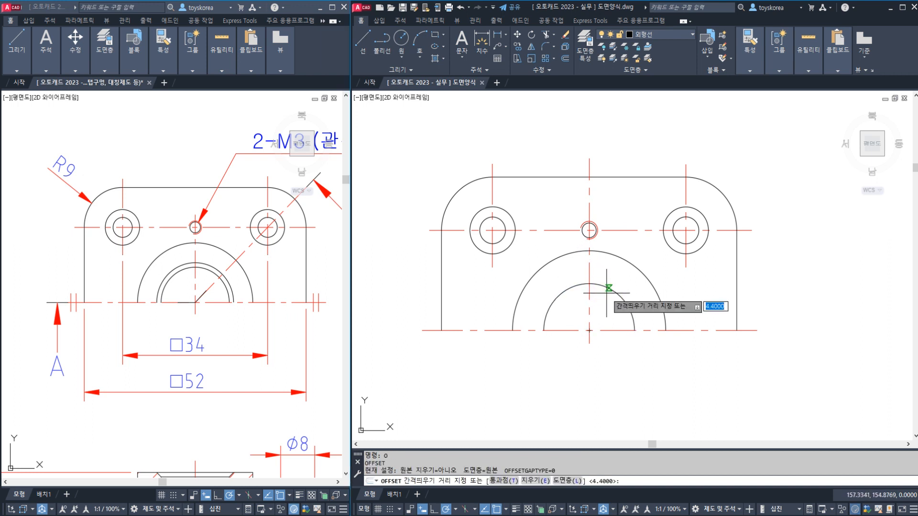
pyautogui.write('1')
pyautogui.press('Return')
pyautogui.click(617, 293)
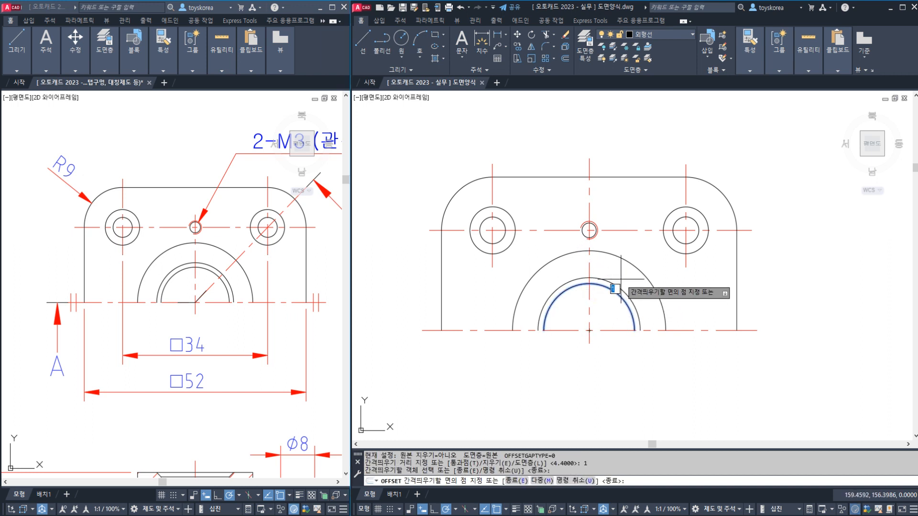
pyautogui.click(621, 280)
pyautogui.press('Escape')
# Step: Examine the plan view's two inner arcs against the bore and its upper and lower chamfer edges in the section view
pyautogui.click(621, 289)
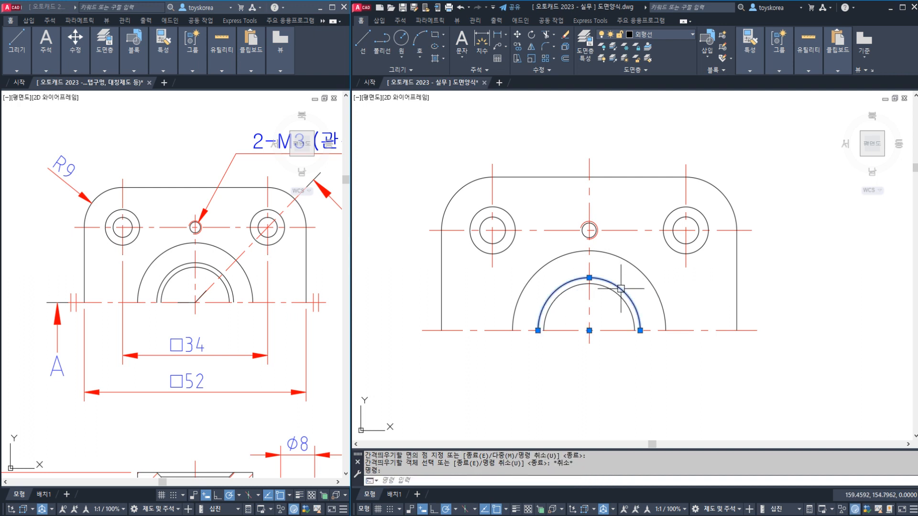
pyautogui.press('Escape')
pyautogui.click(612, 294)
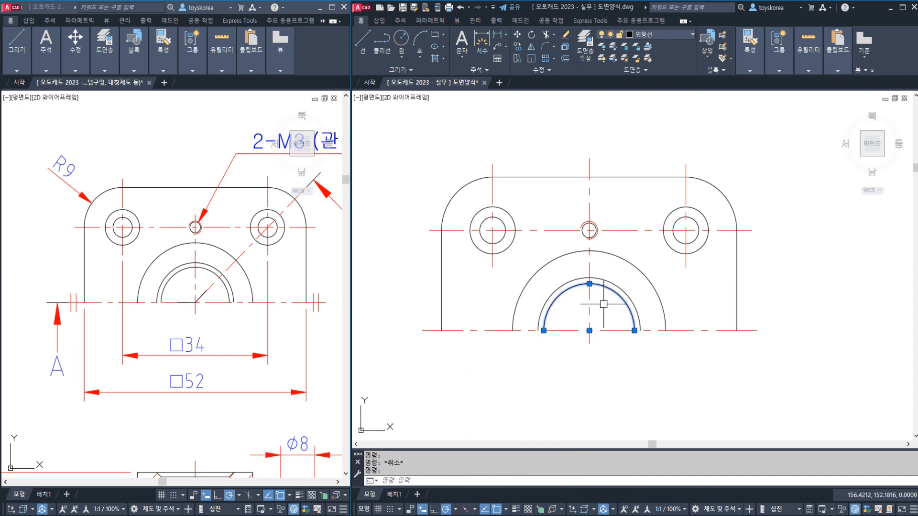
pyautogui.press('Escape')
pyautogui.scroll(-2, 609, 298)
pyautogui.moveTo(607, 340); pyautogui.dragTo(577, 186, button='middle')
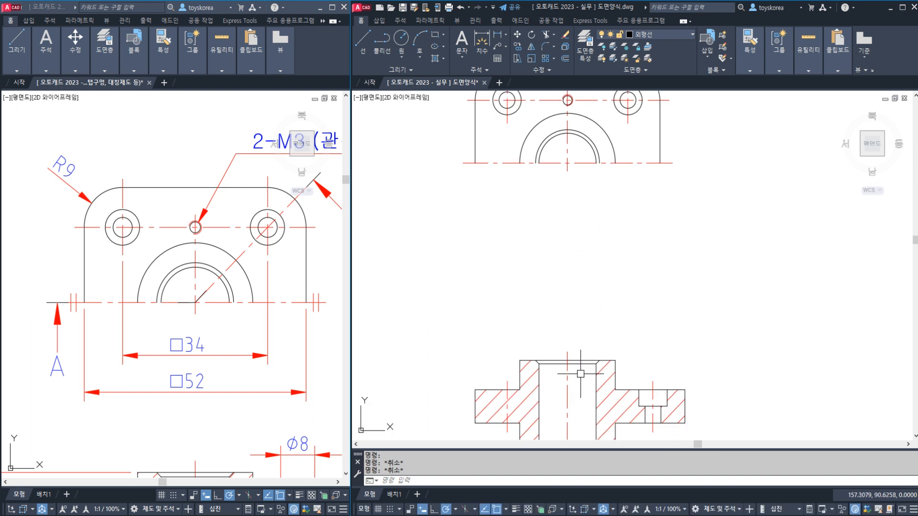
pyautogui.scroll(4, 591, 368)
pyautogui.scroll(2, 604, 363)
pyautogui.press('Escape')
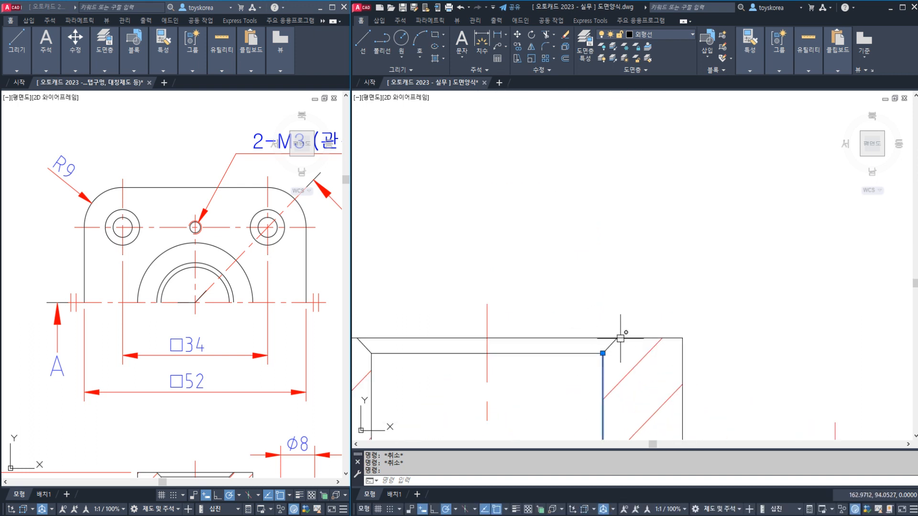
pyautogui.press('Escape')
pyautogui.scroll(-2, 615, 335)
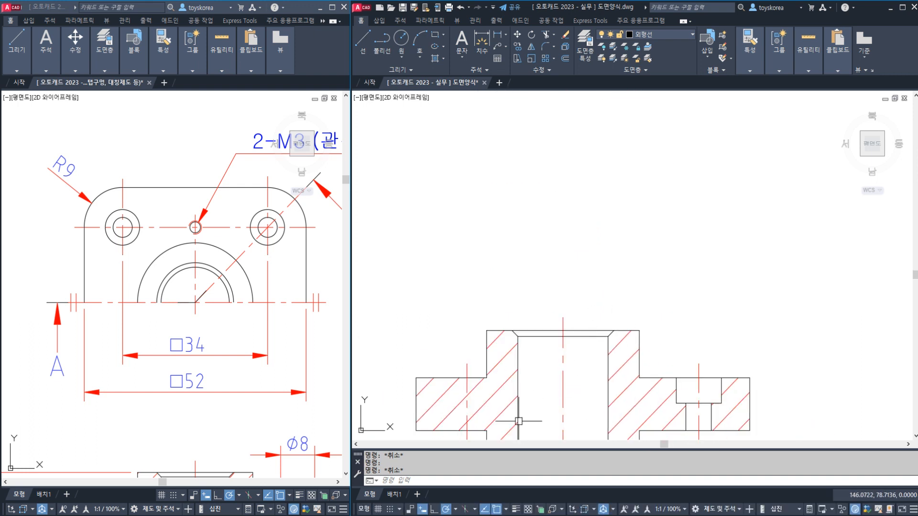
pyautogui.scroll(6, 537, 273)
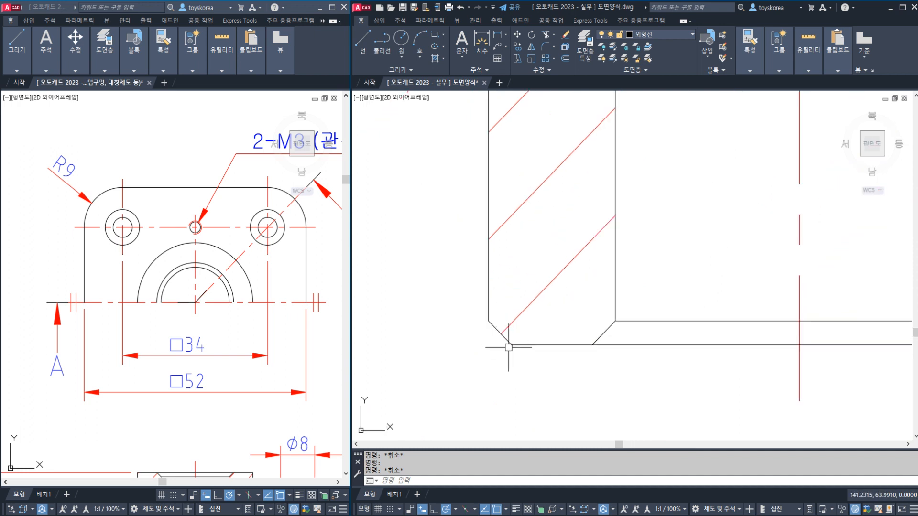
# Step: Check the plan view's inner bore arc and the concentric chamfer arc around it, and save the drawing
pyautogui.scroll(-6, 509, 349)
pyautogui.moveTo(550, 76); pyautogui.dragTo(557, 240, button='middle')
pyautogui.scroll(2, 578, 211)
pyautogui.click(603, 197)
pyautogui.press('Escape')
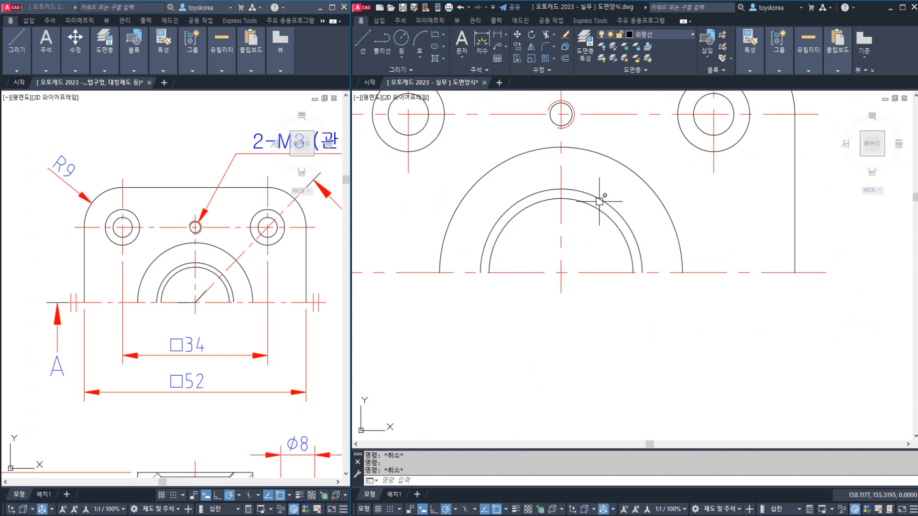
pyautogui.click(602, 196)
pyautogui.press('Escape')
pyautogui.click(598, 200)
pyautogui.press('Escape')
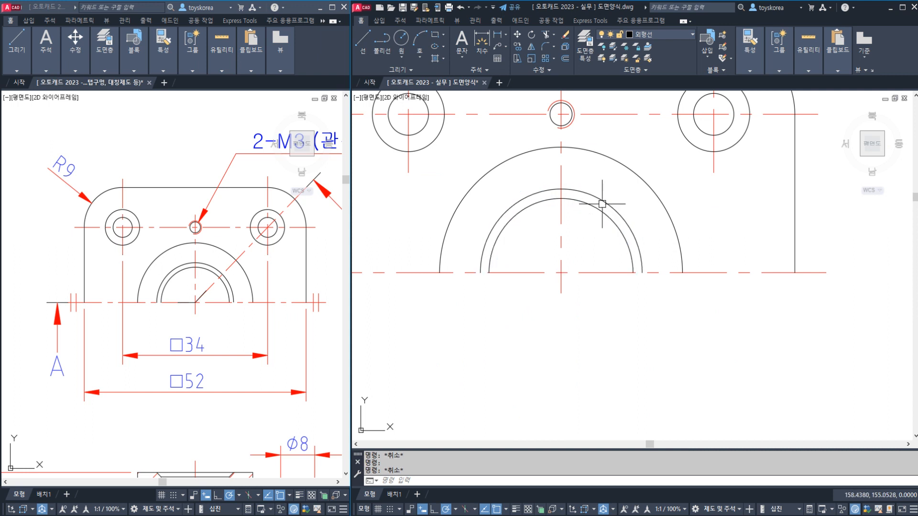
pyautogui.click(601, 204)
pyautogui.press('Escape')
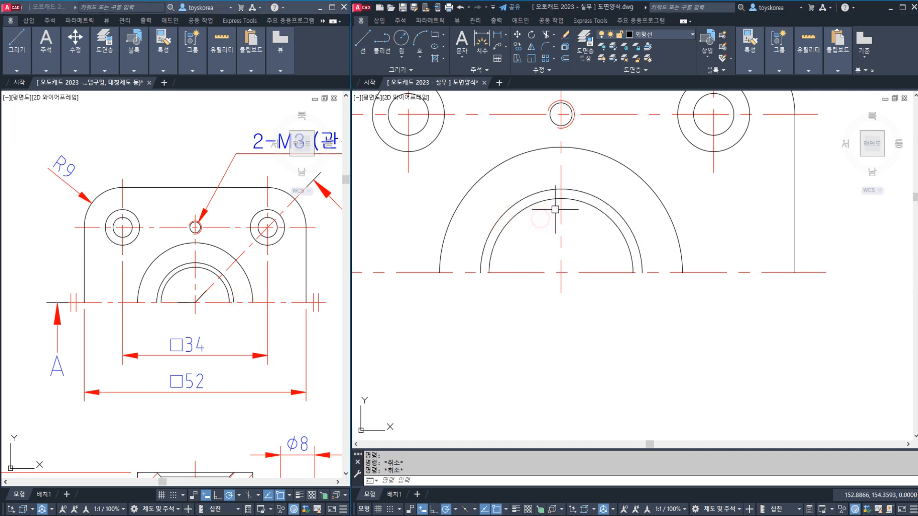
pyautogui.click(539, 206)
pyautogui.press('Escape')
pyautogui.click(594, 200)
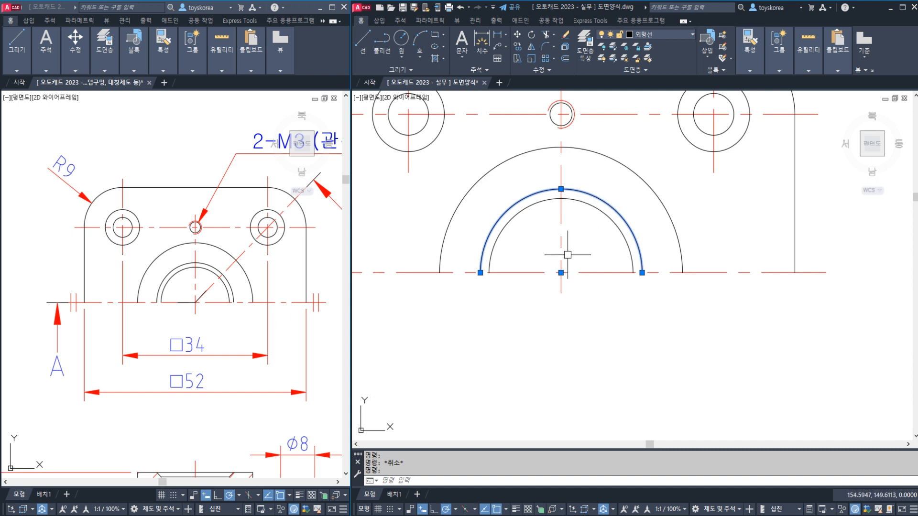
pyautogui.press('Escape')
pyautogui.scroll(-3, 584, 328)
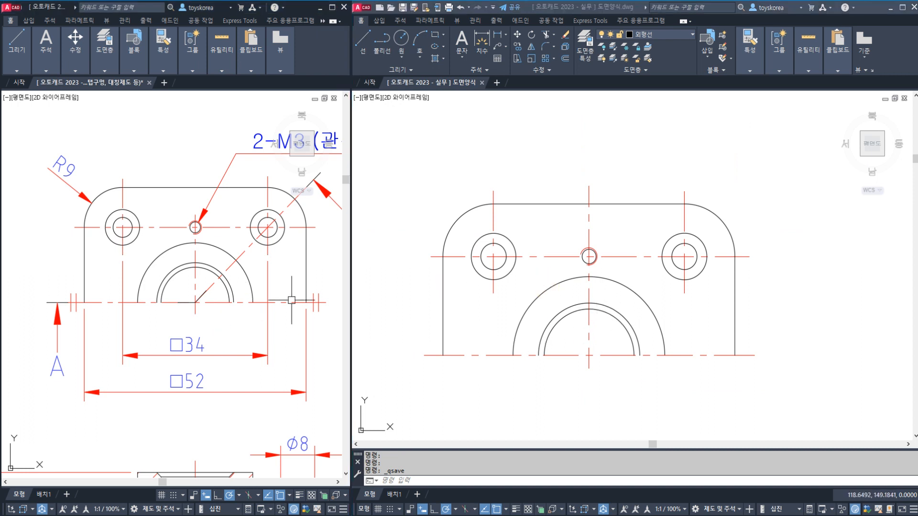
# Step: Switch to the Notepad lesson notes, review the lines on symmetric drafting and dimension symbols, and return to AutoCAD
pyautogui.click(536, 245)
pyautogui.scroll(-4, 534, 243)
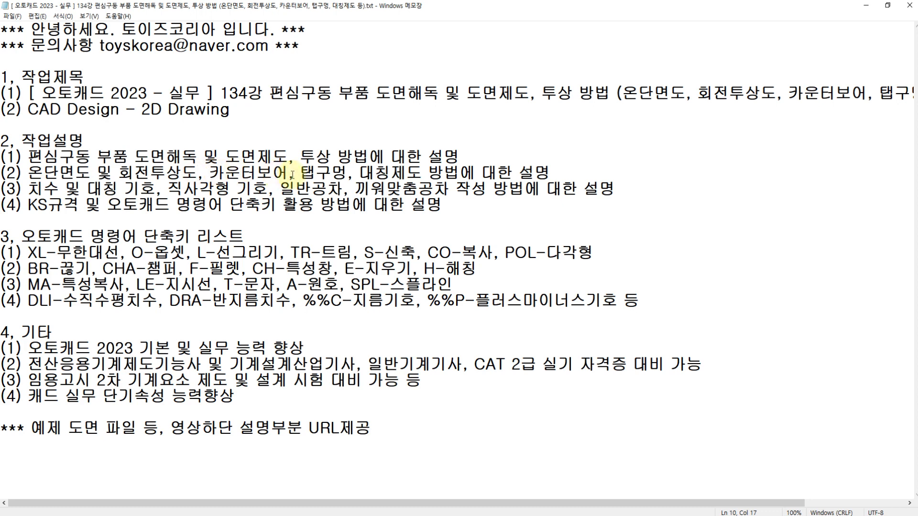
pyautogui.click(351, 173)
pyautogui.moveTo(425, 173); pyautogui.dragTo(31, 184)
pyautogui.click(30, 189)
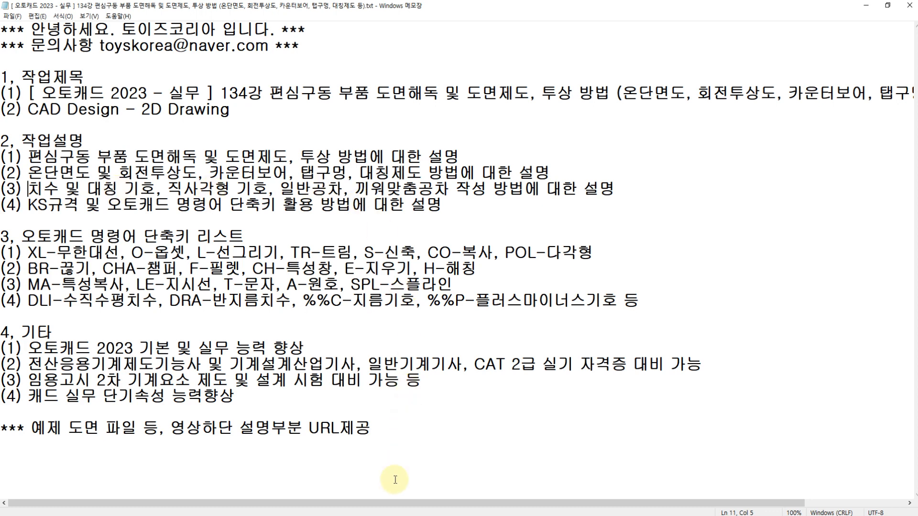
pyautogui.click(400, 515)
pyautogui.click(412, 515)
pyautogui.click(427, 369)
pyautogui.press('Escape')
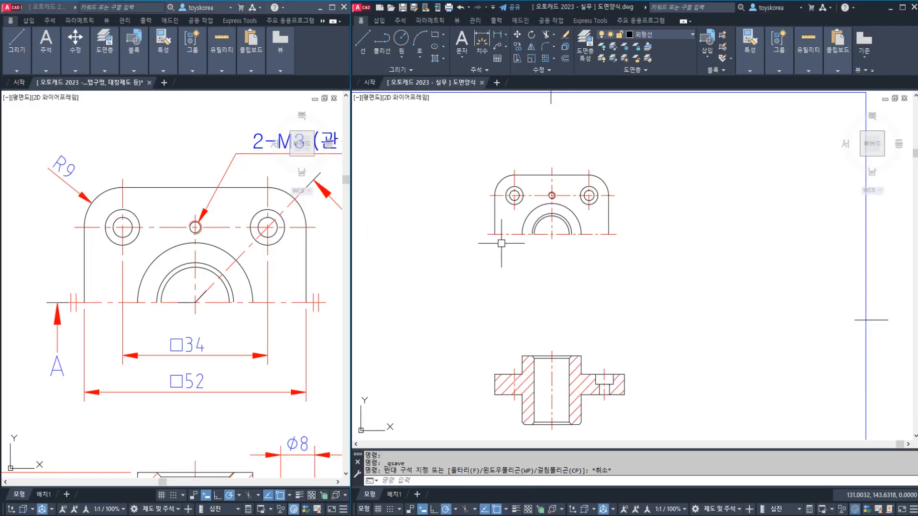
# Step: Examine the double-line symmetry mark at the left end of the reference plan's horizontal axis
pyautogui.scroll(4, 512, 239)
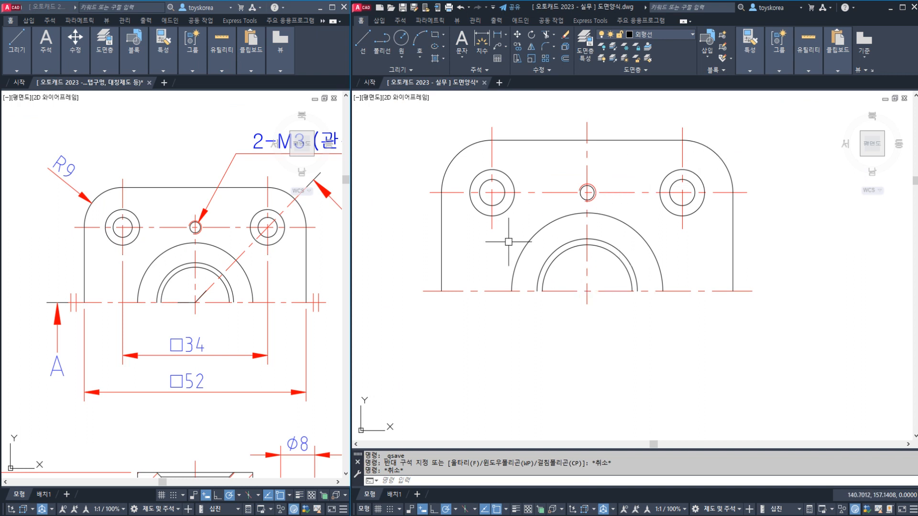
pyautogui.scroll(4, 413, 294)
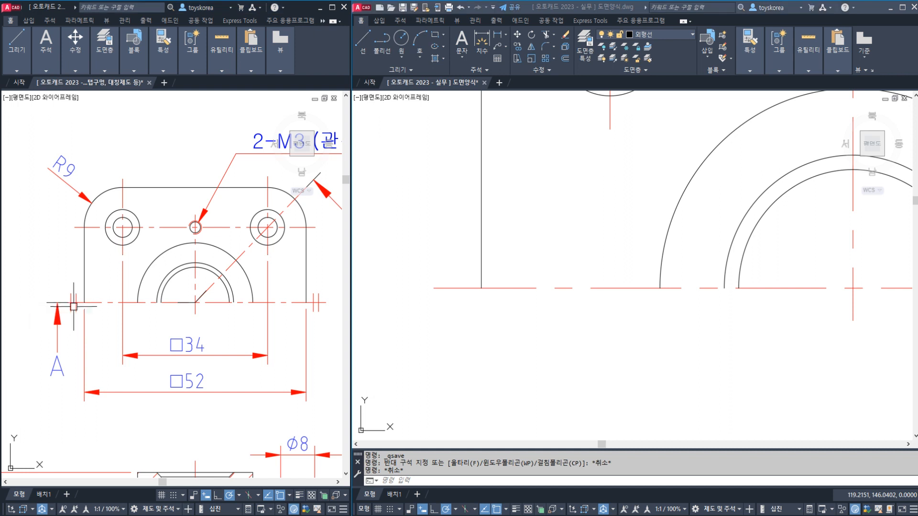
pyautogui.scroll(2, 69, 313)
pyautogui.scroll(2, 69, 314)
pyautogui.click(71, 270)
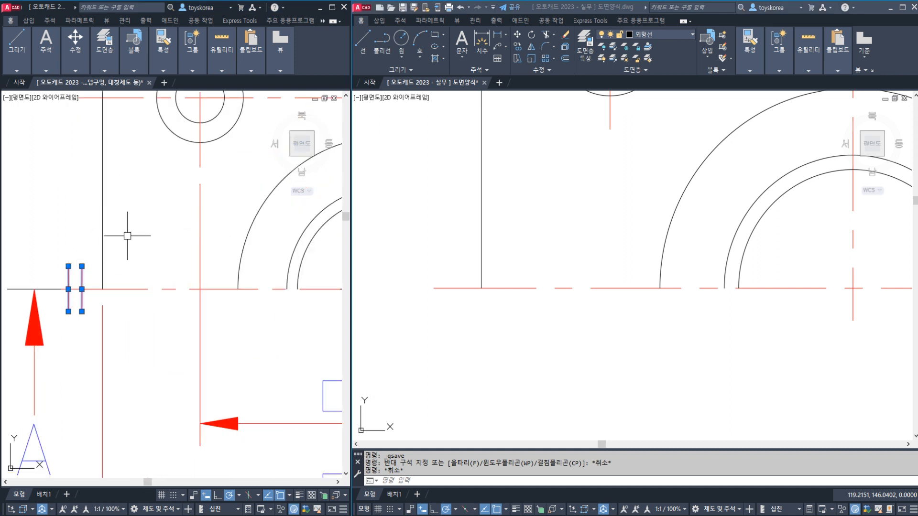
pyautogui.press('Escape')
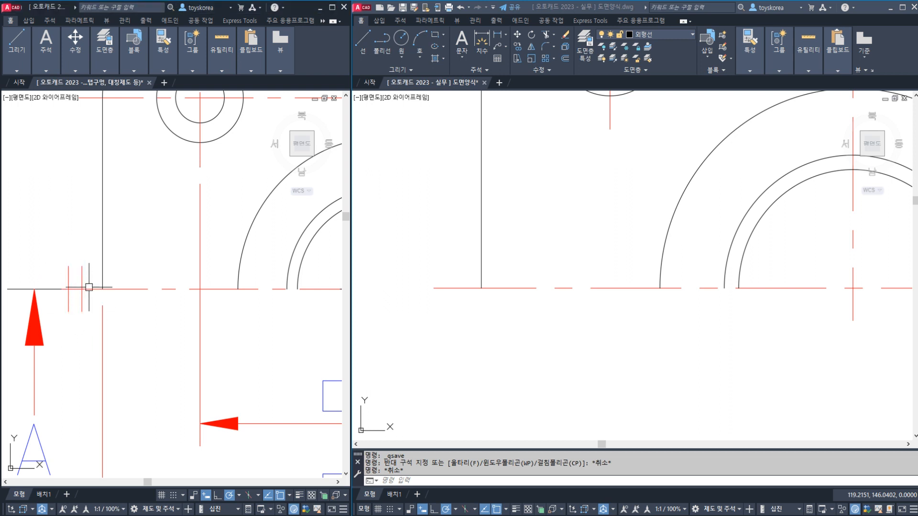
pyautogui.scroll(-3, 89, 287)
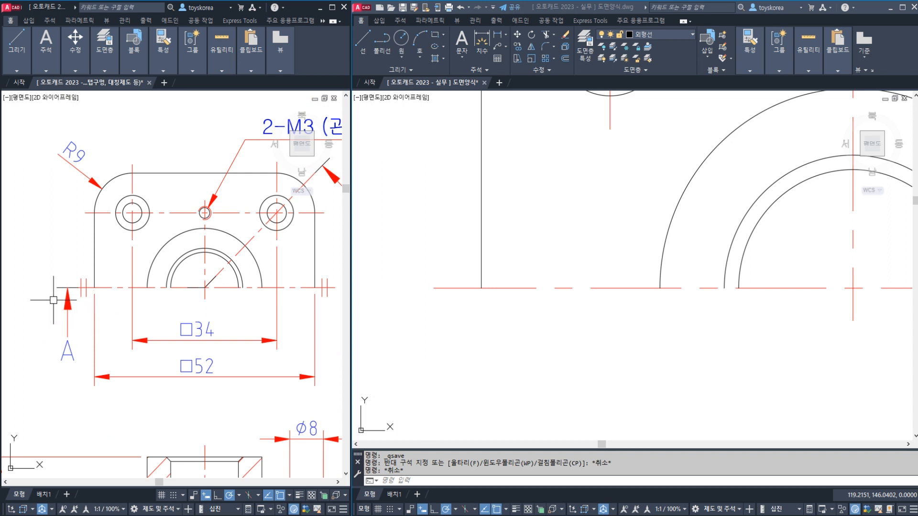
# Step: Stretch the two lines of the reference plan's left symmetry mark upward and downward
pyautogui.scroll(2, 104, 284)
pyautogui.scroll(2, 81, 283)
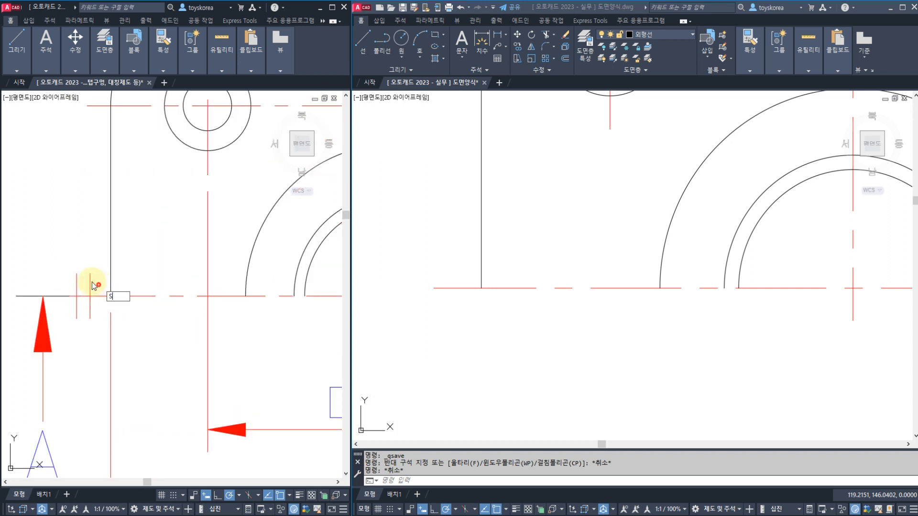
pyautogui.click(99, 289)
pyautogui.click(60, 268)
pyautogui.press('space')
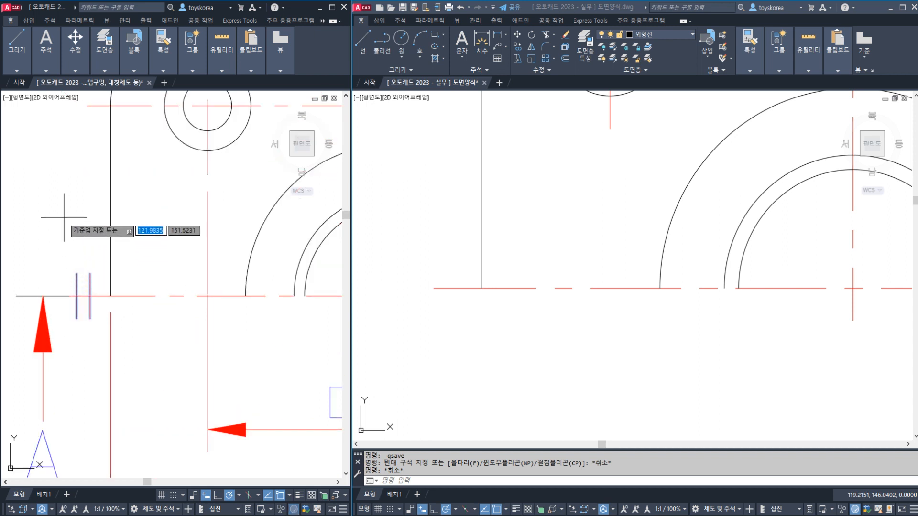
pyautogui.click(58, 266)
pyautogui.click(58, 202)
pyautogui.press('space')
pyautogui.click(96, 327)
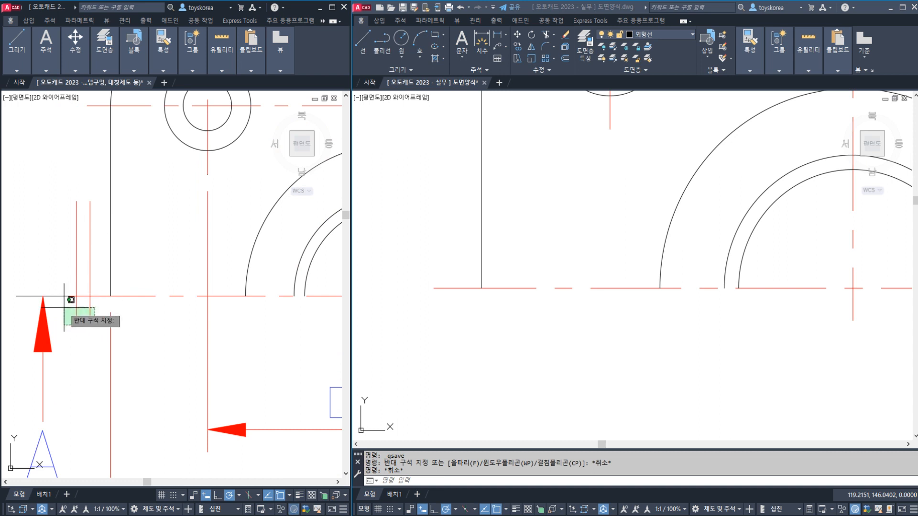
pyautogui.click(71, 302)
pyautogui.press('space')
pyautogui.click(162, 343)
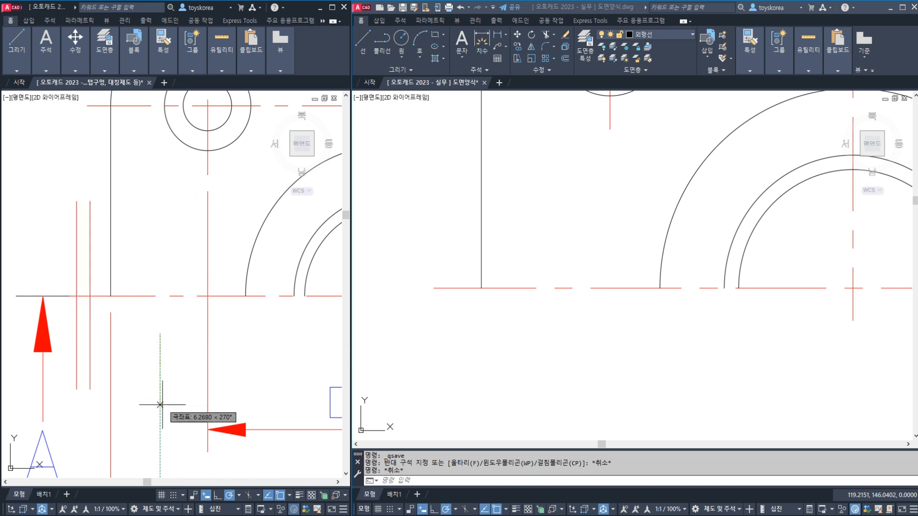
pyautogui.click(161, 408)
pyautogui.scroll(-5, 108, 356)
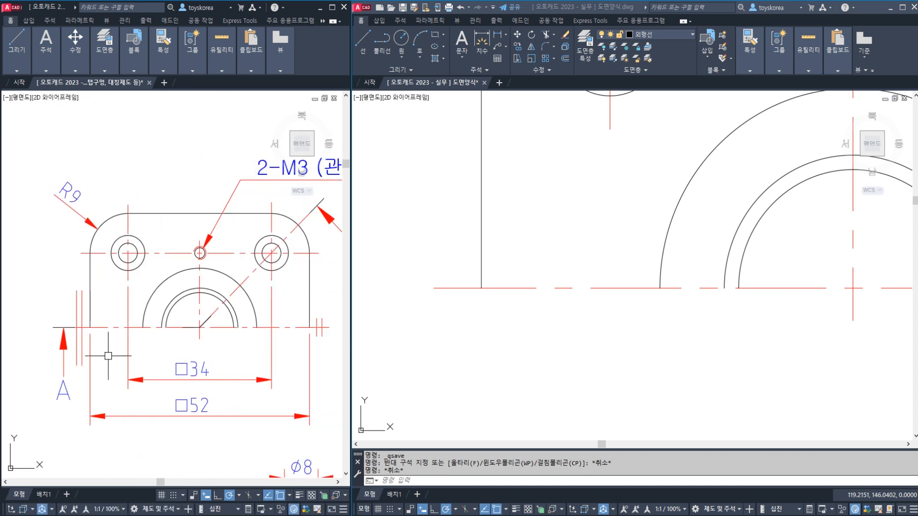
# Step: Compare the reference plan's stretched left symmetry mark with the right one and undo the stretches
pyautogui.moveTo(95, 338); pyautogui.dragTo(72, 340, button='middle')
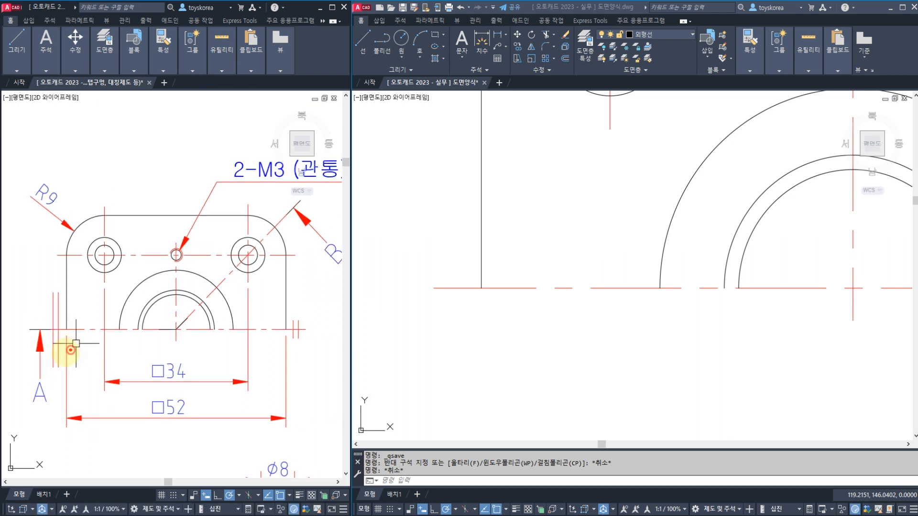
pyautogui.moveTo(71, 350); pyautogui.dragTo(67, 352)
pyautogui.moveTo(308, 306)
pyautogui.mouseDown()
pyautogui.moveTo(307, 353)
pyautogui.moveTo(306, 310)
pyautogui.moveTo(329, 302)
pyautogui.moveTo(319, 299)
pyautogui.mouseUp()
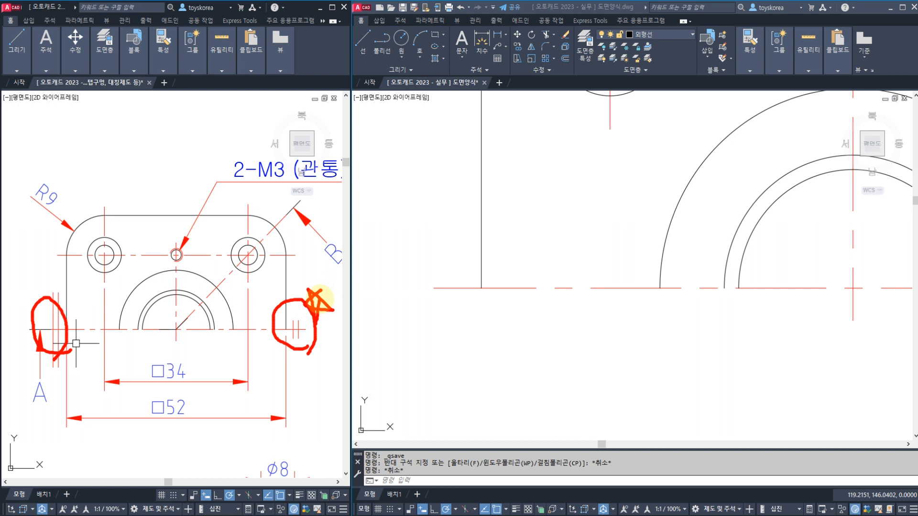
pyautogui.press('Escape')
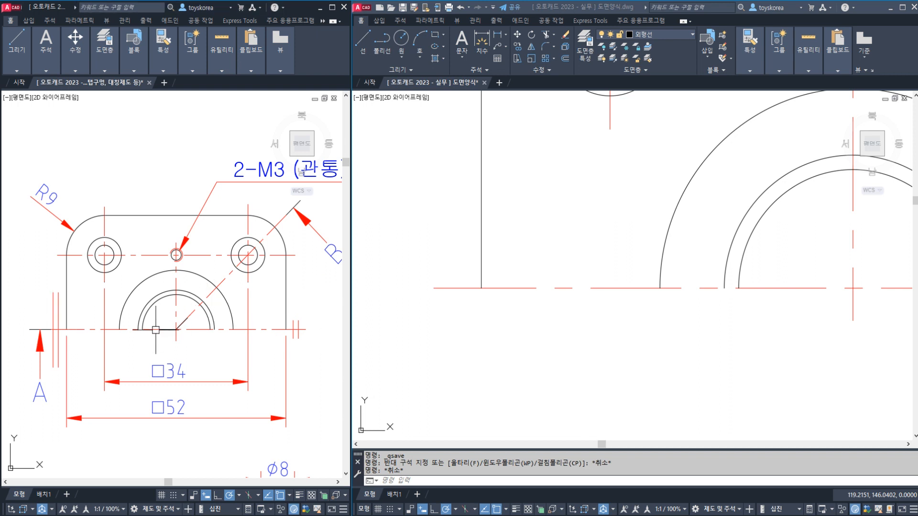
pyautogui.scroll(5, 152, 330)
pyautogui.click(498, 312)
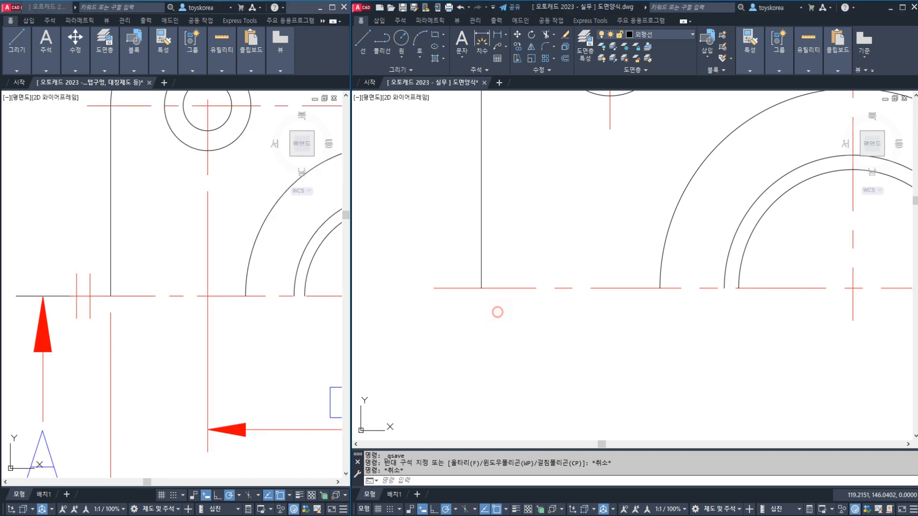
pyautogui.press('Escape')
pyautogui.press('Escape')
pyautogui.moveTo(452, 307); pyautogui.dragTo(458, 315, button='middle')
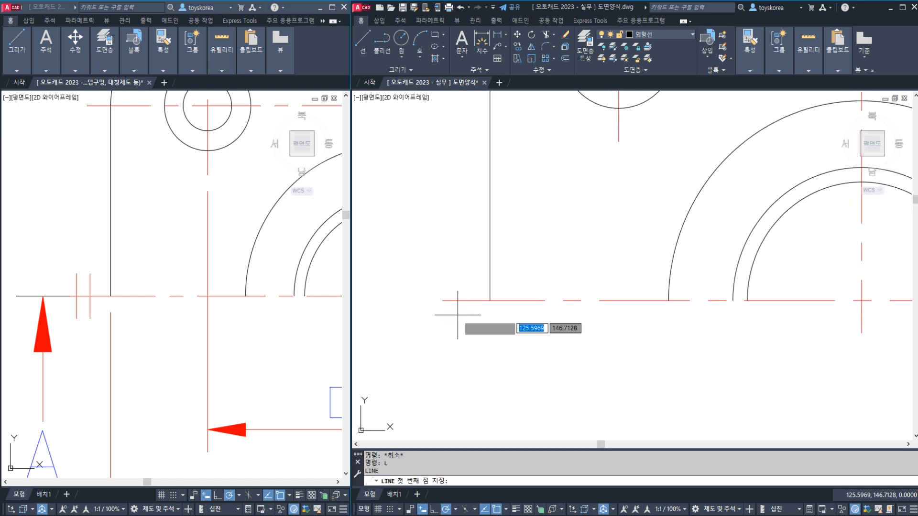
pyautogui.press('Return')
pyautogui.click(457, 316)
pyautogui.press('Escape')
# Step: Draw a vertical line about 3 mm long upward from the plan's horizontal axis, just outside the plate's left edge
pyautogui.write('L')
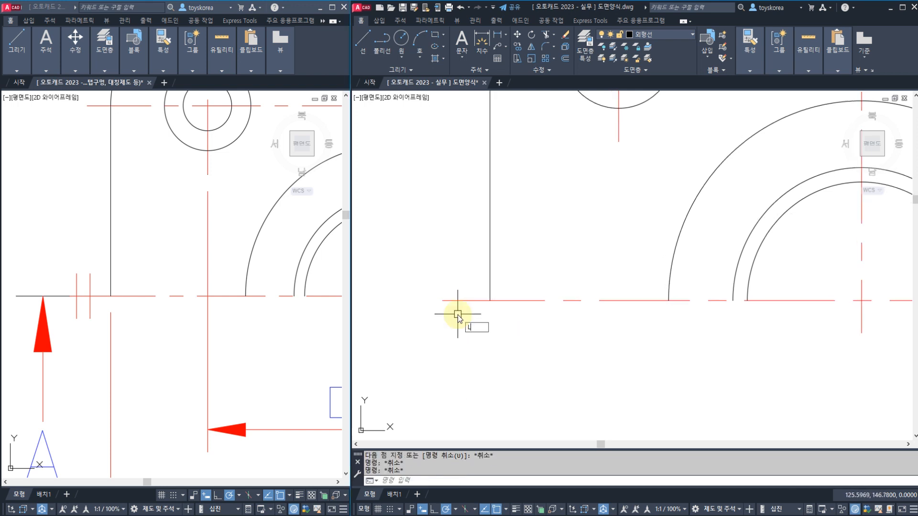
pyautogui.press('Return')
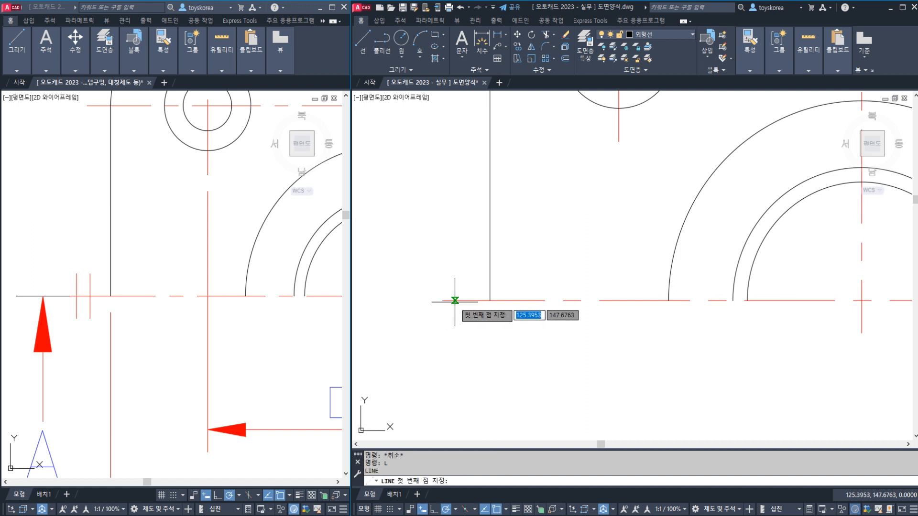
pyautogui.click(455, 300)
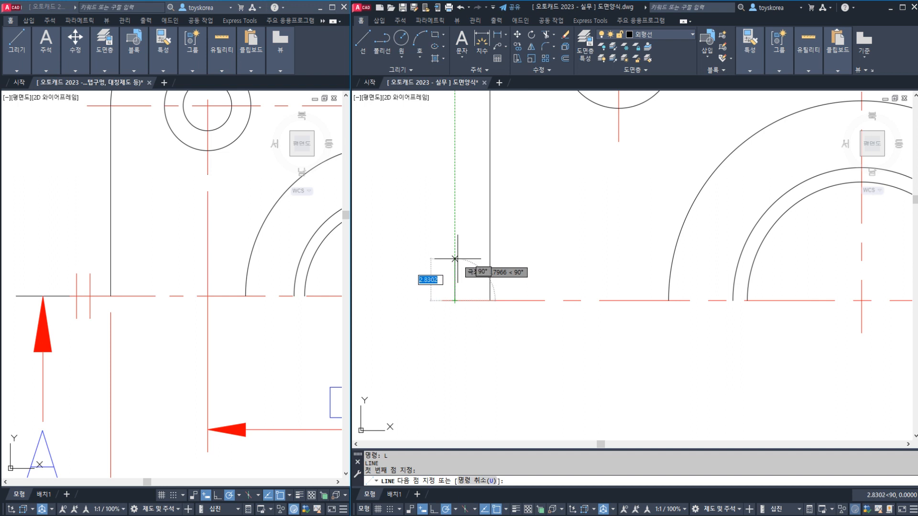
pyautogui.press('Escape')
pyautogui.scroll(-4, 459, 268)
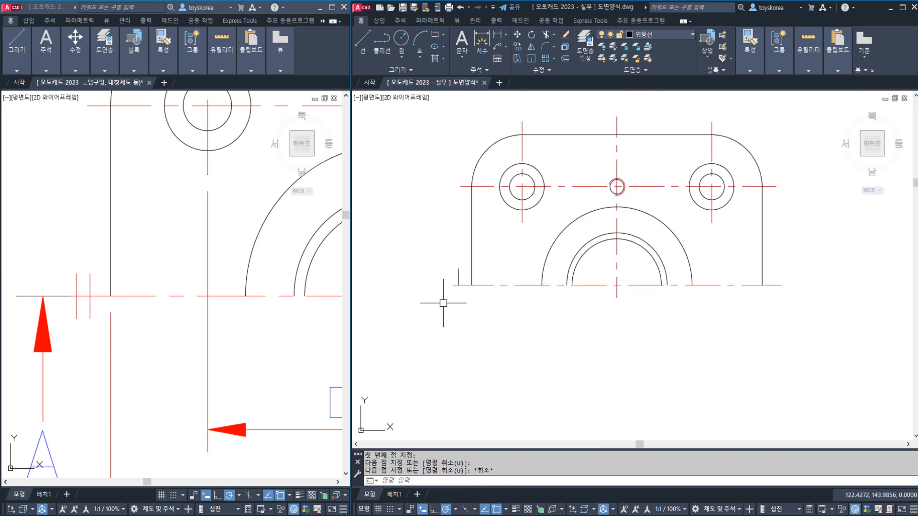
# Step: Move the short vertical line outside the plate's left edge to the 가는실선 layer
pyautogui.click(458, 277)
pyautogui.click(675, 41)
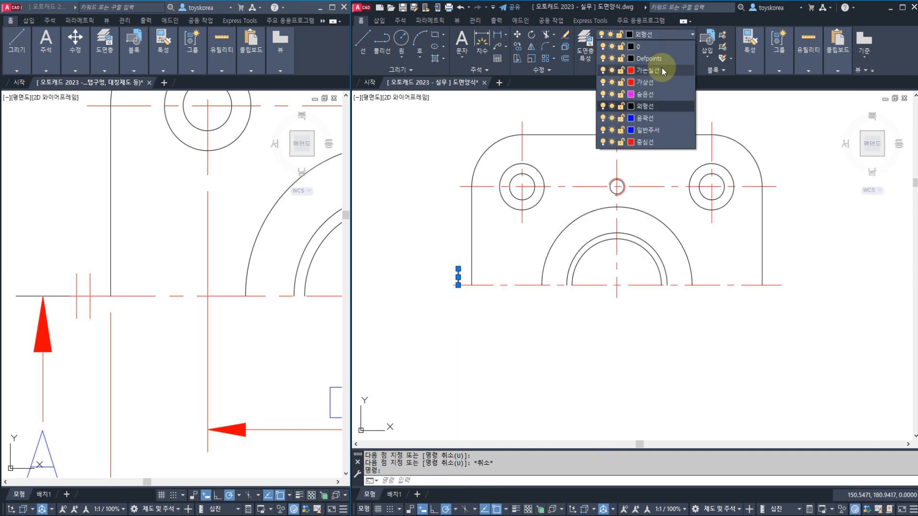
pyautogui.press('Escape')
pyautogui.press('Escape')
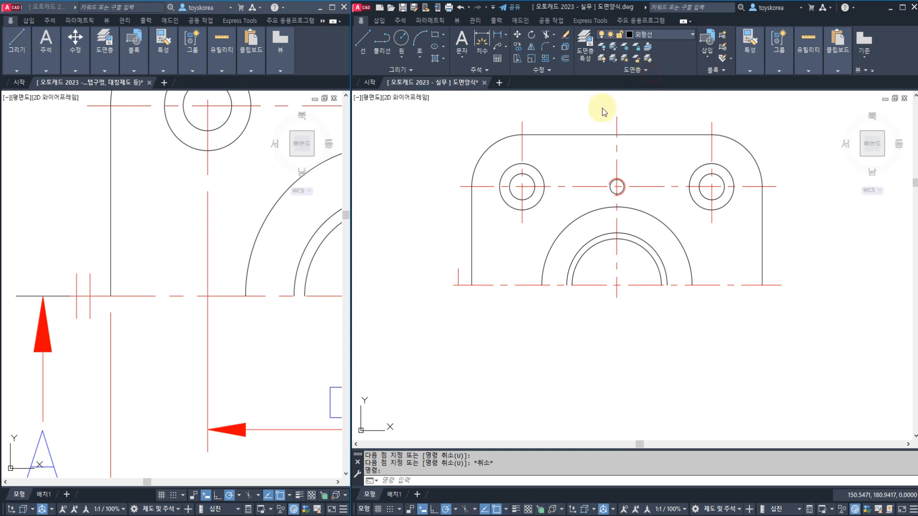
# Step: Copy the short vertical line horizontally about 1.1 mm to the right, forming a pair of parallel lines
pyautogui.scroll(4, 451, 287)
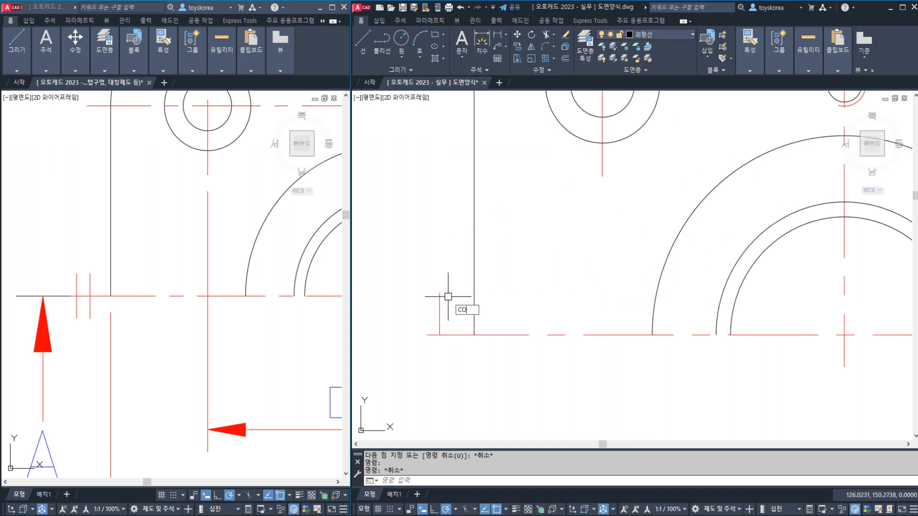
pyautogui.write('co')
pyautogui.press('space')
pyautogui.click(440, 309)
pyautogui.press('space')
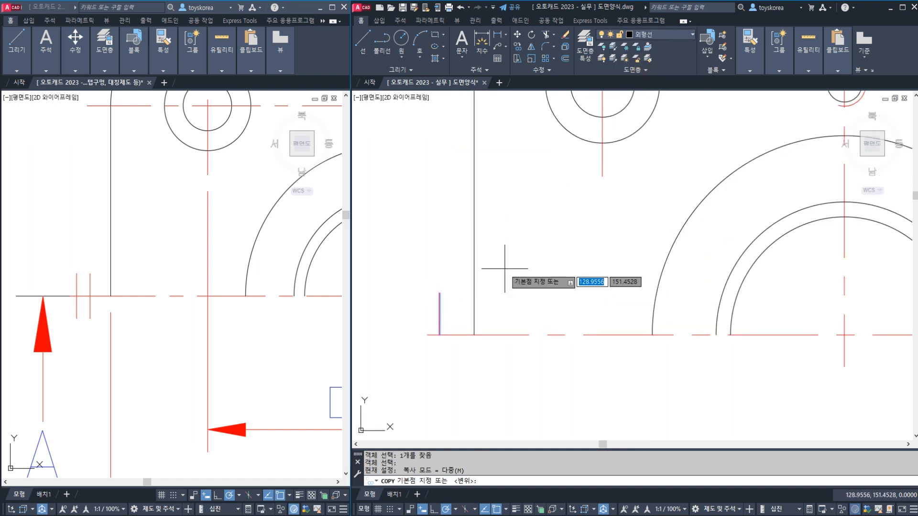
pyautogui.click(509, 264)
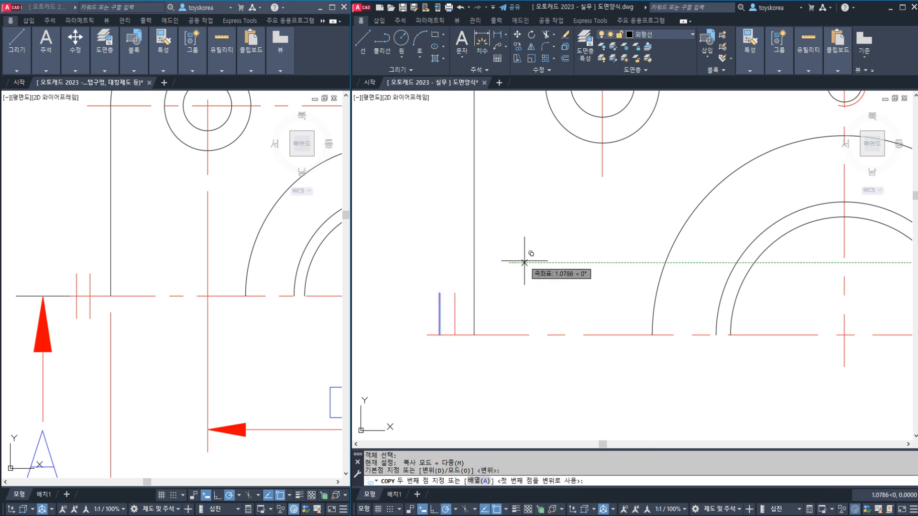
pyautogui.click(524, 263)
pyautogui.press('Escape')
# Step: Move both short lines straight down so their midpoints lie on the plan's horizontal axis
pyautogui.click(416, 280)
pyautogui.click(465, 348)
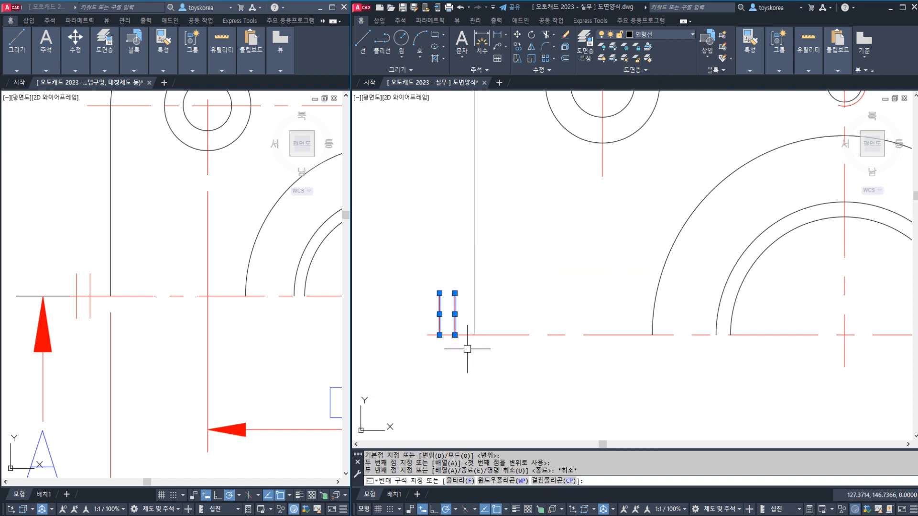
pyautogui.write('M')
pyautogui.press('space')
pyautogui.click(440, 315)
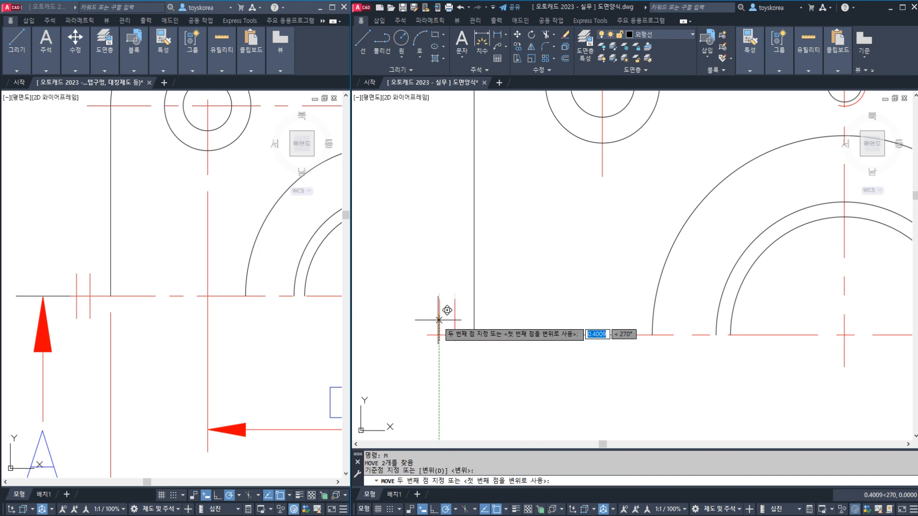
pyautogui.press('Escape')
# Step: Copy the double-line symmetry mark about 56 mm horizontally to the right end of the plan's axis
pyautogui.scroll(-4, 443, 322)
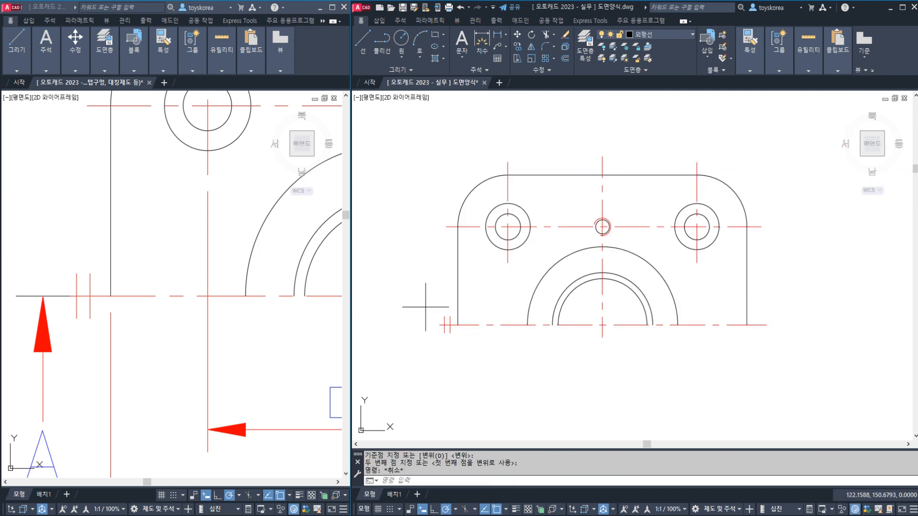
pyautogui.click(421, 308)
pyautogui.click(463, 357)
pyautogui.write('co')
pyautogui.press('space')
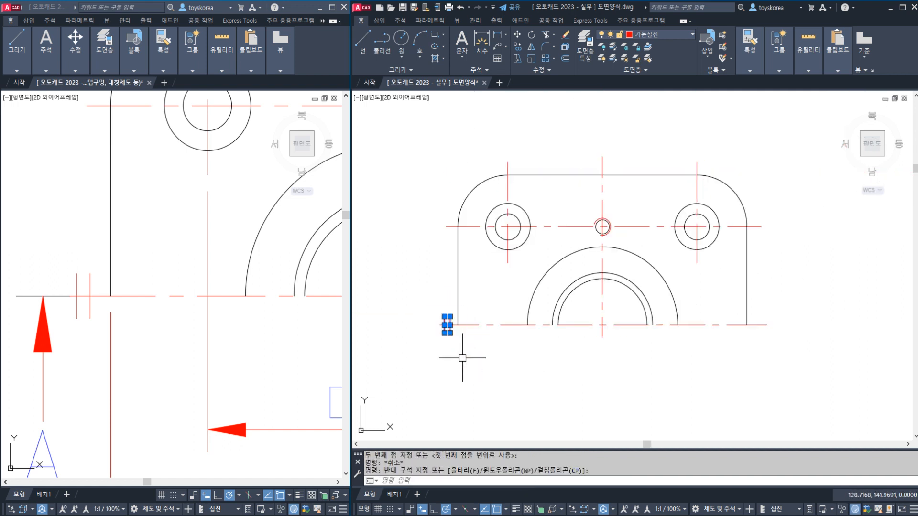
pyautogui.click(446, 359)
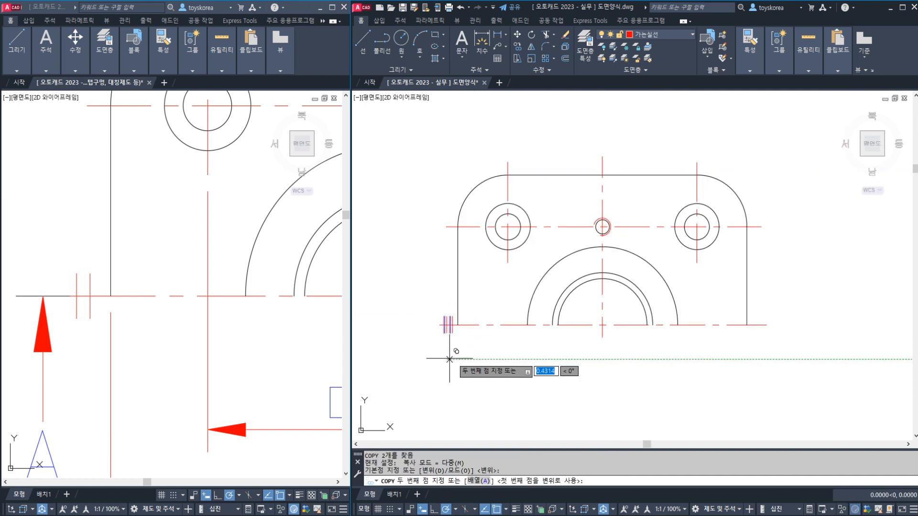
pyautogui.click(758, 359)
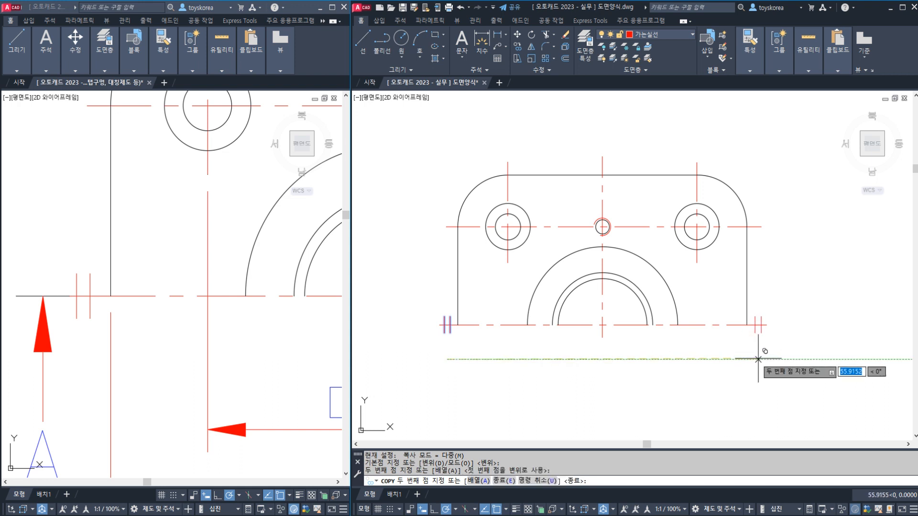
pyautogui.press('Escape')
pyautogui.press('Escape')
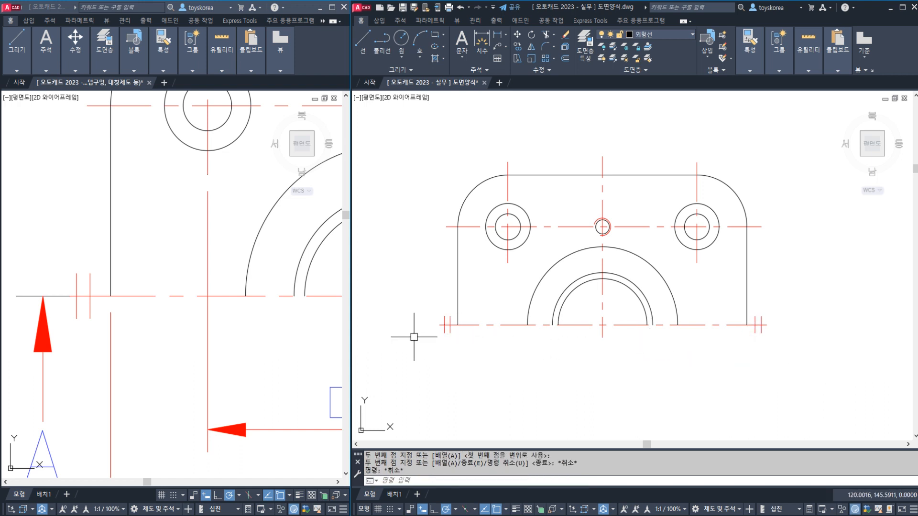
# Step: Display lineweights in the reference drawing and examine the thick ends of the cutting line at A and B
pyautogui.scroll(-5, 203, 340)
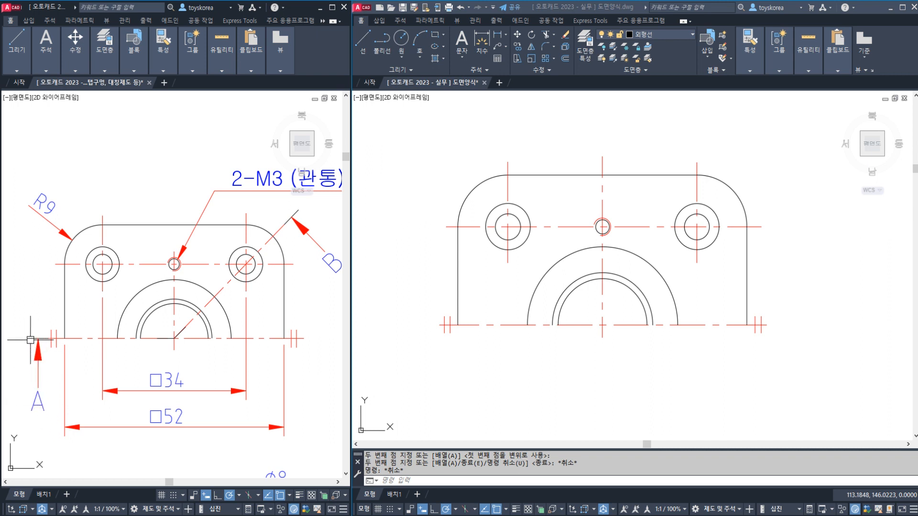
pyautogui.click(299, 496)
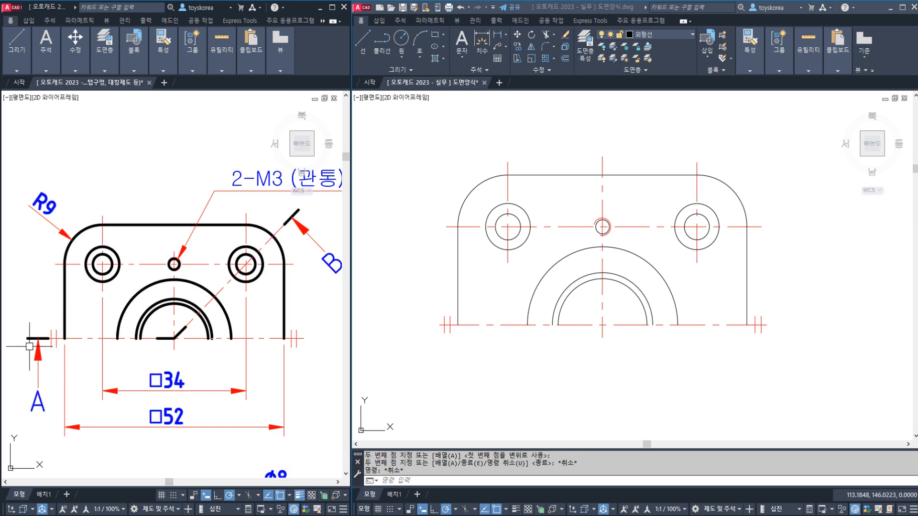
pyautogui.moveTo(55, 341); pyautogui.dragTo(25, 337)
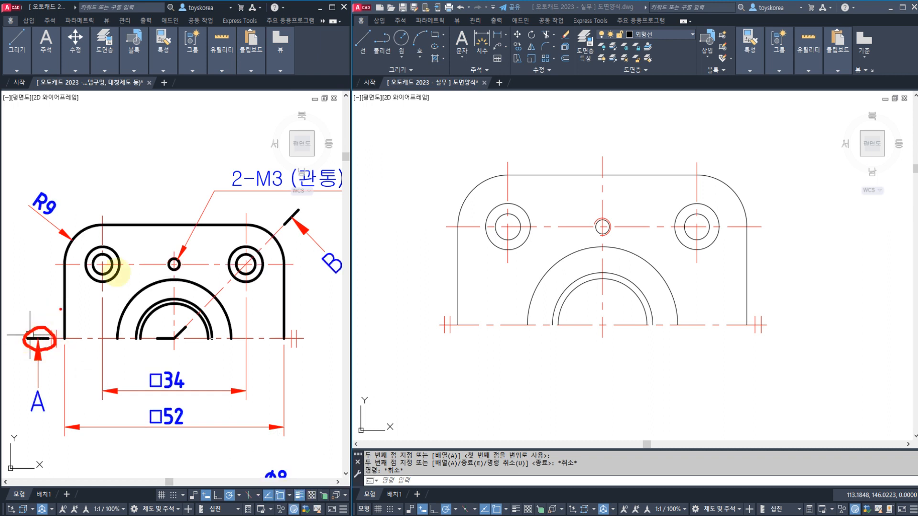
pyautogui.moveTo(311, 222)
pyautogui.mouseDown()
pyautogui.moveTo(276, 228)
pyautogui.moveTo(310, 210)
pyautogui.mouseUp()
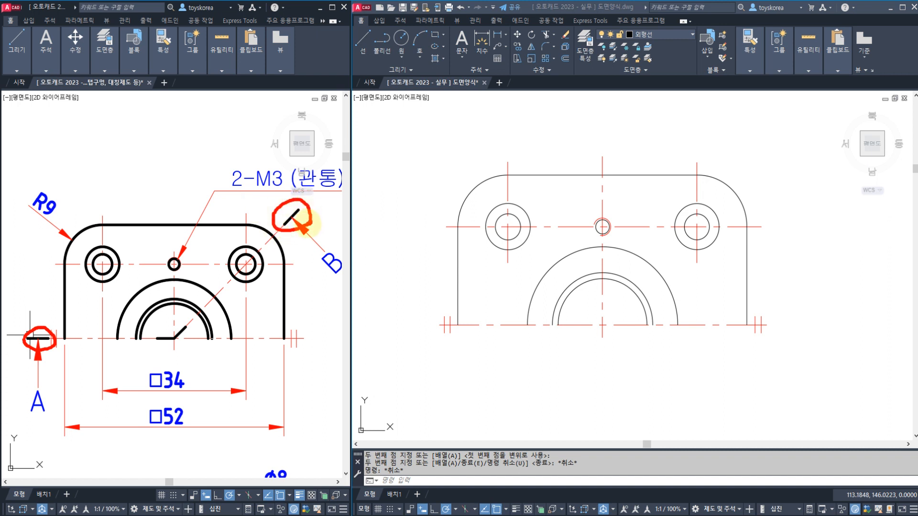
pyautogui.moveTo(201, 329)
pyautogui.mouseDown()
pyautogui.moveTo(191, 346)
pyautogui.moveTo(156, 343)
pyautogui.moveTo(172, 319)
pyautogui.mouseUp()
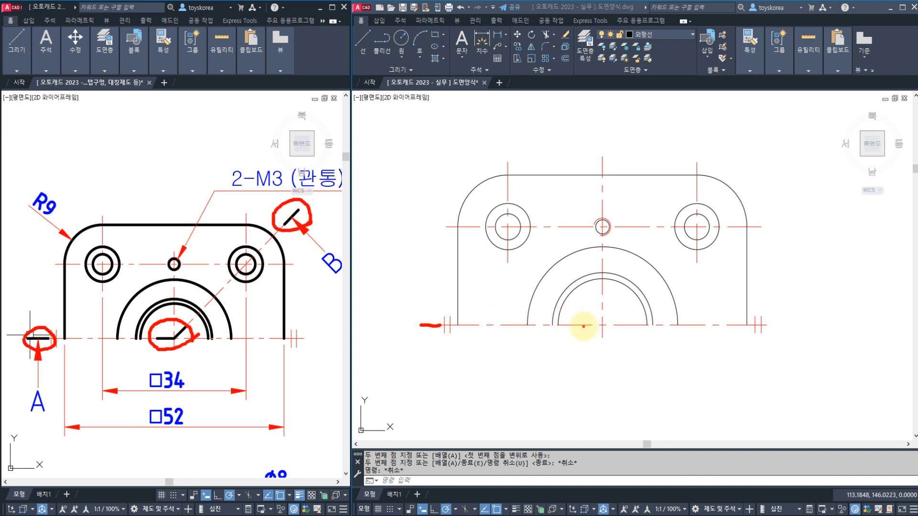
pyautogui.moveTo(600, 324); pyautogui.dragTo(619, 303)
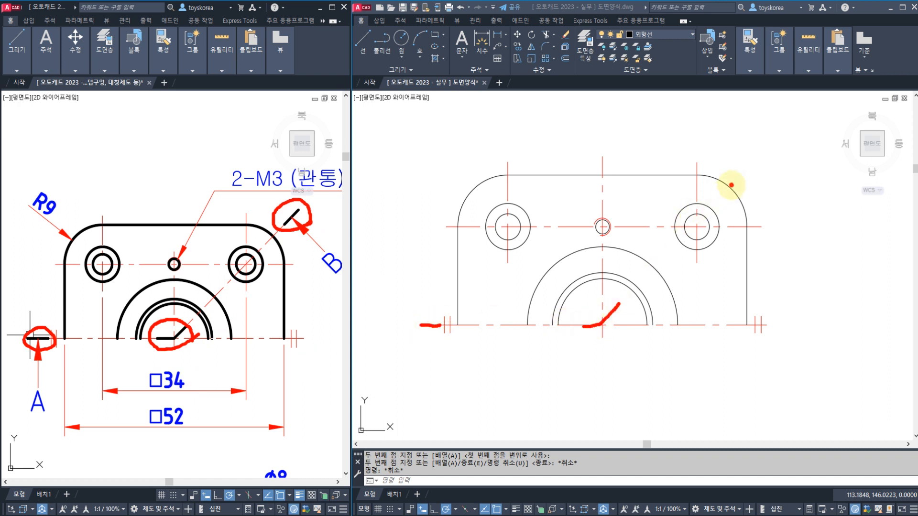
pyautogui.moveTo(732, 186); pyautogui.dragTo(750, 163)
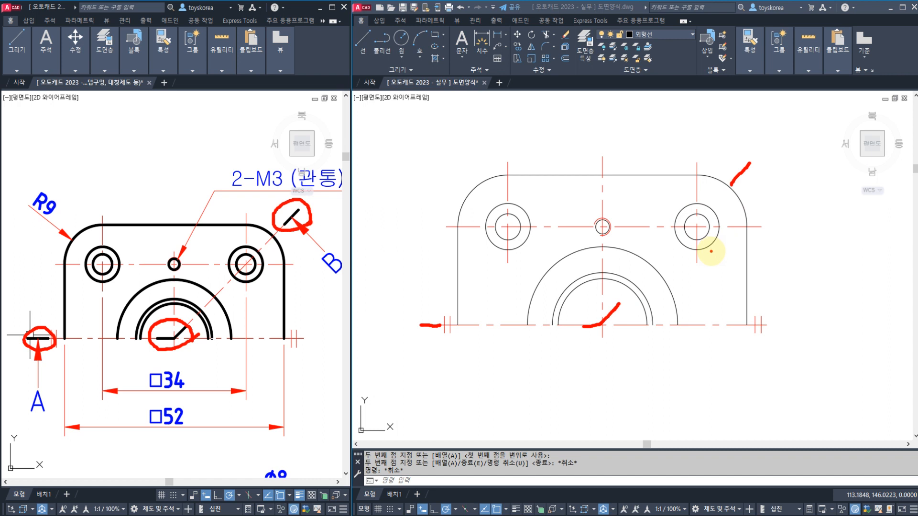
pyautogui.moveTo(306, 214)
pyautogui.mouseDown()
pyautogui.moveTo(286, 213)
pyautogui.moveTo(334, 221)
pyautogui.mouseUp()
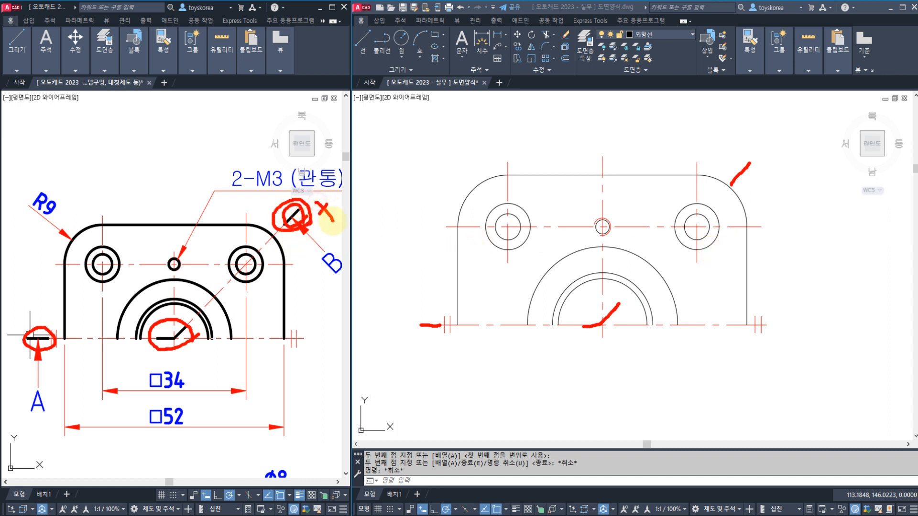
pyautogui.press('Escape')
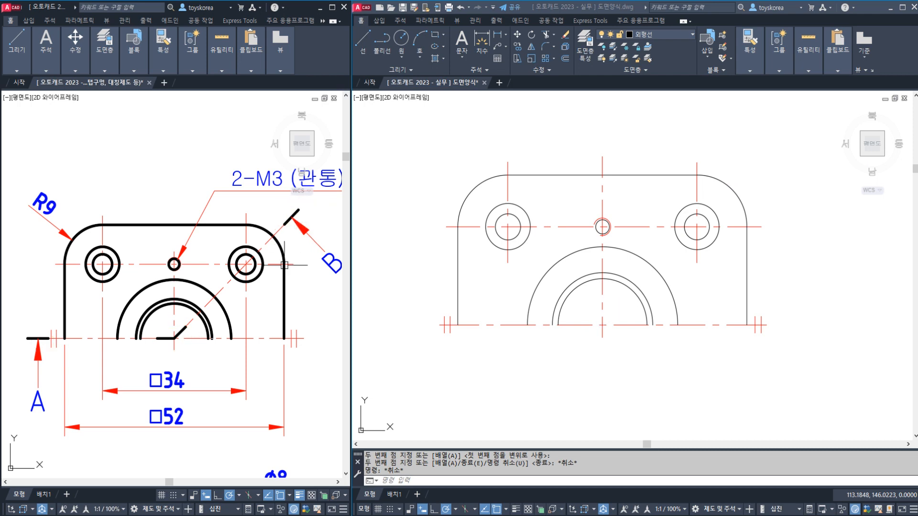
# Step: Turn off the lineweight display in the reference drawing
pyautogui.click(299, 495)
pyautogui.press('Escape')
pyautogui.press('Escape')
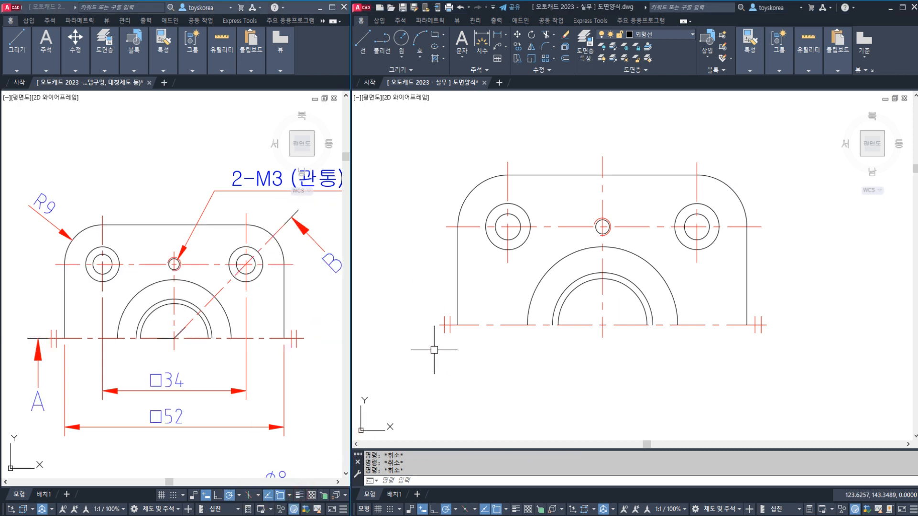
# Step: Draw a horizontal section line about 3 mm long, running outward from the left end of the plate's horizontal symmetry centreline
pyautogui.moveTo(426, 333); pyautogui.dragTo(436, 333, button='middle')
pyautogui.scroll(2, 436, 333)
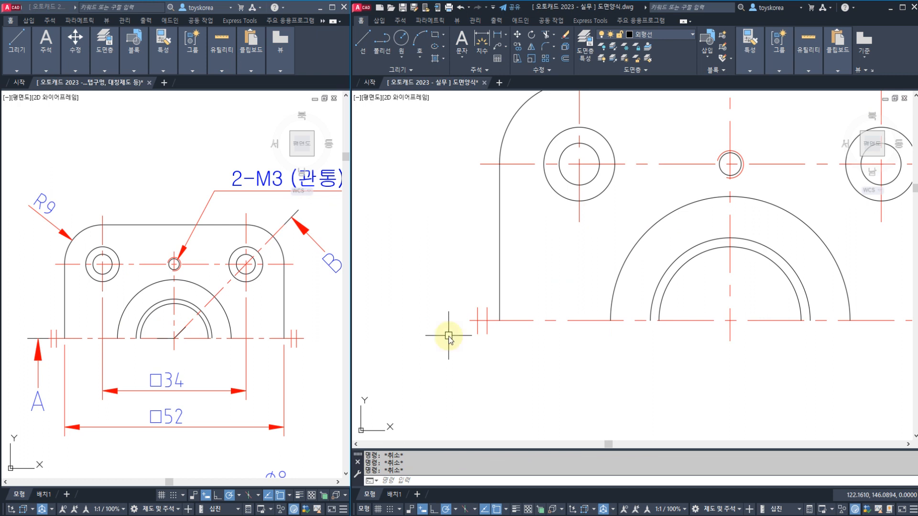
pyautogui.write('l')
pyautogui.press('Return')
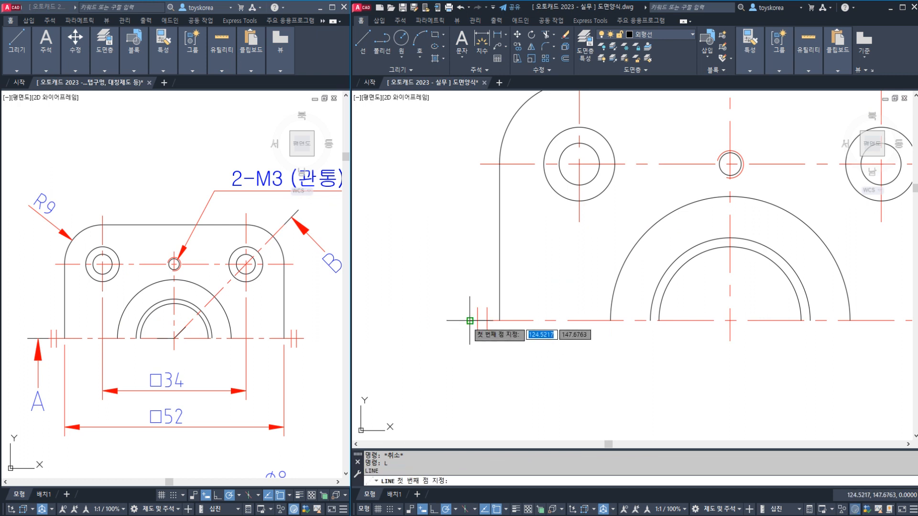
pyautogui.click(470, 320)
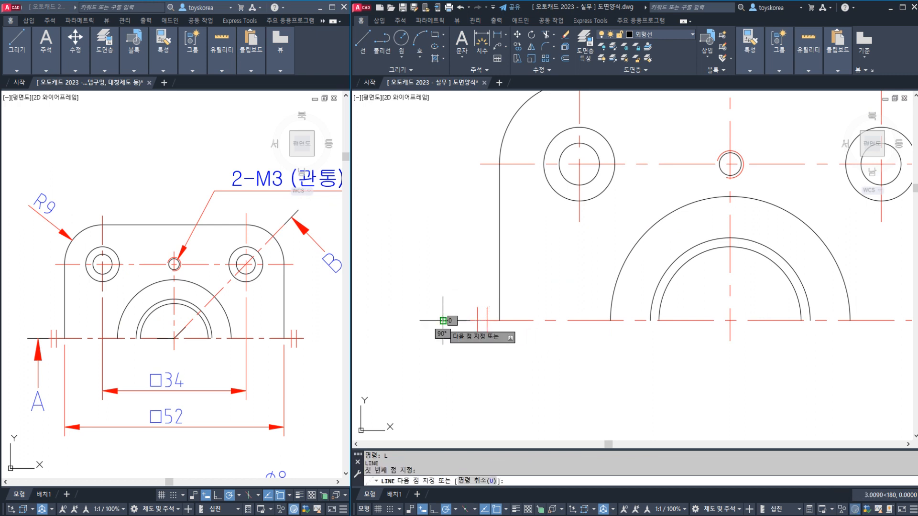
pyautogui.press('Escape')
# Step: Draw a short horizontal section line leftward from the centre of the concentric arcs, along the symmetry centreline
pyautogui.moveTo(639, 326); pyautogui.dragTo(493, 347, button='middle')
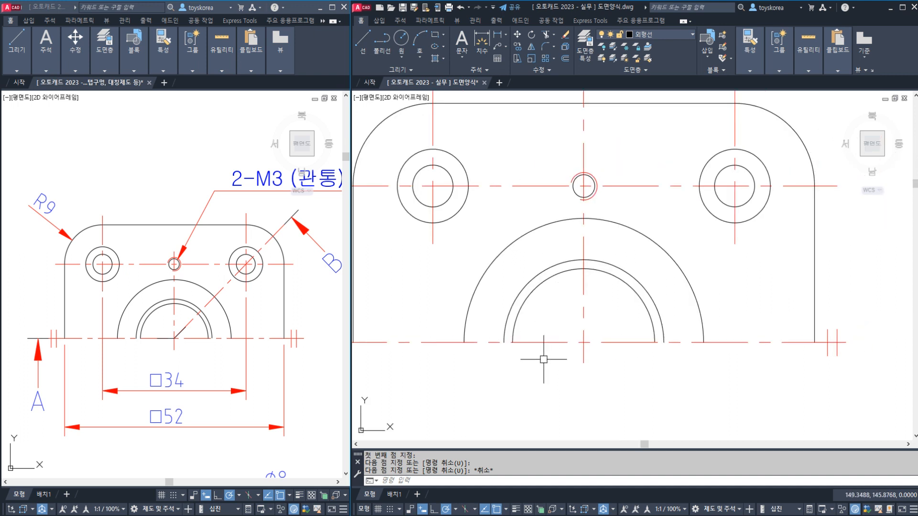
pyautogui.write('l')
pyautogui.press('Return')
pyautogui.click(583, 343)
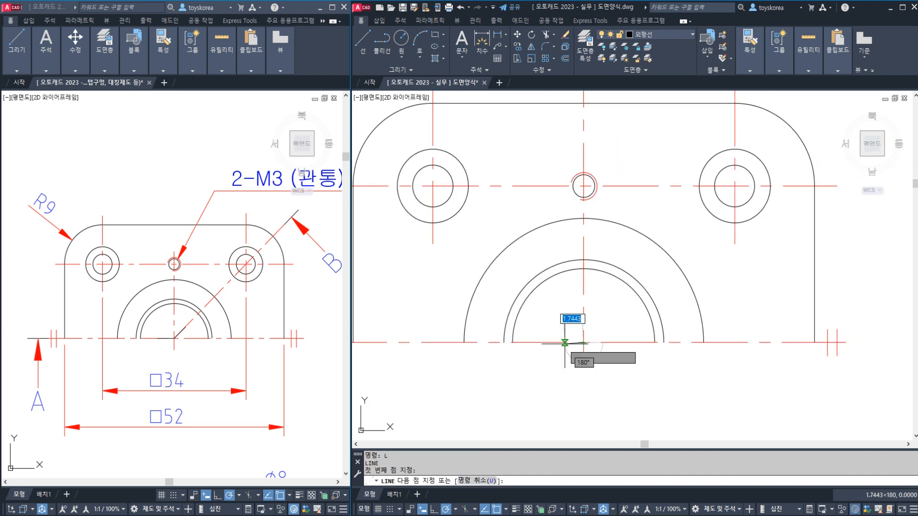
pyautogui.click(561, 343)
pyautogui.press('Escape')
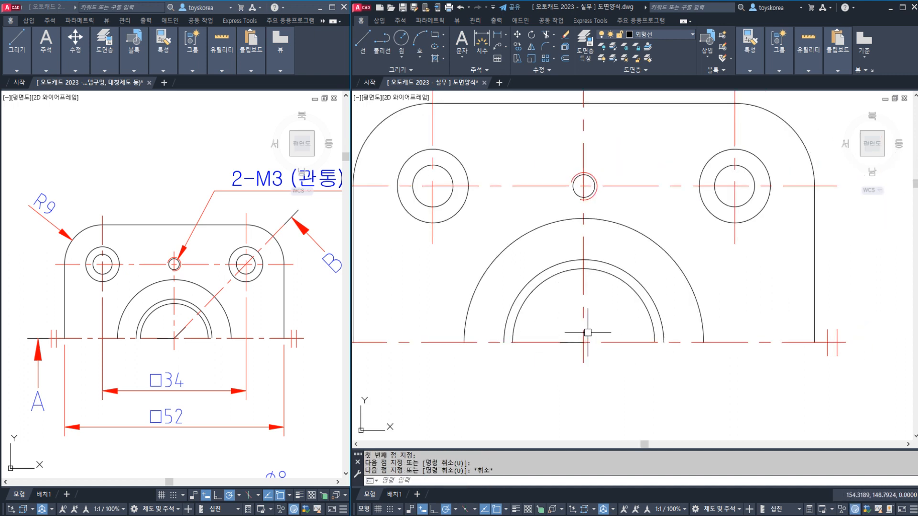
# Step: Draw a construction line from the centre of the concentric arcs through the centre of the right counterbored hole
pyautogui.moveTo(581, 337); pyautogui.dragTo(566, 340, button='middle')
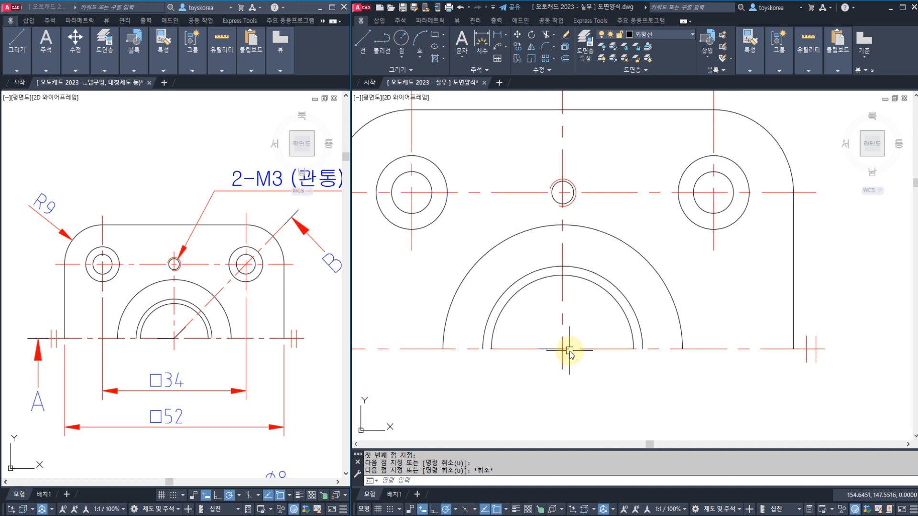
pyautogui.write('XL')
pyautogui.press('Return')
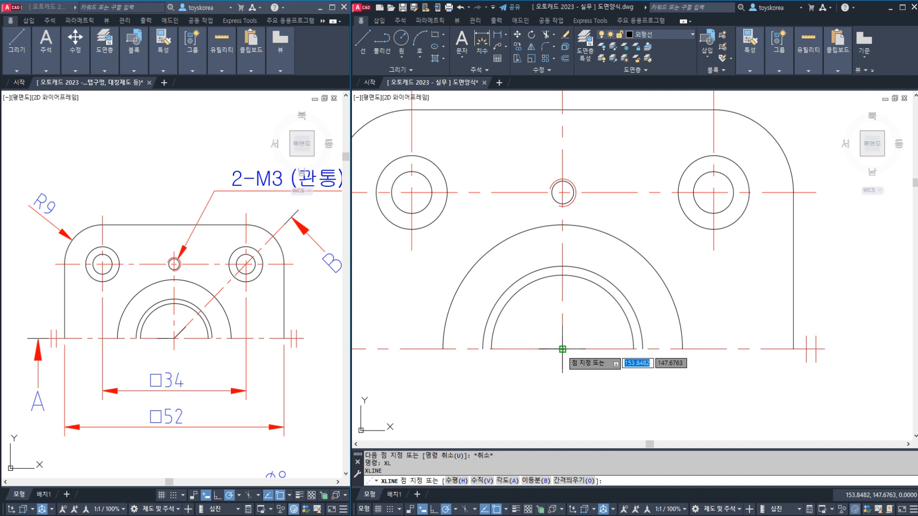
pyautogui.click(563, 349)
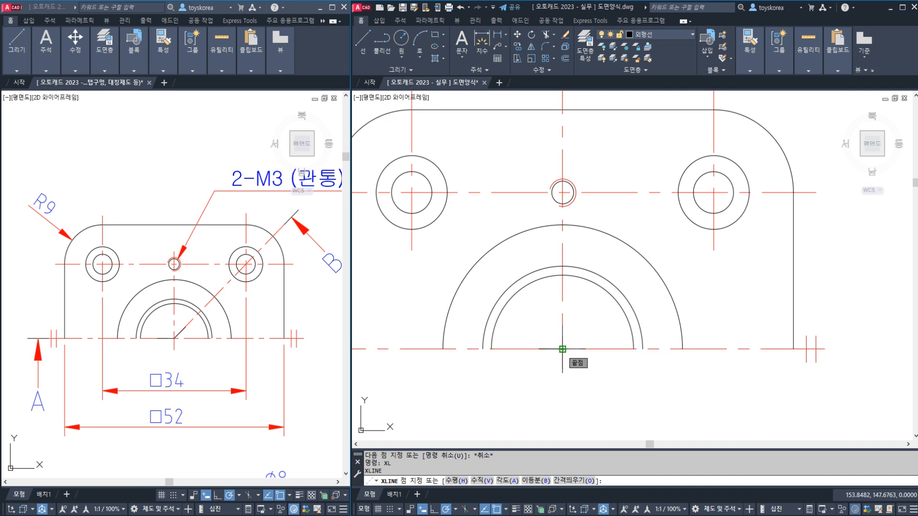
pyautogui.click(714, 192)
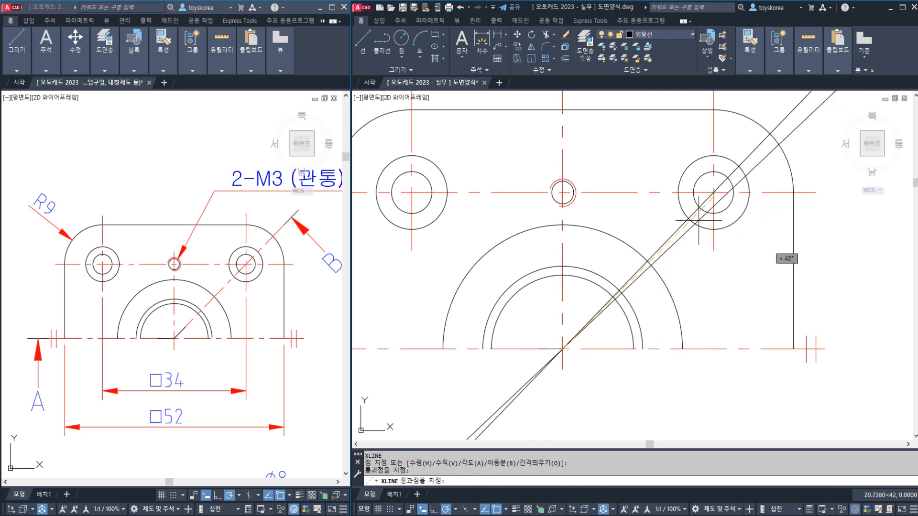
pyautogui.press('Escape')
# Step: Trim off the part of the diagonal construction line below the horizontal symmetry centreline
pyautogui.write('TR')
pyautogui.press('Return')
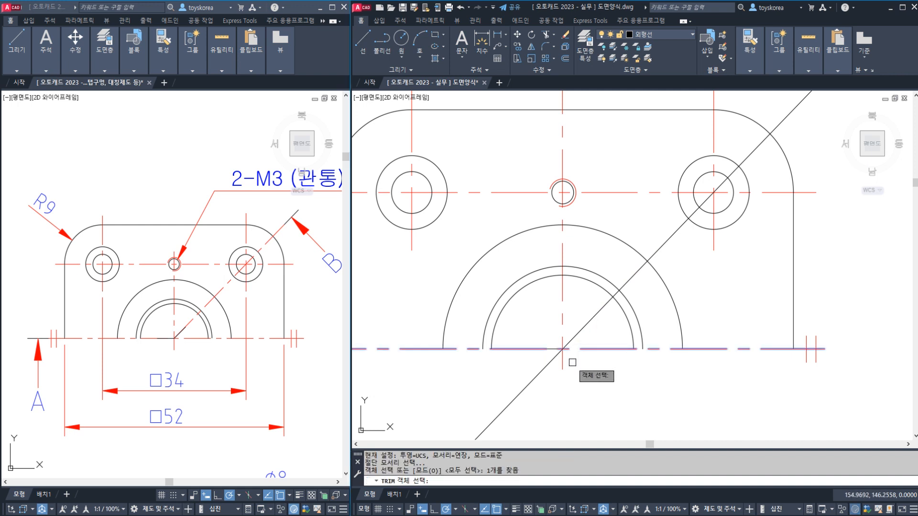
pyautogui.press('Escape')
# Step: Break the diagonal line just outside the plate's upper-right rounded corner and erase the piece beyond the gap
pyautogui.moveTo(667, 239); pyautogui.dragTo(620, 292, button='middle')
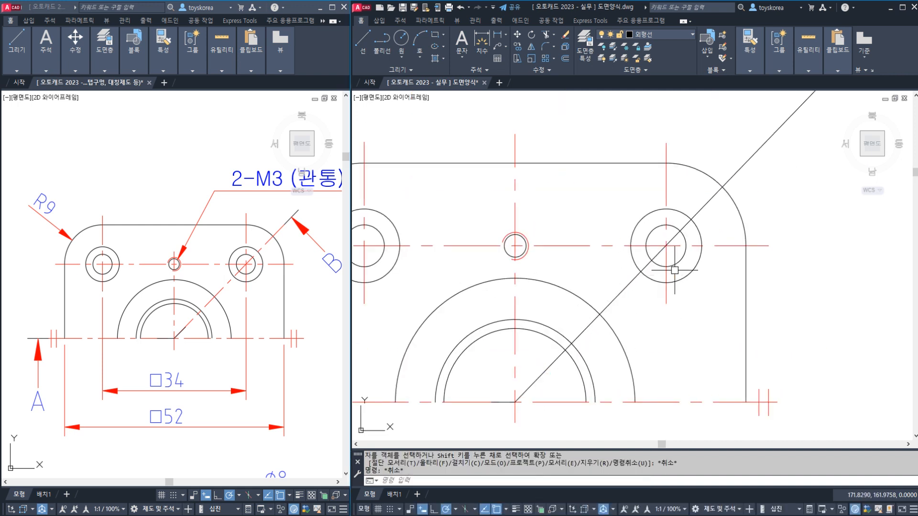
pyautogui.write('BR')
pyautogui.press('Return')
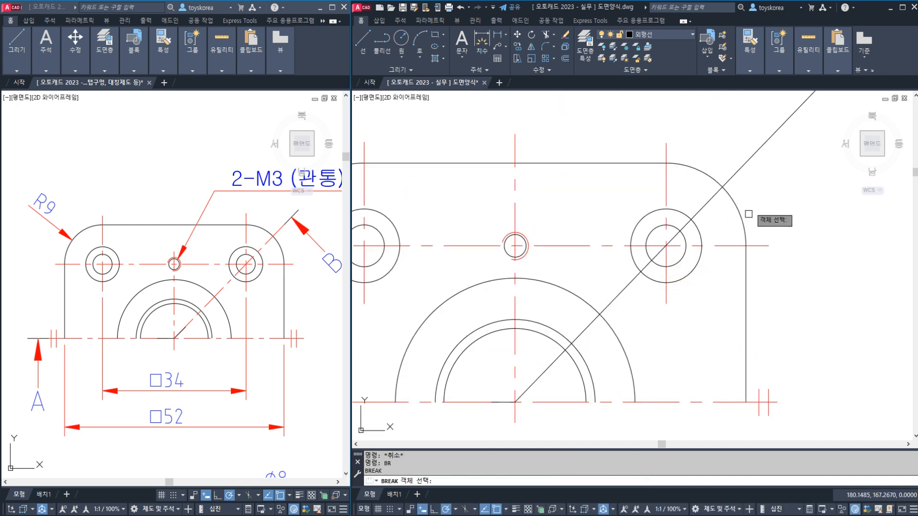
pyautogui.click(760, 148)
pyautogui.click(737, 173)
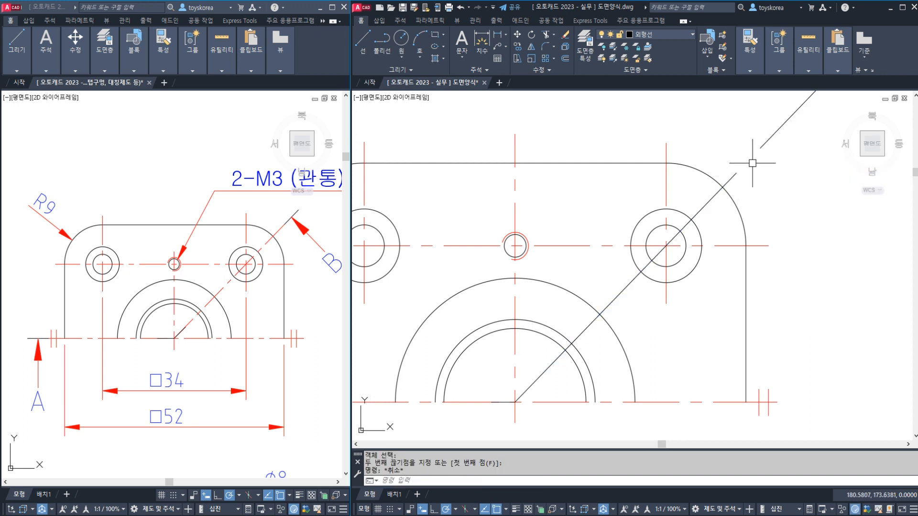
pyautogui.click(764, 145)
pyautogui.write('E')
pyautogui.press('Return')
# Step: Match the diagonal line's properties to those of the horizontal hole centreline
pyautogui.write('M')
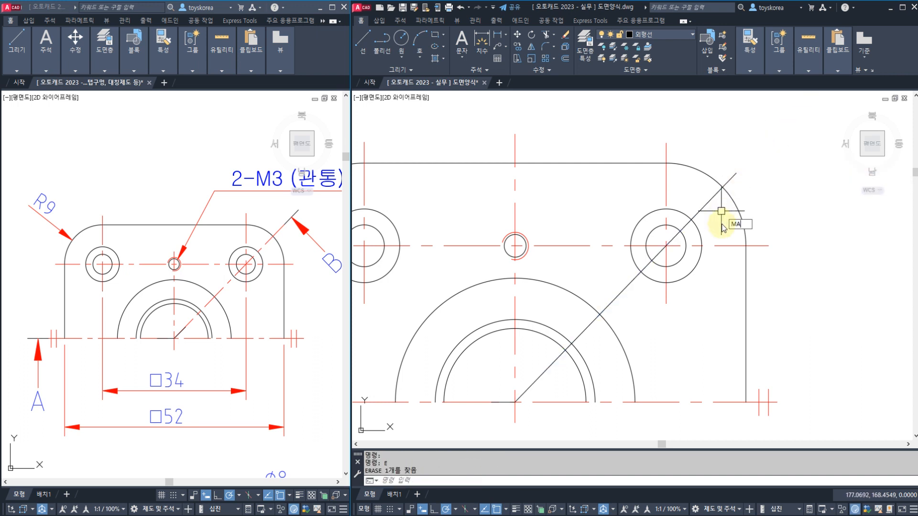
pyautogui.write('A')
pyautogui.press('Return')
pyautogui.click(721, 246)
pyautogui.click(702, 207)
pyautogui.press('Escape')
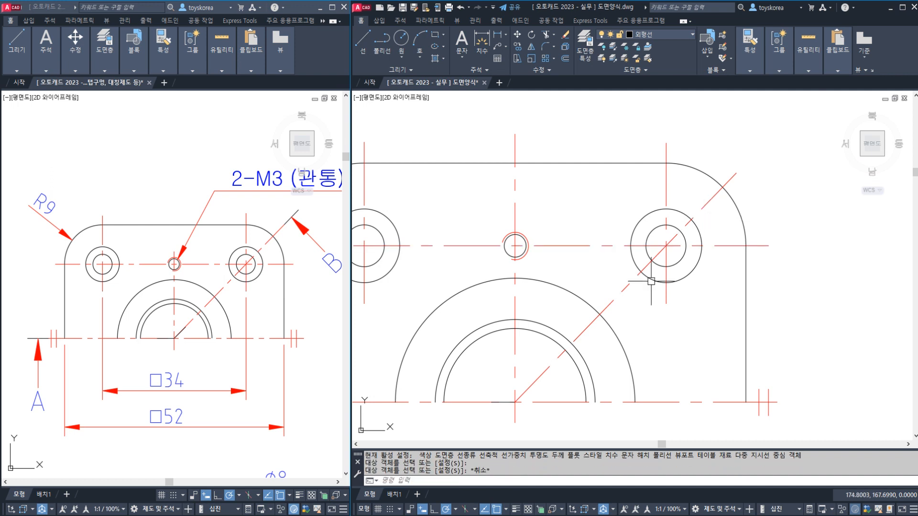
# Step: Draw a short section line from the centre of the concentric arcs up along the diagonal centreline
pyautogui.moveTo(611, 328); pyautogui.dragTo(612, 302, button='middle')
pyautogui.scroll(2, 527, 371)
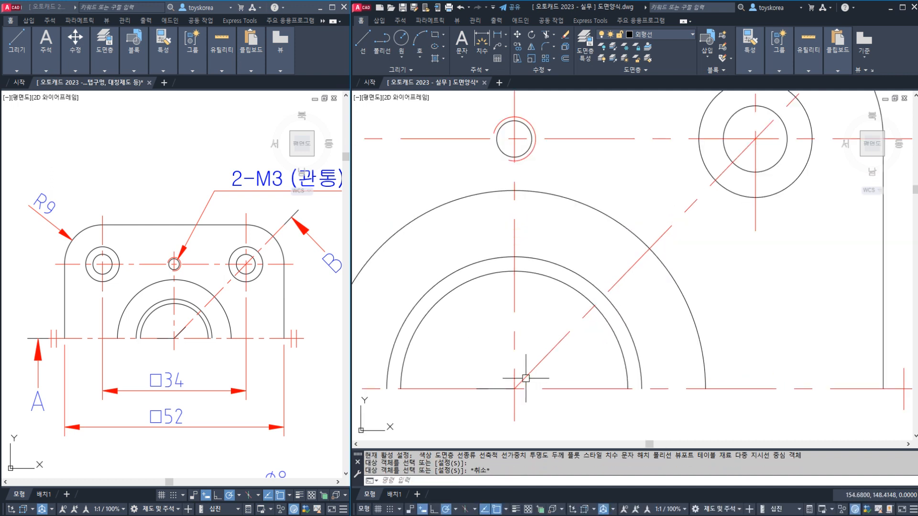
pyautogui.press('Return')
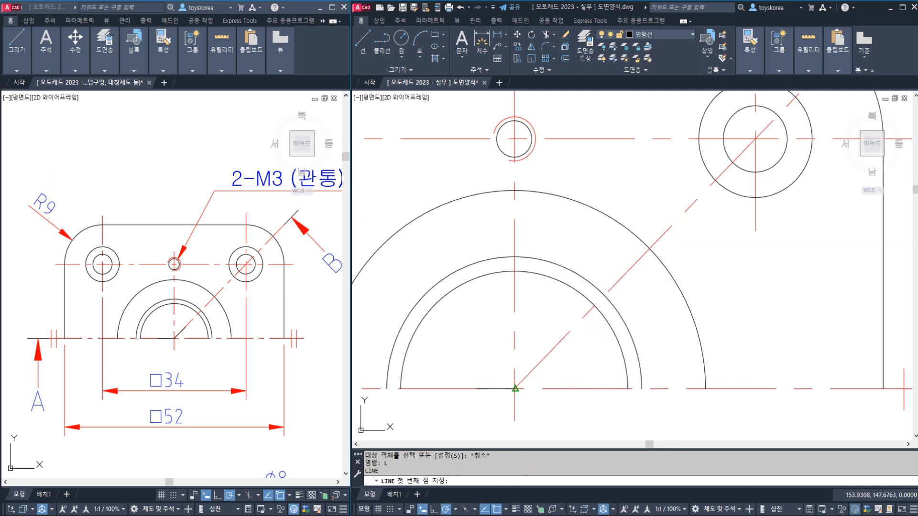
pyautogui.click(515, 387)
pyautogui.press('Escape')
pyautogui.press('Return')
pyautogui.click(516, 388)
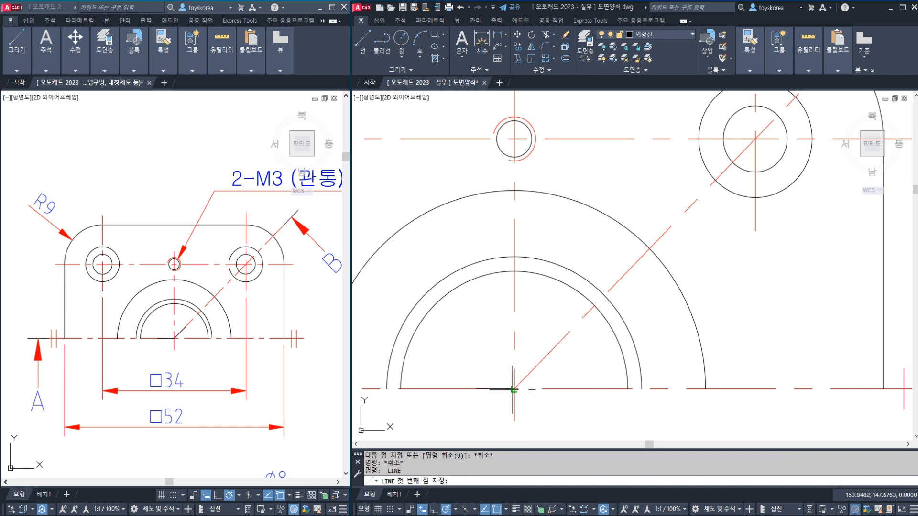
pyautogui.click(541, 362)
pyautogui.press('Escape')
pyautogui.press('Escape')
pyautogui.press('Escape')
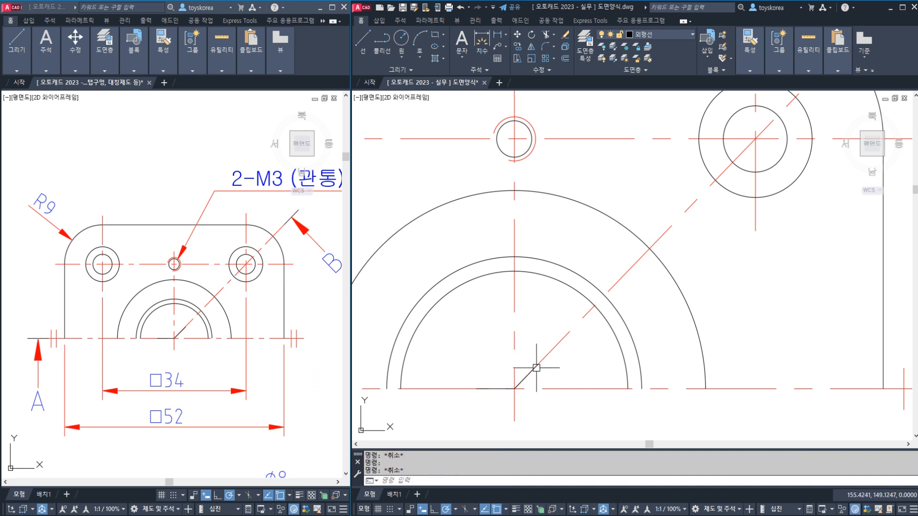
# Step: Draw a short section line outward from the upper end of the diagonal centreline, continuing in its direction
pyautogui.scroll(-3, 653, 266)
pyautogui.scroll(3, 641, 239)
pyautogui.press('Return')
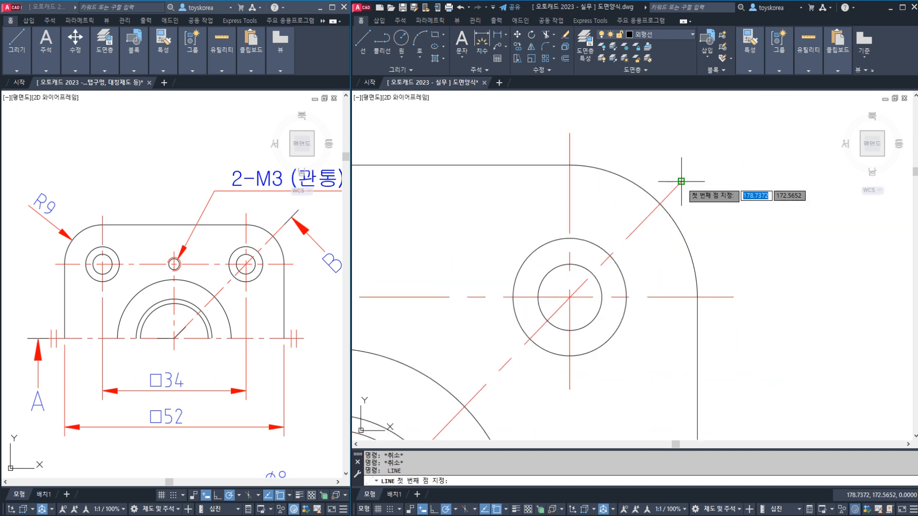
pyautogui.click(682, 181)
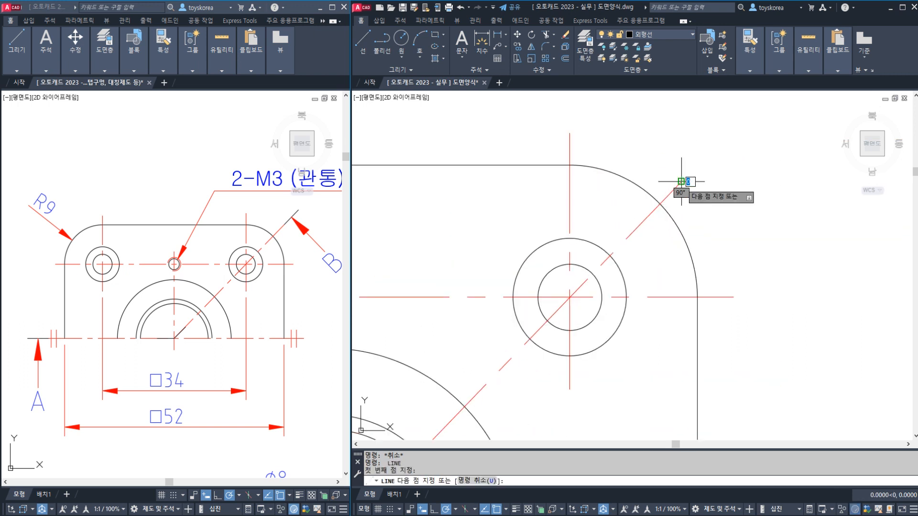
pyautogui.click(705, 156)
pyautogui.press('Escape')
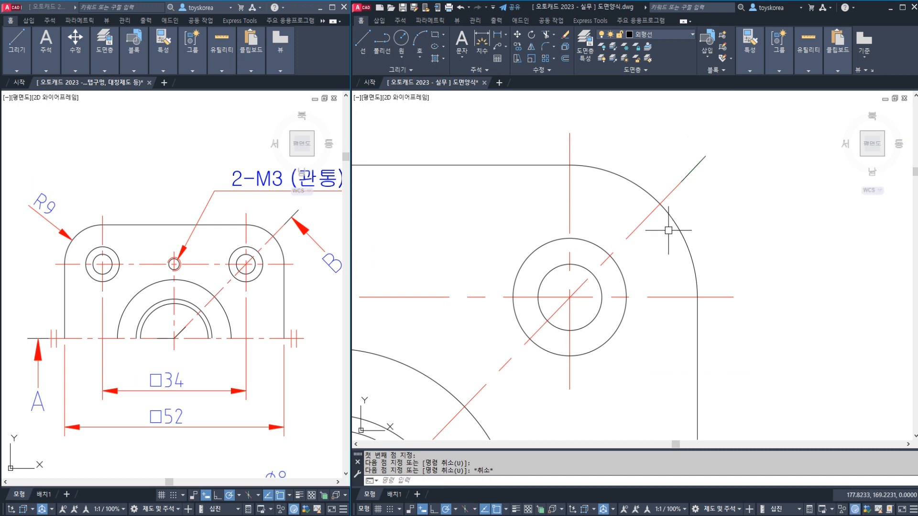
# Step: Turn on the lineweight display in the working drawing
pyautogui.scroll(-4, 669, 230)
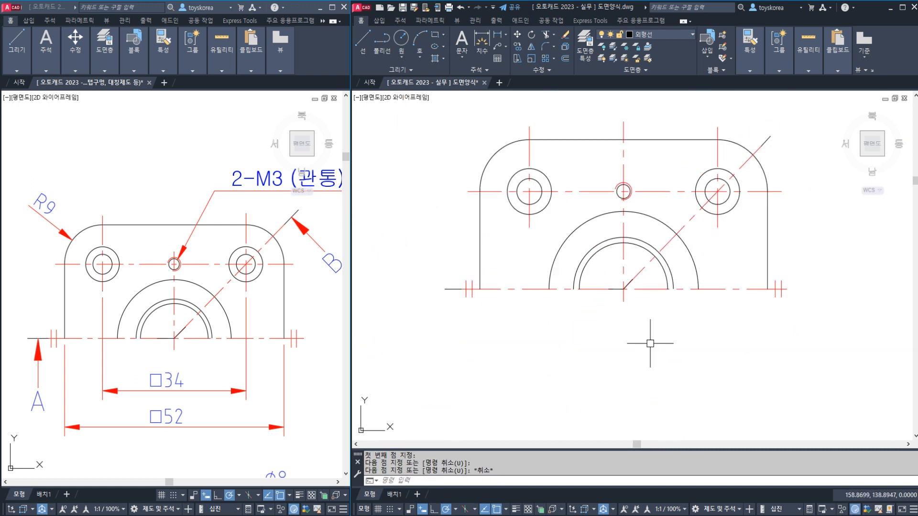
pyautogui.click(515, 509)
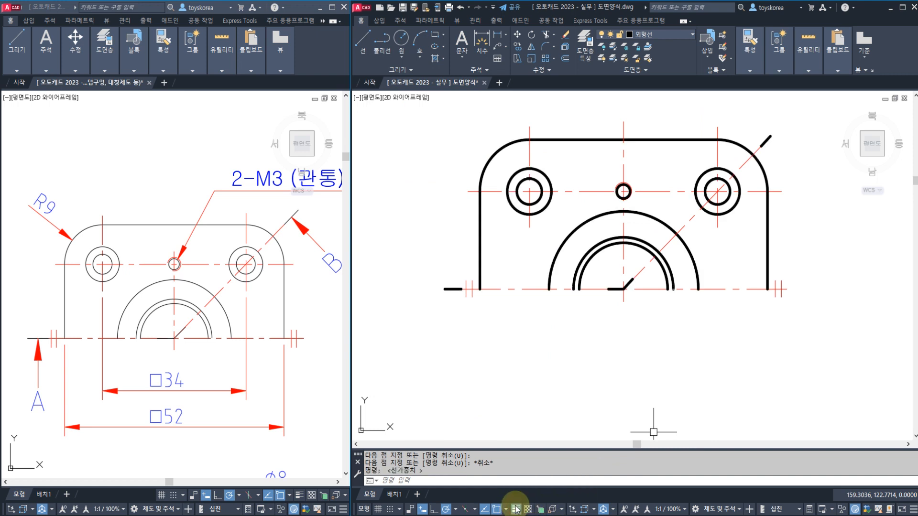
pyautogui.press('Escape')
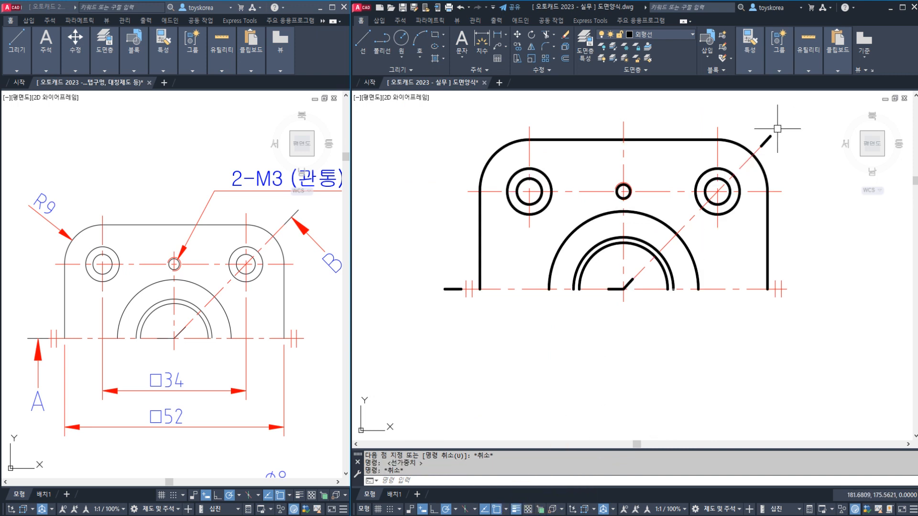
# Step: Stretch the outer end of the section line beyond the plate's rounded corner outward along 45° by about 0.4 mm
pyautogui.scroll(4, 772, 135)
pyautogui.click(759, 152)
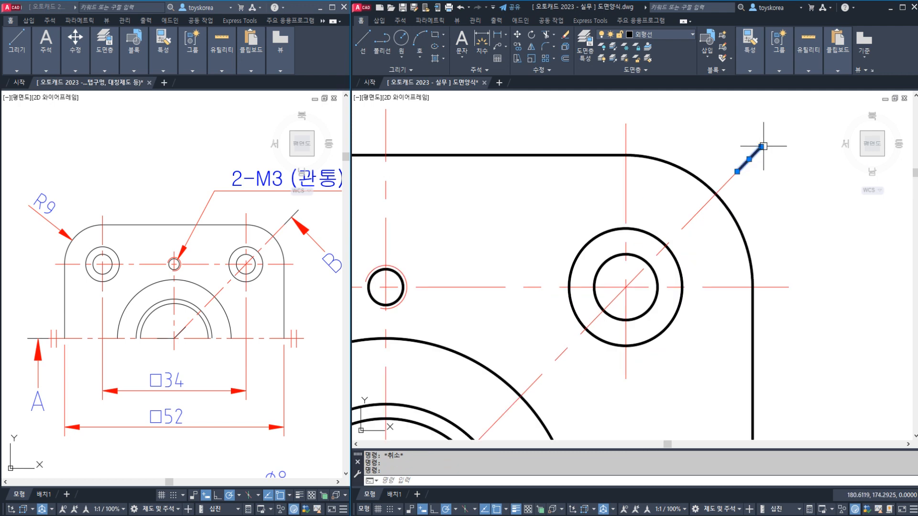
pyautogui.click(761, 147)
pyautogui.scroll(3, 769, 141)
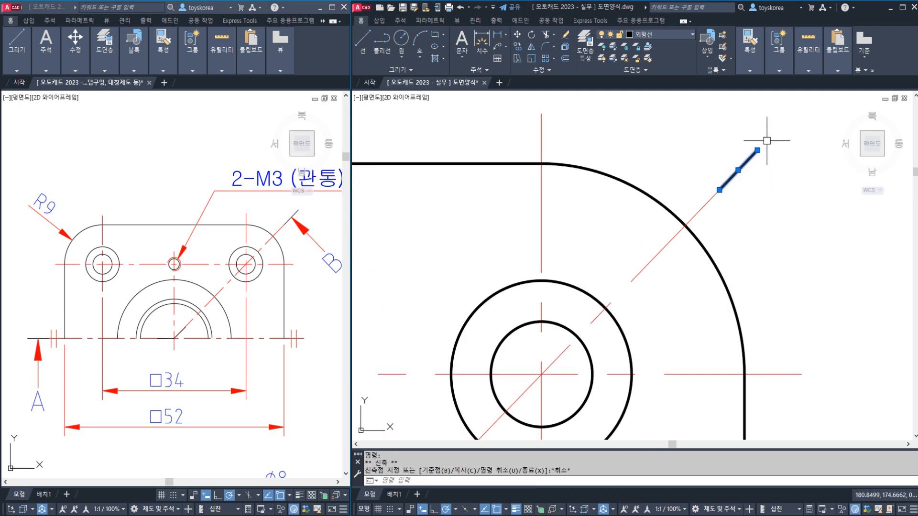
pyautogui.press('Escape')
pyautogui.press('Escape')
pyautogui.click(758, 150)
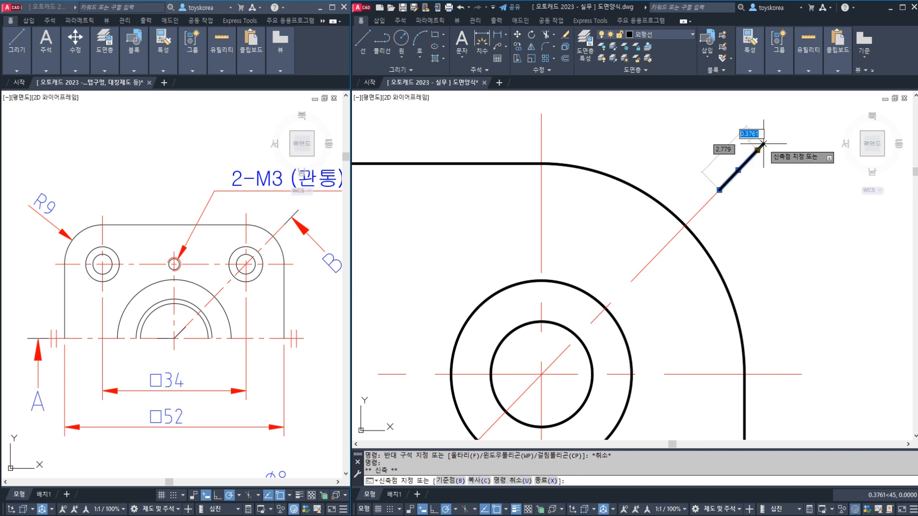
pyautogui.click(764, 144)
pyautogui.press('Escape')
# Step: Stretch the diagonal section segment at the arc centre slightly longer along the diagonal centreline
pyautogui.scroll(-6, 724, 199)
pyautogui.scroll(6, 591, 326)
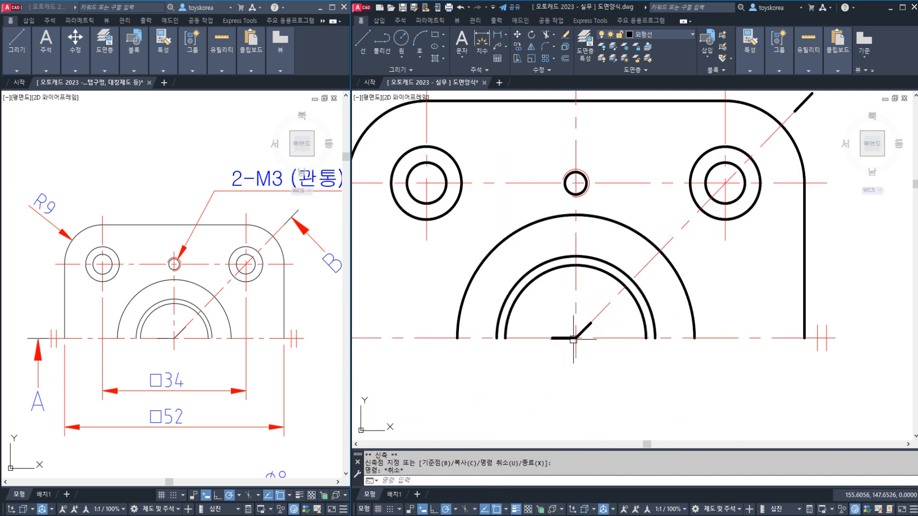
pyautogui.click(625, 311)
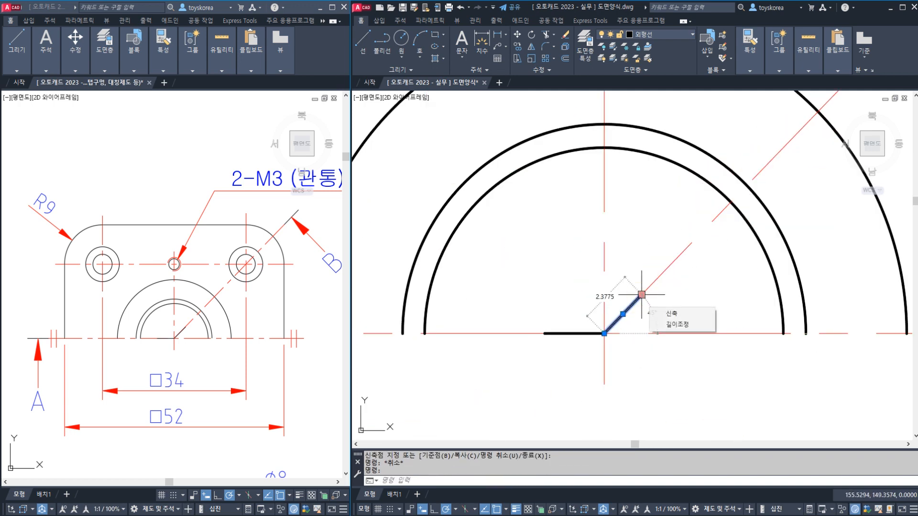
pyautogui.click(641, 294)
pyautogui.press('Escape')
pyautogui.press('Escape')
pyautogui.scroll(-6, 607, 315)
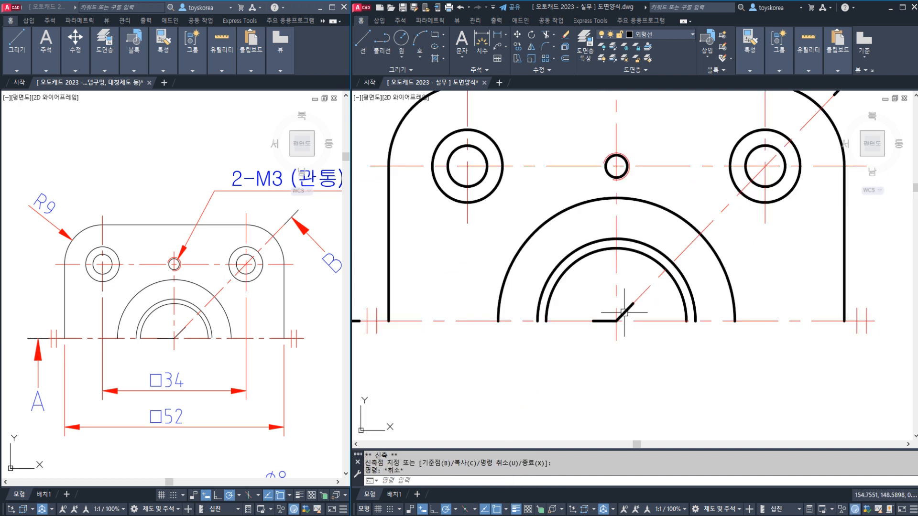
# Step: Turn off the lineweight display in the working drawing
pyautogui.click(516, 509)
pyautogui.click(453, 375)
pyautogui.press('Escape')
# Step: Draw a vertical quick leader about 11 mm long, with its arrowhead touching the horizontal section line end from below
pyautogui.scroll(3, 453, 330)
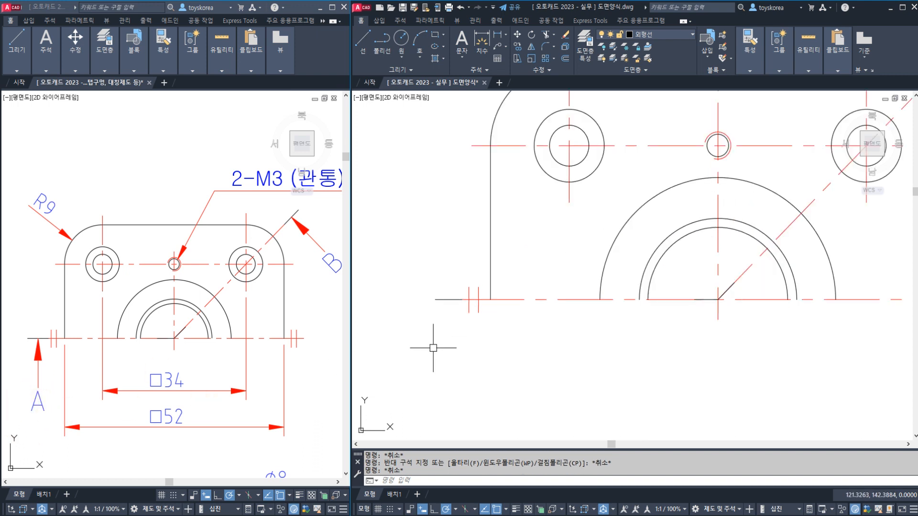
pyautogui.write('LE')
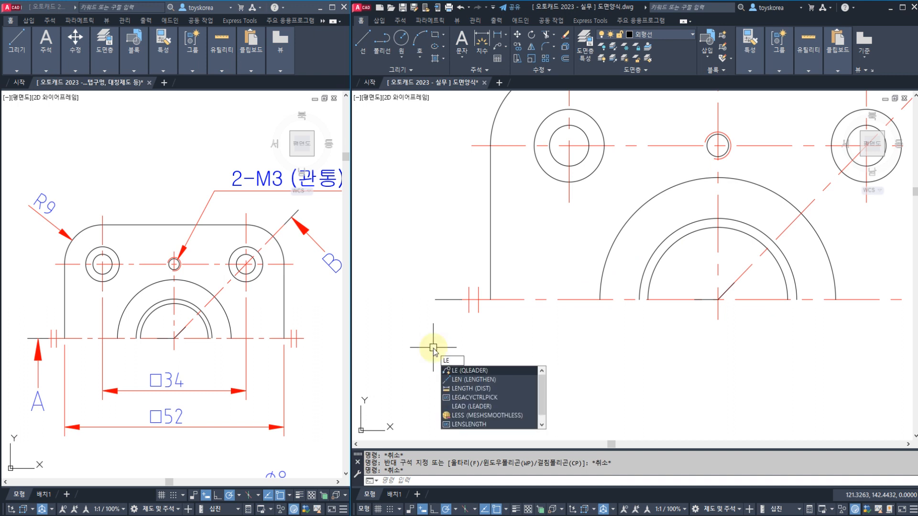
pyautogui.press('Return')
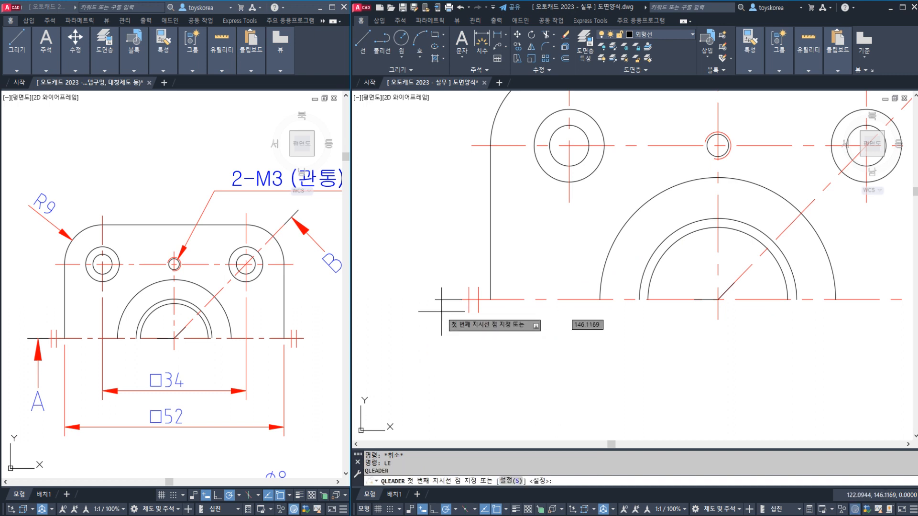
pyautogui.click(448, 300)
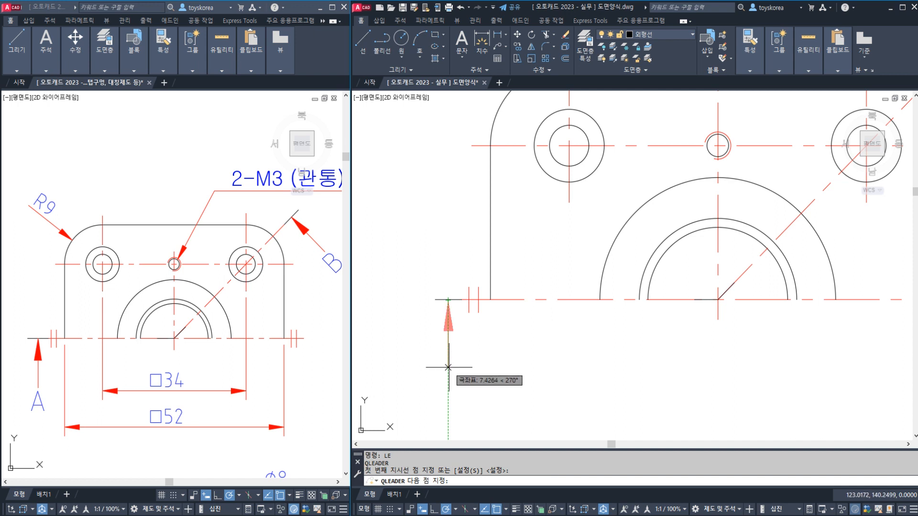
pyautogui.click(448, 400)
pyautogui.press('Escape')
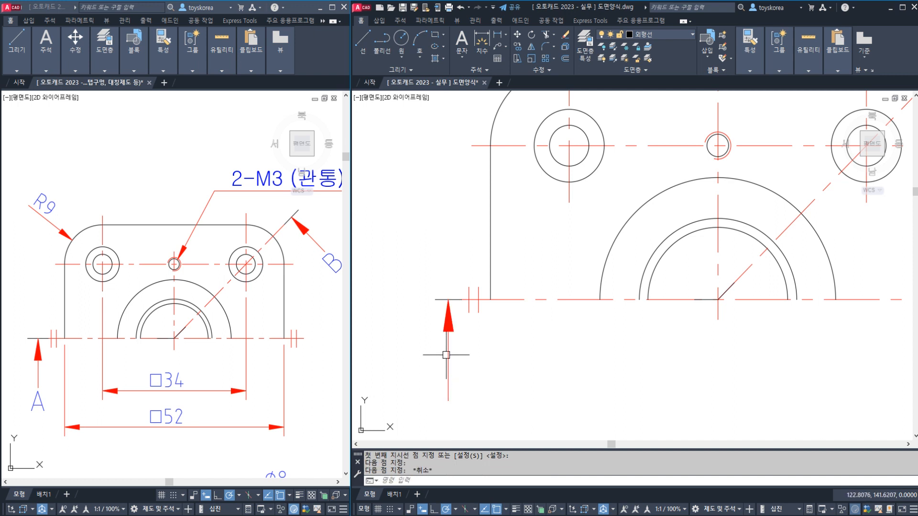
pyautogui.click(447, 358)
pyautogui.press('Escape')
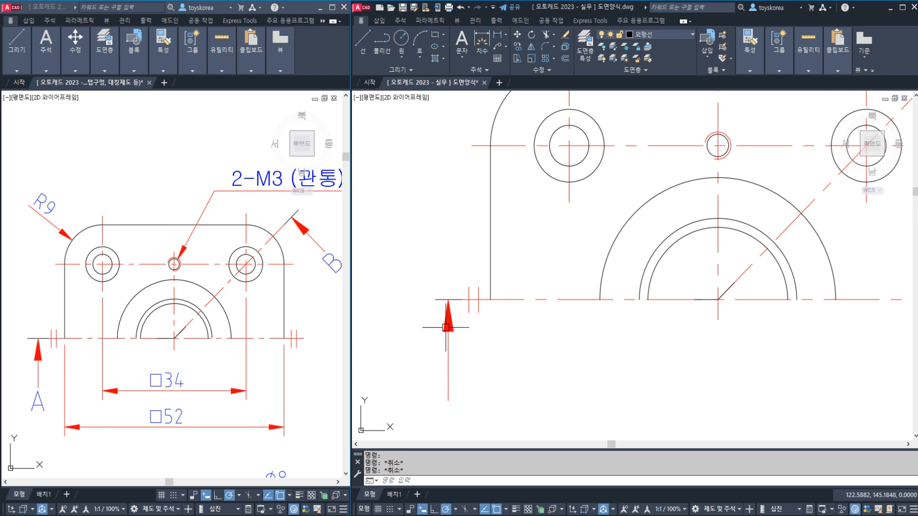
# Step: Set the leader's arrowhead size to 5 in its properties
pyautogui.press('Return')
pyautogui.click(449, 351)
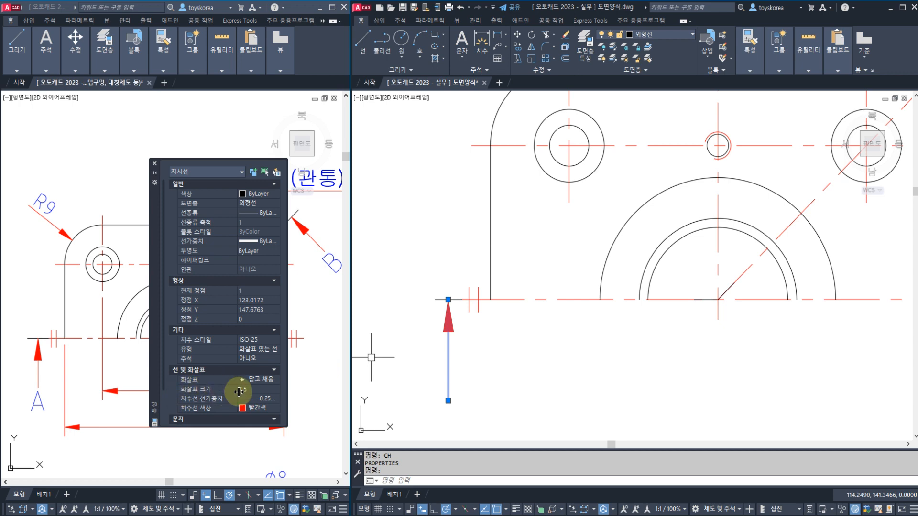
pyautogui.write('5')
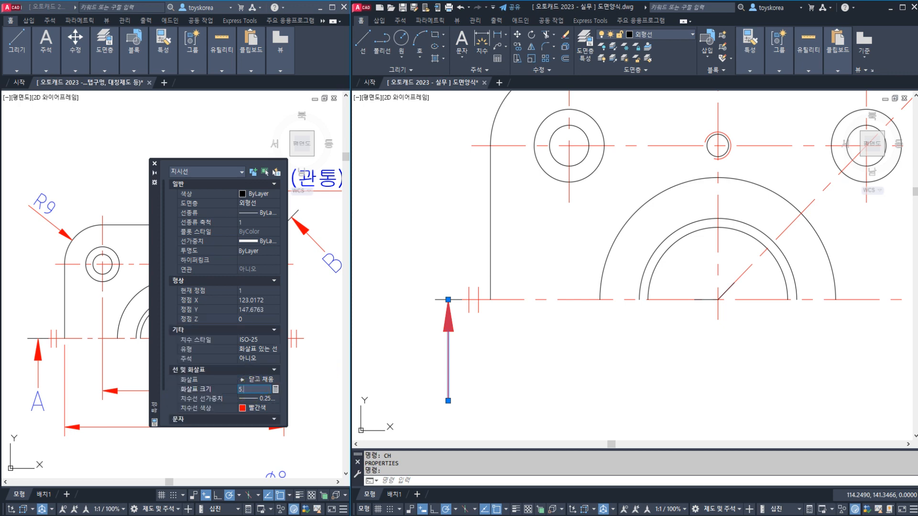
pyautogui.press('Return')
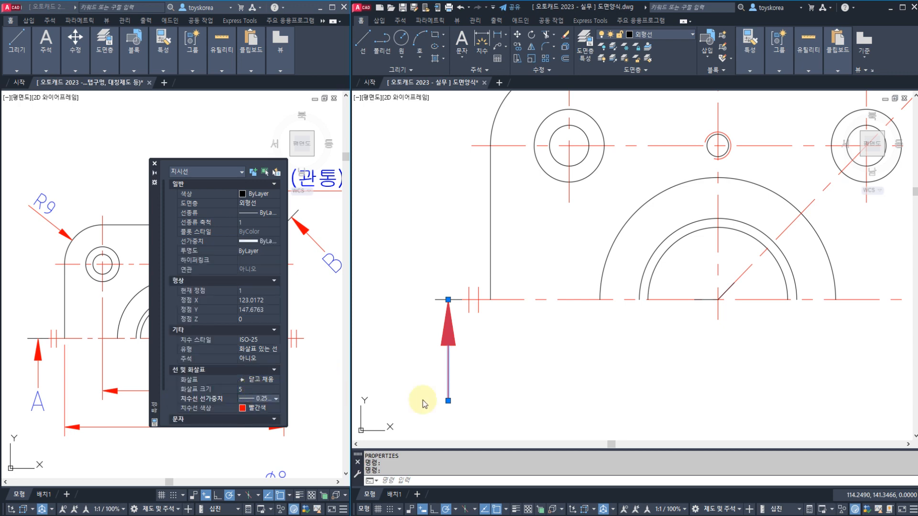
pyautogui.press('Escape')
pyautogui.press('Escape')
pyautogui.press('Escape')
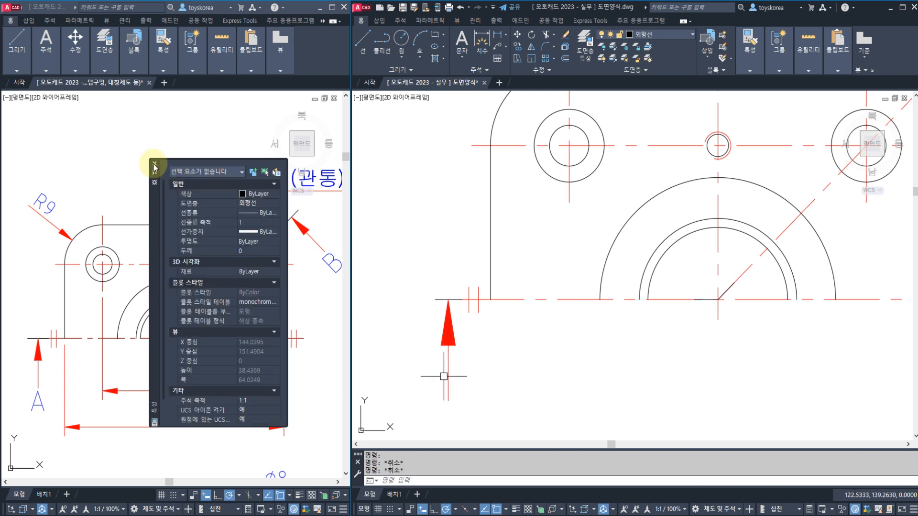
# Step: Adjust the leader's length by stretching its lower end vertically, keeping it long enough for the arrowhead
pyautogui.click(450, 382)
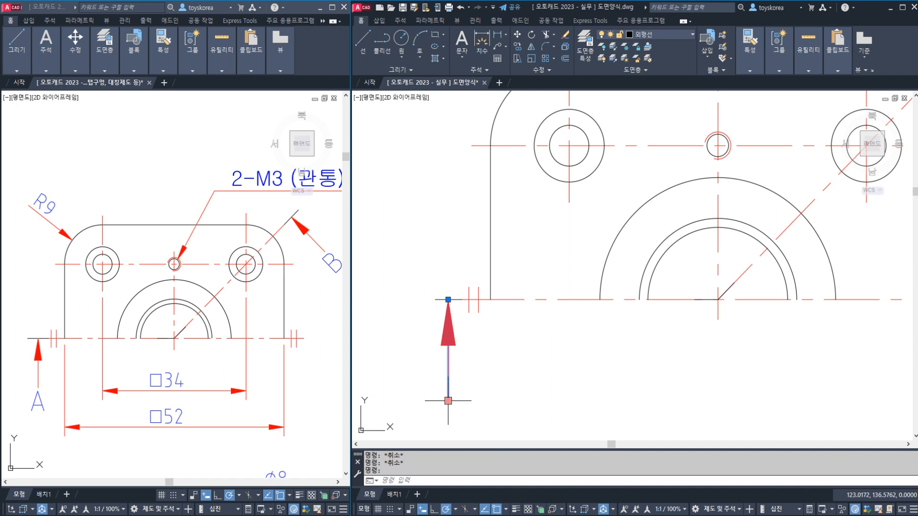
pyautogui.click(448, 401)
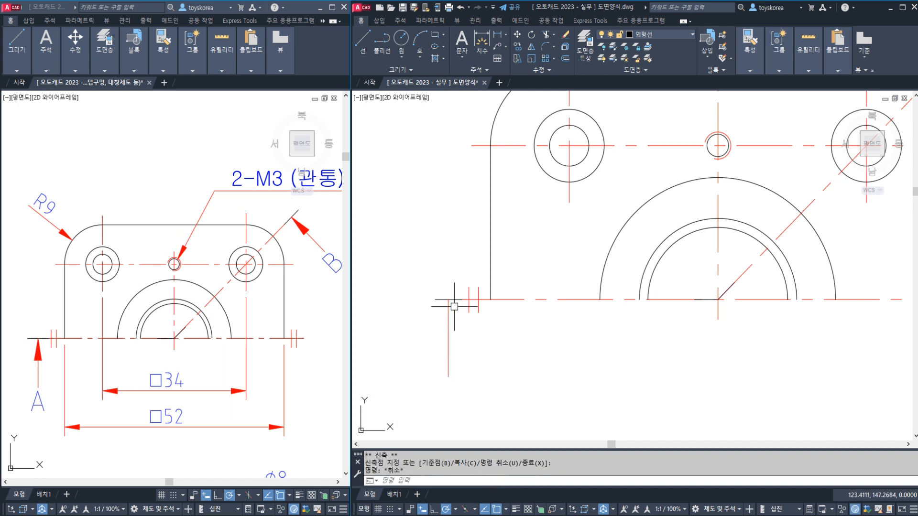
pyautogui.click(448, 371)
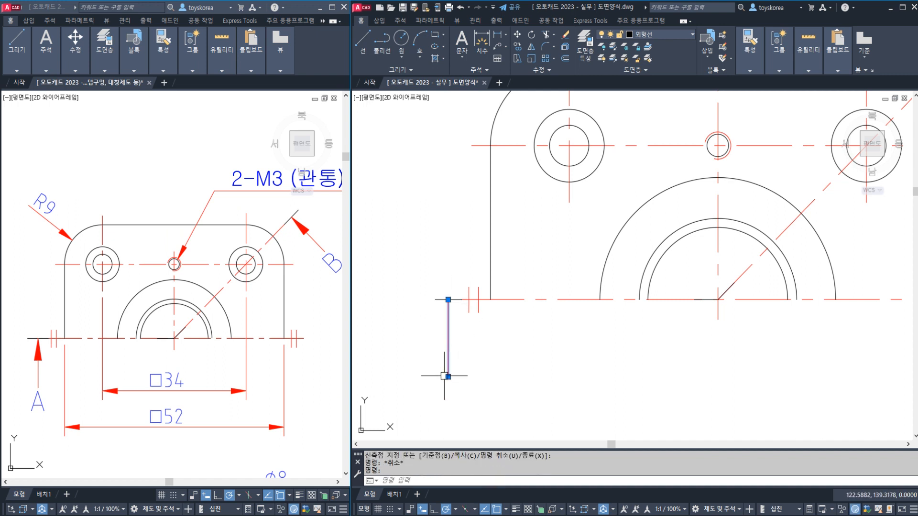
pyautogui.click(448, 377)
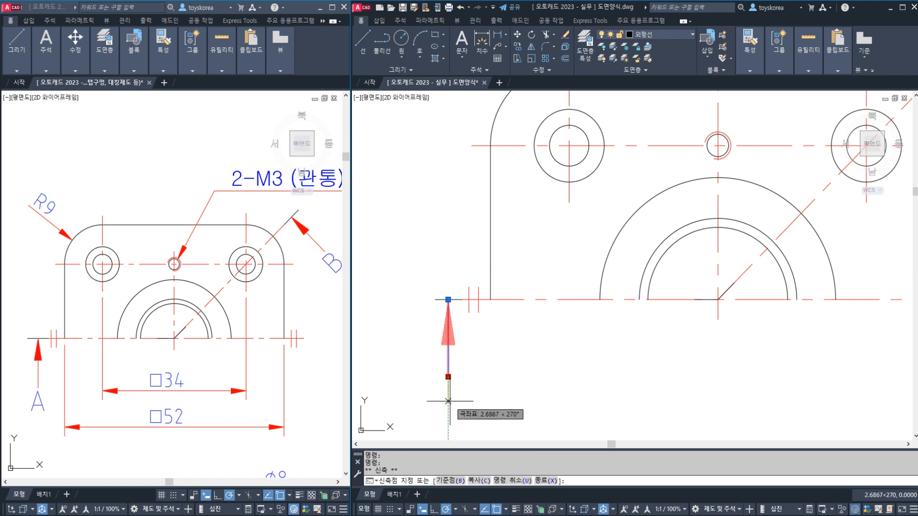
pyautogui.press('Escape')
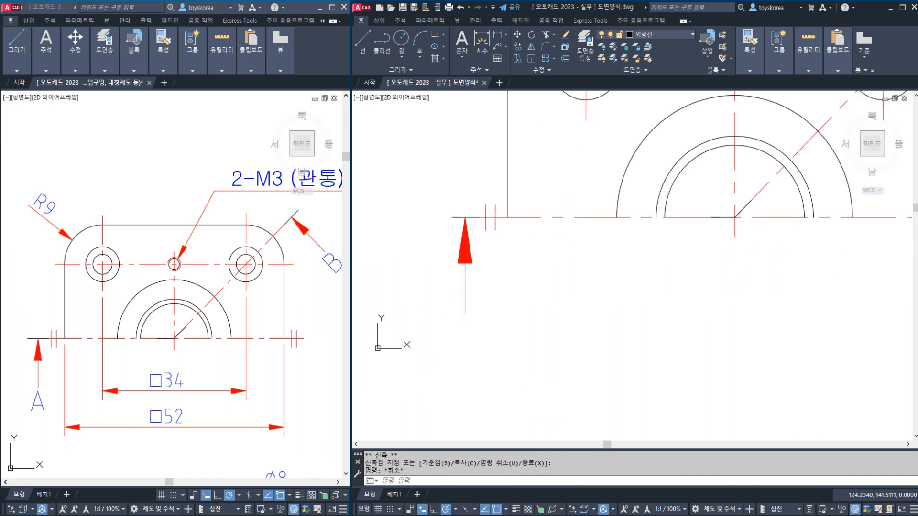
# Step: Create a multiline text reading A directly below the tail of the section arrow
pyautogui.moveTo(456, 354); pyautogui.dragTo(471, 270, button='middle')
pyautogui.scroll(-2, 476, 283)
pyautogui.moveTo(475, 305); pyautogui.dragTo(448, 318, button='middle')
pyautogui.scroll(2, 453, 321)
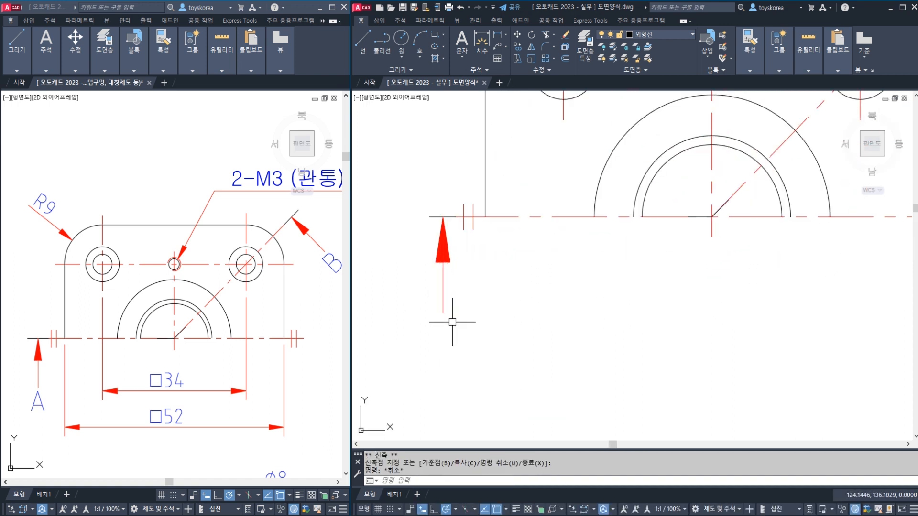
pyautogui.write('mt')
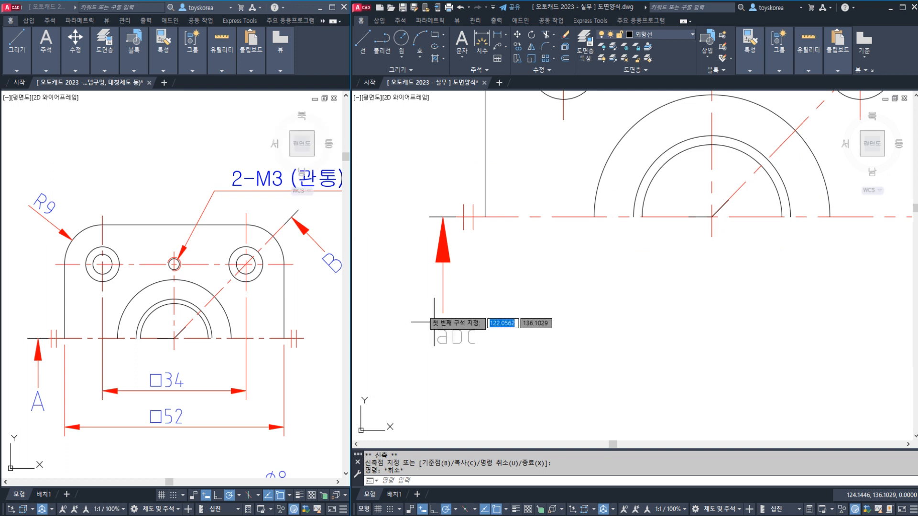
pyautogui.press('Return')
pyautogui.click(420, 314)
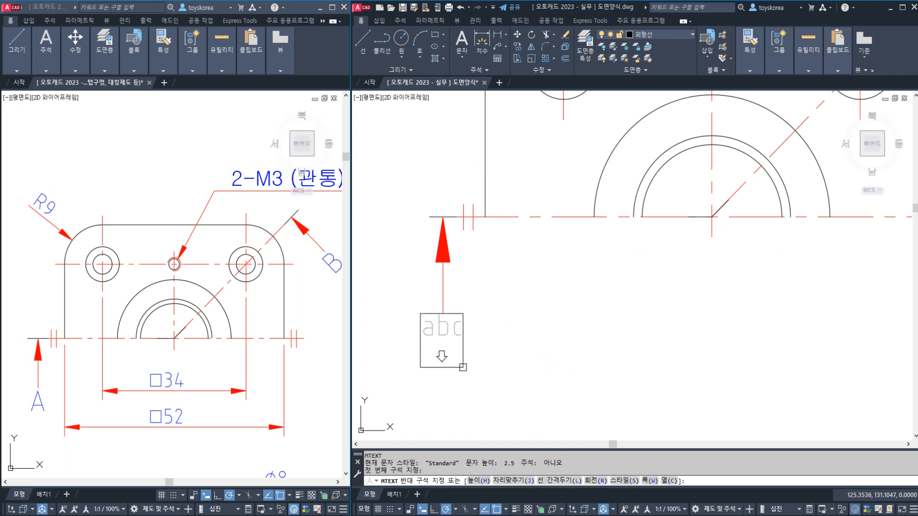
pyautogui.click(463, 367)
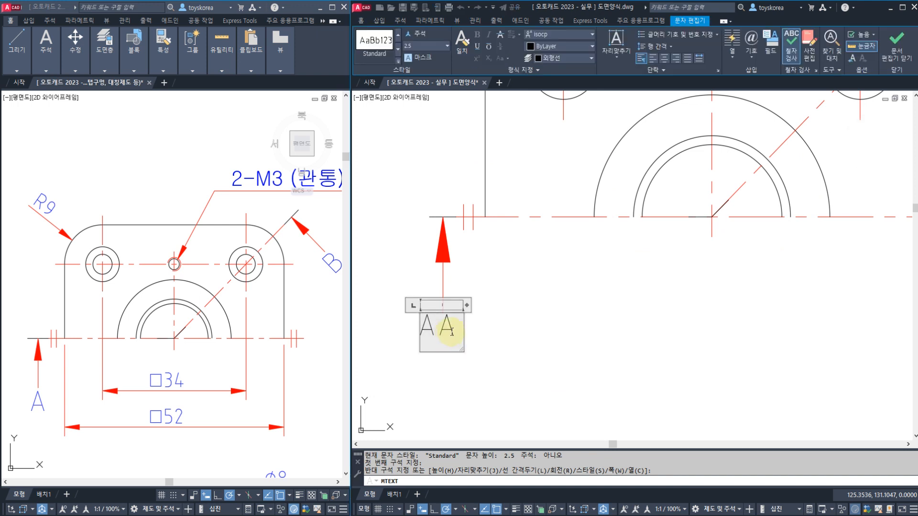
pyautogui.write('A')
# Step: Set the letter A to a text height of 5 on the 일반주서 layer and finish the text edit
pyautogui.moveTo(448, 330); pyautogui.dragTo(412, 316)
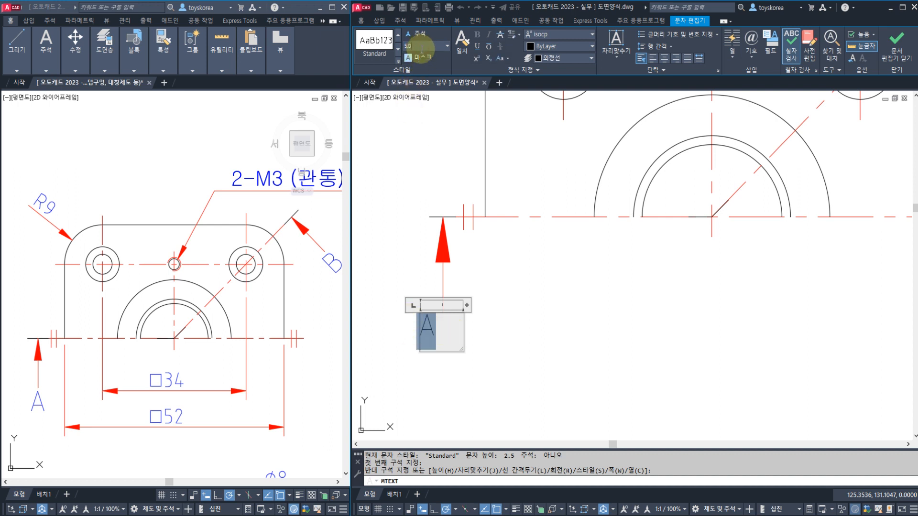
pyautogui.press('Return')
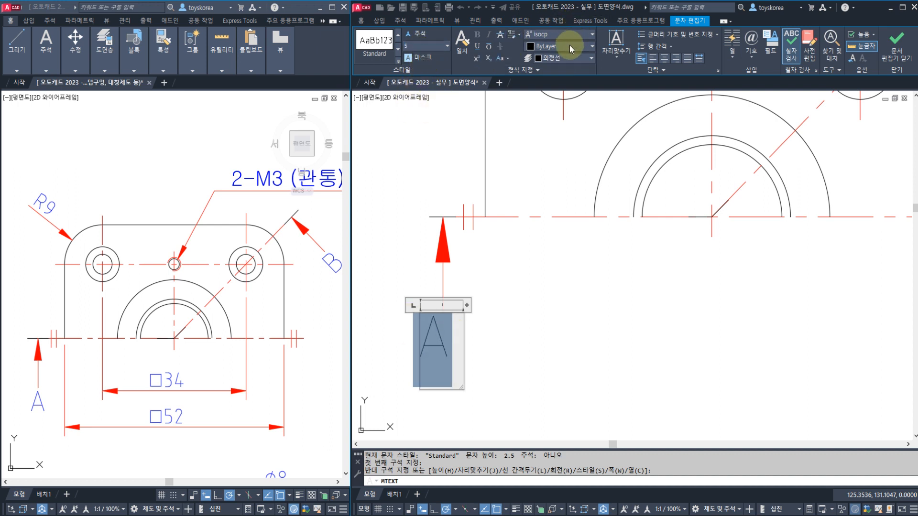
pyautogui.click(569, 57)
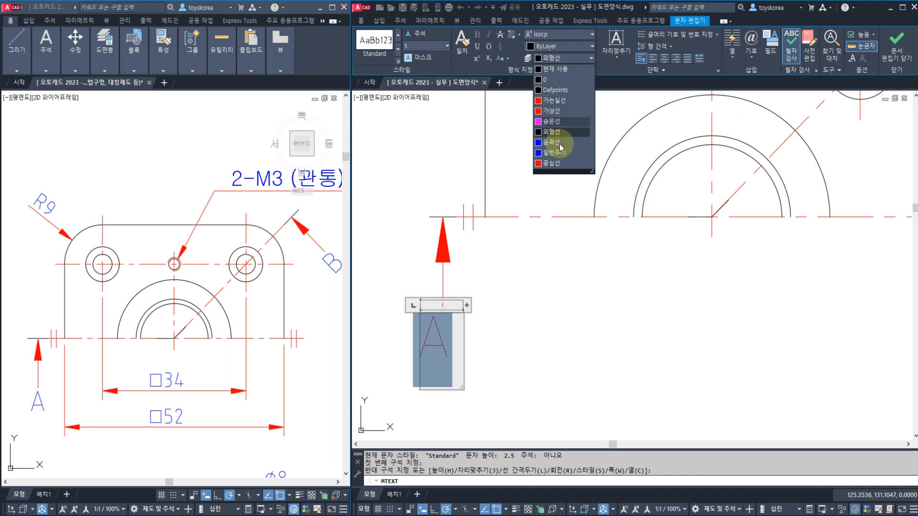
pyautogui.click(554, 153)
pyautogui.click(890, 53)
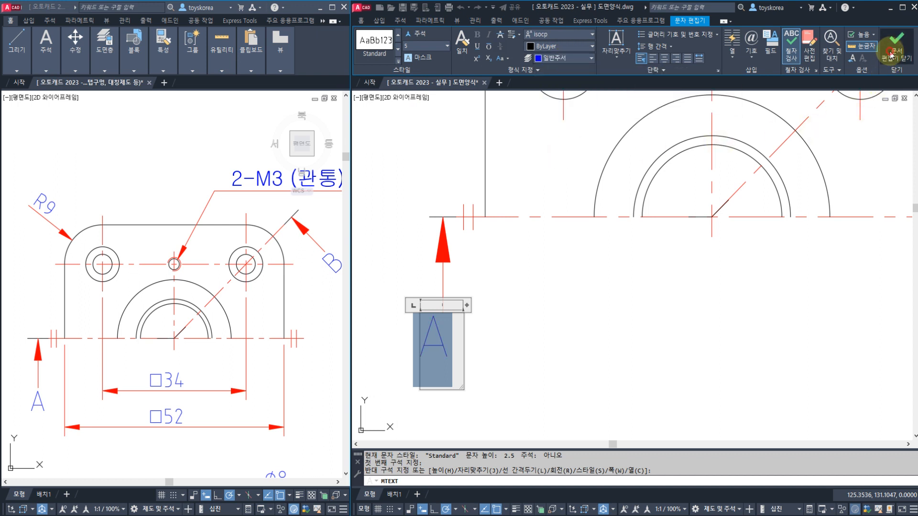
# Step: Move the letter A so that it is centred under the section arrow's tail
pyautogui.scroll(-2, 475, 328)
pyautogui.moveTo(475, 328); pyautogui.dragTo(468, 333, button='middle')
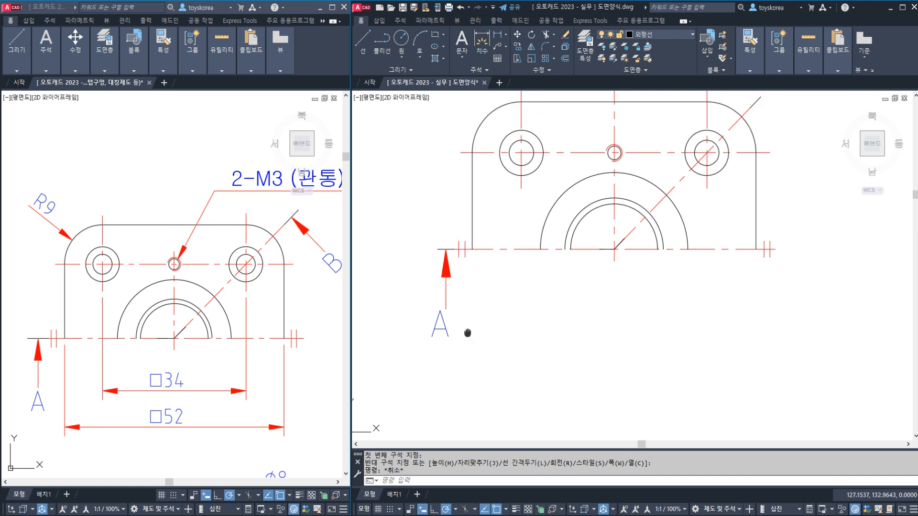
pyautogui.press('Escape')
pyautogui.press('space')
pyautogui.click(455, 338)
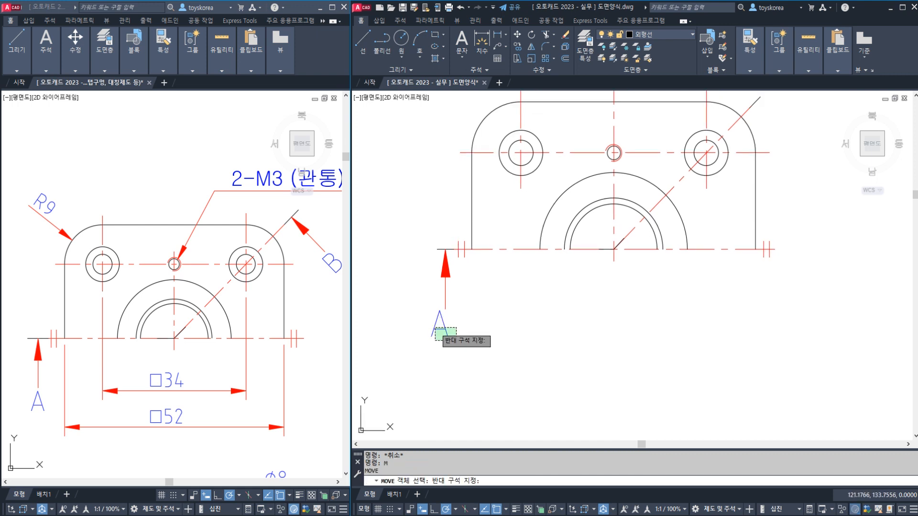
pyautogui.click(435, 326)
pyautogui.scroll(3, 450, 321)
pyautogui.press('space')
pyautogui.click(475, 319)
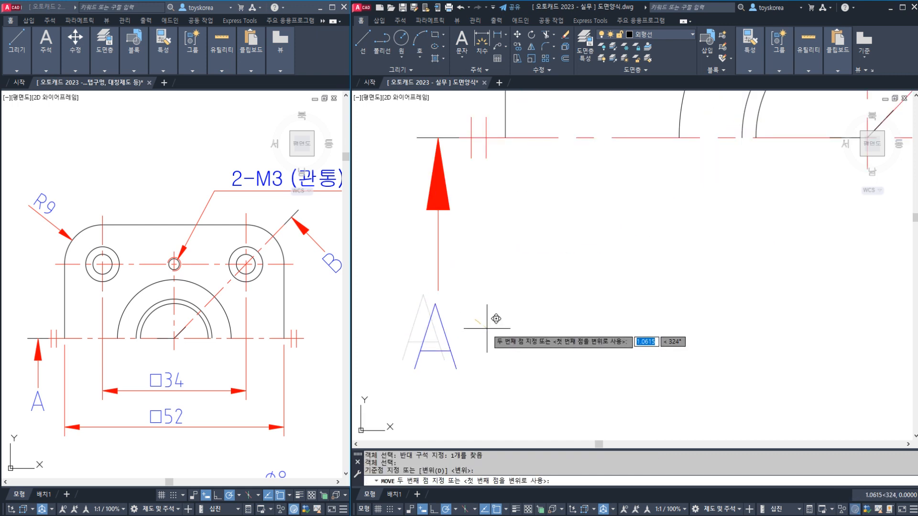
pyautogui.press('Escape')
pyautogui.scroll(-3, 487, 311)
# Step: Place the letter A under the arrow's tail and copy the arrow with its letter onto the thick segment at the cutting line's diagonal end
pyautogui.click(487, 342)
pyautogui.click(456, 284)
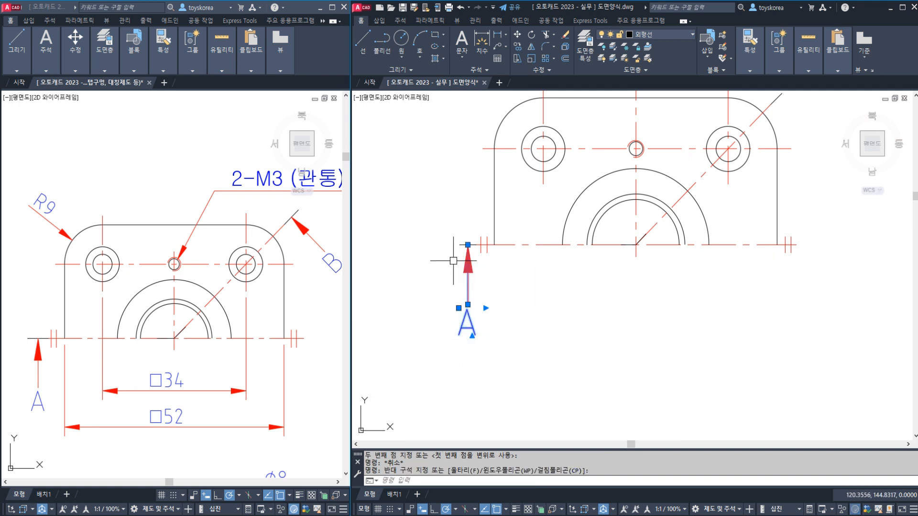
pyautogui.write('co')
pyautogui.press('space')
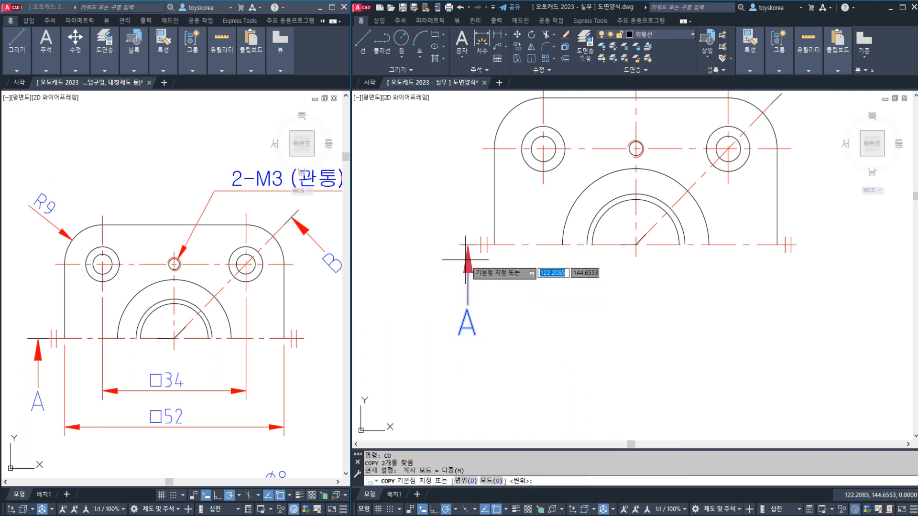
pyautogui.click(468, 244)
pyautogui.scroll(5, 540, 206)
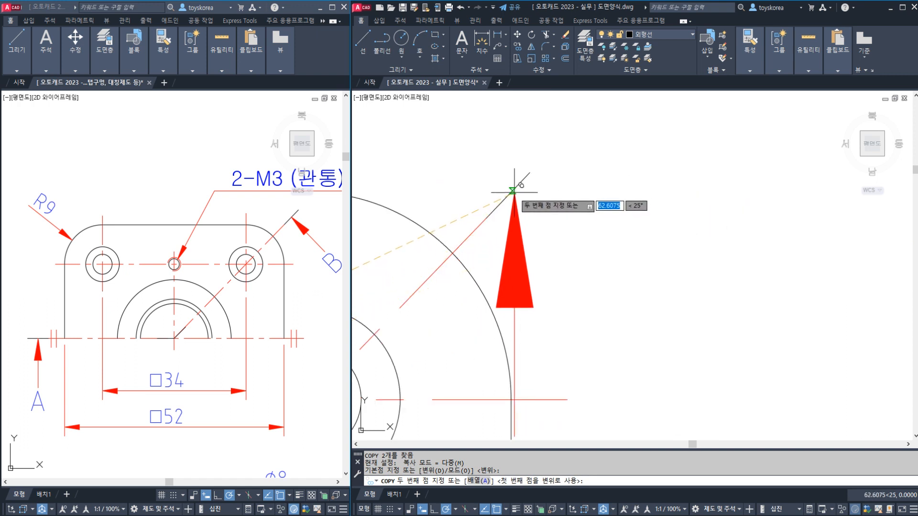
pyautogui.click(508, 195)
pyautogui.press('Escape')
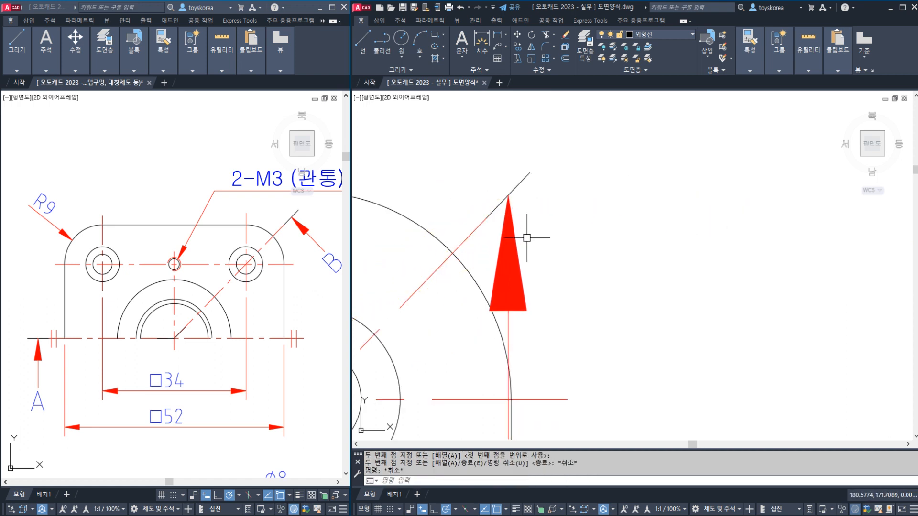
pyautogui.scroll(-3, 525, 338)
pyautogui.click(524, 349)
pyautogui.click(520, 261)
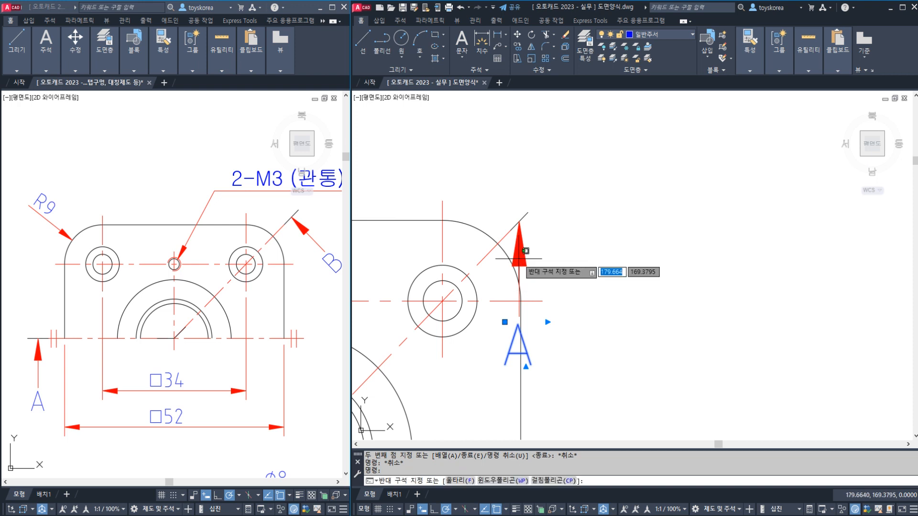
pyautogui.press('Escape')
pyautogui.click(327, 268)
pyautogui.moveTo(295, 267); pyautogui.dragTo(248, 281, button='middle')
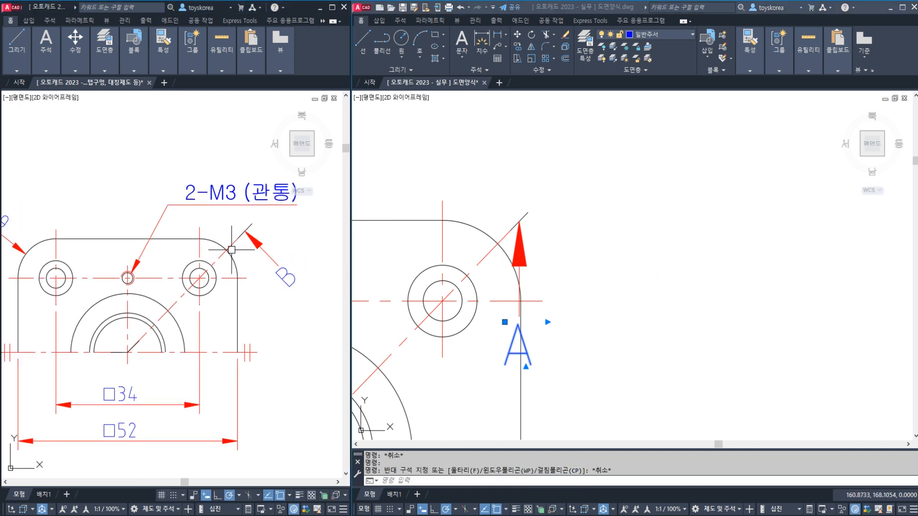
pyautogui.click(542, 290)
pyautogui.press('Escape')
pyautogui.press('Escape')
pyautogui.press('Escape')
# Step: Rotate the copied arrow and letter 45° about the arrow tip so the arrow is perpendicular to the diagonal cutting line
pyautogui.write('RO')
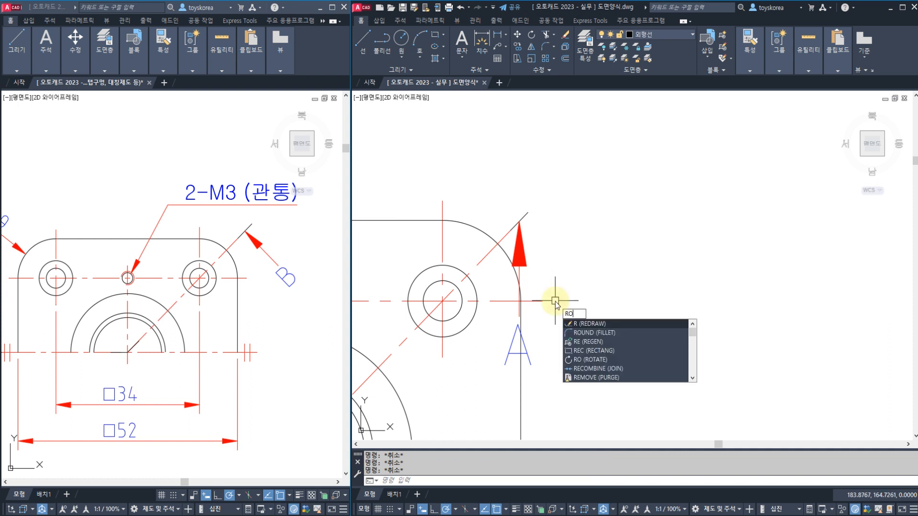
pyautogui.press('Return')
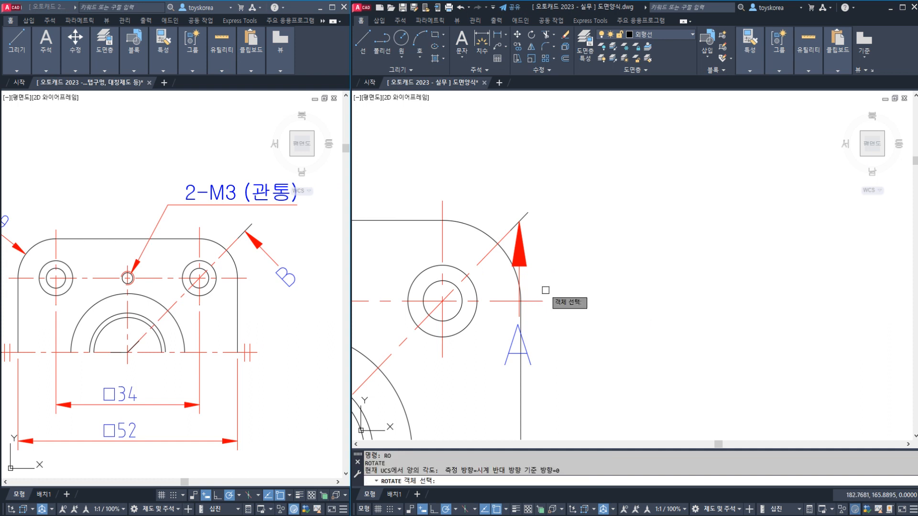
pyautogui.click(520, 258)
pyautogui.click(530, 358)
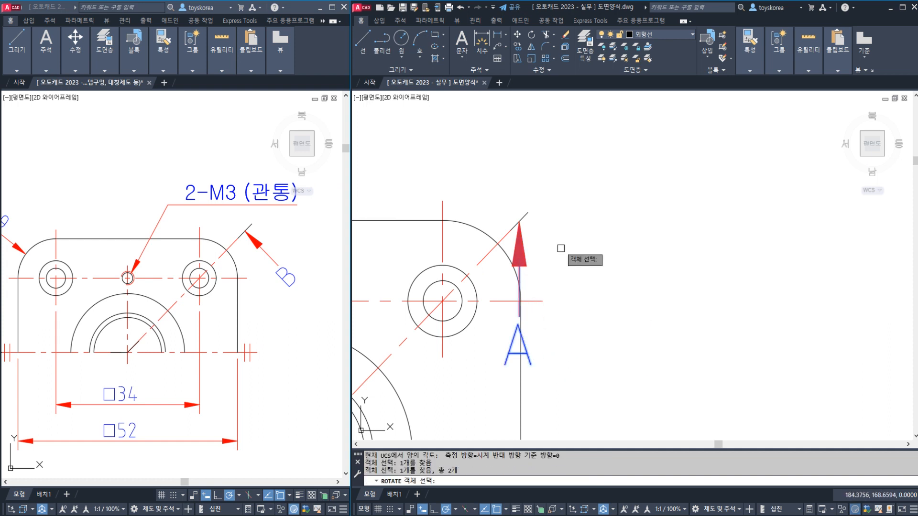
pyautogui.press('Return')
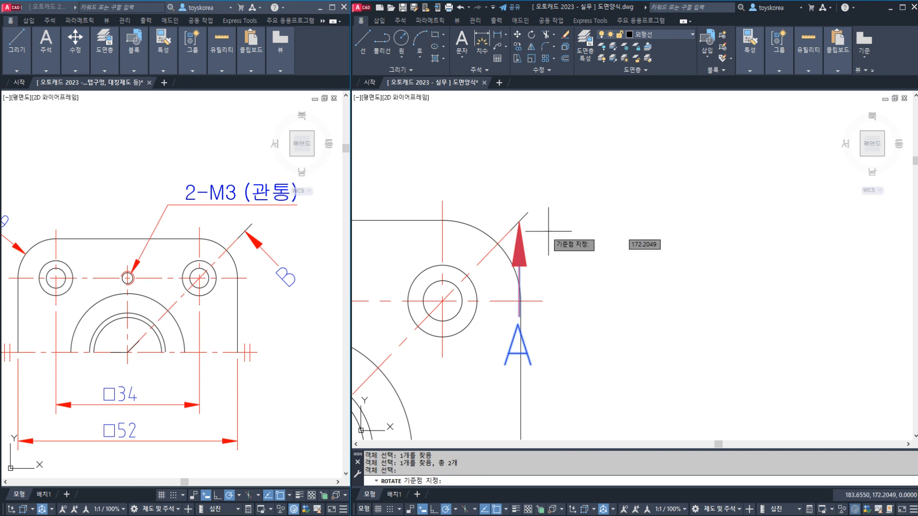
pyautogui.scroll(4, 520, 220)
pyautogui.click(524, 216)
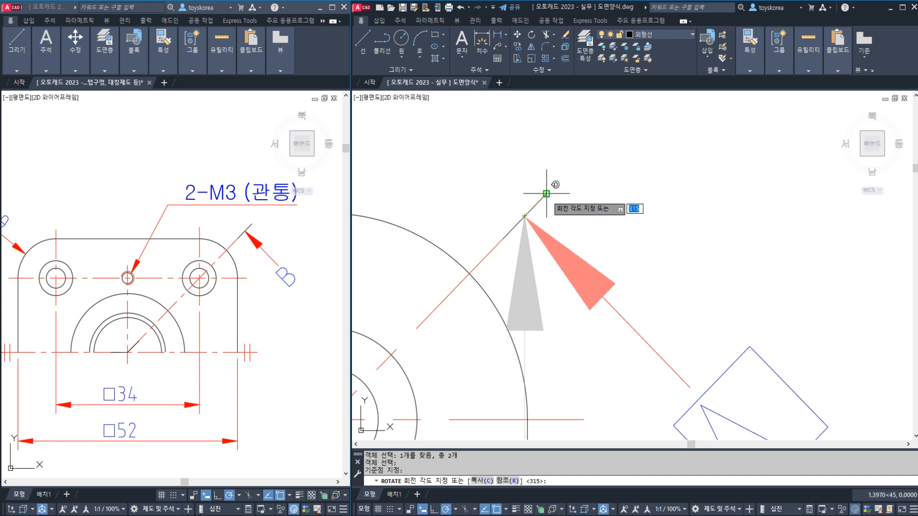
pyautogui.click(546, 194)
pyautogui.scroll(-4, 549, 208)
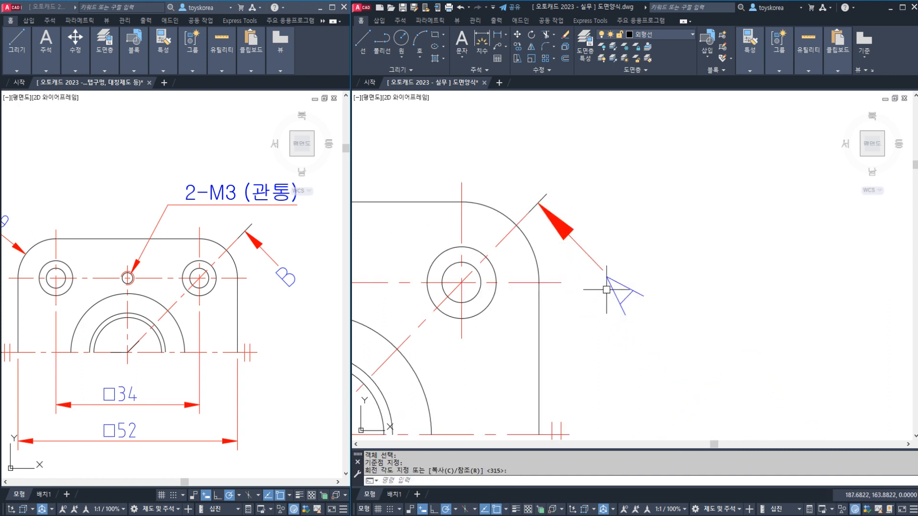
pyautogui.click(542, 205)
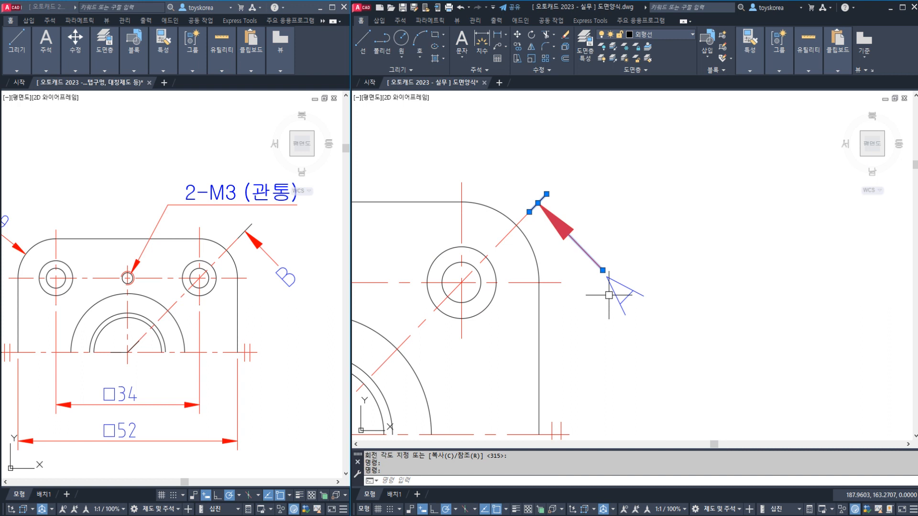
pyautogui.press('Escape')
pyautogui.click(595, 262)
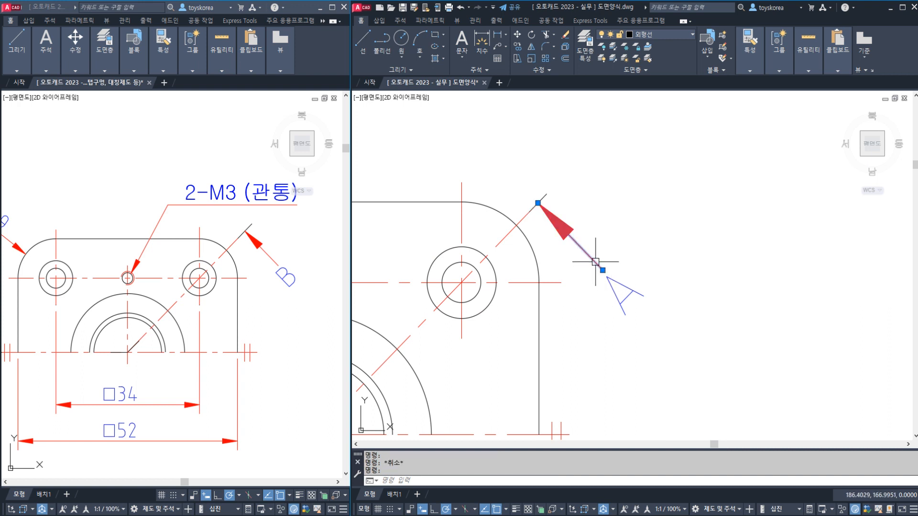
pyautogui.press('Escape')
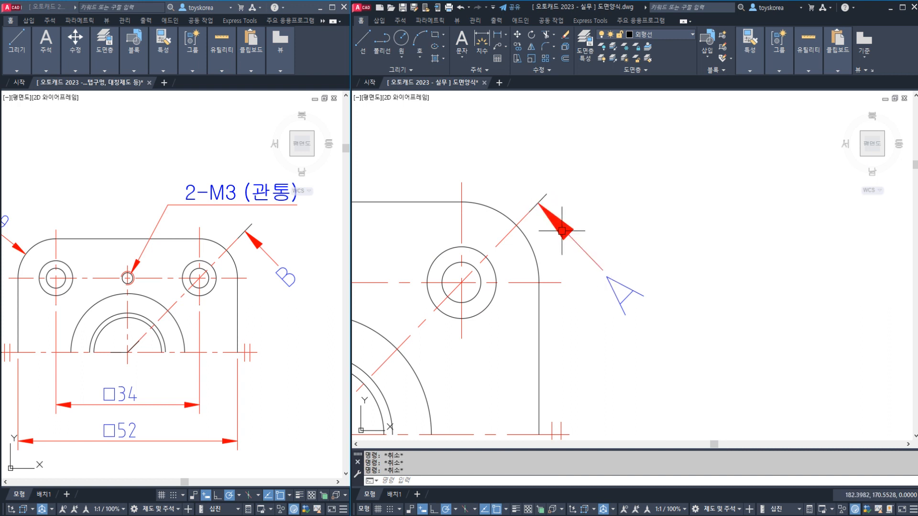
# Step: Change the rotated letter at the diagonal arrow to B and save the drawing
pyautogui.scroll(-2, 562, 231)
pyautogui.click(601, 266)
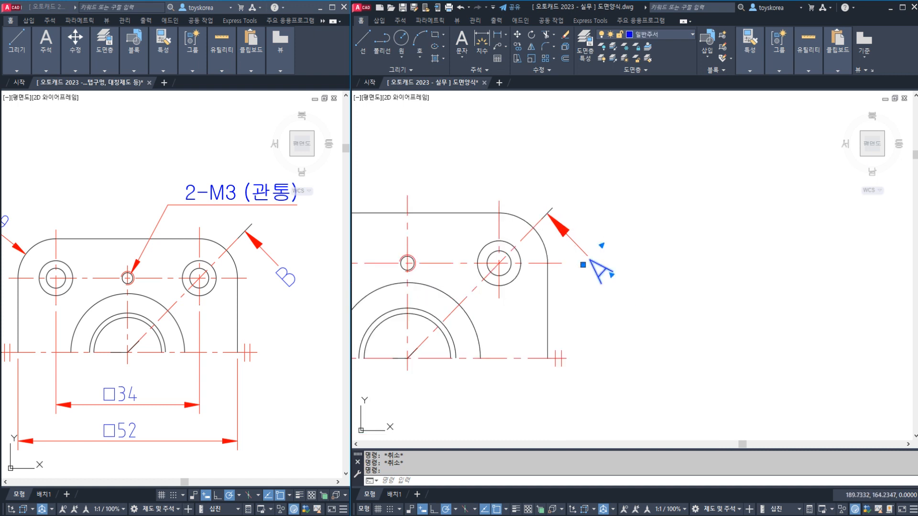
pyautogui.doubleClick(600, 268)
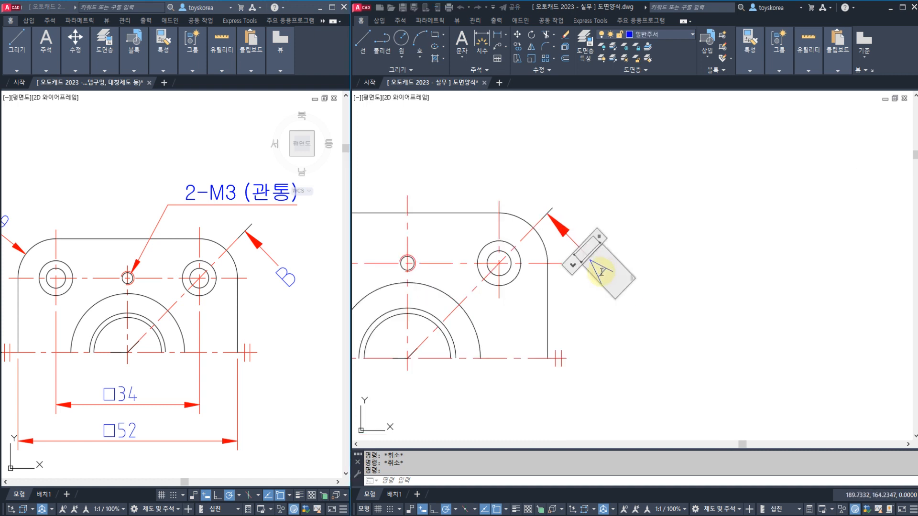
pyautogui.write('B')
pyautogui.press('Escape')
pyautogui.scroll(-3, 582, 308)
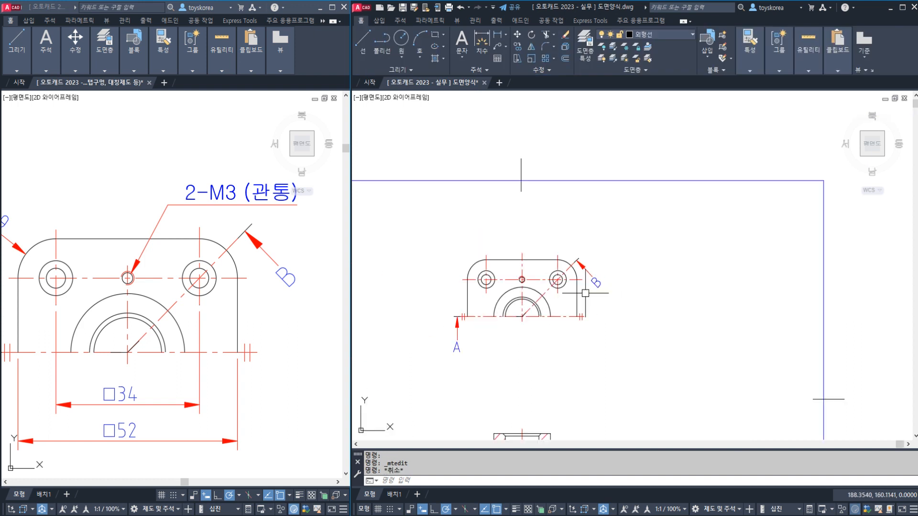
pyautogui.scroll(1, 586, 292)
pyautogui.press('Escape')
pyautogui.scroll(2, 567, 312)
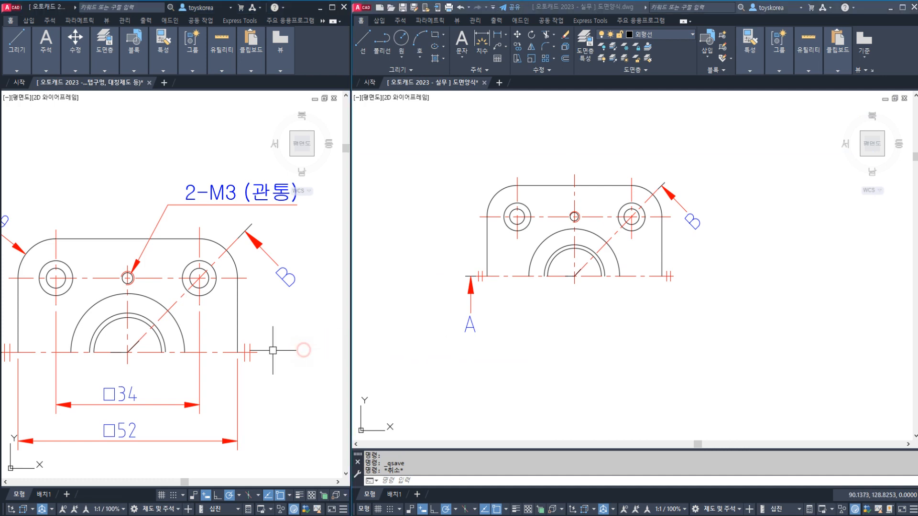
# Step: Copy the letter A from the half-view's section arrow to the blank area below the section view, matching the reference label's location
pyautogui.moveTo(211, 378); pyautogui.dragTo(180, 260, button='middle')
pyautogui.moveTo(179, 330); pyautogui.dragTo(167, 226, button='middle')
pyautogui.scroll(-2, 166, 227)
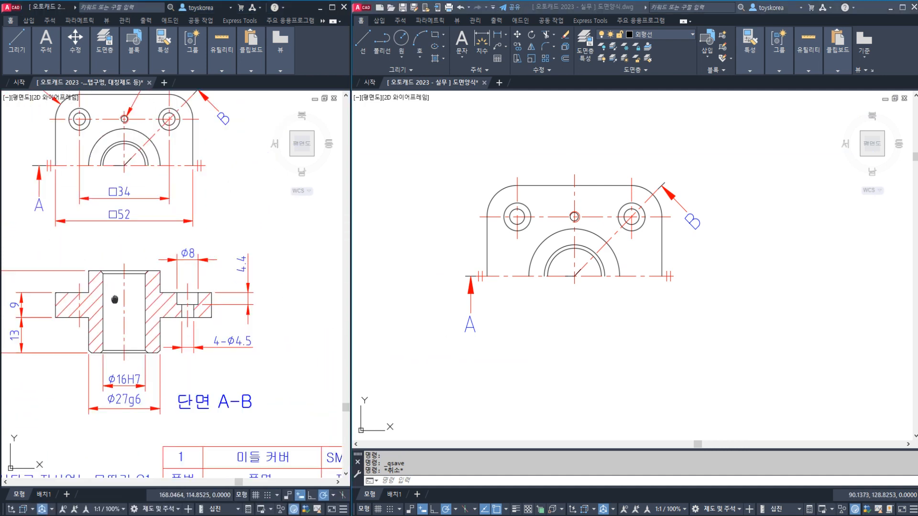
pyautogui.moveTo(113, 300); pyautogui.dragTo(65, 200, button='middle')
pyautogui.moveTo(145, 289); pyautogui.dragTo(157, 318, button='middle')
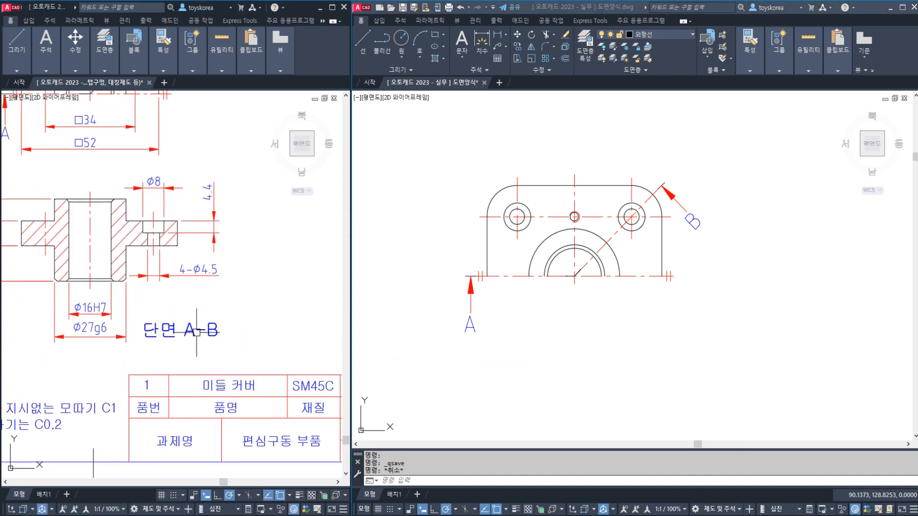
pyautogui.click(438, 334)
pyautogui.press('Escape')
pyautogui.moveTo(469, 333); pyautogui.dragTo(453, 283, button='middle')
pyautogui.click(455, 280)
pyautogui.write('co')
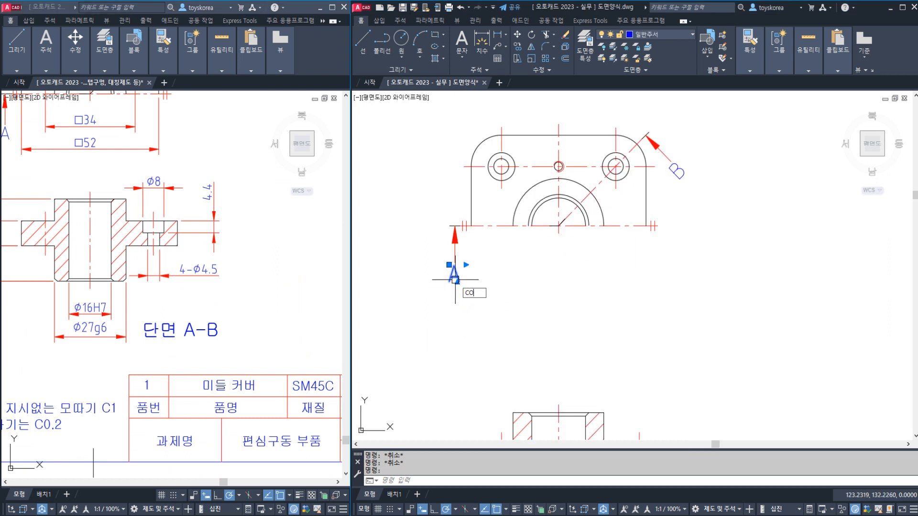
pyautogui.press('Return')
pyautogui.click(454, 281)
pyautogui.moveTo(564, 357); pyautogui.dragTo(464, 177, button='middle')
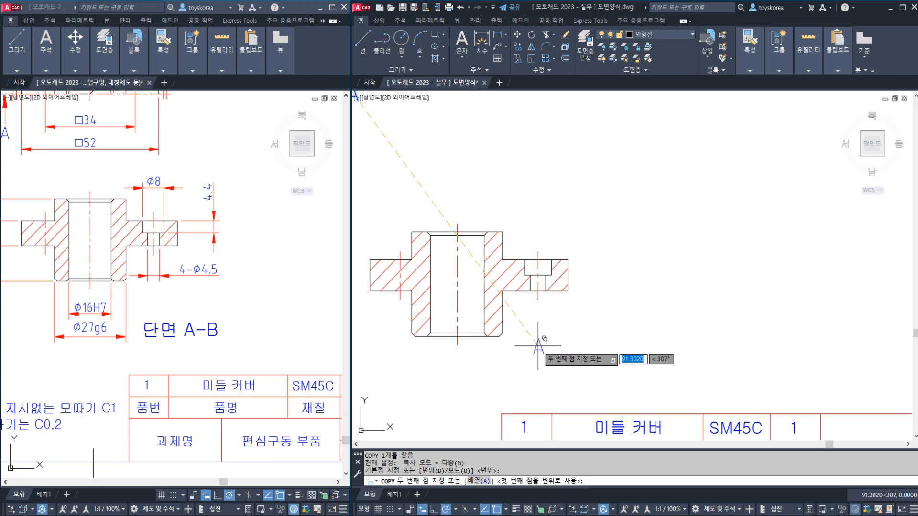
pyautogui.click(532, 359)
pyautogui.press('Escape')
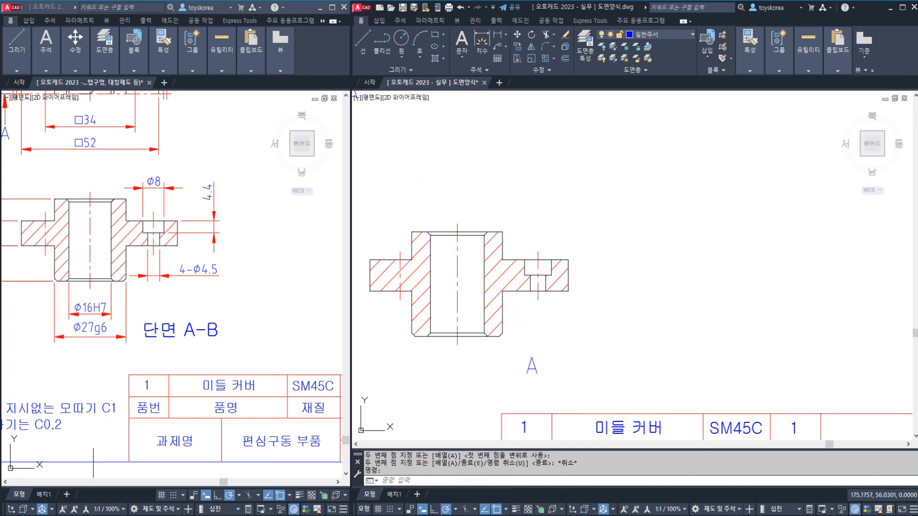
# Step: Change the copied text below the section view to 단면 A-B and widen its text box so it fits on one line
pyautogui.doubleClick(532, 365)
pyautogui.write('EK')
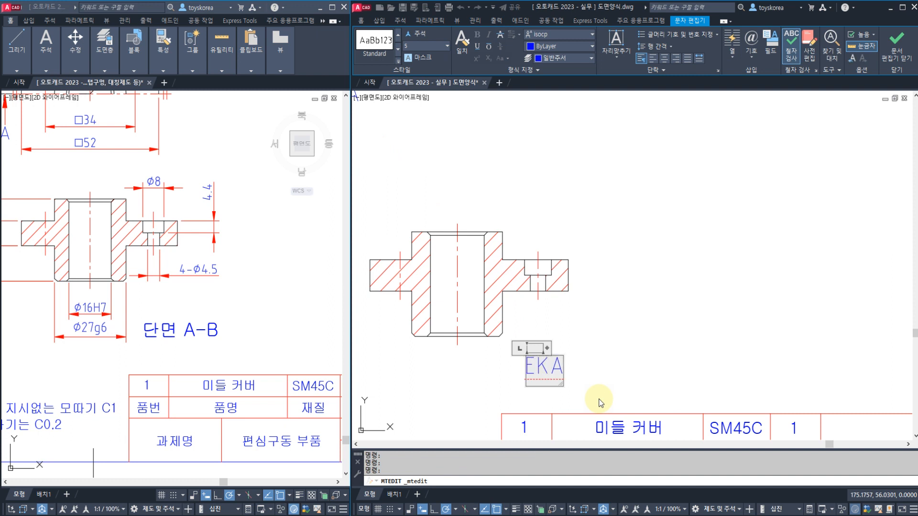
pyautogui.write('단면 A')
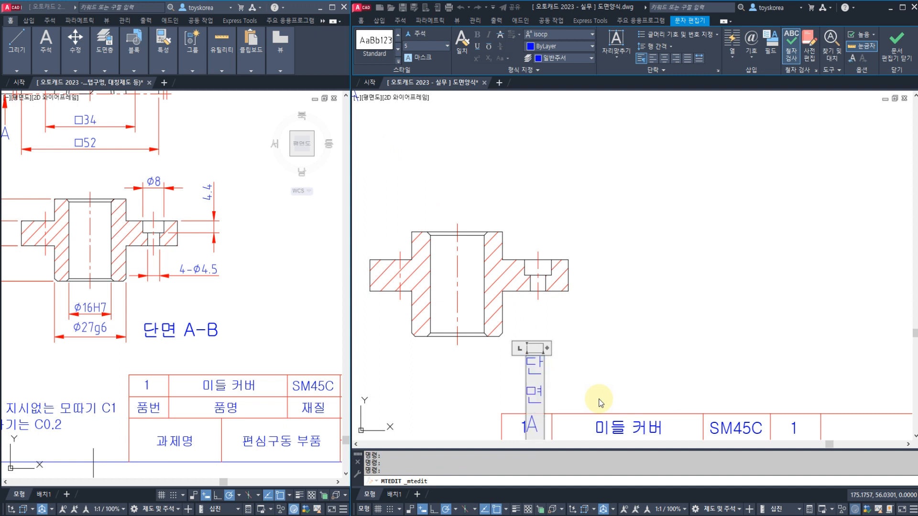
pyautogui.write('-')
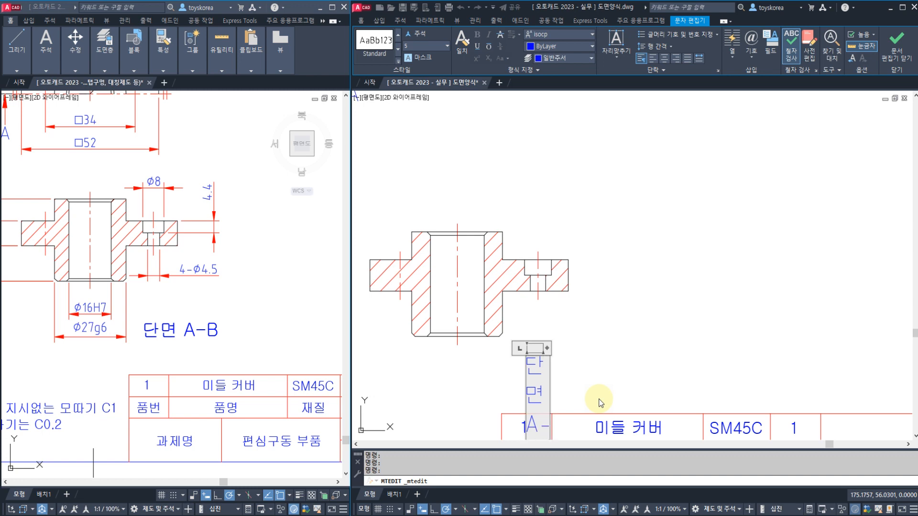
pyautogui.write('ㅠ')
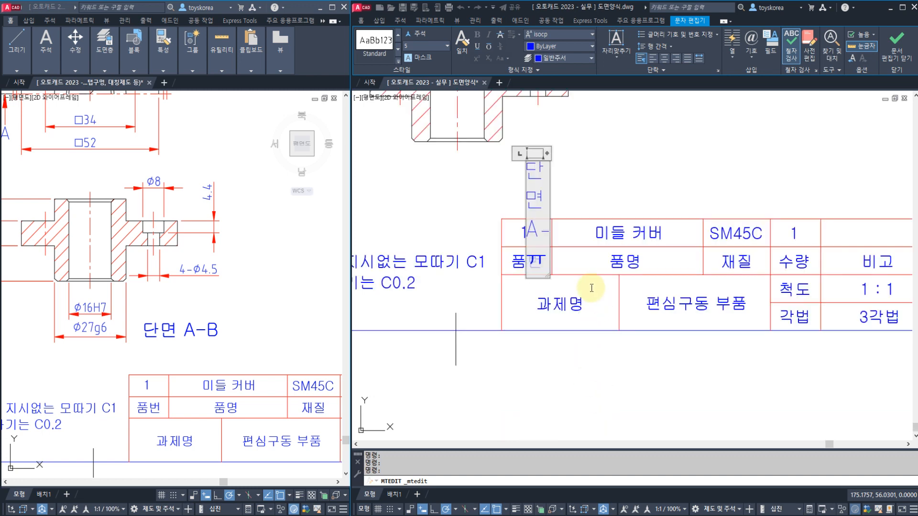
pyautogui.press('BackSpace')
pyautogui.write('B')
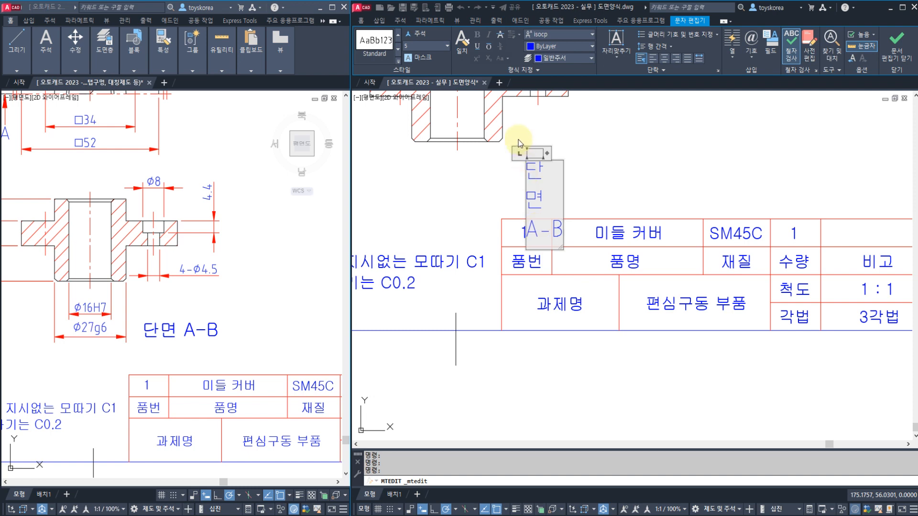
pyautogui.moveTo(547, 155); pyautogui.dragTo(524, 173)
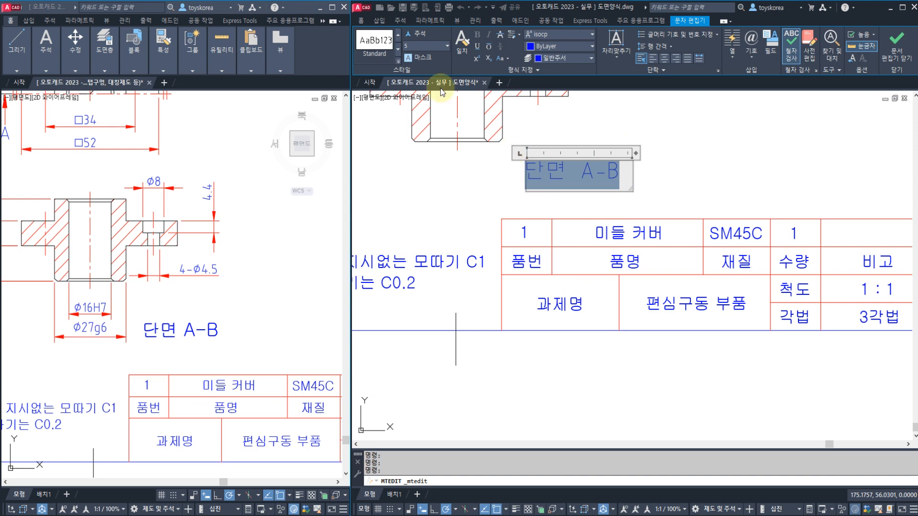
# Step: Apply the 굴림 text style to the 단면 A-B label and finish the text edit
pyautogui.click(399, 60)
pyautogui.click(404, 58)
pyautogui.click(416, 51)
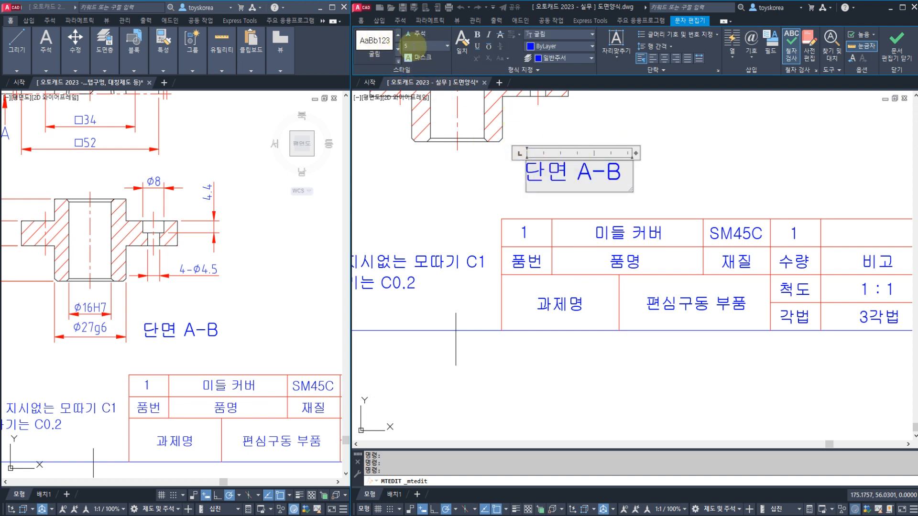
pyautogui.click(896, 45)
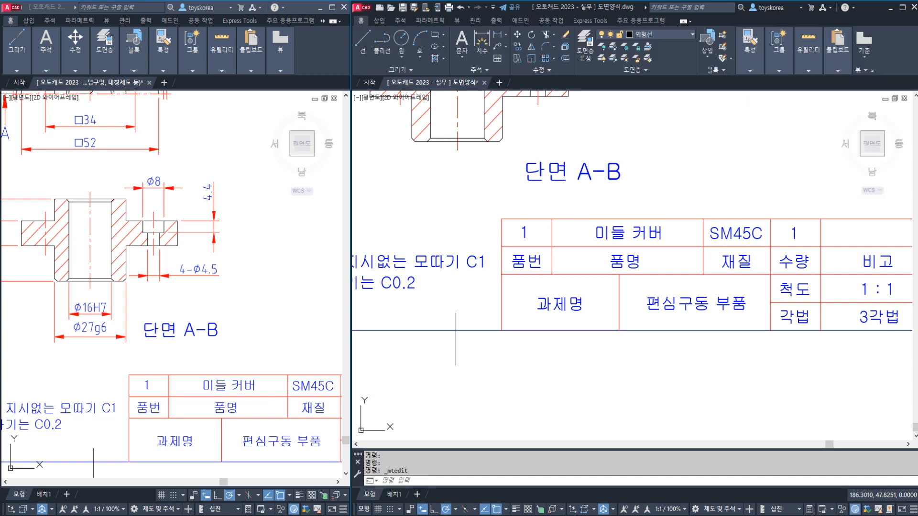
pyautogui.press('Escape')
pyautogui.moveTo(563, 195); pyautogui.dragTo(566, 281, button='middle')
pyautogui.hotkey('ctrl', '2')
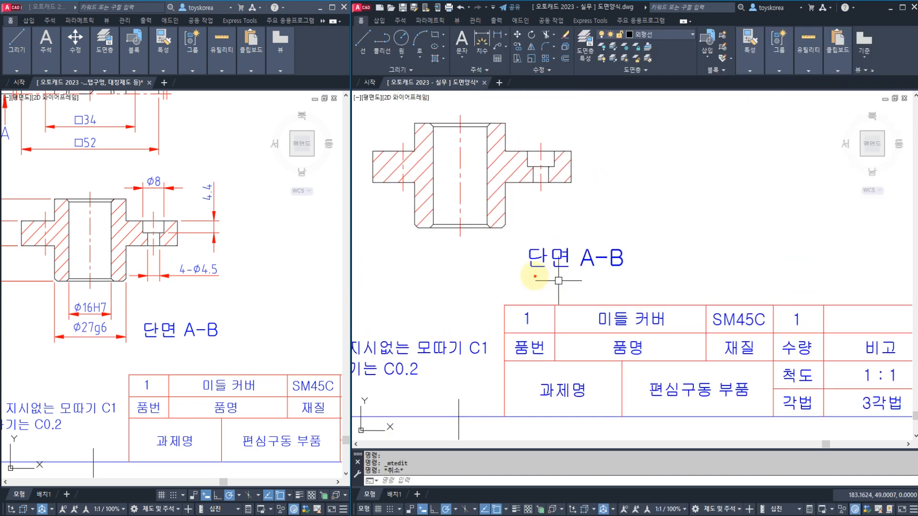
pyautogui.moveTo(526, 273)
pyautogui.mouseDown()
pyautogui.moveTo(628, 273)
pyautogui.moveTo(498, 239)
pyautogui.moveTo(621, 264)
pyautogui.mouseUp()
pyautogui.moveTo(195, 341)
pyautogui.mouseDown()
pyautogui.moveTo(149, 342)
pyautogui.moveTo(219, 340)
pyautogui.mouseUp()
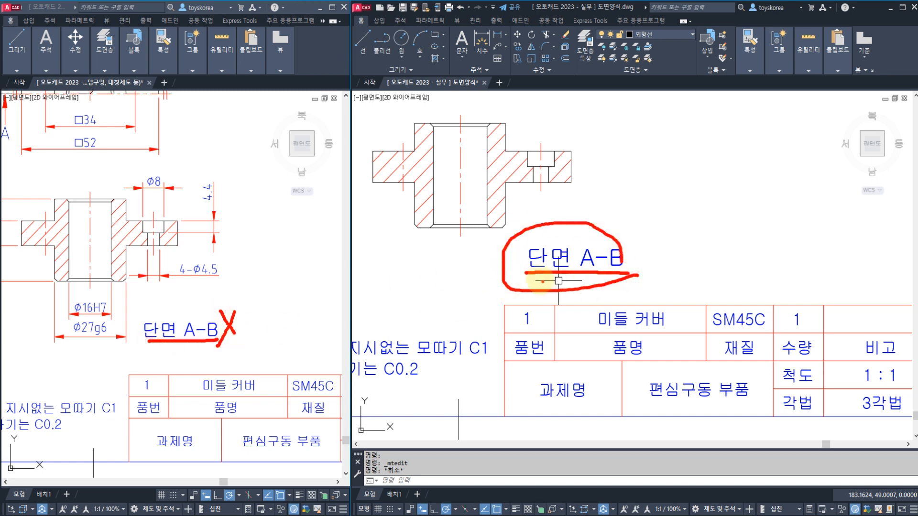
pyautogui.moveTo(526, 280); pyautogui.dragTo(637, 276)
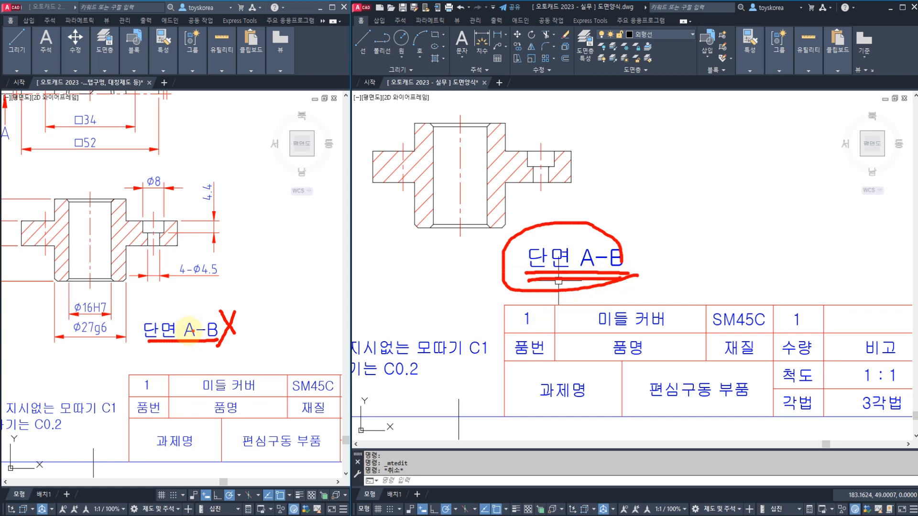
pyautogui.moveTo(146, 349); pyautogui.dragTo(219, 343)
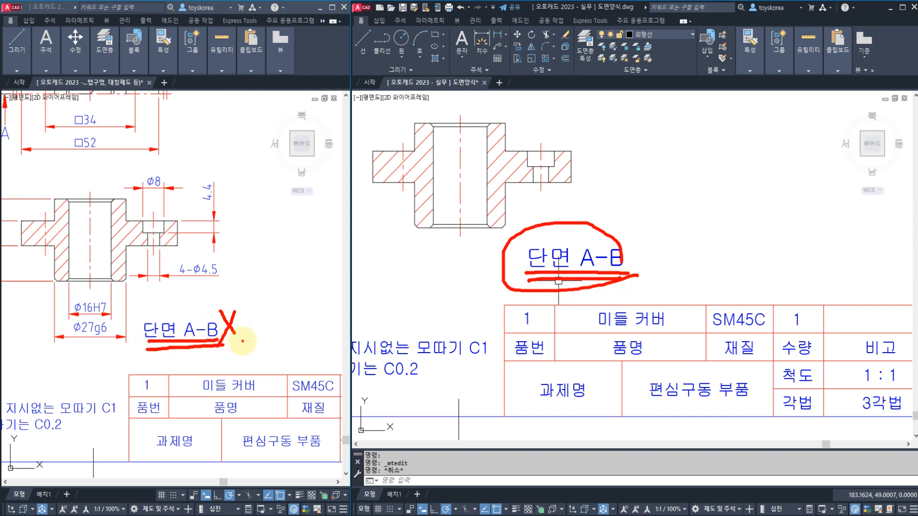
pyautogui.press('Escape')
pyautogui.press('Escape')
pyautogui.press('Escape')
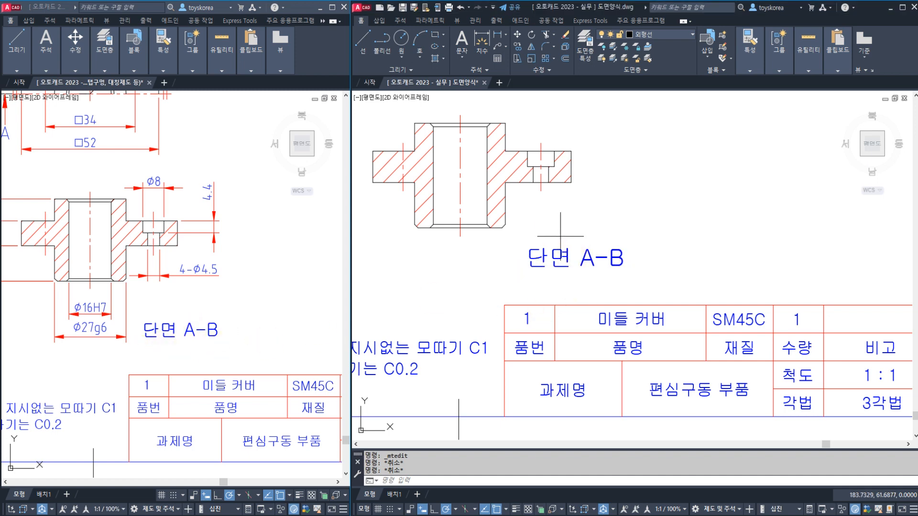
pyautogui.scroll(-3, 526, 244)
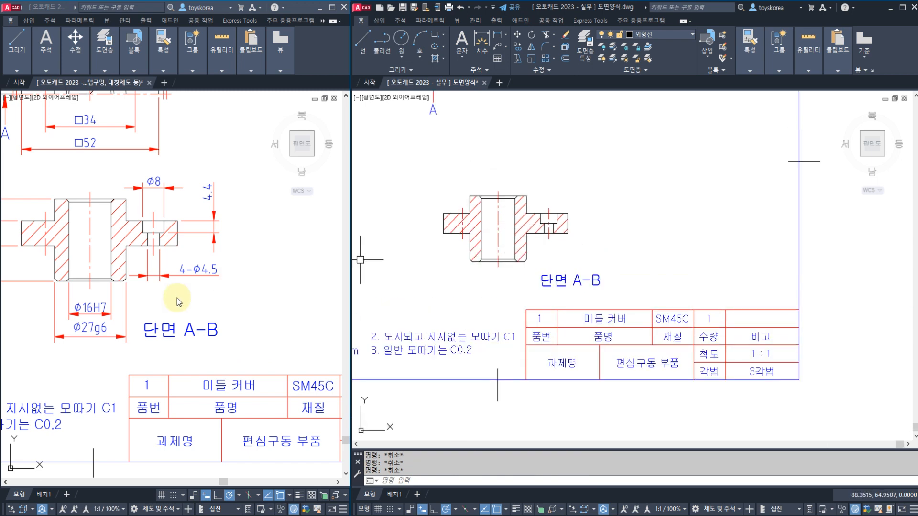
pyautogui.moveTo(118, 167)
pyautogui.mouseDown(button='middle')
pyautogui.moveTo(162, 222)
pyautogui.moveTo(180, 286)
pyautogui.moveTo(174, 282)
pyautogui.mouseUp(button='middle')
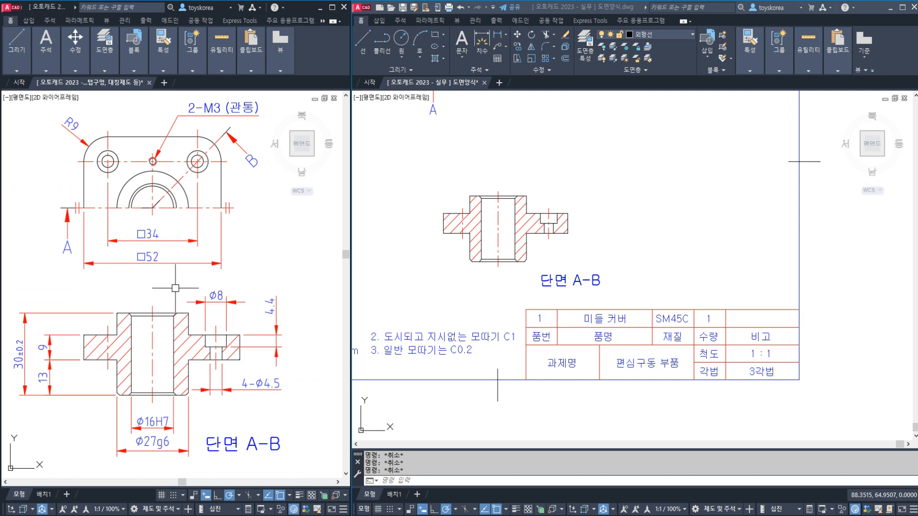
pyautogui.moveTo(538, 289); pyautogui.dragTo(598, 290)
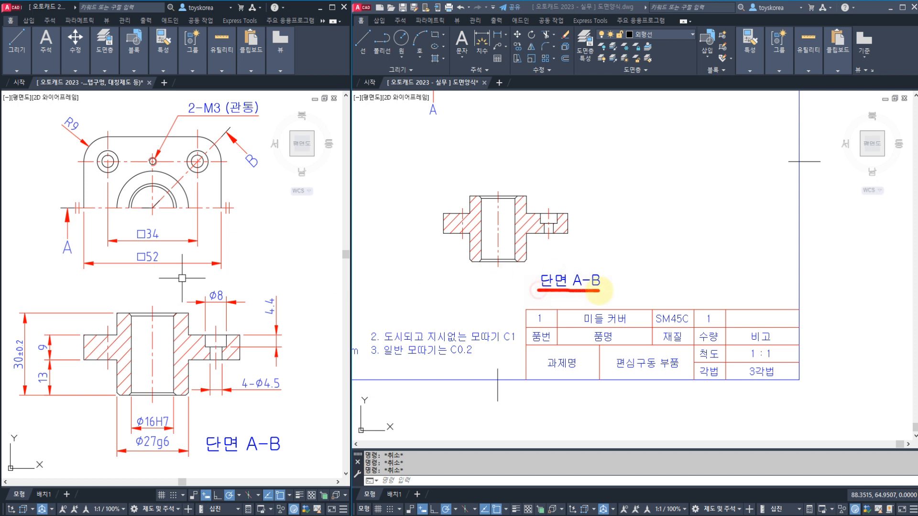
pyautogui.moveTo(546, 300); pyautogui.dragTo(589, 296)
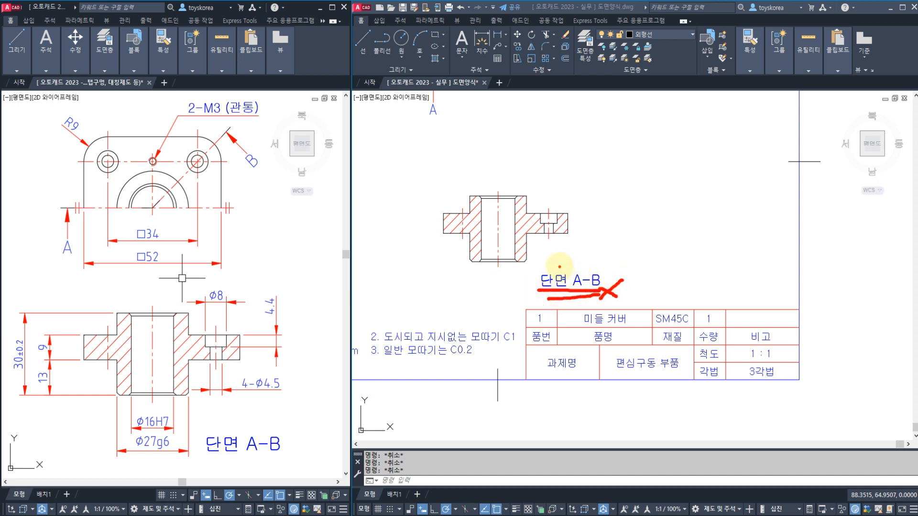
pyautogui.moveTo(598, 231); pyautogui.dragTo(636, 247)
pyautogui.moveTo(647, 208)
pyautogui.mouseDown()
pyautogui.moveTo(654, 246)
pyautogui.moveTo(688, 221)
pyautogui.mouseUp()
pyautogui.moveTo(694, 207)
pyautogui.mouseDown()
pyautogui.moveTo(707, 225)
pyautogui.moveTo(732, 228)
pyautogui.mouseUp()
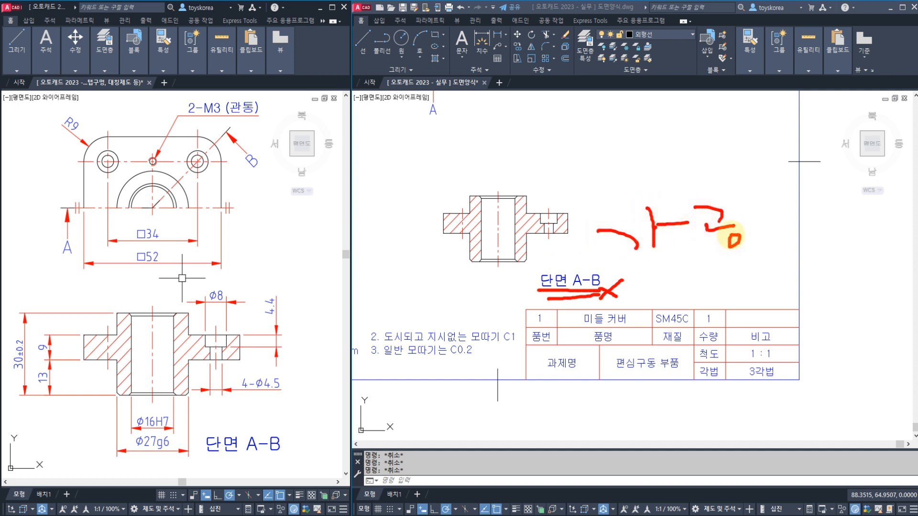
pyautogui.moveTo(516, 285)
pyautogui.mouseDown()
pyautogui.moveTo(483, 170)
pyautogui.moveTo(525, 291)
pyautogui.mouseUp()
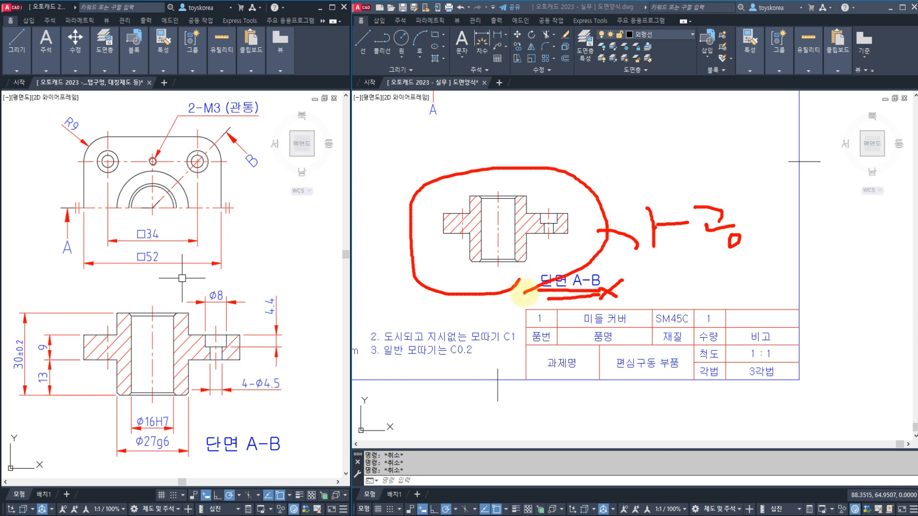
pyautogui.moveTo(641, 306)
pyautogui.mouseDown()
pyautogui.moveTo(578, 346)
pyautogui.moveTo(650, 321)
pyautogui.moveTo(651, 330)
pyautogui.mouseUp()
pyautogui.moveTo(564, 207)
pyautogui.mouseDown()
pyautogui.moveTo(681, 135)
pyautogui.moveTo(690, 170)
pyautogui.moveTo(779, 128)
pyautogui.moveTo(767, 151)
pyautogui.mouseUp()
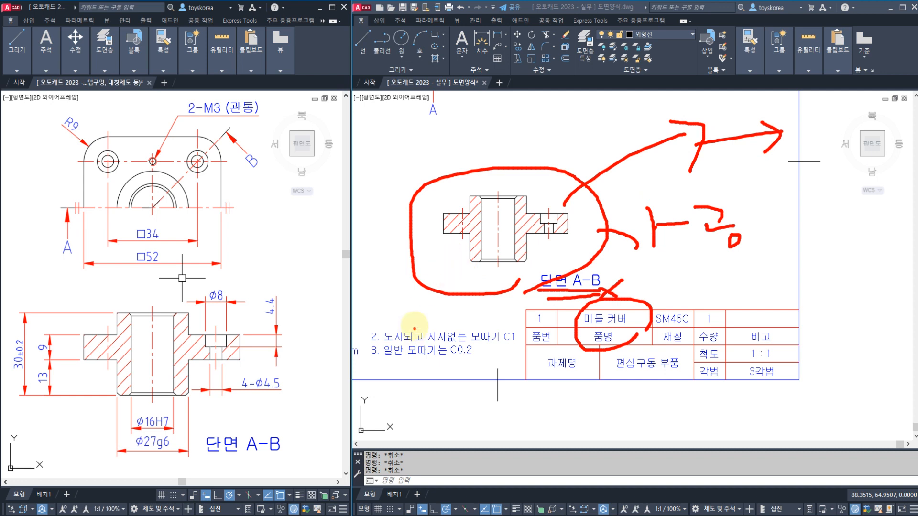
pyautogui.moveTo(541, 265)
pyautogui.mouseDown()
pyautogui.moveTo(550, 177)
pyautogui.moveTo(572, 253)
pyautogui.mouseUp()
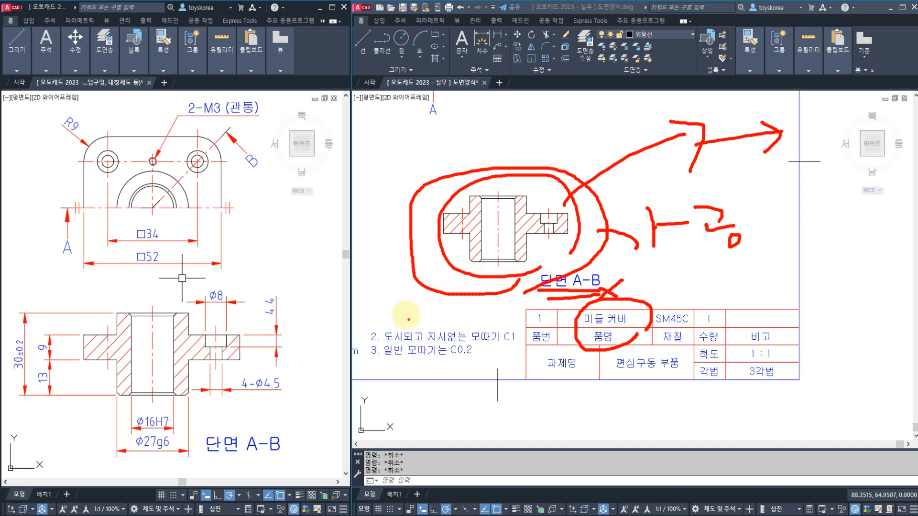
pyautogui.moveTo(415, 353); pyautogui.dragTo(443, 375)
pyautogui.moveTo(456, 306)
pyautogui.mouseDown()
pyautogui.moveTo(492, 330)
pyautogui.moveTo(478, 394)
pyautogui.moveTo(389, 291)
pyautogui.moveTo(511, 395)
pyautogui.mouseUp()
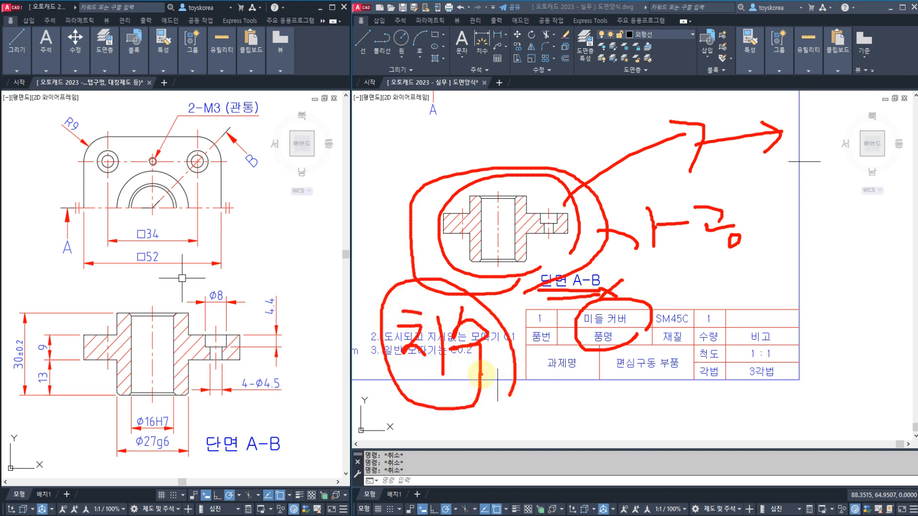
pyautogui.press('Escape')
pyautogui.click(606, 275)
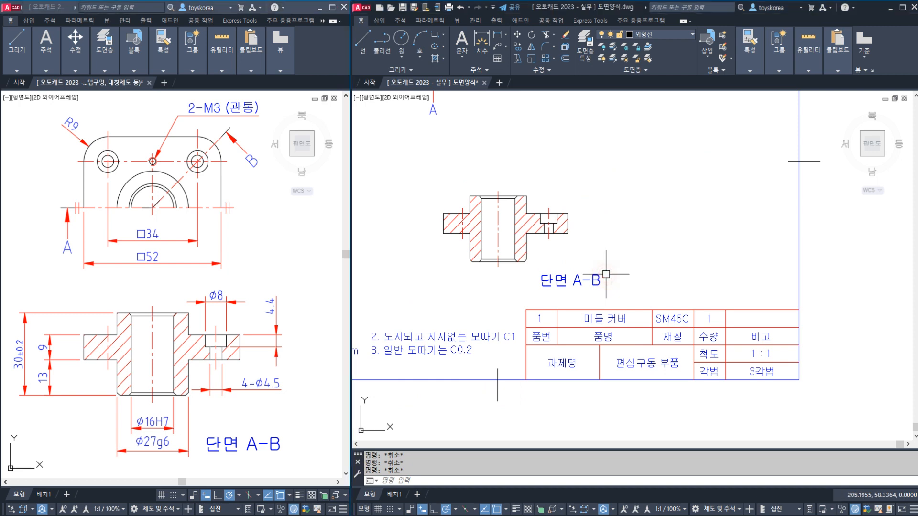
pyautogui.moveTo(564, 229)
pyautogui.mouseDown(button='middle')
pyautogui.moveTo(569, 258)
pyautogui.moveTo(555, 281)
pyautogui.moveTo(564, 302)
pyautogui.mouseUp(button='middle')
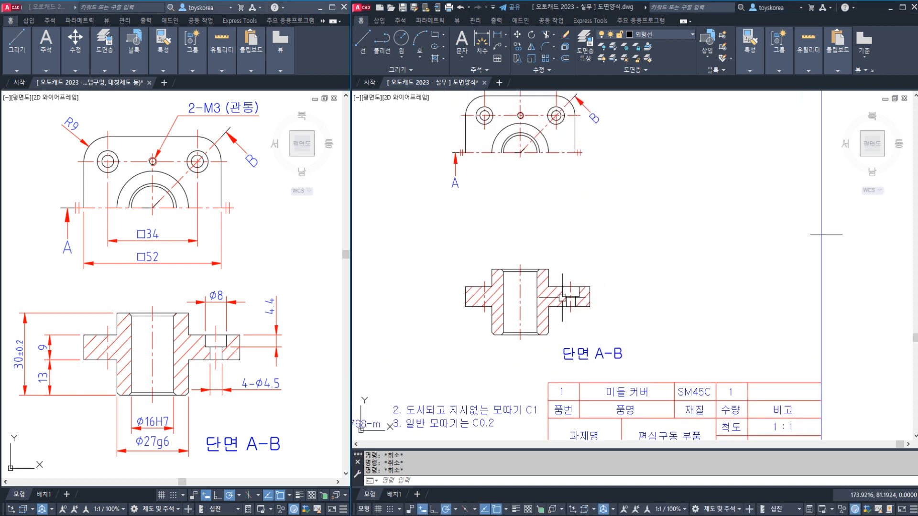
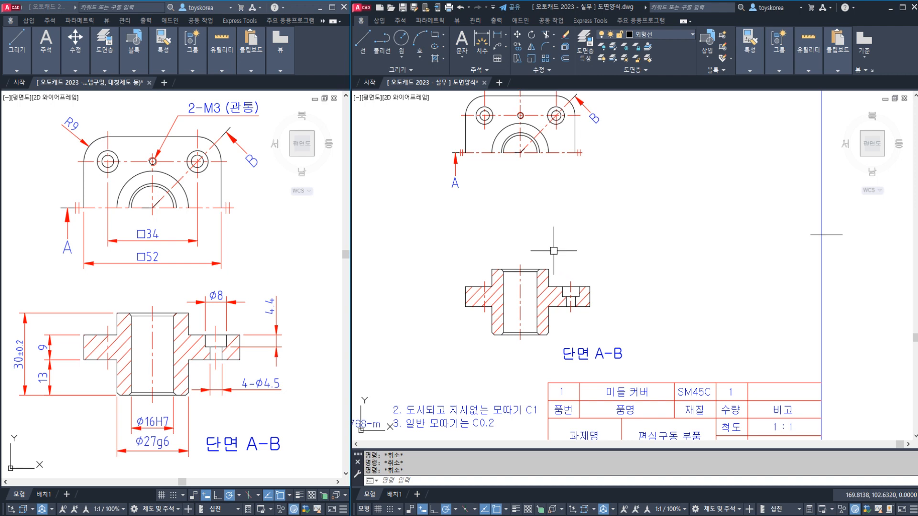
pyautogui.moveTo(557, 198); pyautogui.dragTo(546, 231, button='middle')
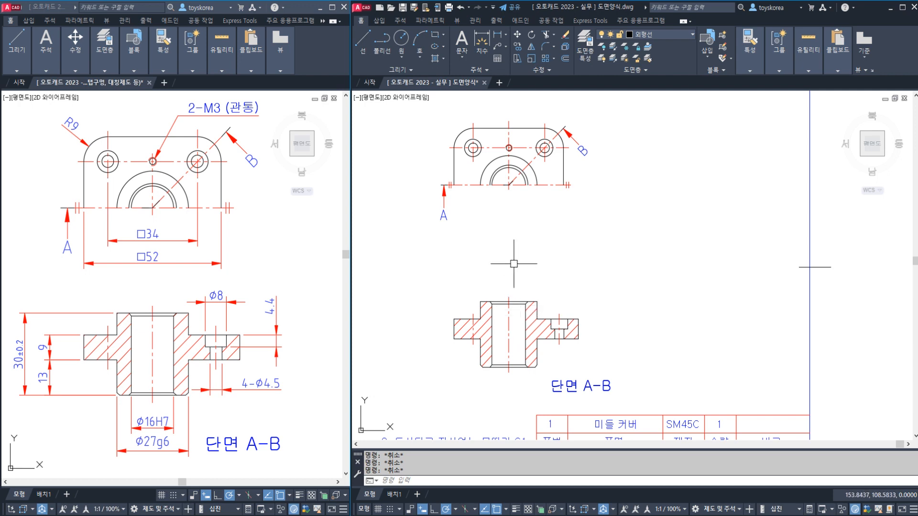
pyautogui.click(512, 222)
pyautogui.moveTo(530, 316); pyautogui.dragTo(517, 279, button='middle')
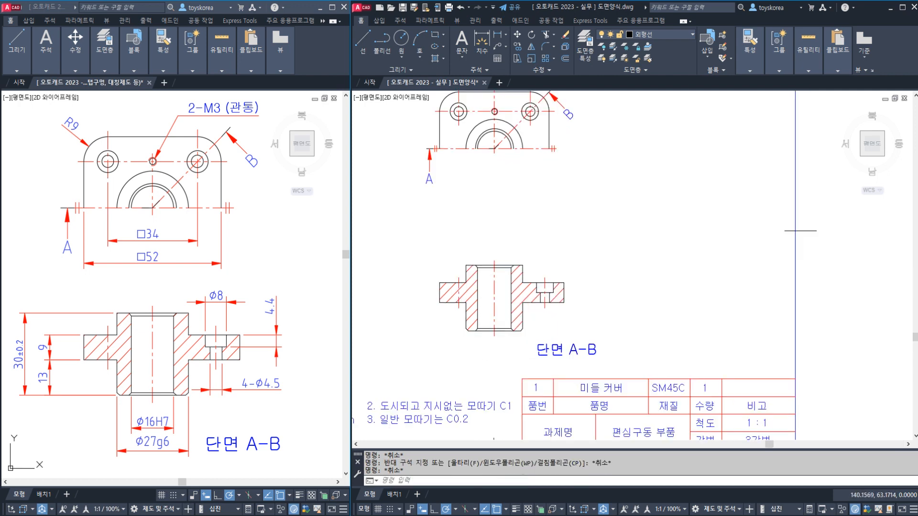
# Step: Add a vertical linear dimension for the flange thickness on the left side of the section view, following the reference drawing
pyautogui.scroll(2, 466, 329)
pyautogui.moveTo(196, 197); pyautogui.dragTo(207, 273, button='middle')
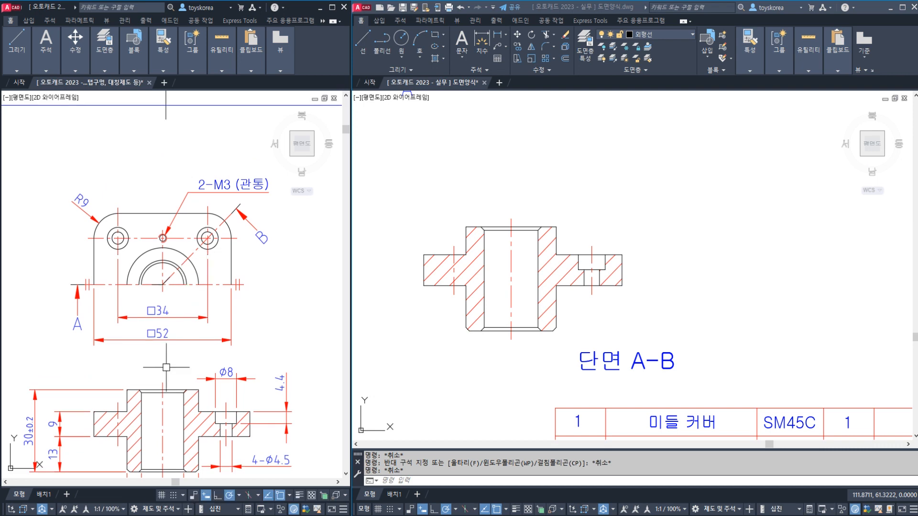
pyautogui.scroll(2, 133, 447)
pyautogui.moveTo(133, 447); pyautogui.dragTo(163, 289, button='middle')
pyautogui.scroll(-1, 165, 292)
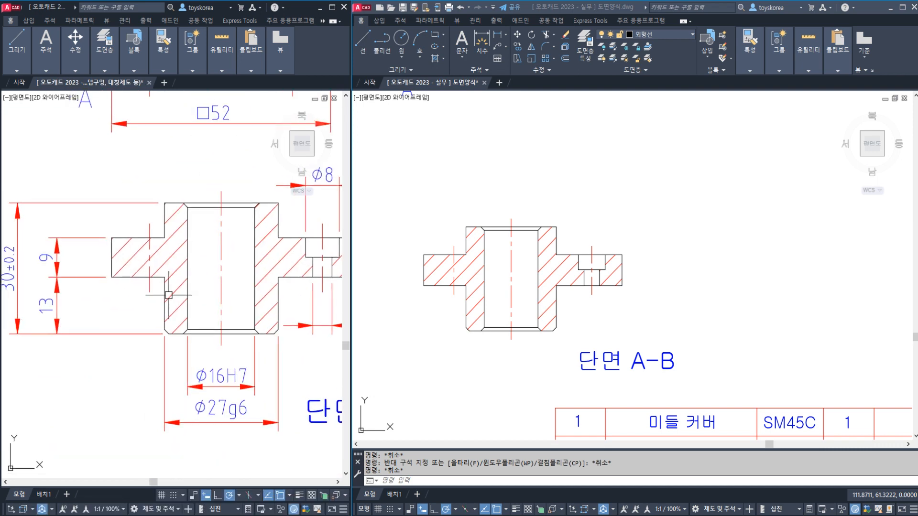
pyautogui.scroll(-1, 168, 292)
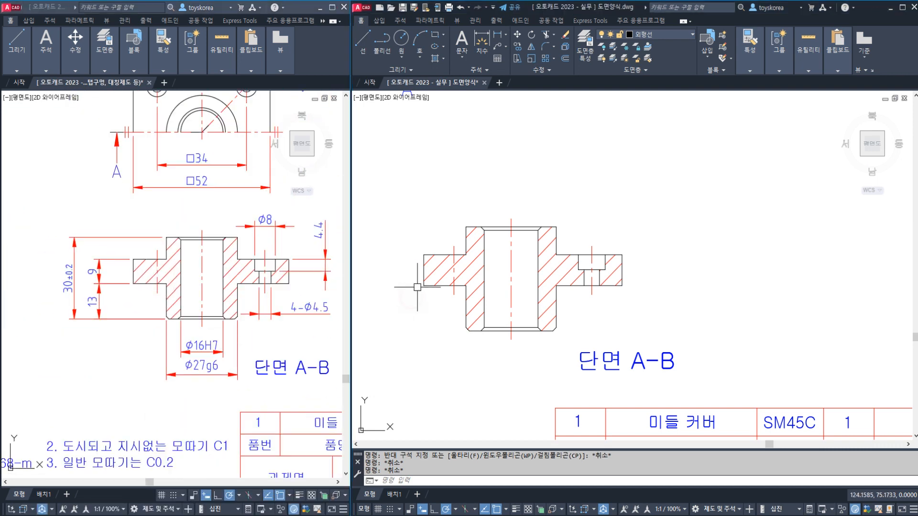
pyautogui.scroll(2, 430, 291)
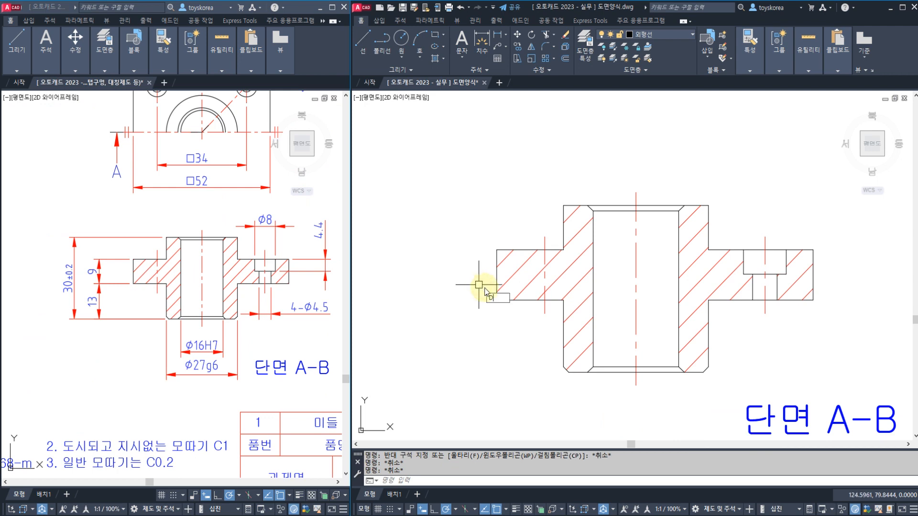
pyautogui.write('LI')
pyautogui.press('Return')
pyautogui.click(496, 284)
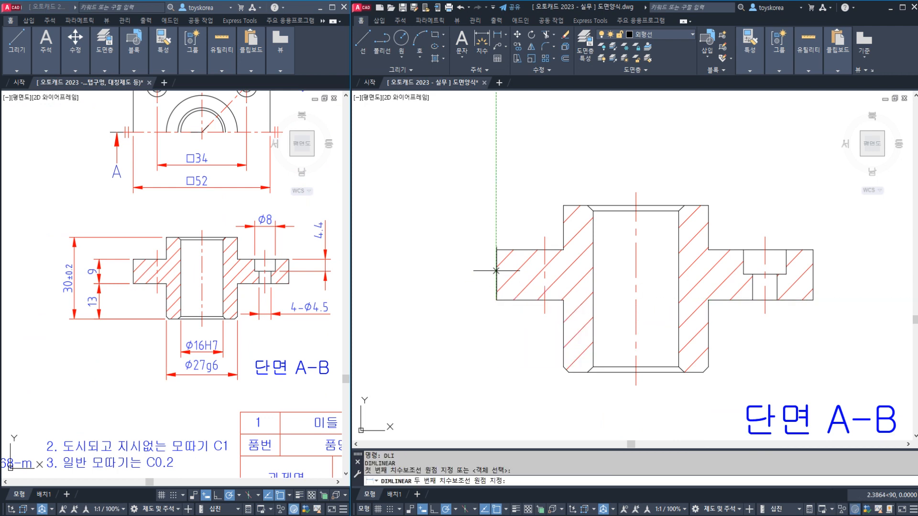
pyautogui.click(497, 300)
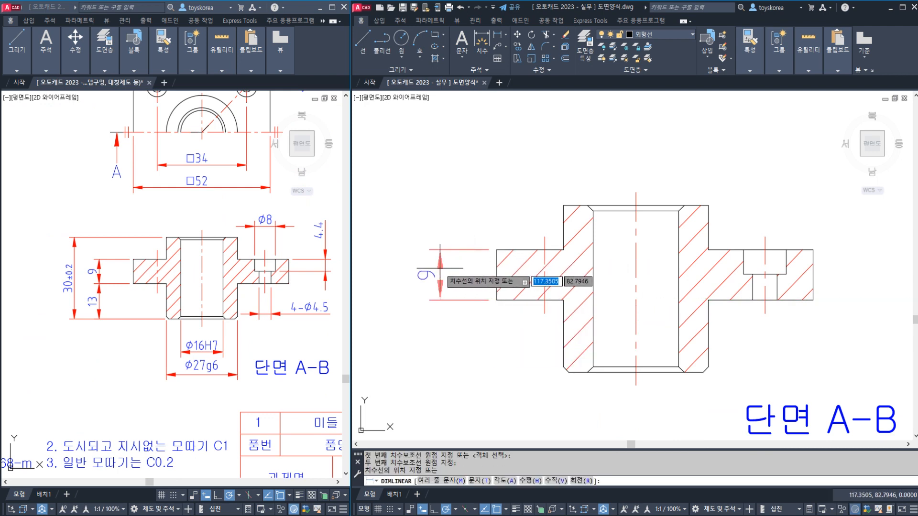
pyautogui.click(435, 282)
# Step: Dimension the height from the hub's bottom edge to the flange's underside, aligning the dimension line with the flange thickness dimension
pyautogui.moveTo(462, 321); pyautogui.dragTo(506, 319, button='middle')
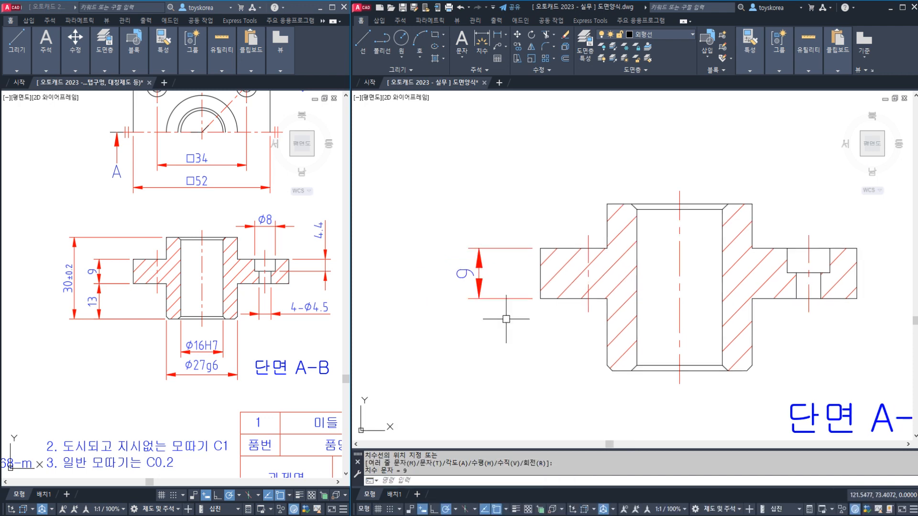
pyautogui.press('Return')
pyautogui.click(611, 370)
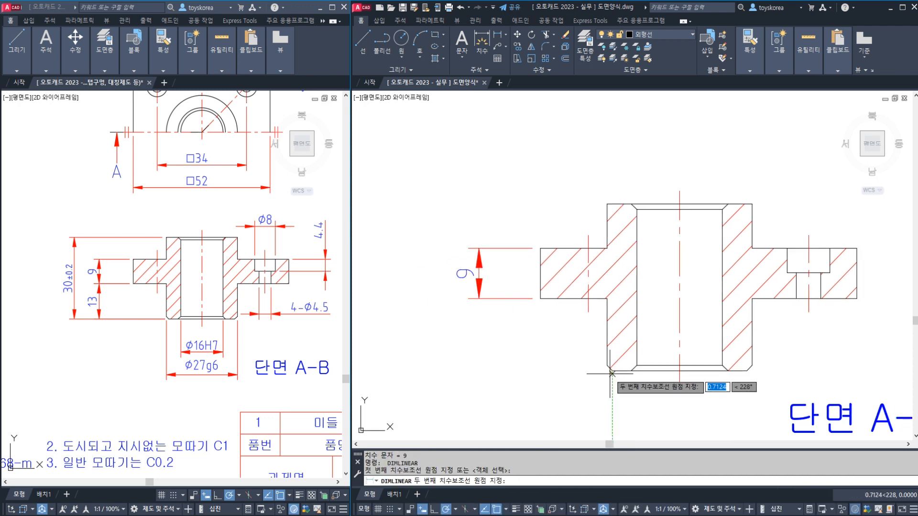
pyautogui.click(540, 298)
pyautogui.click(483, 302)
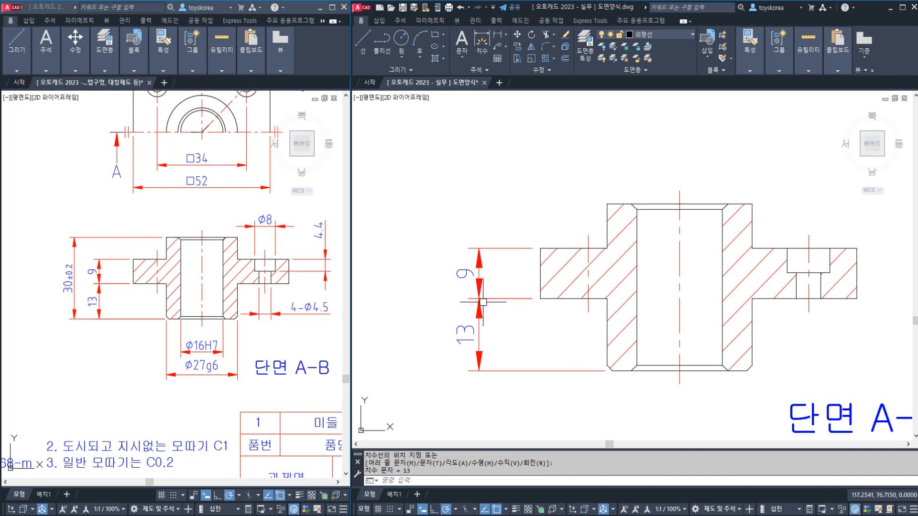
pyautogui.moveTo(530, 279)
pyautogui.mouseDown()
pyautogui.moveTo(492, 263)
pyautogui.moveTo(537, 250)
pyautogui.moveTo(494, 250)
pyautogui.moveTo(515, 243)
pyautogui.moveTo(539, 211)
pyautogui.moveTo(608, 184)
pyautogui.mouseUp()
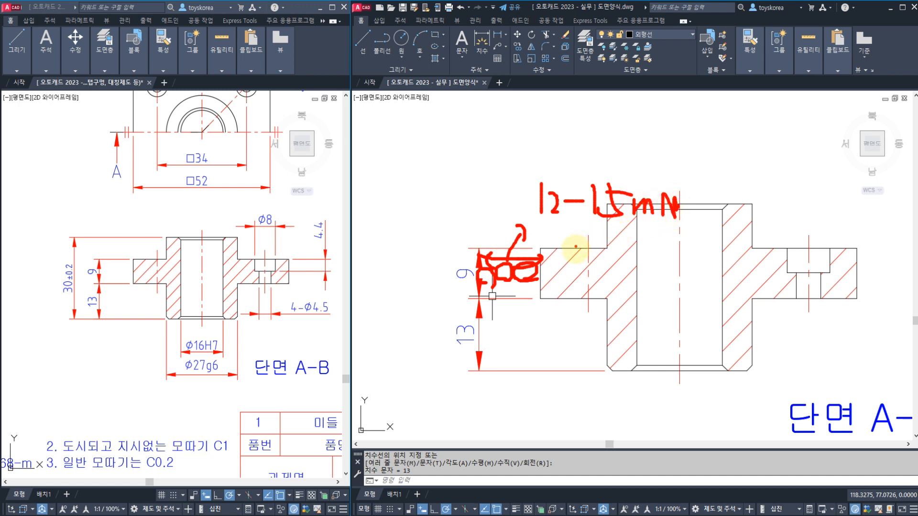
pyautogui.moveTo(609, 372); pyautogui.dragTo(421, 375)
pyautogui.moveTo(621, 200); pyautogui.dragTo(588, 200)
pyautogui.moveTo(471, 200)
pyautogui.mouseDown()
pyautogui.moveTo(421, 199)
pyautogui.moveTo(426, 352)
pyautogui.moveTo(436, 324)
pyautogui.mouseUp()
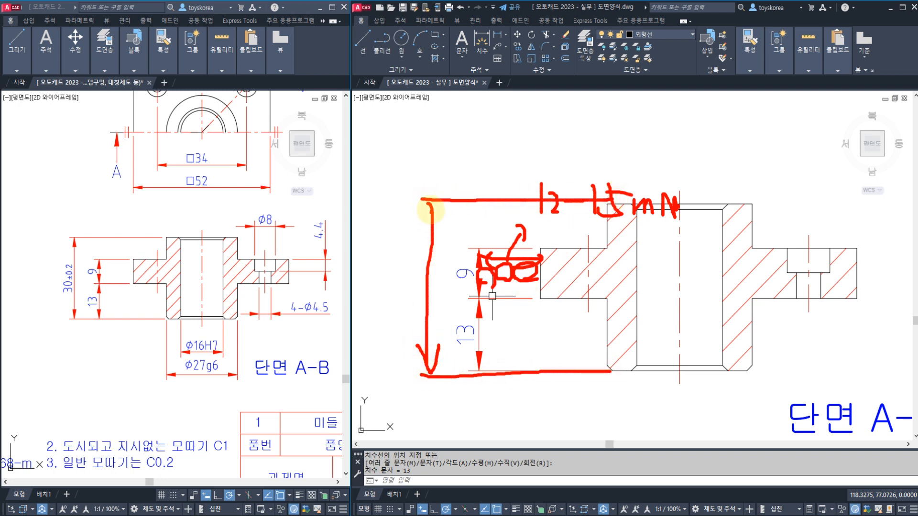
pyautogui.moveTo(439, 192); pyautogui.dragTo(439, 215)
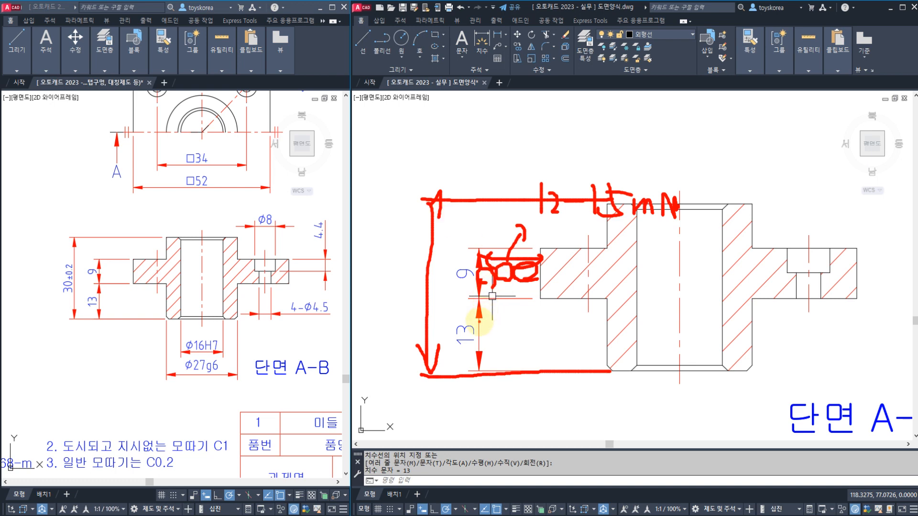
pyautogui.moveTo(478, 313); pyautogui.dragTo(428, 314)
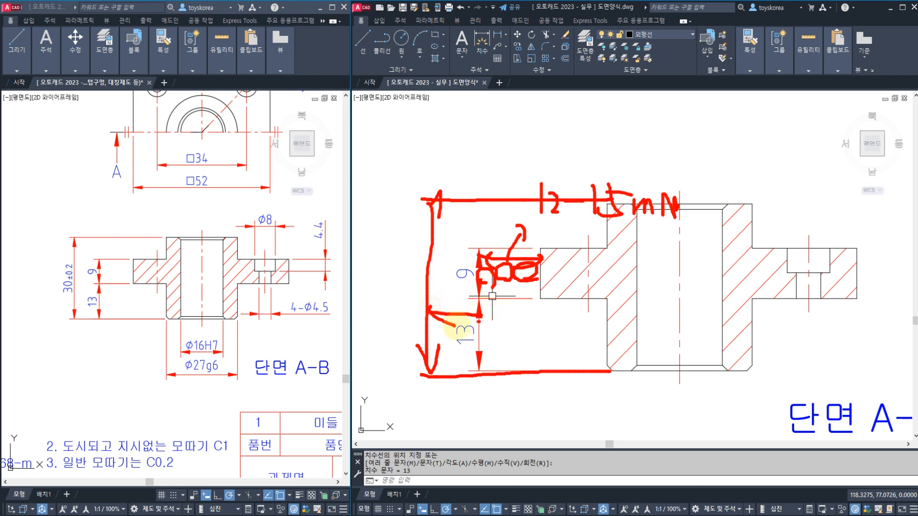
pyautogui.moveTo(482, 307); pyautogui.dragTo(535, 347)
pyautogui.moveTo(568, 319)
pyautogui.mouseDown()
pyautogui.moveTo(557, 351)
pyautogui.moveTo(566, 336)
pyautogui.mouseUp()
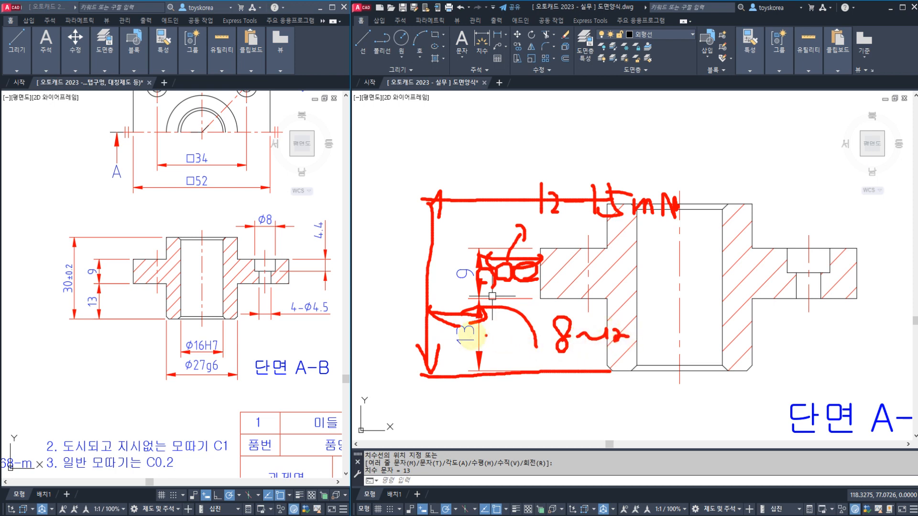
pyautogui.moveTo(473, 340); pyautogui.dragTo(464, 342)
pyautogui.moveTo(448, 324)
pyautogui.mouseDown()
pyautogui.moveTo(437, 337)
pyautogui.moveTo(447, 324)
pyautogui.mouseUp()
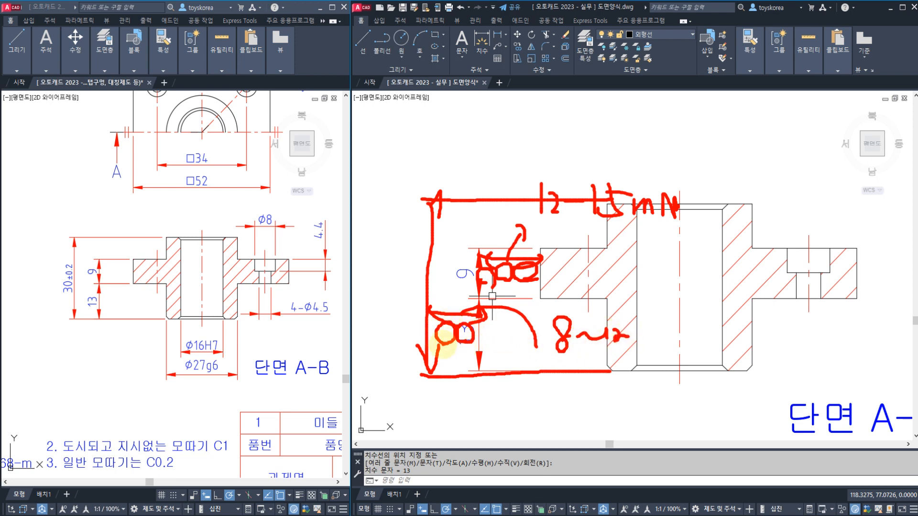
pyautogui.press('Escape')
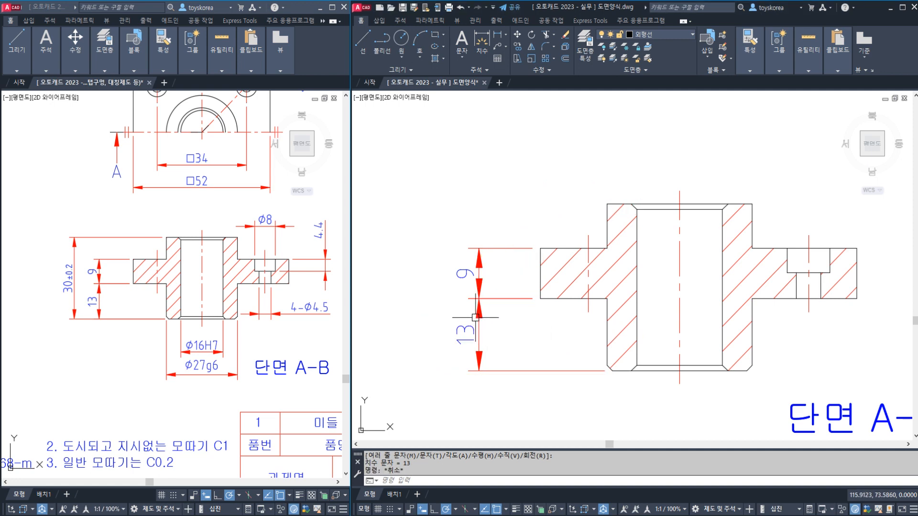
pyautogui.press('Escape')
pyautogui.press('Escape')
# Step: Add a vertical linear dimension for the hub's overall height, outside the flange thickness and lower hub height dimensions
pyautogui.write('DLI')
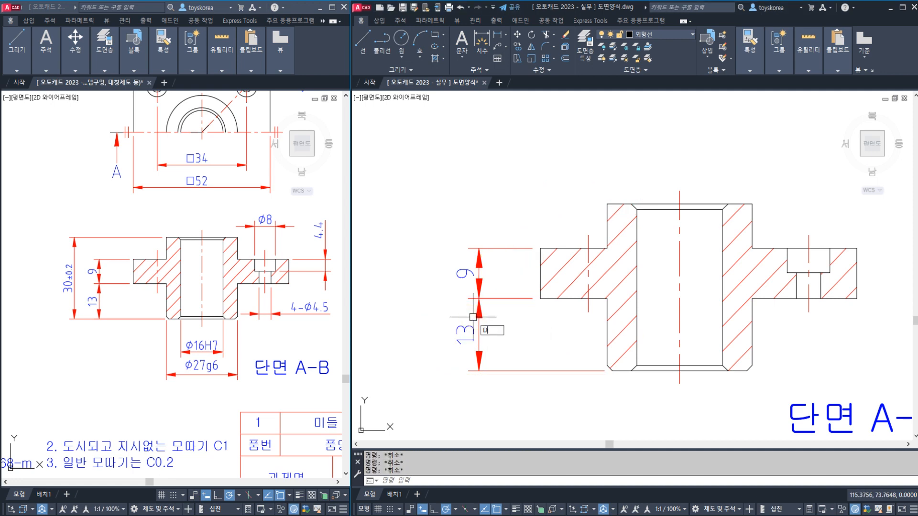
pyautogui.press('Return')
pyautogui.click(607, 370)
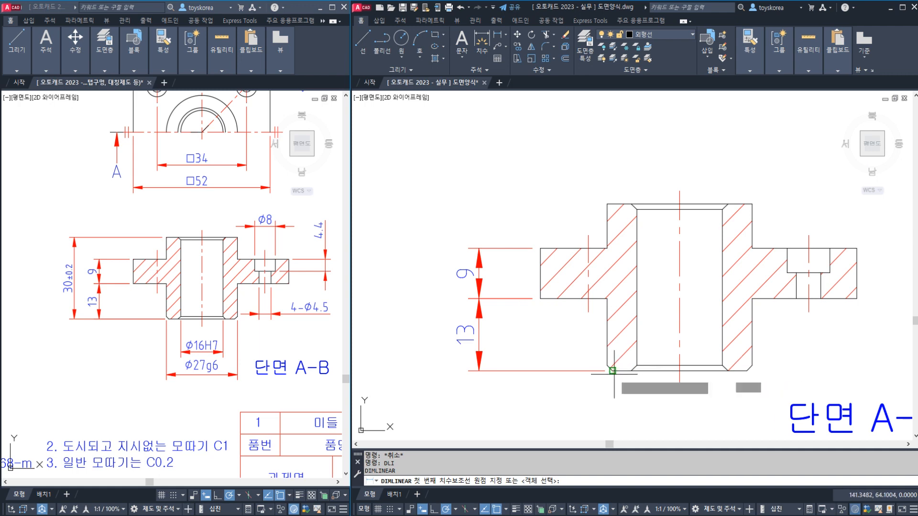
pyautogui.click(607, 204)
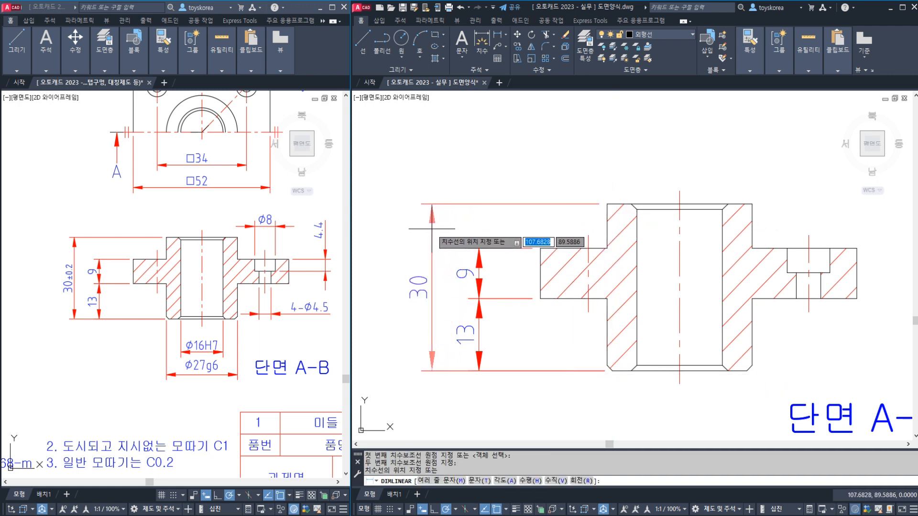
pyautogui.click(432, 249)
pyautogui.press('Escape')
# Step: Add a horizontal linear dimension for the bore diameter below the section view, measured between the inner wall corners at the lower chamfer
pyautogui.moveTo(588, 356); pyautogui.dragTo(521, 315, button='middle')
pyautogui.moveTo(637, 343); pyautogui.dragTo(608, 313, button='middle')
pyautogui.write('DLI')
pyautogui.press('Return')
pyautogui.scroll(2, 608, 313)
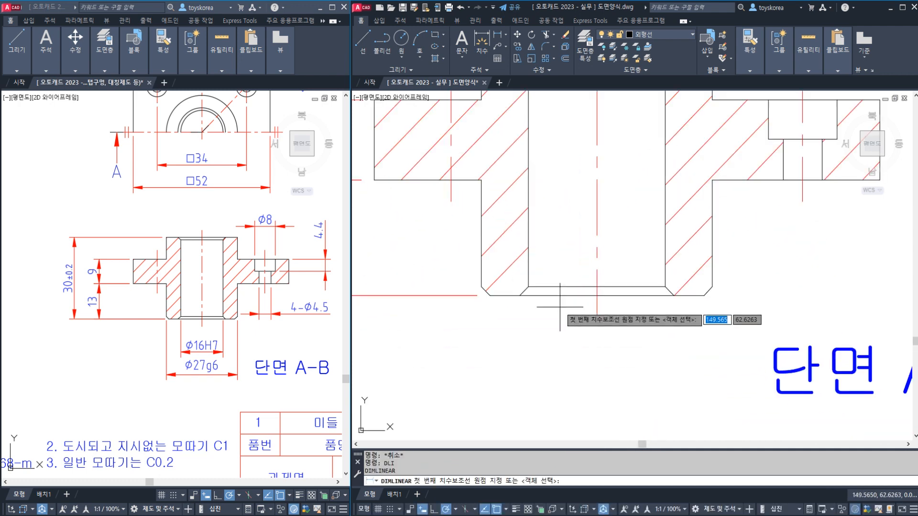
pyautogui.click(529, 287)
pyautogui.click(664, 288)
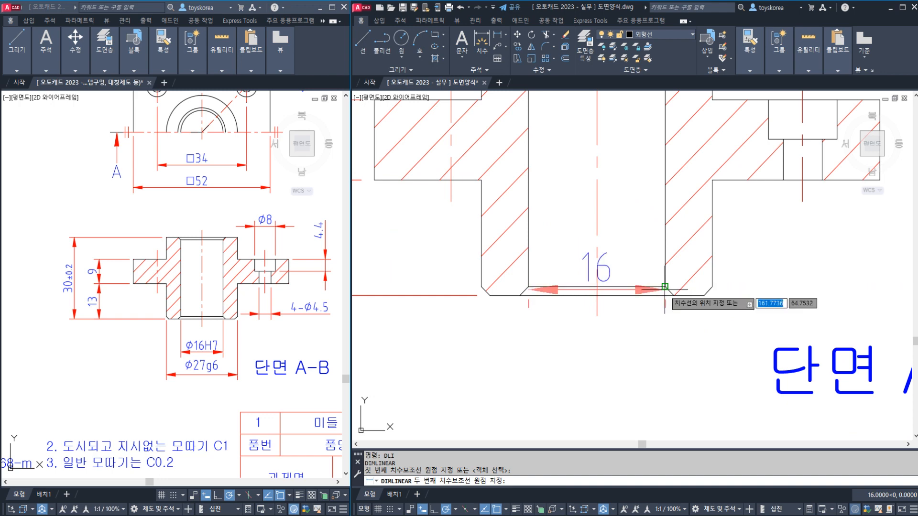
pyautogui.moveTo(634, 351); pyautogui.dragTo(585, 312, button='middle')
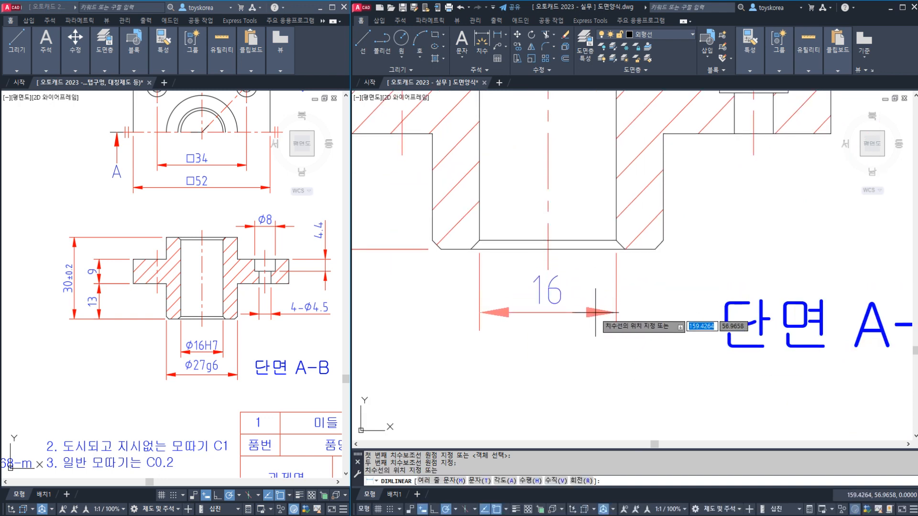
pyautogui.click(592, 354)
pyautogui.scroll(-2, 583, 323)
pyautogui.press('Escape')
# Step: Add a horizontal linear dimension for the hub's outer diameter below the bore diameter dimension
pyautogui.press('Return')
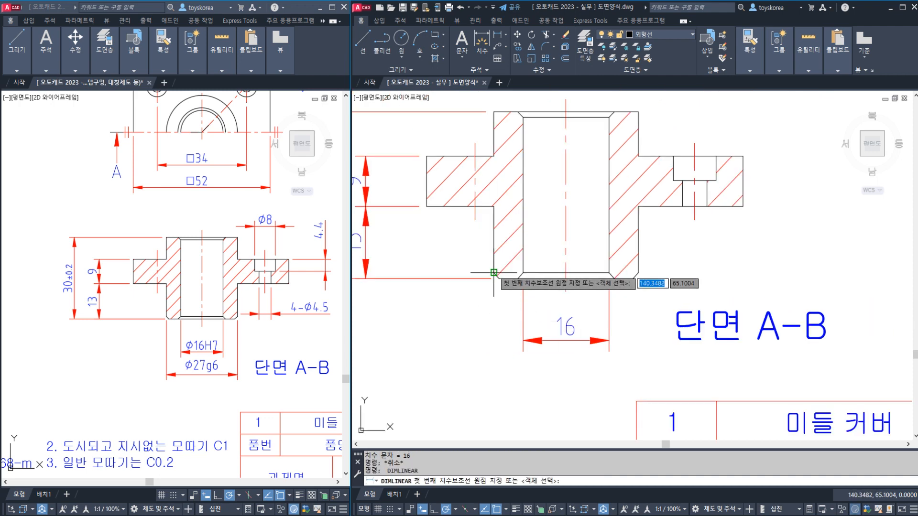
pyautogui.click(494, 273)
pyautogui.click(638, 270)
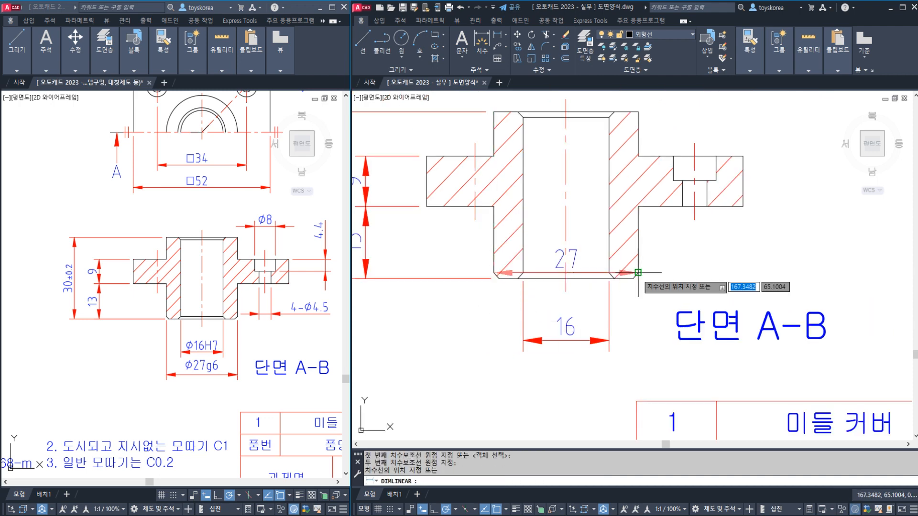
pyautogui.click(604, 384)
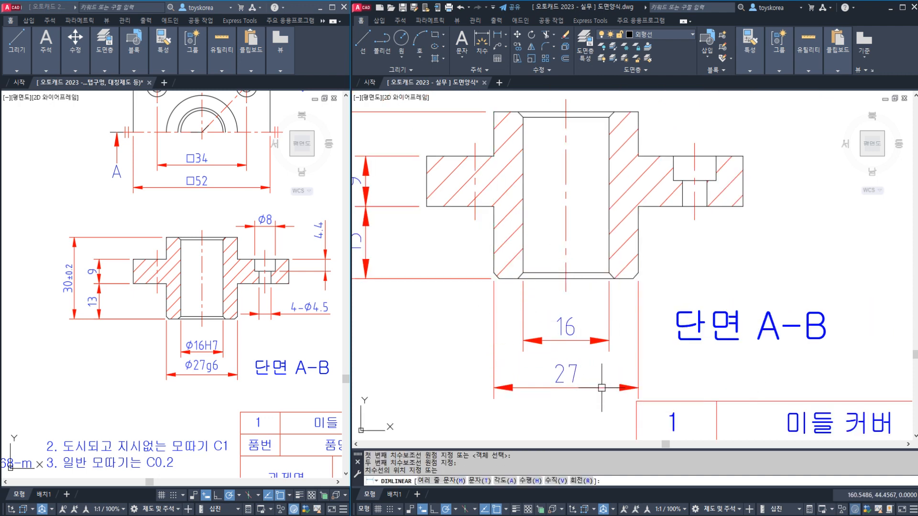
pyautogui.press('Escape')
pyautogui.scroll(-2, 607, 366)
# Step: Move the whole section view with its dimensions and the 단면 A-B label slightly upward, away from the title block
pyautogui.click(717, 380)
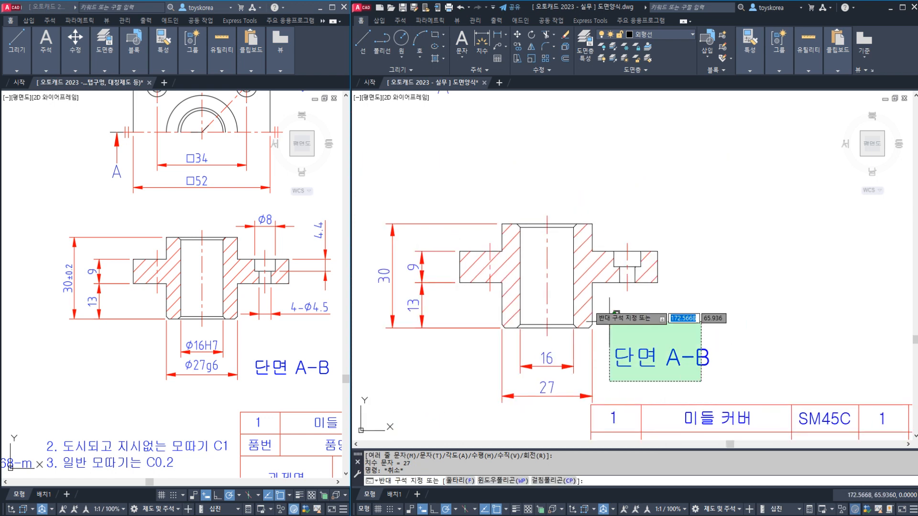
pyautogui.click(380, 191)
pyautogui.press('space')
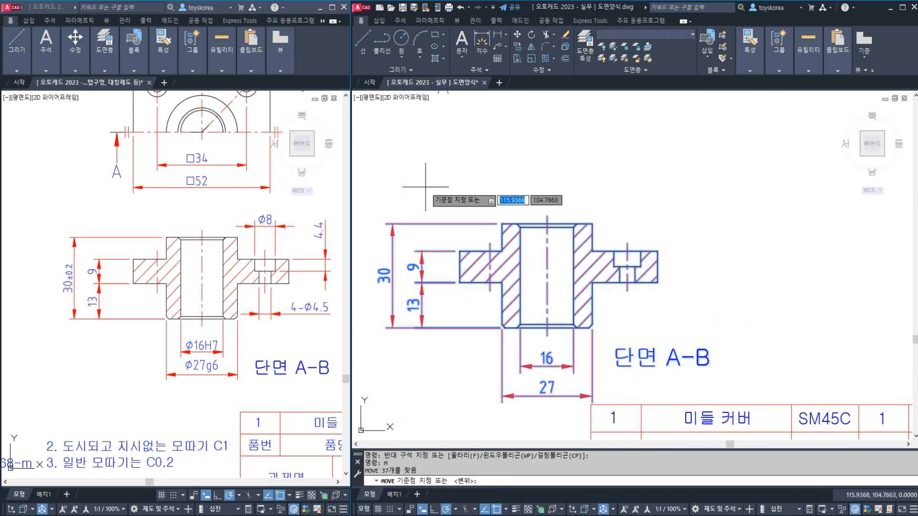
pyautogui.click(429, 188)
pyautogui.click(429, 166)
pyautogui.press('Escape')
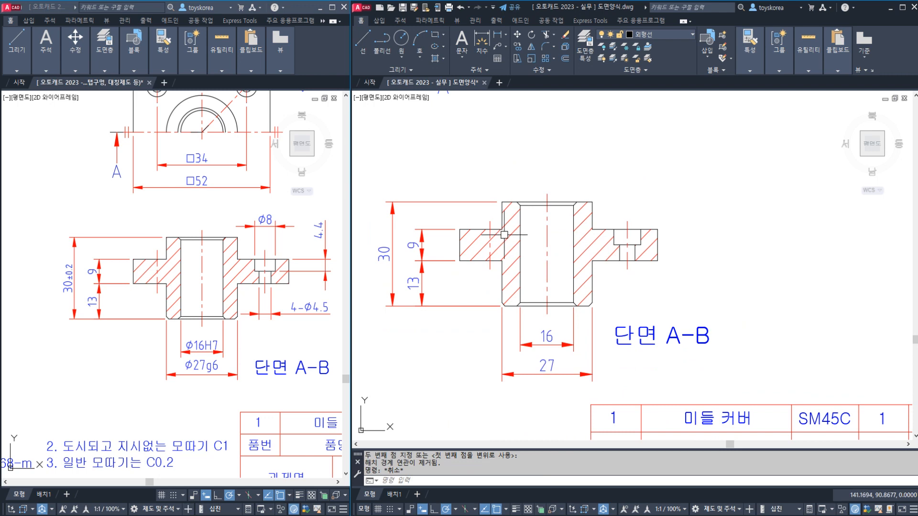
# Step: Dimension the width across the bore's chamfered bottom opening, placing it between the bore and hub diameter dimensions
pyautogui.scroll(2, 564, 311)
pyautogui.write('D')
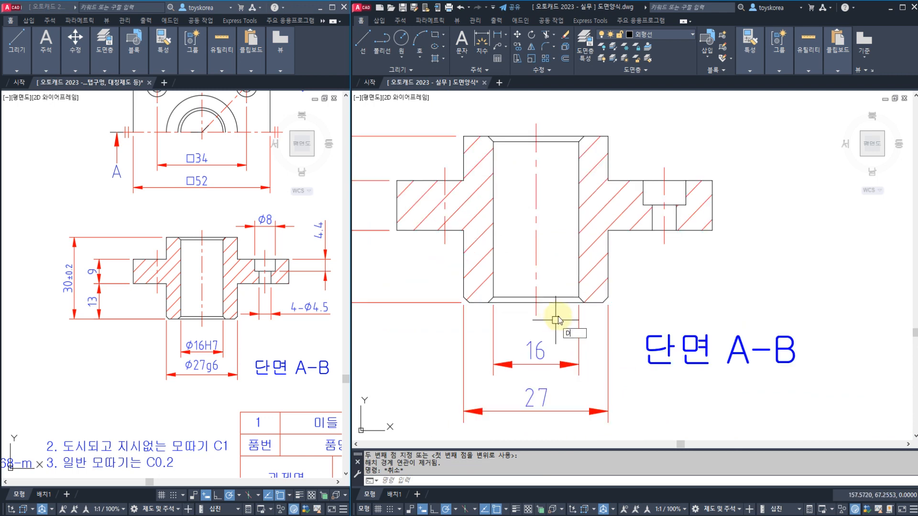
pyautogui.write('LI')
pyautogui.press('Return')
pyautogui.scroll(2, 526, 301)
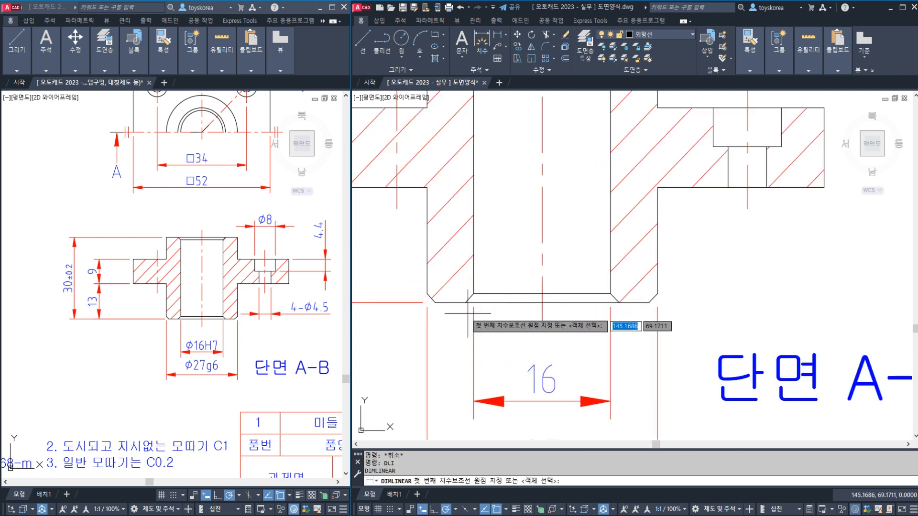
pyautogui.click(466, 302)
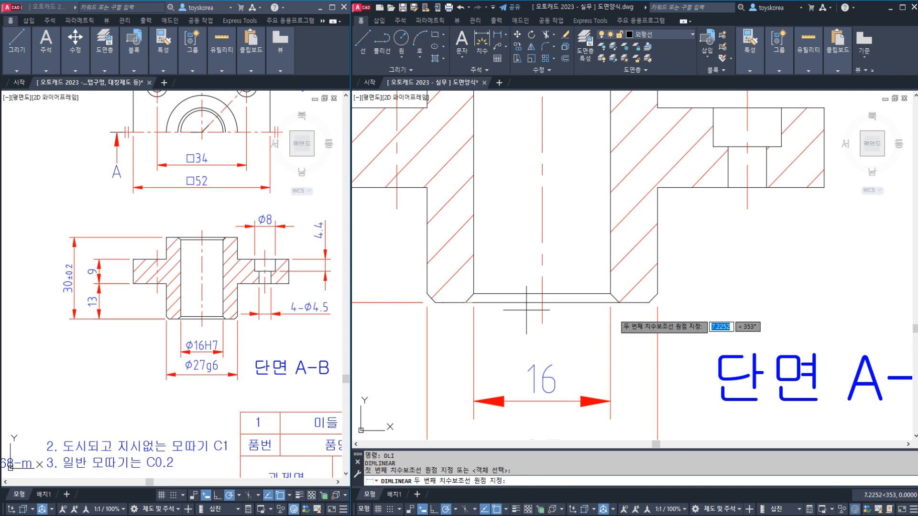
pyautogui.click(619, 302)
pyautogui.moveTo(600, 401); pyautogui.dragTo(589, 315, button='middle')
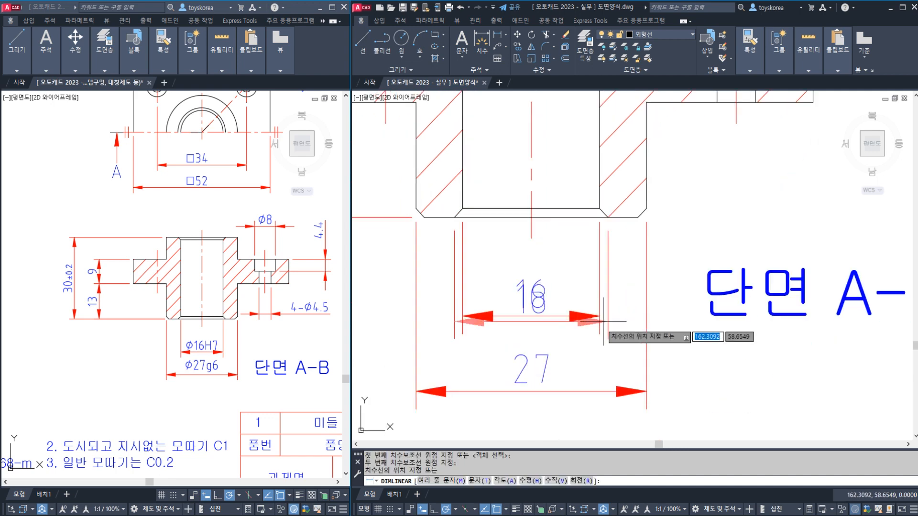
pyautogui.click(590, 345)
pyautogui.press('Escape')
# Step: Erase the dimension across the bore's chamfered bottom opening
pyautogui.click(584, 345)
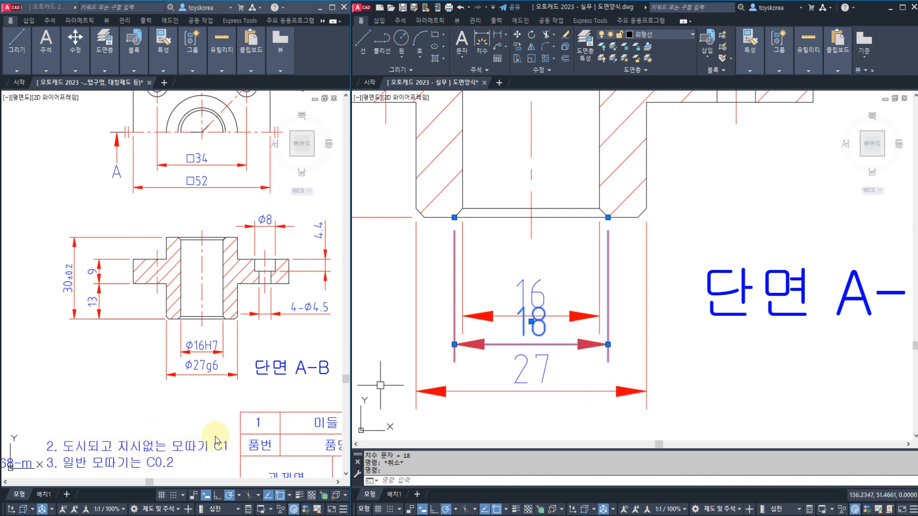
pyautogui.click(564, 357)
pyautogui.press('Escape')
pyautogui.press('Escape')
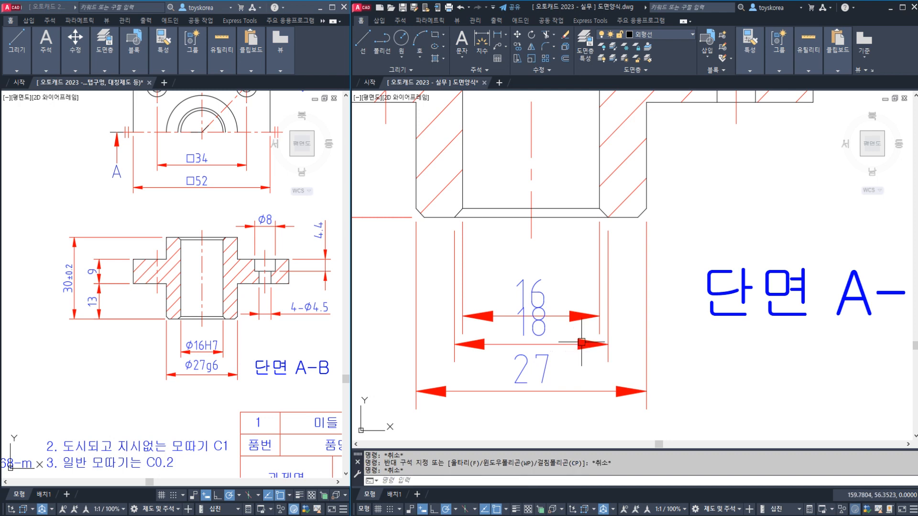
pyautogui.click(577, 340)
pyautogui.write('E')
pyautogui.press('Return')
pyautogui.press('Escape')
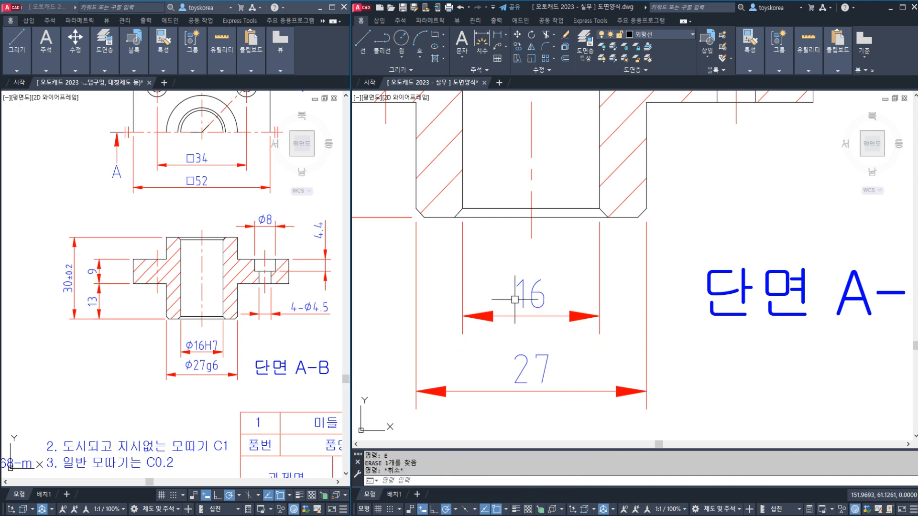
# Step: Add a vertical linear dimension for the counterbore depth to the right of the flange, from its top corner to the counterbore floor
pyautogui.scroll(-2, 515, 300)
pyautogui.moveTo(506, 221); pyautogui.dragTo(492, 267, button='middle')
pyautogui.press('Escape')
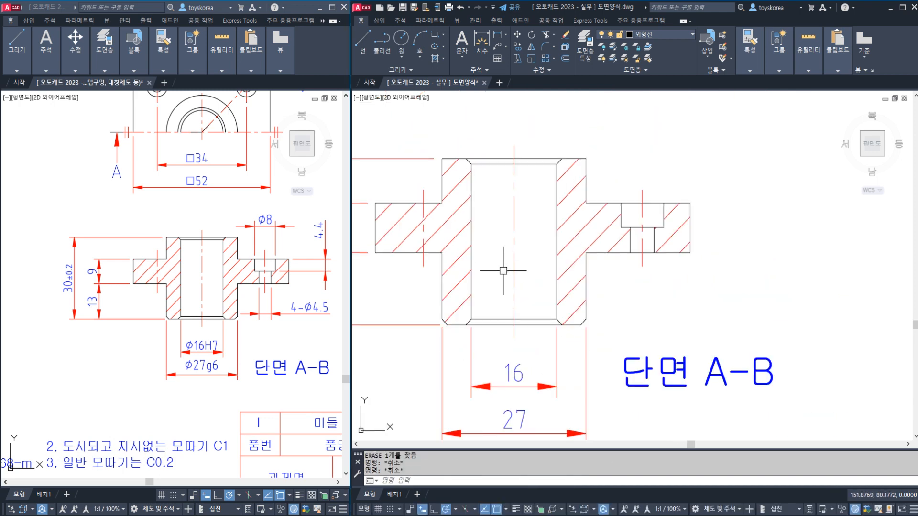
pyautogui.press('Escape')
pyautogui.scroll(-3, 503, 268)
pyautogui.scroll(3, 595, 215)
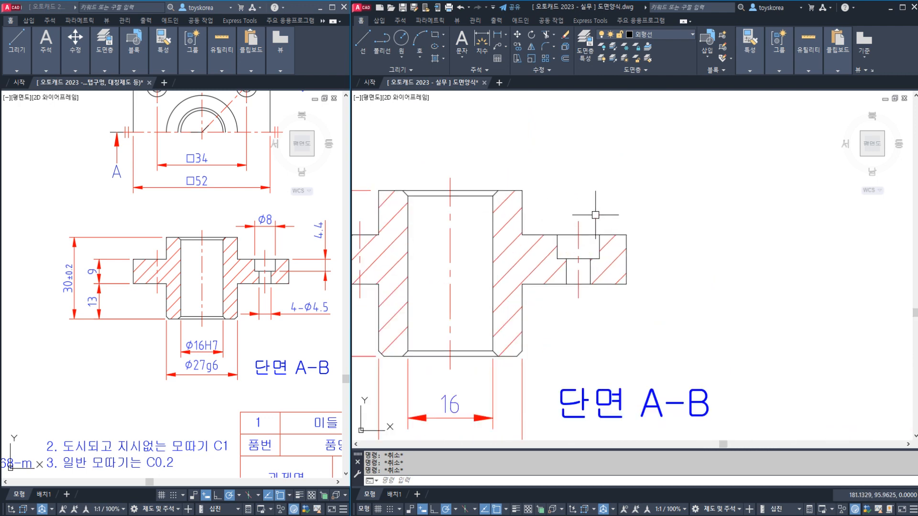
pyautogui.moveTo(590, 236); pyautogui.dragTo(564, 242, button='middle')
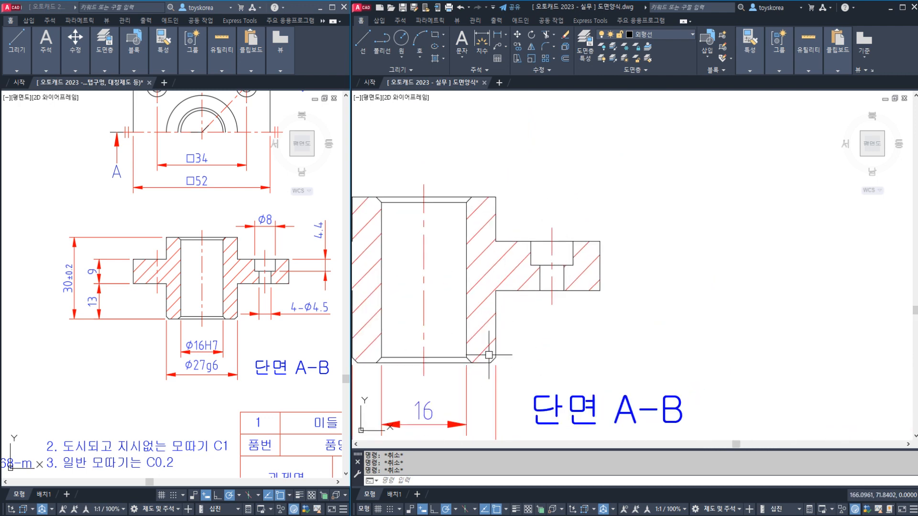
pyautogui.scroll(2, 557, 261)
pyautogui.scroll(-2, 568, 248)
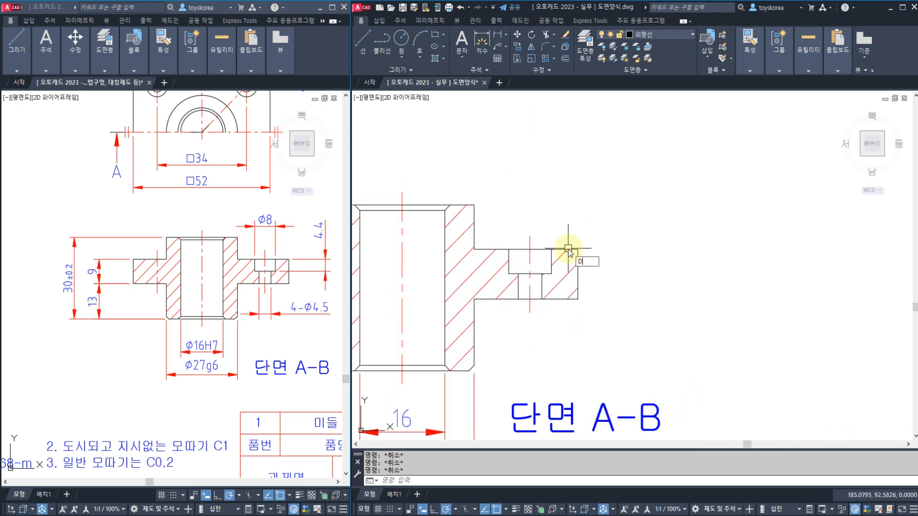
pyautogui.press('BackSpace')
pyautogui.press('Return')
pyautogui.click(577, 249)
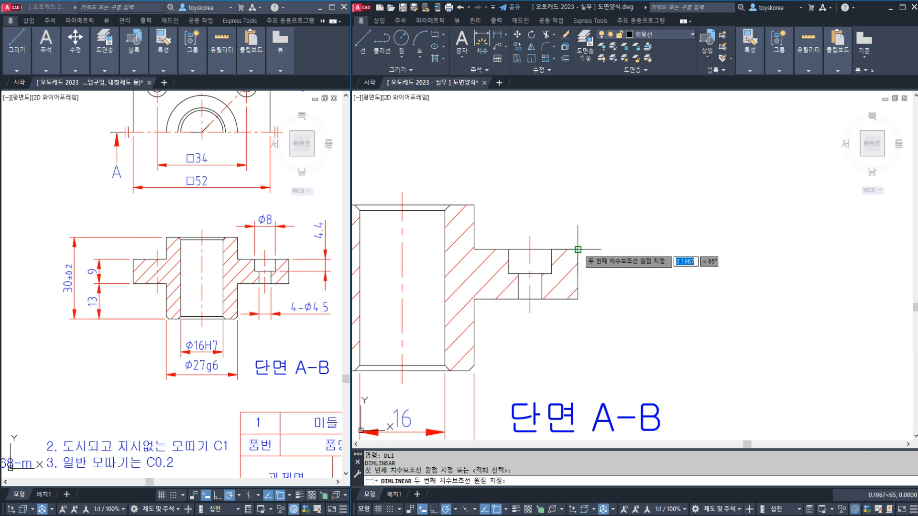
pyautogui.click(551, 273)
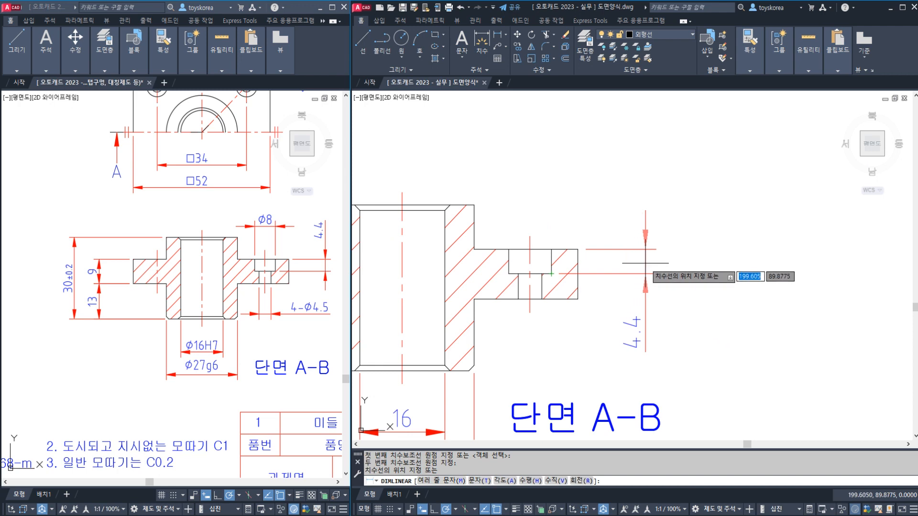
pyautogui.click(645, 329)
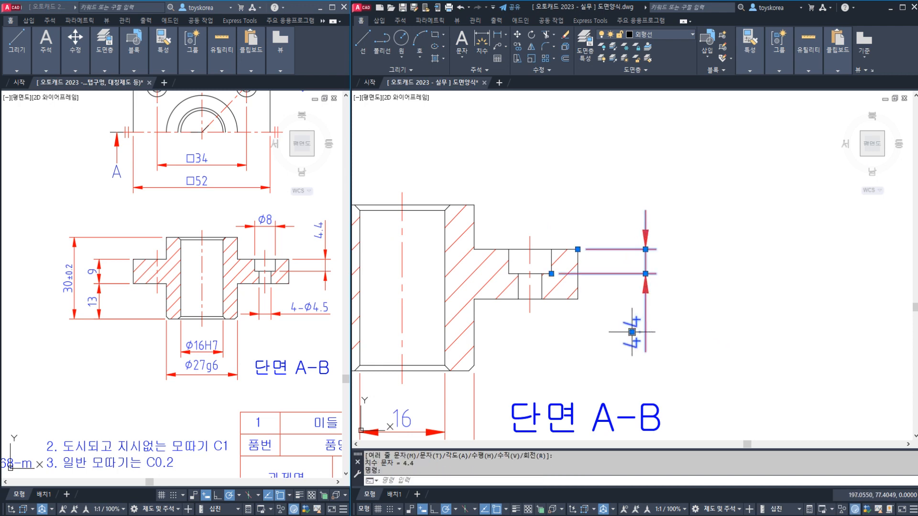
# Step: Move the counterbore depth dimension's text above its upper arrow, matching the reference drawing
pyautogui.click(632, 332)
pyautogui.click(645, 219)
pyautogui.press('Escape')
pyautogui.press('Escape')
pyautogui.press('Escape')
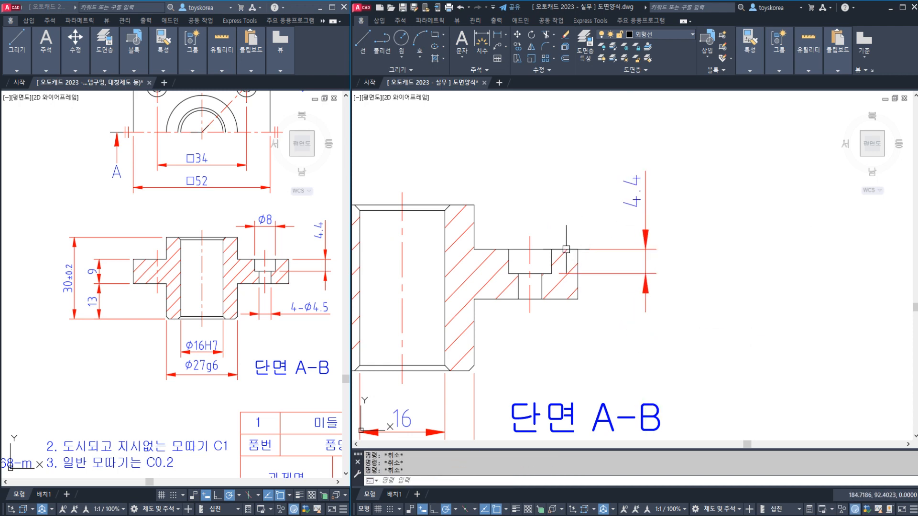
# Step: Add a horizontal linear dimension for the counterbore diameter above the flange
pyautogui.moveTo(566, 250); pyautogui.dragTo(560, 268, button='middle')
pyautogui.press('Return')
pyautogui.click(509, 250)
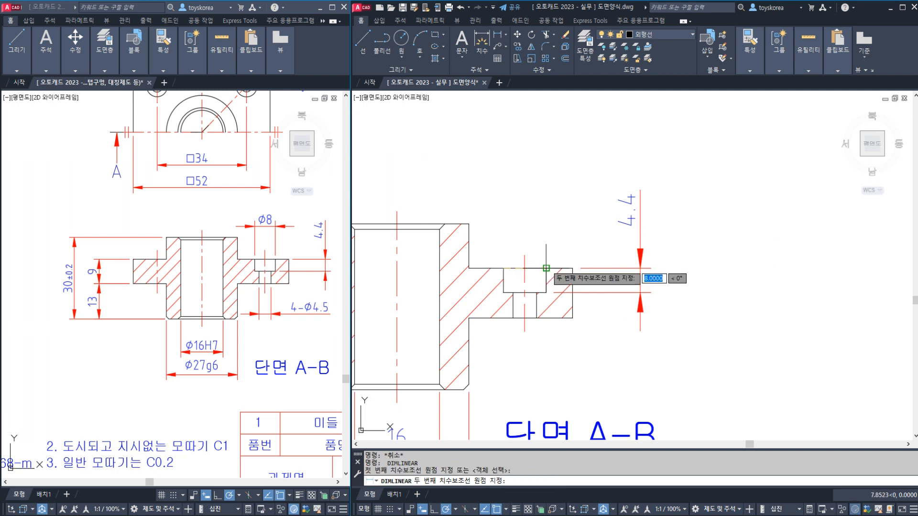
pyautogui.click(546, 268)
pyautogui.click(539, 200)
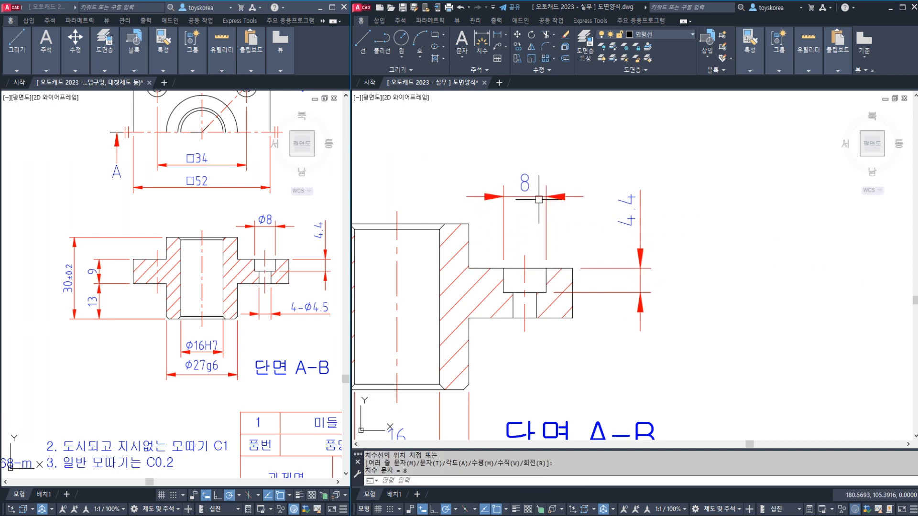
pyautogui.press('Escape')
# Step: Add a horizontal linear dimension for the small through hole's diameter below the flange, above the 단면 A-B label
pyautogui.moveTo(539, 199); pyautogui.dragTo(573, 121, button='middle')
pyautogui.press('Return')
pyautogui.click(548, 241)
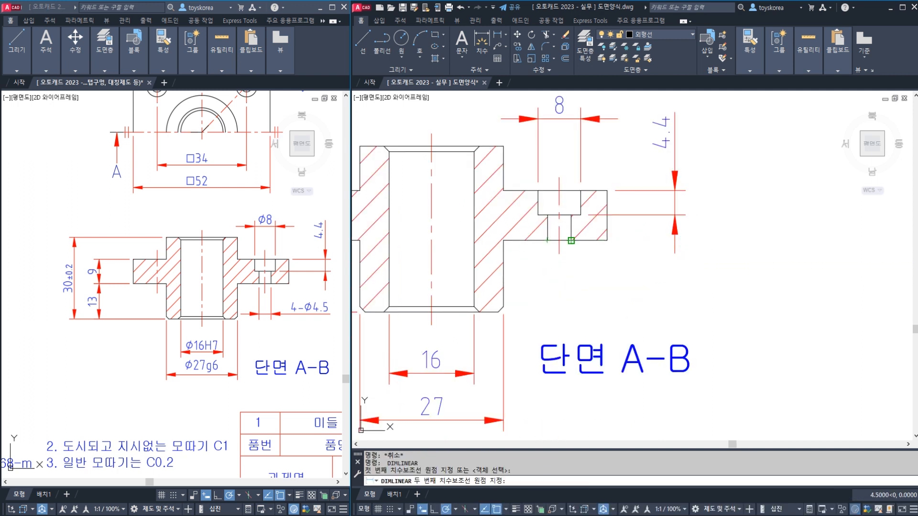
pyautogui.click(571, 240)
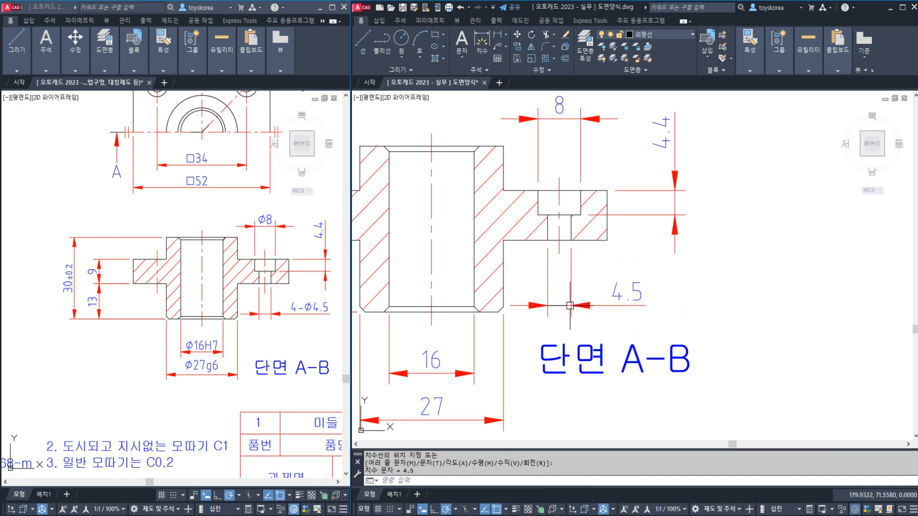
pyautogui.press('Escape')
# Step: Add a radius dimension to the plan view's upper-left corner arc, placed outside the plate as in the reference drawing
pyautogui.scroll(-5, 490, 157)
pyautogui.moveTo(490, 95); pyautogui.dragTo(496, 302, button='middle')
pyautogui.click(154, 200)
pyautogui.moveTo(170, 137); pyautogui.dragTo(141, 267, button='middle')
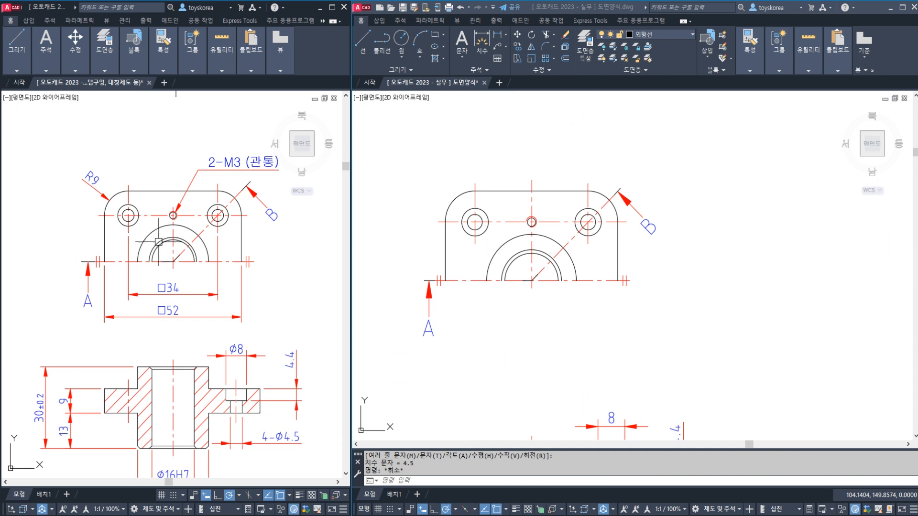
pyautogui.scroll(3, 198, 188)
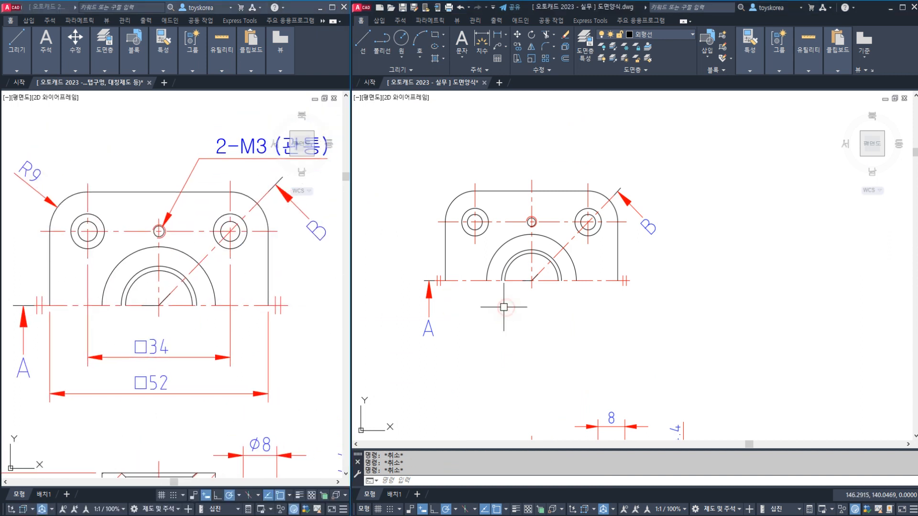
pyautogui.write('DRA')
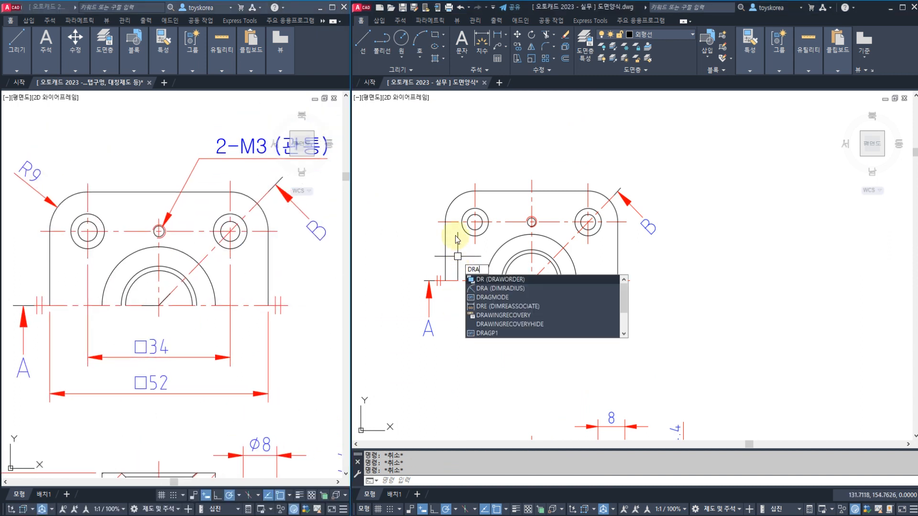
pyautogui.press('Return')
pyautogui.click(450, 200)
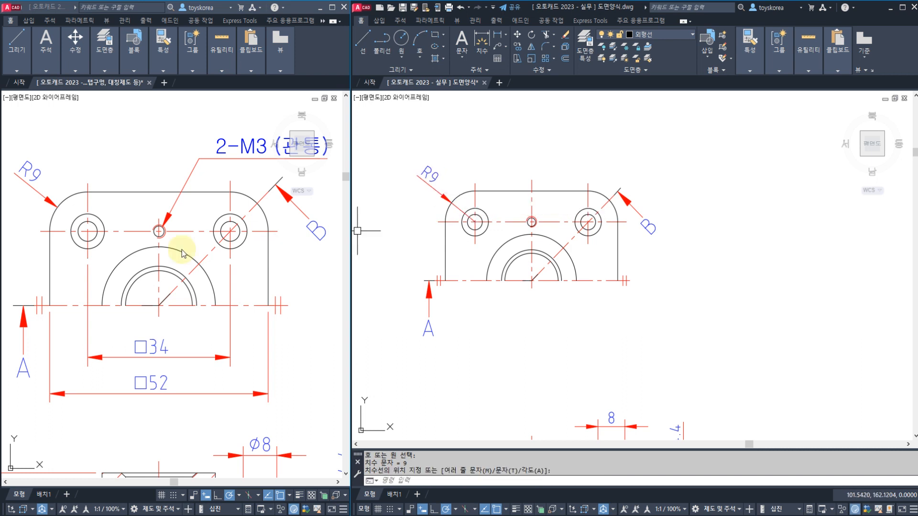
# Step: Erase the overlapping radius dimension at the plan view's upper-left corner whose line extends inward to the hole centre
pyautogui.click(69, 218)
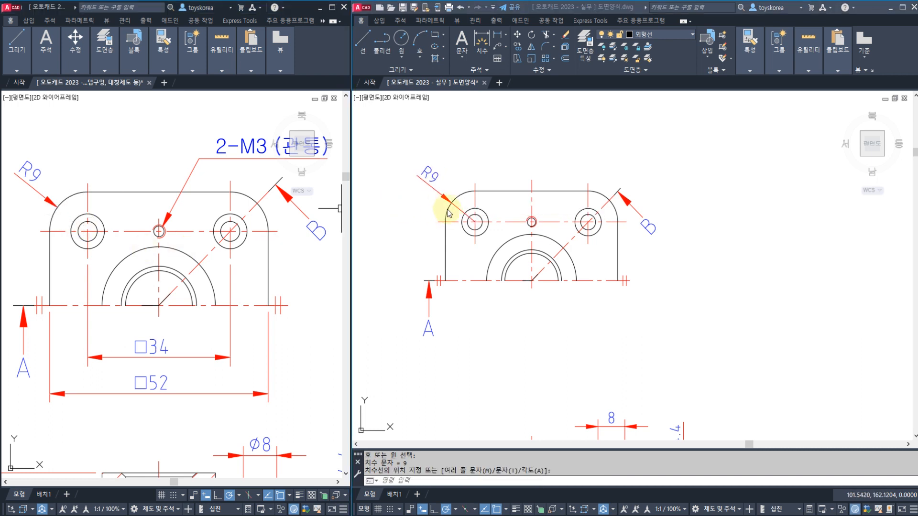
pyautogui.press('Escape')
pyautogui.scroll(2, 451, 211)
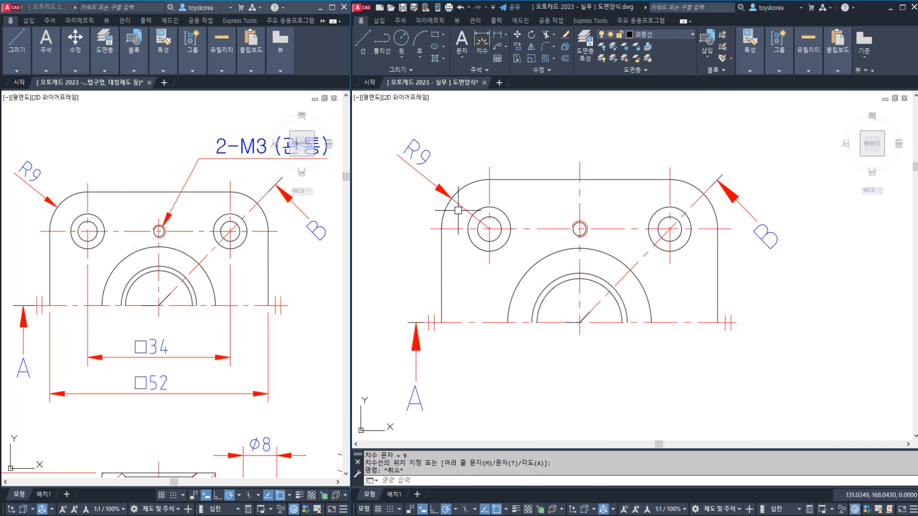
pyautogui.click(463, 209)
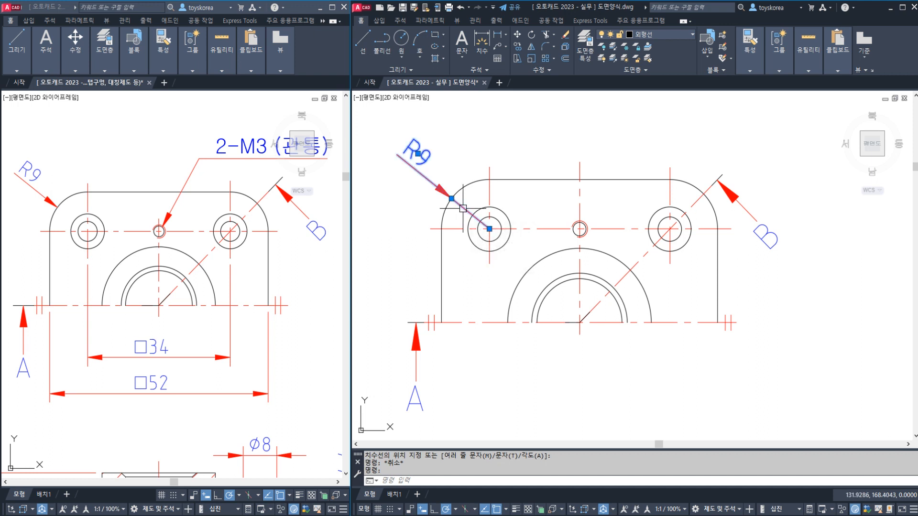
pyautogui.press('Return')
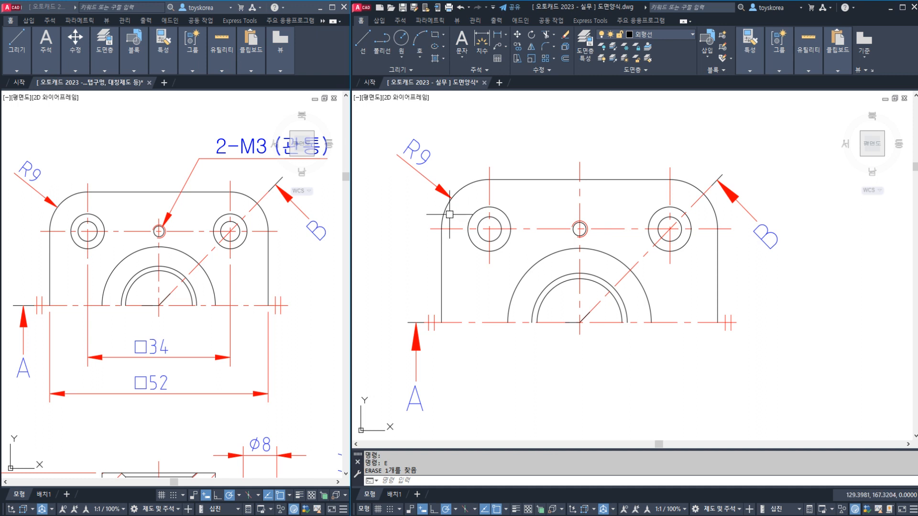
pyautogui.click(430, 183)
pyautogui.press('Escape')
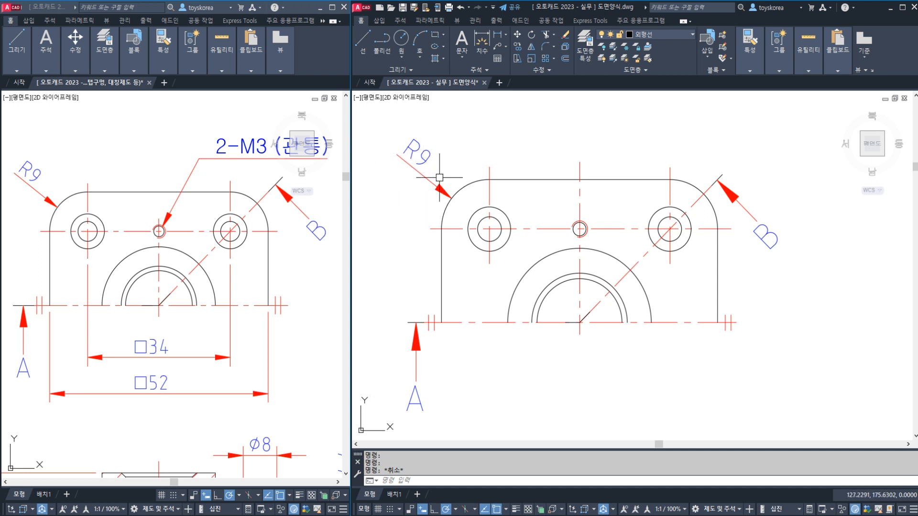
pyautogui.press('Escape')
pyautogui.press('Escape')
pyautogui.moveTo(520, 253); pyautogui.dragTo(513, 217, button='middle')
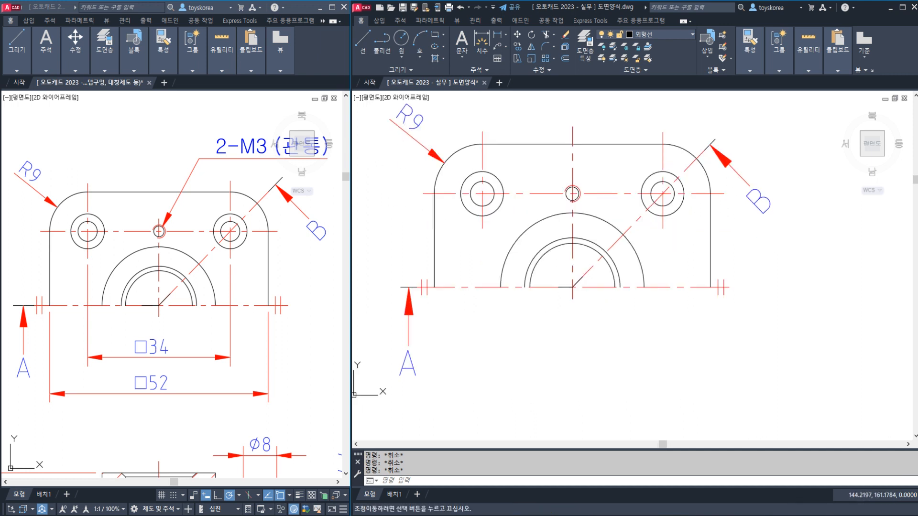
pyautogui.moveTo(506, 283); pyautogui.dragTo(491, 271, button='middle')
pyautogui.write('DLI')
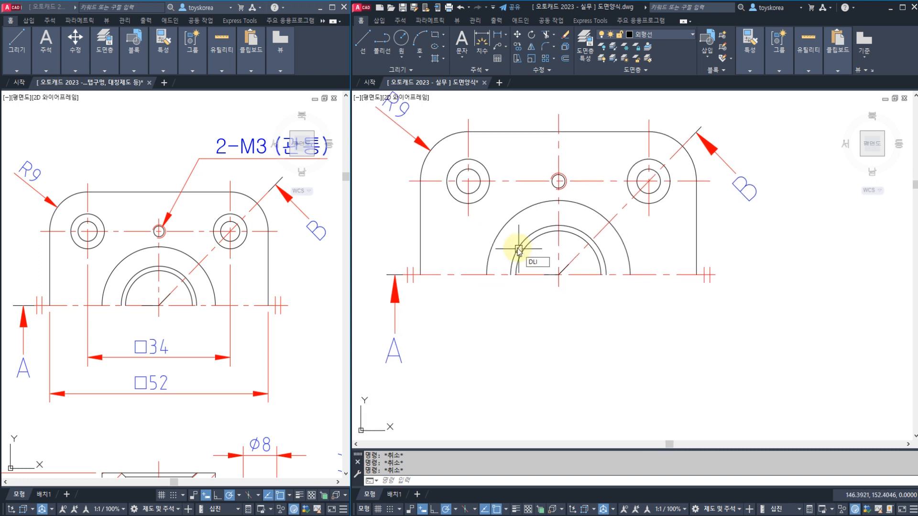
pyautogui.press('Return')
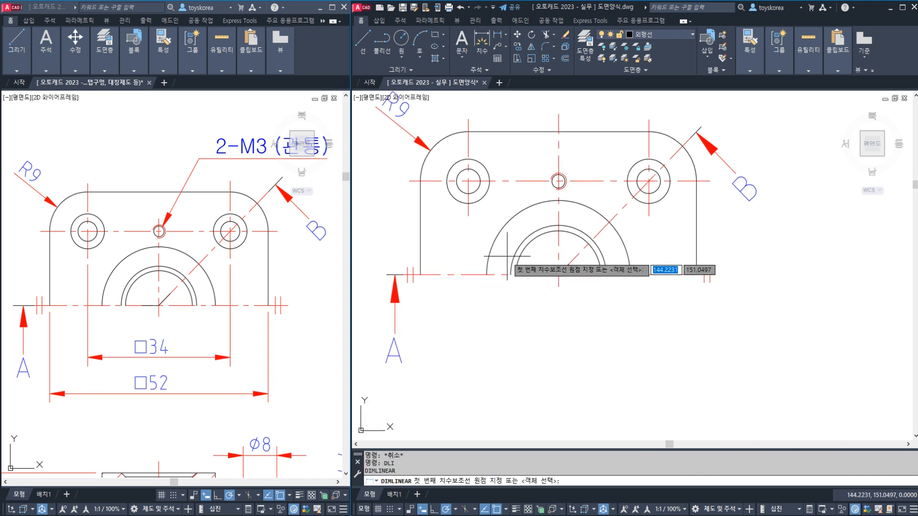
pyautogui.click(469, 217)
pyautogui.click(649, 204)
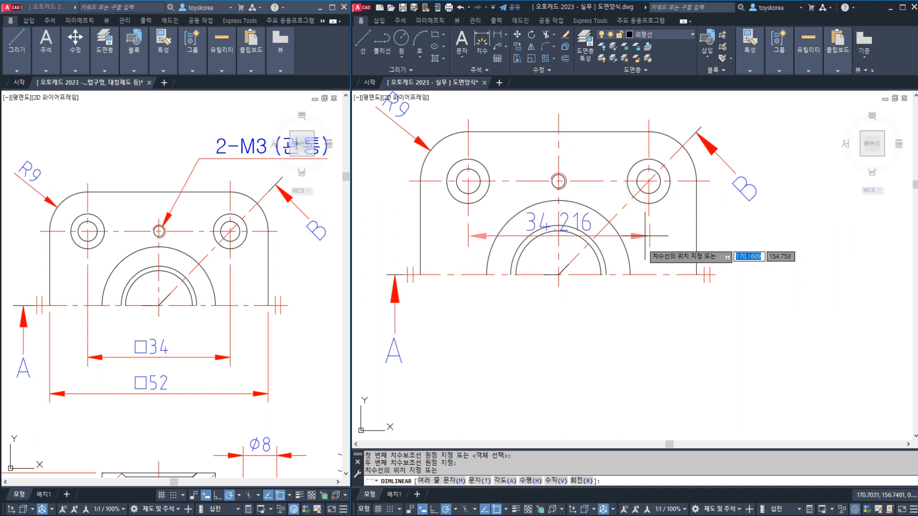
pyautogui.press('Escape')
# Step: Add a horizontal linear dimension between the two counterbored holes' vertical centrelines, placed below the plan view
pyautogui.press('Return')
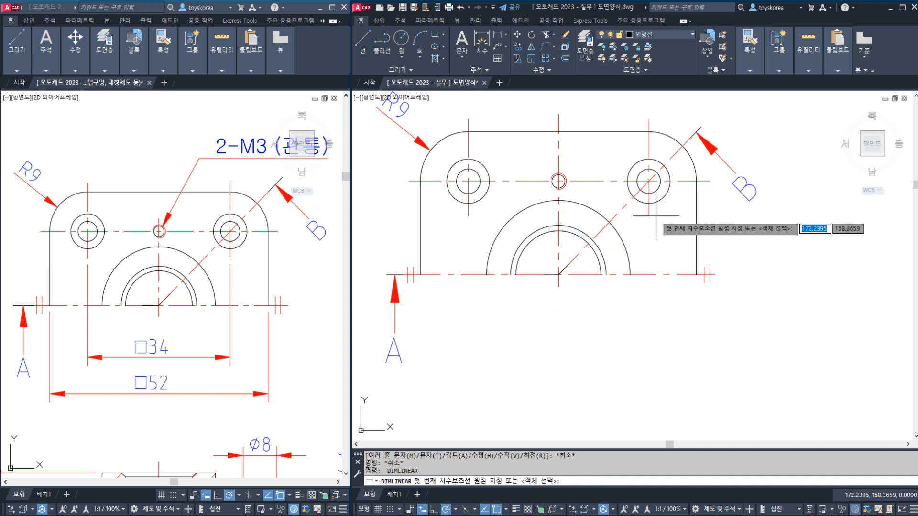
pyautogui.click(648, 216)
pyautogui.click(468, 214)
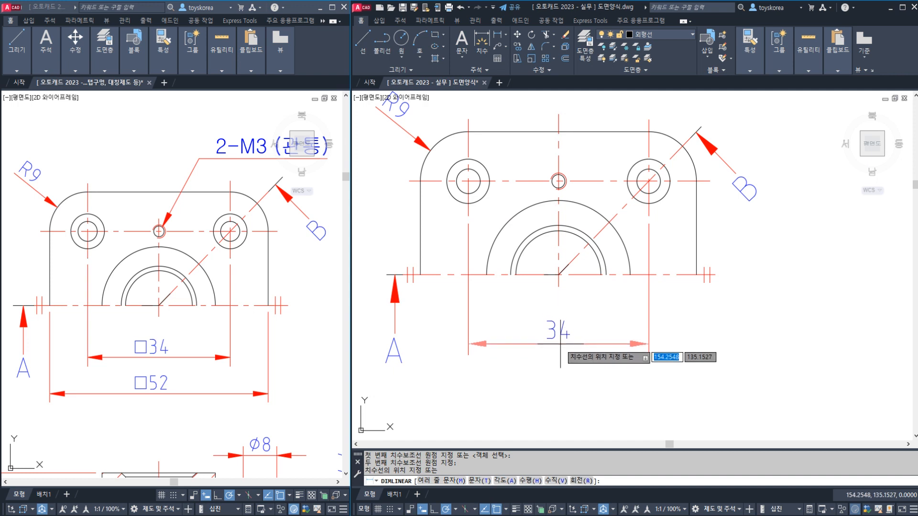
pyautogui.click(560, 343)
pyautogui.press('Escape')
# Step: Add a horizontal linear dimension for the plate's overall width, placed below the hole spacing dimension
pyautogui.moveTo(560, 343); pyautogui.dragTo(559, 294, button='middle')
pyautogui.press('Escape')
pyautogui.press('space')
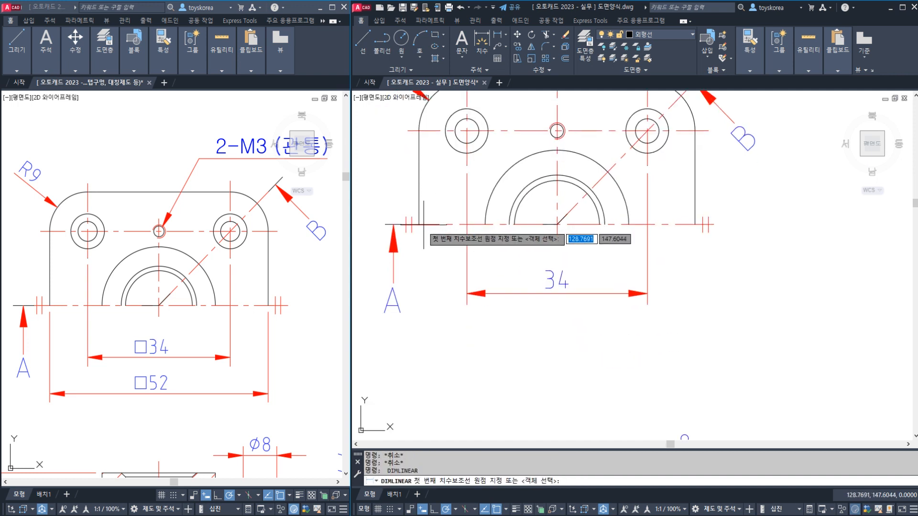
pyautogui.click(419, 225)
pyautogui.click(695, 225)
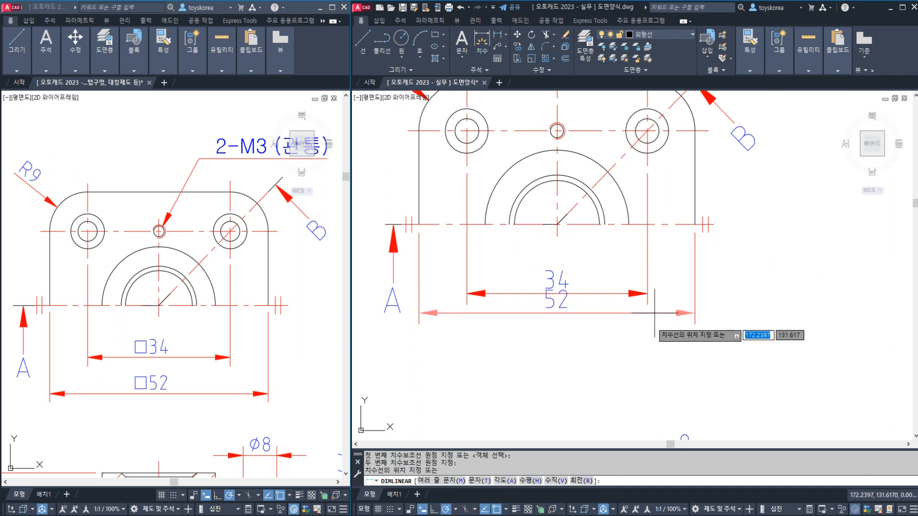
pyautogui.click(643, 344)
pyautogui.press('Escape')
# Step: Examine which circle of the small tapped hole the 2-M3 (관통) leader's arrow points to in the reference drawing
pyautogui.moveTo(559, 239); pyautogui.dragTo(497, 380, button='middle')
pyautogui.moveTo(192, 224); pyautogui.dragTo(167, 294, button='middle')
pyautogui.press('Escape')
pyautogui.scroll(2, 507, 245)
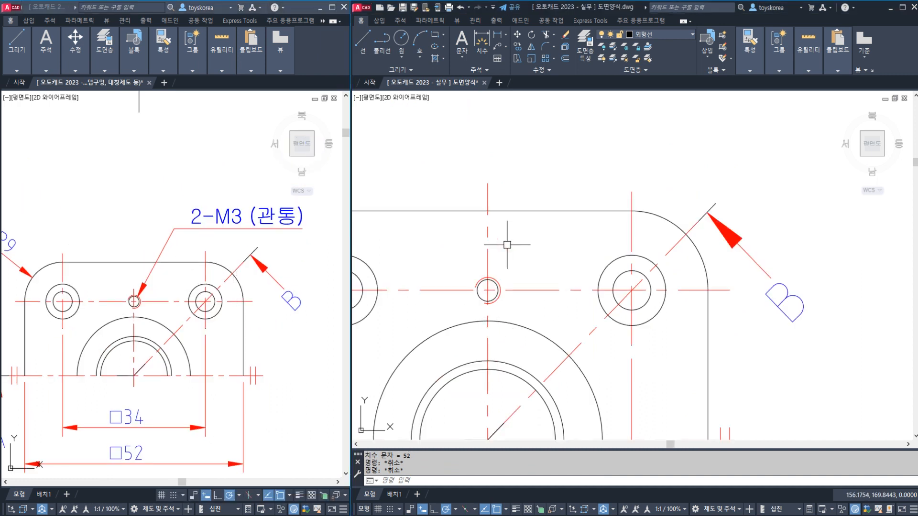
pyautogui.write('le')
pyautogui.press('Return')
pyautogui.click(242, 290)
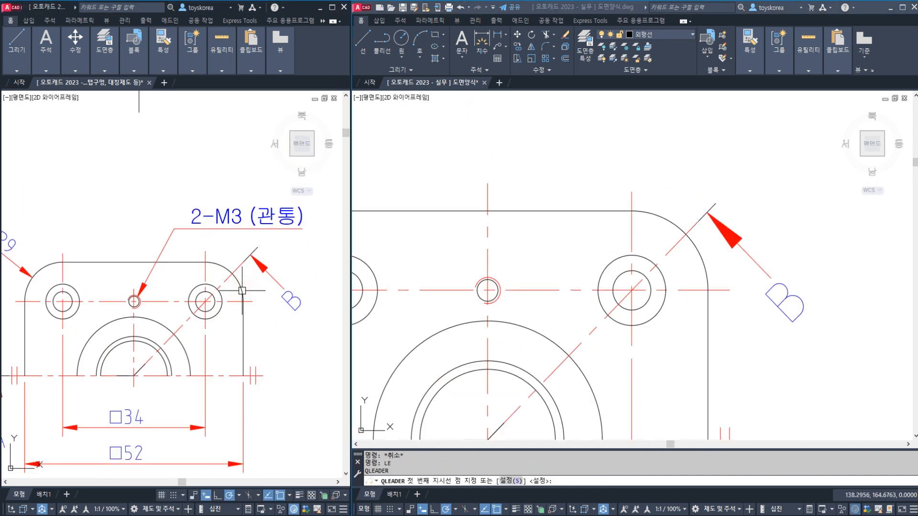
pyautogui.scroll(10, 134, 288)
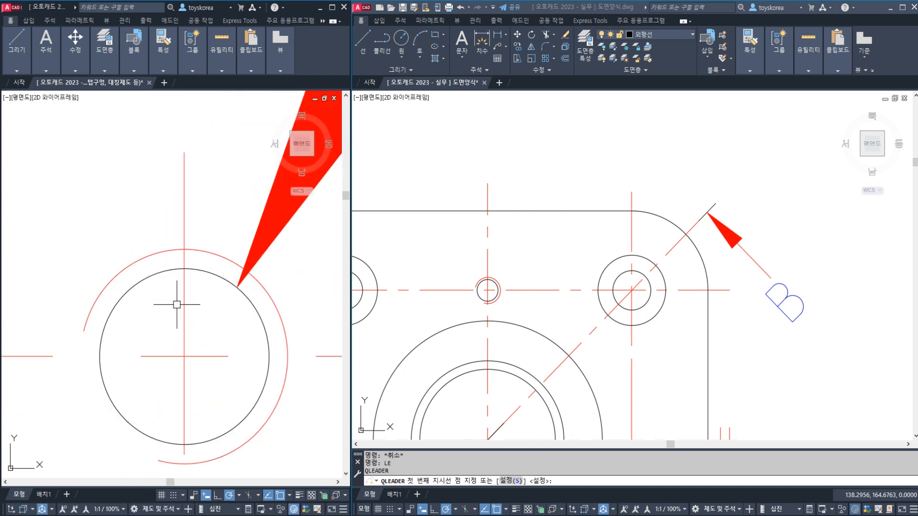
pyautogui.scroll(-2, 177, 304)
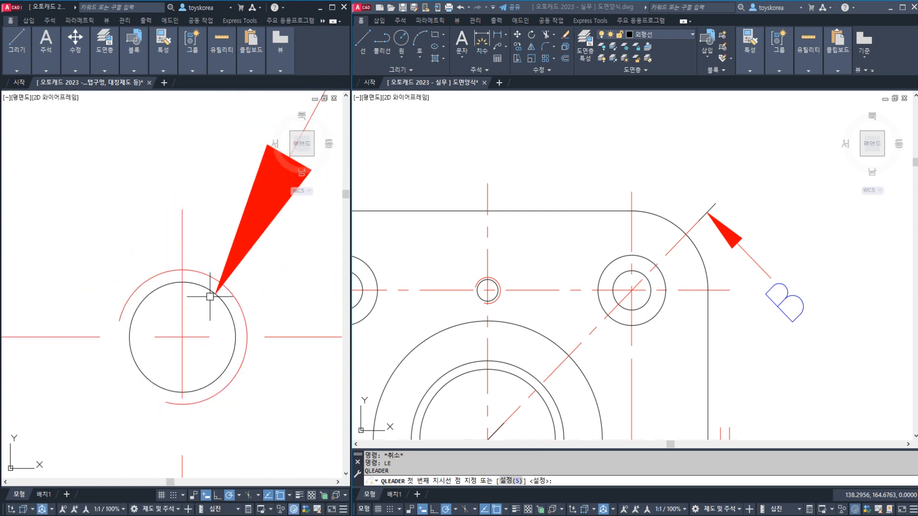
pyautogui.click(210, 277)
pyautogui.press('Escape')
pyautogui.click(202, 285)
pyautogui.press('Escape')
pyautogui.click(201, 286)
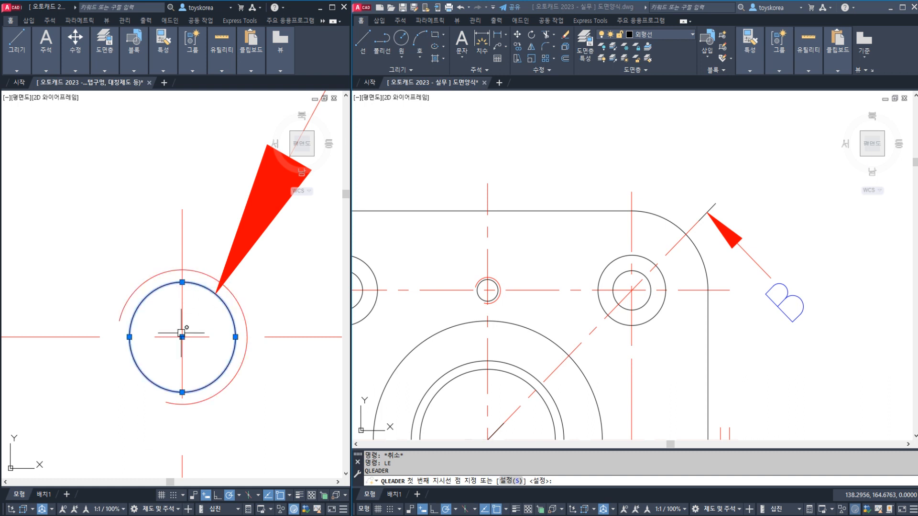
pyautogui.press('Escape')
pyautogui.hotkey('ctrl', '2')
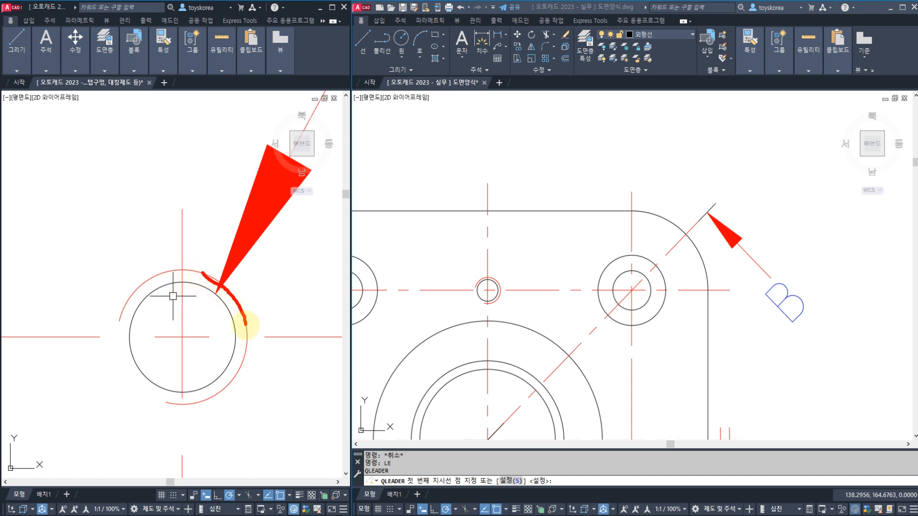
pyautogui.moveTo(247, 317)
pyautogui.mouseDown()
pyautogui.moveTo(301, 291)
pyautogui.moveTo(286, 327)
pyautogui.moveTo(313, 327)
pyautogui.mouseUp()
pyautogui.moveTo(227, 366)
pyautogui.mouseDown()
pyautogui.moveTo(318, 403)
pyautogui.moveTo(318, 428)
pyautogui.moveTo(281, 435)
pyautogui.moveTo(300, 364)
pyautogui.moveTo(328, 424)
pyautogui.moveTo(282, 430)
pyautogui.mouseUp()
pyautogui.moveTo(221, 380); pyautogui.dragTo(217, 364)
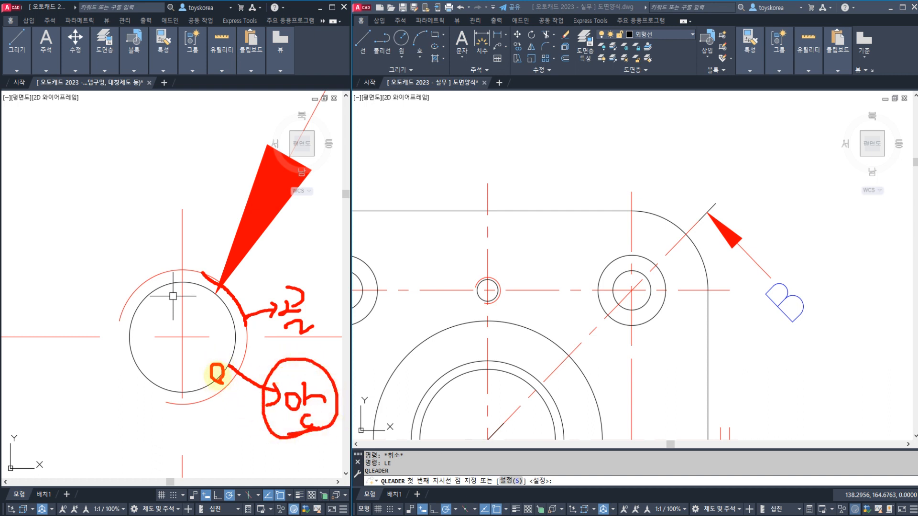
pyautogui.moveTo(217, 292); pyautogui.dragTo(289, 206)
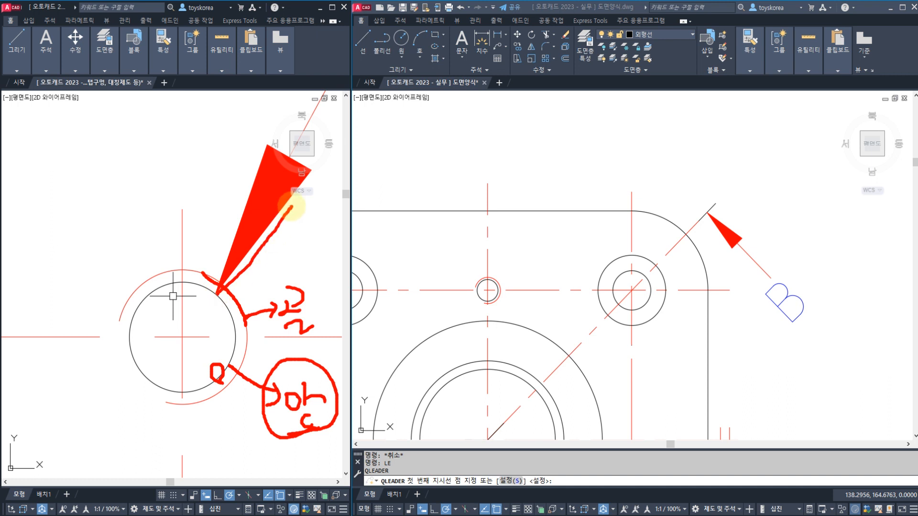
pyautogui.moveTo(263, 139); pyautogui.dragTo(214, 304)
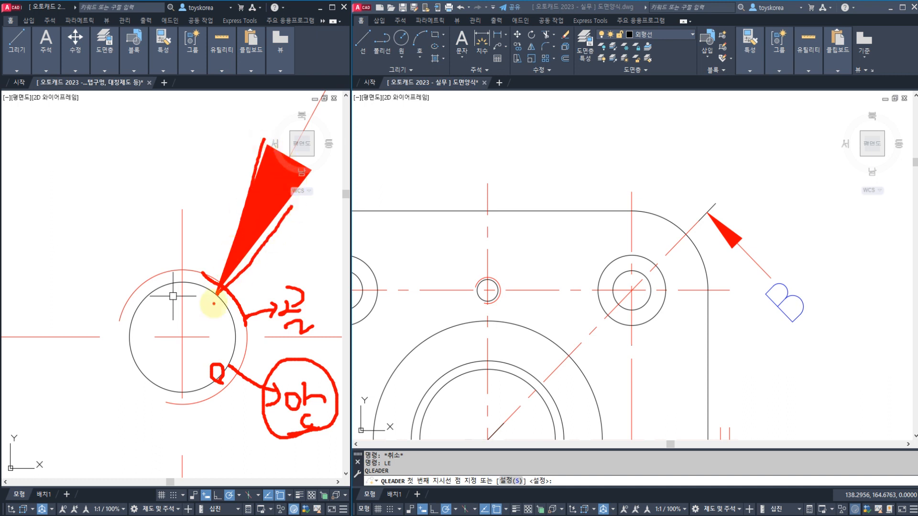
pyautogui.press('Escape')
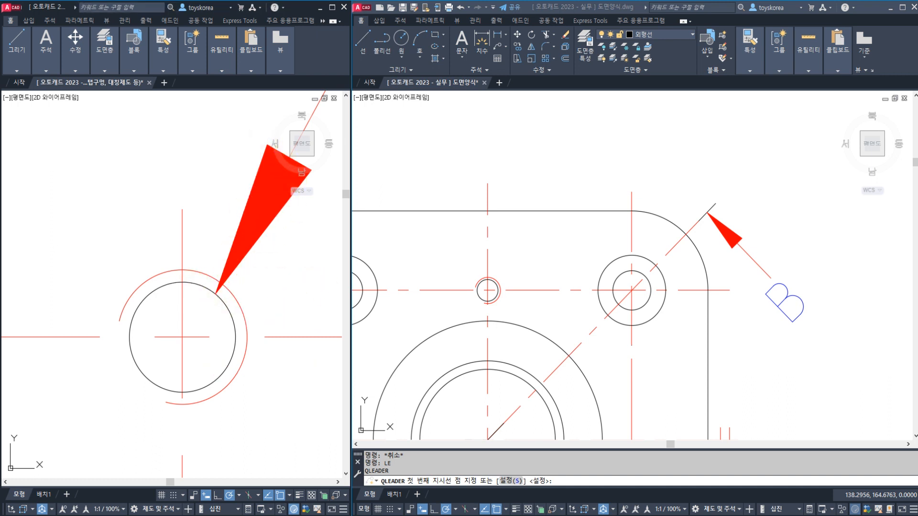
# Step: Examine how the reference leader runs from the tapped hole's inner circle up to its note above the plate
pyautogui.scroll(-4, 194, 272)
pyautogui.scroll(-4, 214, 248)
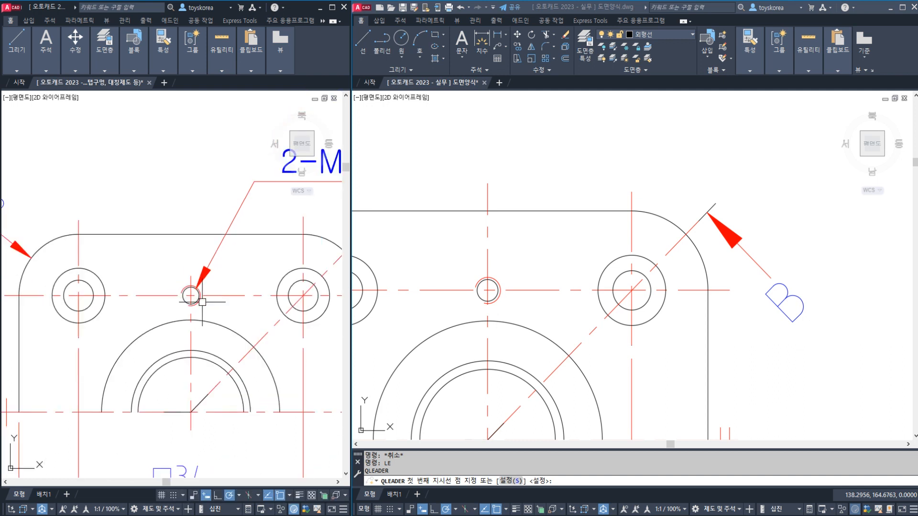
pyautogui.moveTo(196, 282); pyautogui.dragTo(148, 309, button='middle')
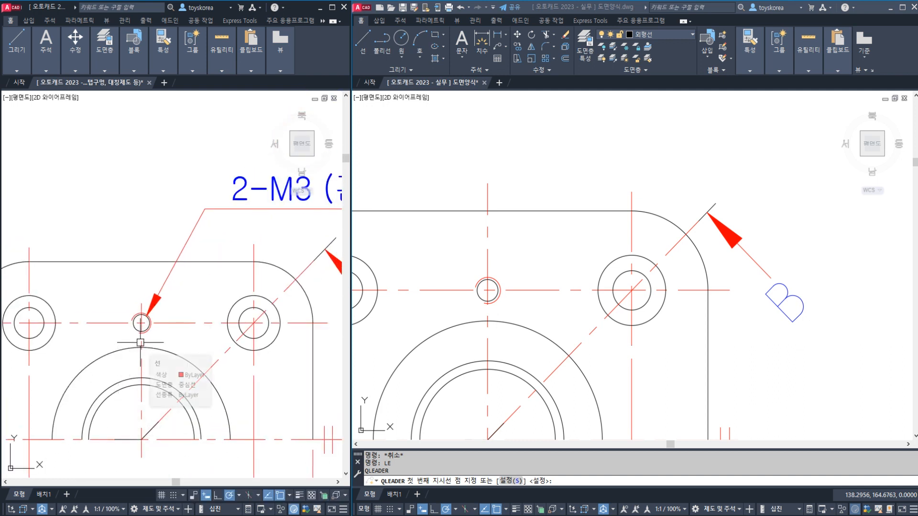
pyautogui.scroll(6, 135, 319)
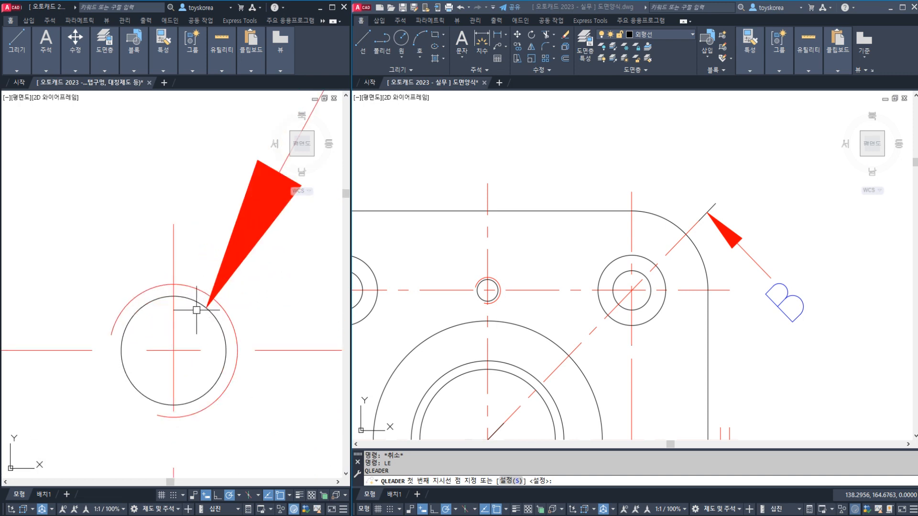
pyautogui.scroll(-9, 197, 309)
pyautogui.scroll(2, 198, 296)
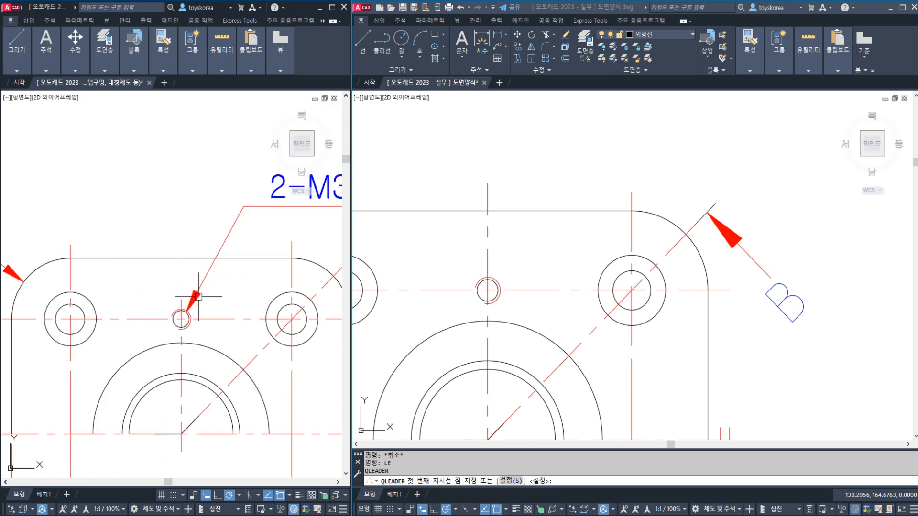
pyautogui.moveTo(210, 307); pyautogui.dragTo(107, 318, button='middle')
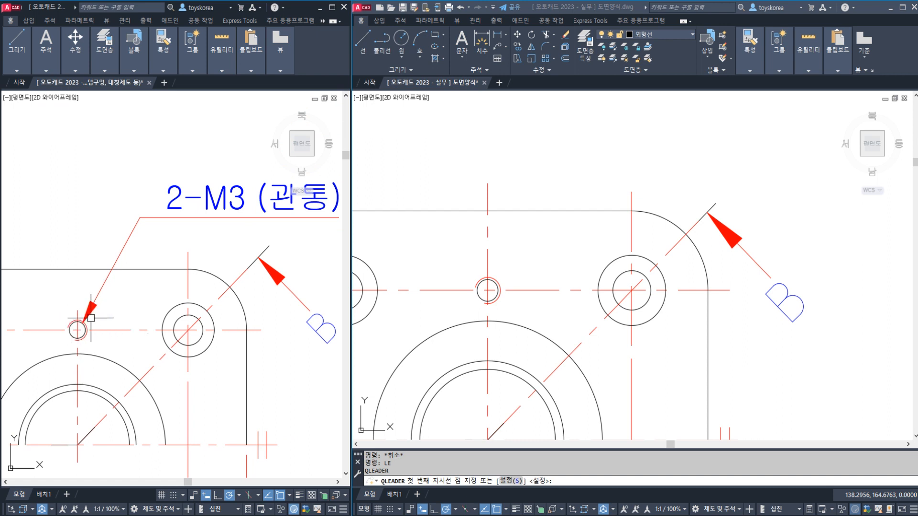
pyautogui.moveTo(119, 312); pyautogui.dragTo(161, 314, button='middle')
pyautogui.click(474, 266)
pyautogui.press('Escape')
pyautogui.press('Escape')
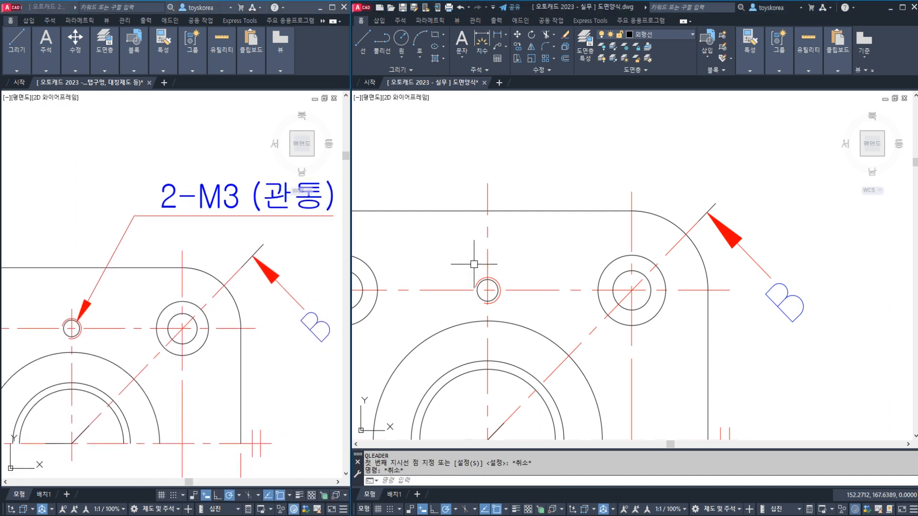
# Step: Add a leader from the small tapped hole to above the plate's upper edge with the note "2-M3 (관통)"
pyautogui.scroll(5, 474, 264)
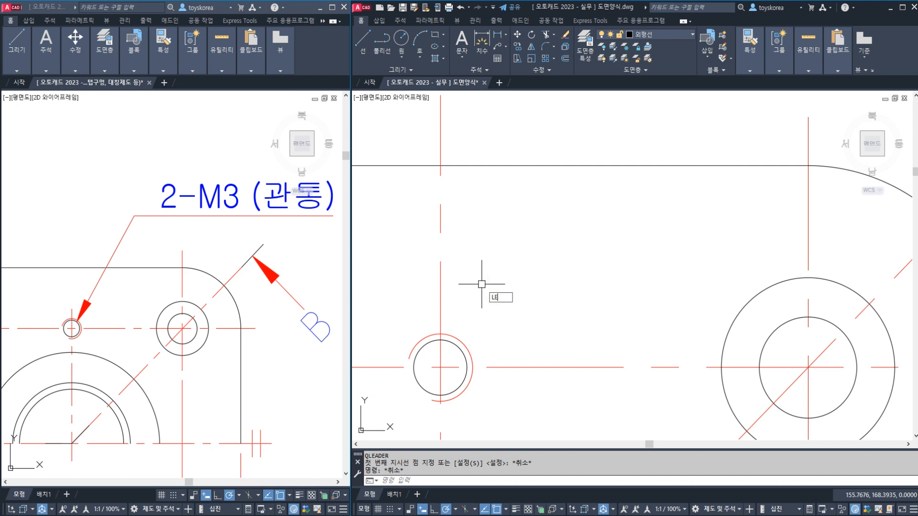
pyautogui.write('LE')
pyautogui.press('Return')
pyautogui.scroll(5, 479, 282)
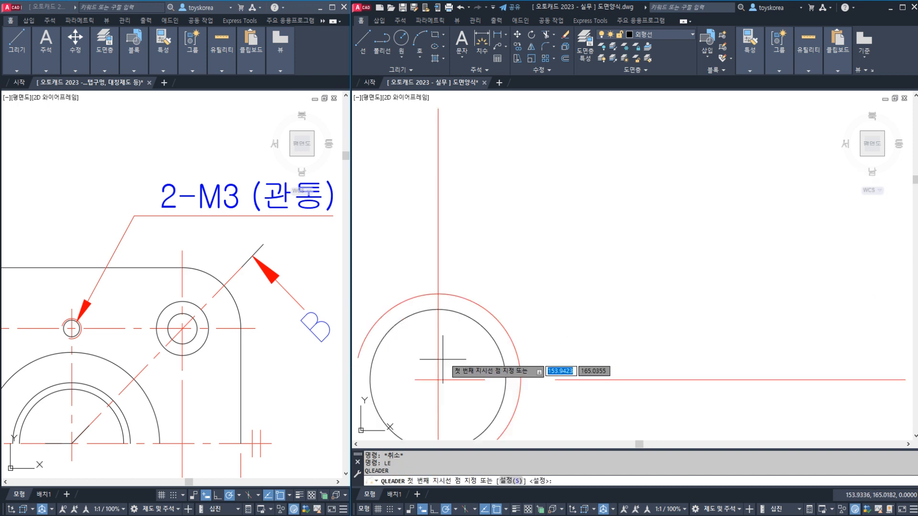
pyautogui.scroll(-15, 473, 325)
pyautogui.click(471, 329)
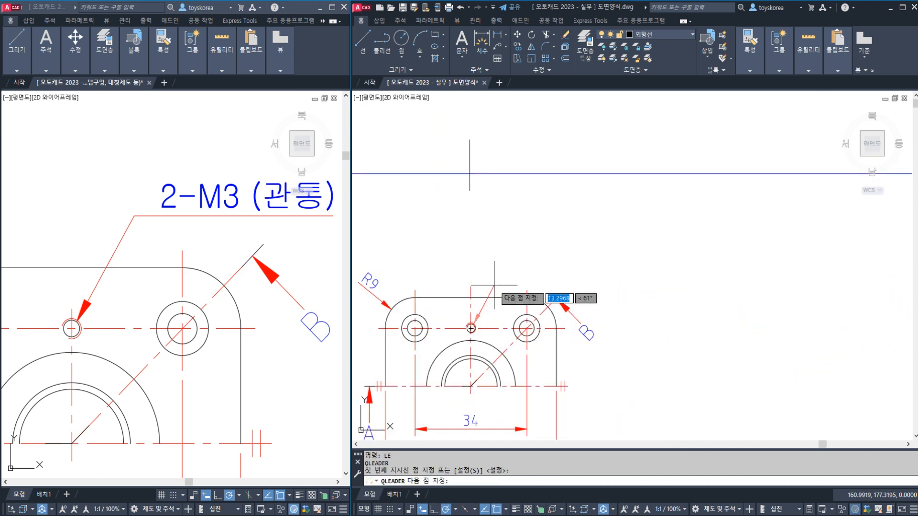
pyautogui.click(498, 270)
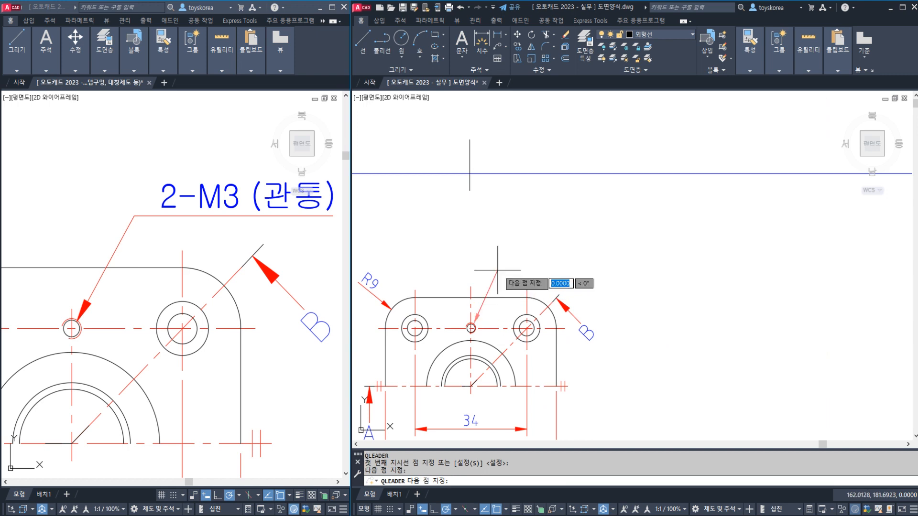
pyautogui.click(529, 264)
pyautogui.press('Return')
pyautogui.write('2-M3 (관통')
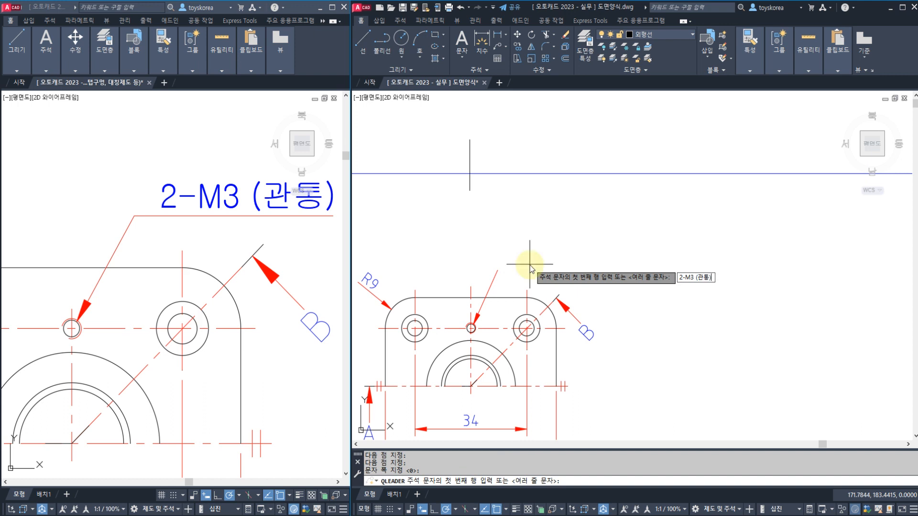
pyautogui.press('Return')
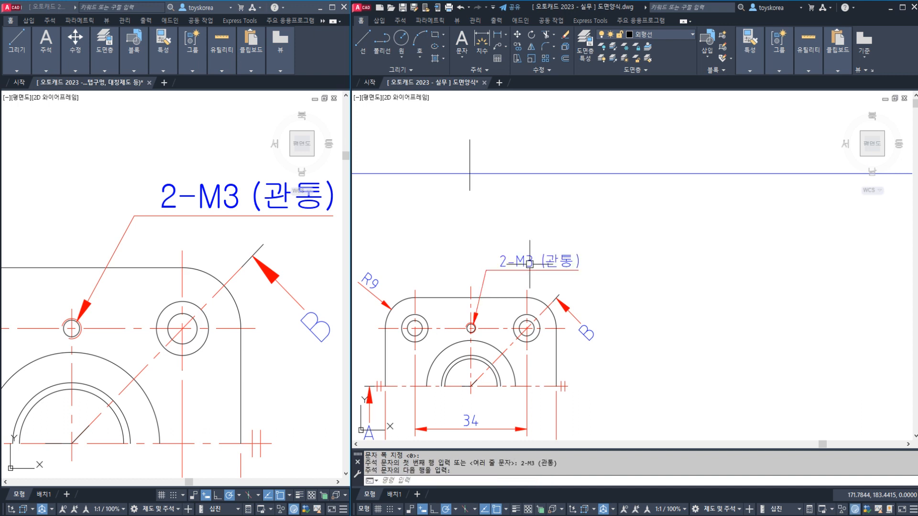
# Step: Stretch the 2-M3 (관통) note and its leader elbow about 4 mm right and slightly down, keeping the arrowhead on the tapped hole
pyautogui.scroll(3, 488, 299)
pyautogui.scroll(1, 625, 236)
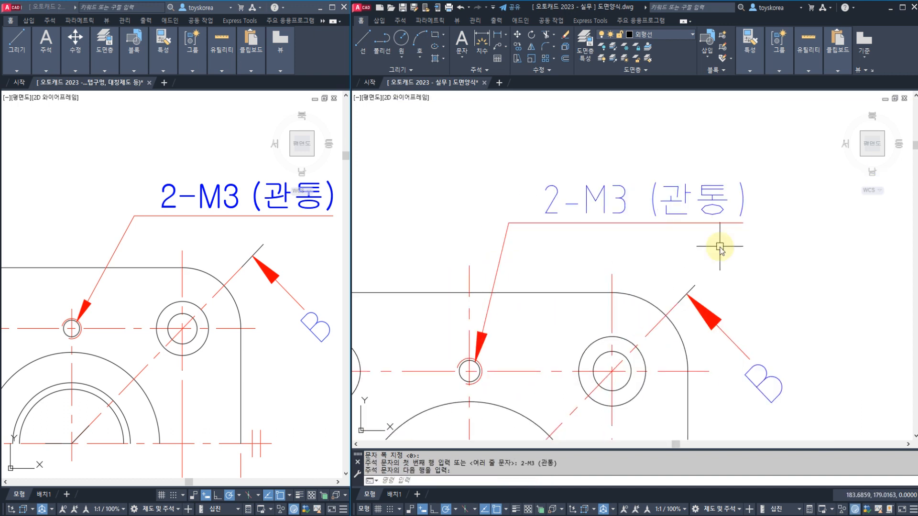
pyautogui.press('Return')
pyautogui.write('s')
pyautogui.press('Return')
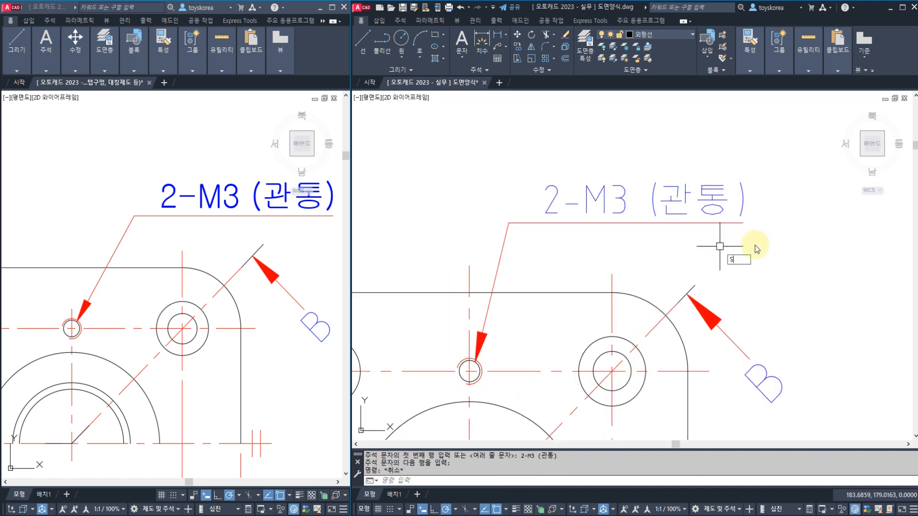
pyautogui.click(766, 243)
pyautogui.click(499, 162)
pyautogui.press('Return')
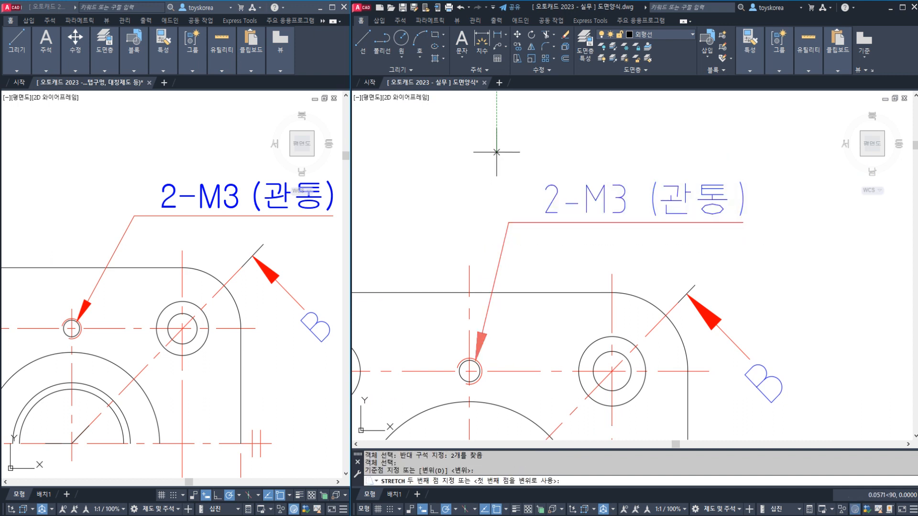
pyautogui.click(496, 153)
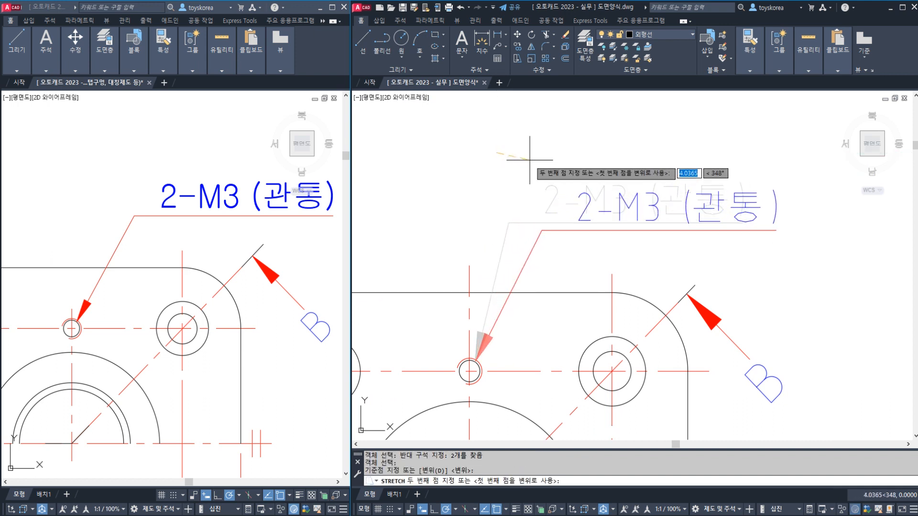
pyautogui.press('Escape')
# Step: Examine whether the leader aims at the tapped hole's centre and how its angle to the horizontal centre line compares with 60°
pyautogui.scroll(5, 517, 319)
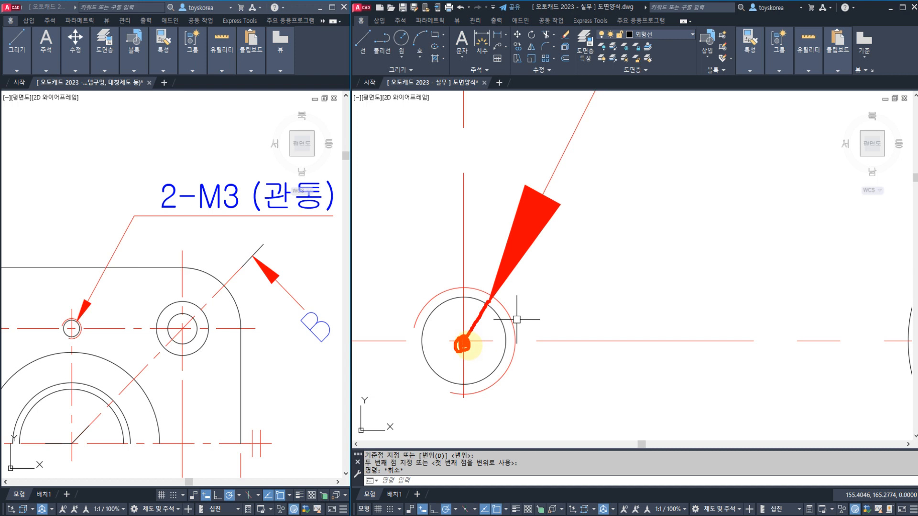
pyautogui.moveTo(566, 148)
pyautogui.mouseDown()
pyautogui.moveTo(619, 191)
pyautogui.moveTo(646, 348)
pyautogui.moveTo(662, 338)
pyautogui.mouseUp()
pyautogui.moveTo(595, 145); pyautogui.dragTo(582, 178)
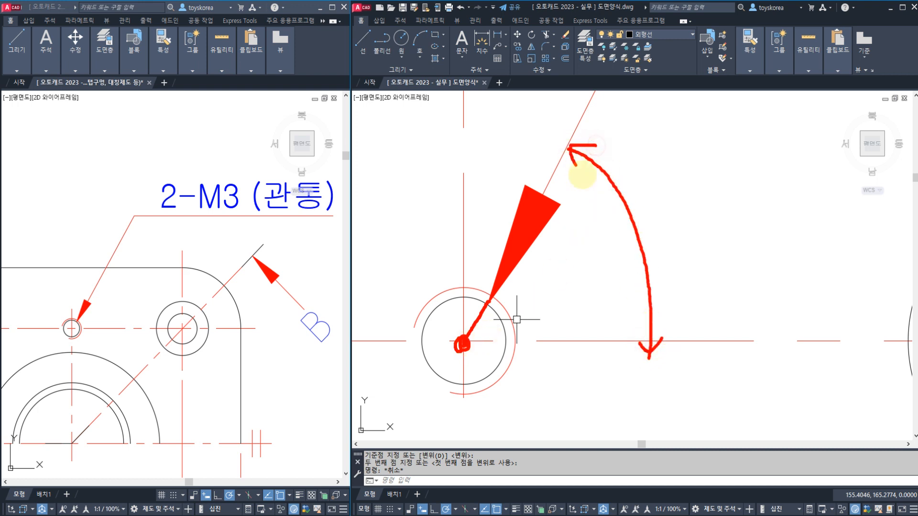
pyautogui.moveTo(721, 168); pyautogui.dragTo(687, 262)
pyautogui.moveTo(738, 247)
pyautogui.mouseDown()
pyautogui.moveTo(774, 241)
pyautogui.moveTo(768, 234)
pyautogui.mouseUp()
pyautogui.moveTo(699, 306)
pyautogui.mouseDown()
pyautogui.moveTo(809, 296)
pyautogui.moveTo(669, 263)
pyautogui.moveTo(789, 185)
pyautogui.moveTo(784, 311)
pyautogui.moveTo(752, 323)
pyautogui.mouseUp()
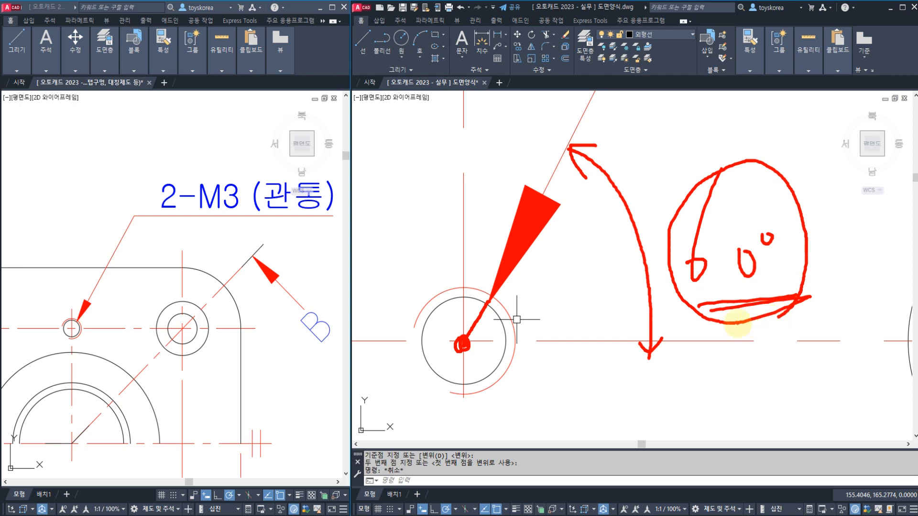
pyautogui.press('Escape')
pyautogui.press('Escape')
pyautogui.press('Escape')
pyautogui.scroll(-5, 639, 302)
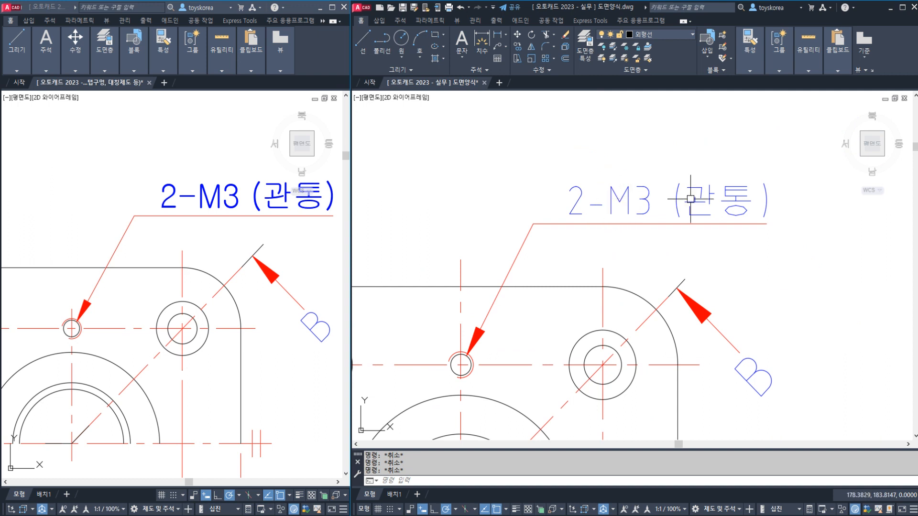
# Step: Change the text style of the whole 2-M3 (관통) note to 굴림
pyautogui.click(730, 197)
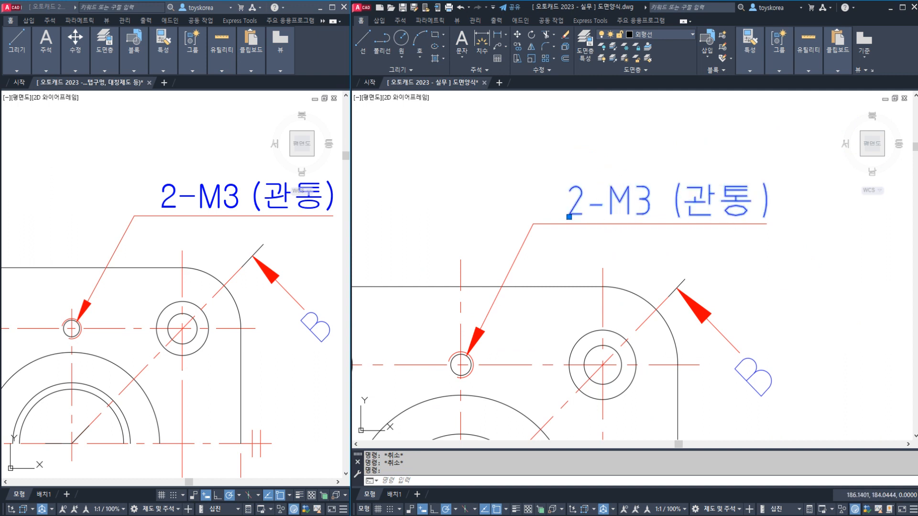
pyautogui.doubleClick(756, 204)
pyautogui.hotkey('ctrl', 'a')
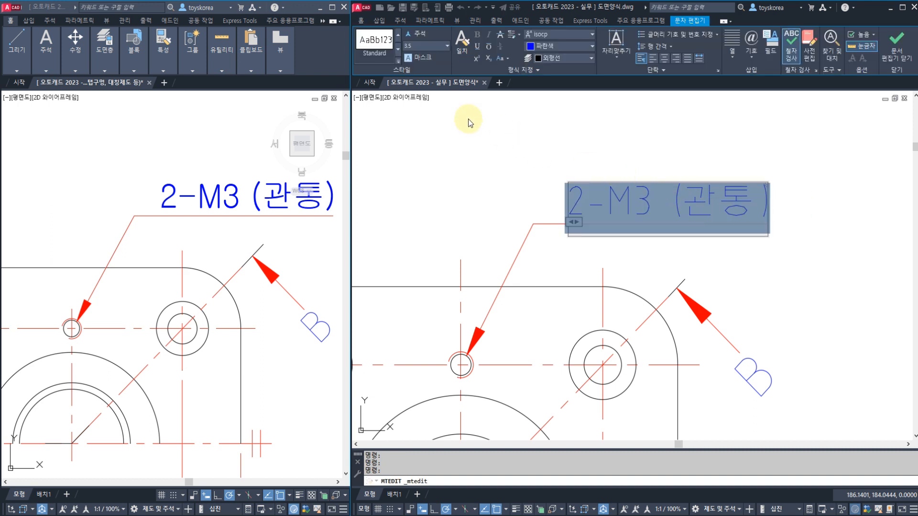
pyautogui.click(398, 61)
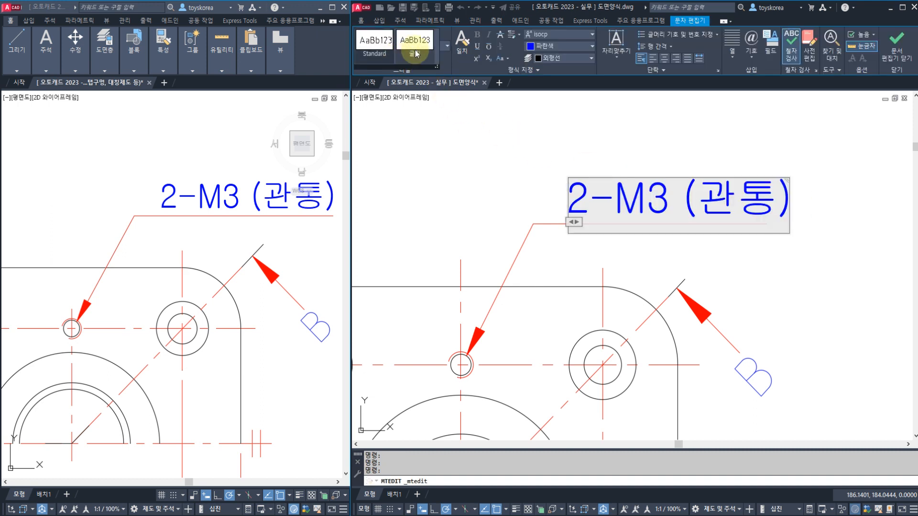
pyautogui.click(411, 56)
pyautogui.click(880, 50)
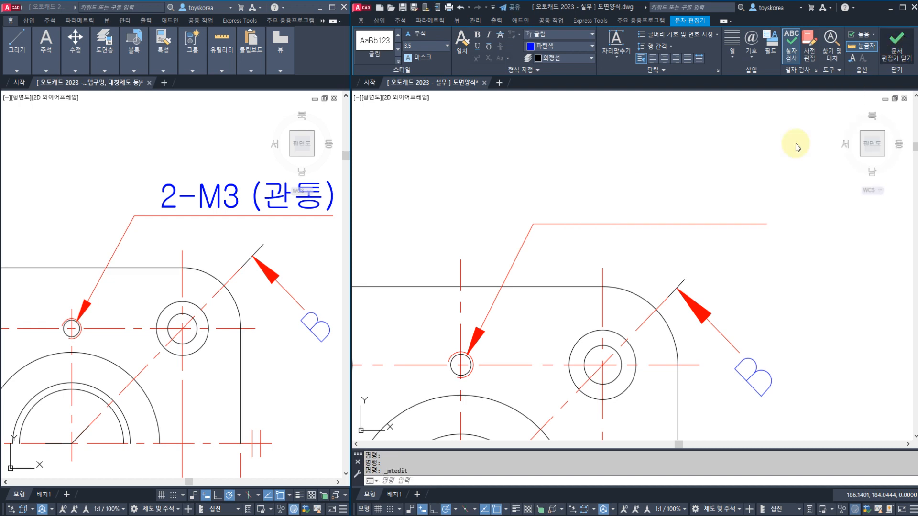
# Step: Stretch the 2-M3 (관통) note and leader elbow about 1 mm further right for a slope of about 60°, and save the drawing
pyautogui.scroll(-3, 691, 208)
pyautogui.scroll(2, 644, 230)
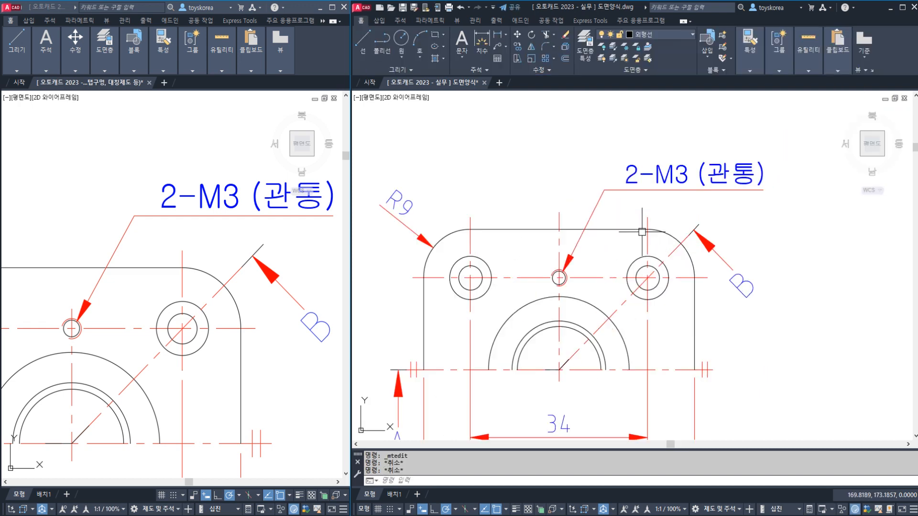
pyautogui.write('s')
pyautogui.press('Return')
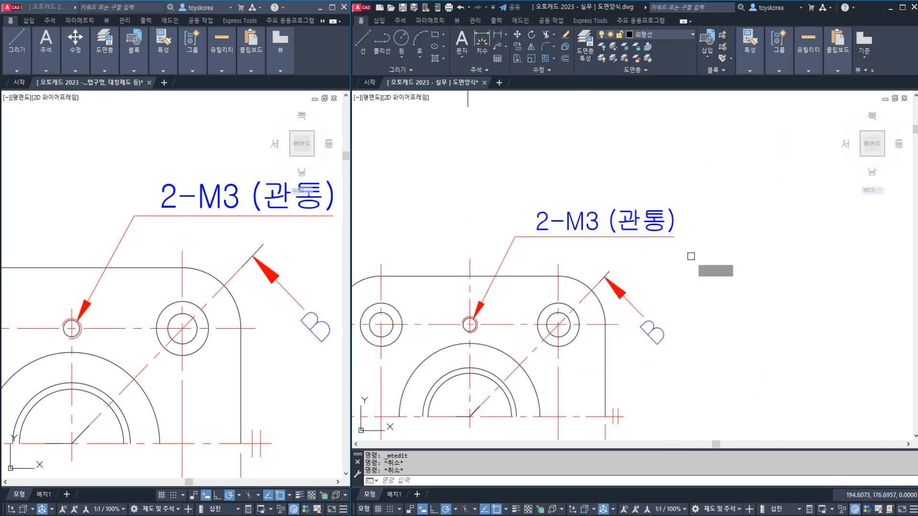
pyautogui.click(691, 257)
pyautogui.click(435, 152)
pyautogui.press('Return')
pyautogui.click(504, 179)
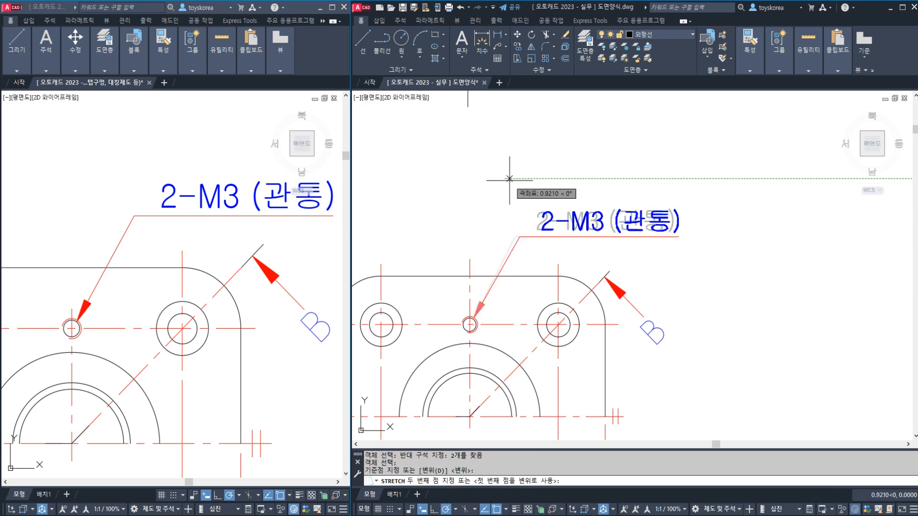
pyautogui.press('Escape')
pyautogui.scroll(5, 464, 329)
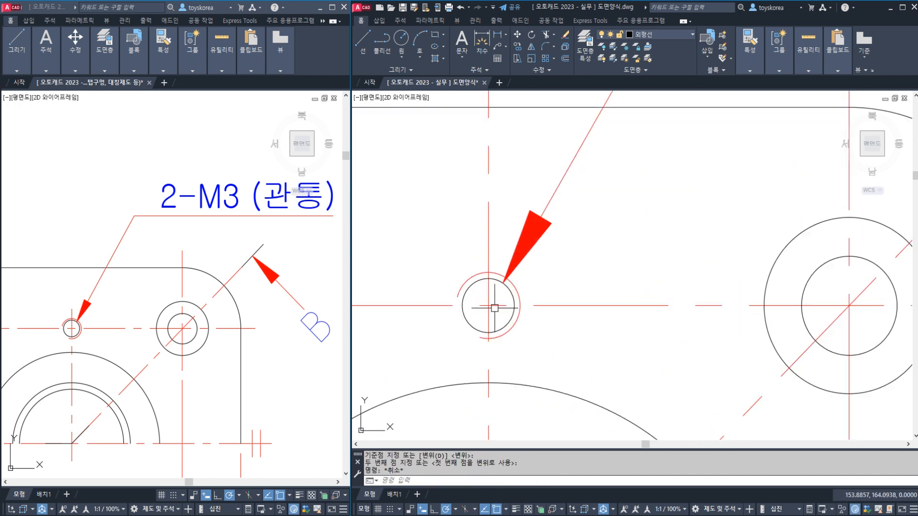
pyautogui.press('Escape')
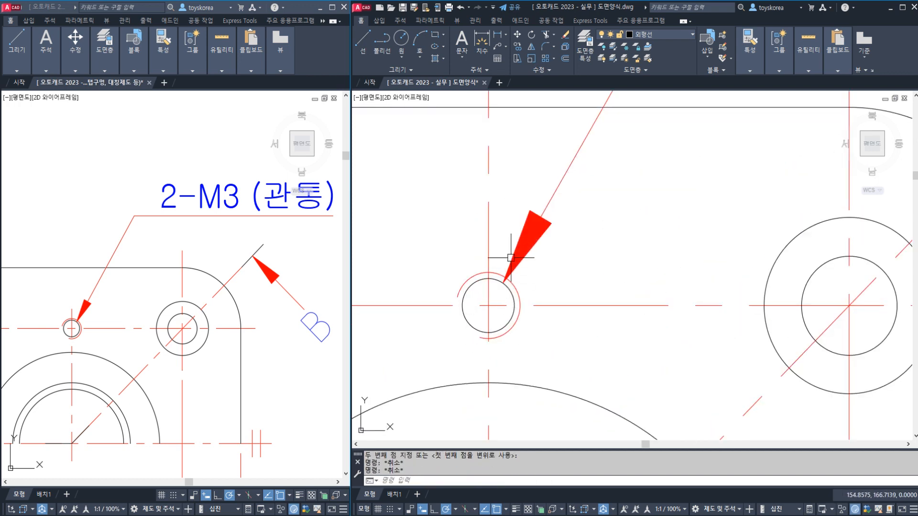
pyautogui.scroll(-6, 505, 276)
pyautogui.moveTo(505, 276); pyautogui.dragTo(548, 250, button='middle')
pyautogui.scroll(1, 549, 250)
pyautogui.hotkey('ctrl', 's')
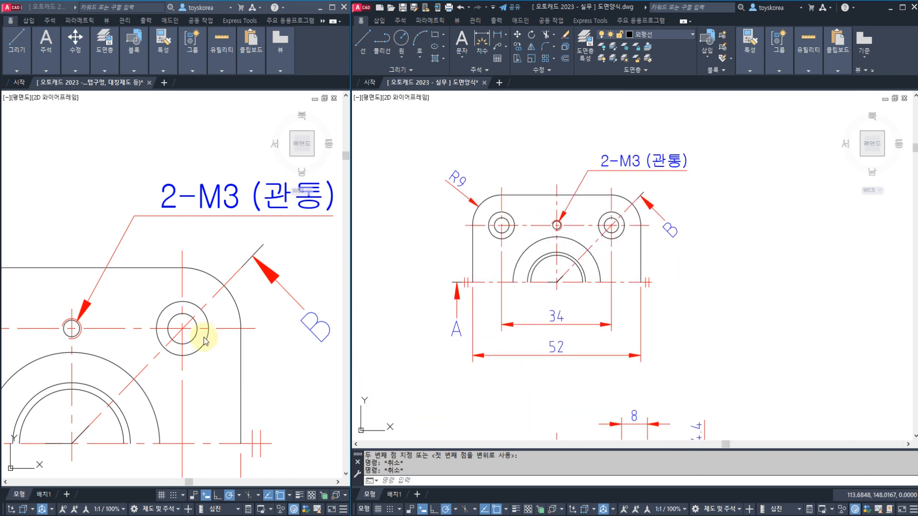
# Step: Draw a 2.5 by 2.5 mm square directly in front of the 34 dimension text, as in the reference
pyautogui.click(204, 336)
pyautogui.scroll(-2, 208, 314)
pyautogui.moveTo(154, 349); pyautogui.dragTo(192, 300, button='middle')
pyautogui.scroll(2, 186, 315)
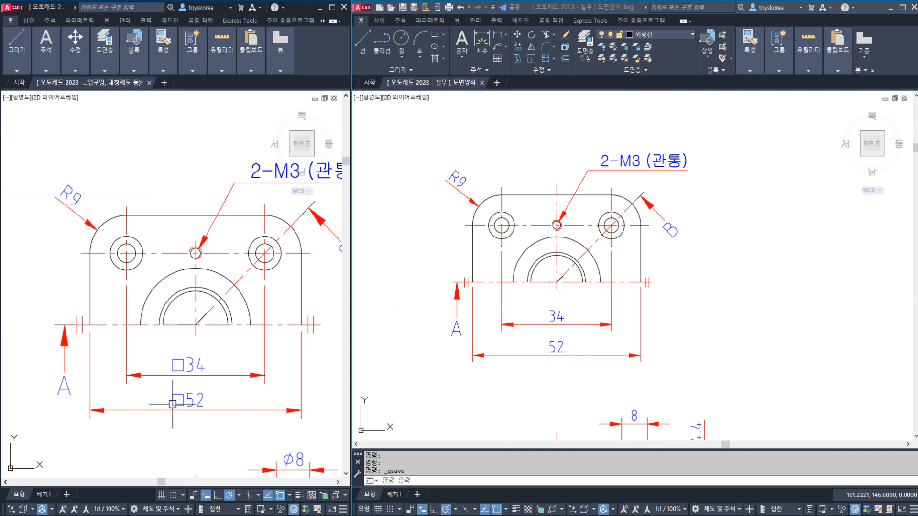
pyautogui.click(582, 293)
pyautogui.scroll(4, 537, 330)
pyautogui.moveTo(541, 328); pyautogui.dragTo(557, 311, button='middle')
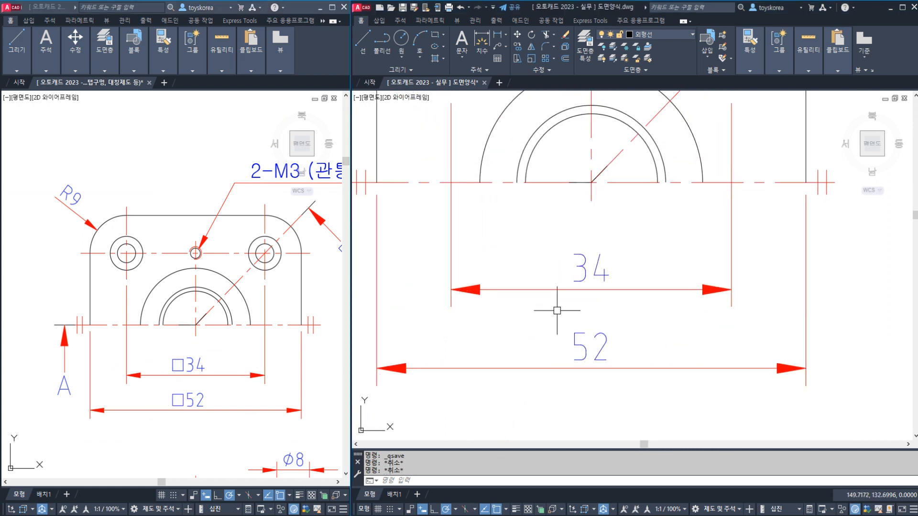
pyautogui.write('REREC')
pyautogui.press('Return')
pyautogui.click(545, 278)
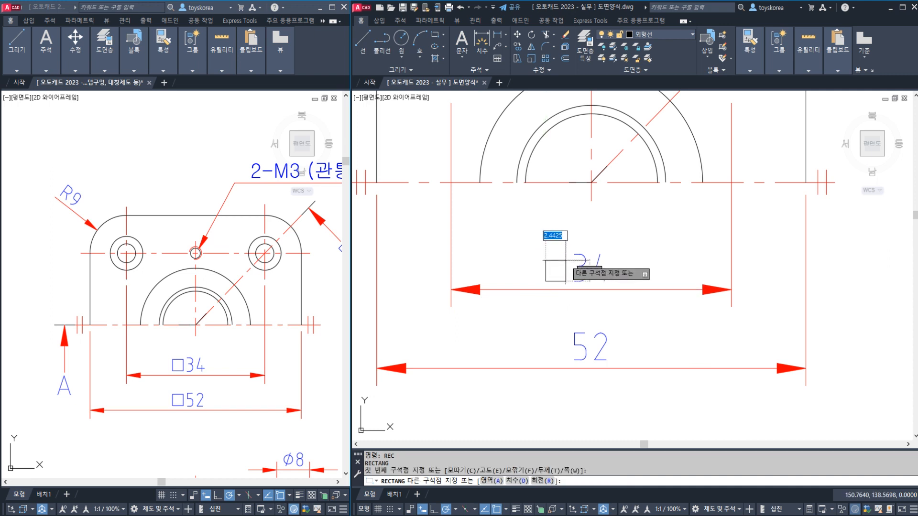
pyautogui.write('2')
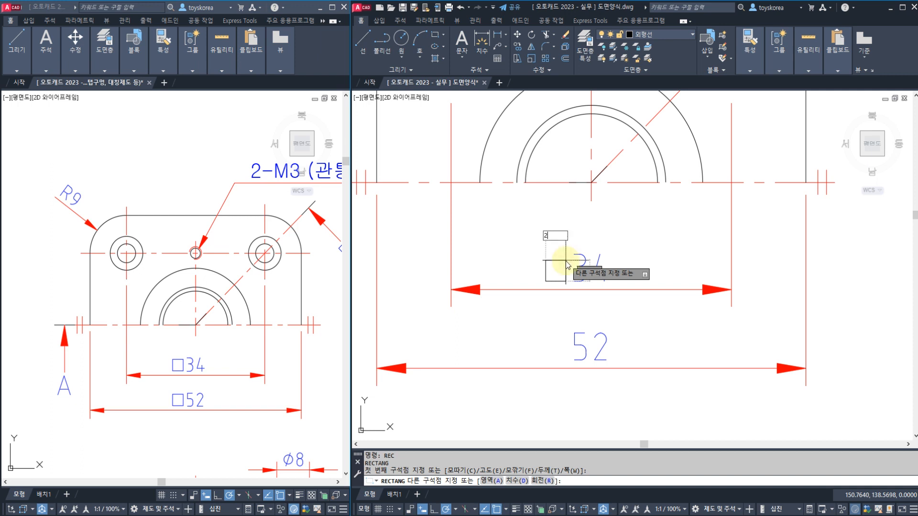
pyautogui.write('.5,2.5')
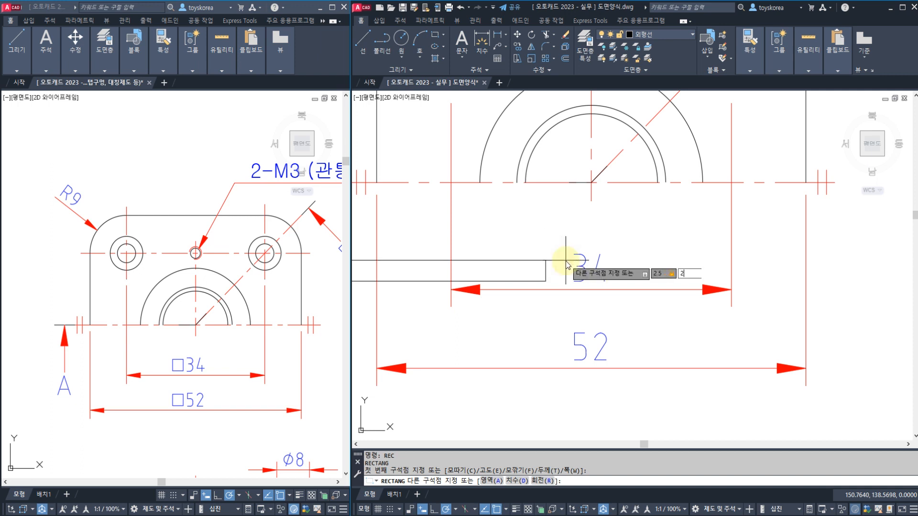
pyautogui.press('Return')
# Step: Move the small square symbol onto the 일반주서 layer
pyautogui.click(545, 271)
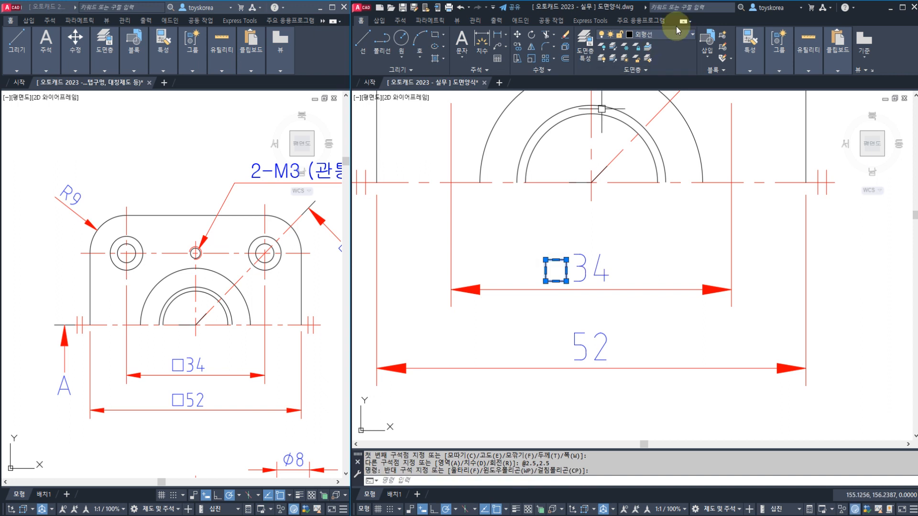
pyautogui.click(673, 32)
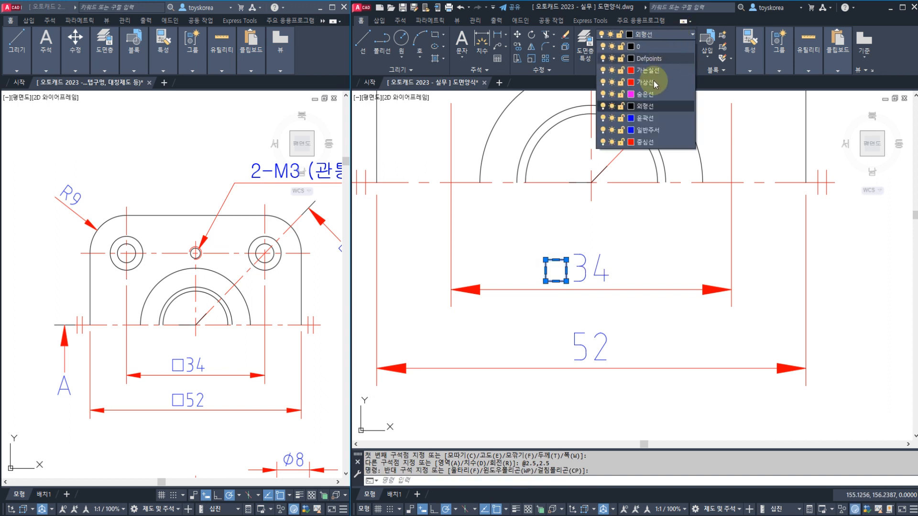
pyautogui.click(643, 130)
# Step: Copy the square symbol straight down to sit in front of the 52 dimension text, and save the drawing
pyautogui.click(560, 266)
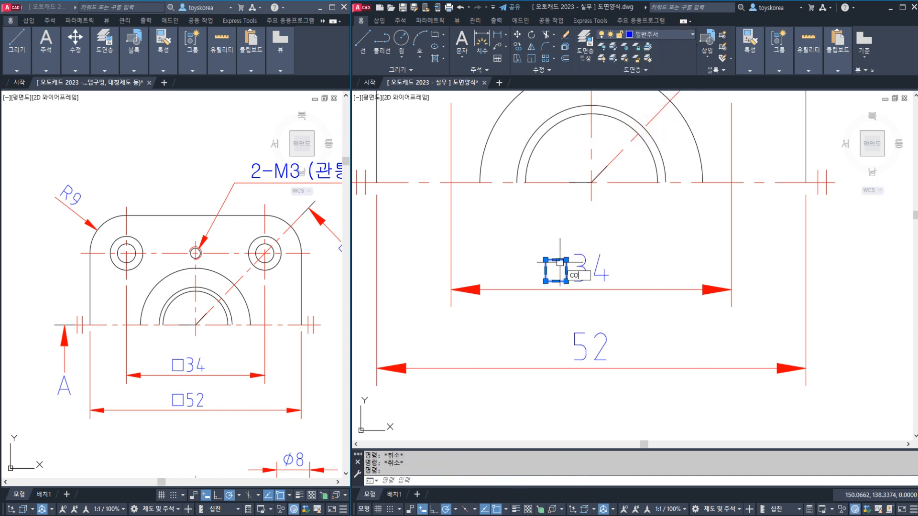
pyautogui.write('co')
pyautogui.press('Return')
pyautogui.click(556, 281)
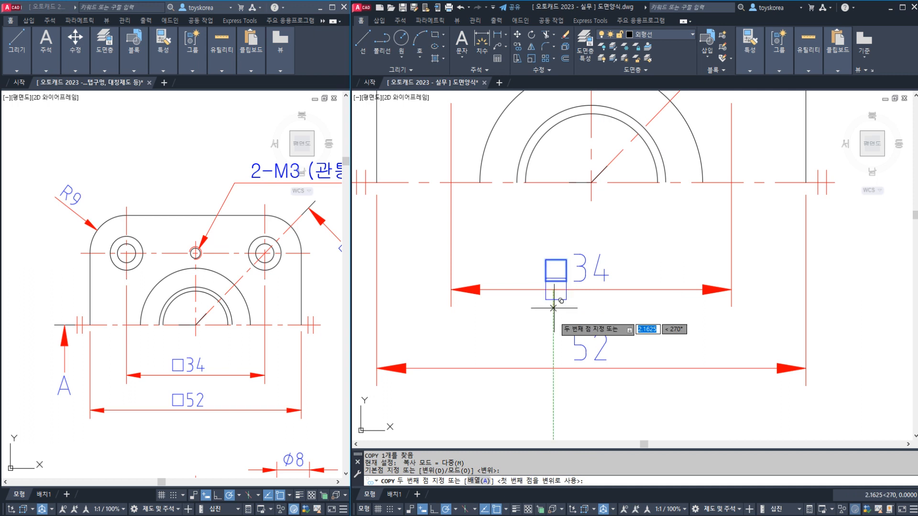
pyautogui.click(554, 367)
pyautogui.press('Escape')
pyautogui.hotkey('ctrl', 's')
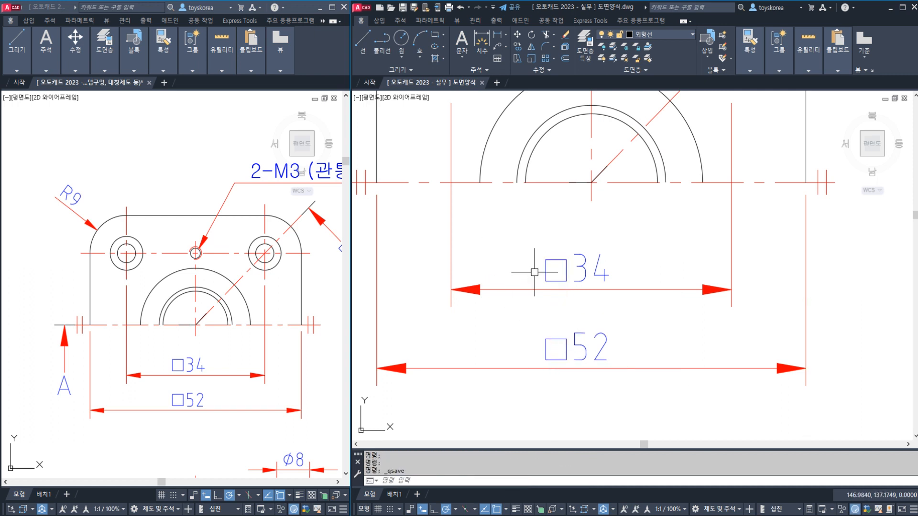
# Step: Select the 27, 16, 4.5 and 8 dimensions of section view 단면 A-B and open their properties
pyautogui.scroll(-4, 538, 268)
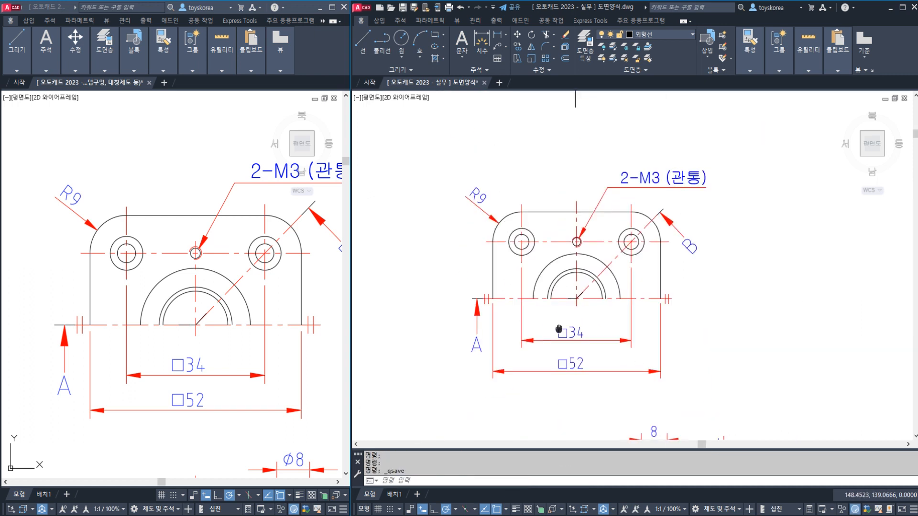
pyautogui.moveTo(271, 357); pyautogui.dragTo(284, 191, button='middle')
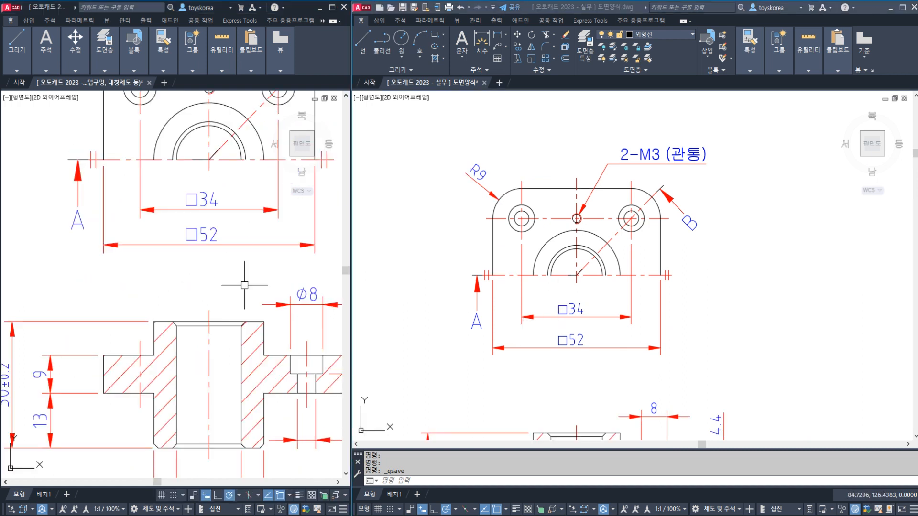
pyautogui.scroll(-2, 244, 286)
pyautogui.moveTo(246, 322); pyautogui.dragTo(179, 300, button='middle')
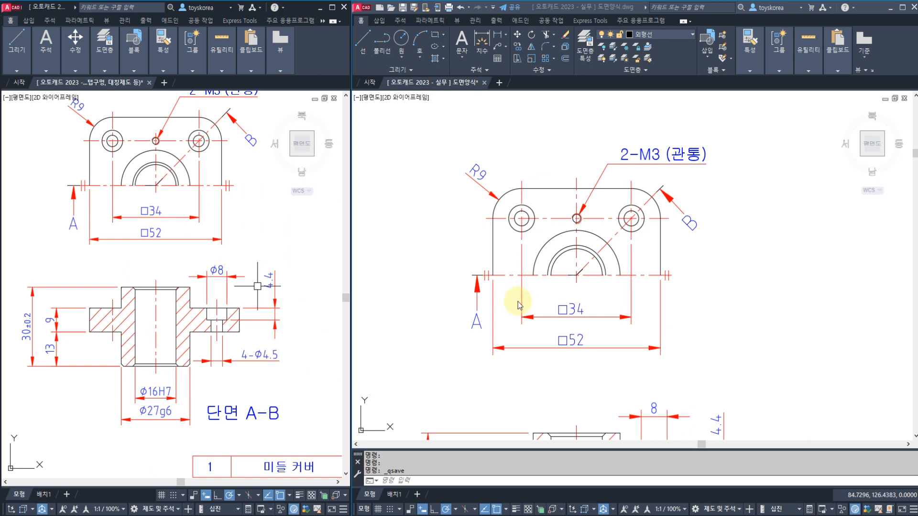
pyautogui.moveTo(578, 335); pyautogui.dragTo(567, 166, button='middle')
pyautogui.moveTo(555, 286); pyautogui.dragTo(553, 253, button='middle')
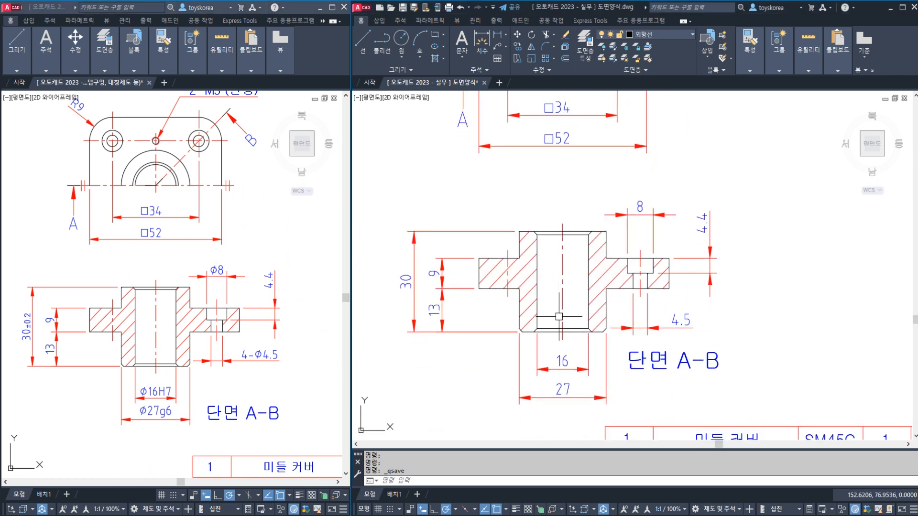
pyautogui.click(564, 388)
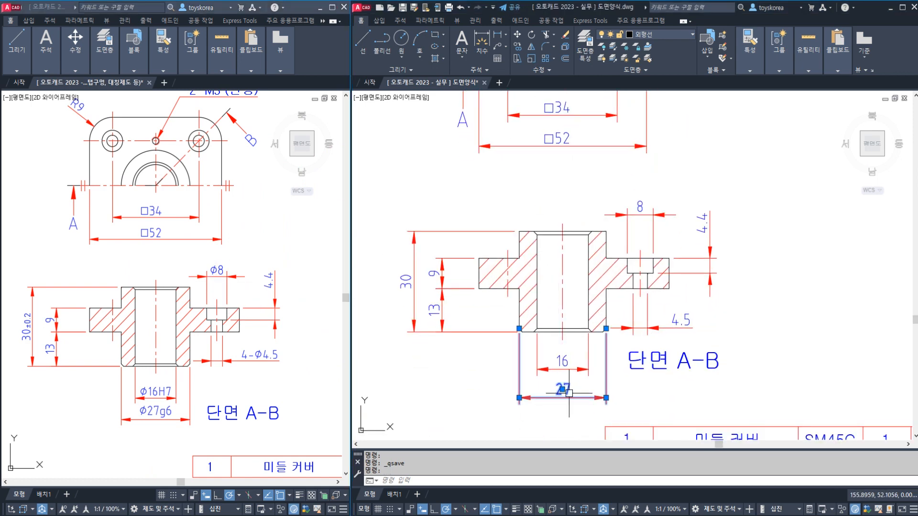
pyautogui.click(562, 363)
pyautogui.click(674, 316)
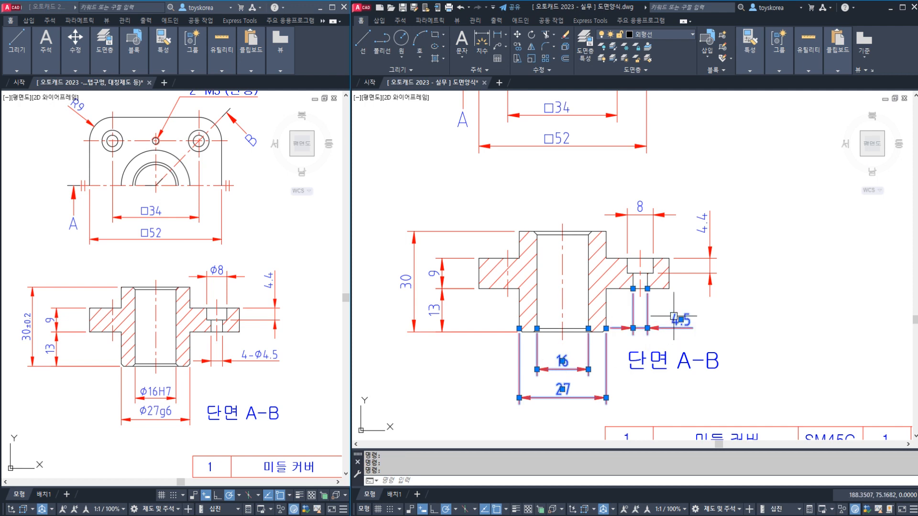
pyautogui.click(651, 216)
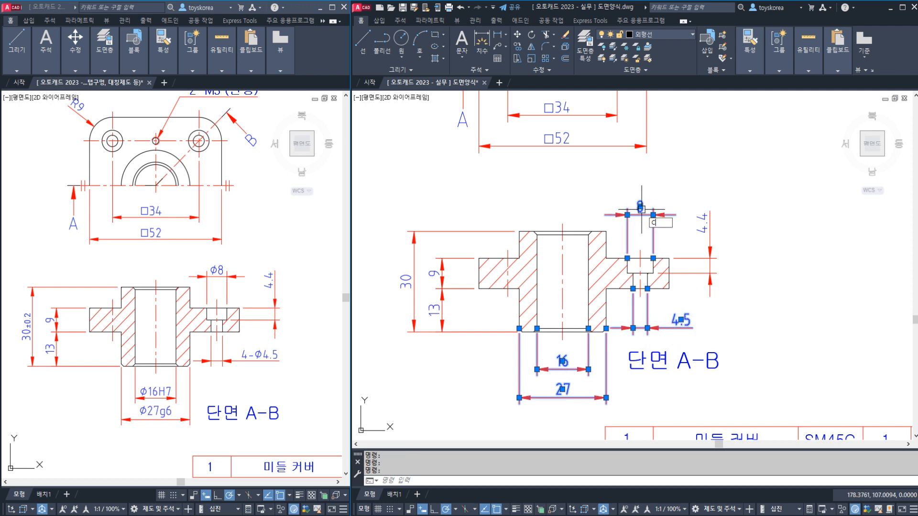
pyautogui.hotkey('ctrl', '1')
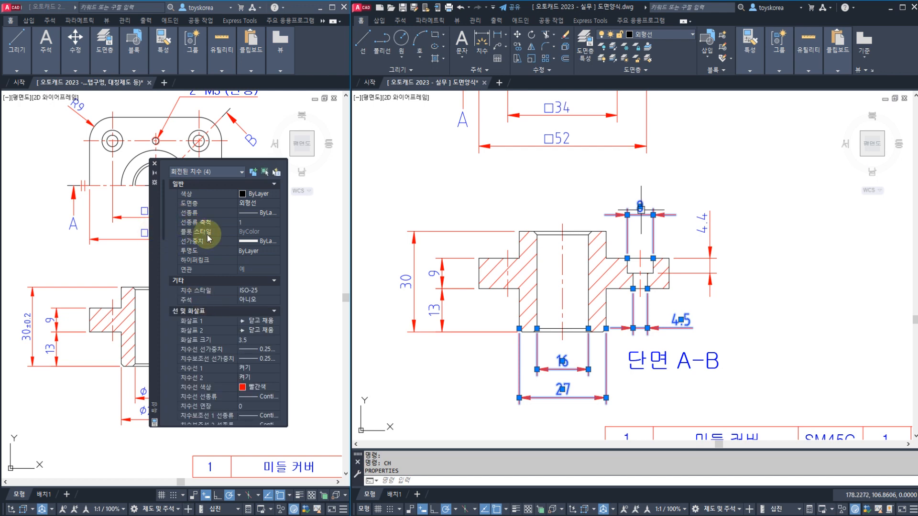
# Step: Enter %%c as the dimension prefix (치수 머리말) in the primary units of the four selected dimensions
pyautogui.scroll(-10, 207, 237)
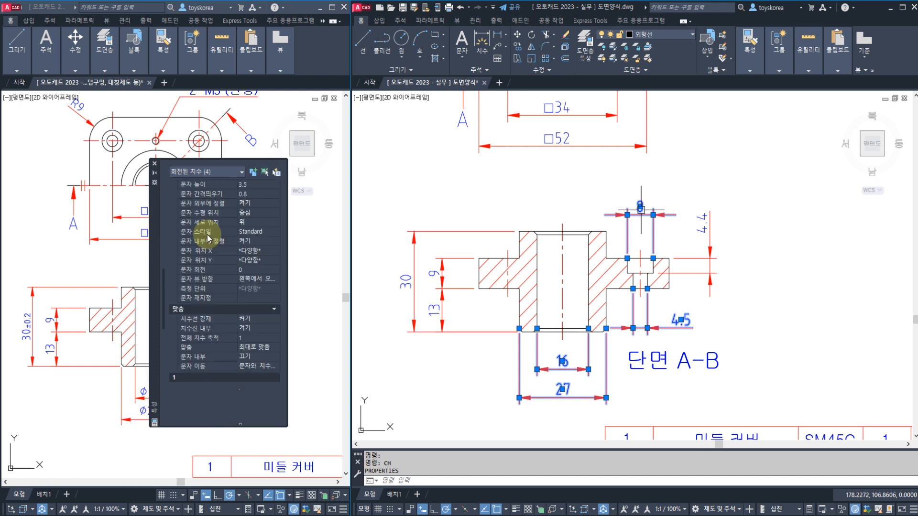
pyautogui.scroll(-3, 208, 234)
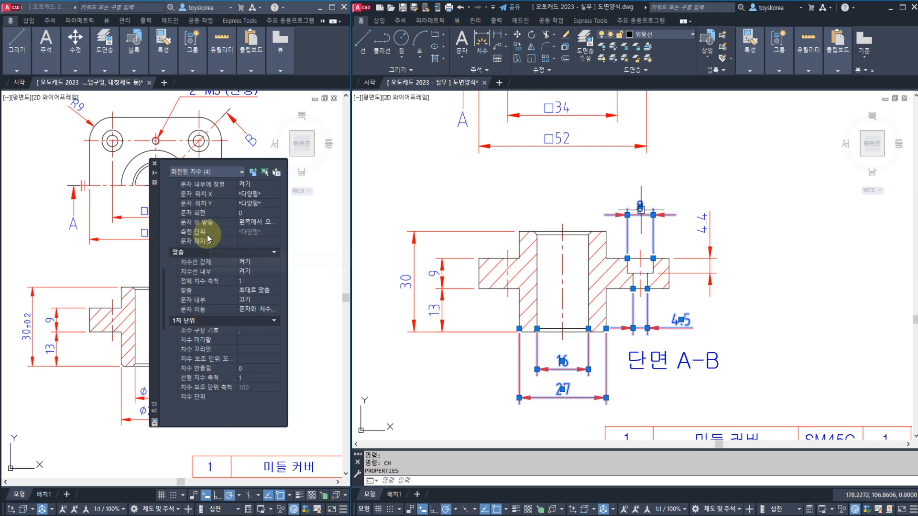
pyautogui.click(251, 340)
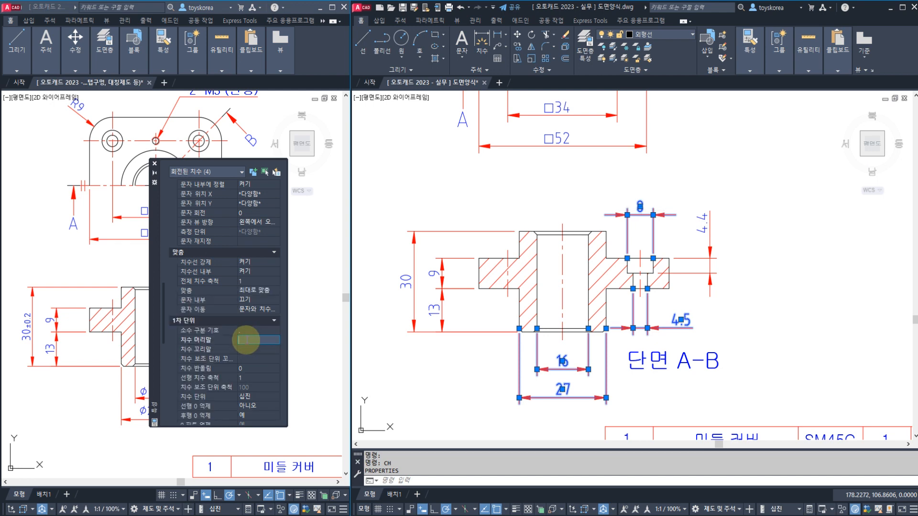
pyautogui.write('%%c')
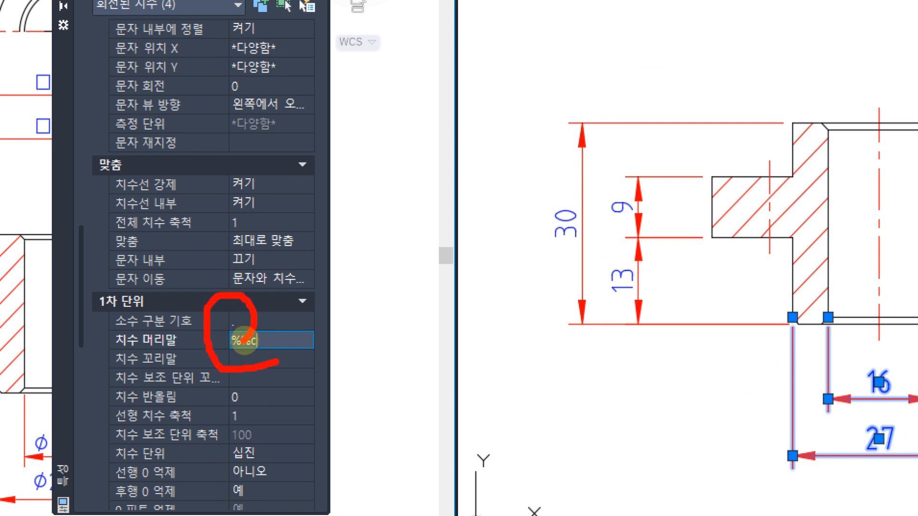
pyautogui.write('e')
pyautogui.moveTo(281, 372)
pyautogui.mouseDown()
pyautogui.moveTo(253, 313)
pyautogui.moveTo(271, 362)
pyautogui.mouseUp()
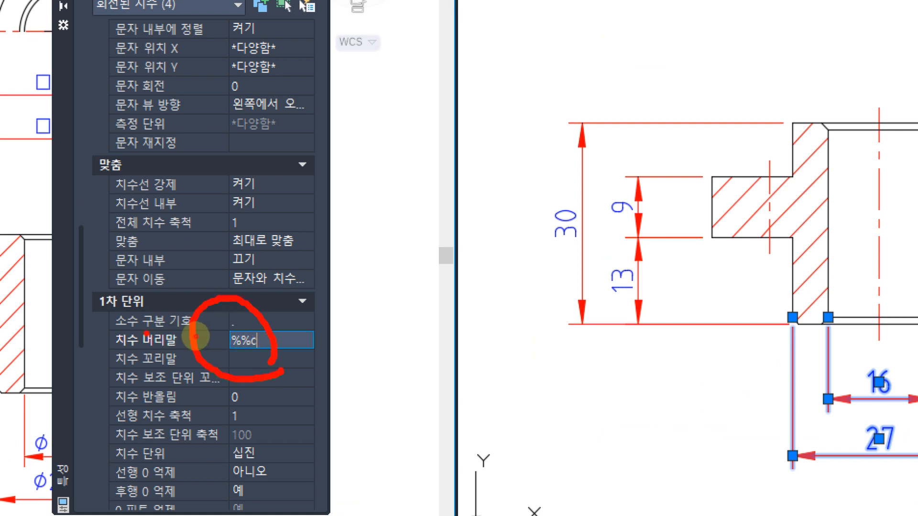
pyautogui.moveTo(147, 333); pyautogui.dragTo(165, 342)
pyautogui.moveTo(265, 334); pyautogui.dragTo(315, 323)
pyautogui.moveTo(287, 302)
pyautogui.mouseDown()
pyautogui.moveTo(322, 318)
pyautogui.moveTo(322, 342)
pyautogui.mouseUp()
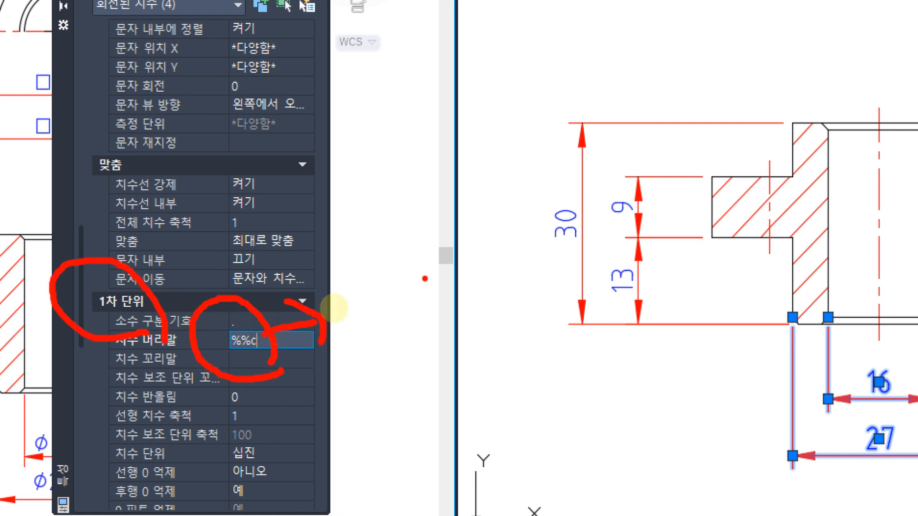
pyautogui.moveTo(428, 263); pyautogui.dragTo(352, 366)
pyautogui.moveTo(343, 298); pyautogui.dragTo(365, 302)
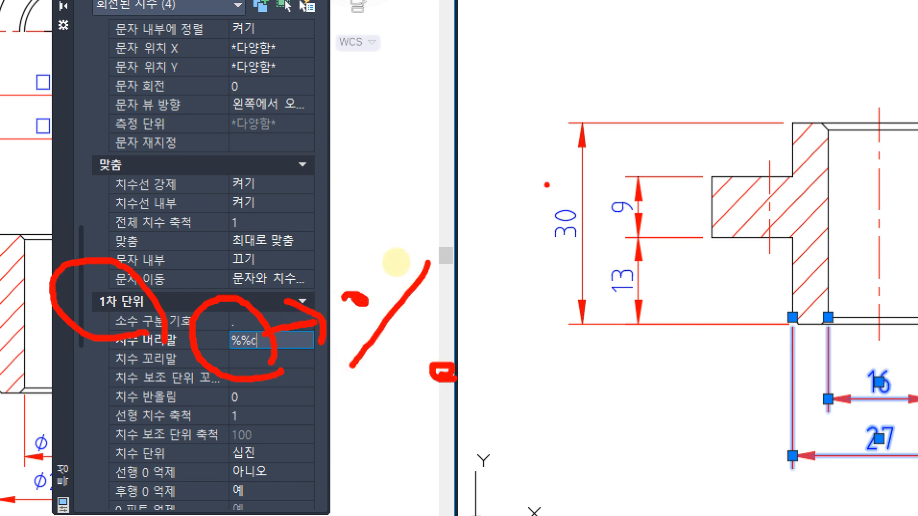
pyautogui.moveTo(471, 88); pyautogui.dragTo(515, 89)
pyautogui.moveTo(507, 57)
pyautogui.mouseDown()
pyautogui.moveTo(498, 127)
pyautogui.moveTo(578, 136)
pyautogui.mouseUp()
pyautogui.moveTo(594, 94)
pyautogui.mouseDown()
pyautogui.moveTo(688, 95)
pyautogui.moveTo(685, 122)
pyautogui.mouseUp()
pyautogui.moveTo(650, 168); pyautogui.dragTo(679, 180)
pyautogui.moveTo(727, 151); pyautogui.dragTo(649, 290)
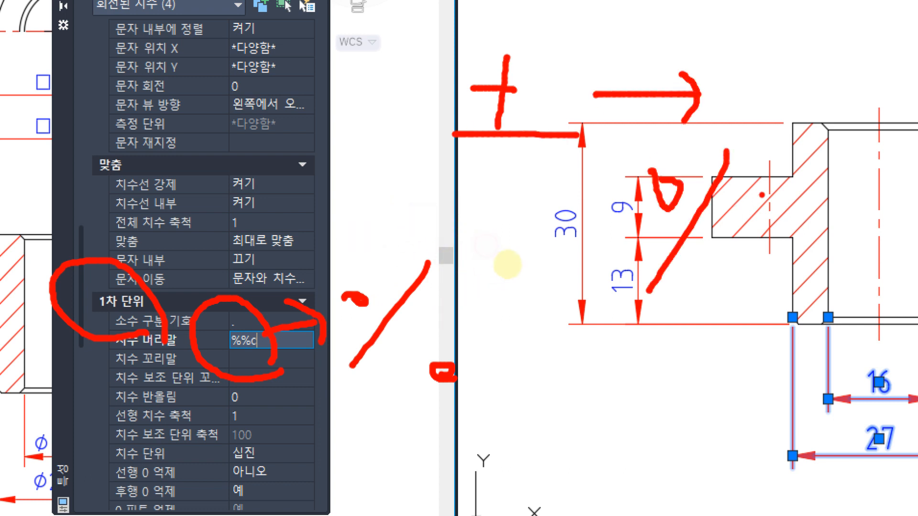
pyautogui.moveTo(732, 211); pyautogui.dragTo(742, 214)
pyautogui.moveTo(807, 162)
pyautogui.mouseDown()
pyautogui.moveTo(799, 212)
pyautogui.moveTo(763, 286)
pyautogui.mouseUp()
pyautogui.moveTo(767, 204); pyautogui.dragTo(769, 215)
pyautogui.click(806, 240)
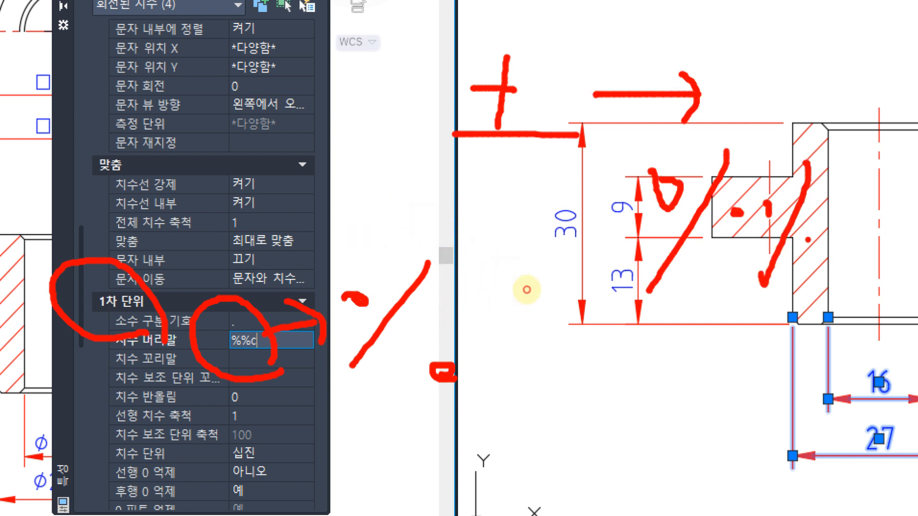
pyautogui.moveTo(843, 159); pyautogui.dragTo(856, 312)
pyautogui.moveTo(842, 159); pyautogui.dragTo(850, 224)
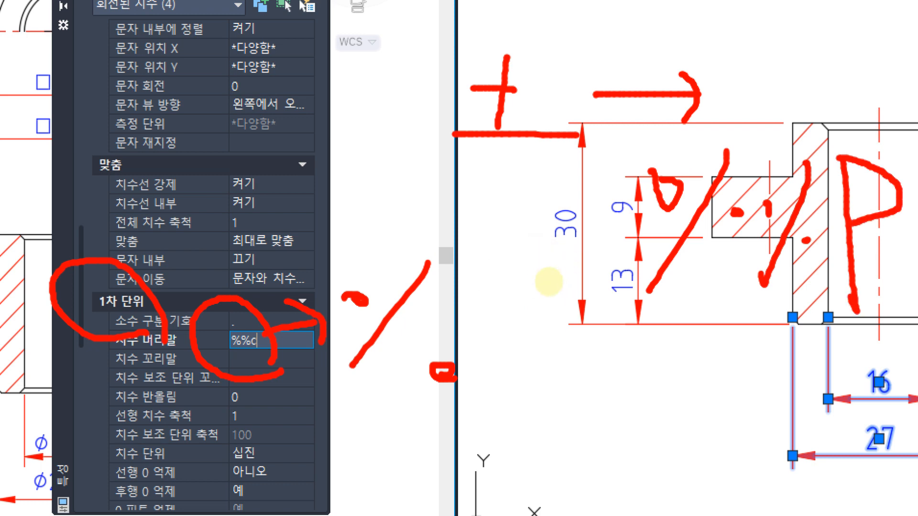
pyautogui.click(443, 266)
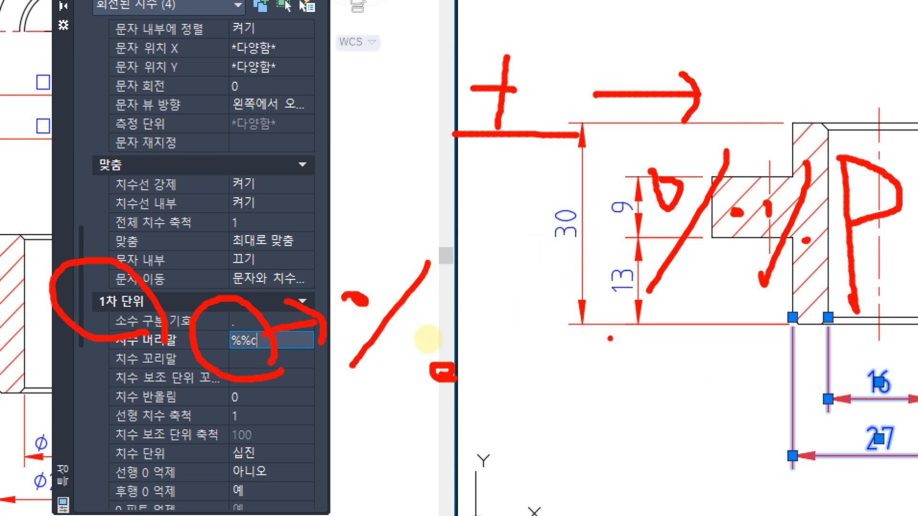
pyautogui.press('Escape')
# Step: Apply the diameter prefix to the selected dimensions, close their properties, clear the selection and save the drawing
pyautogui.press('Return')
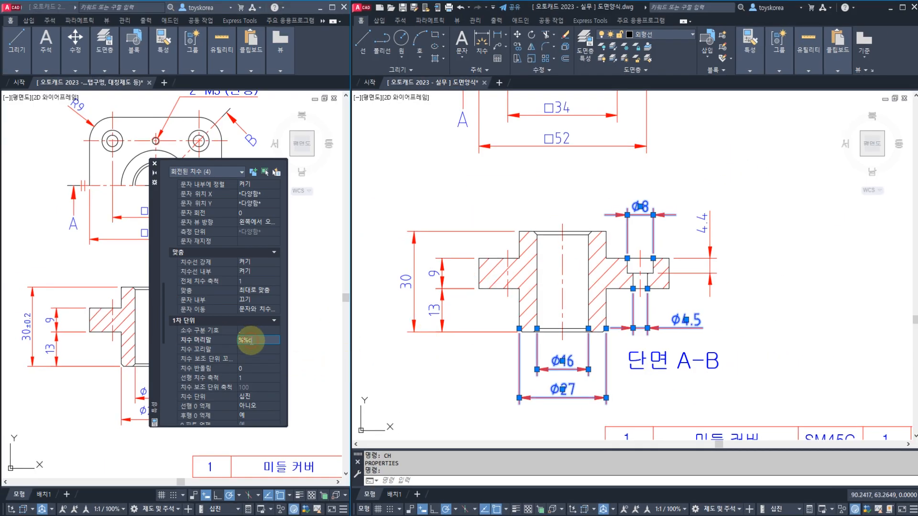
pyautogui.click(154, 164)
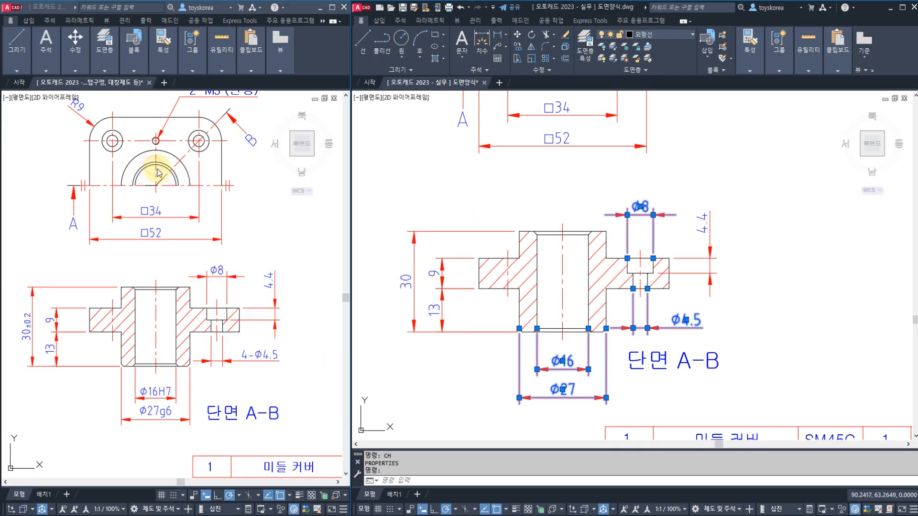
pyautogui.press('Escape')
pyautogui.press('Escape')
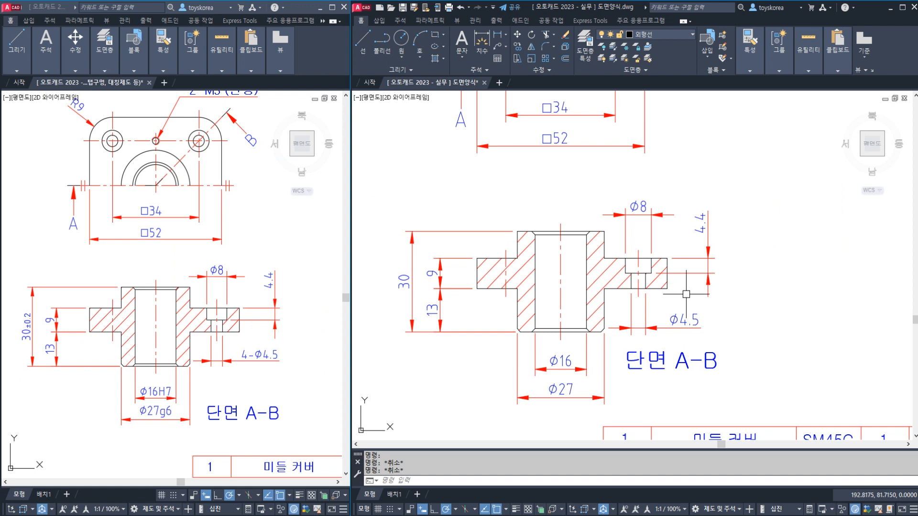
pyautogui.scroll(2, 675, 319)
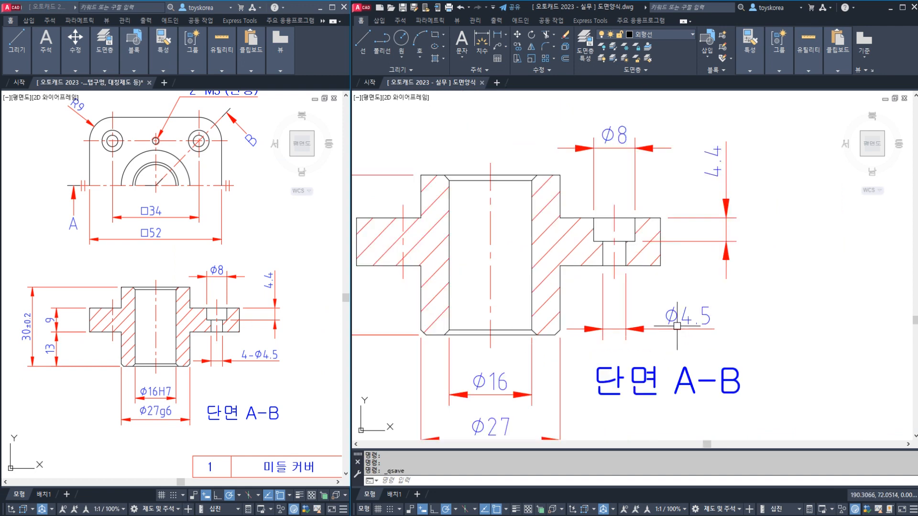
pyautogui.hotkey('ctrl', 's')
# Step: Add "4-" in front of the Ø4.5 hole dimension text so it reads 4-Ø4.5, and save the drawing
pyautogui.scroll(2, 673, 318)
pyautogui.click(673, 318)
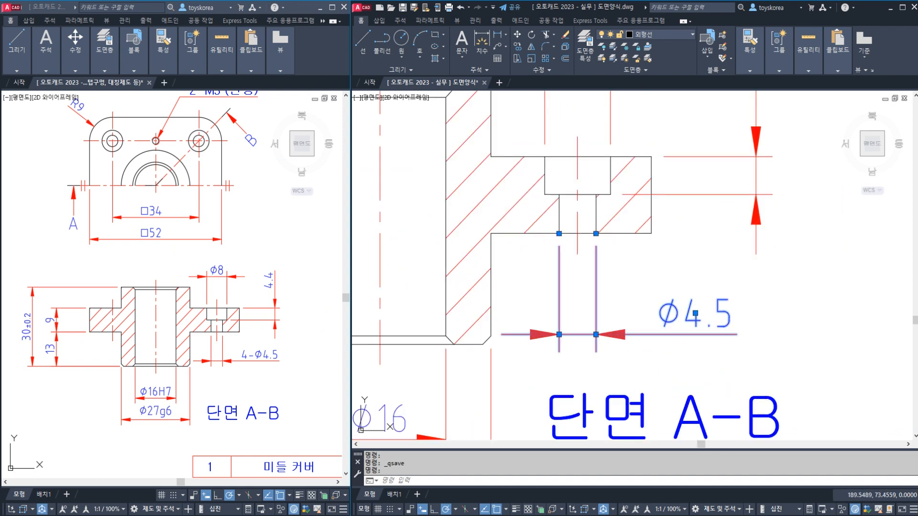
pyautogui.doubleClick(673, 320)
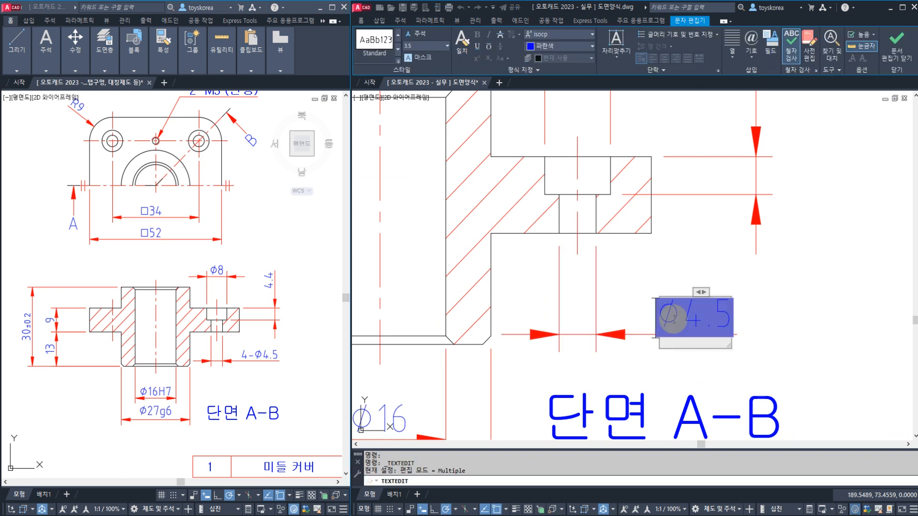
pyautogui.click(673, 320)
pyautogui.write('4-')
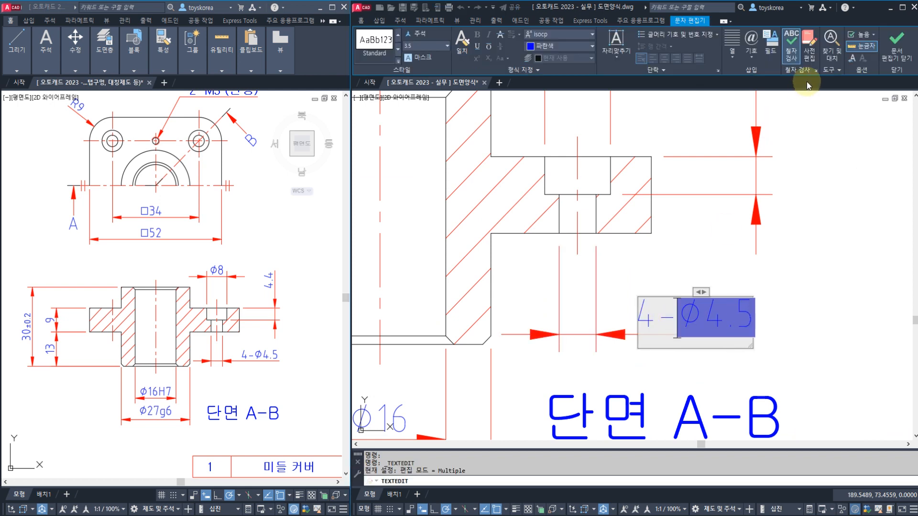
pyautogui.click(897, 41)
pyautogui.press('Escape')
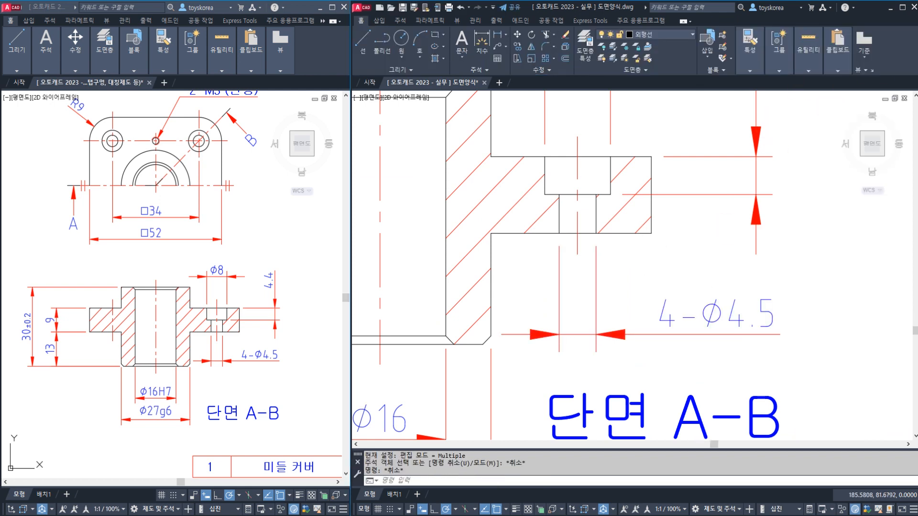
pyautogui.scroll(-2, 526, 245)
pyautogui.scroll(-3, 616, 295)
pyautogui.moveTo(616, 294); pyautogui.dragTo(610, 266, button='middle')
pyautogui.hotkey('ctrl', 's')
# Step: Compare section view 단면 A-B with the reference drawing and examine the tolerance on the reference's overall height dimension
pyautogui.click(270, 272)
pyautogui.moveTo(146, 373); pyautogui.dragTo(165, 337, button='middle')
pyautogui.scroll(2, 164, 338)
pyautogui.moveTo(182, 263); pyautogui.dragTo(191, 333, button='middle')
pyautogui.scroll(-2, 194, 331)
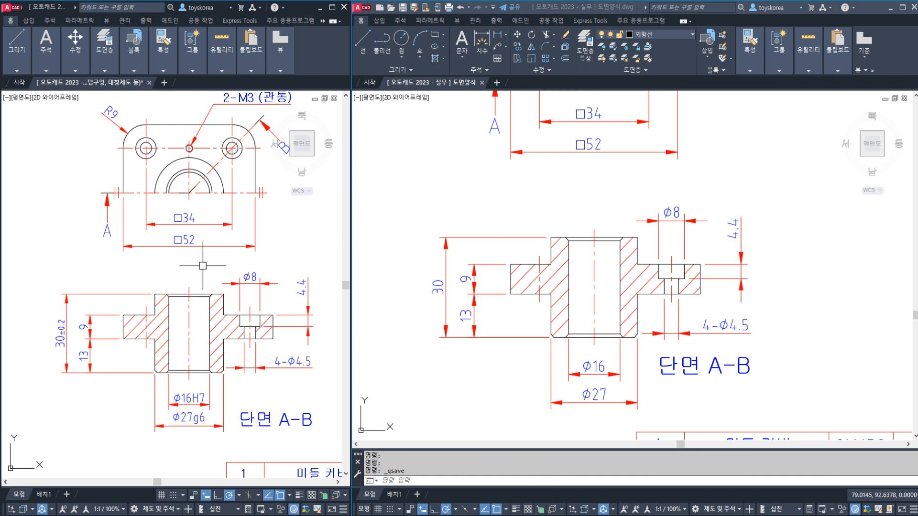
pyautogui.moveTo(203, 265); pyautogui.dragTo(180, 307, button='middle')
pyautogui.click(543, 260)
pyautogui.moveTo(537, 205)
pyautogui.mouseDown(button='middle')
pyautogui.moveTo(478, 368)
pyautogui.moveTo(498, 219)
pyautogui.mouseUp(button='middle')
pyautogui.moveTo(498, 318); pyautogui.dragTo(595, 272, button='middle')
pyautogui.scroll(2, 485, 305)
pyautogui.moveTo(553, 303); pyautogui.dragTo(527, 280, button='middle')
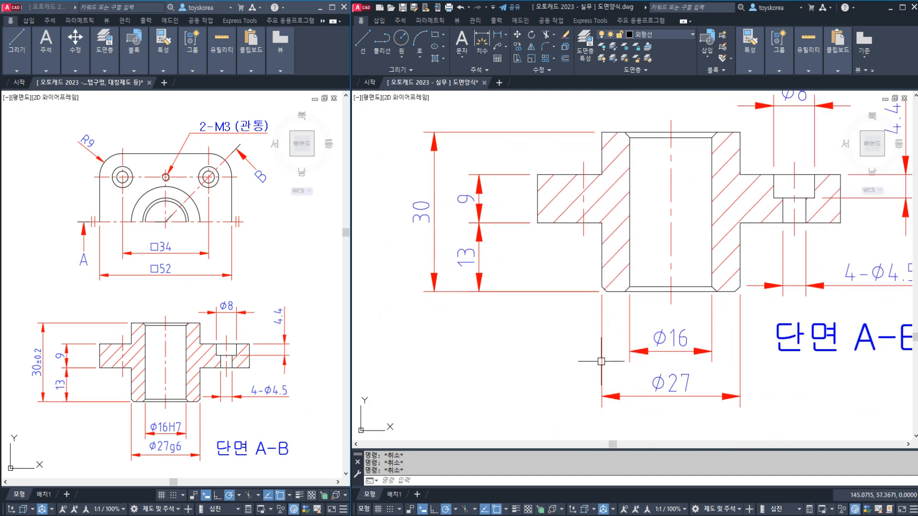
pyautogui.scroll(5, 33, 362)
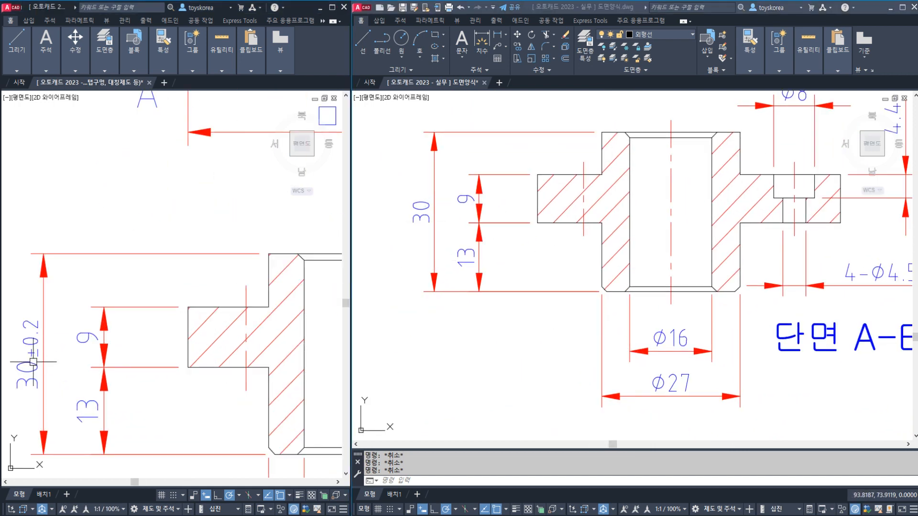
pyautogui.moveTo(33, 361); pyautogui.dragTo(100, 365, button='middle')
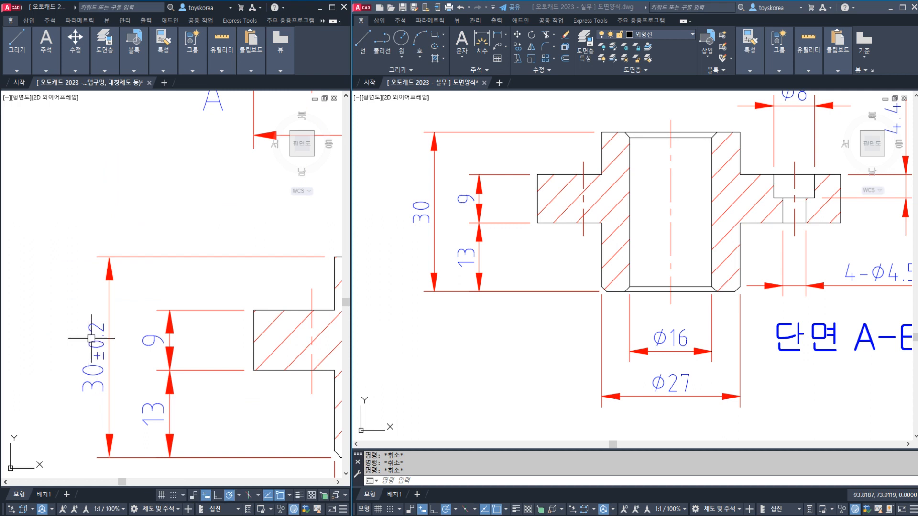
# Step: Append the tolerance ±0.2 to the overall height dimension 30 in section view 단면 A-B, with the tolerance text height at 2.5
pyautogui.click(425, 209)
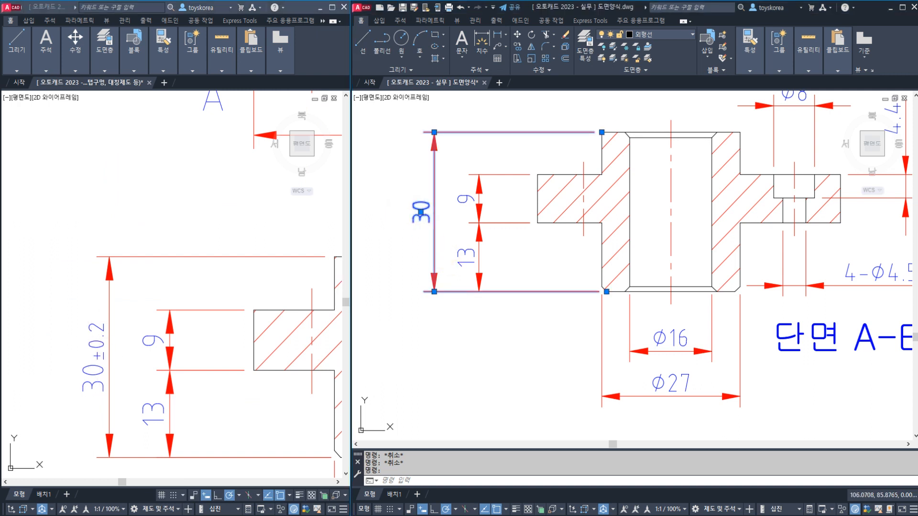
pyautogui.doubleClick(422, 211)
pyautogui.write('%')
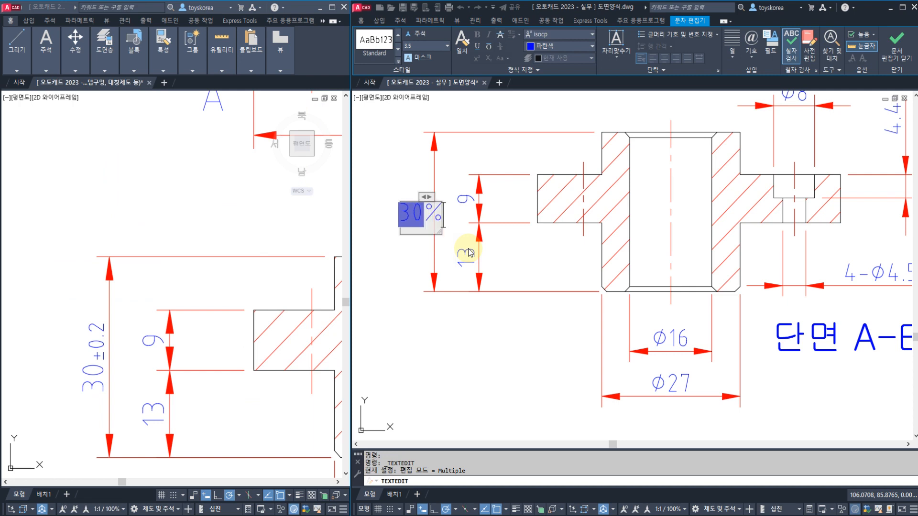
pyautogui.write('%p0.2')
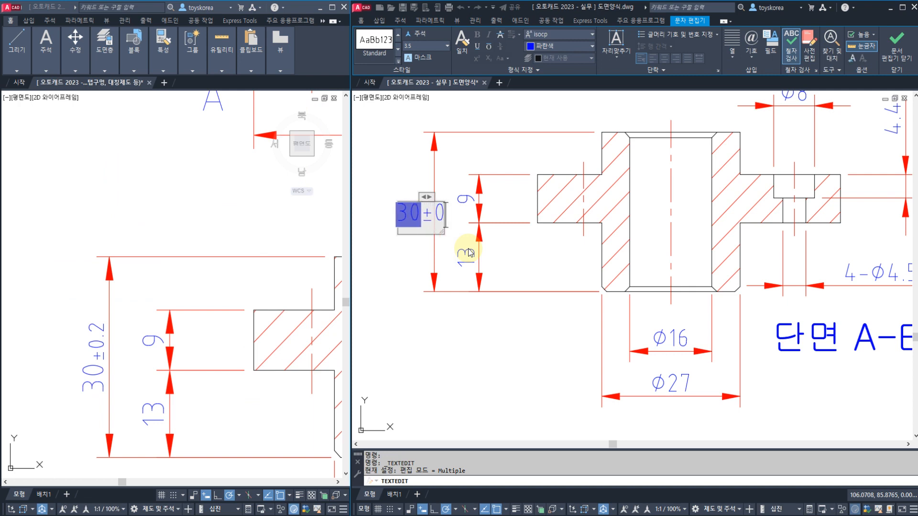
pyautogui.hotkey('shift', 'Left')
pyautogui.hotkey('shift', 'Left')
pyautogui.hotkey('shift', 'Left')
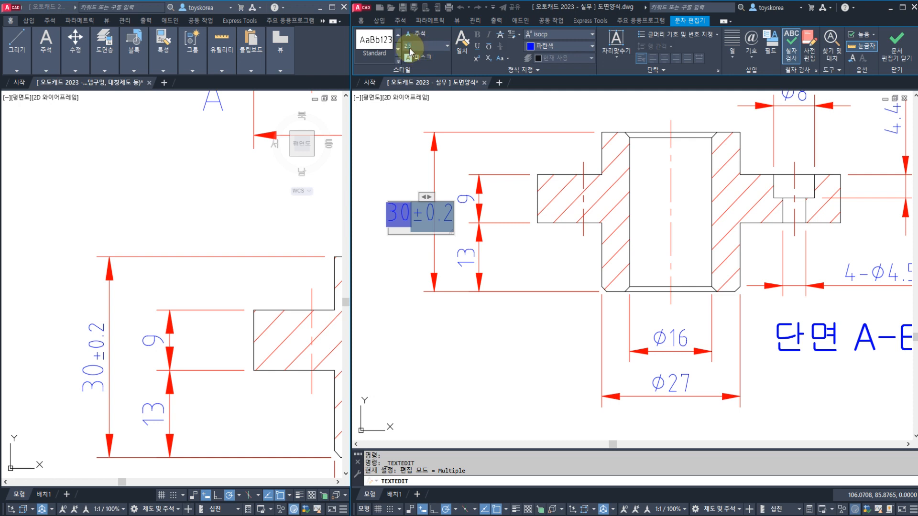
pyautogui.press('Return')
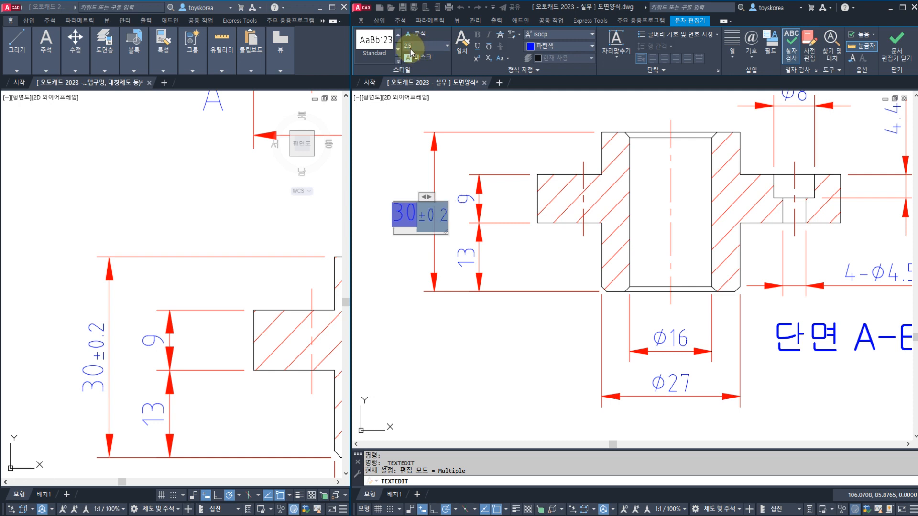
pyautogui.click(891, 54)
pyautogui.press('Escape')
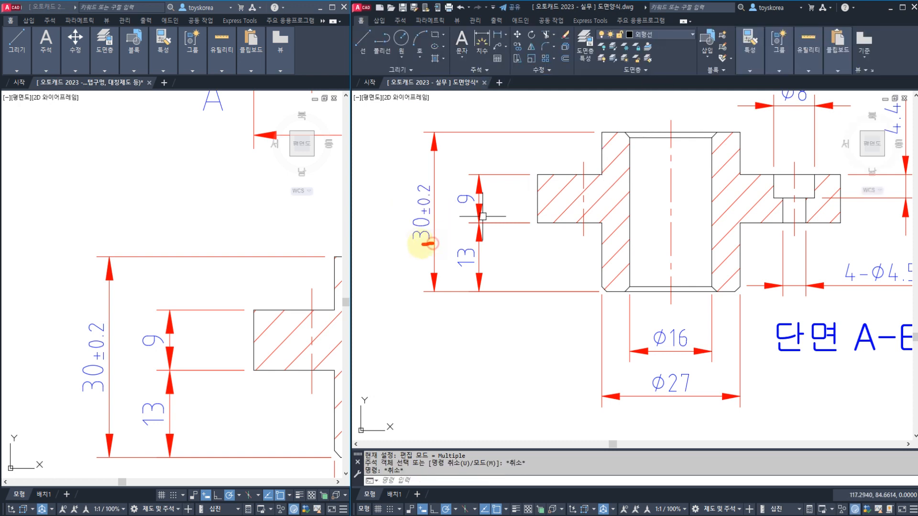
pyautogui.moveTo(432, 244); pyautogui.dragTo(411, 217)
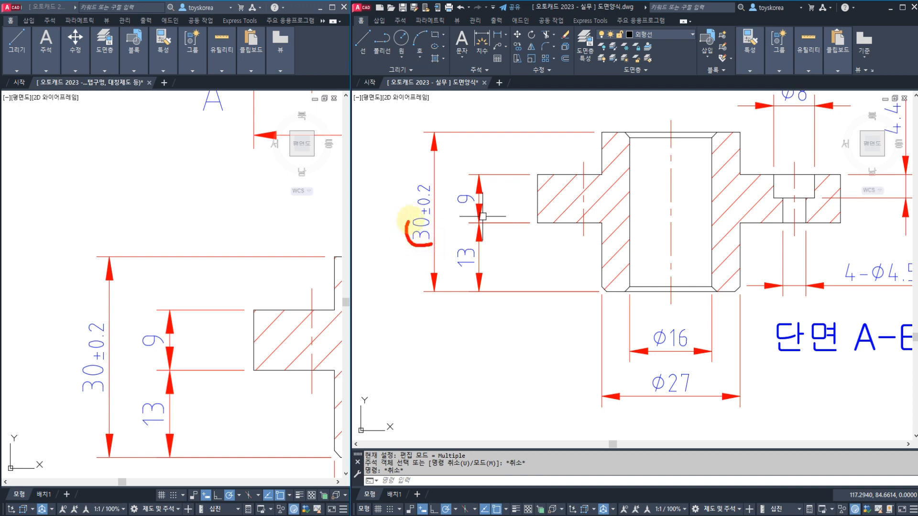
pyautogui.moveTo(420, 246)
pyautogui.mouseDown()
pyautogui.moveTo(405, 287)
pyautogui.moveTo(425, 301)
pyautogui.mouseUp()
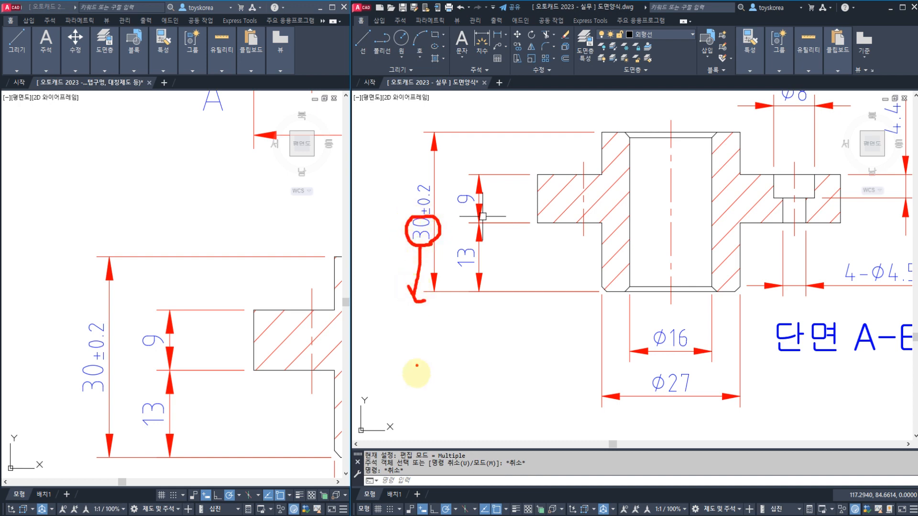
pyautogui.moveTo(403, 352); pyautogui.dragTo(408, 376)
pyautogui.moveTo(432, 346)
pyautogui.mouseDown()
pyautogui.moveTo(432, 385)
pyautogui.moveTo(444, 363)
pyautogui.moveTo(464, 364)
pyautogui.moveTo(466, 393)
pyautogui.mouseUp()
pyautogui.moveTo(406, 338); pyautogui.dragTo(398, 386)
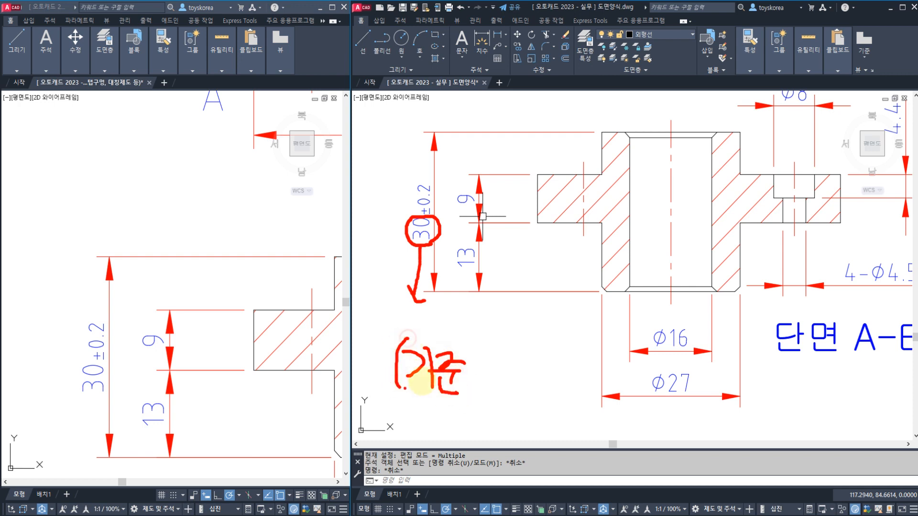
pyautogui.moveTo(441, 346)
pyautogui.mouseDown()
pyautogui.moveTo(462, 353)
pyautogui.moveTo(473, 398)
pyautogui.mouseUp()
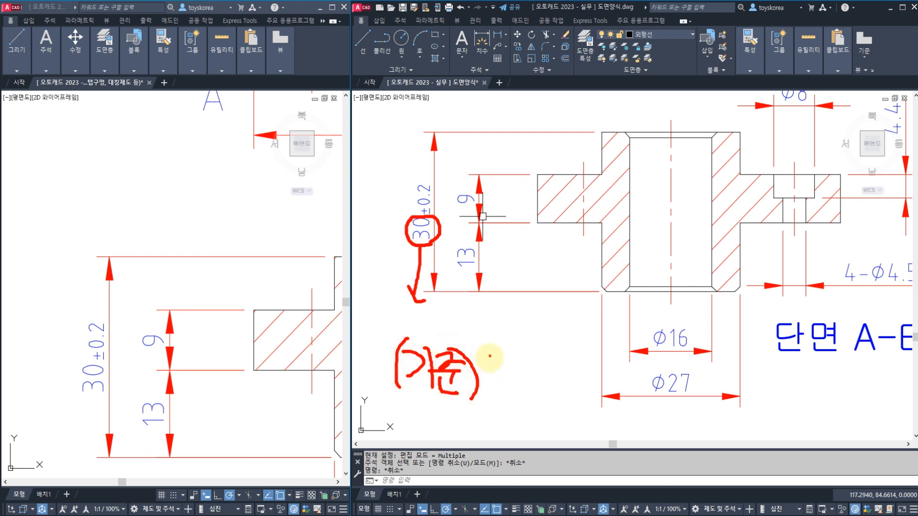
pyautogui.moveTo(503, 378); pyautogui.dragTo(508, 384)
pyautogui.moveTo(520, 356)
pyautogui.mouseDown()
pyautogui.moveTo(520, 397)
pyautogui.moveTo(527, 380)
pyautogui.mouseUp()
pyautogui.moveTo(536, 364)
pyautogui.mouseDown()
pyautogui.moveTo(556, 381)
pyautogui.moveTo(542, 407)
pyautogui.mouseUp()
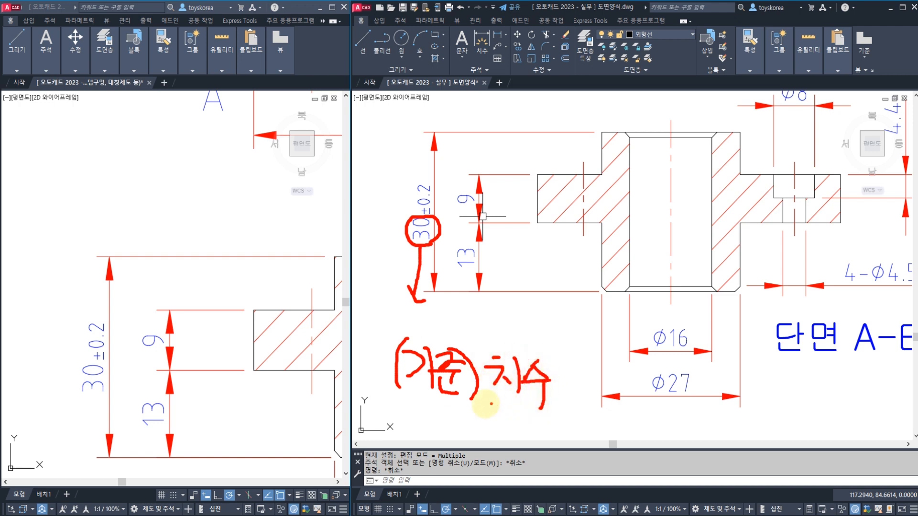
pyautogui.moveTo(460, 364)
pyautogui.mouseDown()
pyautogui.moveTo(427, 399)
pyautogui.moveTo(463, 404)
pyautogui.mouseUp()
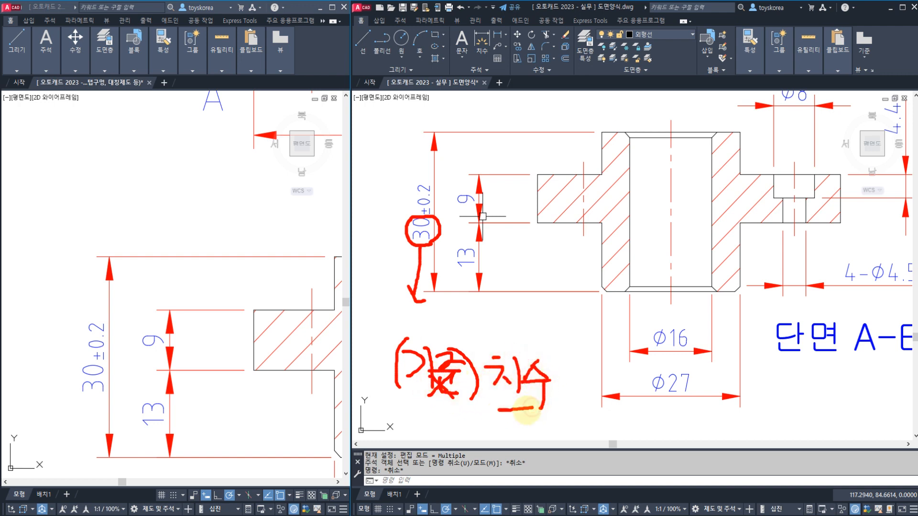
pyautogui.moveTo(526, 410)
pyautogui.mouseDown()
pyautogui.moveTo(508, 403)
pyautogui.moveTo(551, 405)
pyautogui.mouseUp()
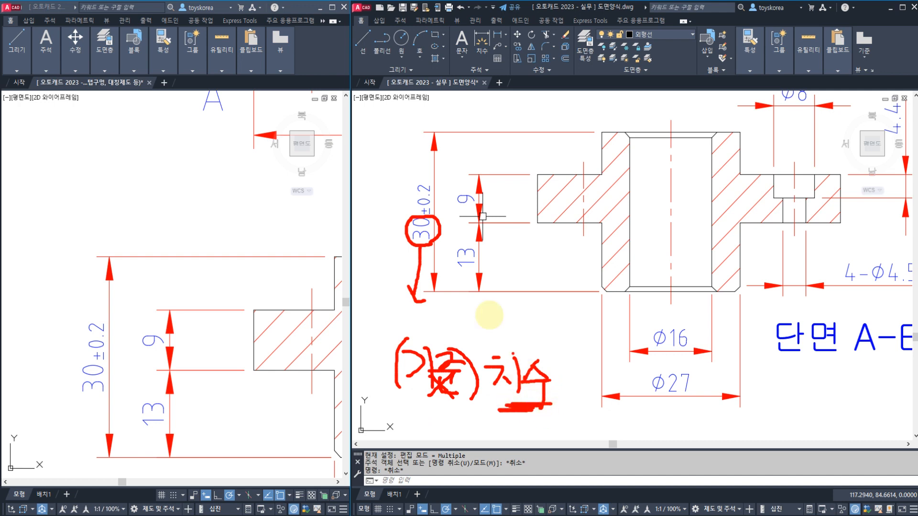
pyautogui.moveTo(438, 219)
pyautogui.mouseDown()
pyautogui.moveTo(409, 199)
pyautogui.moveTo(432, 180)
pyautogui.mouseUp()
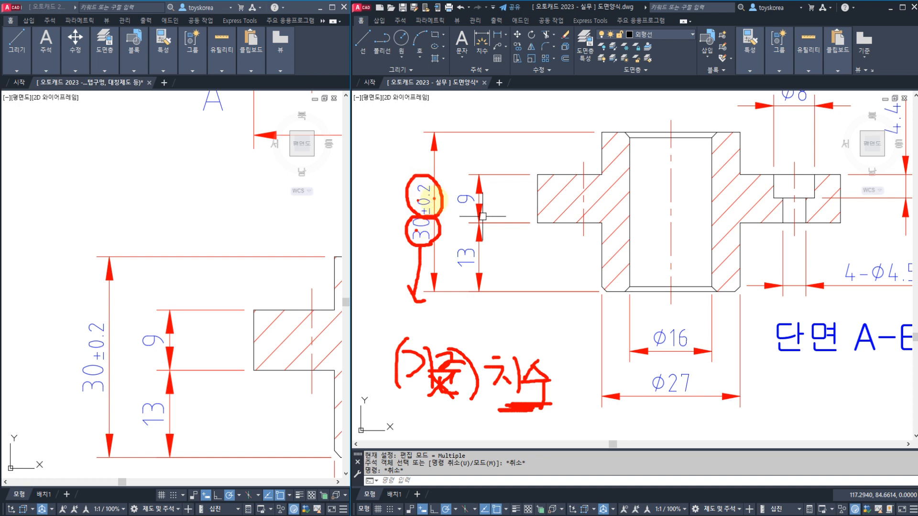
pyautogui.moveTo(437, 198)
pyautogui.mouseDown()
pyautogui.moveTo(404, 205)
pyautogui.moveTo(451, 160)
pyautogui.moveTo(459, 165)
pyautogui.mouseUp()
pyautogui.moveTo(506, 138)
pyautogui.mouseDown()
pyautogui.moveTo(513, 165)
pyautogui.moveTo(529, 144)
pyautogui.mouseUp()
pyautogui.press('Escape')
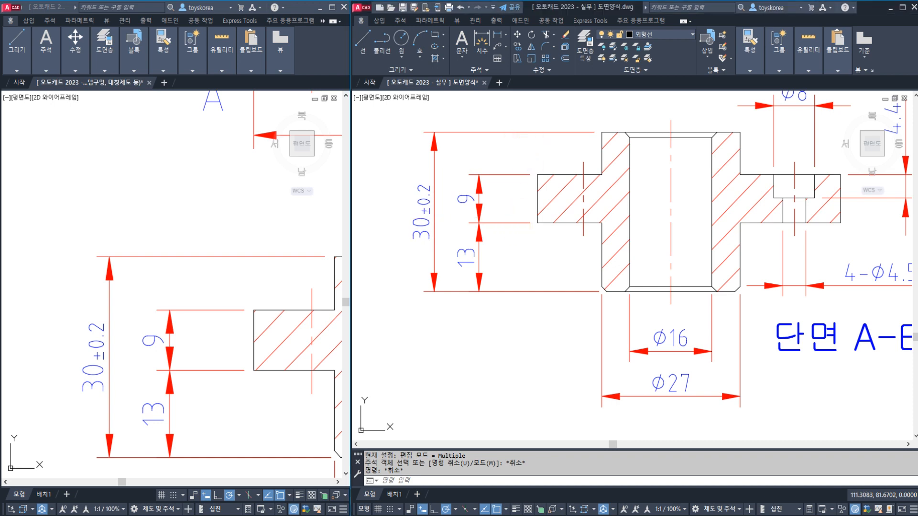
# Step: Following the reference drawing, append the fit note H7 to the Ø16 bore dimension of the section view
pyautogui.press('Escape')
pyautogui.moveTo(529, 231); pyautogui.dragTo(492, 239, button='middle')
pyautogui.click(430, 263)
pyautogui.press('Escape')
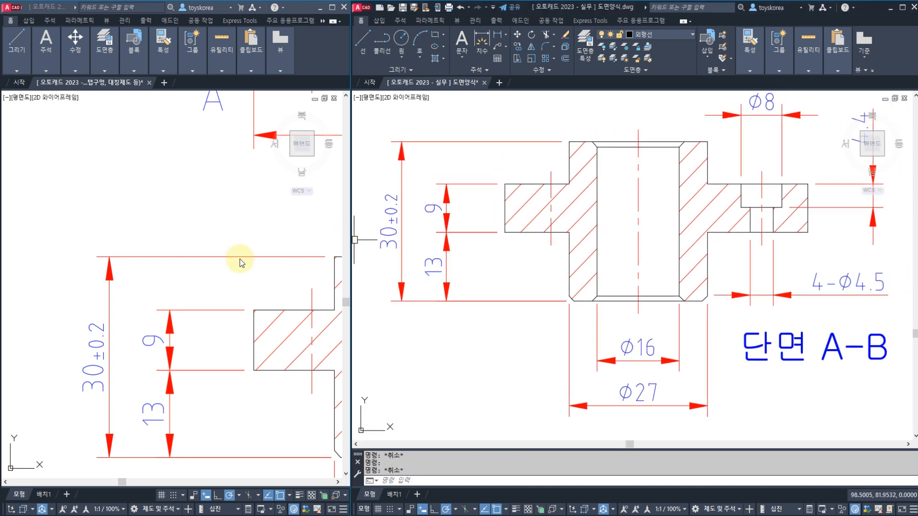
pyautogui.scroll(-5, 237, 259)
pyautogui.moveTo(231, 274)
pyautogui.mouseDown(button='middle')
pyautogui.moveTo(133, 289)
pyautogui.moveTo(91, 309)
pyautogui.mouseUp(button='middle')
pyautogui.click(552, 288)
pyautogui.press('Escape')
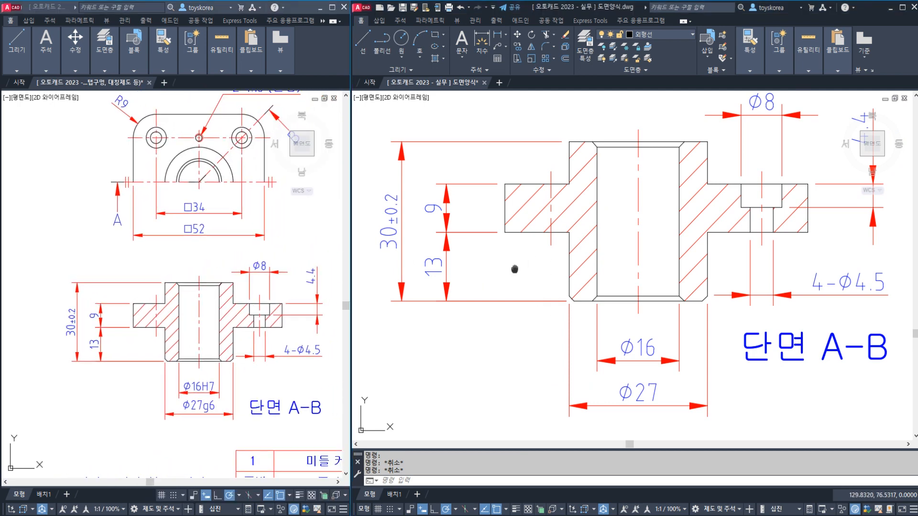
pyautogui.scroll(4, 502, 263)
pyautogui.moveTo(598, 329); pyautogui.dragTo(588, 321, button='middle')
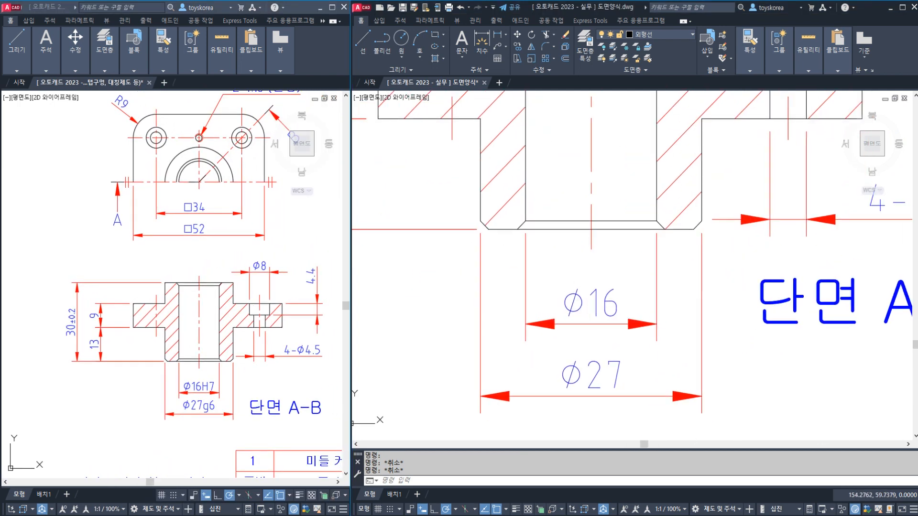
pyautogui.click(615, 302)
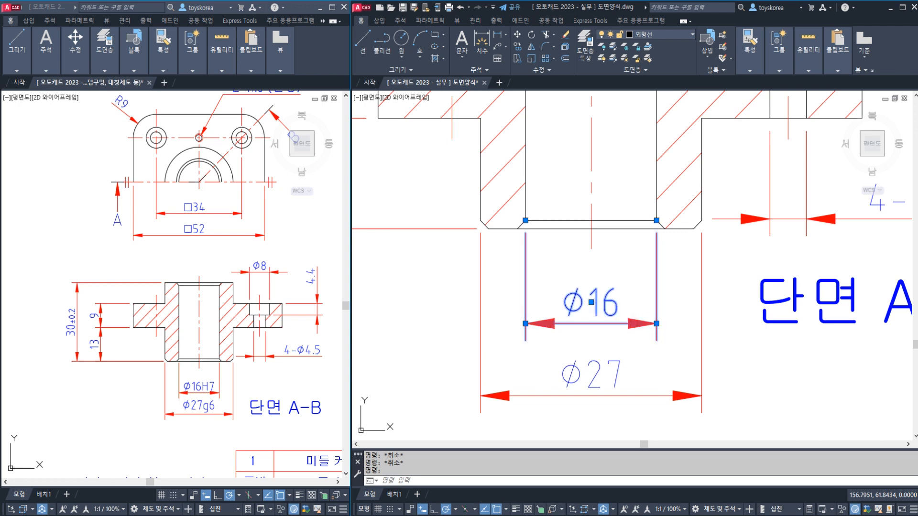
pyautogui.doubleClick(591, 302)
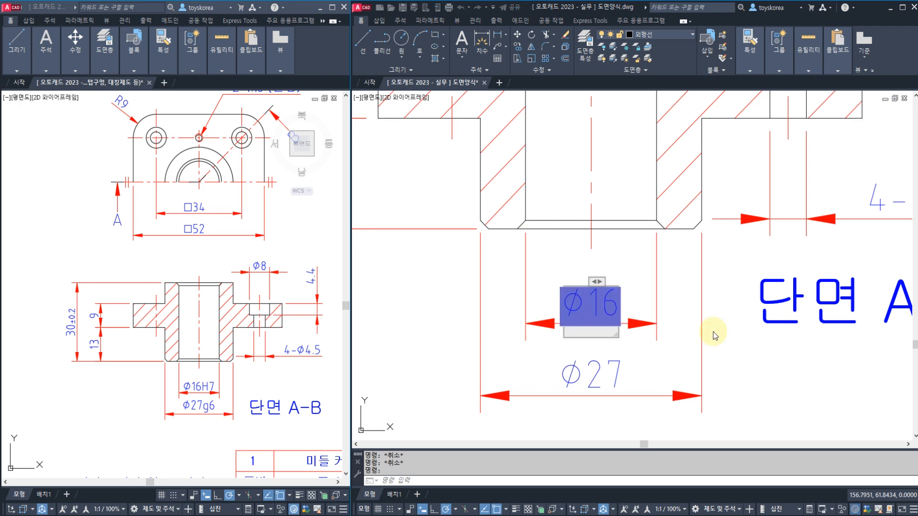
pyautogui.write('H7')
pyautogui.click(696, 344)
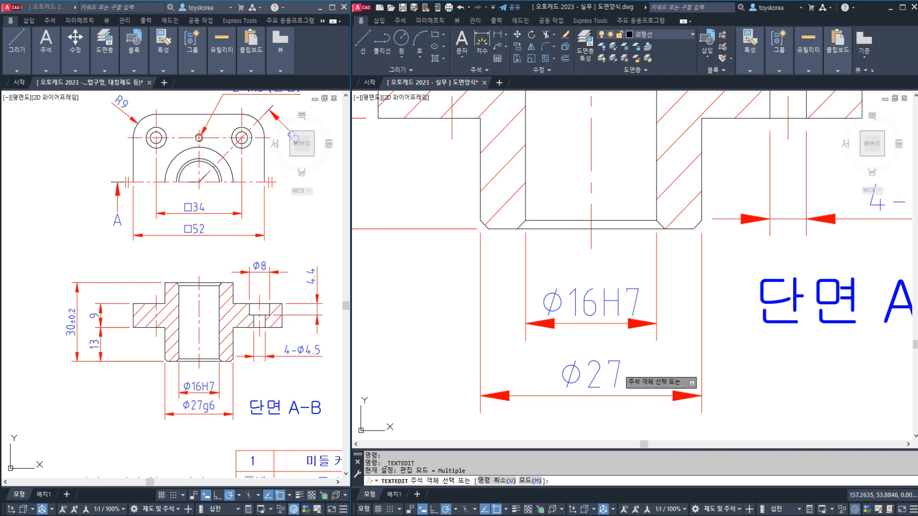
# Step: Append the fit note g6 to the Ø27 outer diameter dimension, end text editing and clear the selection
pyautogui.click(616, 375)
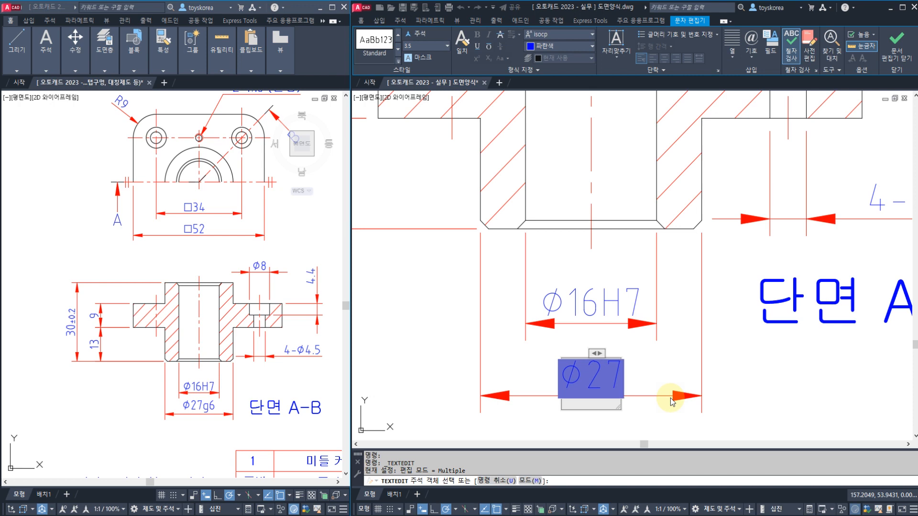
pyautogui.write('g6')
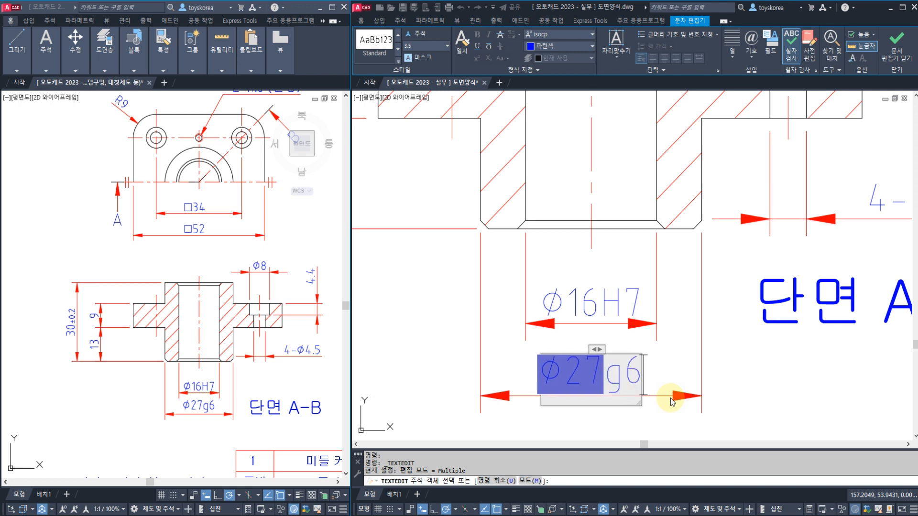
pyautogui.click(896, 45)
pyautogui.press('Escape')
pyautogui.press('Escape')
pyautogui.click(644, 316)
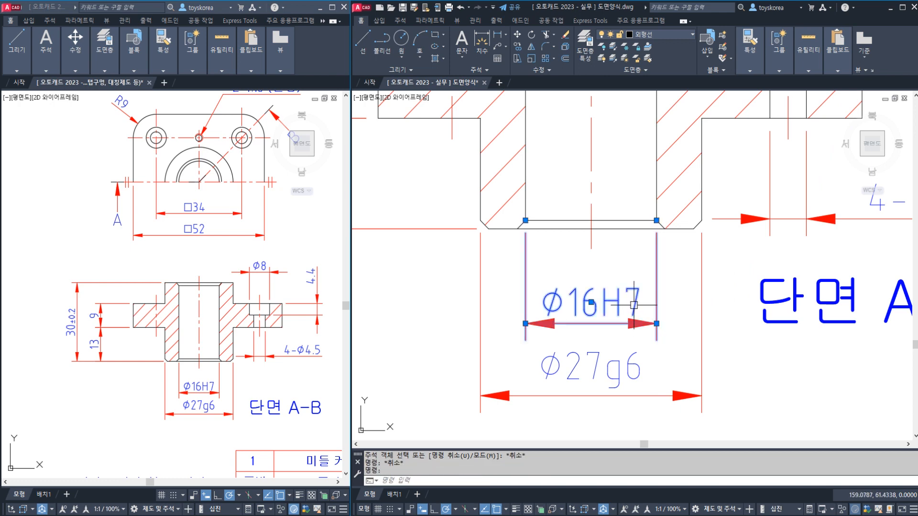
pyautogui.press('Escape')
# Step: Compare the plate's plan view and its dimensions with the same view in the reference drawing
pyautogui.scroll(-1, 657, 281)
pyautogui.moveTo(664, 277); pyautogui.dragTo(569, 371, button='middle')
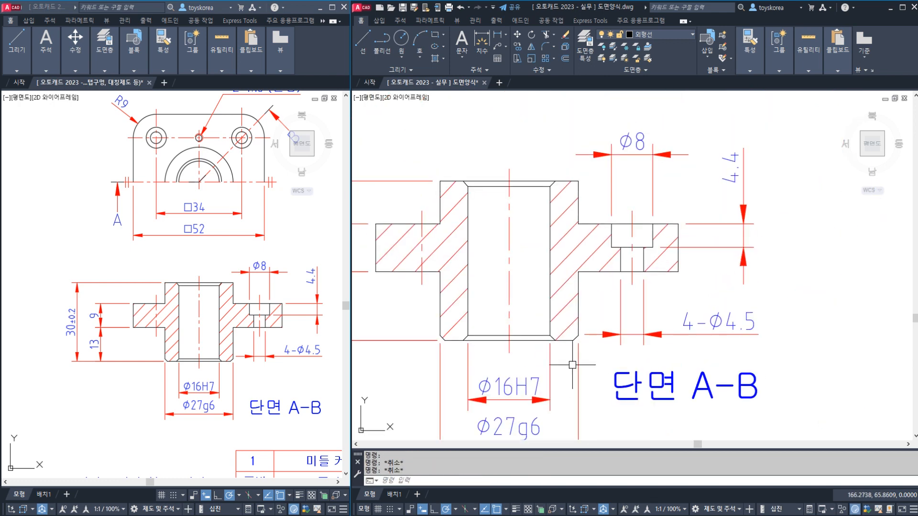
pyautogui.moveTo(517, 193); pyautogui.dragTo(560, 365, button='middle')
pyautogui.scroll(-2, 532, 227)
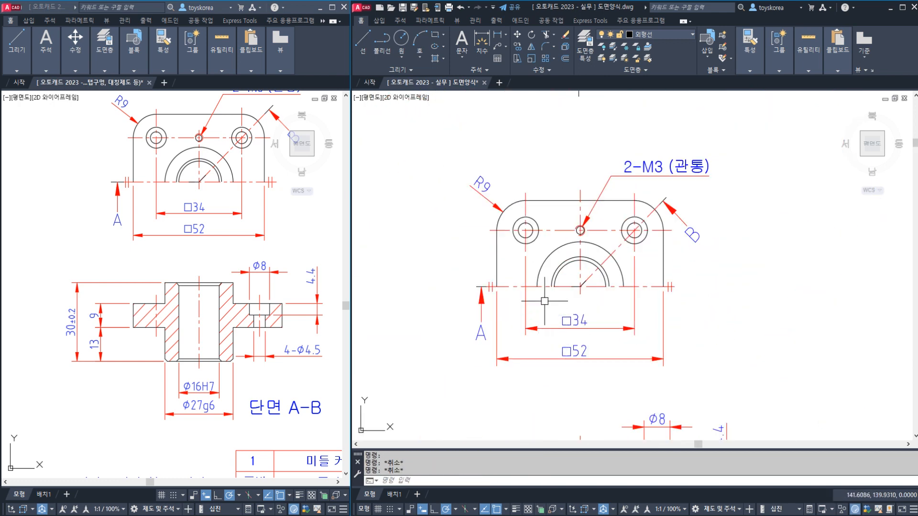
pyautogui.moveTo(228, 244)
pyautogui.mouseDown(button='middle')
pyautogui.moveTo(223, 266)
pyautogui.moveTo(239, 323)
pyautogui.moveTo(228, 340)
pyautogui.moveTo(242, 347)
pyautogui.mouseUp(button='middle')
pyautogui.scroll(2, 233, 278)
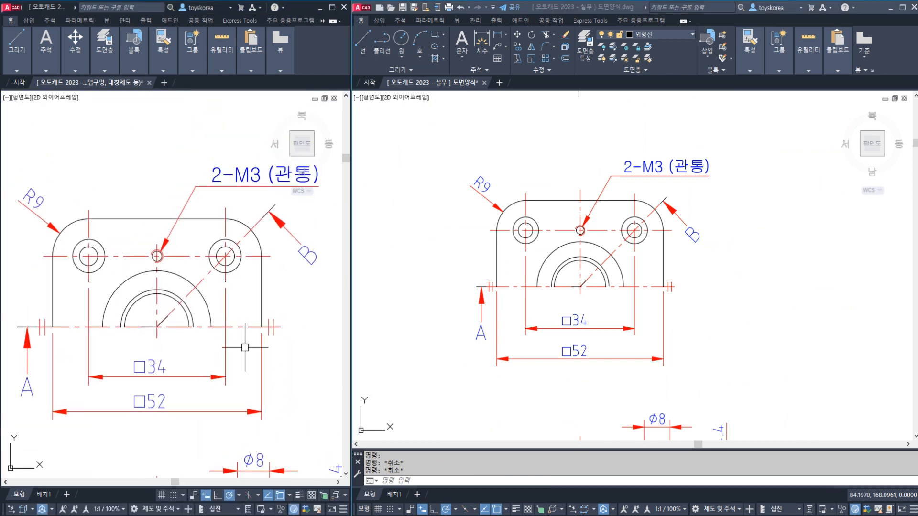
pyautogui.click(476, 290)
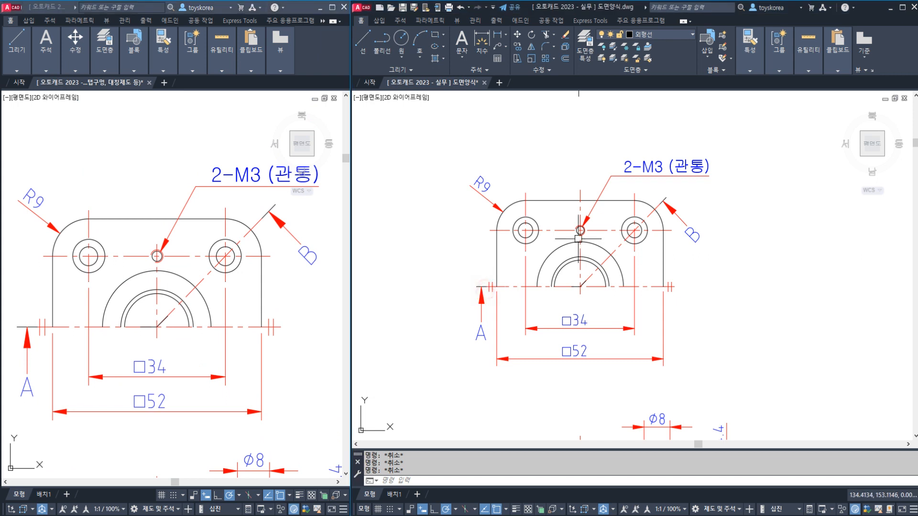
pyautogui.scroll(4, 581, 206)
pyautogui.write('BR')
pyautogui.press('Return')
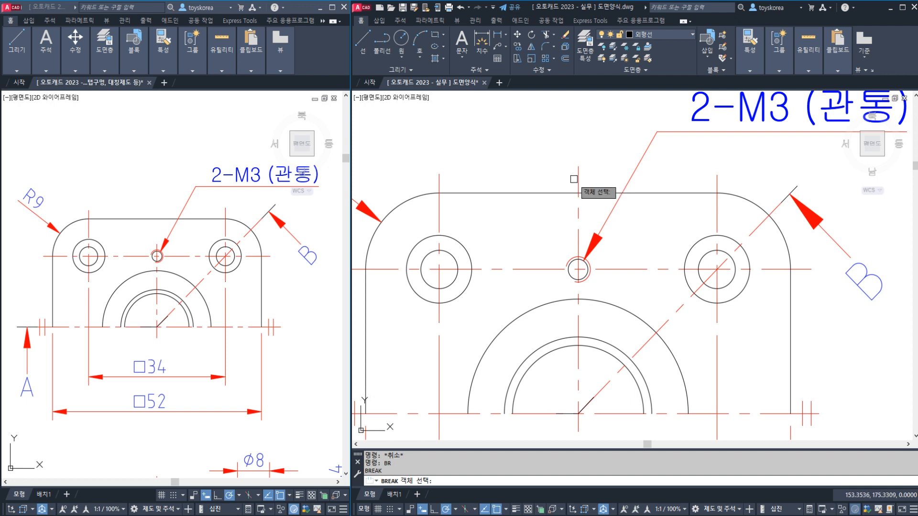
pyautogui.press('Escape')
pyautogui.click(579, 211)
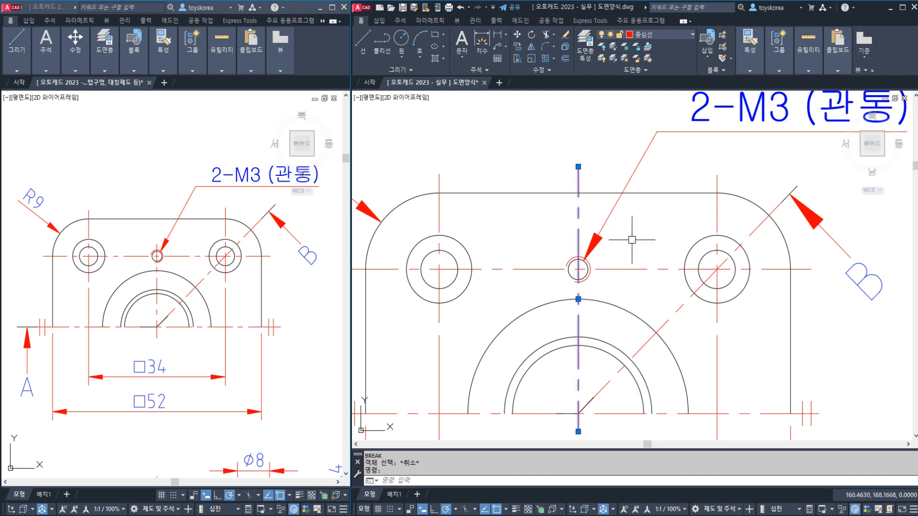
pyautogui.moveTo(632, 239); pyautogui.dragTo(620, 124, button='middle')
pyautogui.scroll(-2, 571, 293)
pyautogui.press('Escape')
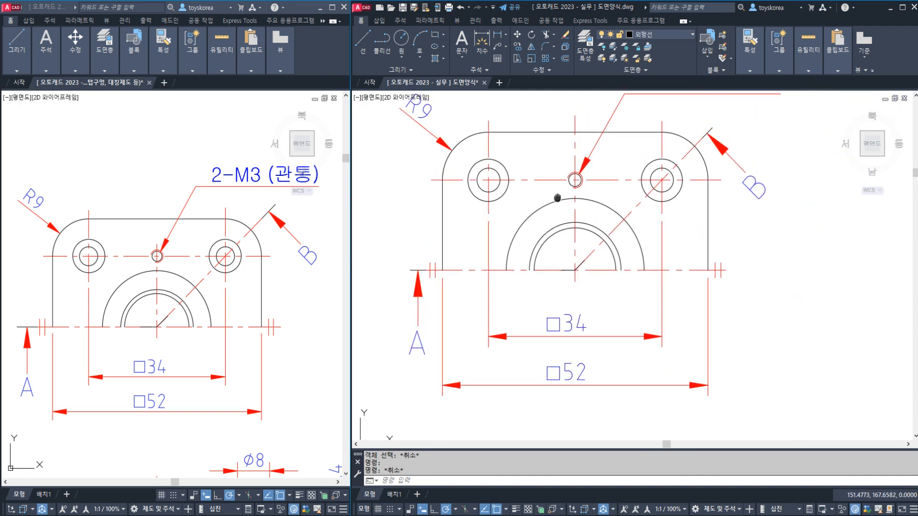
# Step: In the reference drawing, stretch the vertical centre line's upper end about 9 mm upward, past the plate's top edge
pyautogui.scroll(2, 558, 199)
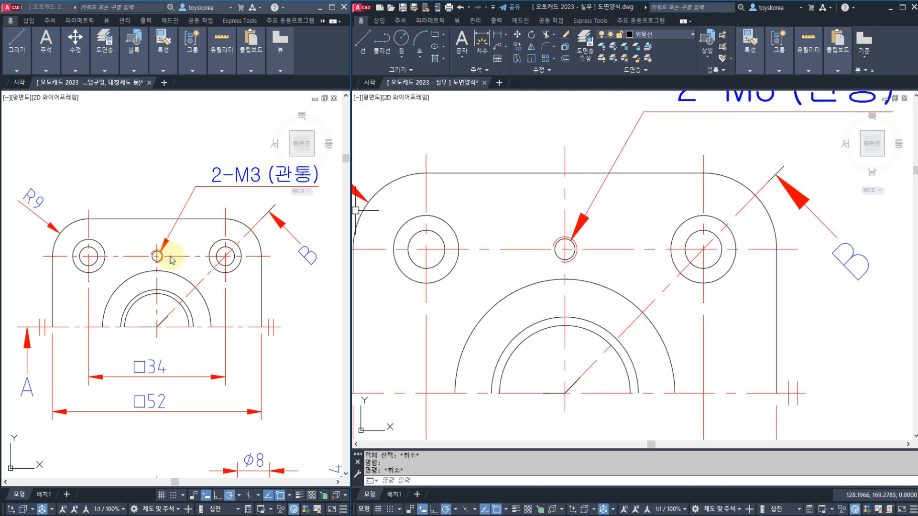
pyautogui.click(150, 259)
pyautogui.click(158, 277)
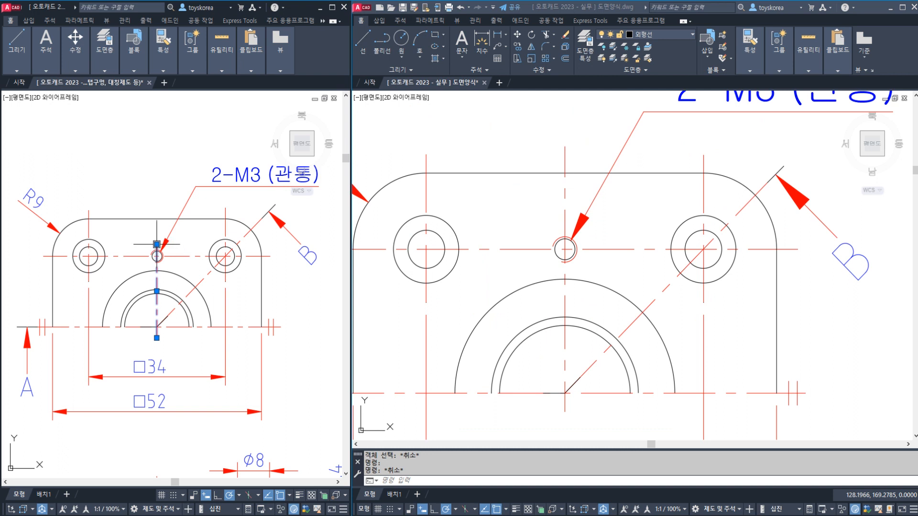
pyautogui.click(157, 244)
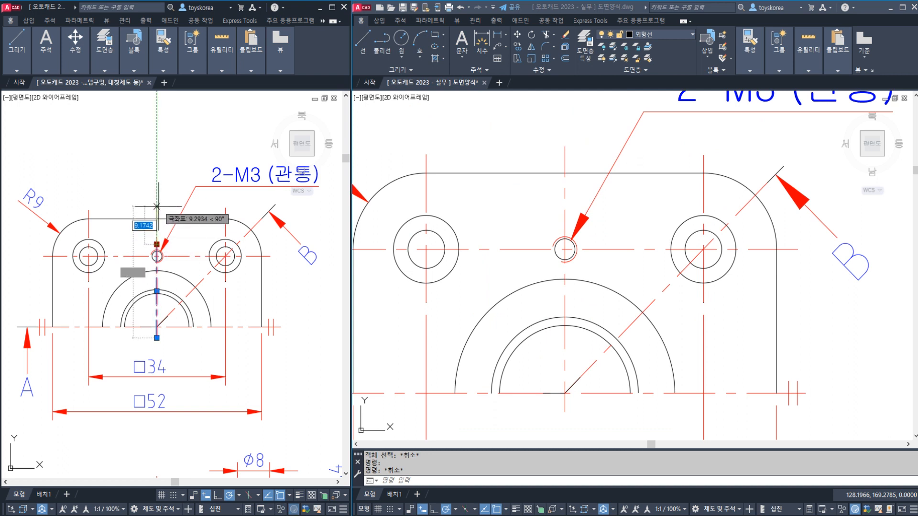
pyautogui.click(156, 207)
pyautogui.press('Escape')
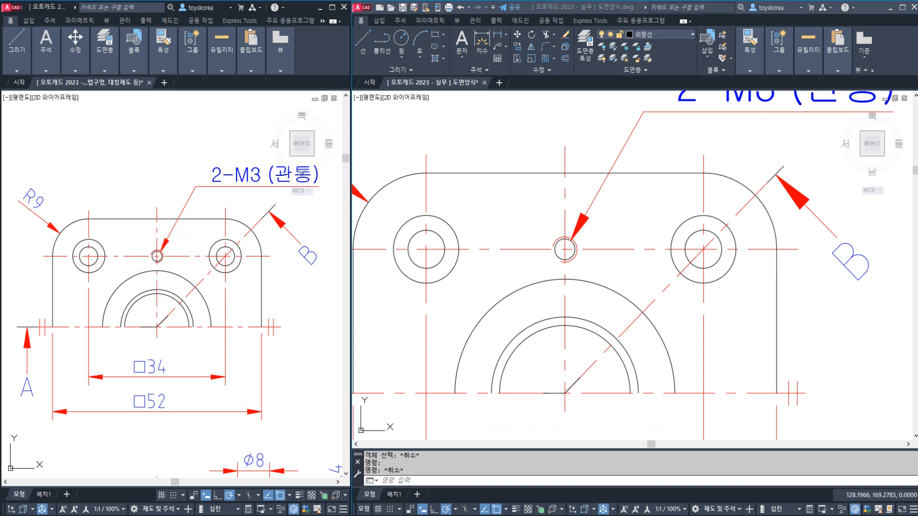
pyautogui.click(505, 294)
pyautogui.press('Escape')
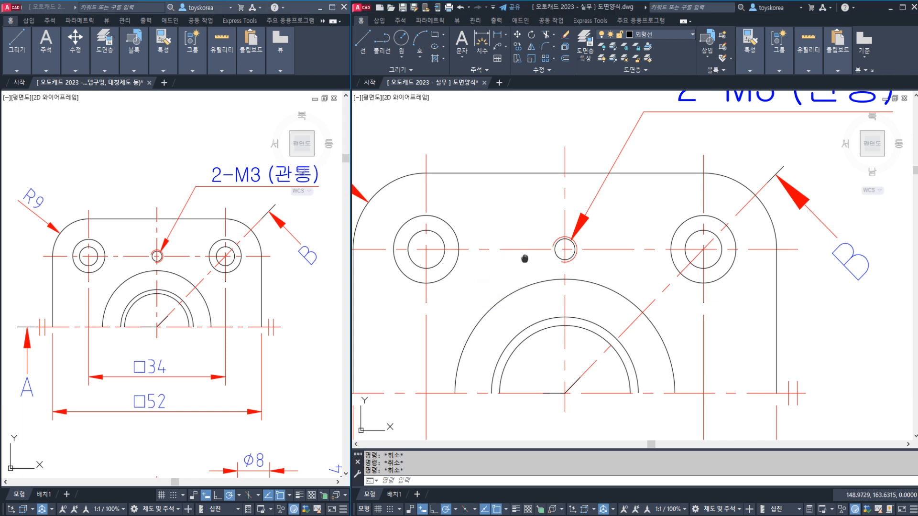
pyautogui.scroll(-2, 544, 254)
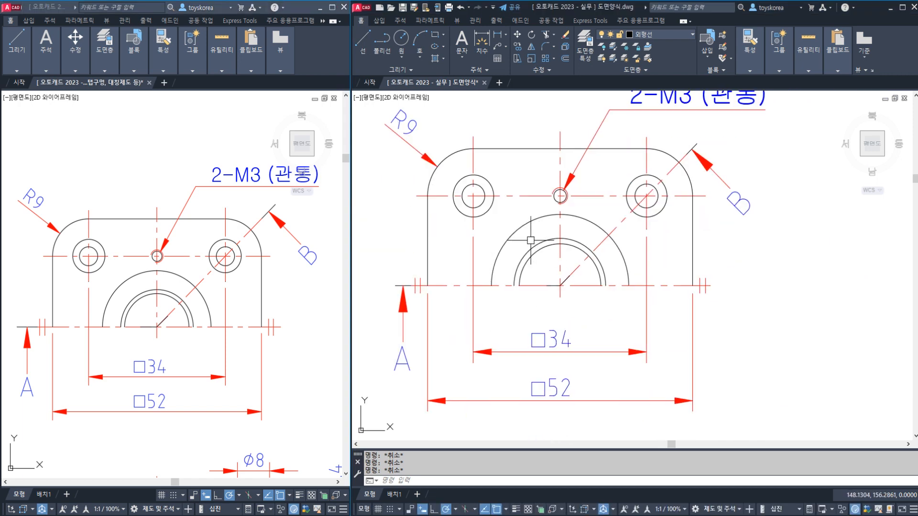
pyautogui.scroll(2, 712, 286)
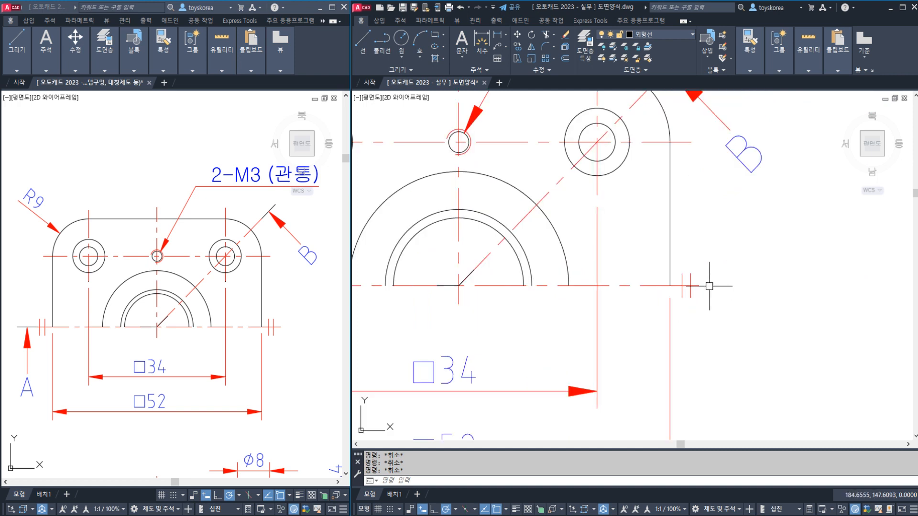
pyautogui.scroll(2, 709, 286)
pyautogui.click(692, 285)
pyautogui.click(692, 286)
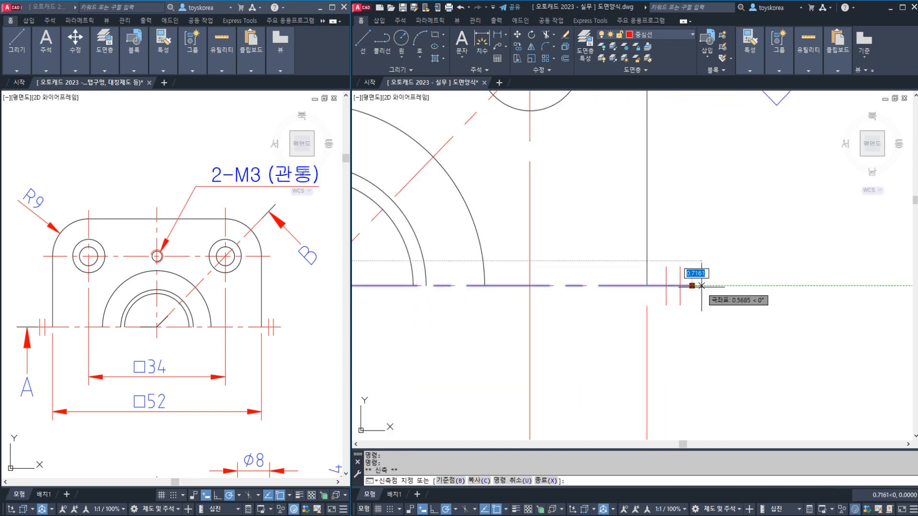
pyautogui.press('Escape')
pyautogui.press('Escape')
# Step: Save the plate drawing under its current file name
pyautogui.scroll(-4, 699, 286)
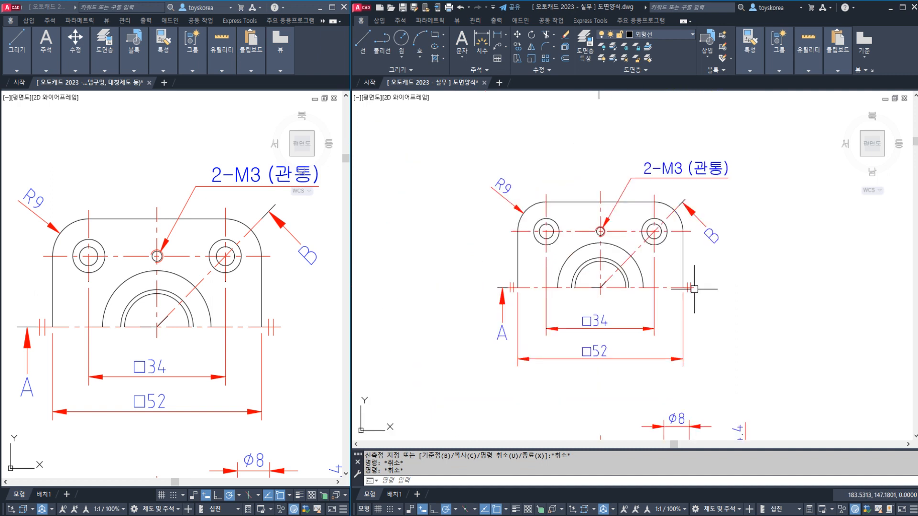
pyautogui.scroll(2, 694, 288)
pyautogui.moveTo(694, 291); pyautogui.dragTo(708, 299, button='middle')
pyautogui.hotkey('ctrl', 's')
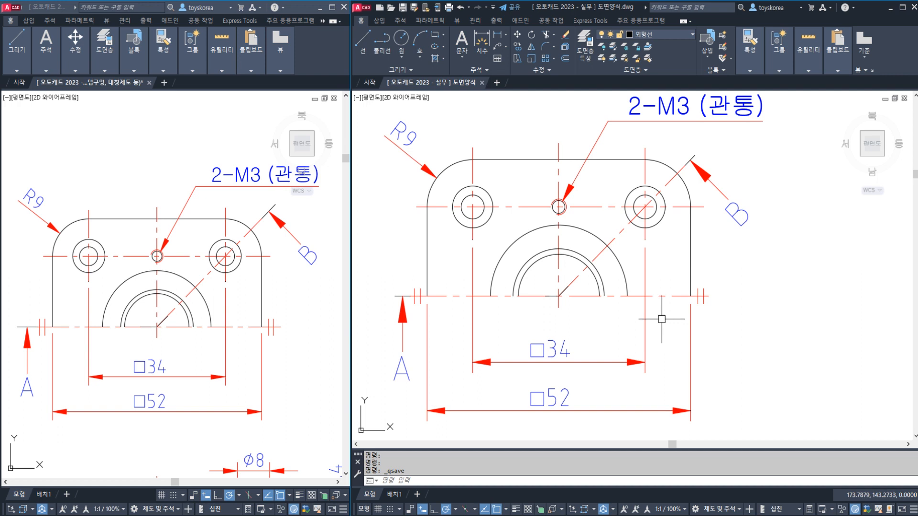
pyautogui.moveTo(748, 276)
pyautogui.mouseDown()
pyautogui.moveTo(735, 316)
pyautogui.moveTo(791, 288)
pyautogui.mouseUp()
pyautogui.moveTo(797, 289)
pyautogui.mouseDown()
pyautogui.moveTo(789, 316)
pyautogui.moveTo(812, 323)
pyautogui.moveTo(723, 320)
pyautogui.moveTo(821, 323)
pyautogui.mouseUp()
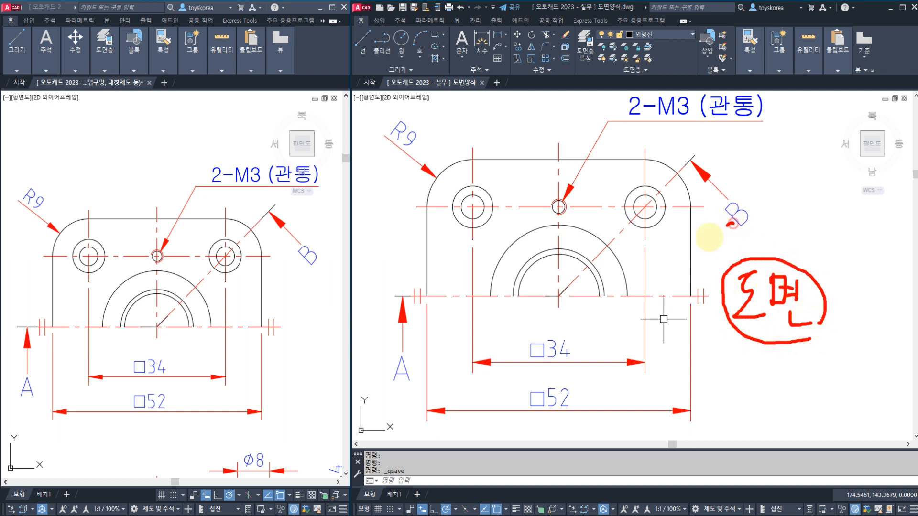
pyautogui.moveTo(707, 235); pyautogui.dragTo(730, 229)
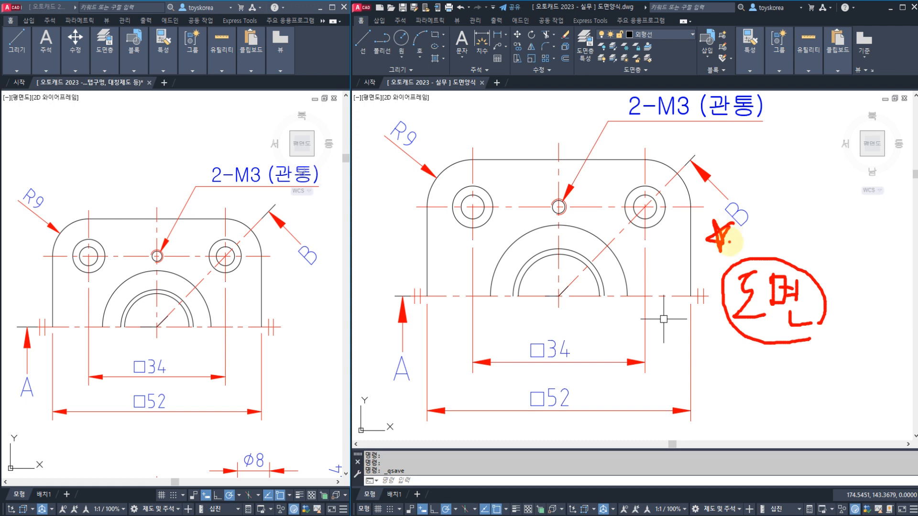
pyautogui.moveTo(757, 251)
pyautogui.mouseDown()
pyautogui.moveTo(764, 241)
pyautogui.moveTo(823, 242)
pyautogui.moveTo(819, 262)
pyautogui.mouseUp()
pyautogui.moveTo(849, 267)
pyautogui.mouseDown()
pyautogui.moveTo(842, 313)
pyautogui.moveTo(837, 295)
pyautogui.mouseUp()
pyautogui.press('Escape')
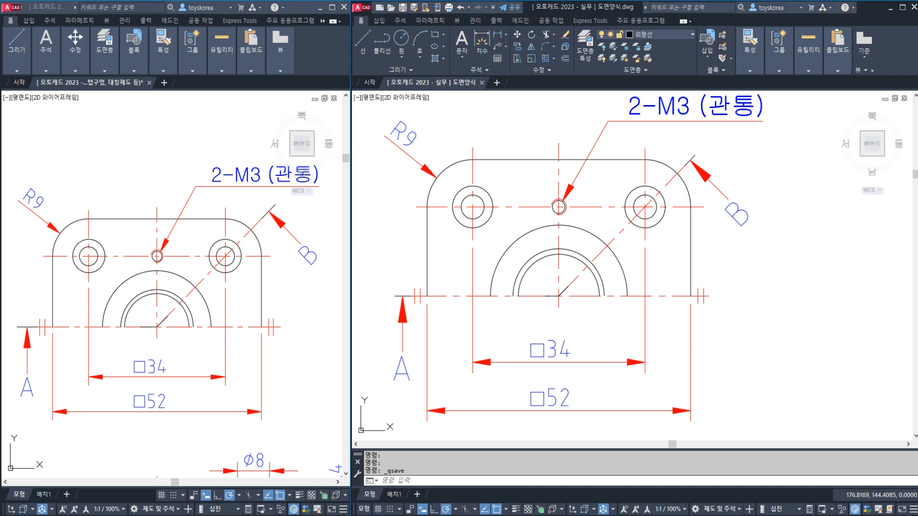
# Step: Review the finished plan view, section 단면 A-B, general notes and title block, and view the corresponding reference drawing
pyautogui.moveTo(602, 277); pyautogui.dragTo(619, 280, button='middle')
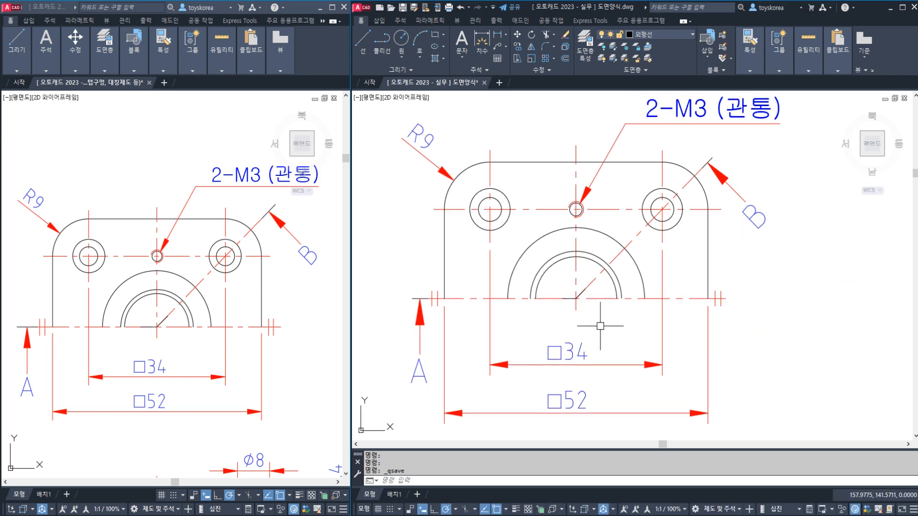
pyautogui.scroll(-4, 596, 230)
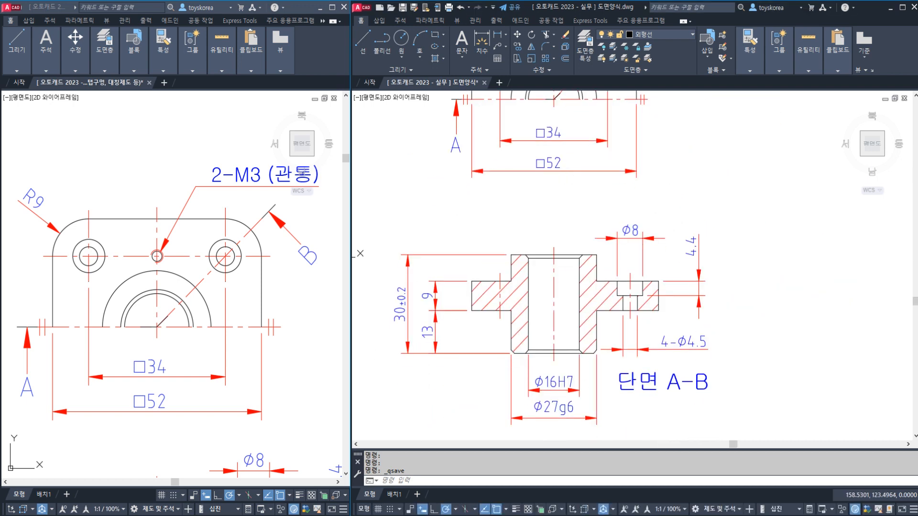
pyautogui.moveTo(598, 352); pyautogui.dragTo(574, 242, button='middle')
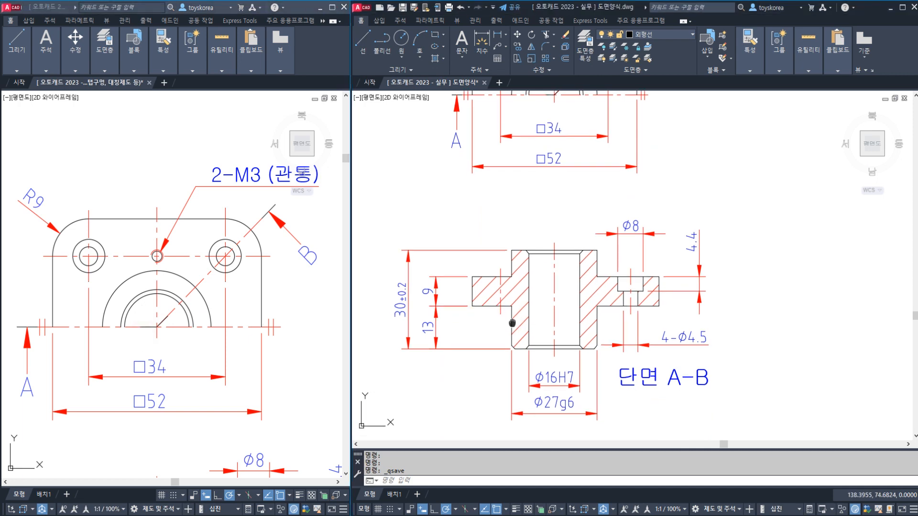
pyautogui.moveTo(482, 415); pyautogui.dragTo(705, 179, button='middle')
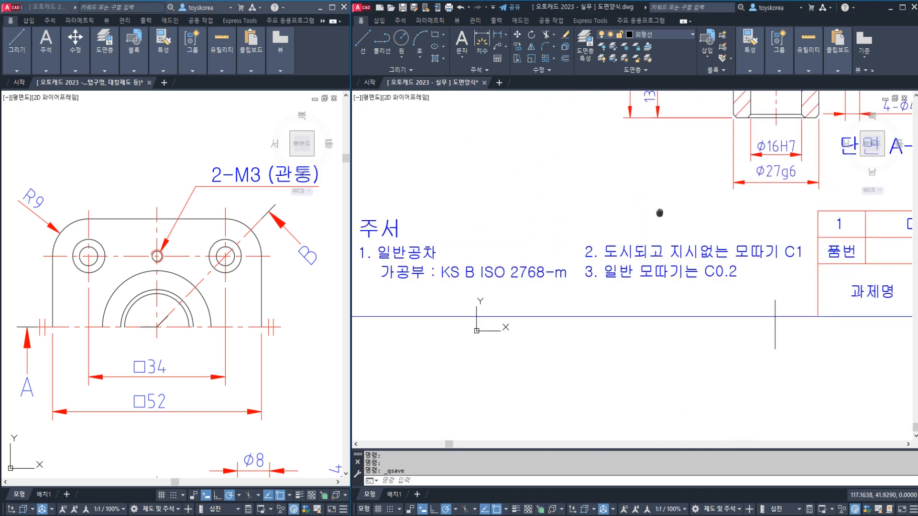
pyautogui.moveTo(598, 210); pyautogui.dragTo(467, 478, button='middle')
pyautogui.scroll(-4, 550, 301)
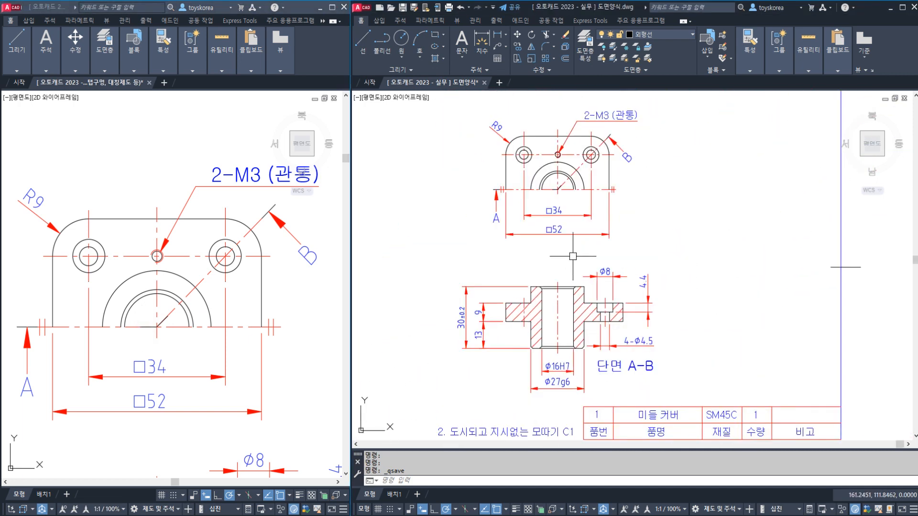
pyautogui.scroll(4, 550, 301)
pyautogui.scroll(-1, 549, 301)
pyautogui.scroll(-2, 284, 318)
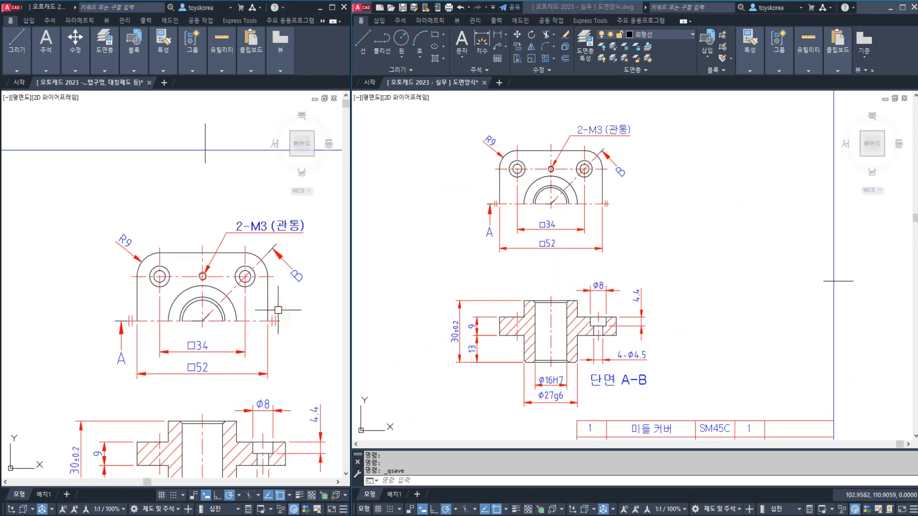
pyautogui.moveTo(284, 318); pyautogui.dragTo(247, 191, button='middle')
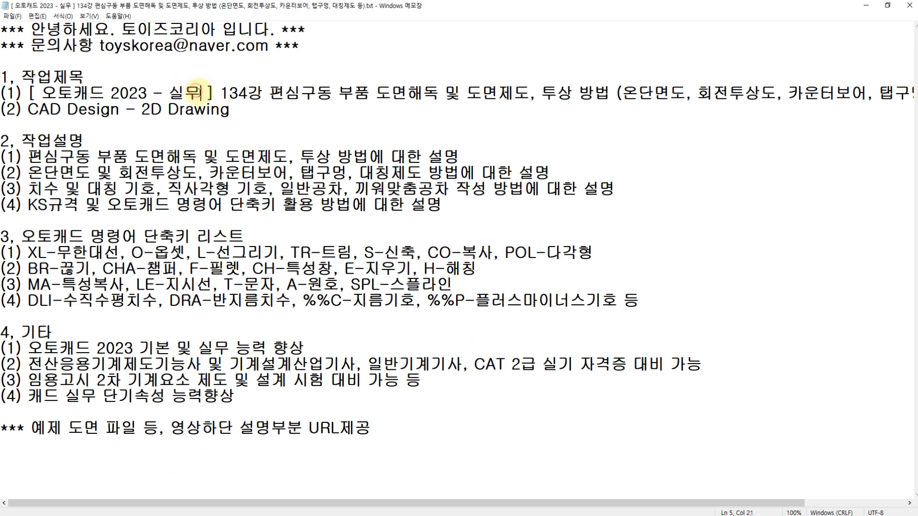
# Step: Switch to the lesson notes in Notepad and read through the work title, work description and AutoCAD command shortcut list
pyautogui.moveTo(221, 93); pyautogui.dragTo(371, 94)
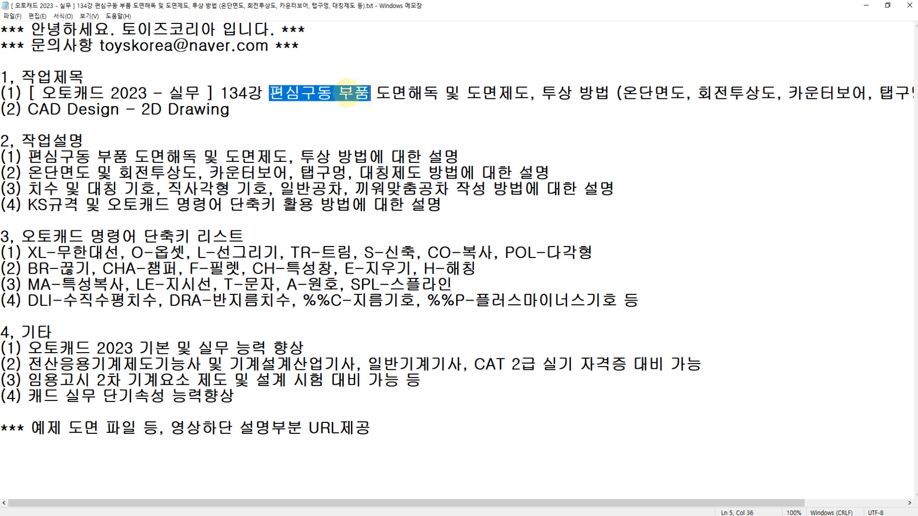
pyautogui.click(90, 175)
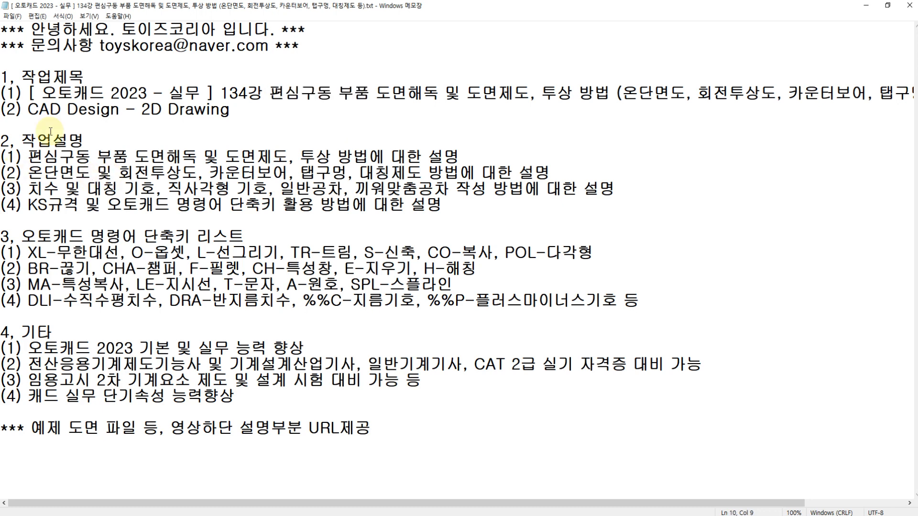
pyautogui.click(114, 175)
pyautogui.click(211, 174)
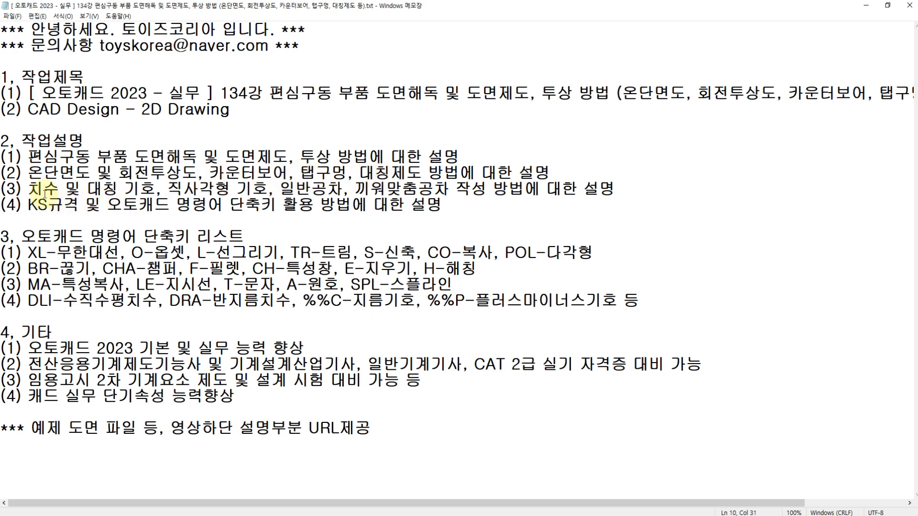
pyautogui.moveTo(43, 189); pyautogui.dragTo(60, 189)
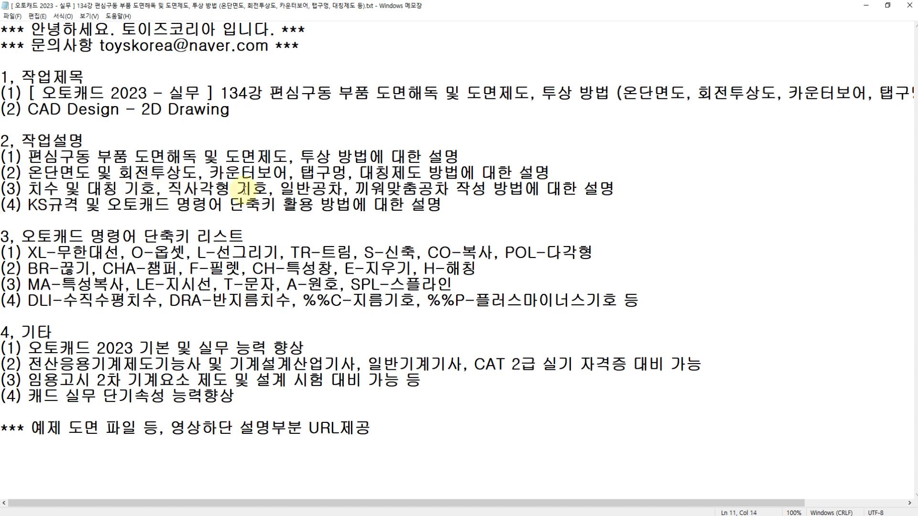
pyautogui.moveTo(236, 190); pyautogui.dragTo(252, 189)
pyautogui.click(318, 190)
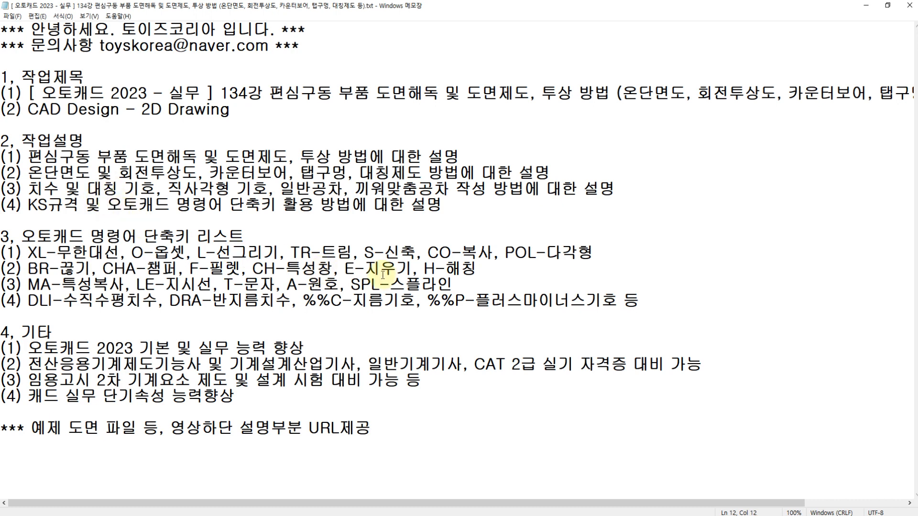
pyautogui.click(438, 285)
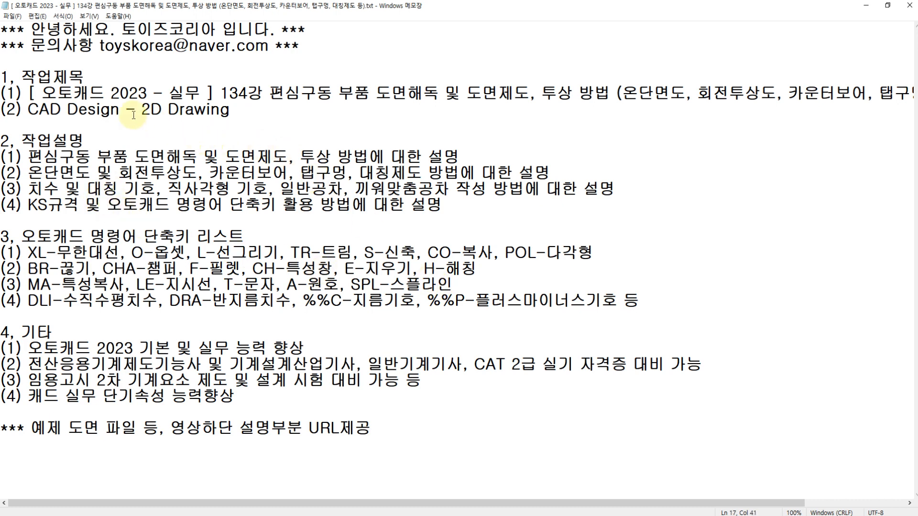
pyautogui.click(112, 74)
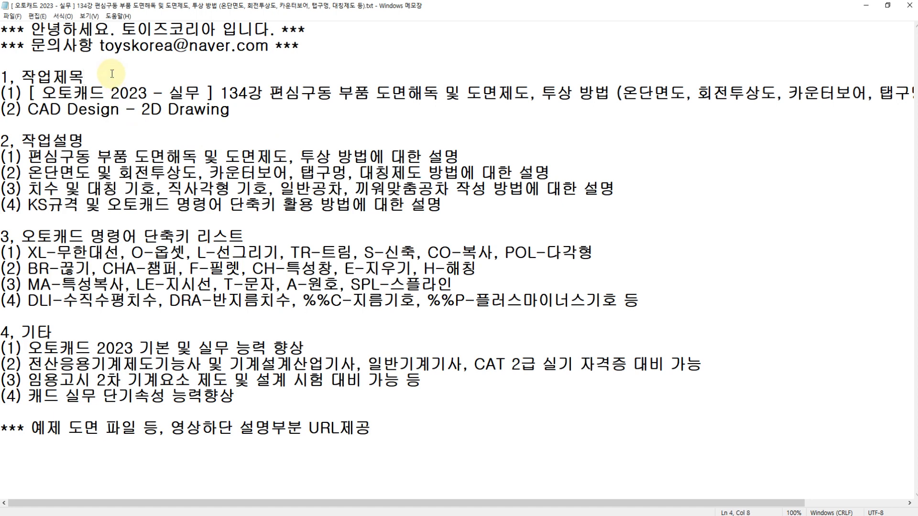